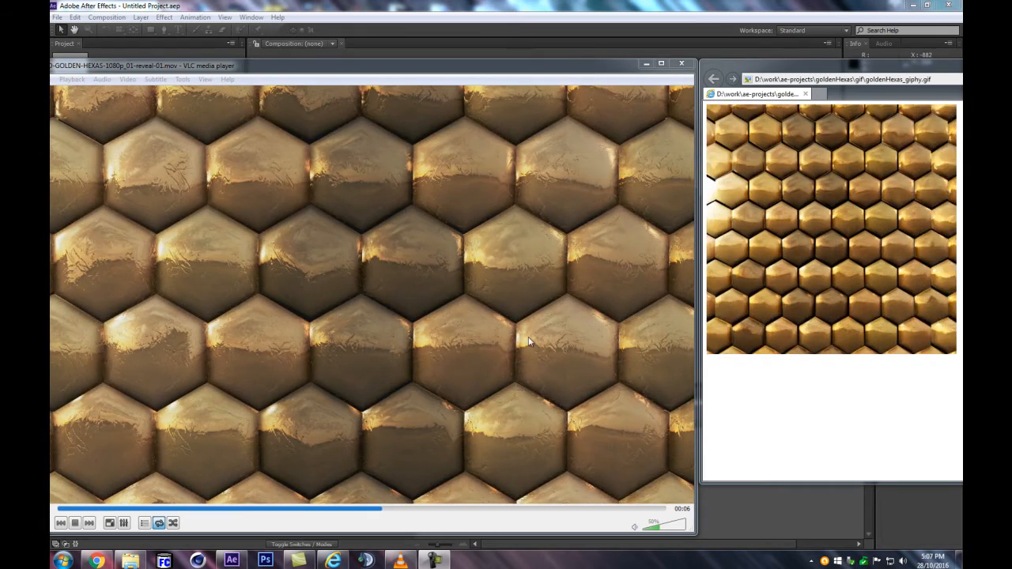
Switch to After Effects and create a 1080 × 1080 px composition at 30 fps with a duration of 1440 frames
{"action": "left_click", "coordinate": [506, 4]}
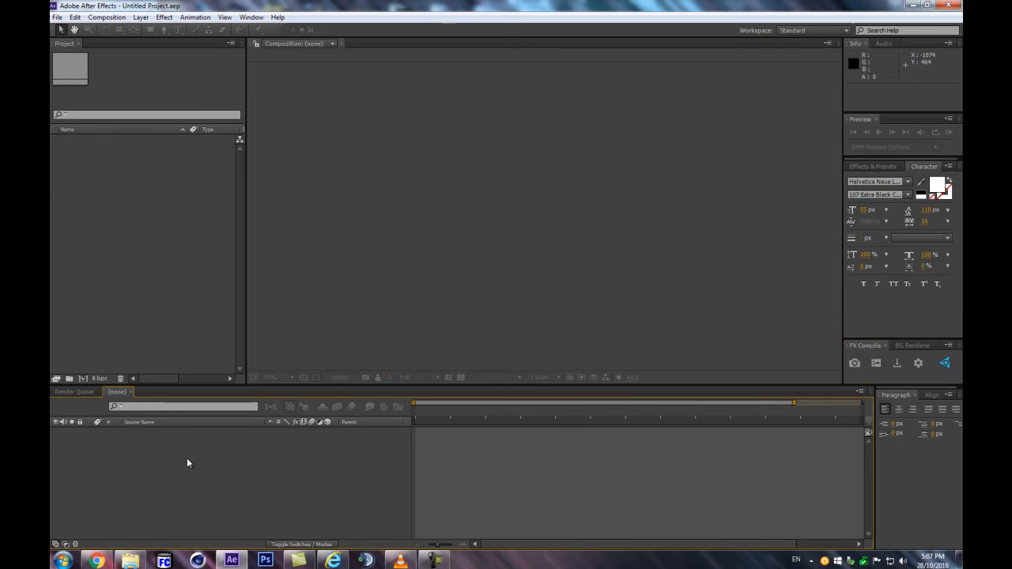
{"action": "key", "text": "ctrl+n"}
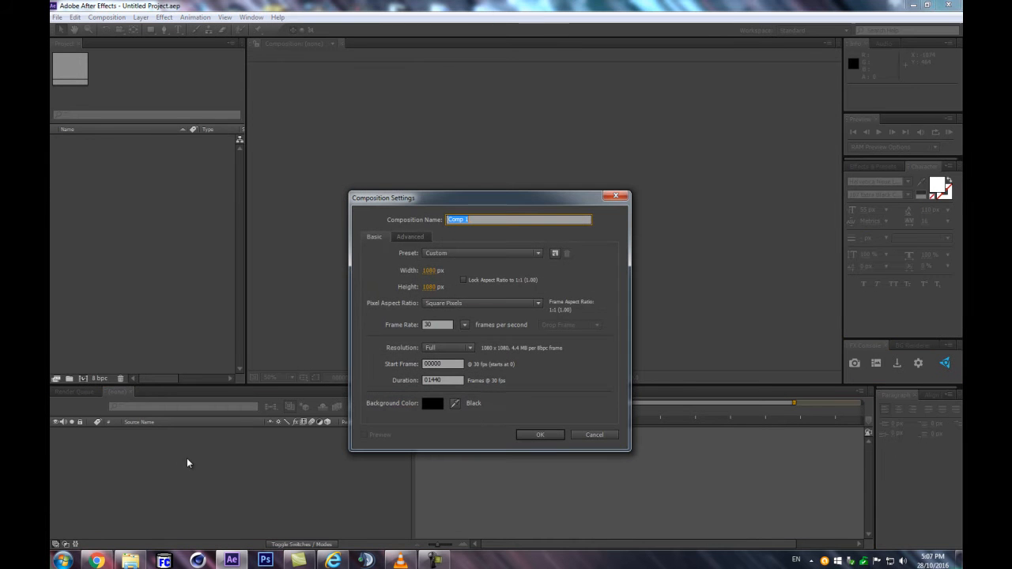
{"action": "left_click", "coordinate": [539, 435]}
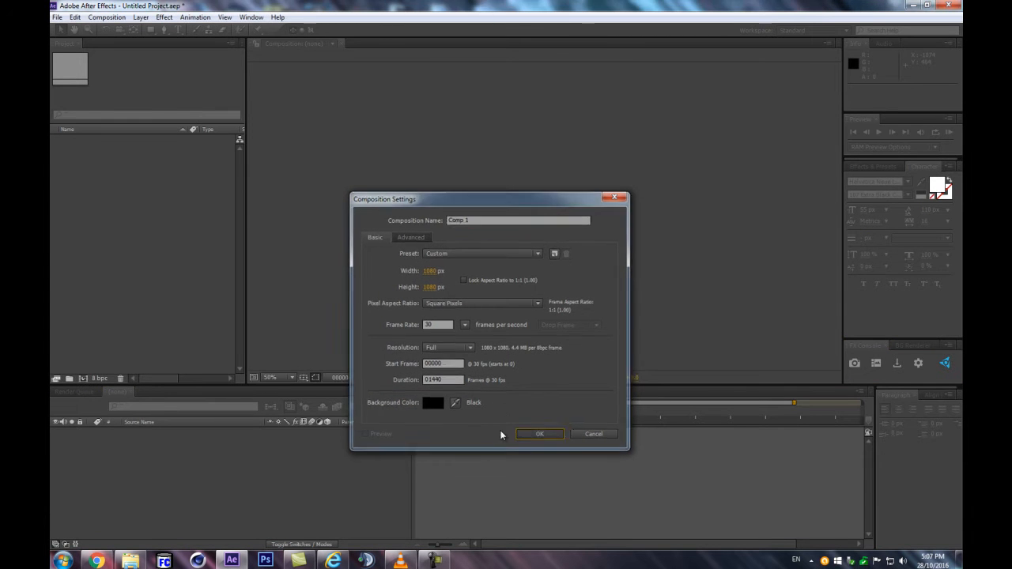
{"action": "key", "text": "ctrl+k"}
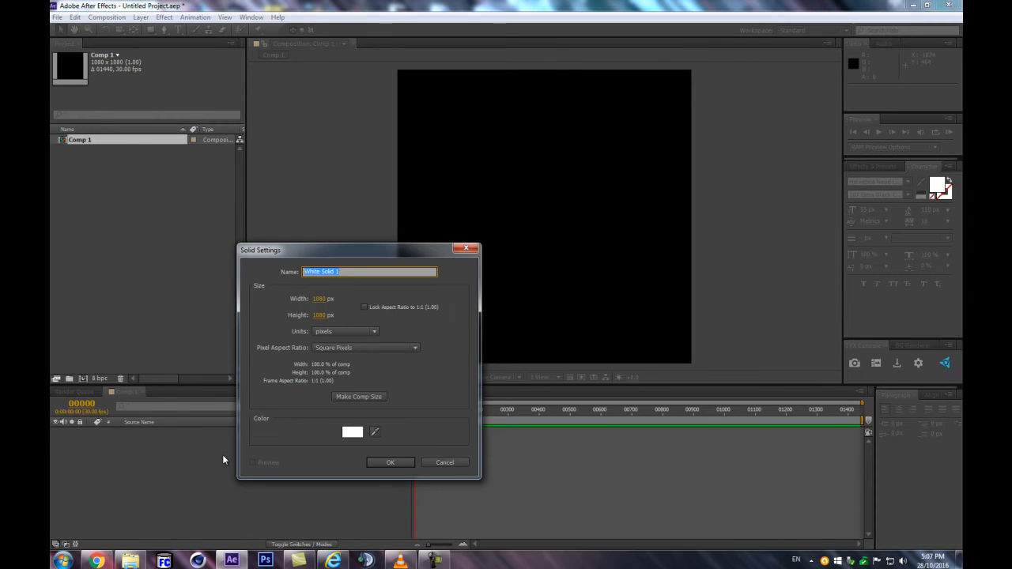
Create a black 1080 × 1080 px solid layer named TAO
{"action": "type", "text": "TAO"}
{"action": "left_click", "coordinate": [360, 433]}
{"action": "left_click_drag", "start_coordinate": [694, 426], "coordinate": [531, 470]}
{"action": "key", "text": "Return"}
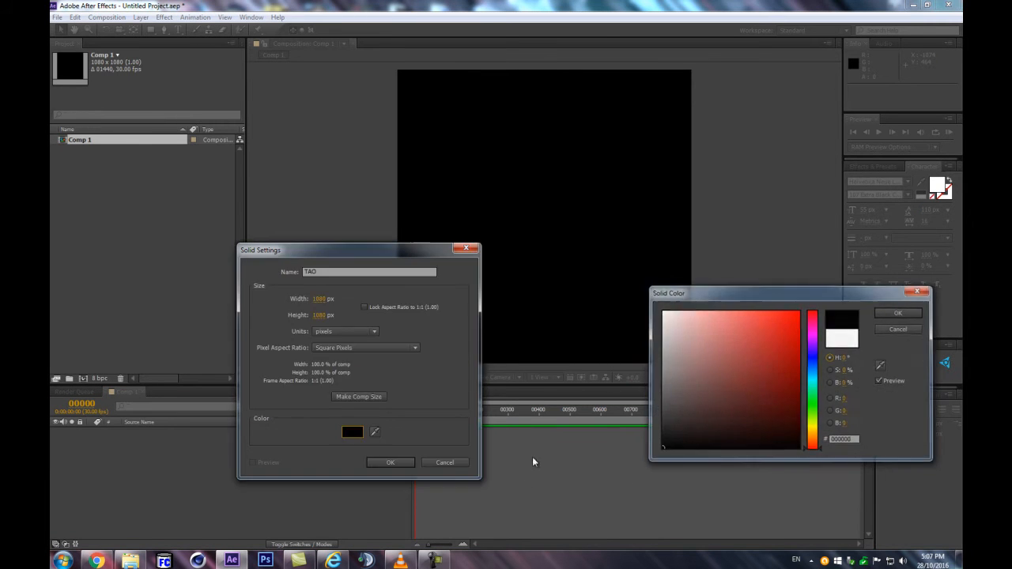
{"action": "left_click", "coordinate": [379, 464]}
Find the Trapcode Tao effect and apply it to the TAO solid
{"action": "left_click", "coordinate": [895, 167]}
{"action": "left_click", "coordinate": [904, 179]}
{"action": "type", "text": "tao"}
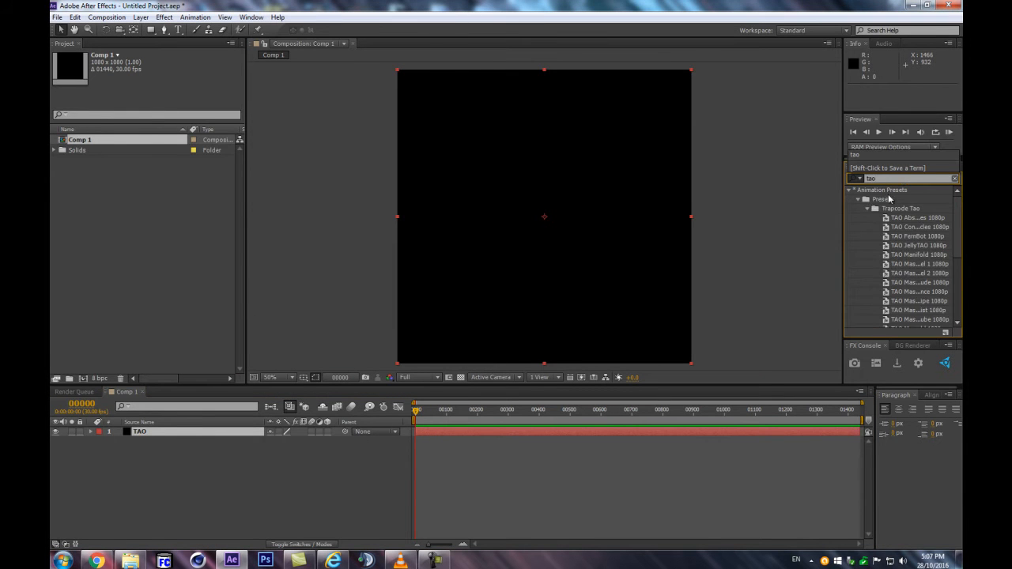
{"action": "left_click", "coordinate": [868, 209]}
{"action": "double_click", "coordinate": [878, 227]}
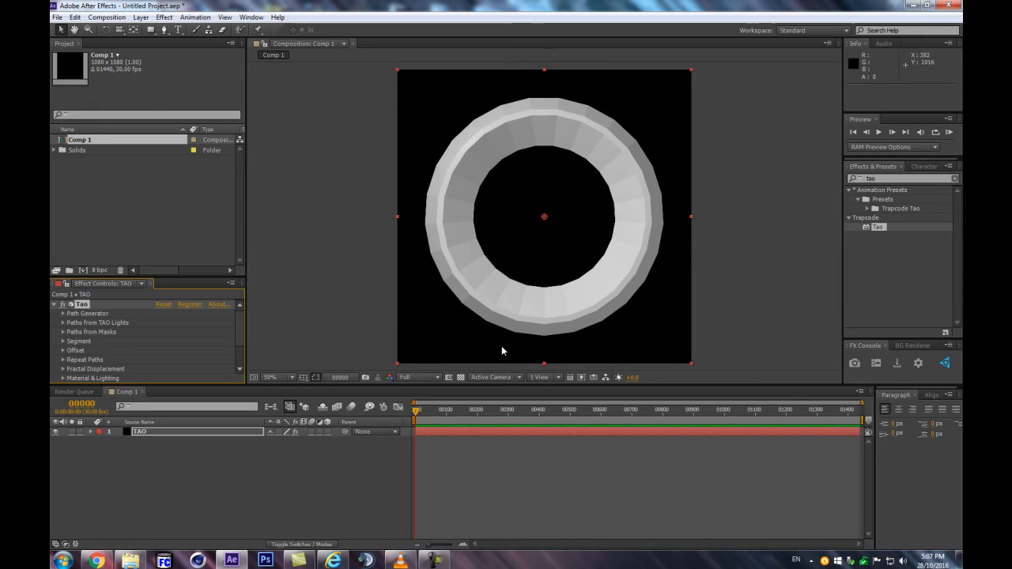
In the Tao path generator, set the shape to Line and disable Generate Path
{"action": "left_click_drag", "start_coordinate": [457, 383], "coordinate": [457, 420]}
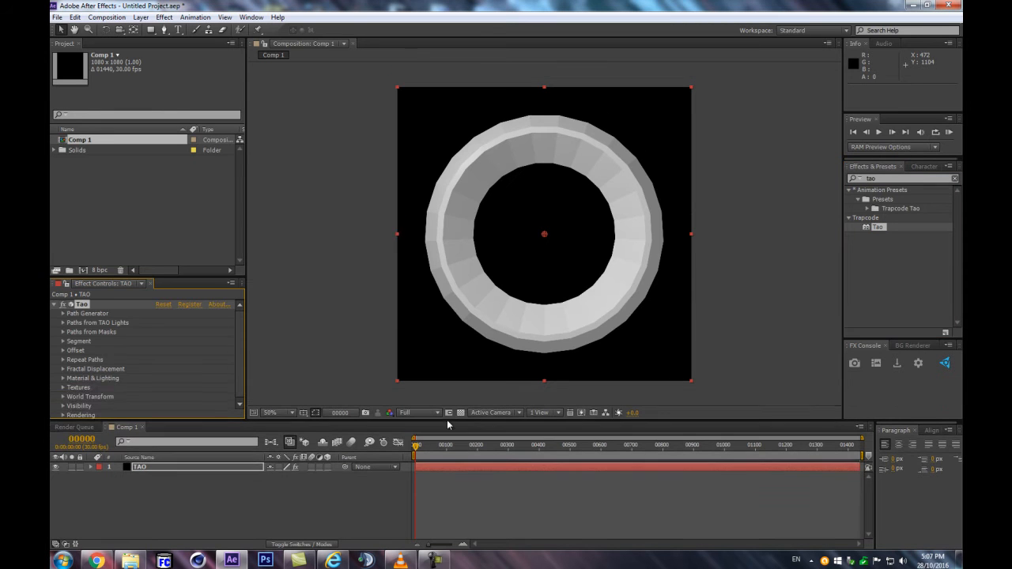
{"action": "left_click", "coordinate": [194, 506]}
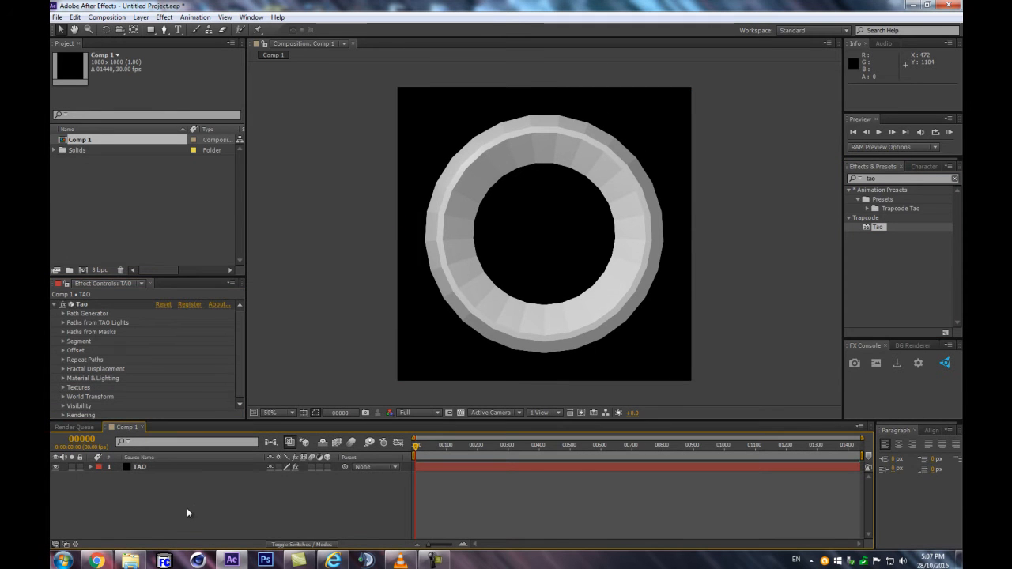
{"action": "left_click", "coordinate": [62, 314]}
{"action": "left_click", "coordinate": [204, 319]}
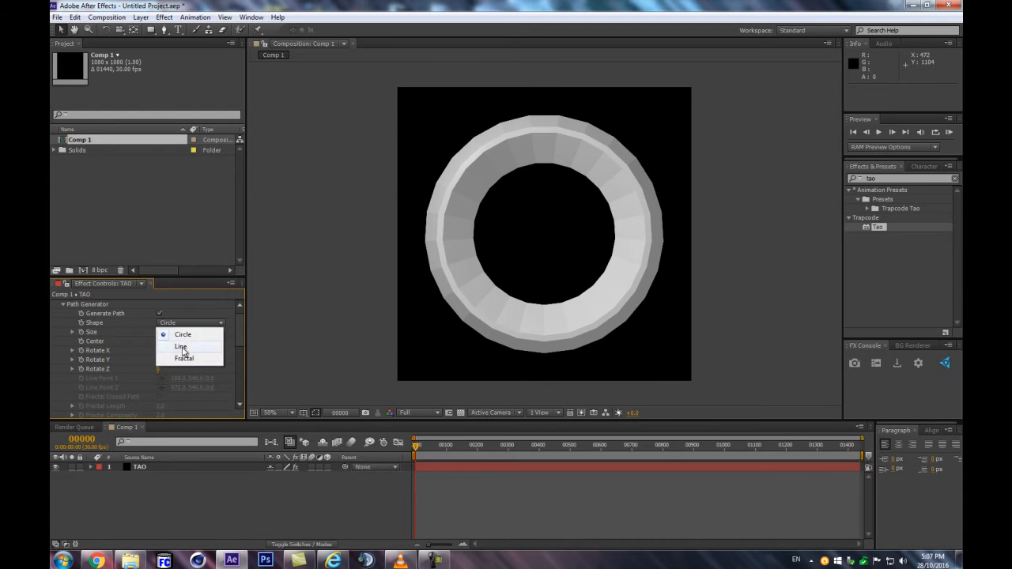
{"action": "left_click", "coordinate": [177, 342]}
{"action": "left_click", "coordinate": [159, 313]}
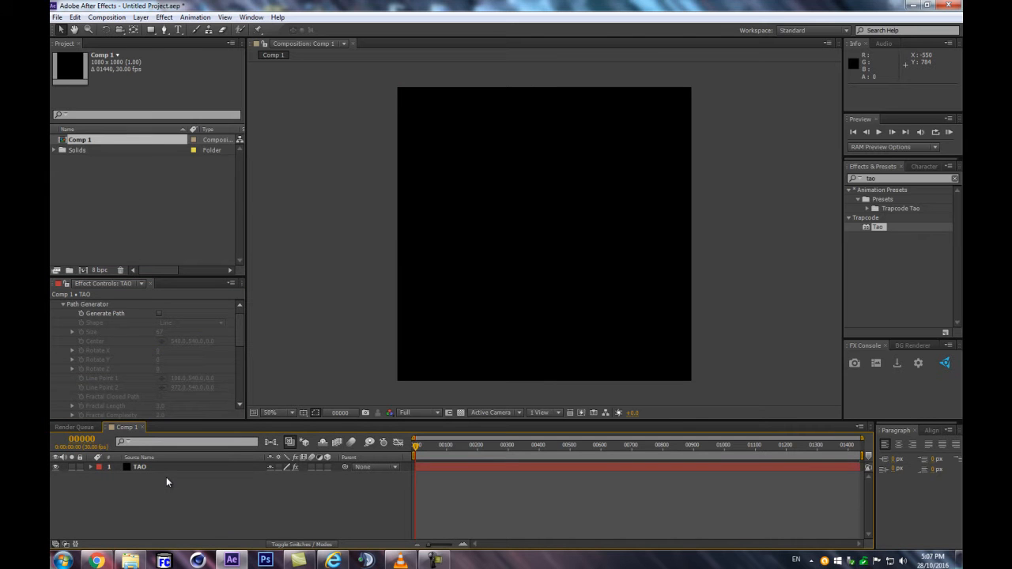
Add a spot light named TAO with a white colour
{"action": "key", "text": "ctrl+alt+shift+l"}
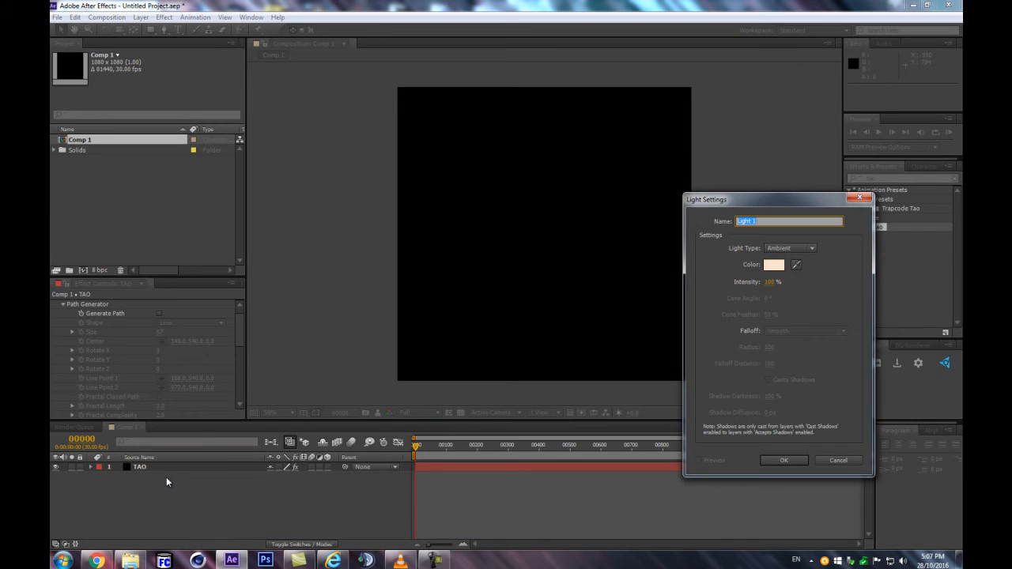
{"action": "left_click", "coordinate": [804, 248]}
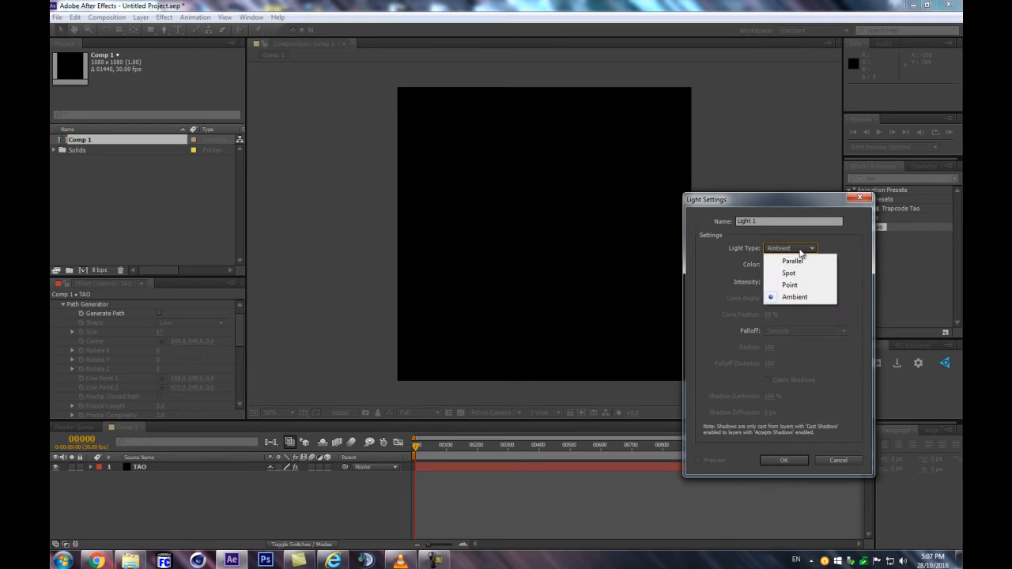
{"action": "left_click", "coordinate": [788, 273]}
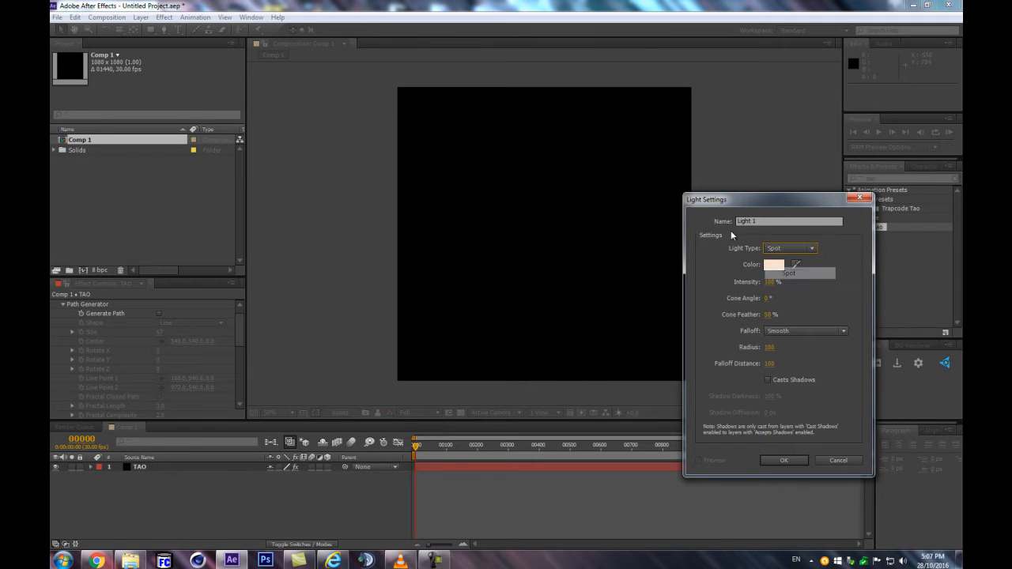
{"action": "left_click_drag", "start_coordinate": [762, 221], "coordinate": [720, 219]}
{"action": "type", "text": "TAO"}
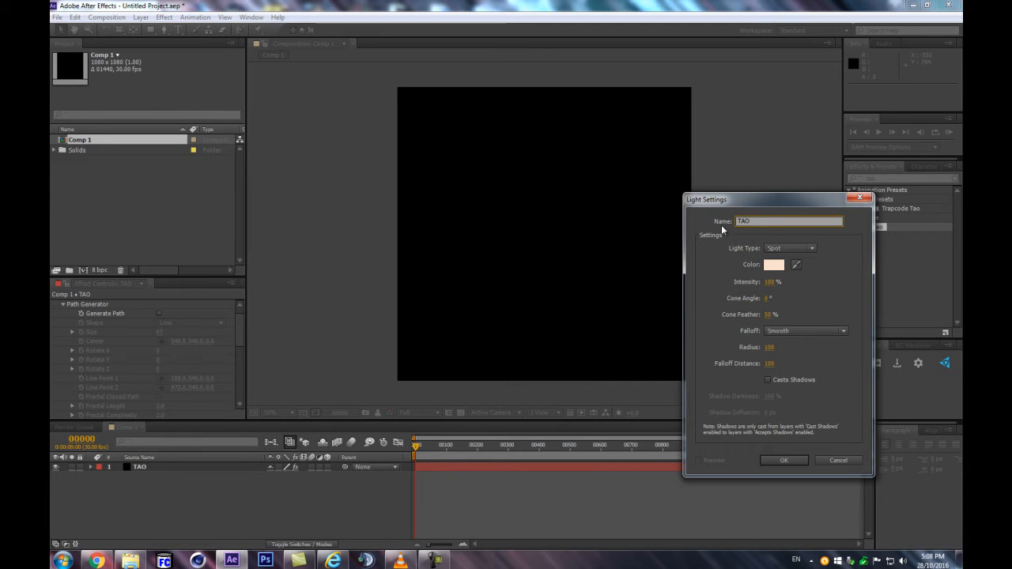
{"action": "left_click", "coordinate": [773, 264]}
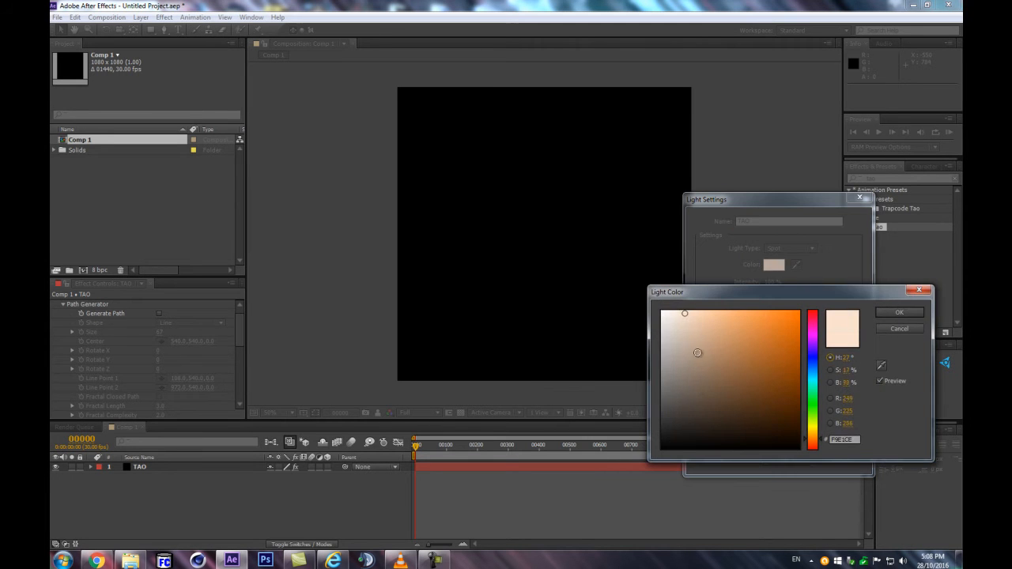
{"action": "left_click", "coordinate": [899, 313]}
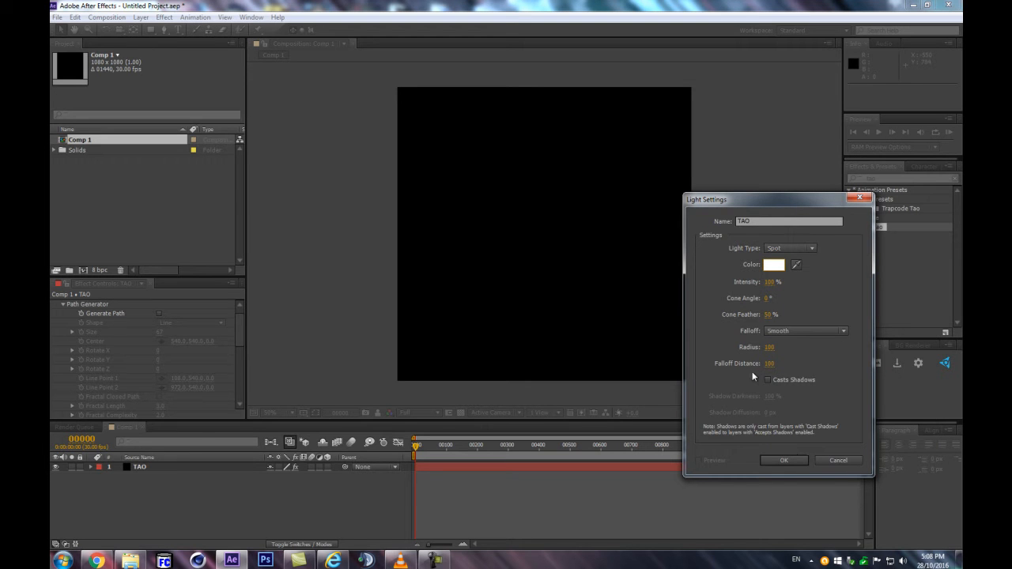
{"action": "left_click", "coordinate": [789, 460]}
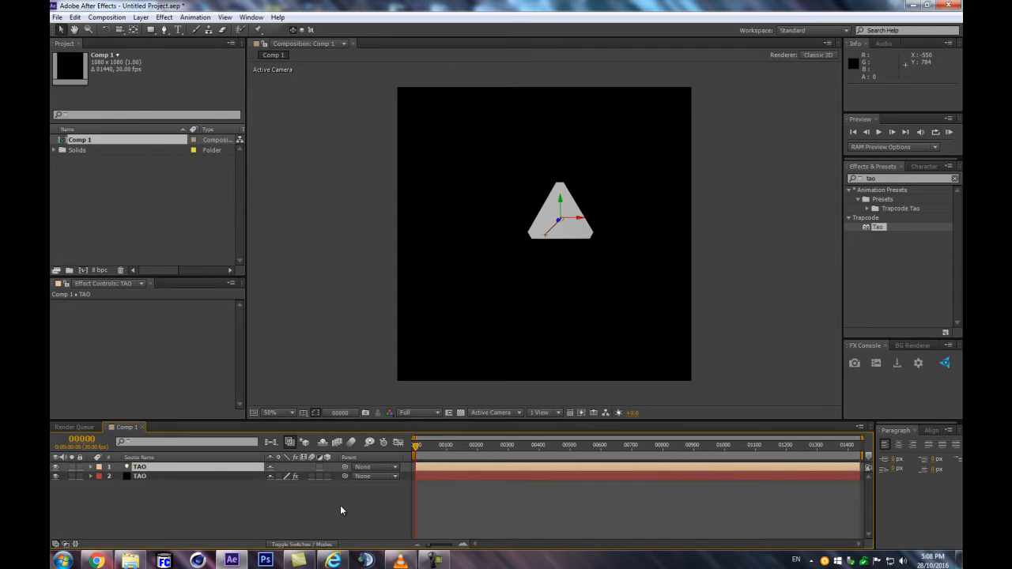
Add three 3D null objects to the composition
{"action": "key", "text": "ctrl+alt+shift+y"}
{"action": "key", "text": "ctrl+alt+shift+y"}
{"action": "key", "text": "ctrl+alt+shift+y"}
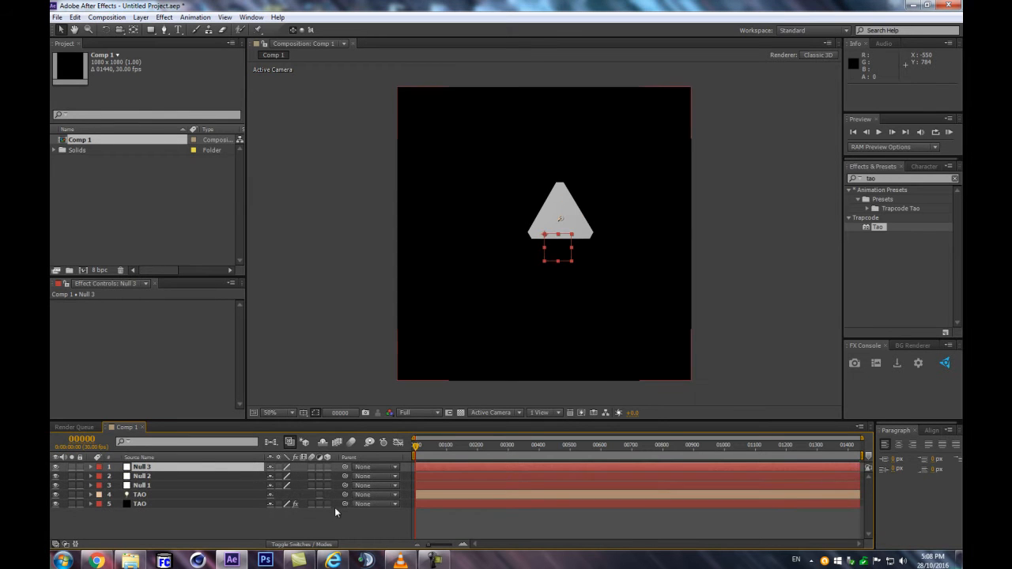
Set the TAO light's position to 540, 540, 0
{"action": "left_click", "coordinate": [193, 495]}
{"action": "key", "text": "p"}
{"action": "left_click", "coordinate": [273, 504]}
{"action": "type", "text": "540"}
{"action": "key", "text": "Tab"}
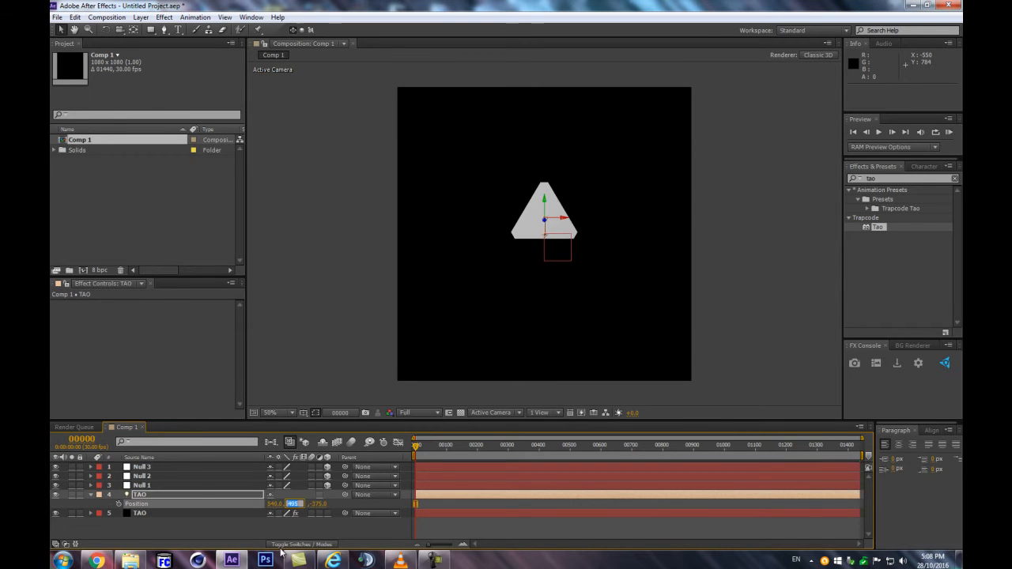
{"action": "type", "text": "540"}
{"action": "key", "text": "Tab"}
{"action": "type", "text": "0"}
{"action": "key", "text": "Return"}
Parent the TAO light to Null 1, Null 1 to Null 2, and Null 2 to Null 3
{"action": "left_click_drag", "start_coordinate": [345, 494], "coordinate": [164, 486]}
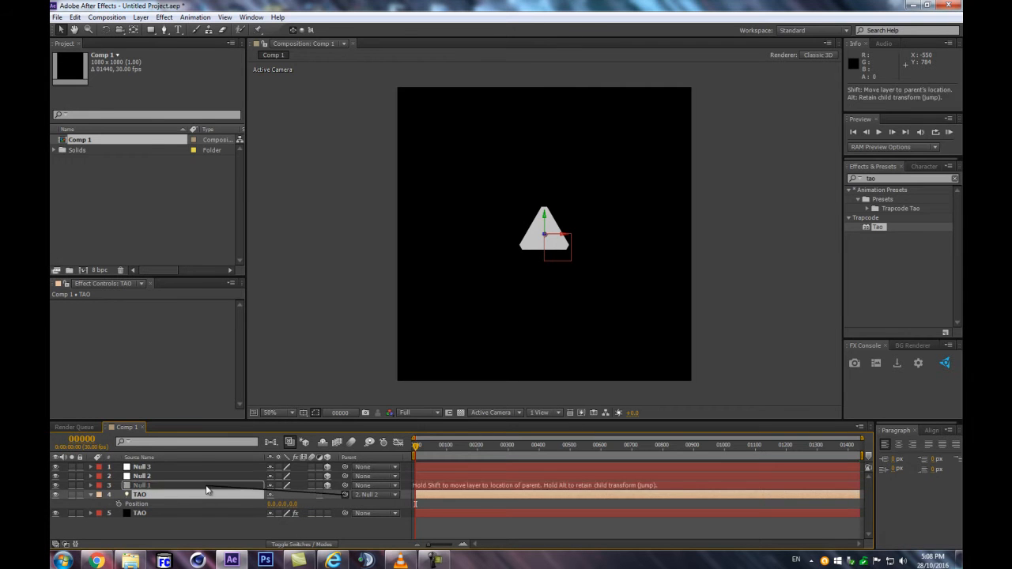
{"action": "left_click_drag", "start_coordinate": [345, 486], "coordinate": [237, 476]}
{"action": "left_click_drag", "start_coordinate": [344, 476], "coordinate": [242, 468]}
{"action": "left_click", "coordinate": [159, 495]}
{"action": "left_click_drag", "start_coordinate": [440, 448], "coordinate": [352, 464]}
{"action": "key", "text": "Home"}
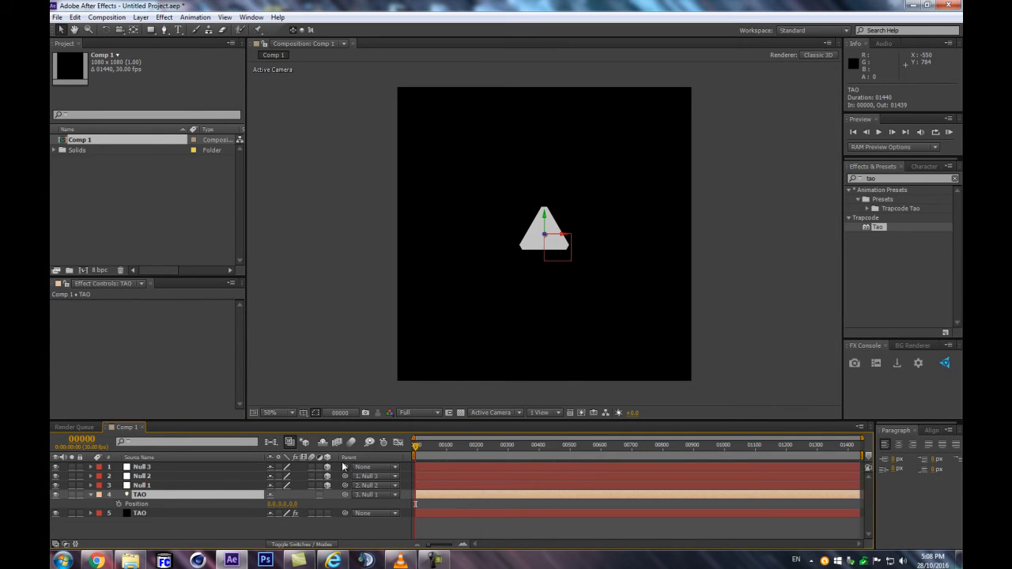
Delete the three null layers
{"action": "left_click", "coordinate": [210, 485]}
{"action": "left_click", "coordinate": [180, 467], "text": "shift"}
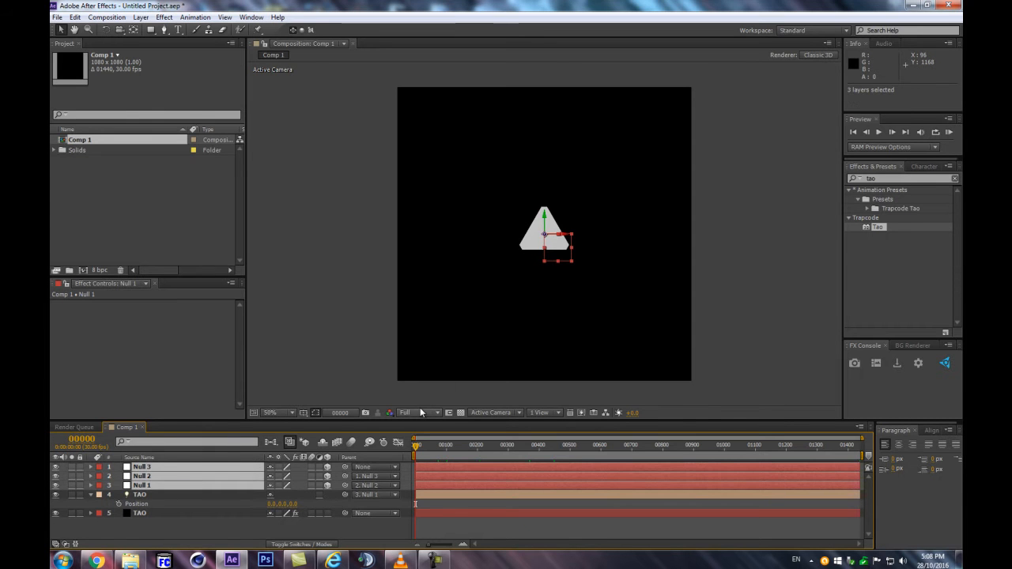
{"action": "key", "text": "Delete"}
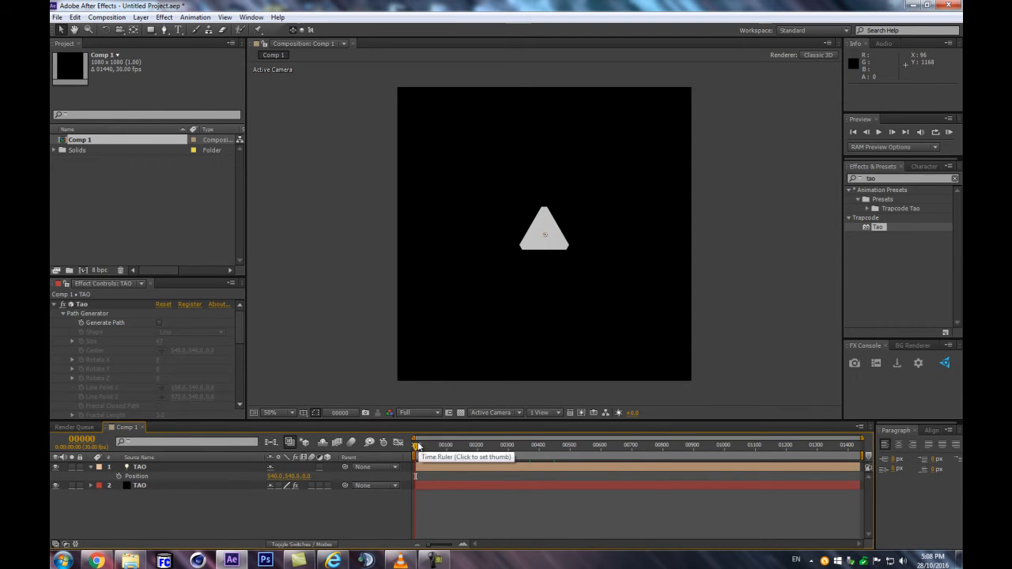
Set a position keyframe for the TAO light at frame 0 and go to frame 300
{"action": "left_click", "coordinate": [126, 476]}
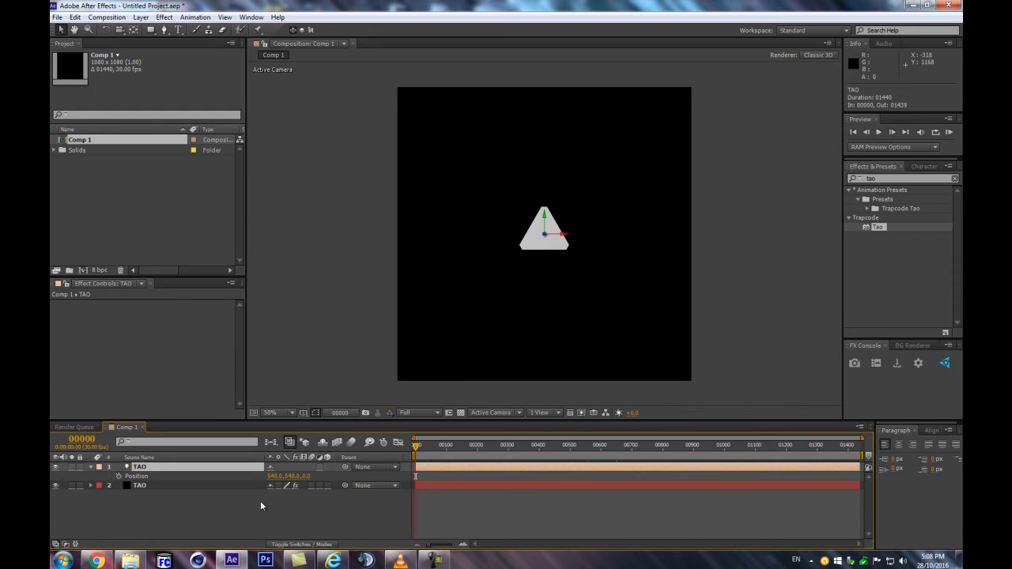
{"action": "key", "text": "p"}
{"action": "key", "text": "p"}
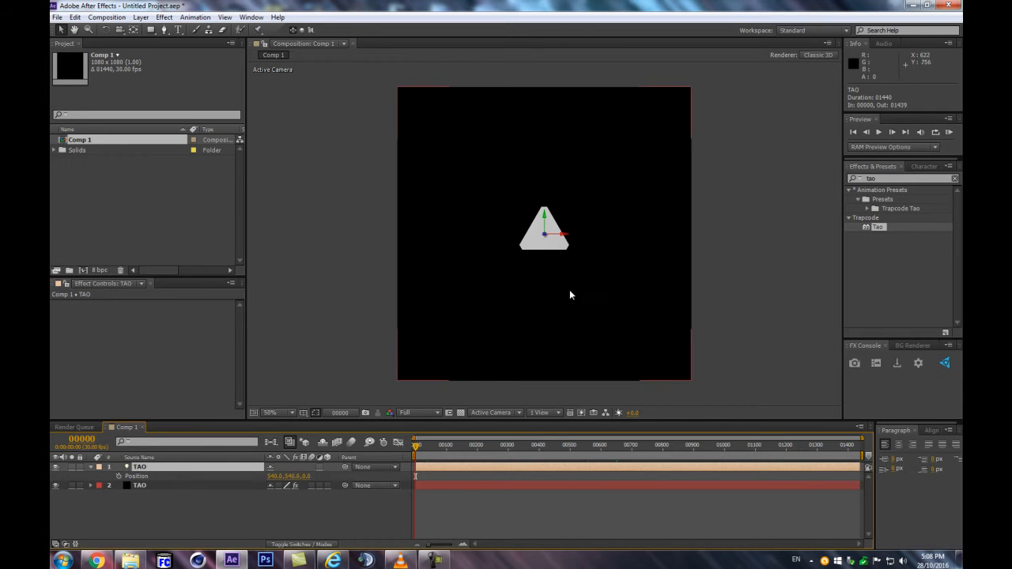
{"action": "left_click", "coordinate": [118, 476]}
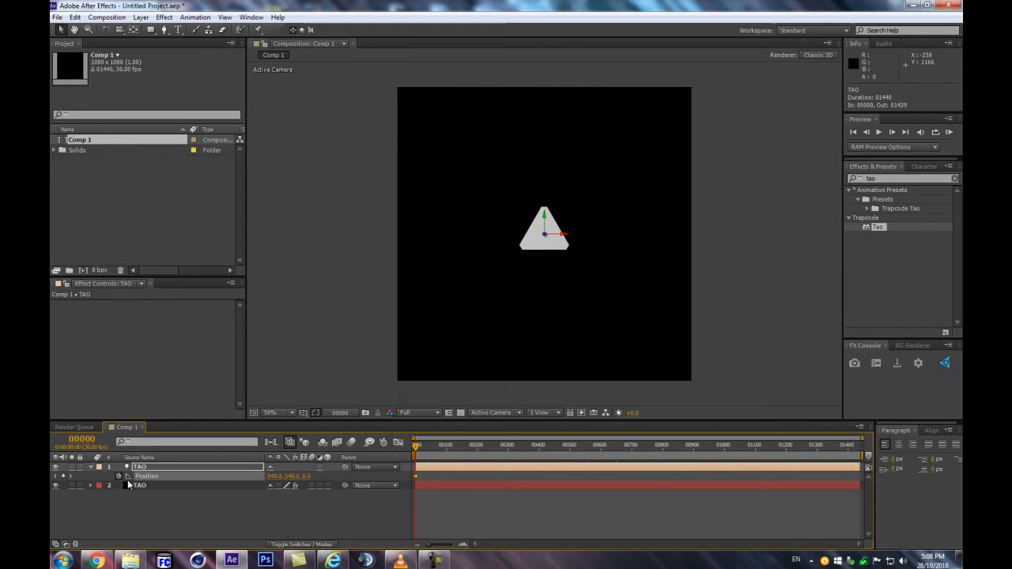
{"action": "left_click", "coordinate": [82, 439]}
{"action": "type", "text": "300"}
{"action": "key", "text": "Return"}
{"action": "left_click", "coordinate": [272, 507]}
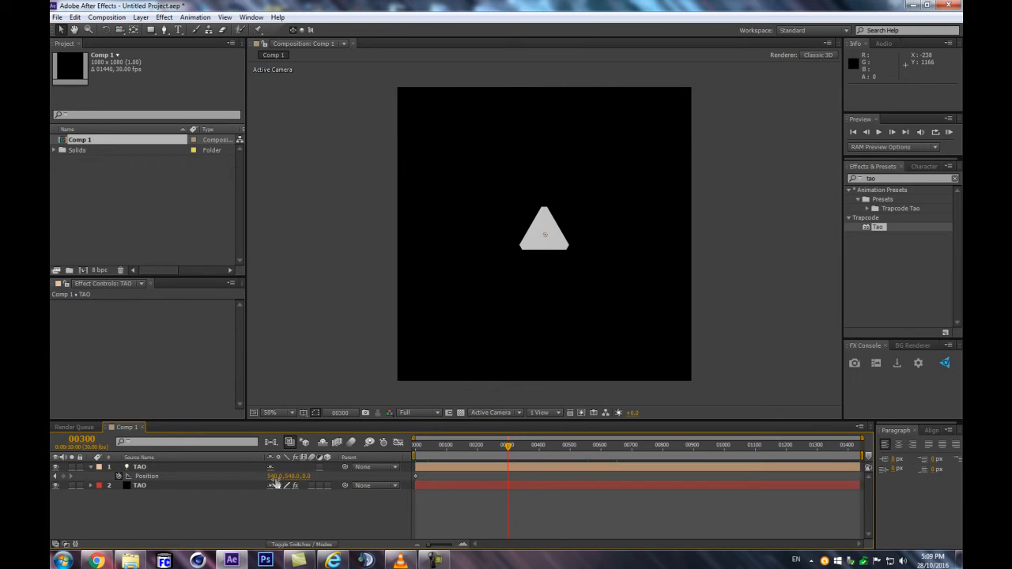
{"action": "left_click_drag", "start_coordinate": [274, 477], "coordinate": [582, 436]}
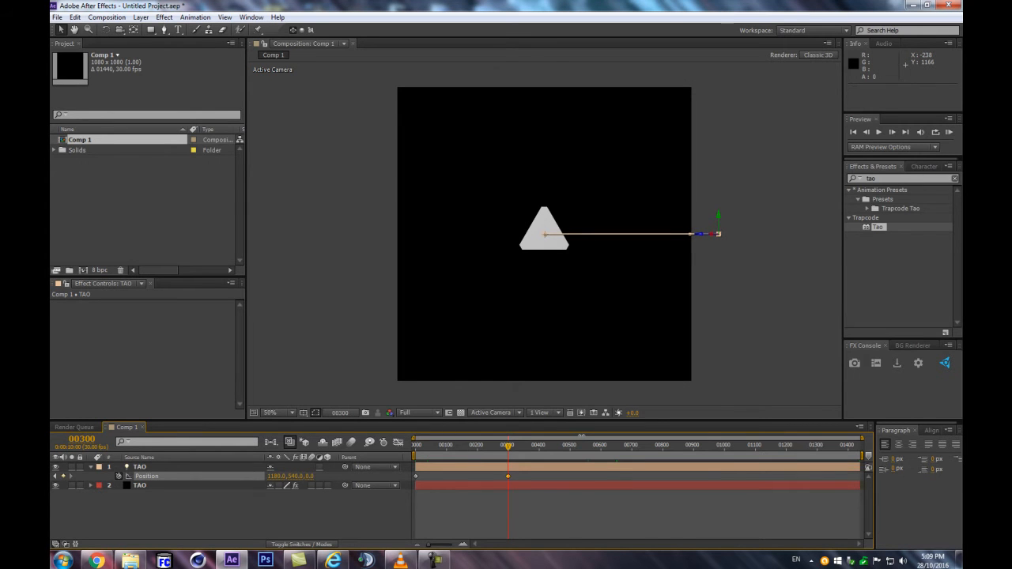
{"action": "key", "text": "ctrl+z"}
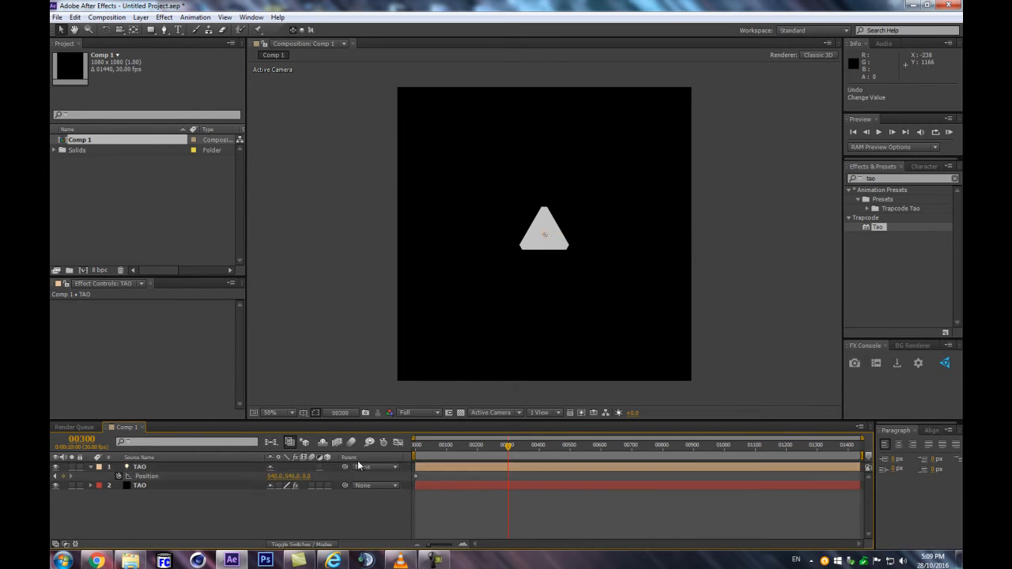
{"action": "left_click", "coordinate": [269, 476]}
{"action": "left_click", "coordinate": [283, 516]}
Set the TAO light's X position to 1620 at frame 300
{"action": "left_click", "coordinate": [275, 478]}
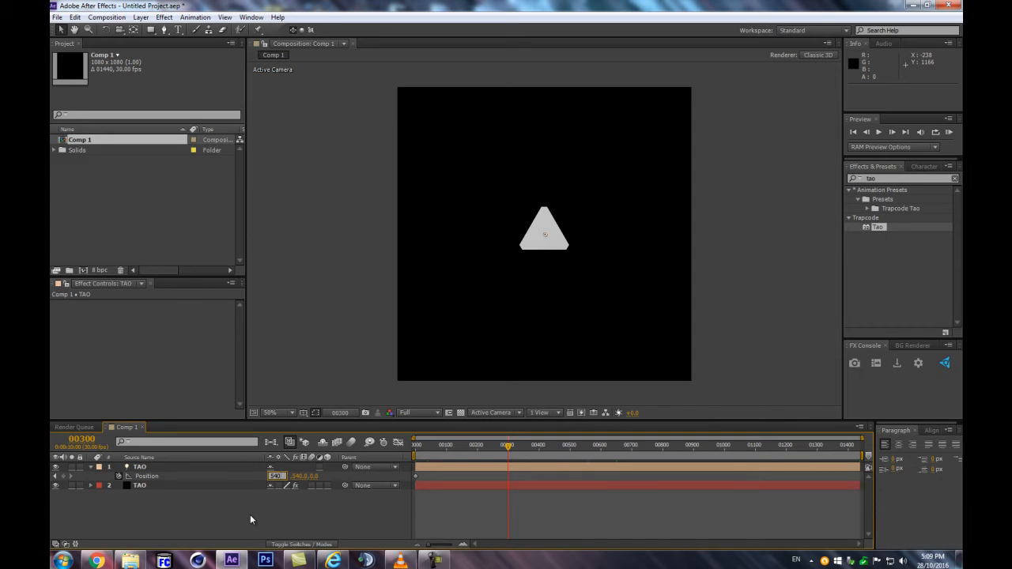
{"action": "type", "text": "1620"}
{"action": "key", "text": "Return"}
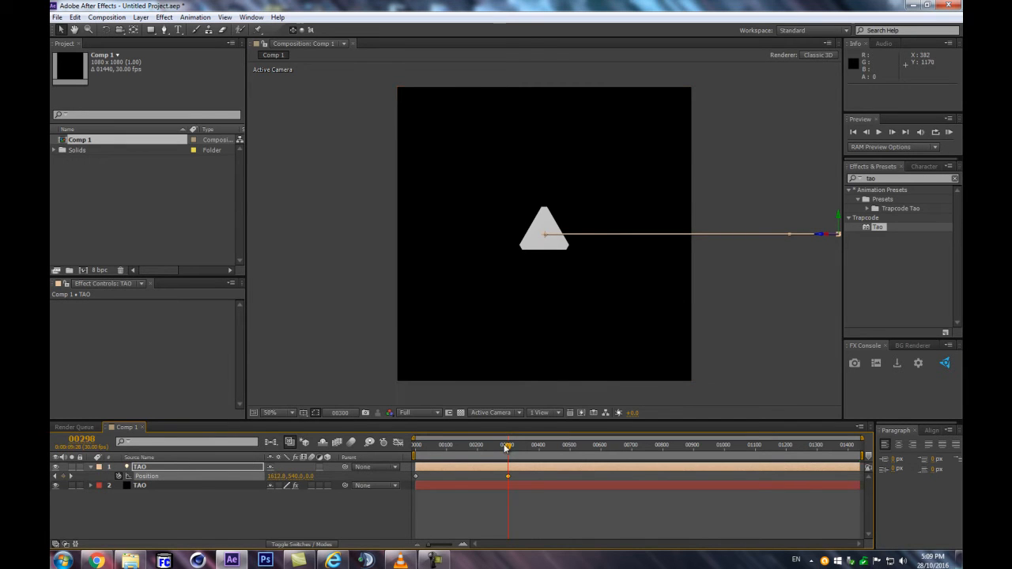
Return to frame 0 and show layer names instead of source names in the timeline
{"action": "key", "text": "Home"}
{"action": "mouse_move", "coordinate": [416, 447]}
{"action": "left_mouse_down"}
{"action": "mouse_move", "coordinate": [466, 441]}
{"action": "mouse_move", "coordinate": [410, 446]}
{"action": "left_mouse_up"}
{"action": "left_click", "coordinate": [203, 457]}
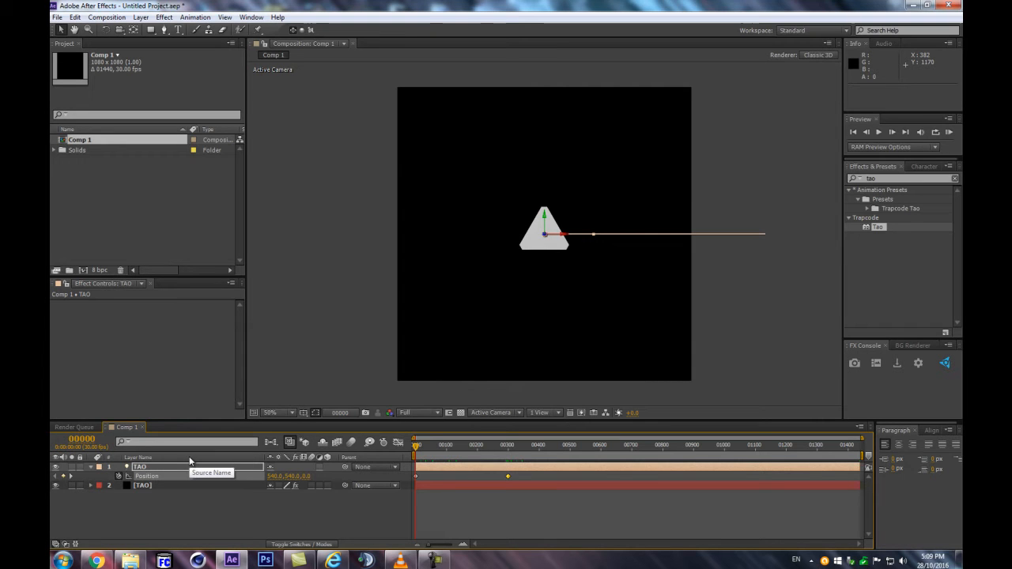
Turn off auto-orientation for the TAO light
{"action": "key", "text": "ctrl+alt+o"}
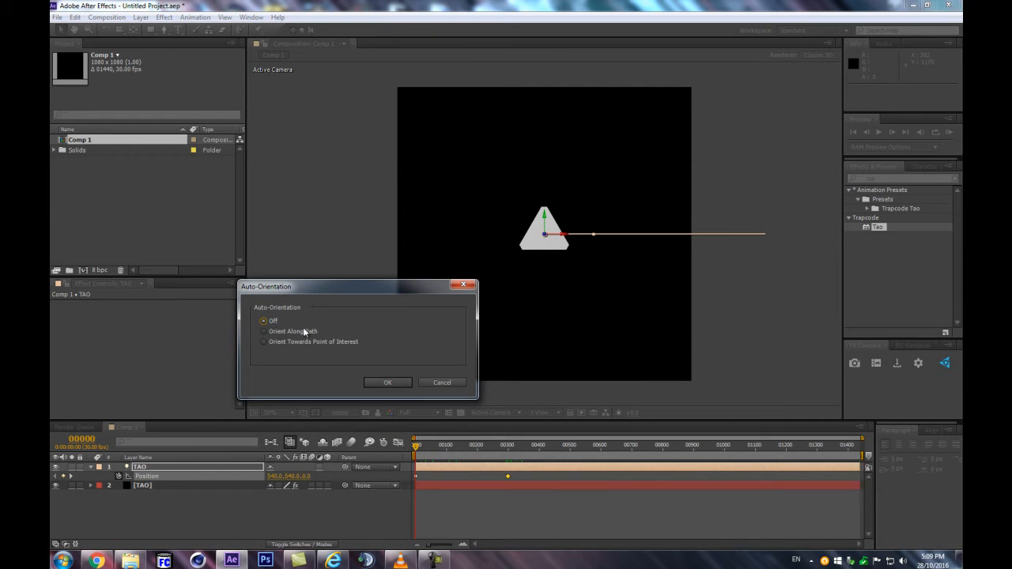
{"action": "left_click", "coordinate": [375, 383]}
{"action": "mouse_move", "coordinate": [419, 451]}
{"action": "left_mouse_down"}
{"action": "mouse_move", "coordinate": [507, 448]}
{"action": "mouse_move", "coordinate": [405, 448]}
{"action": "left_mouse_up"}
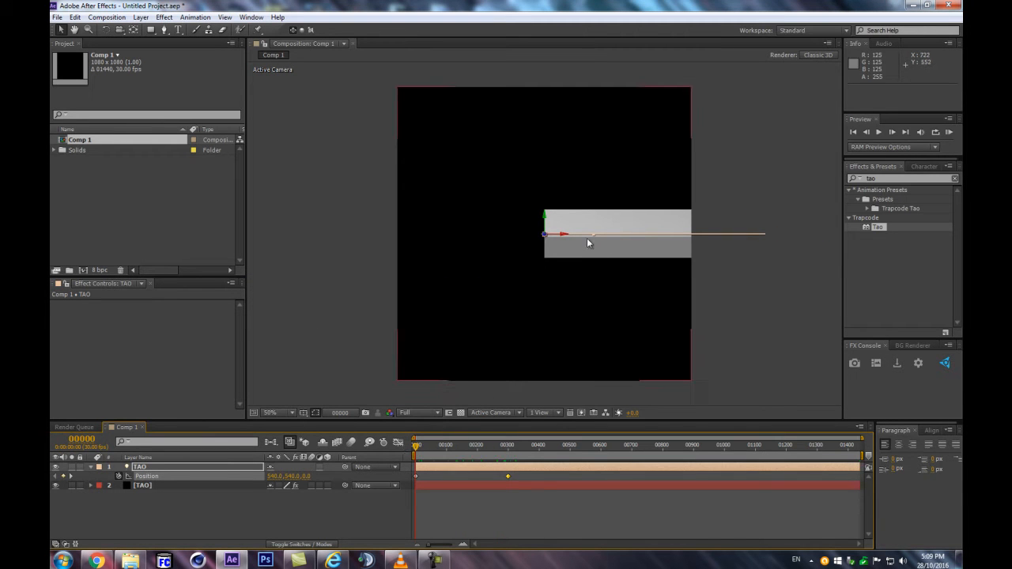
Set the segment mode of the TAO solid's Tao effect to Repeat N-gon
{"action": "left_click", "coordinate": [181, 485]}
{"action": "left_click_drag", "start_coordinate": [239, 325], "coordinate": [239, 378]}
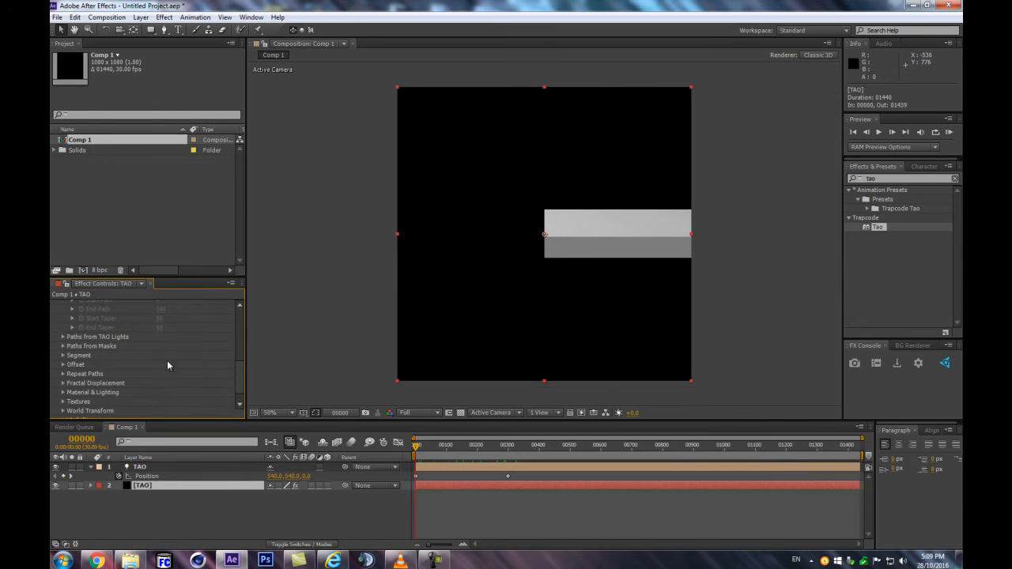
{"action": "left_click", "coordinate": [63, 355]}
{"action": "scroll", "coordinate": [104, 370], "scroll_direction": "down", "scroll_amount": 3}
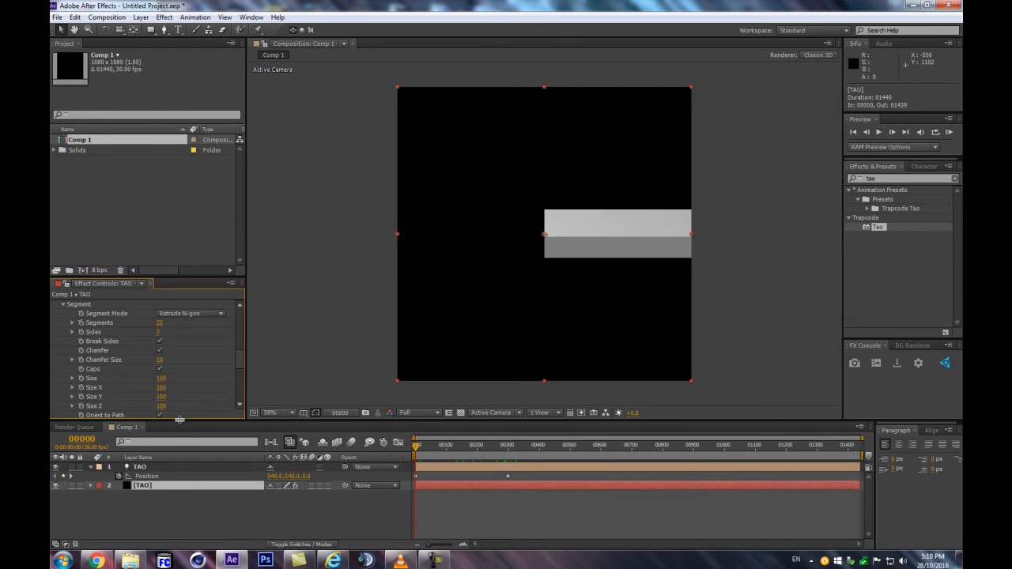
{"action": "left_click_drag", "start_coordinate": [181, 422], "coordinate": [181, 472]}
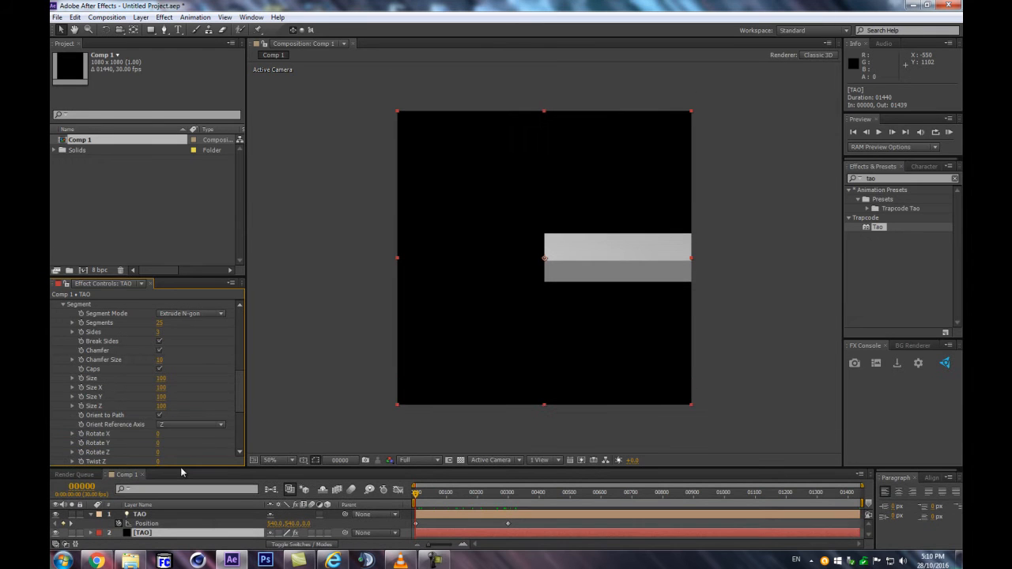
{"action": "left_click", "coordinate": [173, 314]}
{"action": "left_click", "coordinate": [174, 336]}
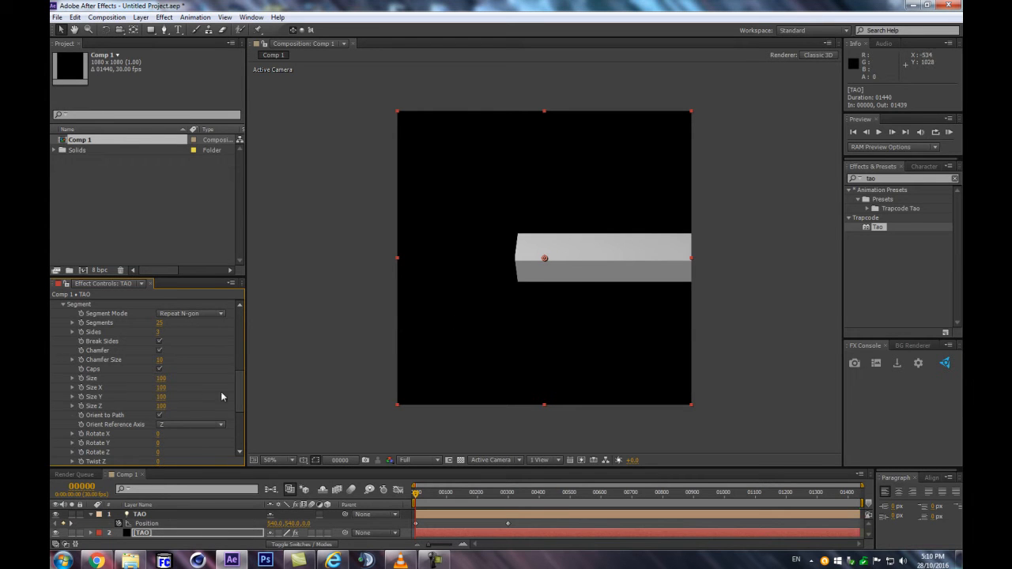
Set the Tao effect's rendering draw mode to Wireframe
{"action": "left_click_drag", "start_coordinate": [239, 404], "coordinate": [238, 442]}
{"action": "left_click", "coordinate": [63, 462]}
{"action": "scroll", "coordinate": [602, 265], "scroll_direction": "up", "scroll_amount": 1}
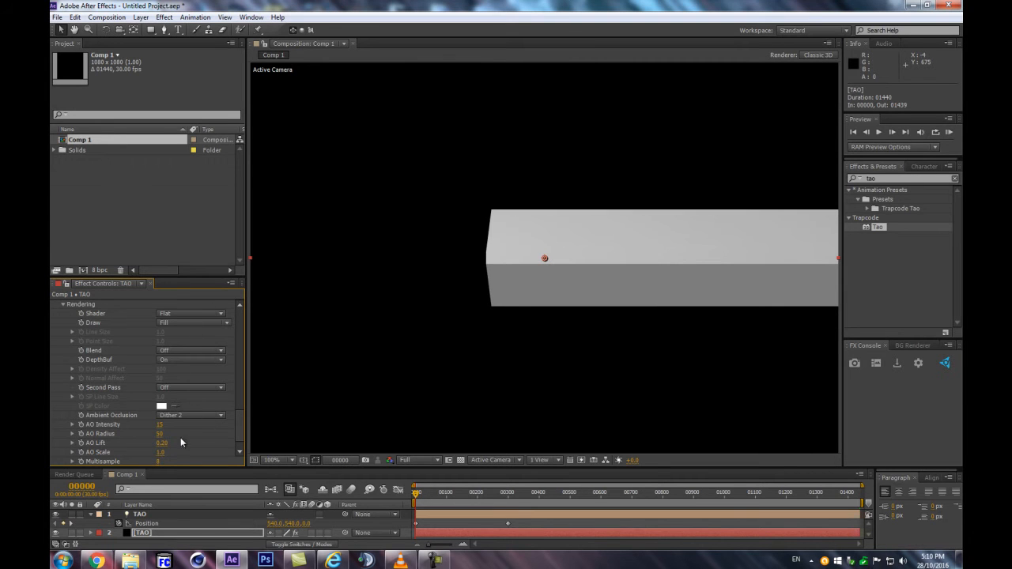
{"action": "left_click", "coordinate": [185, 322]}
{"action": "left_click", "coordinate": [186, 349]}
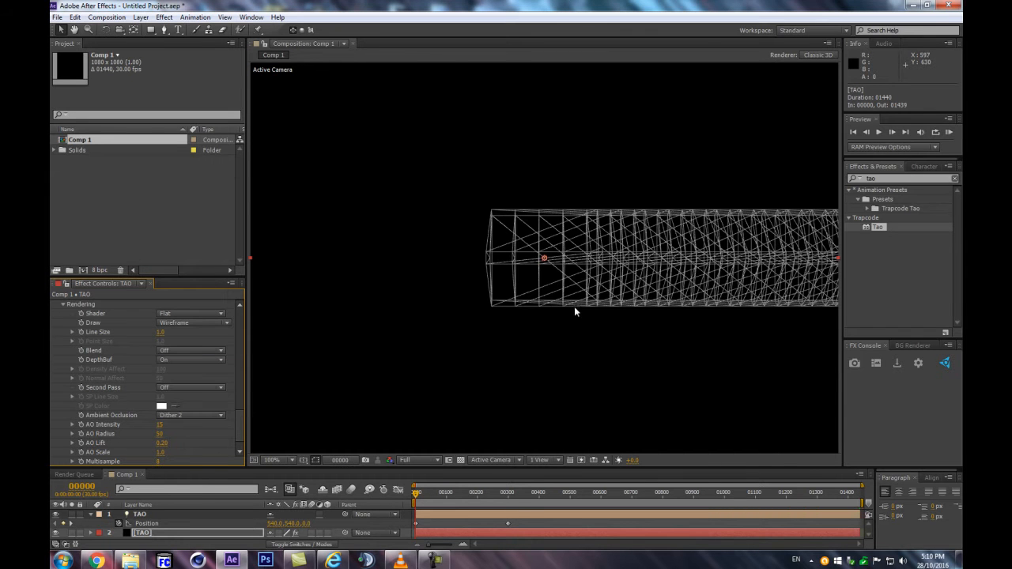
Turn off Chamfer for the Tao segments
{"action": "scroll", "coordinate": [235, 414], "scroll_direction": "up", "scroll_amount": 10}
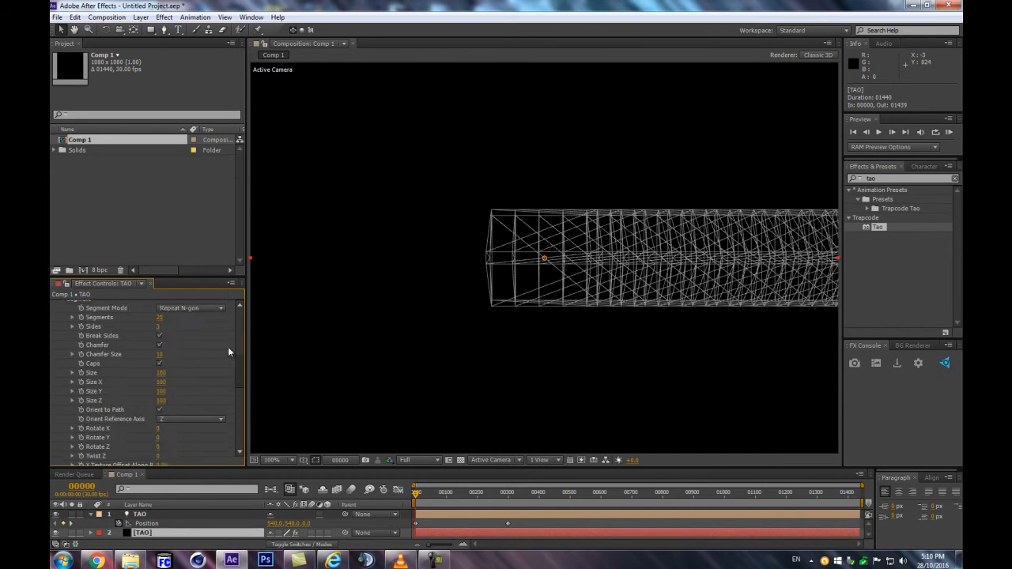
{"action": "left_click_drag", "start_coordinate": [651, 358], "coordinate": [624, 366]}
{"action": "scroll", "coordinate": [189, 378], "scroll_direction": "down", "scroll_amount": 5}
{"action": "scroll", "coordinate": [189, 375], "scroll_direction": "down", "scroll_amount": 3}
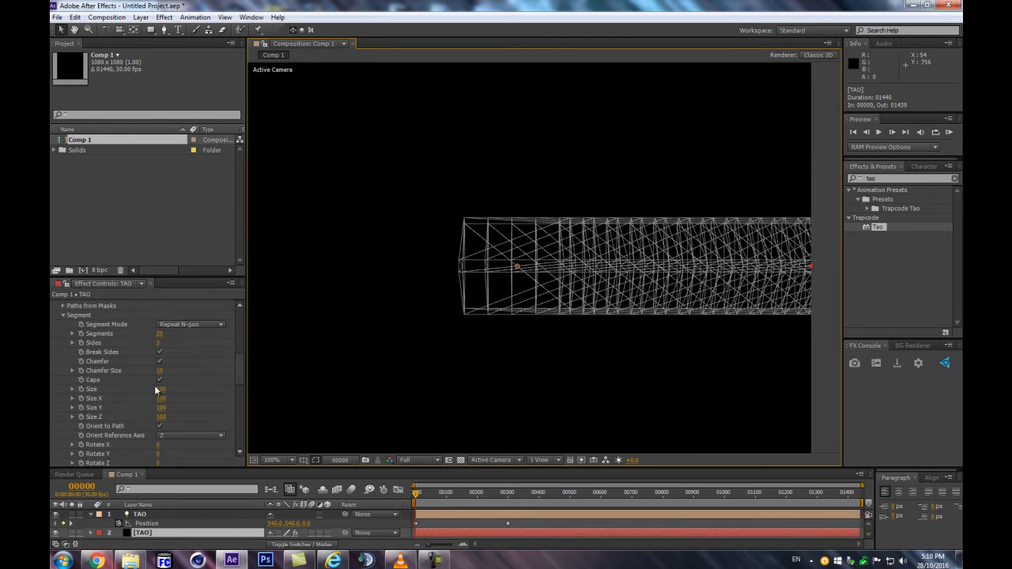
{"action": "left_click", "coordinate": [159, 361]}
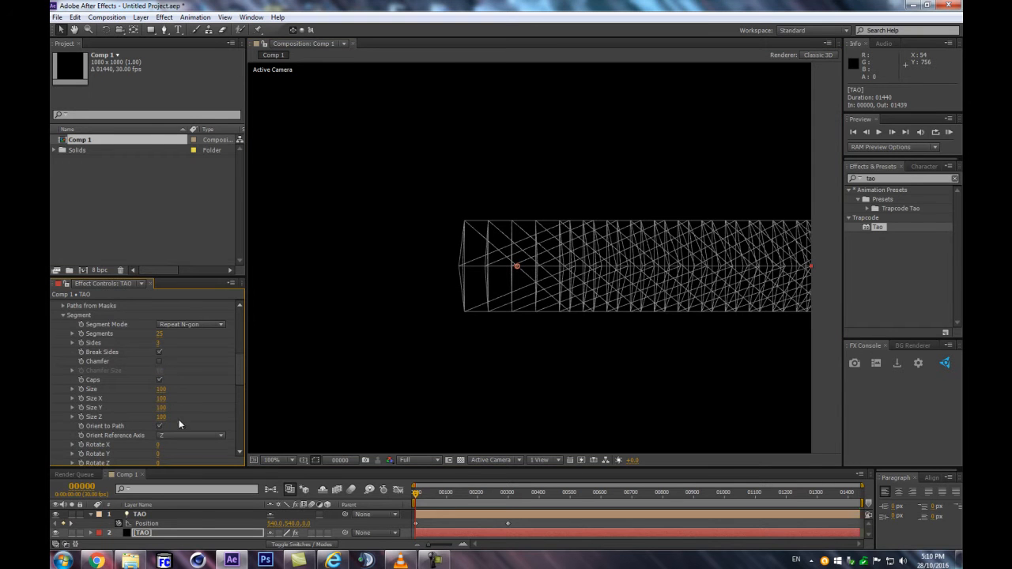
Set the segment tessellation to Quads
{"action": "scroll", "coordinate": [177, 426], "scroll_direction": "down", "scroll_amount": 5}
{"action": "left_click", "coordinate": [166, 394]}
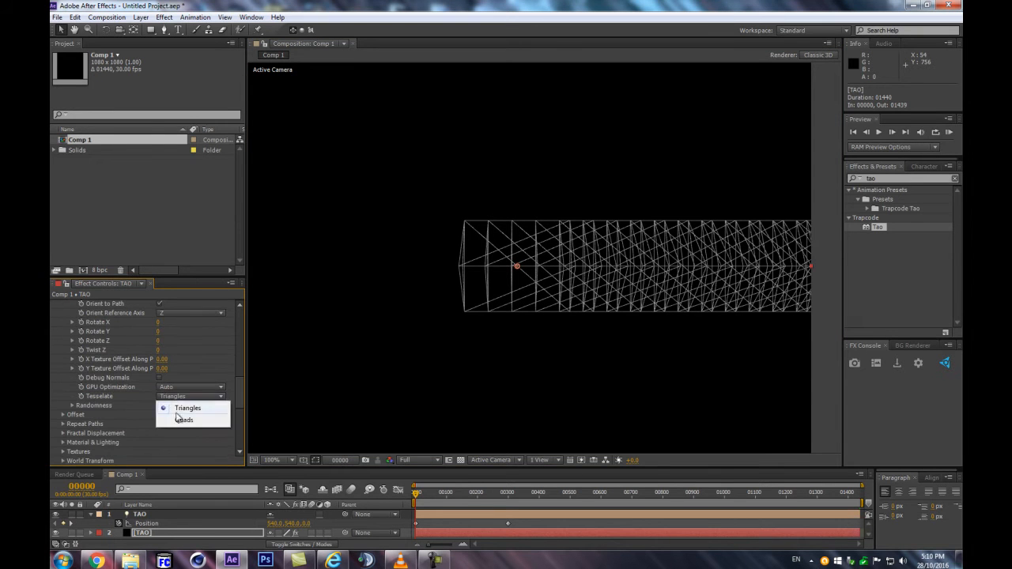
{"action": "left_click", "coordinate": [179, 419]}
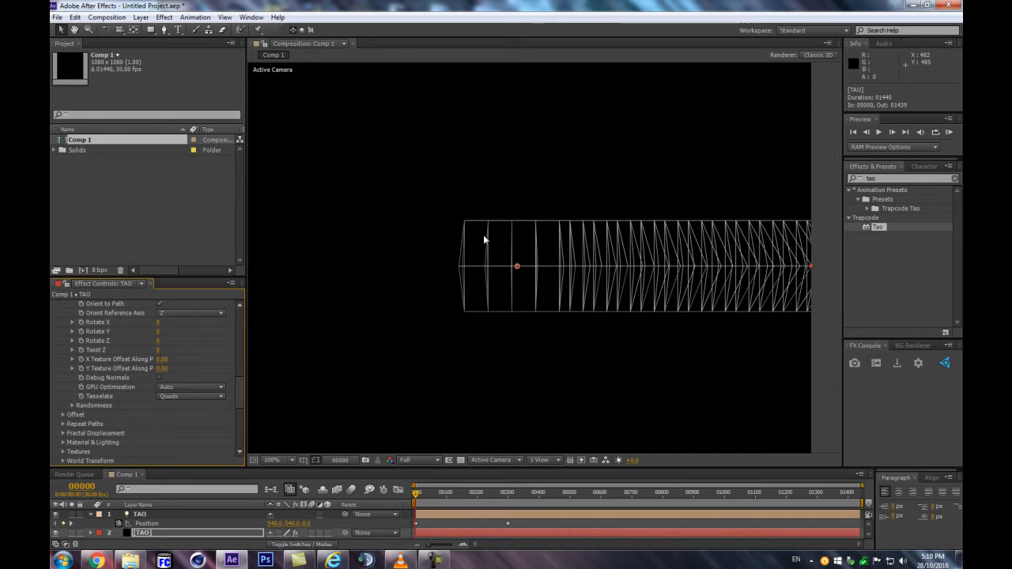
{"action": "scroll", "coordinate": [522, 257], "scroll_direction": "down", "scroll_amount": 2}
{"action": "scroll", "coordinate": [522, 253], "scroll_direction": "up", "scroll_amount": 2}
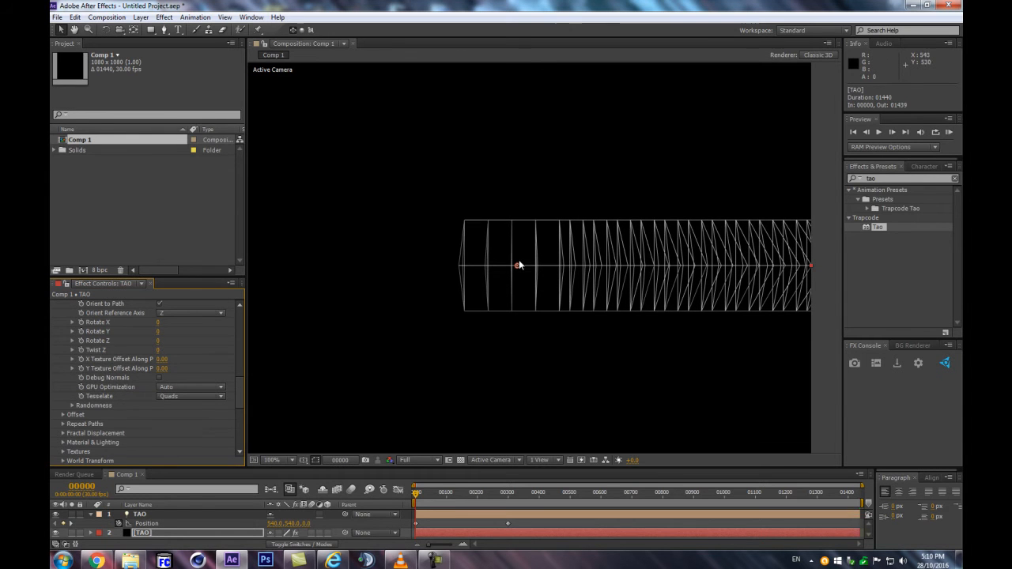
{"action": "scroll", "coordinate": [481, 346], "scroll_direction": "up", "scroll_amount": 3}
{"action": "scroll", "coordinate": [478, 345], "scroll_direction": "down", "scroll_amount": 3}
Reduce the Tao path to 5 segments and give each segment 6 sides
{"action": "left_click_drag", "start_coordinate": [240, 388], "coordinate": [231, 351]}
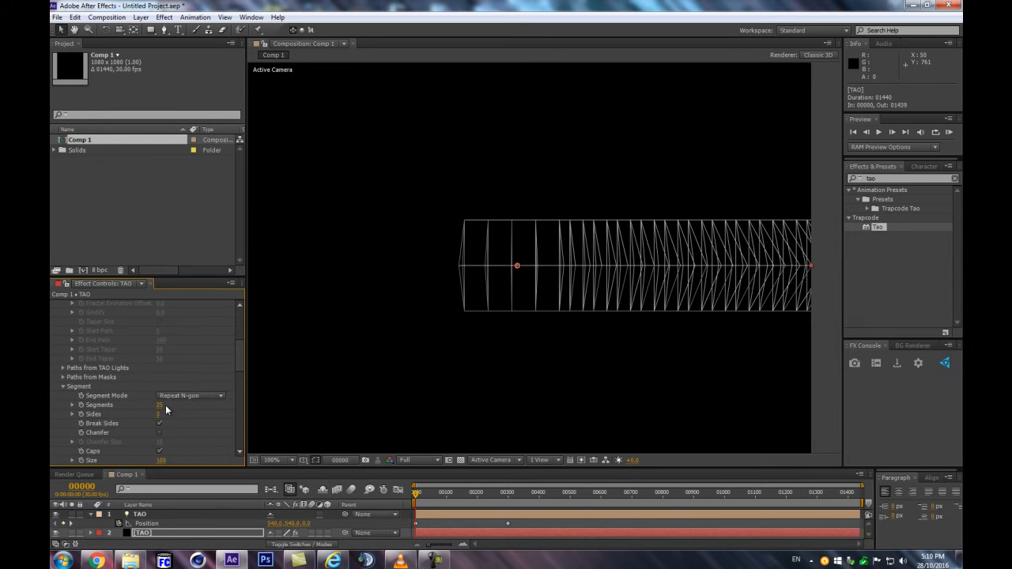
{"action": "left_click_drag", "start_coordinate": [162, 405], "coordinate": [152, 406]}
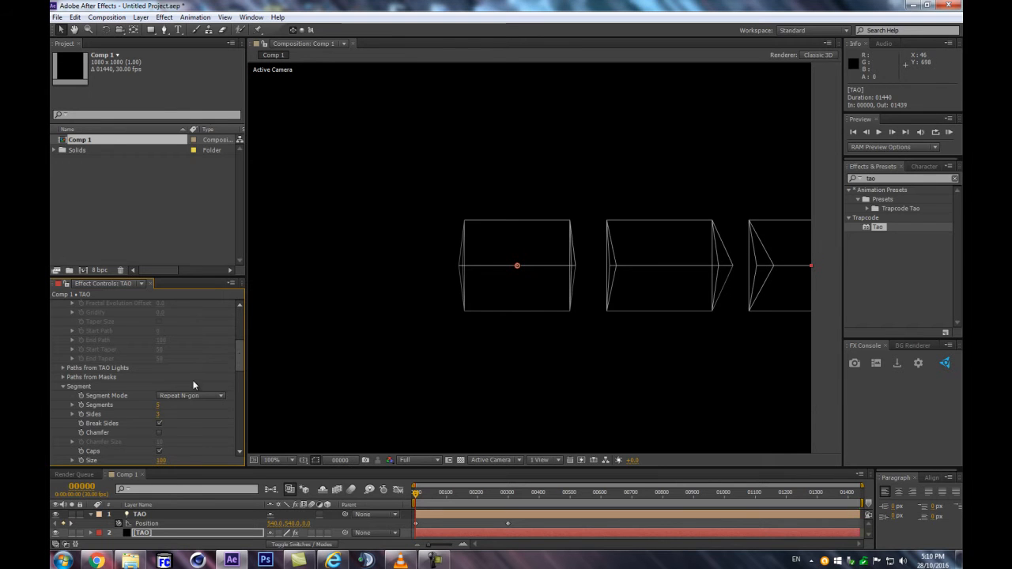
{"action": "left_click", "coordinate": [158, 414]}
{"action": "key", "text": "Return"}
{"action": "scroll", "coordinate": [459, 284], "scroll_direction": "down", "scroll_amount": 1}
{"action": "scroll", "coordinate": [460, 285], "scroll_direction": "up", "scroll_amount": 1}
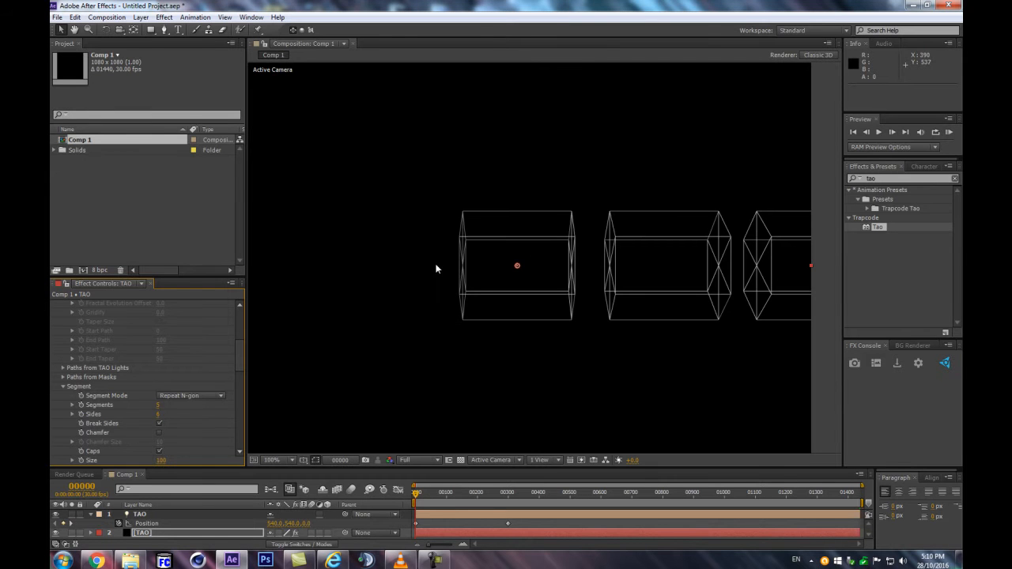
Show the TAO light's rotation properties and set its X Rotation to 90°
{"action": "scroll", "coordinate": [377, 260], "scroll_direction": "down", "scroll_amount": 1}
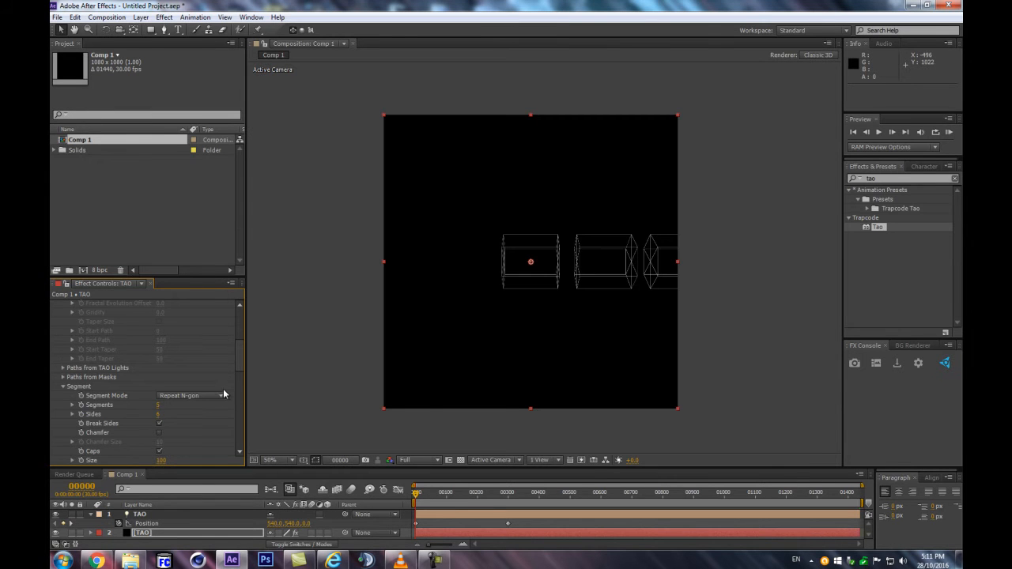
{"action": "scroll", "coordinate": [154, 386], "scroll_direction": "down", "scroll_amount": 5}
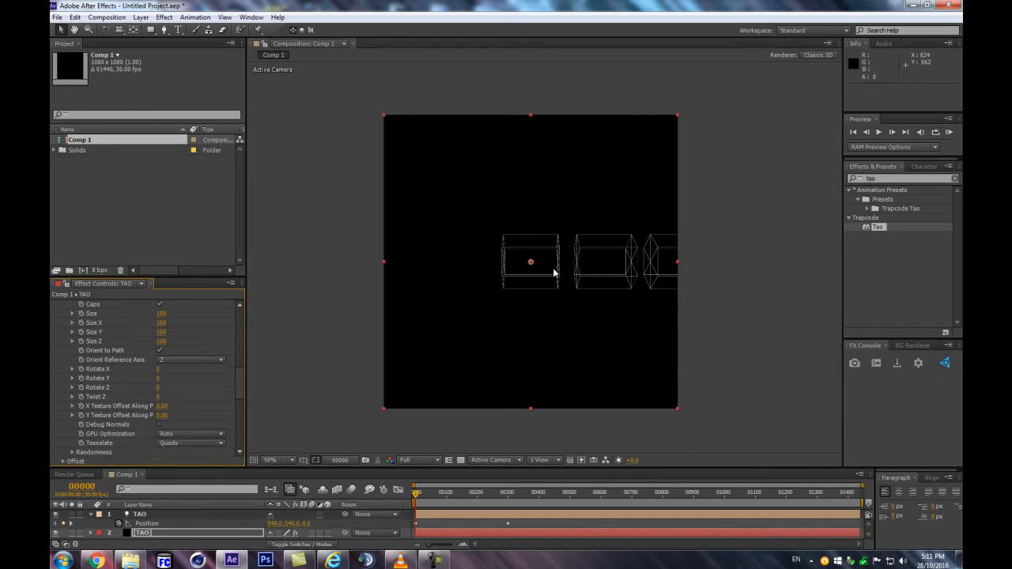
{"action": "scroll", "coordinate": [571, 278], "scroll_direction": "up", "scroll_amount": 1}
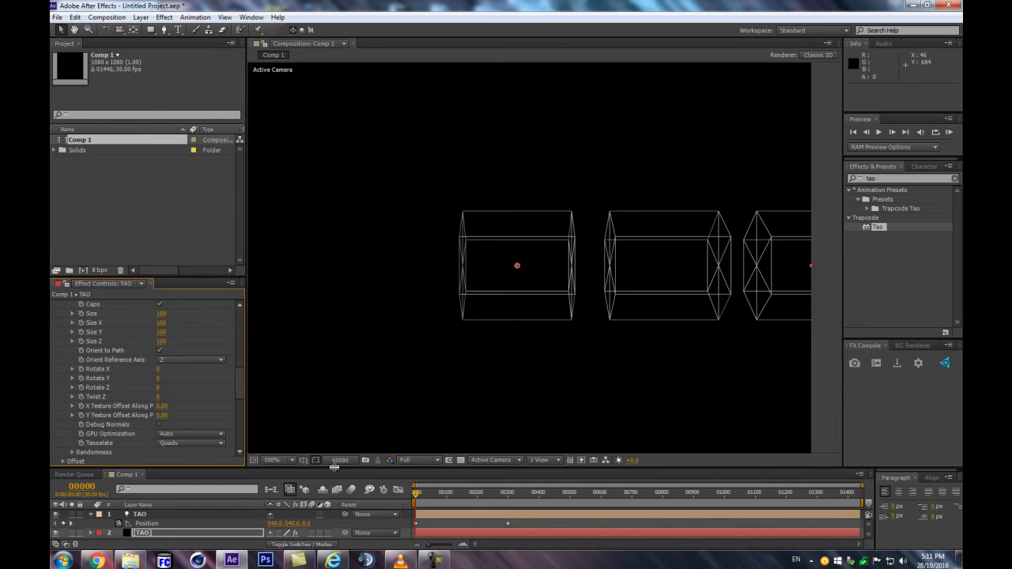
{"action": "left_click_drag", "start_coordinate": [330, 468], "coordinate": [331, 392]}
{"action": "left_click", "coordinate": [146, 440]}
{"action": "key", "text": "r"}
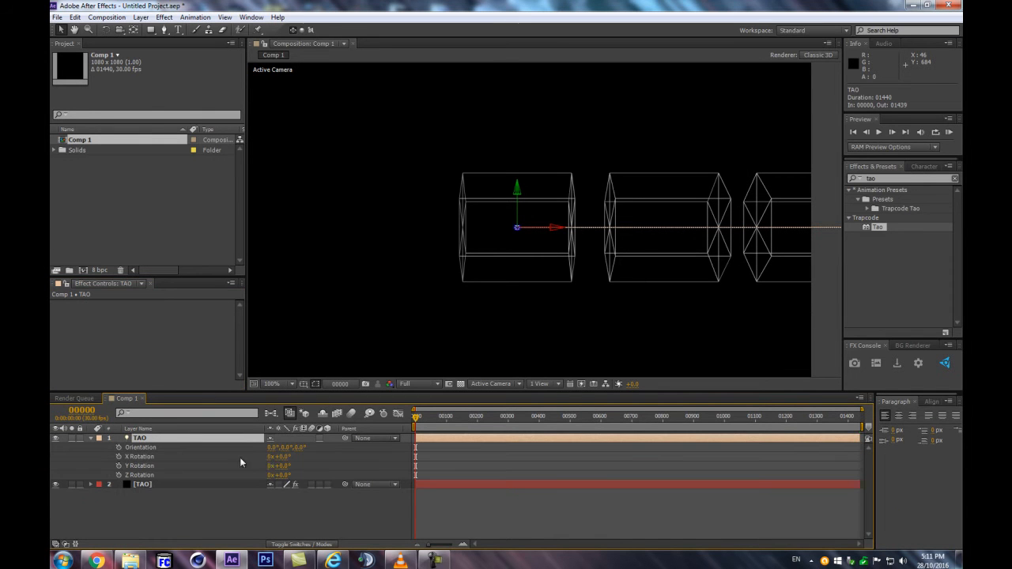
{"action": "left_click_drag", "start_coordinate": [280, 457], "coordinate": [332, 454]}
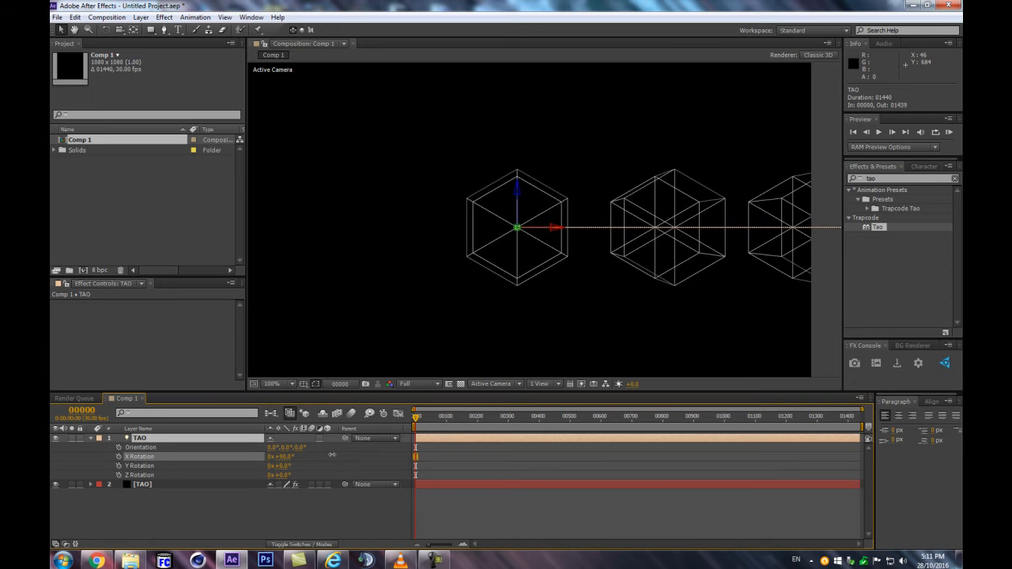
{"action": "scroll", "coordinate": [576, 299], "scroll_direction": "down", "scroll_amount": 2}
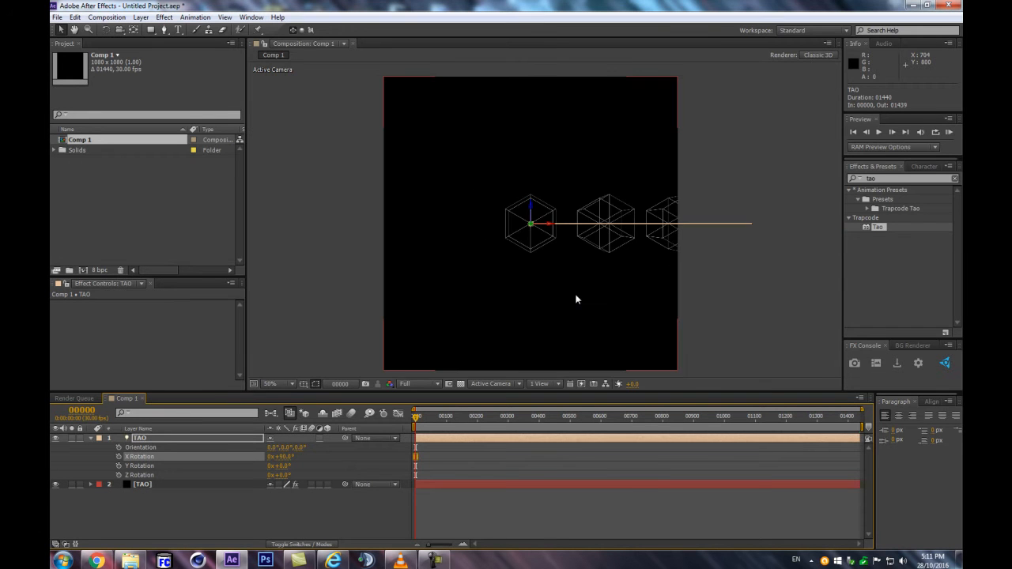
{"action": "scroll", "coordinate": [577, 300], "scroll_direction": "up", "scroll_amount": 2}
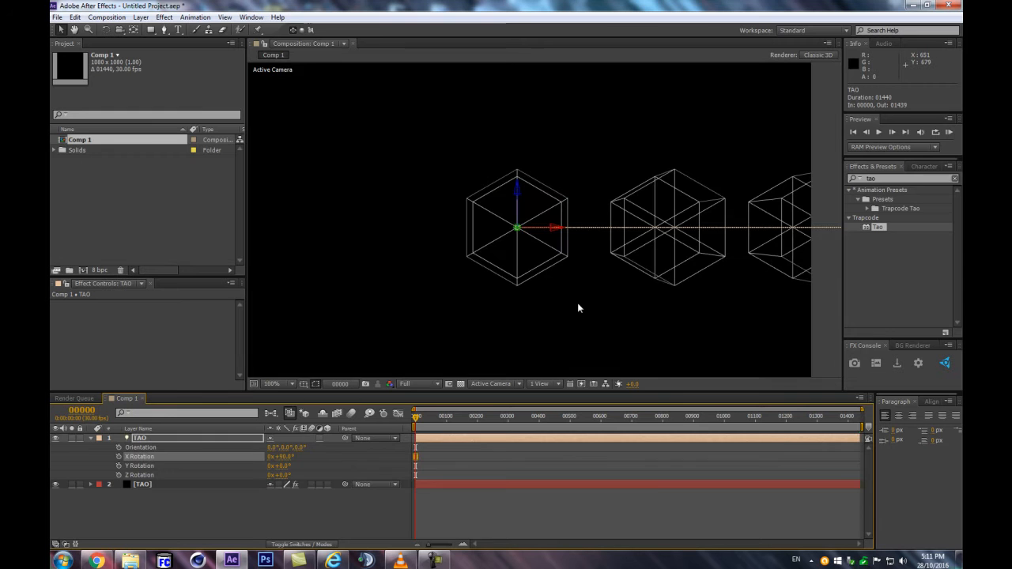
{"action": "left_click", "coordinate": [261, 493]}
{"action": "scroll", "coordinate": [669, 224], "scroll_direction": "down", "scroll_amount": 2}
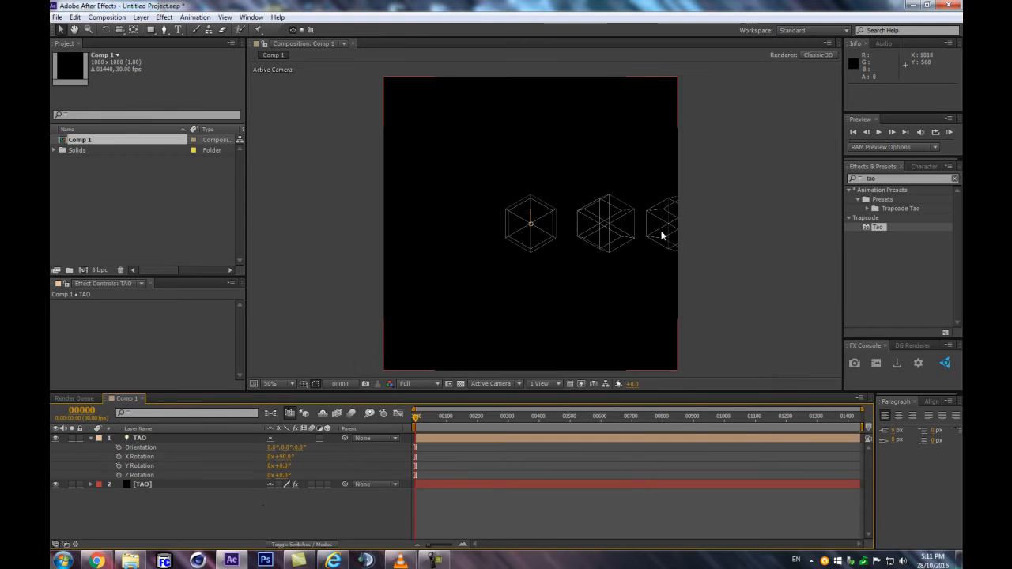
Set the segment size in the TAO solid's Tao effect to 50
{"action": "left_click", "coordinate": [140, 488]}
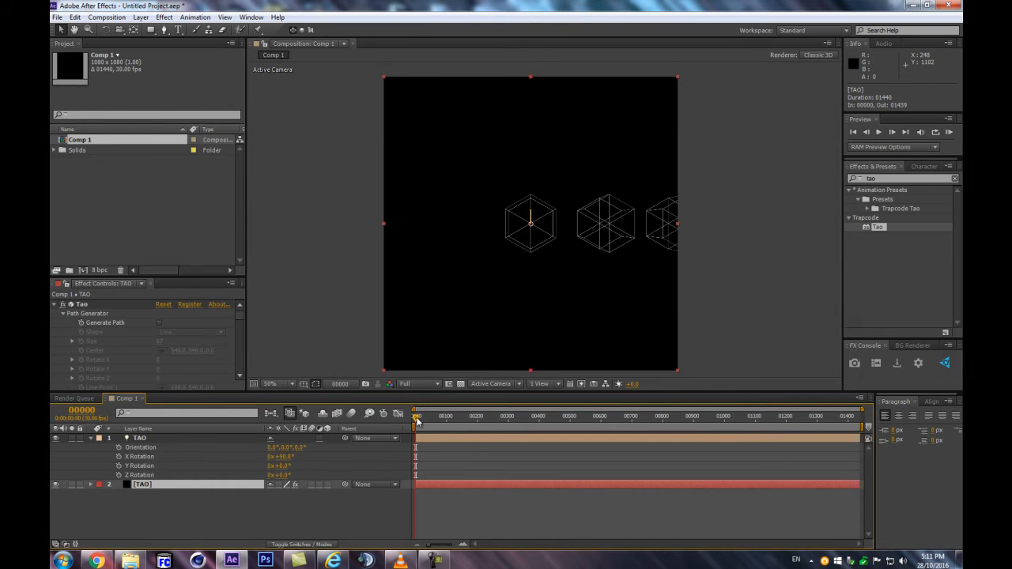
{"action": "scroll", "coordinate": [492, 257], "scroll_direction": "up", "scroll_amount": 2}
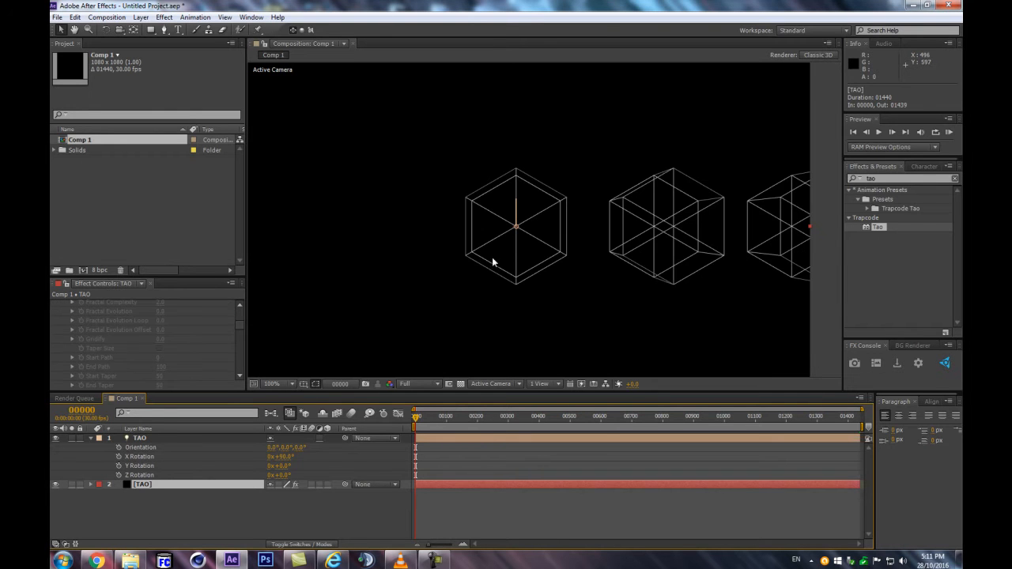
{"action": "scroll", "coordinate": [125, 336], "scroll_direction": "down", "scroll_amount": 5}
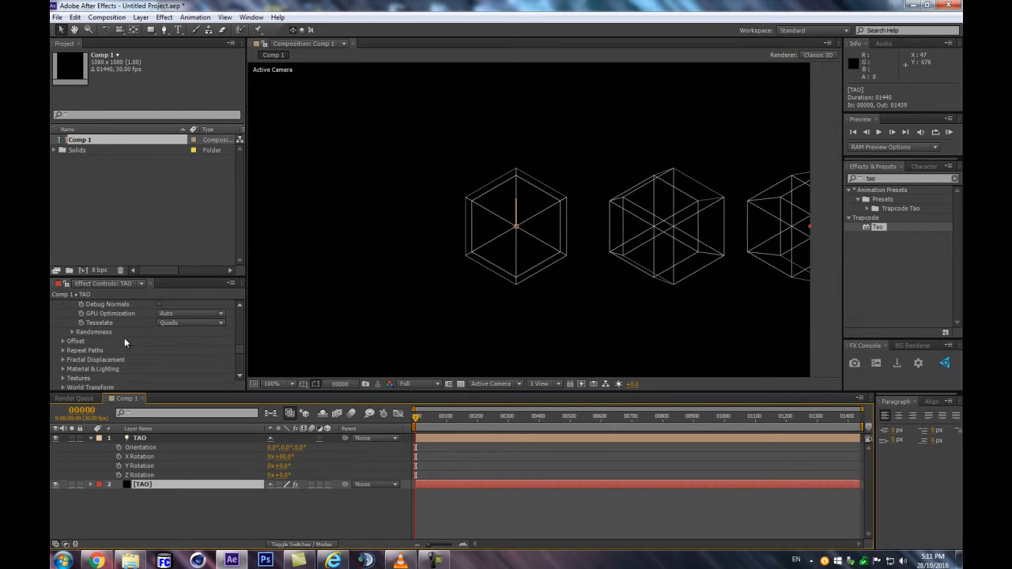
{"action": "scroll", "coordinate": [91, 353], "scroll_direction": "up", "scroll_amount": 1}
{"action": "left_click", "coordinate": [159, 316]}
{"action": "type", "text": "50"}
{"action": "key", "text": "Return"}
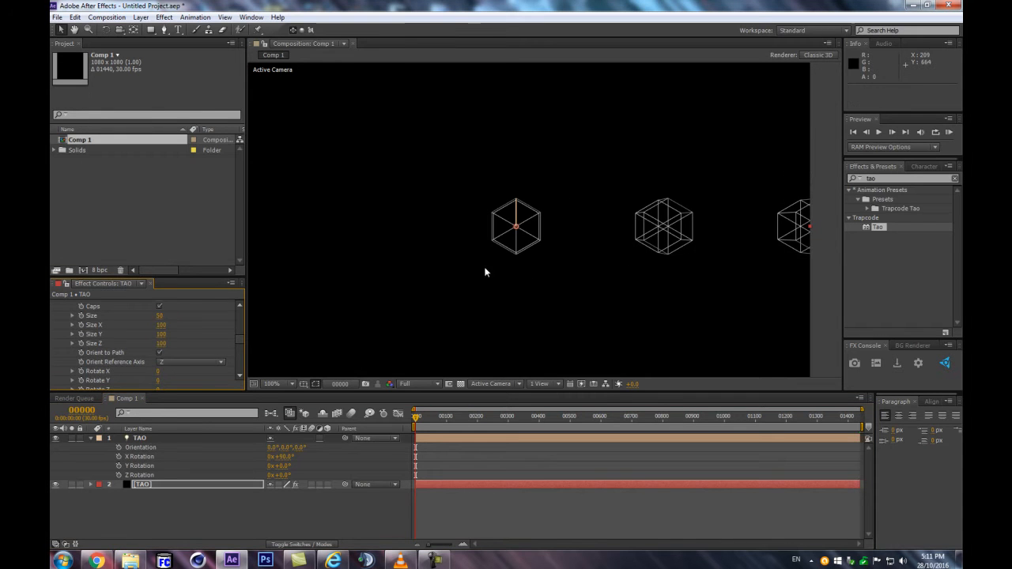
Increase the number of Tao segments to 13 so neighbouring hexagons meet along the path
{"action": "scroll", "coordinate": [141, 328], "scroll_direction": "down", "scroll_amount": 6}
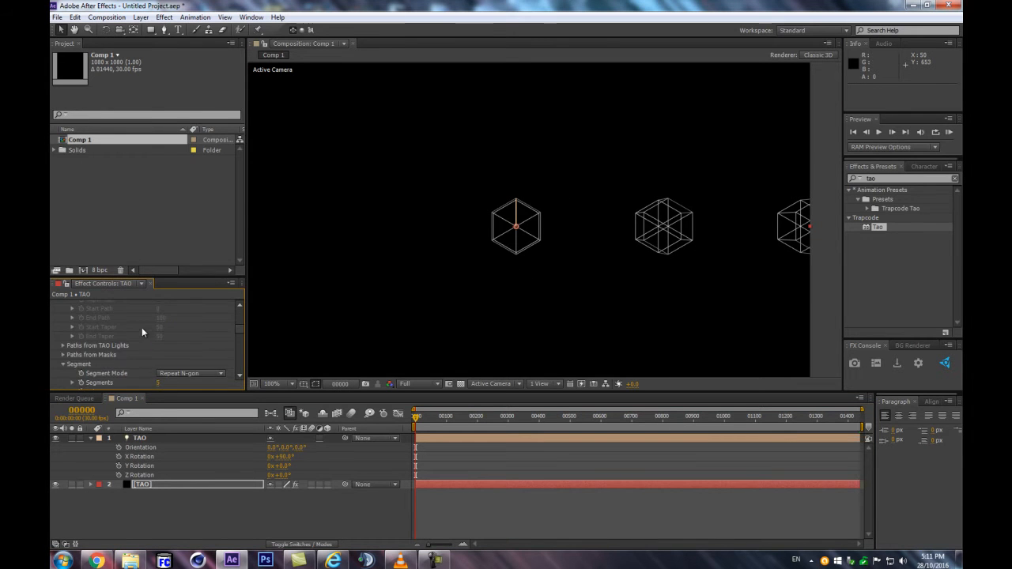
{"action": "scroll", "coordinate": [150, 330], "scroll_direction": "down", "scroll_amount": 5}
{"action": "scroll", "coordinate": [153, 327], "scroll_direction": "up", "scroll_amount": 4}
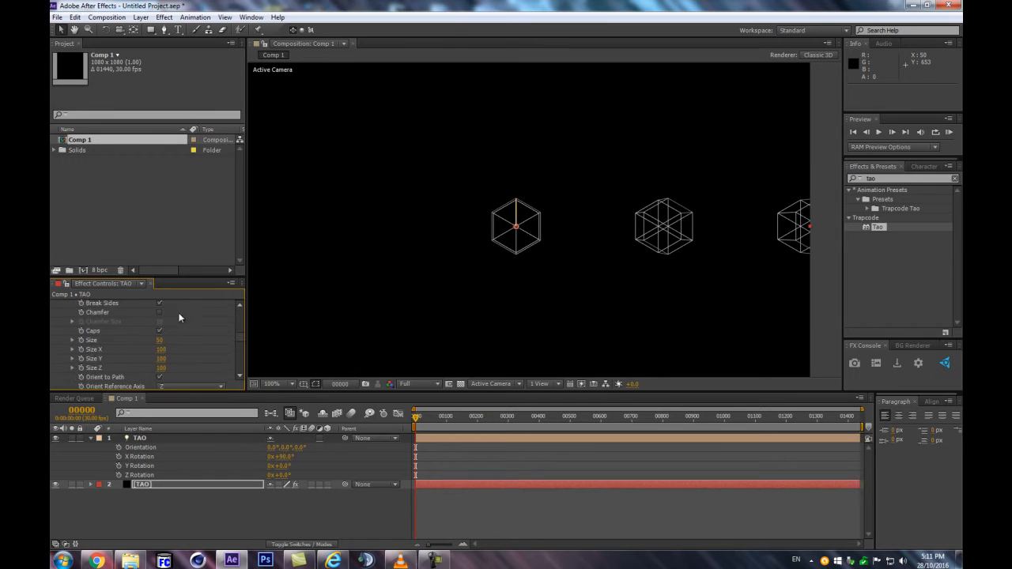
{"action": "left_click_drag", "start_coordinate": [158, 334], "coordinate": [162, 333]}
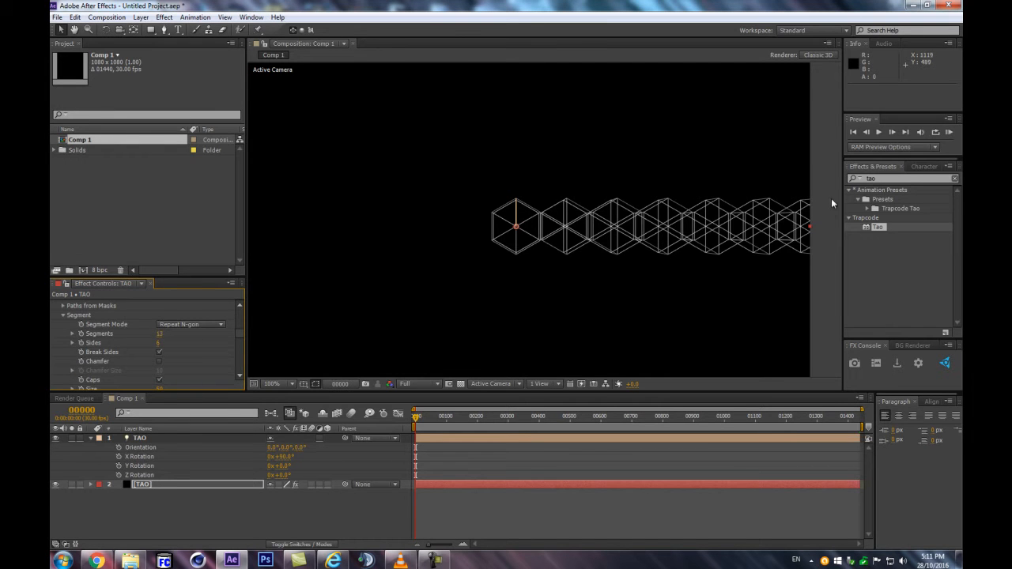
{"action": "scroll", "coordinate": [563, 224], "scroll_direction": "up", "scroll_amount": 4}
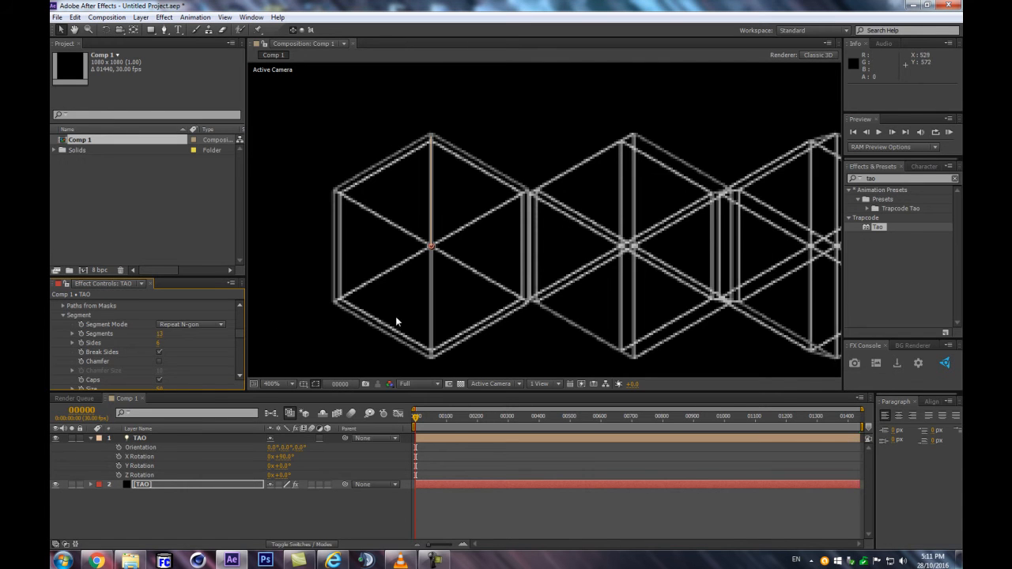
{"action": "scroll", "coordinate": [739, 157], "scroll_direction": "down", "scroll_amount": 4}
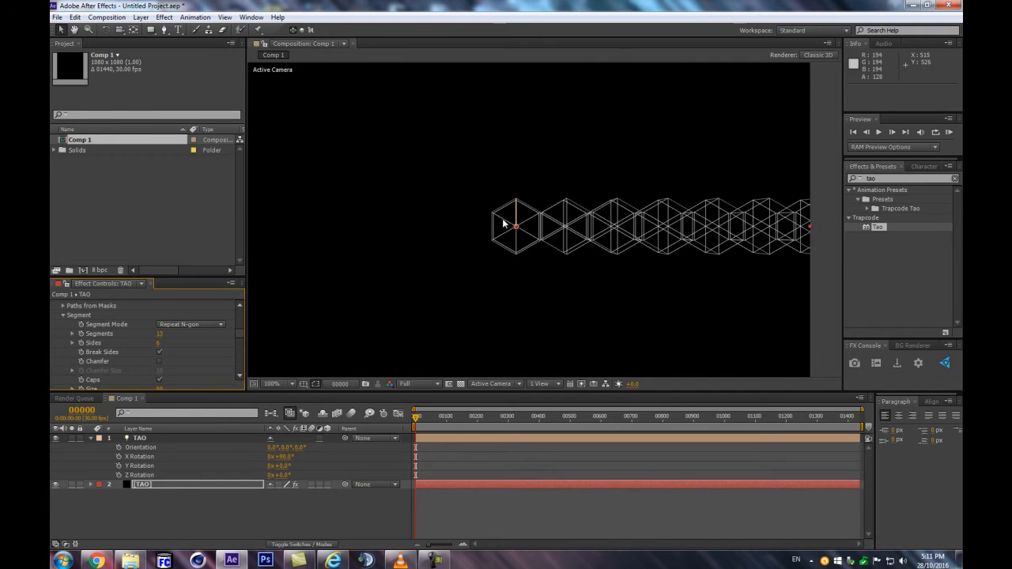
Duplicate the TAO light layer at frame 0
{"action": "left_click_drag", "start_coordinate": [416, 417], "coordinate": [346, 429]}
{"action": "left_click", "coordinate": [348, 446]}
{"action": "scroll", "coordinate": [481, 278], "scroll_direction": "down", "scroll_amount": 2}
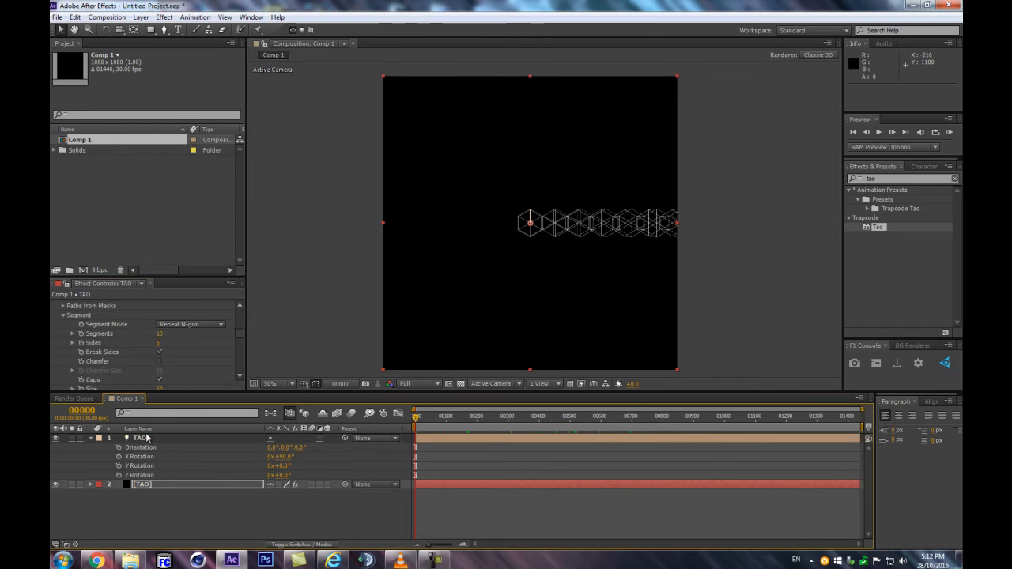
{"action": "left_click", "coordinate": [145, 439]}
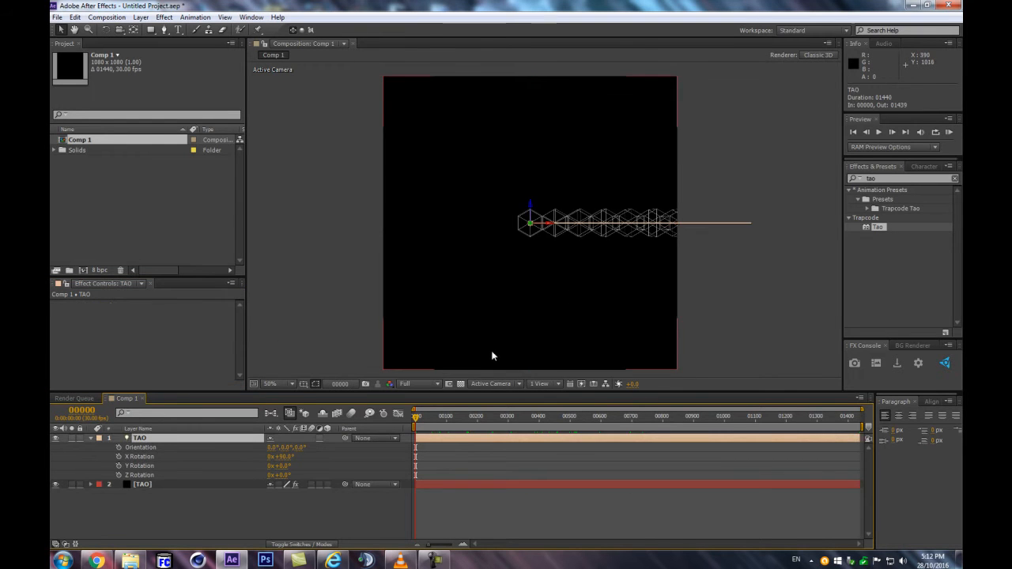
{"action": "key", "text": "ctrl+d"}
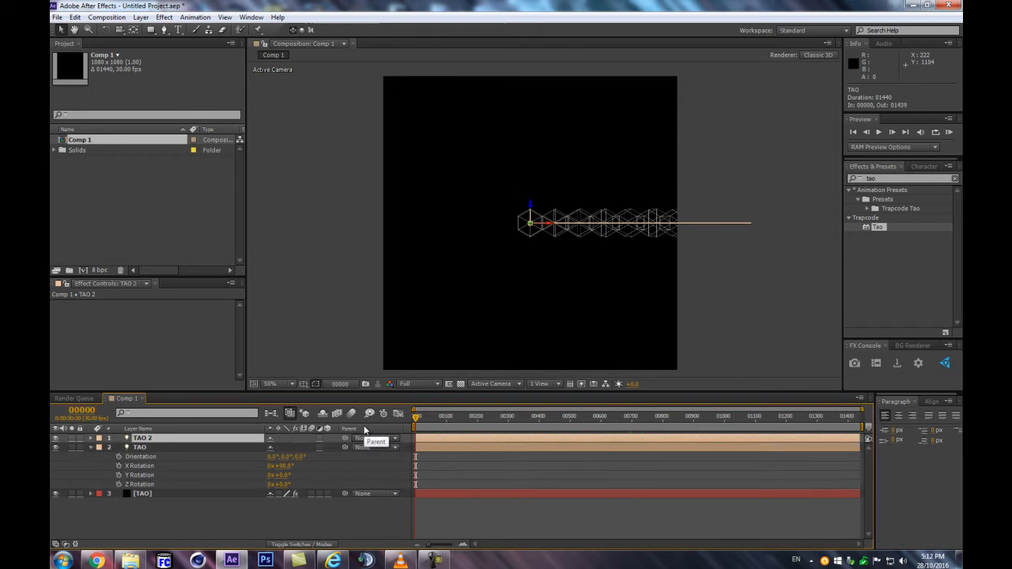
Show the TAO 2 light's Position and set its X value to -1620 at frame 300
{"action": "key", "text": "p"}
{"action": "left_click_drag", "start_coordinate": [415, 418], "coordinate": [515, 431]}
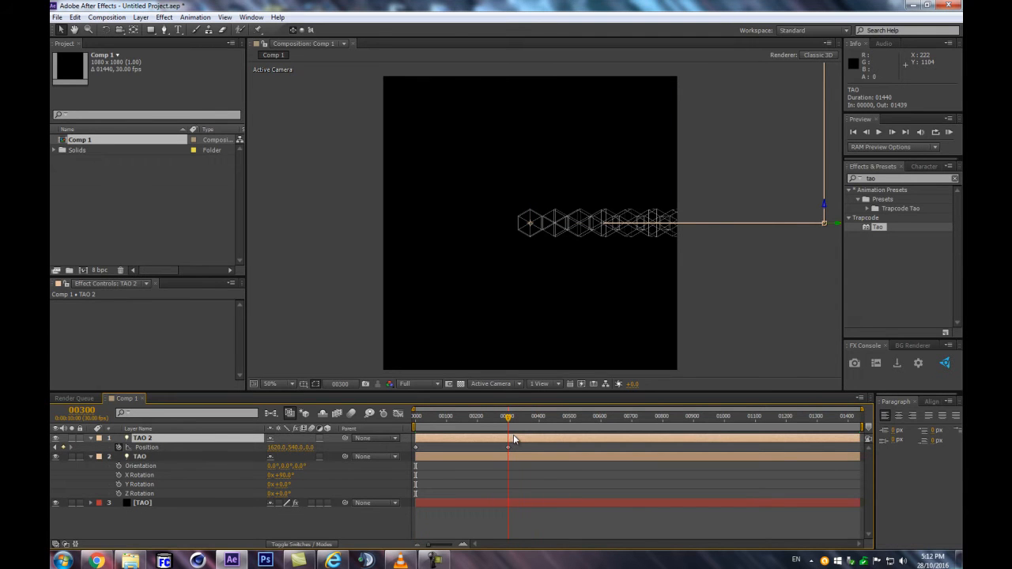
{"action": "left_click", "coordinate": [275, 447]}
{"action": "type", "text": "-1620"}
{"action": "key", "text": "Return"}
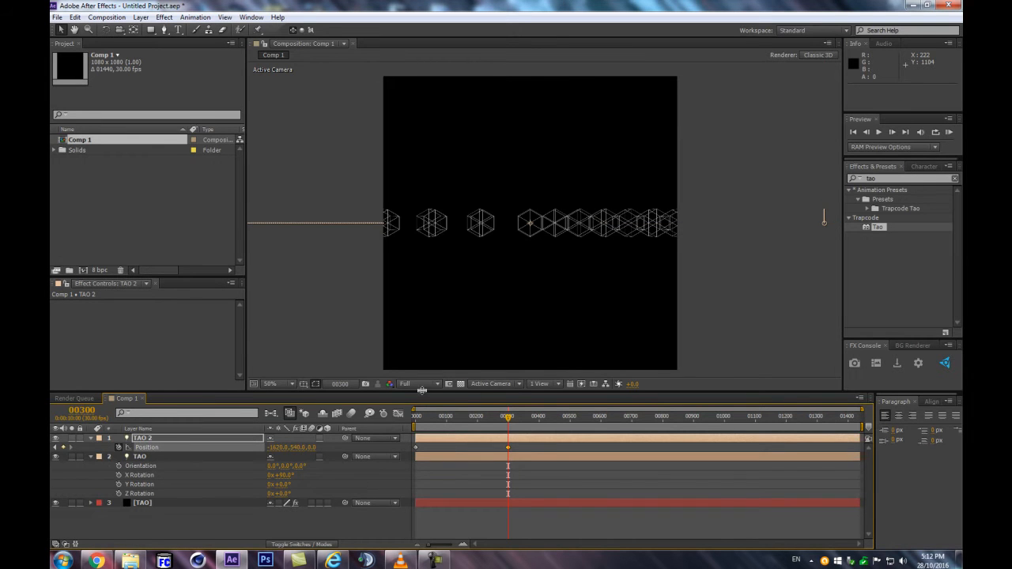
{"action": "mouse_move", "coordinate": [511, 418]}
{"action": "left_mouse_down"}
{"action": "mouse_move", "coordinate": [404, 431]}
{"action": "mouse_move", "coordinate": [512, 427]}
{"action": "left_mouse_up"}
{"action": "scroll", "coordinate": [562, 287], "scroll_direction": "down", "scroll_amount": 4}
{"action": "scroll", "coordinate": [542, 292], "scroll_direction": "up", "scroll_amount": 2}
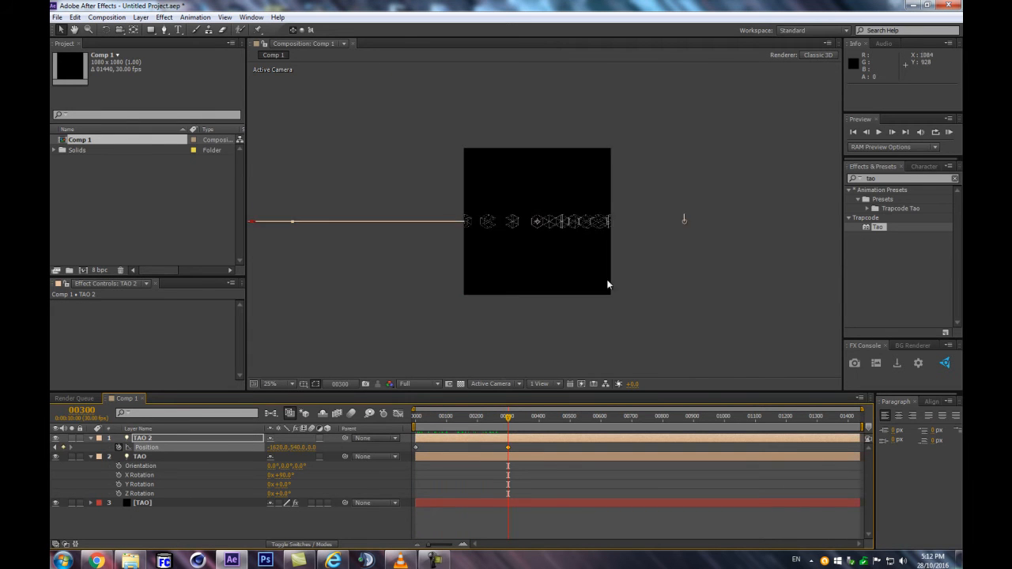
{"action": "left_click_drag", "start_coordinate": [510, 417], "coordinate": [413, 429]}
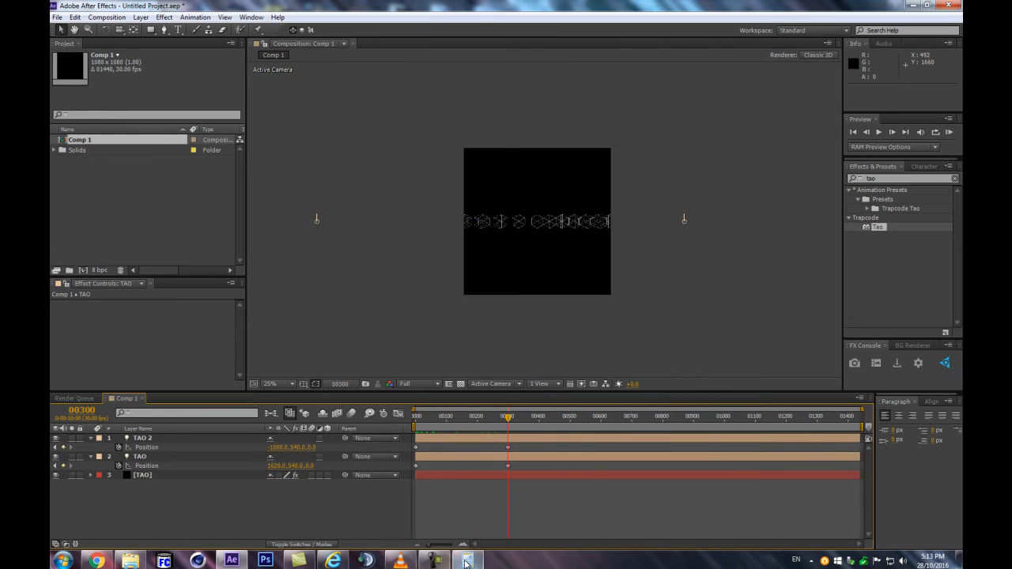
Switch to the Calculator and compute 1620 minus 540 for the duplicate light's travel
{"action": "left_click", "coordinate": [466, 561]}
{"action": "left_click", "coordinate": [599, 457]}
{"action": "left_click", "coordinate": [645, 439]}
{"action": "left_click", "coordinate": [620, 457]}
{"action": "left_click", "coordinate": [611, 474]}
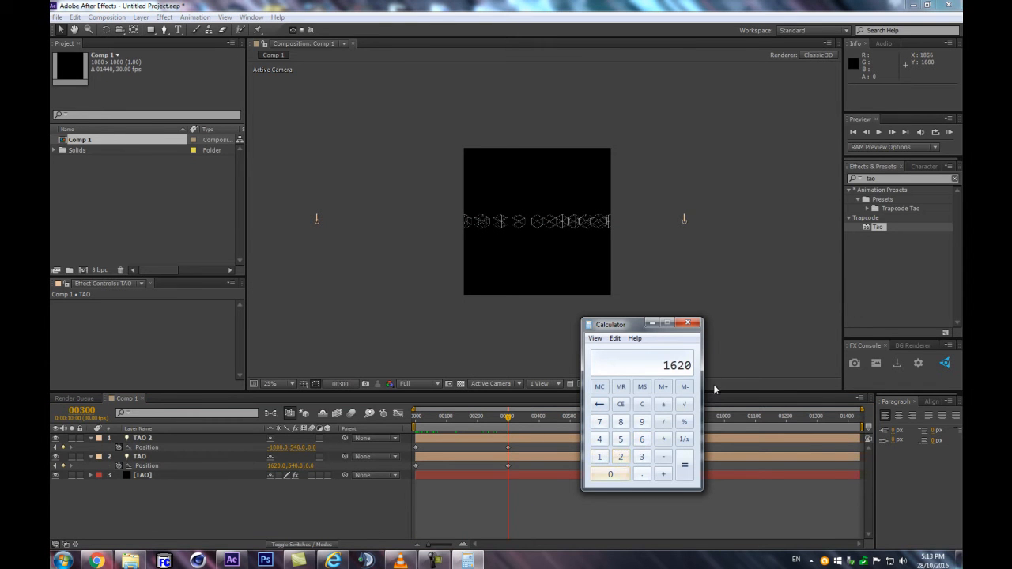
{"action": "left_click", "coordinate": [666, 452]}
{"action": "left_click", "coordinate": [620, 439]}
{"action": "left_click", "coordinate": [599, 440]}
{"action": "left_click", "coordinate": [610, 474]}
{"action": "left_click", "coordinate": [685, 465]}
{"action": "left_click", "coordinate": [358, 493]}
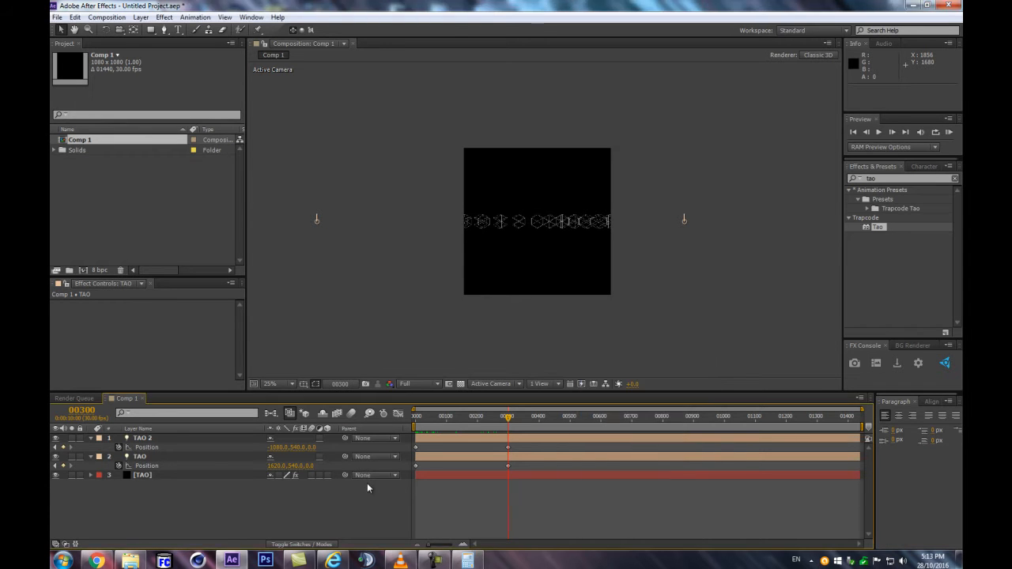
Try an X position of -540 for TAO 2 at frame 0 and restore it to 540
{"action": "left_click", "coordinate": [417, 416]}
{"action": "left_click", "coordinate": [274, 447]}
{"action": "type", "text": "-540"}
{"action": "key", "text": "Return"}
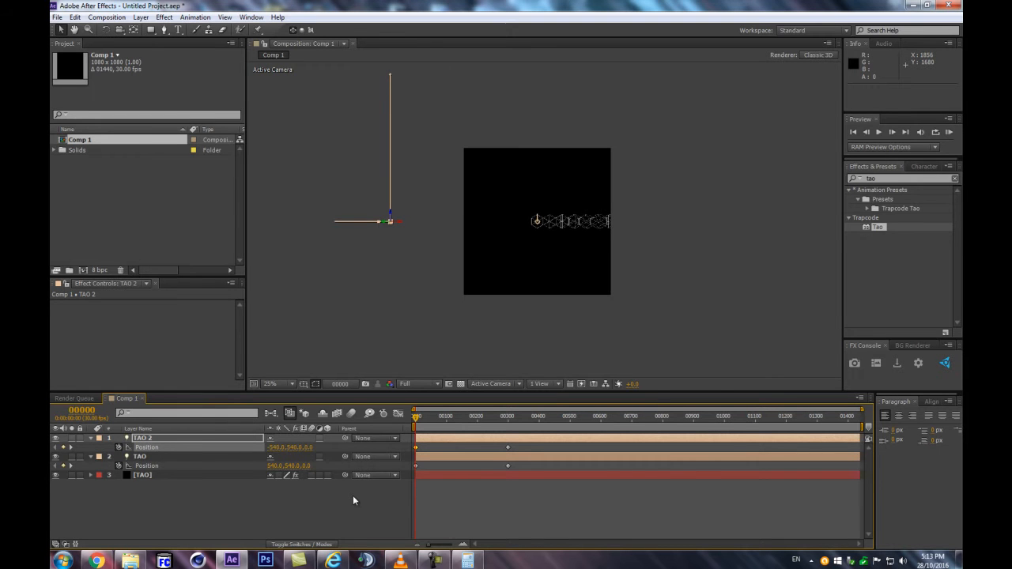
{"action": "mouse_move", "coordinate": [409, 414]}
{"action": "left_mouse_down"}
{"action": "mouse_move", "coordinate": [516, 417]}
{"action": "mouse_move", "coordinate": [416, 418]}
{"action": "left_mouse_up"}
{"action": "left_click", "coordinate": [276, 447]}
{"action": "type", "text": "540"}
{"action": "key", "text": "Tab"}
Set TAO 2's X position to -540 at frame 300 and preview the mirrored row from the start
{"action": "left_click", "coordinate": [508, 421]}
{"action": "left_click", "coordinate": [277, 448]}
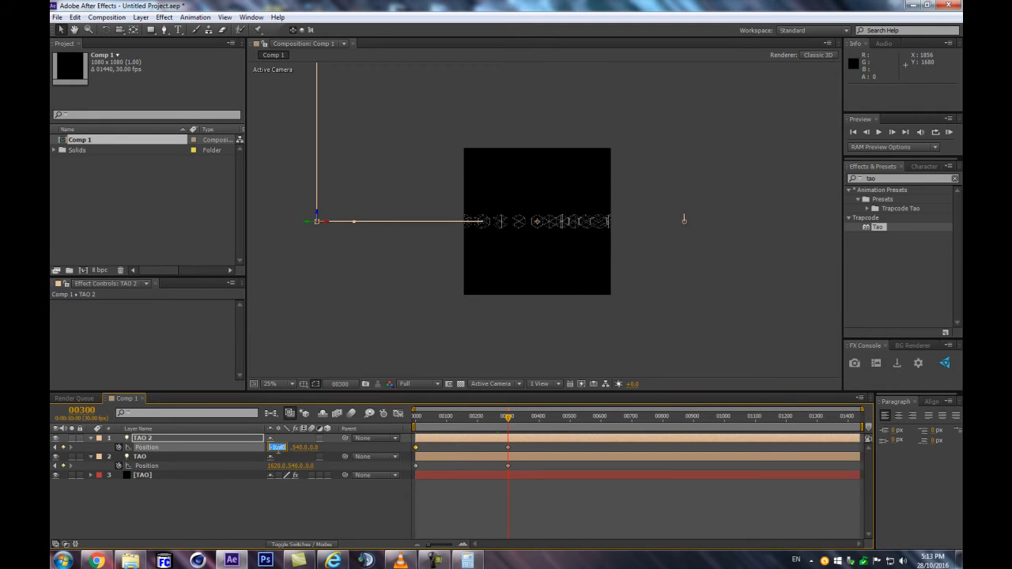
{"action": "type", "text": "540"}
{"action": "key", "text": "Return"}
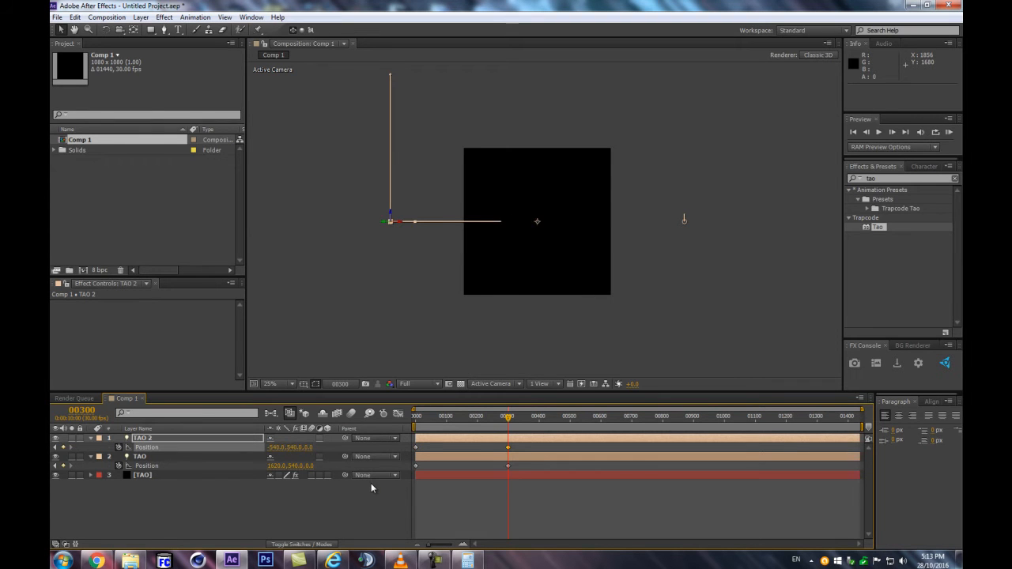
{"action": "key", "text": "Home"}
{"action": "key", "text": "period"}
{"action": "key", "text": "space"}
{"action": "key", "text": "space"}
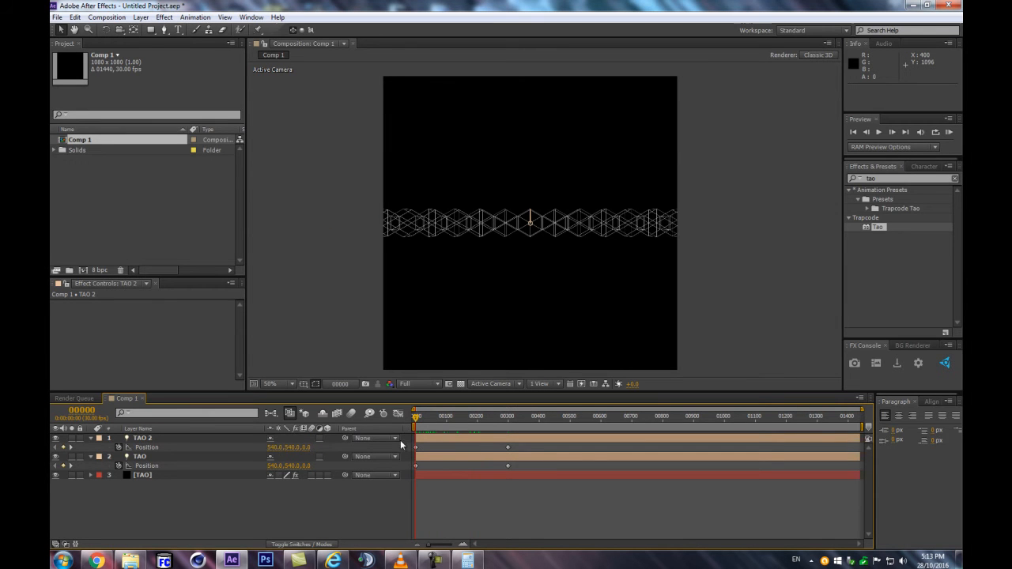
Offset both TAO 2 Position keyframes together to 493, 459 at frame 0, nesting its row above the first, and scrub to check
{"action": "left_click_drag", "start_coordinate": [529, 447], "coordinate": [232, 449]}
{"action": "scroll", "coordinate": [469, 281], "scroll_direction": "up", "scroll_amount": 2}
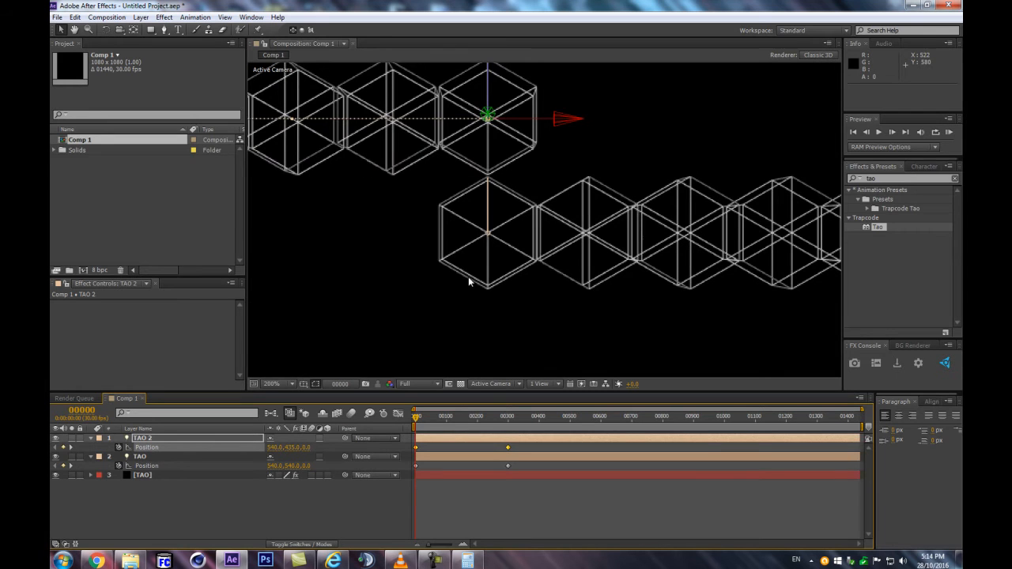
{"action": "left_click_drag", "start_coordinate": [277, 447], "coordinate": [312, 448]}
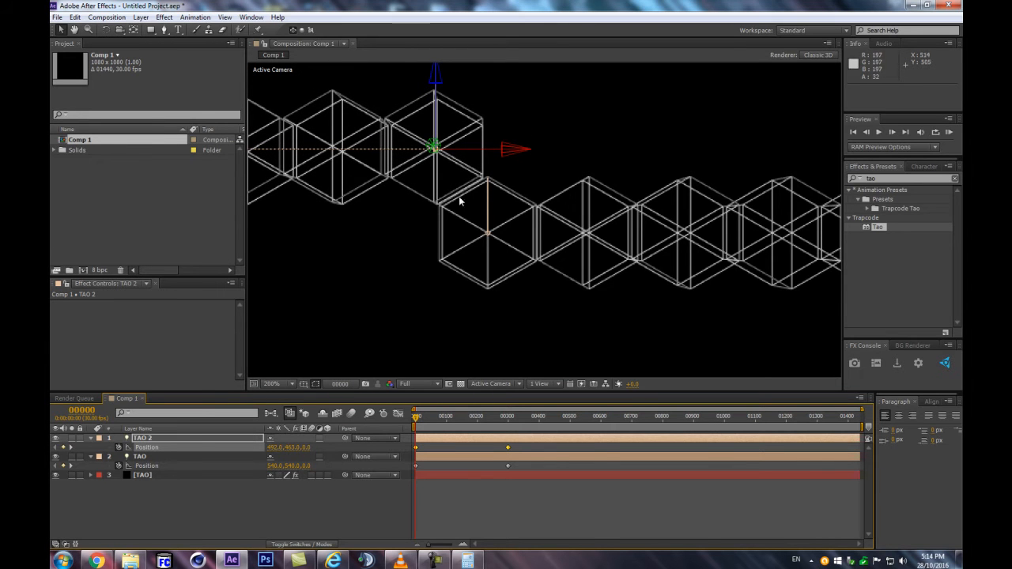
{"action": "left_click_drag", "start_coordinate": [274, 447], "coordinate": [288, 447]}
{"action": "left_click", "coordinate": [278, 448]}
{"action": "type", "text": "493"}
{"action": "key", "text": "Return"}
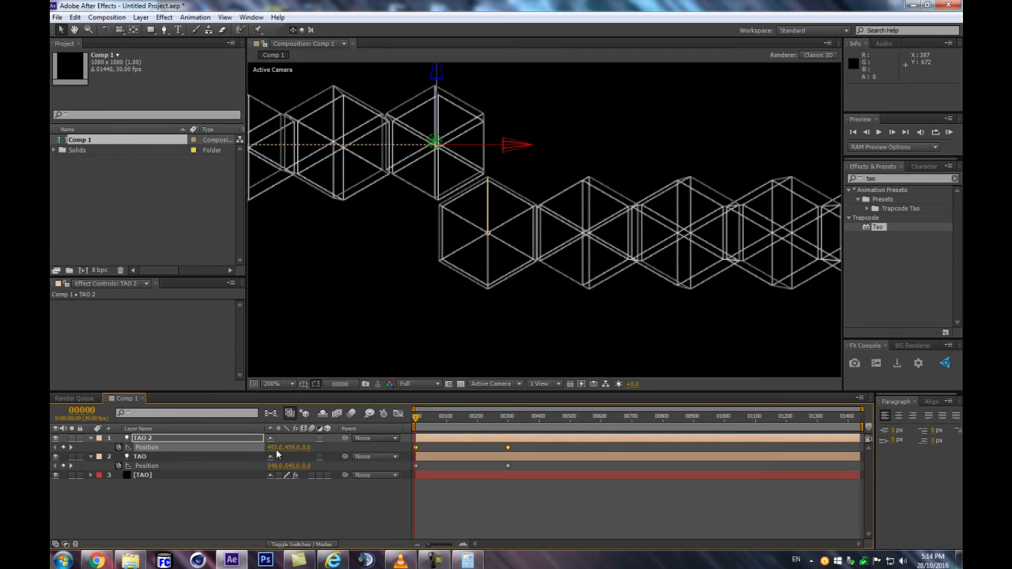
{"action": "scroll", "coordinate": [515, 232], "scroll_direction": "down", "scroll_amount": 2}
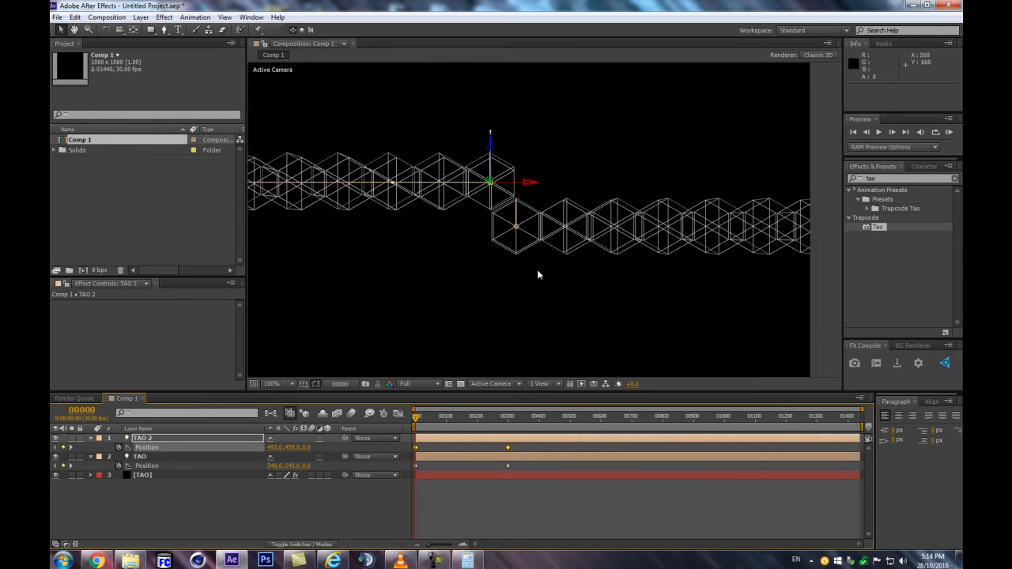
{"action": "left_click", "coordinate": [314, 509]}
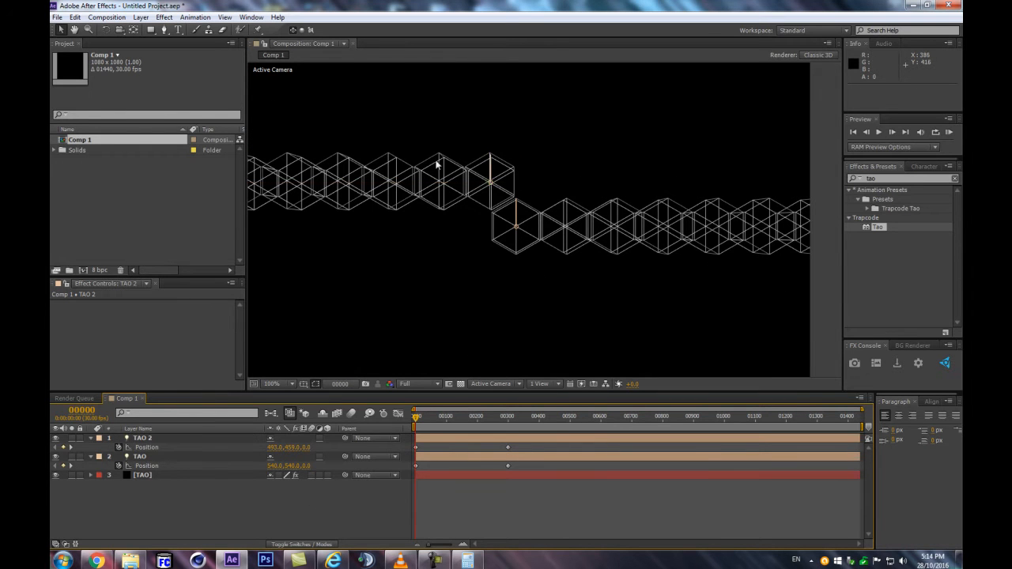
{"action": "scroll", "coordinate": [553, 199], "scroll_direction": "down", "scroll_amount": 4}
{"action": "scroll", "coordinate": [543, 200], "scroll_direction": "up", "scroll_amount": 4}
{"action": "left_click", "coordinate": [425, 417]}
{"action": "left_click_drag", "start_coordinate": [464, 416], "coordinate": [371, 434]}
{"action": "scroll", "coordinate": [515, 272], "scroll_direction": "down", "scroll_amount": 2}
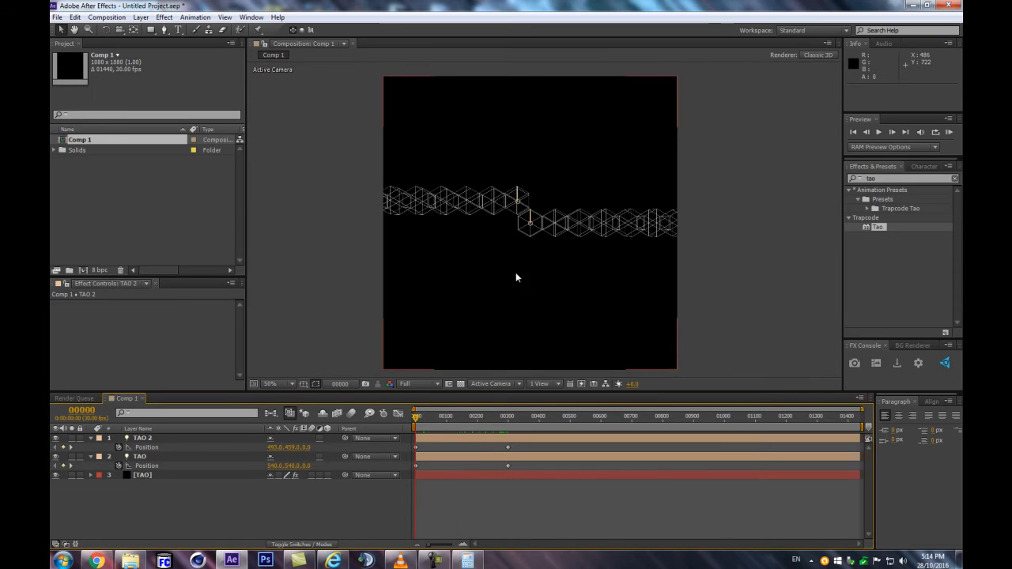
Set the Draw mode to Fill in the Rendering settings of the TAO solid's effect
{"action": "left_click", "coordinate": [157, 475]}
{"action": "left_click_drag", "start_coordinate": [238, 317], "coordinate": [238, 393]}
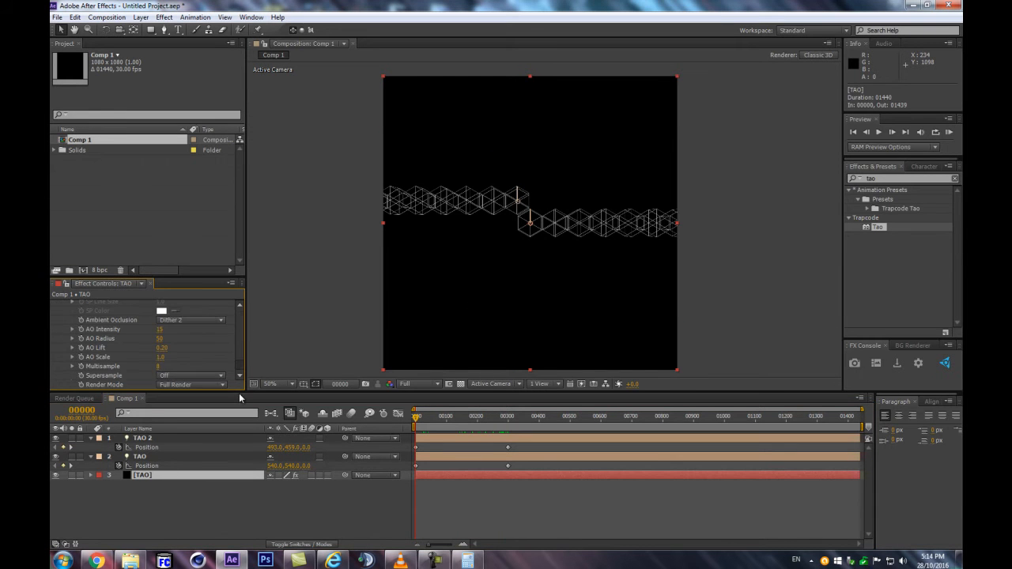
{"action": "scroll", "coordinate": [198, 332], "scroll_direction": "up", "scroll_amount": 3}
{"action": "left_click", "coordinate": [179, 350]}
{"action": "left_click", "coordinate": [177, 352]}
{"action": "key", "text": "slash"}
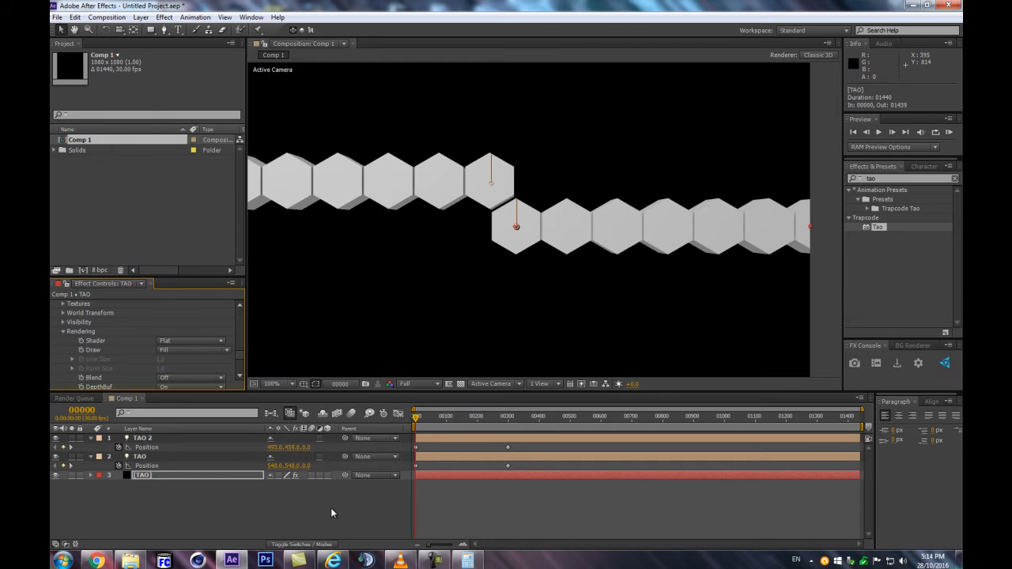
{"action": "left_click", "coordinate": [569, 296]}
{"action": "left_click_drag", "start_coordinate": [434, 423], "coordinate": [407, 428]}
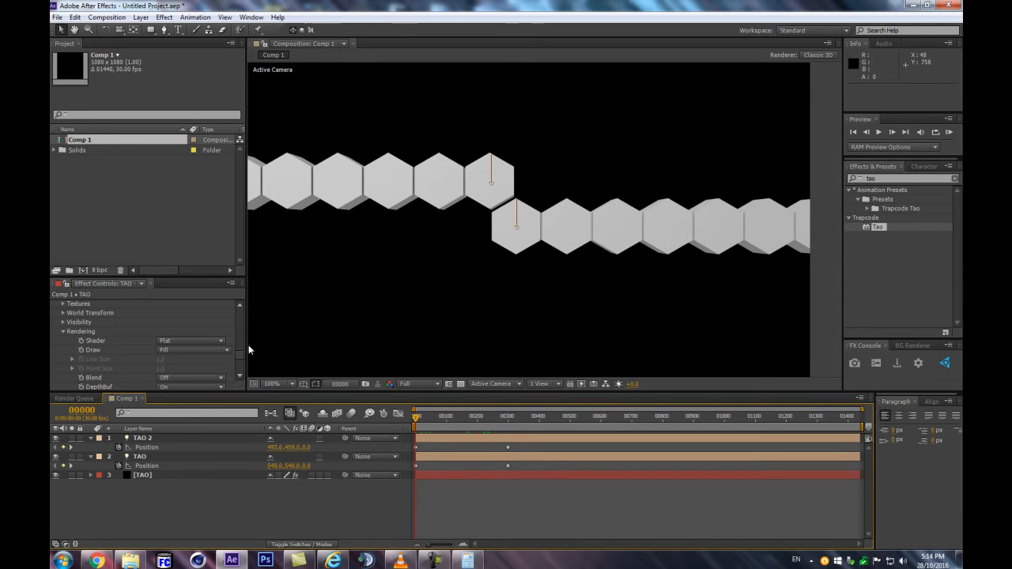
Fine-tune both TAO 2 Position keyframes together to 496, 462 at frame 0 so the rows' hexagon edges meet
{"action": "left_click", "coordinate": [148, 438]}
{"action": "left_click_drag", "start_coordinate": [520, 448], "coordinate": [377, 456]}
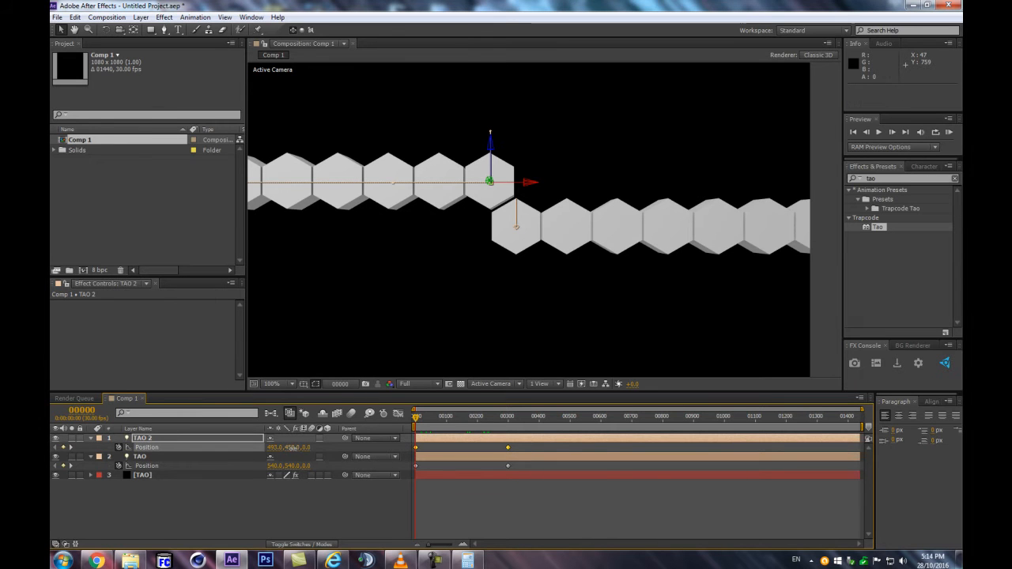
{"action": "left_click_drag", "start_coordinate": [289, 447], "coordinate": [272, 448]}
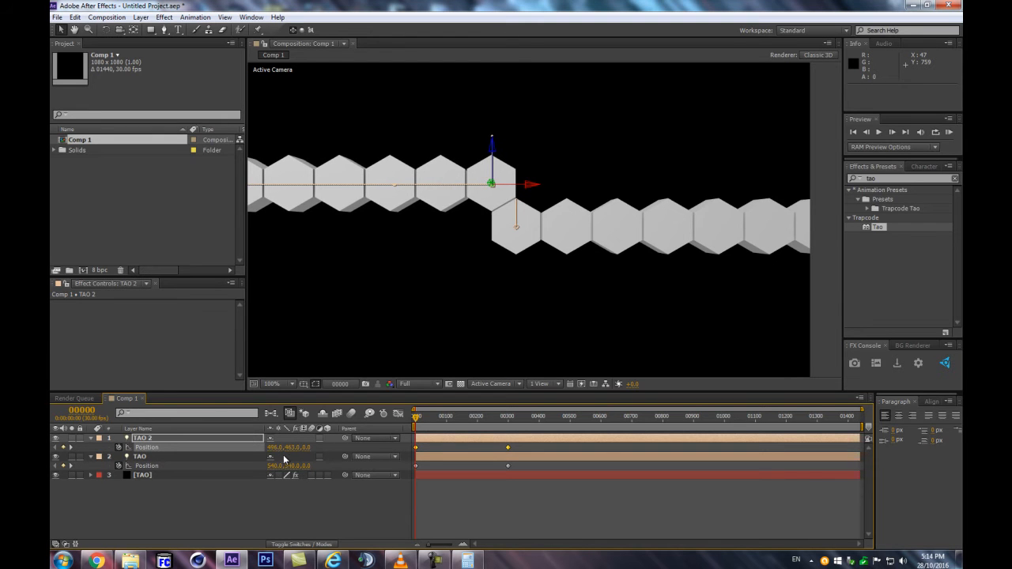
{"action": "key", "text": "period"}
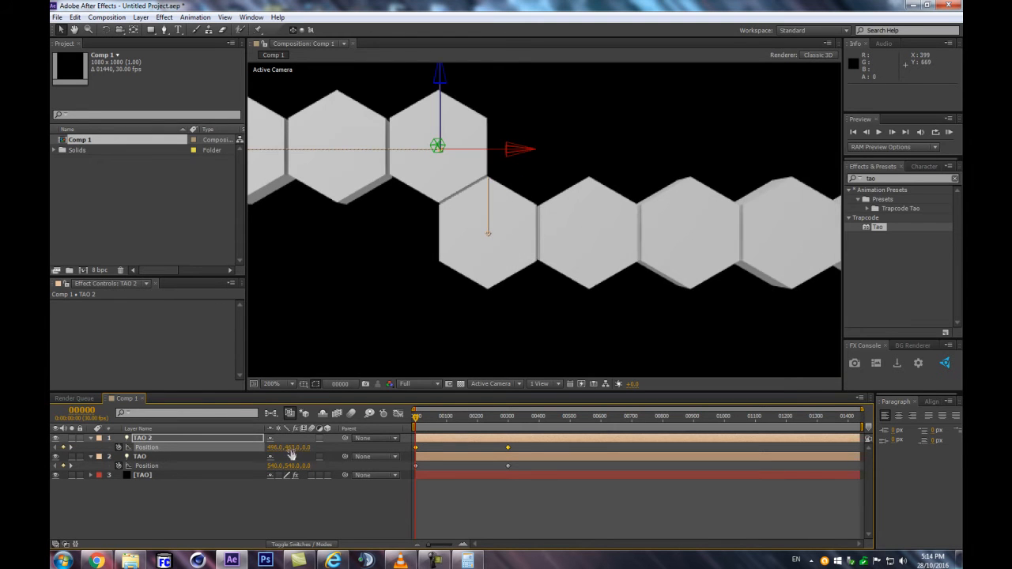
{"action": "left_click_drag", "start_coordinate": [289, 448], "coordinate": [291, 447]}
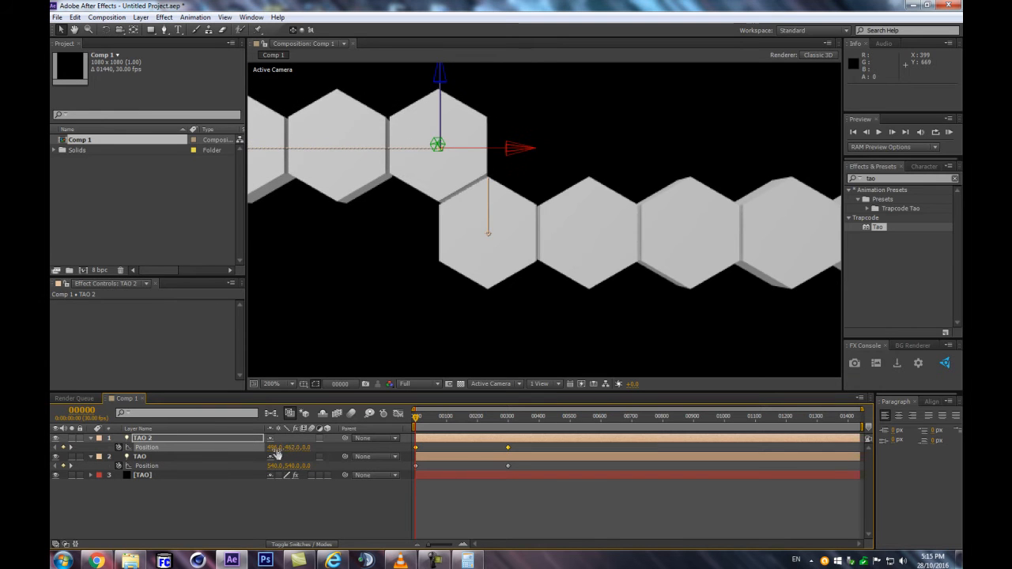
{"action": "key", "text": "comma"}
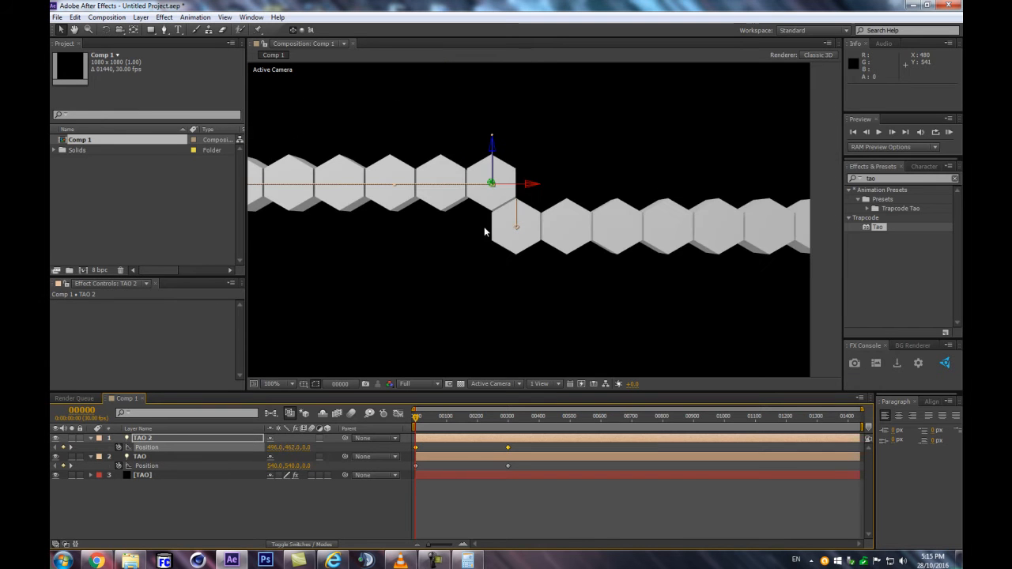
Show the layer blending modes in the timeline and turn on the Title/Action Safe guides in the composition view
{"action": "left_click", "coordinate": [305, 545]}
{"action": "left_click", "coordinate": [285, 520]}
{"action": "key", "text": "comma"}
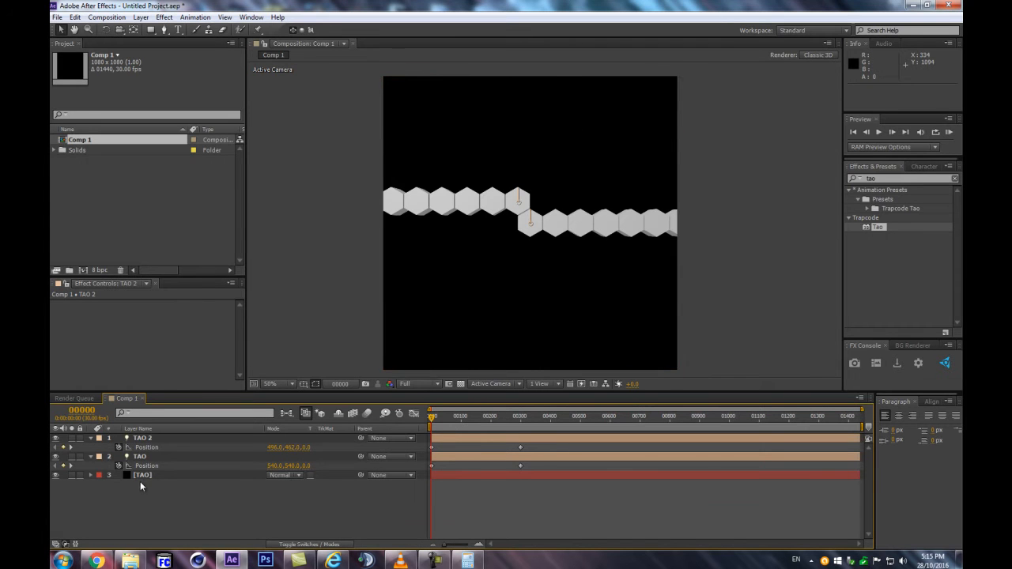
{"action": "left_click", "coordinate": [165, 444]}
{"action": "left_click", "coordinate": [307, 385]}
{"action": "left_click", "coordinate": [340, 389]}
{"action": "scroll", "coordinate": [543, 210], "scroll_direction": "up", "scroll_amount": 2}
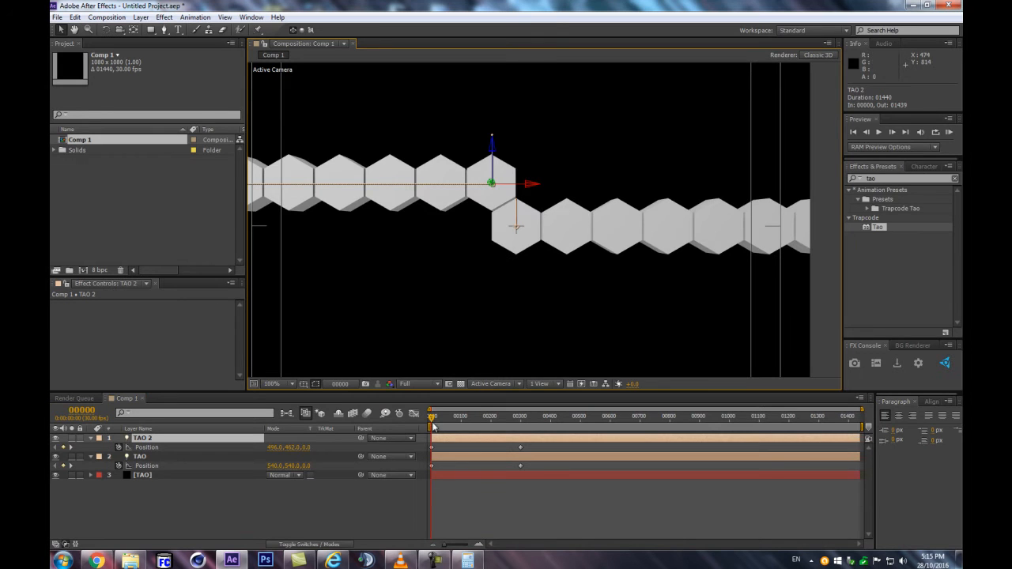
{"action": "scroll", "coordinate": [544, 218], "scroll_direction": "down", "scroll_amount": 2}
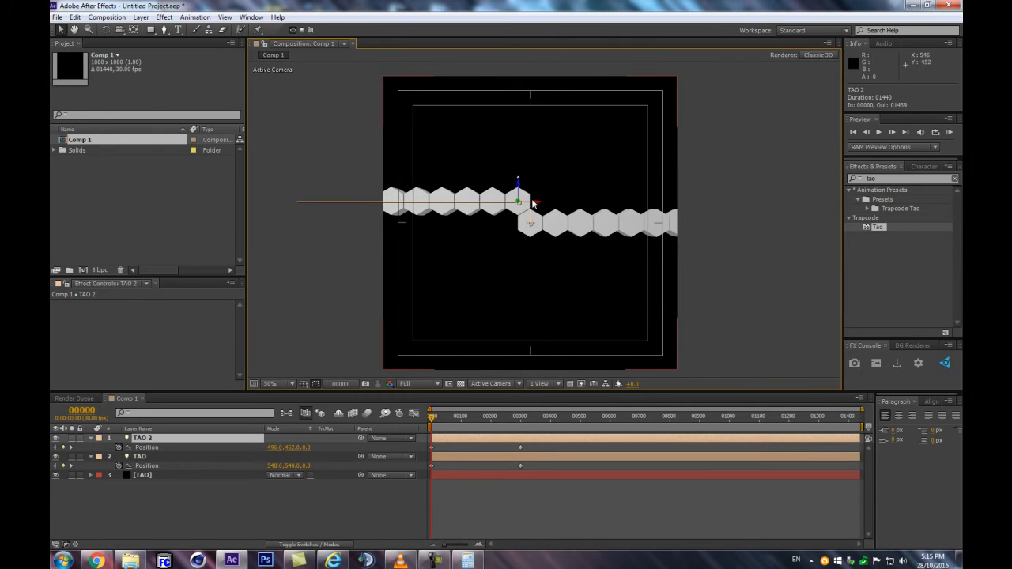
Select the Position keyframes of both TAO lights and display the Title/Action Safe guides again
{"action": "left_click_drag", "start_coordinate": [529, 447], "coordinate": [412, 473]}
{"action": "scroll", "coordinate": [536, 266], "scroll_direction": "up", "scroll_amount": 3}
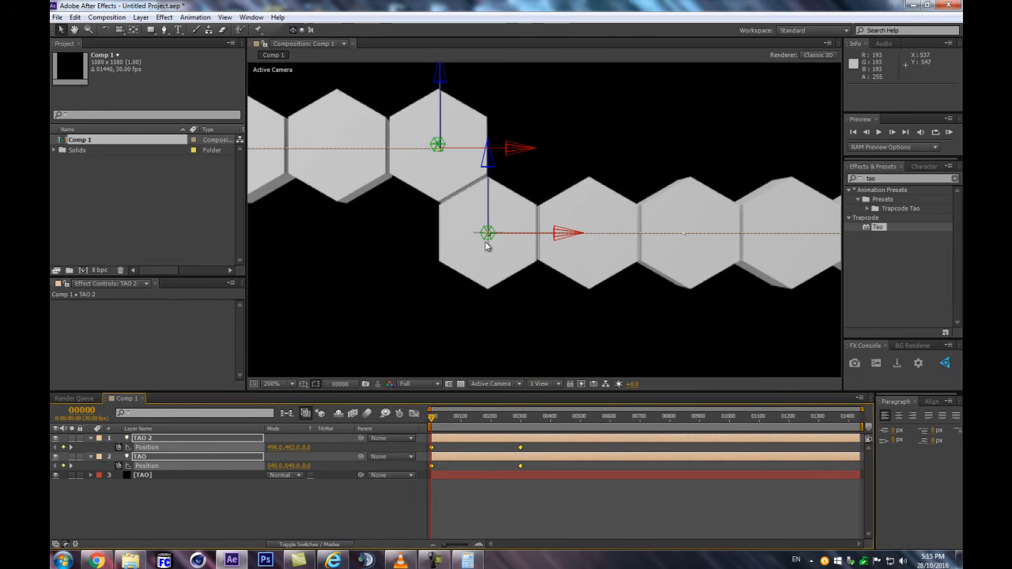
{"action": "left_click", "coordinate": [303, 384]}
{"action": "left_click", "coordinate": [318, 397]}
{"action": "left_click", "coordinate": [304, 384]}
{"action": "left_click", "coordinate": [320, 397]}
{"action": "scroll", "coordinate": [585, 245], "scroll_direction": "down", "scroll_amount": 1}
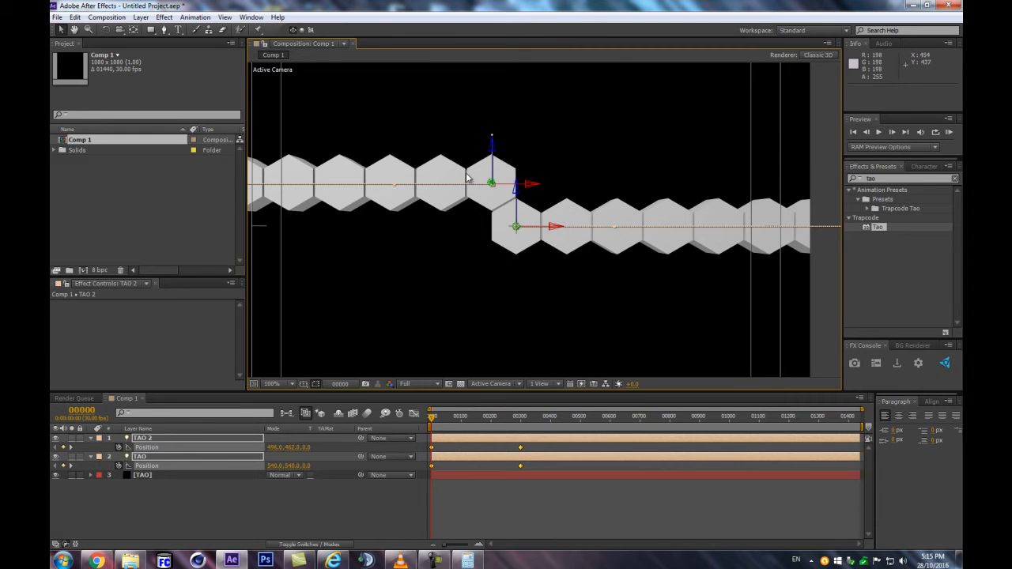
Shift both lights' keyframes together to 518, 501 for TAO 2 and 562, 579 for TAO, centring the rows' junction
{"action": "key", "text": "period"}
{"action": "key", "text": "comma"}
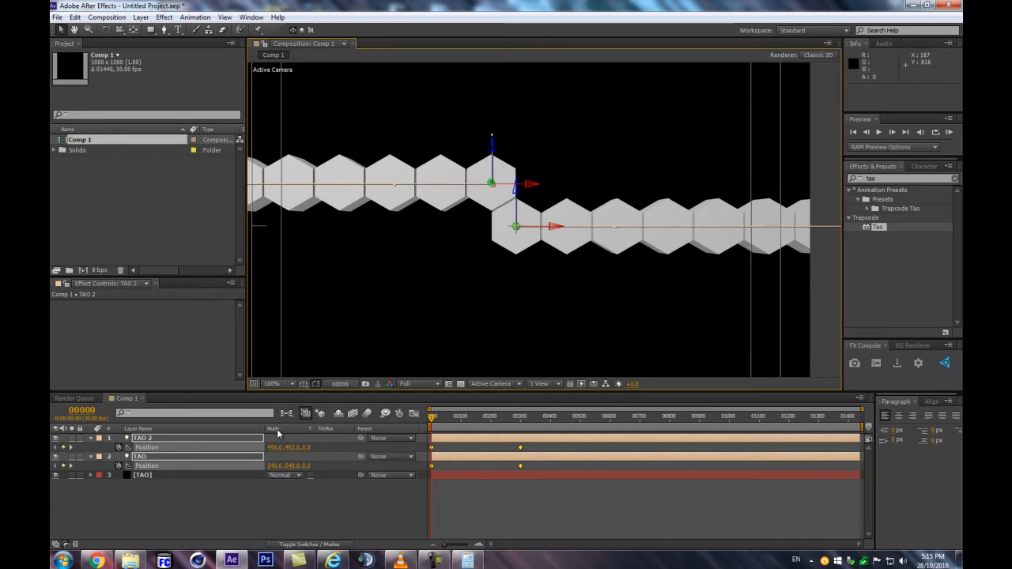
{"action": "left_click_drag", "start_coordinate": [270, 448], "coordinate": [282, 451]}
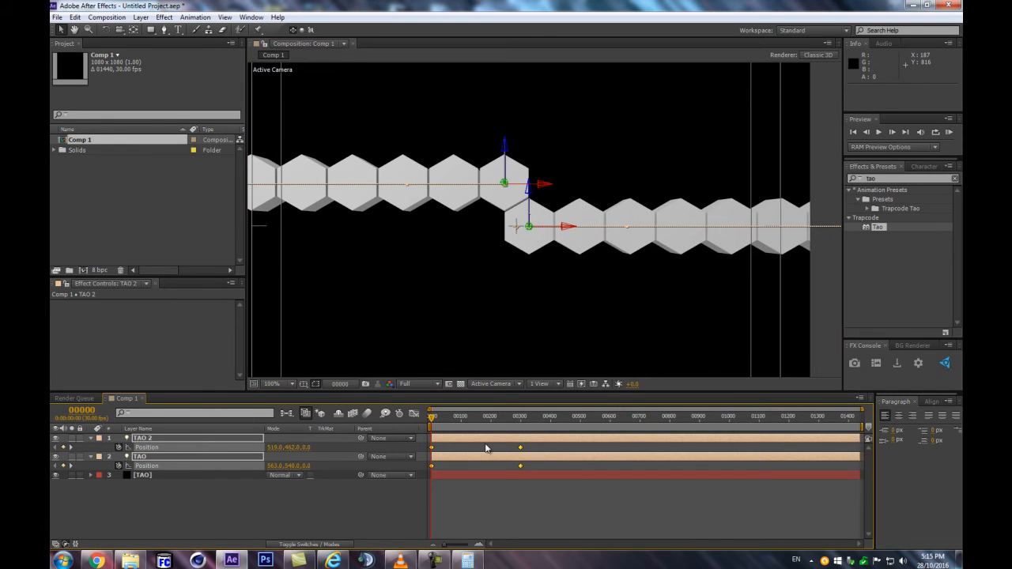
{"action": "left_click_drag", "start_coordinate": [293, 448], "coordinate": [313, 452]}
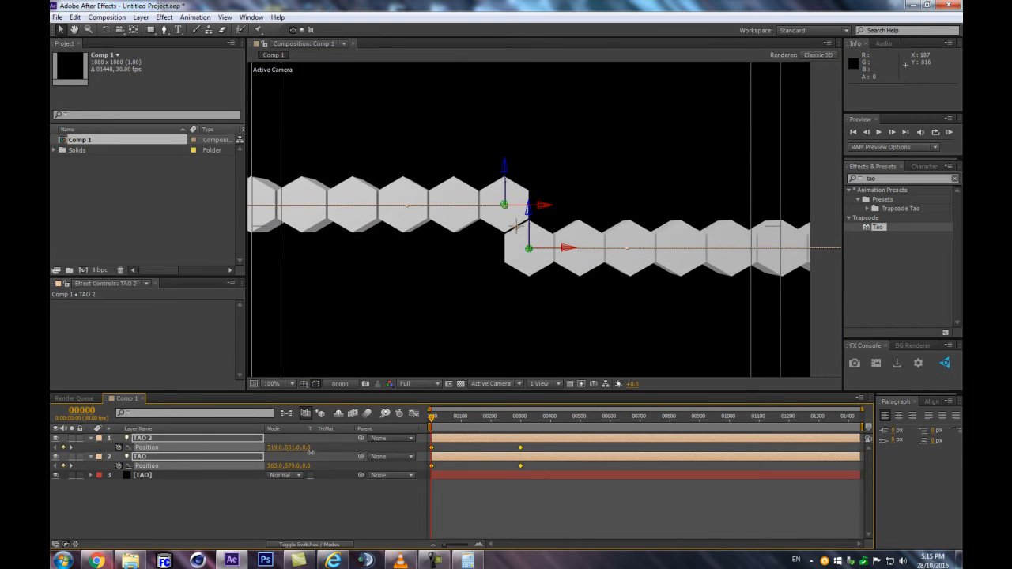
{"action": "scroll", "coordinate": [573, 261], "scroll_direction": "up", "scroll_amount": 4}
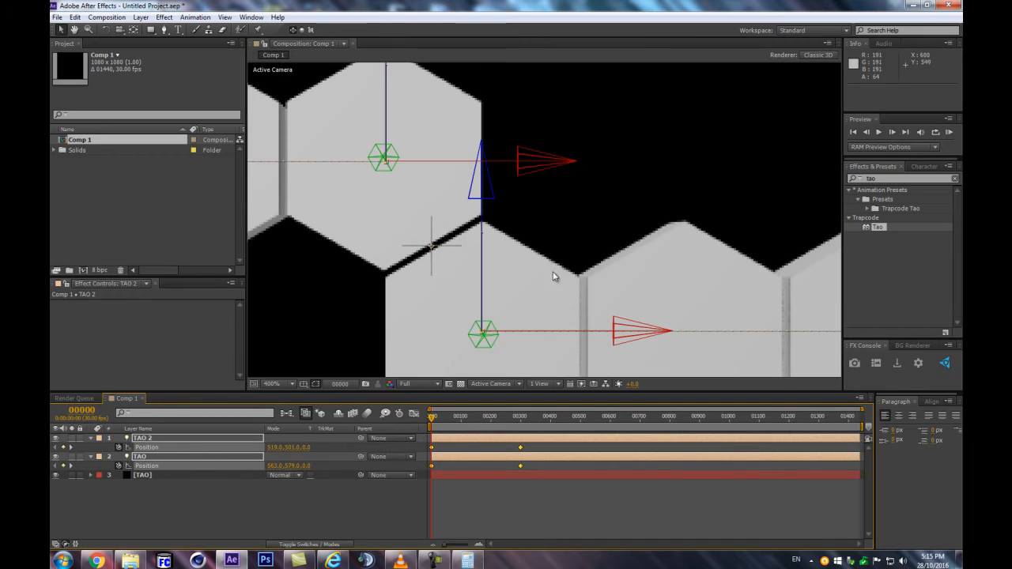
{"action": "left_click_drag", "start_coordinate": [273, 447], "coordinate": [272, 447]}
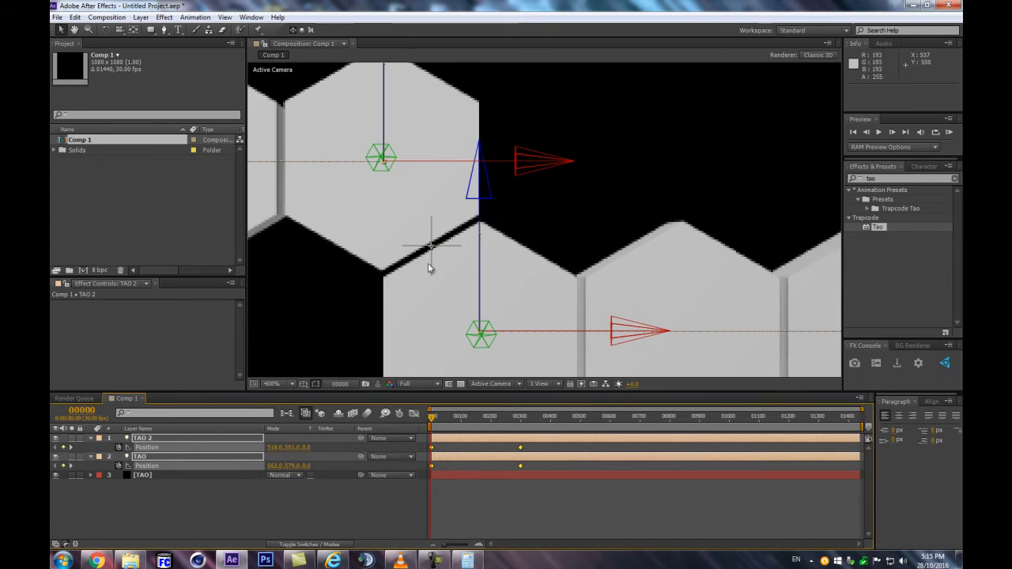
Deselect the light keyframes and hide the Title/Action Safe guides in the composition view
{"action": "scroll", "coordinate": [485, 221], "scroll_direction": "down", "scroll_amount": 2}
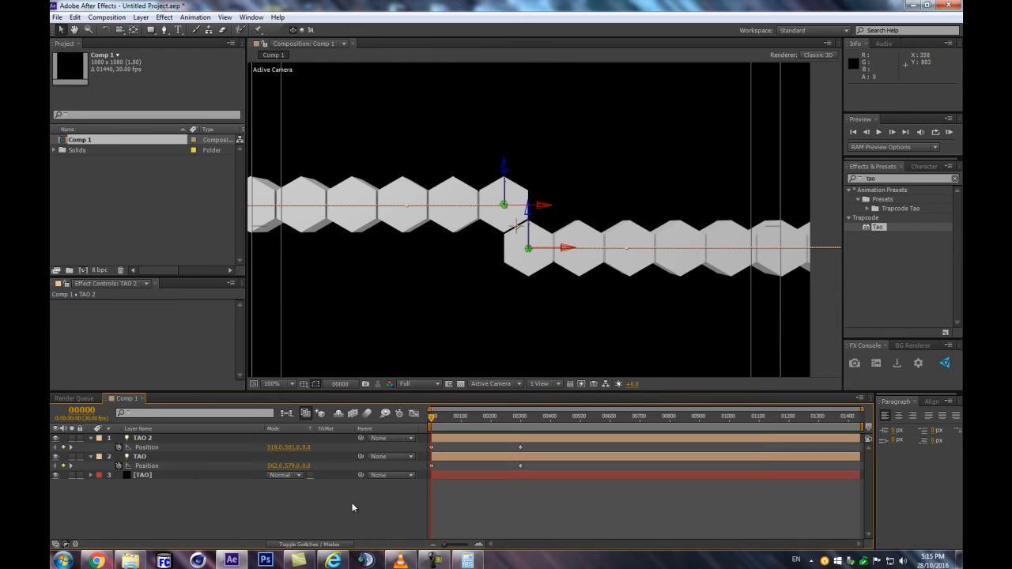
{"action": "left_click", "coordinate": [353, 508]}
{"action": "scroll", "coordinate": [658, 171], "scroll_direction": "down", "scroll_amount": 2}
{"action": "key", "text": "period"}
{"action": "left_click", "coordinate": [303, 384]}
{"action": "left_click", "coordinate": [308, 397]}
{"action": "scroll", "coordinate": [577, 308], "scroll_direction": "down", "scroll_amount": 1}
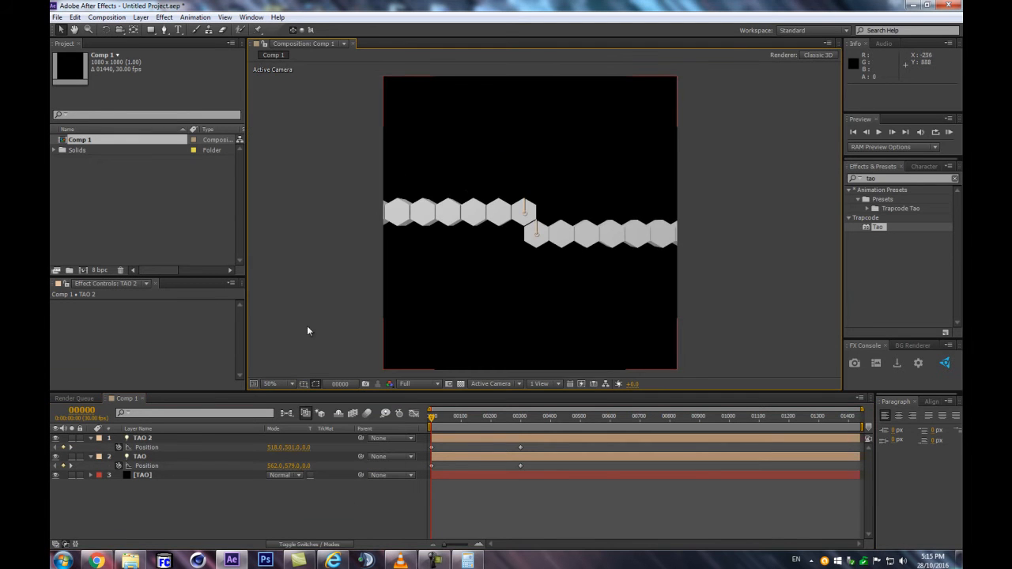
{"action": "mouse_move", "coordinate": [432, 417]}
{"action": "left_mouse_down"}
{"action": "mouse_move", "coordinate": [477, 416]}
{"action": "mouse_move", "coordinate": [434, 416]}
{"action": "mouse_move", "coordinate": [472, 401]}
{"action": "mouse_move", "coordinate": [429, 412]}
{"action": "left_mouse_up"}
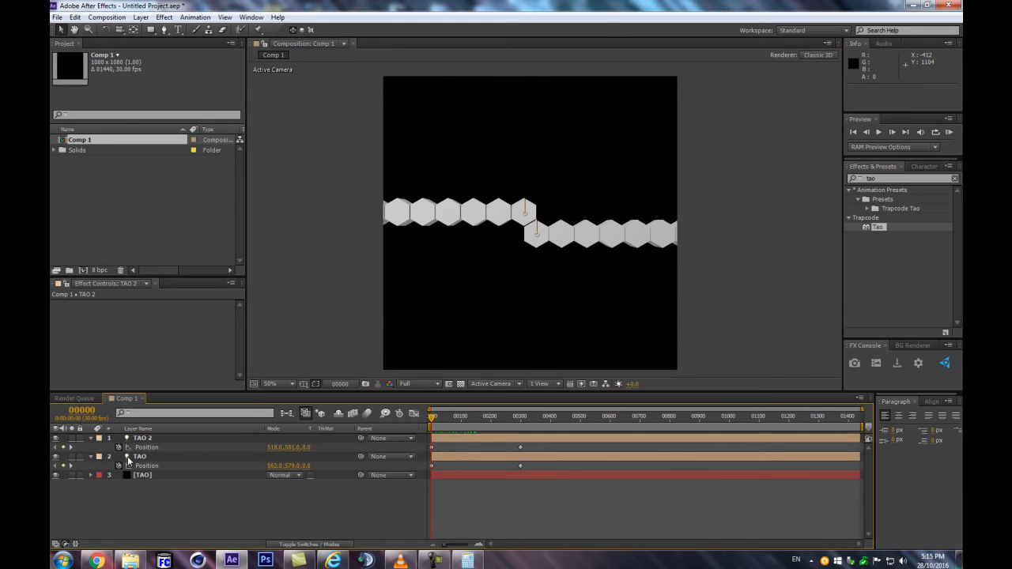
Select the TAO solid, enlarge its effect controls, collapse the Segment settings and expand the Offset settings
{"action": "left_click", "coordinate": [146, 475]}
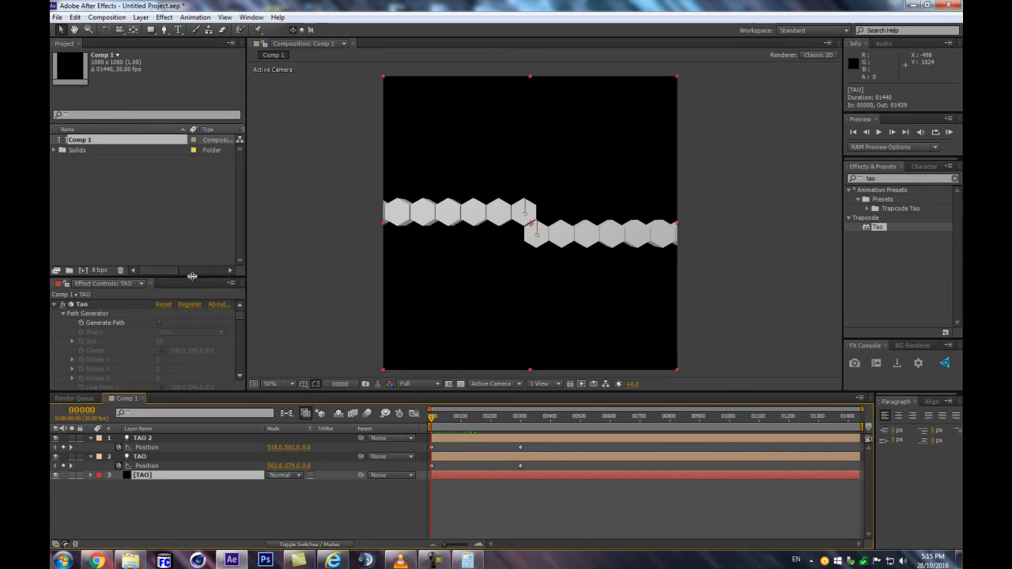
{"action": "left_click_drag", "start_coordinate": [192, 276], "coordinate": [192, 178]}
{"action": "mouse_move", "coordinate": [443, 419]}
{"action": "left_mouse_down"}
{"action": "mouse_move", "coordinate": [474, 419]}
{"action": "mouse_move", "coordinate": [404, 424]}
{"action": "mouse_move", "coordinate": [510, 416]}
{"action": "mouse_move", "coordinate": [429, 418]}
{"action": "left_mouse_up"}
{"action": "scroll", "coordinate": [169, 311], "scroll_direction": "down", "scroll_amount": 3}
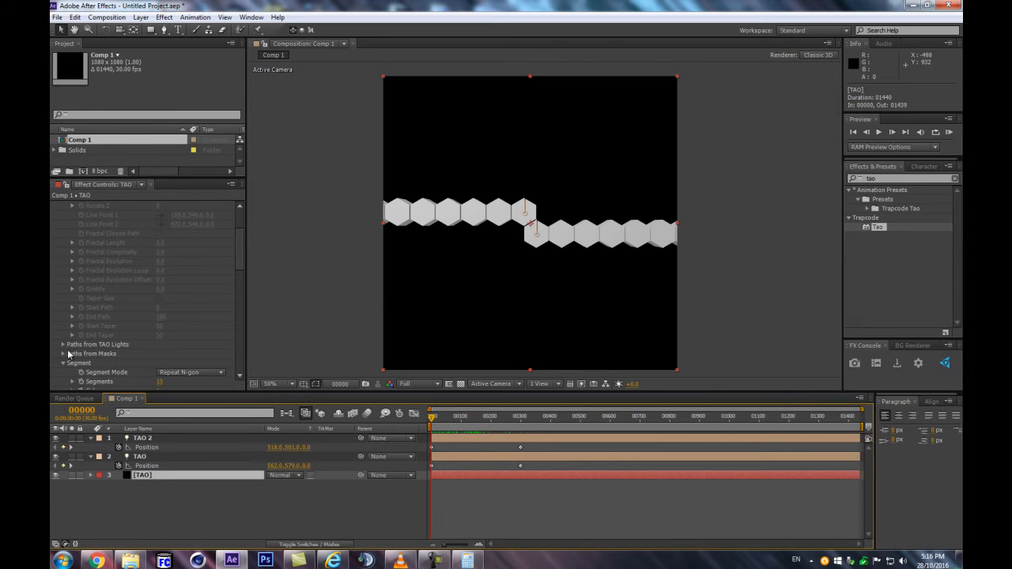
{"action": "scroll", "coordinate": [69, 354], "scroll_direction": "down", "scroll_amount": 2}
{"action": "left_click", "coordinate": [62, 315]}
{"action": "left_click", "coordinate": [64, 323]}
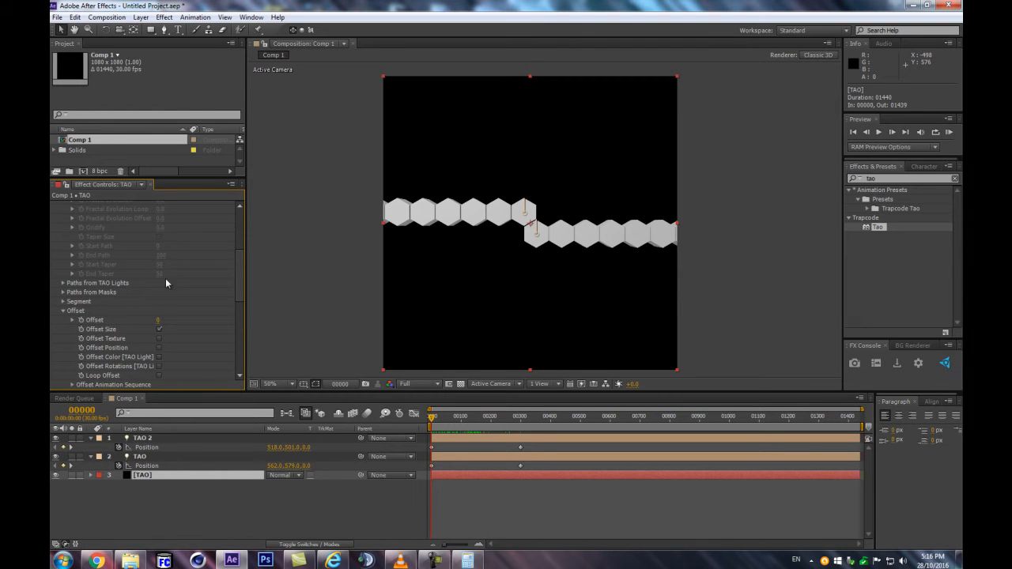
{"action": "scroll", "coordinate": [184, 300], "scroll_direction": "down", "scroll_amount": 3}
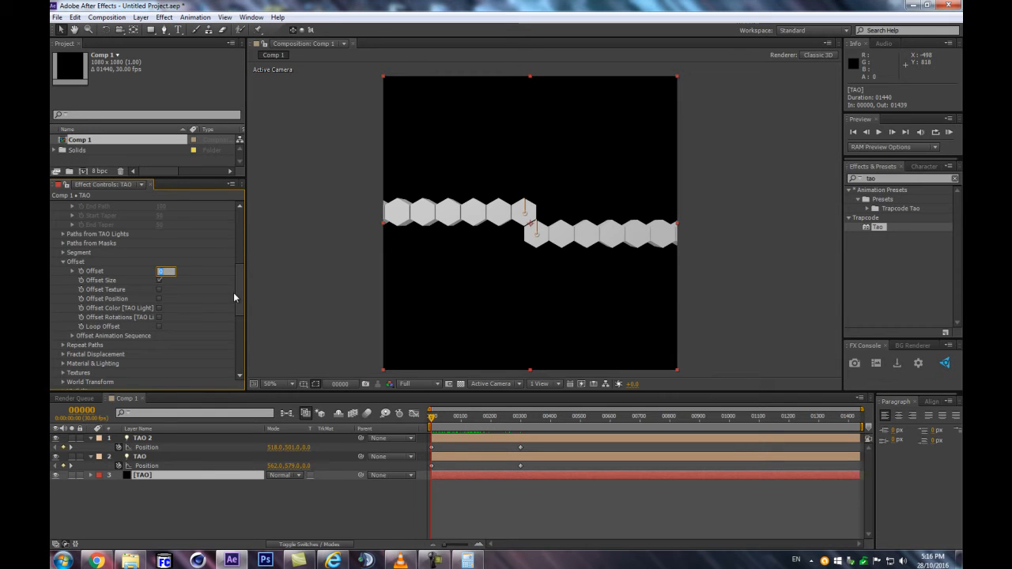
Keyframe the Tao effect's Offset at -100 on frame 0 and reveal the keyframe in the timeline
{"action": "left_click", "coordinate": [81, 272]}
{"action": "left_click", "coordinate": [160, 273]}
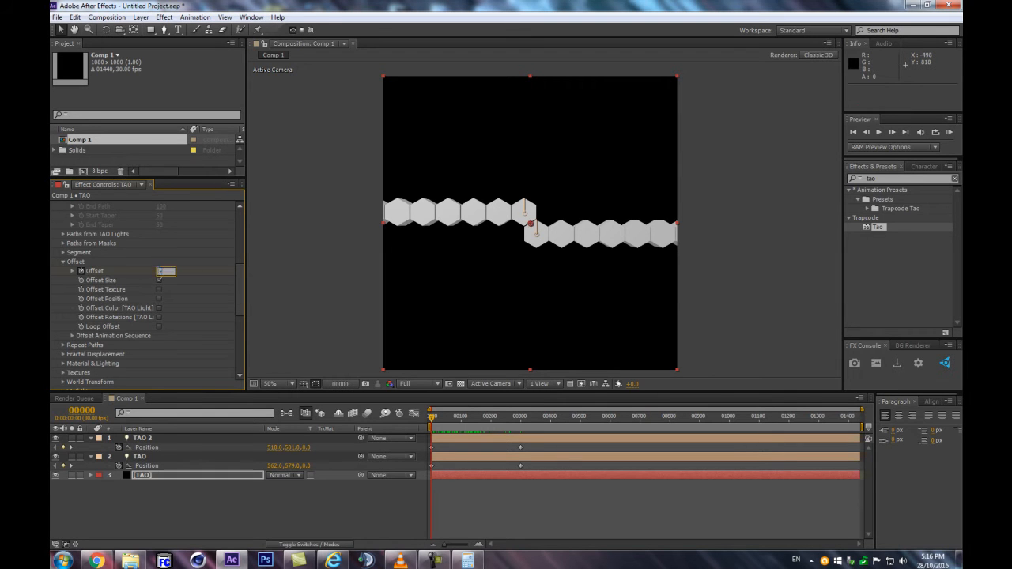
{"action": "key", "text": "Return"}
{"action": "key", "text": "u"}
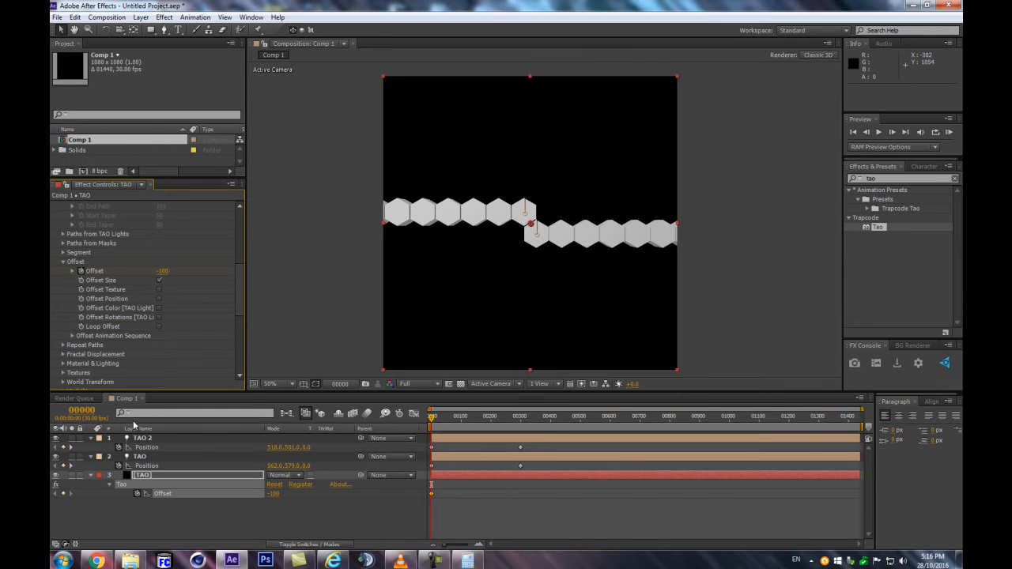
Add a second Offset keyframe with the value 100 at frame 90
{"action": "left_click", "coordinate": [81, 411]}
{"action": "type", "text": "90"}
{"action": "key", "text": "Return"}
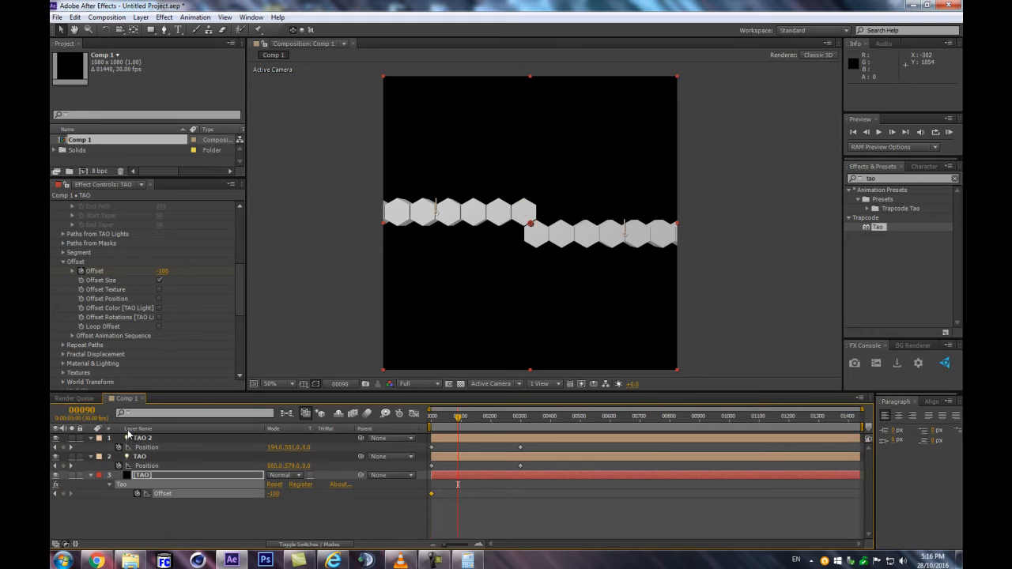
{"action": "left_click", "coordinate": [162, 270]}
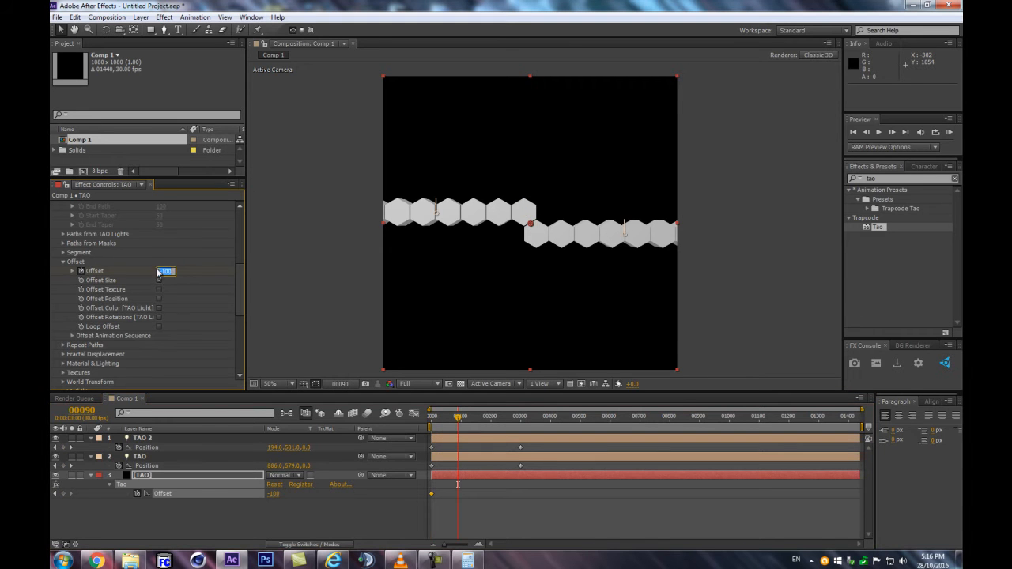
{"action": "key", "text": "Return"}
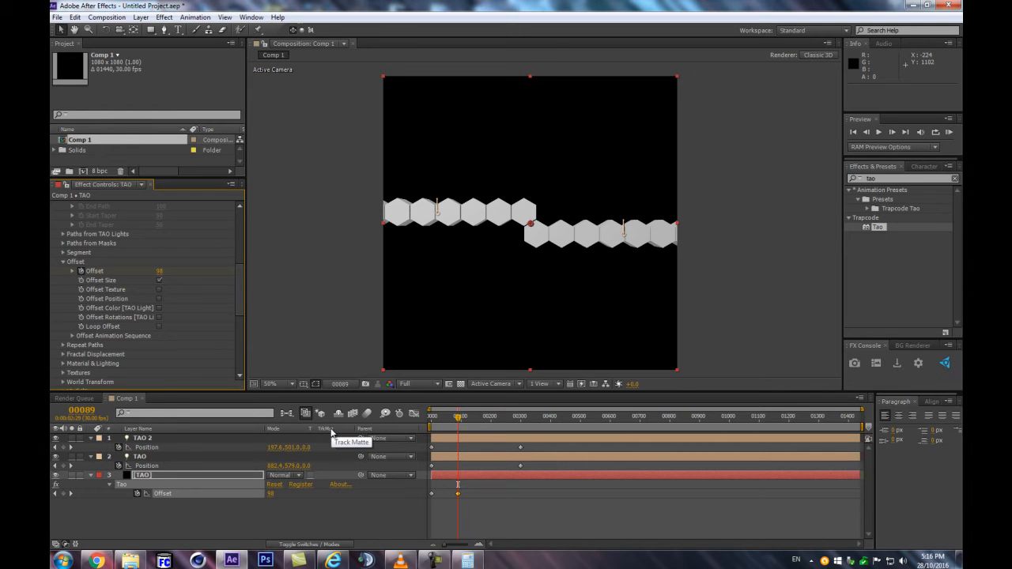
End the work area at frame 89 and return to frame 0 with the timeline magnified
{"action": "key", "text": "n"}
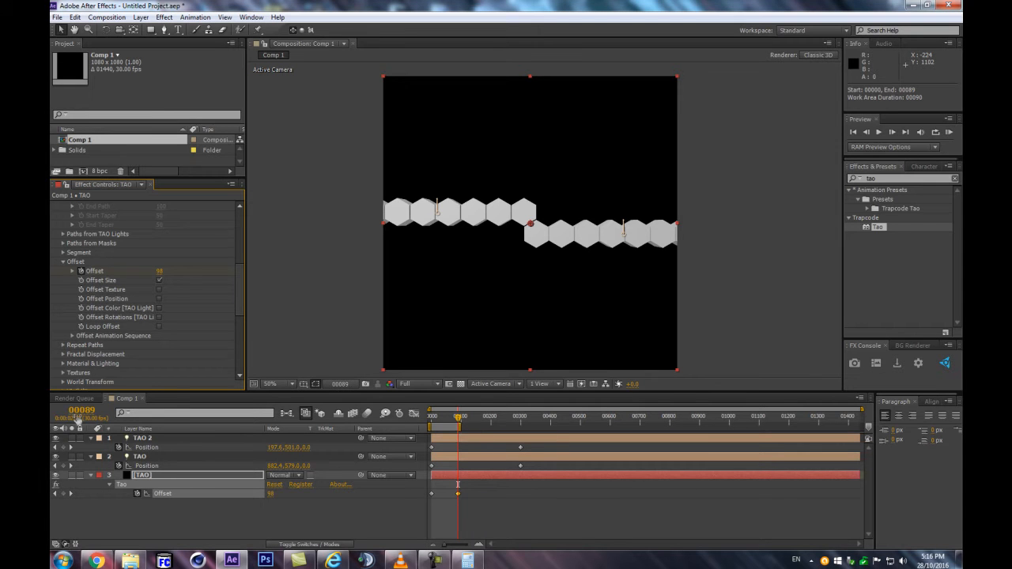
{"action": "key", "text": "Page_Down"}
{"action": "key", "text": "Home"}
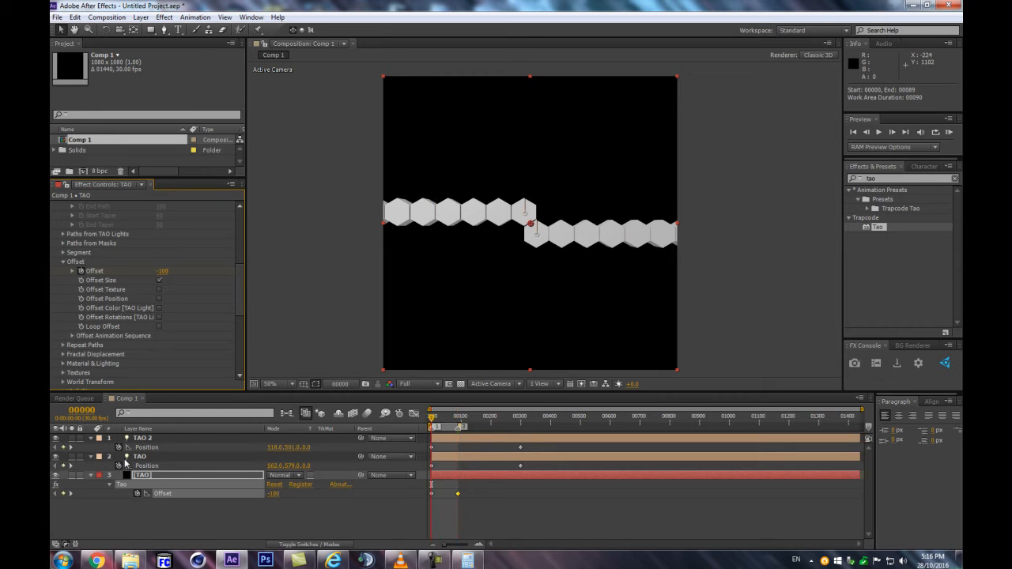
{"action": "key", "text": "equal"}
{"action": "key", "text": "equal"}
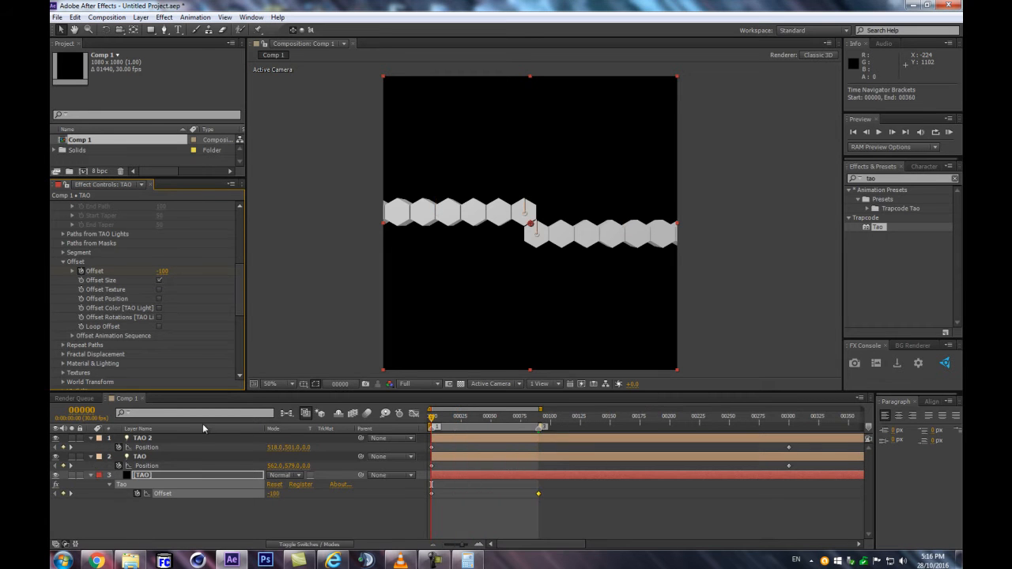
Review the Offset animation between frames 0 and 90, deselect the layer and return to frame 0
{"action": "key", "text": "k"}
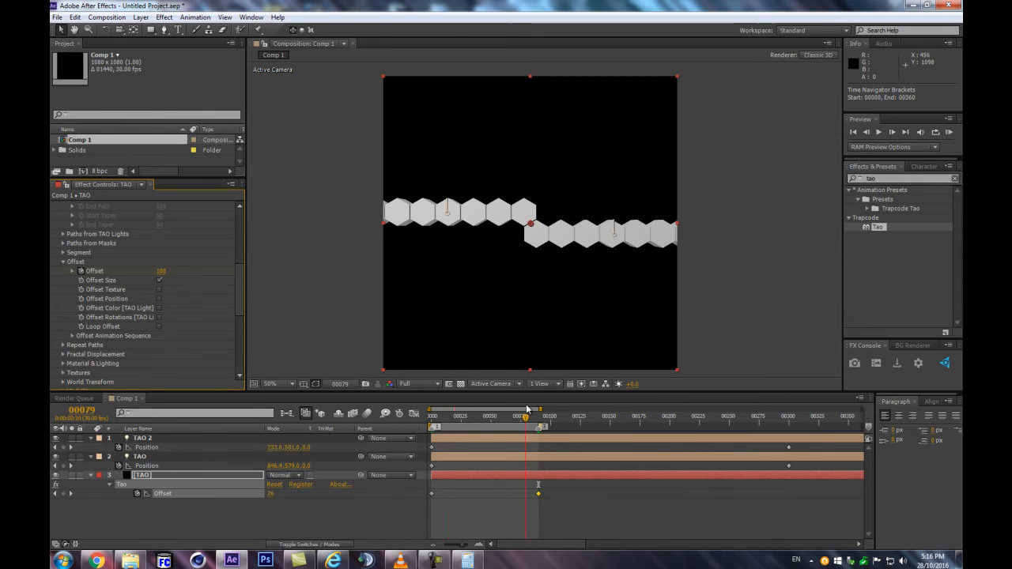
{"action": "left_click", "coordinate": [284, 500]}
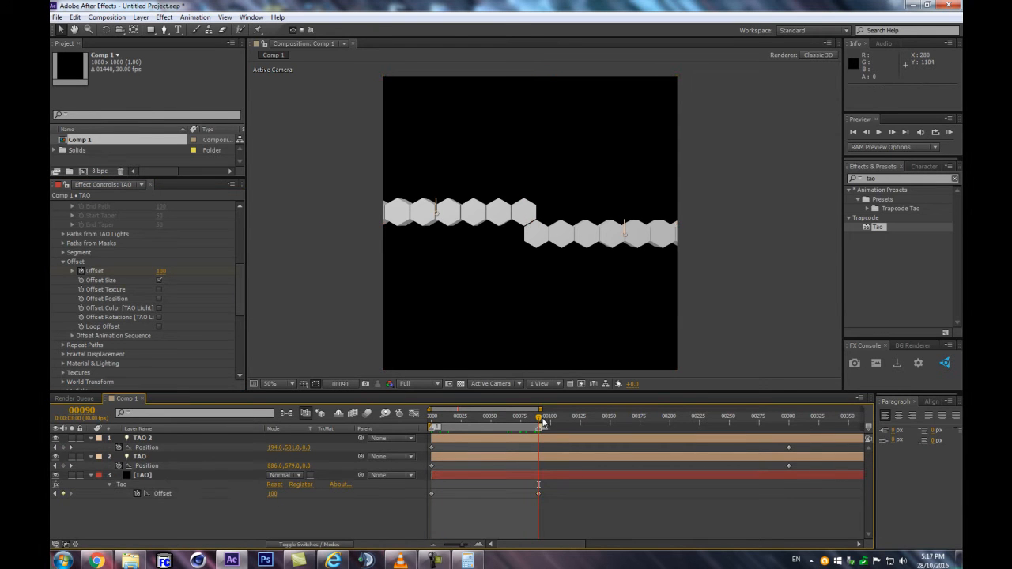
{"action": "key", "text": "Home"}
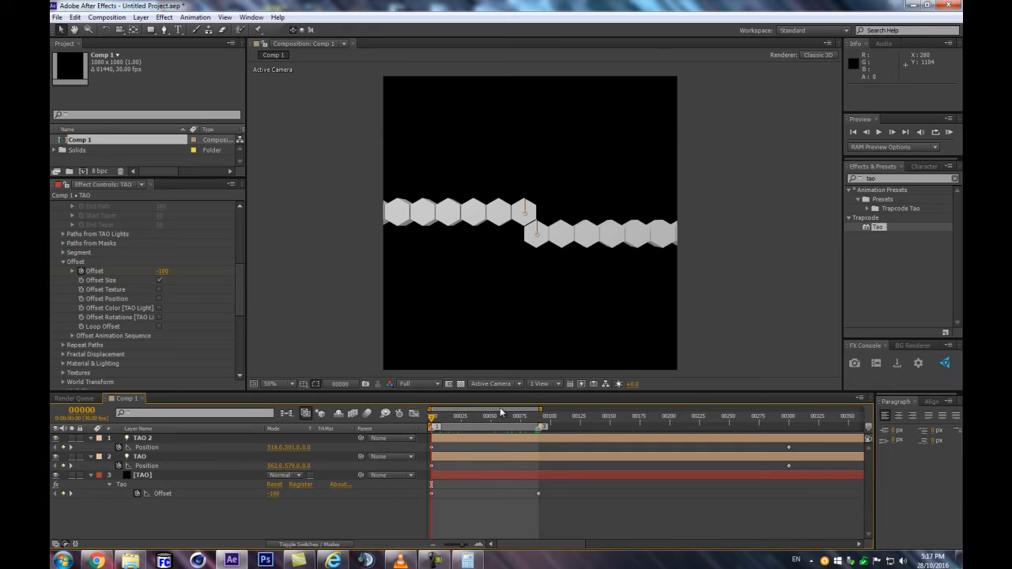
{"action": "left_click", "coordinate": [539, 414]}
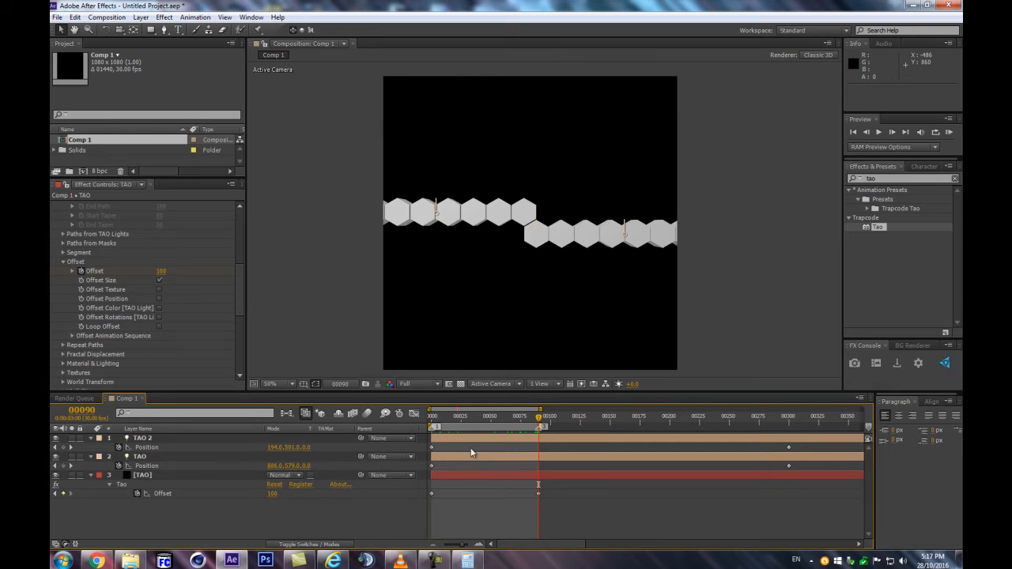
{"action": "left_click", "coordinate": [430, 421]}
Try Offset Position on the Tao effect and check its motion by scrubbing and stepping through the frames
{"action": "left_click", "coordinate": [159, 298]}
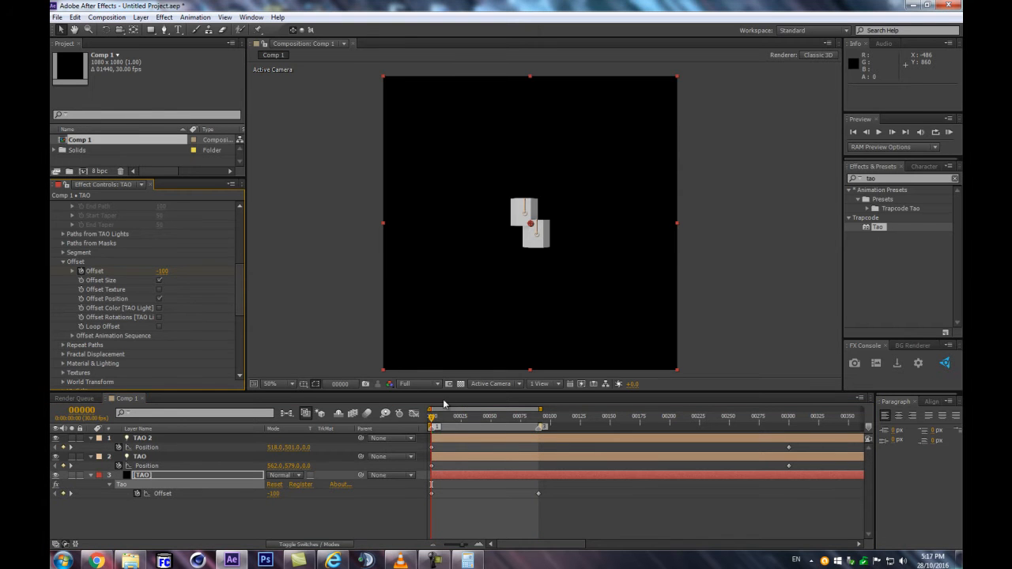
{"action": "left_click_drag", "start_coordinate": [431, 416], "coordinate": [376, 439]}
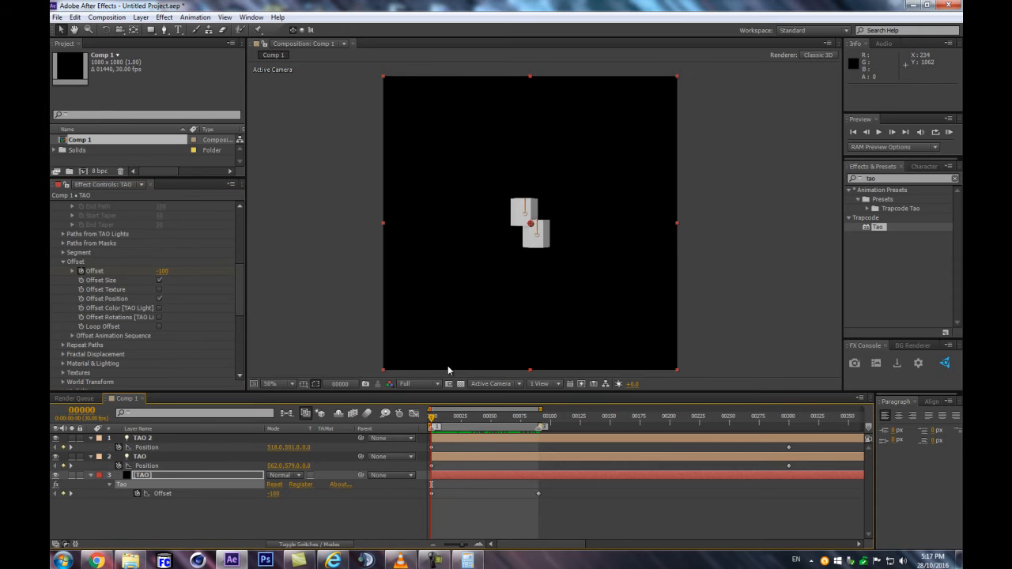
{"action": "key", "text": "space"}
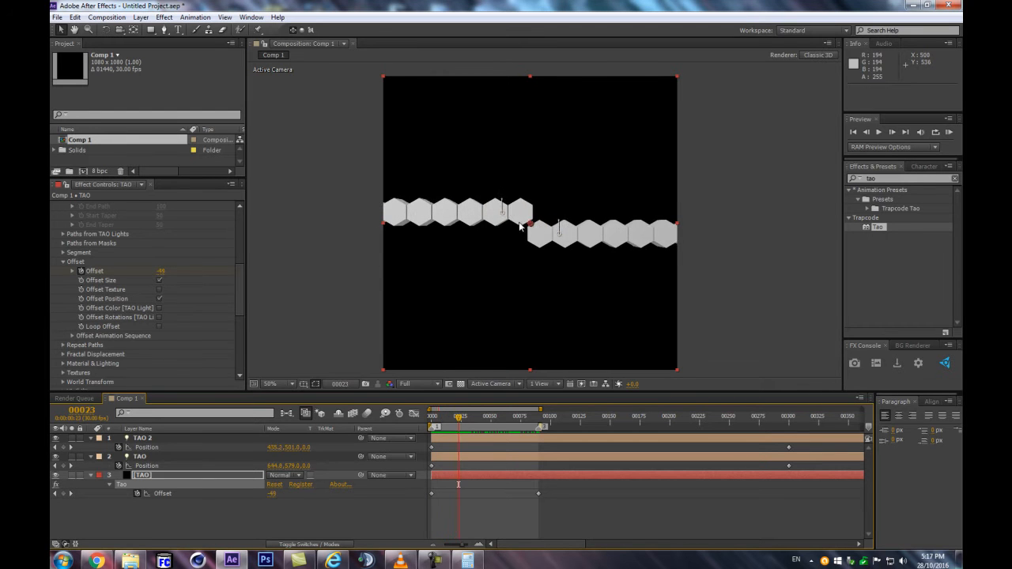
{"action": "key", "text": "Page_Down"}
{"action": "key", "text": "Page_Down"}
{"action": "key", "text": "Page_Down"}
{"action": "key", "text": "Page_Up"}
{"action": "key", "text": "Page_Up"}
{"action": "key", "text": "Page_Up"}
{"action": "key", "text": "Page_Up"}
{"action": "key", "text": "Page_Up"}
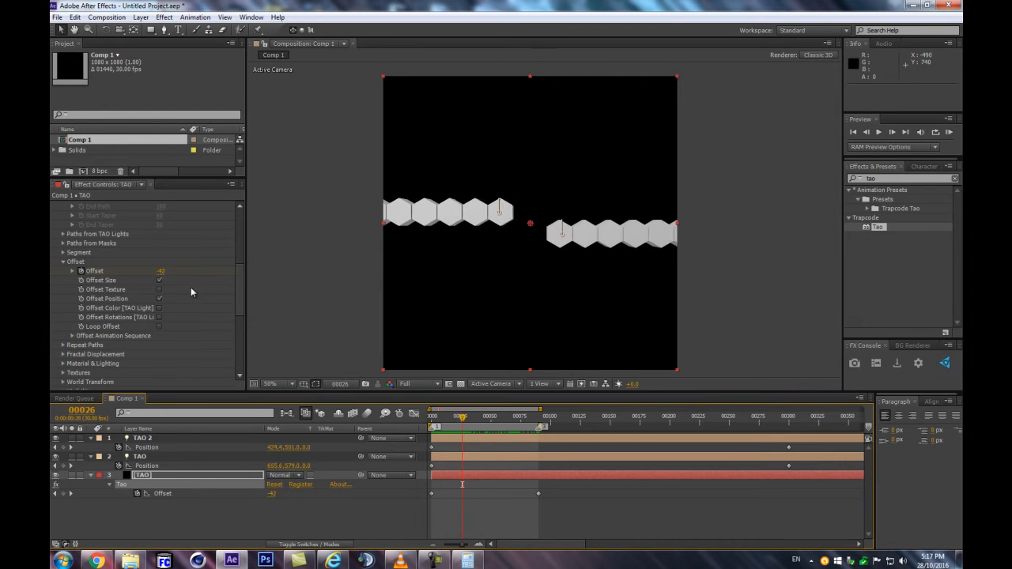
Turn off Offset Size and Offset Position, check the animation, and turn Offset Size back on at frame 0
{"action": "left_click", "coordinate": [160, 281]}
{"action": "left_click", "coordinate": [158, 299]}
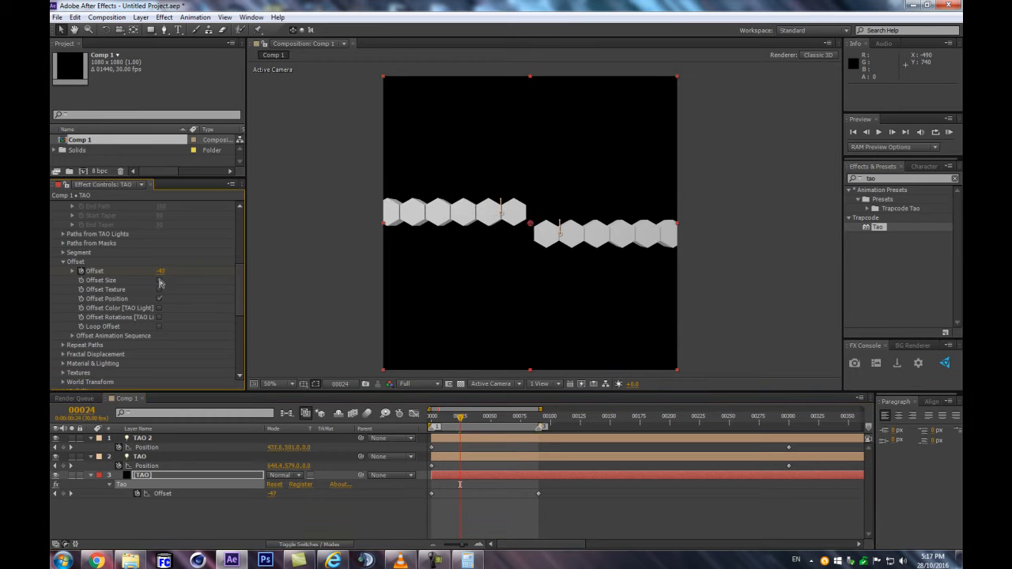
{"action": "left_click", "coordinate": [158, 299]}
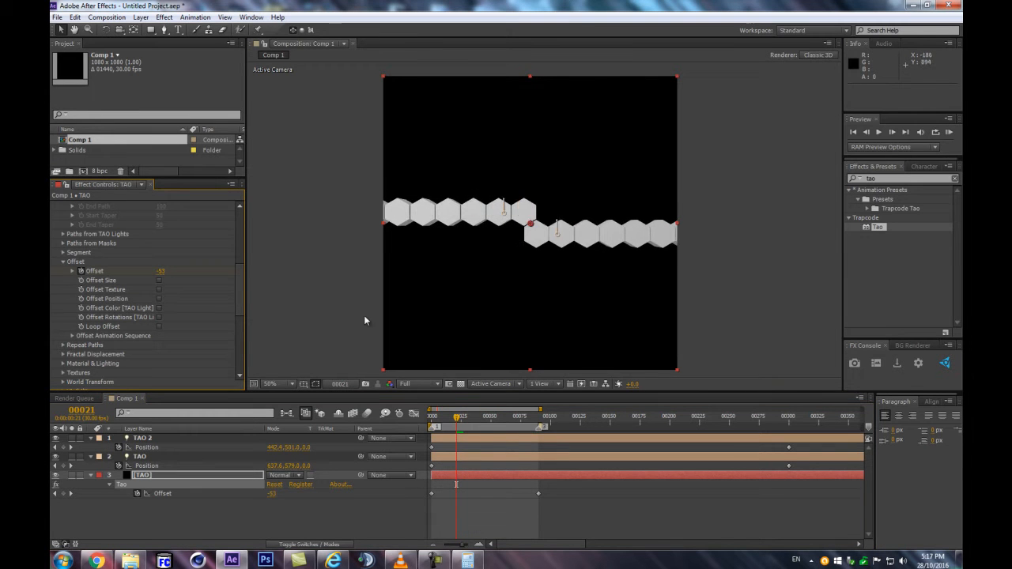
{"action": "left_click_drag", "start_coordinate": [456, 420], "coordinate": [389, 424]}
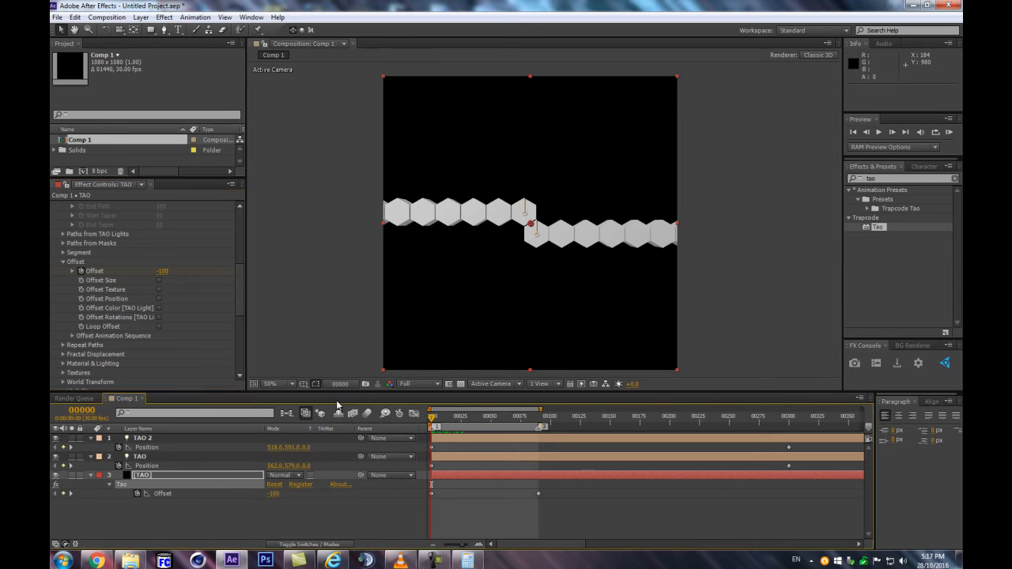
{"action": "left_click", "coordinate": [160, 280]}
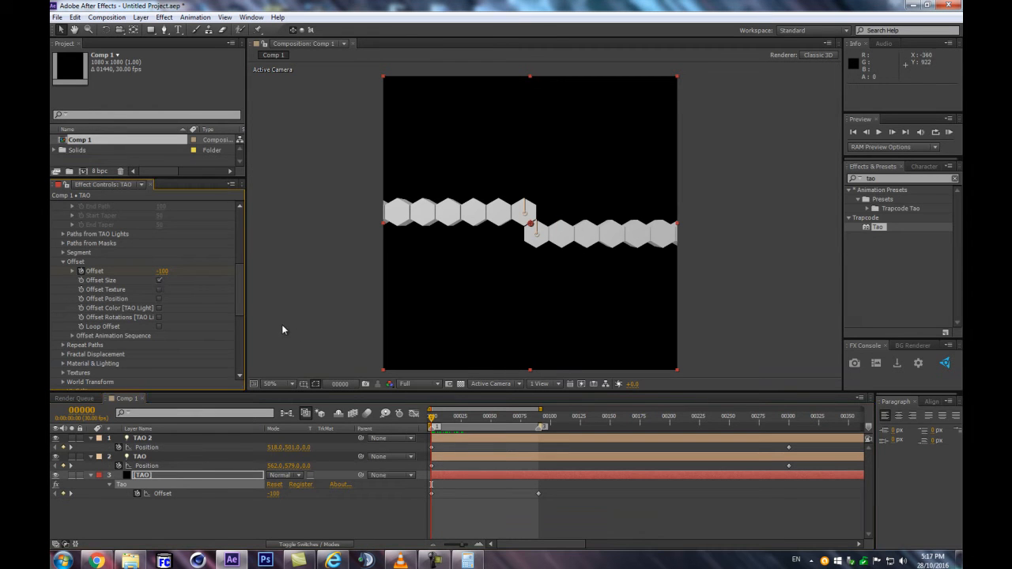
Collapse the TAO 2 light, select the TAO light and show its Light Options down to Radius
{"action": "left_click", "coordinate": [91, 438]}
{"action": "left_click", "coordinate": [111, 493]}
{"action": "left_click", "coordinate": [175, 447]}
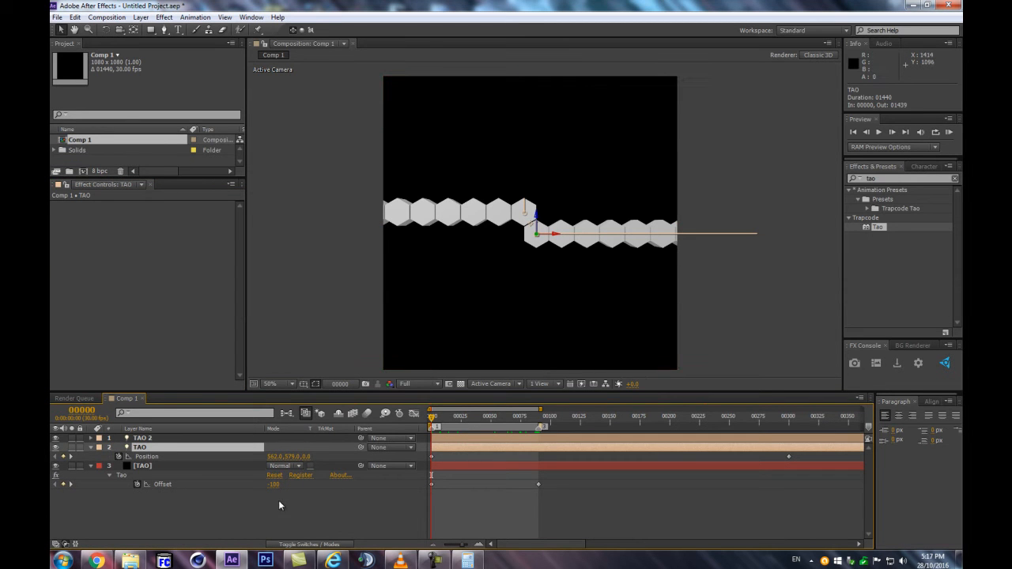
{"action": "key", "text": "a"}
{"action": "key", "text": "a"}
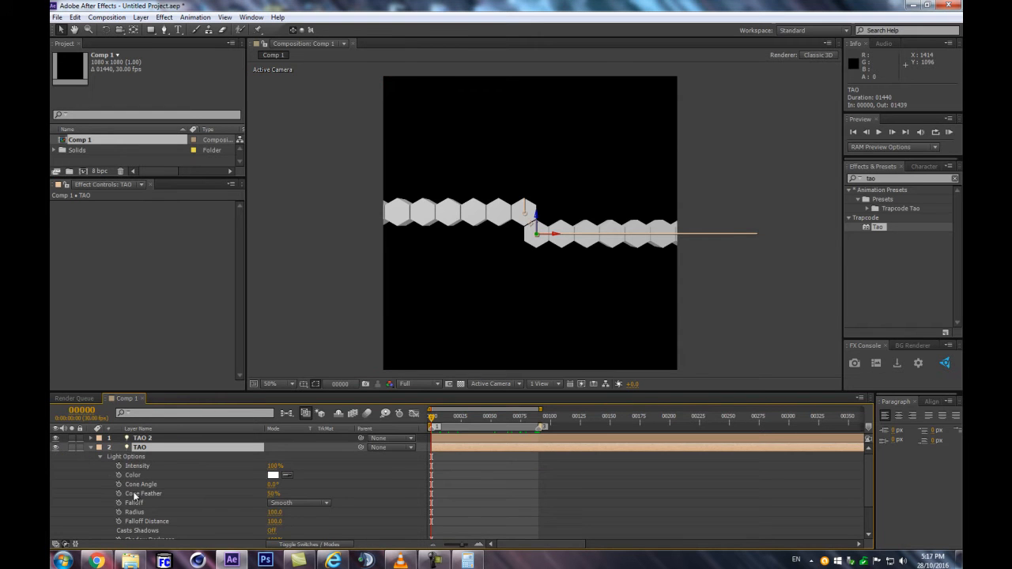
{"action": "scroll", "coordinate": [134, 496], "scroll_direction": "down", "scroll_amount": 2}
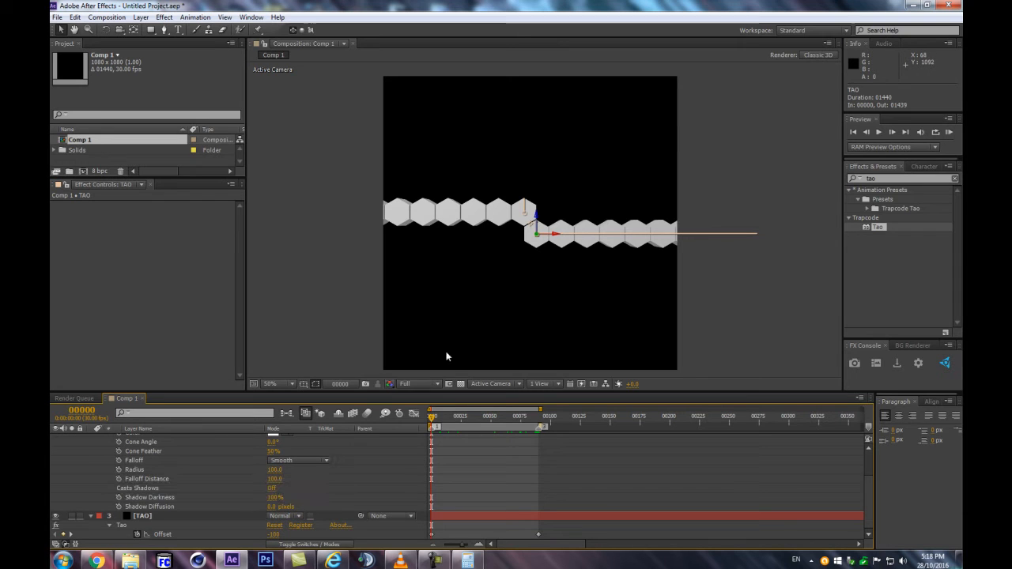
Keyframe the TAO light's Radius at 0 on frame 0 and 100 at about frame 10
{"action": "left_click", "coordinate": [118, 471]}
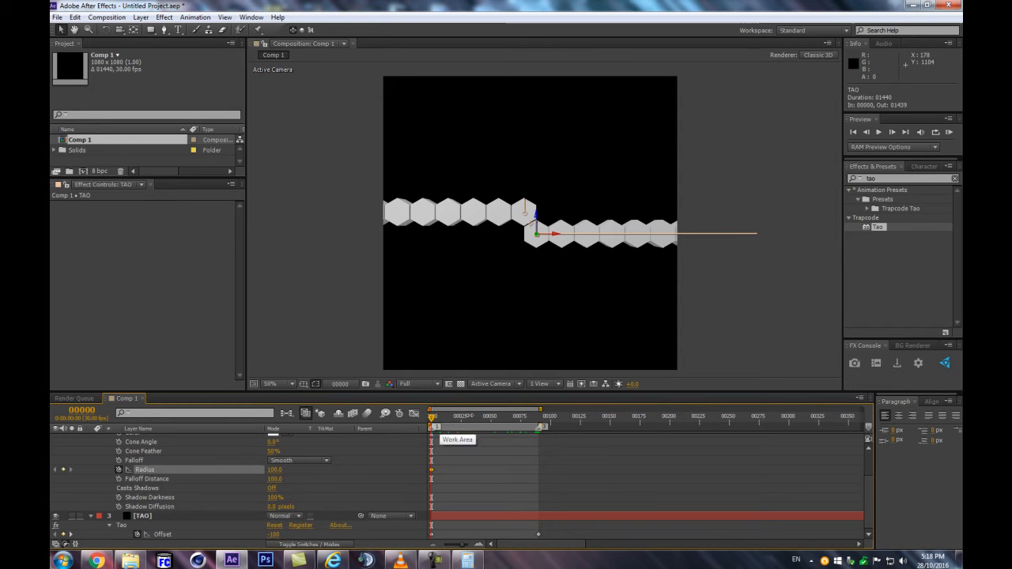
{"action": "left_click_drag", "start_coordinate": [431, 420], "coordinate": [443, 419]}
{"action": "left_click", "coordinate": [443, 414]}
{"action": "left_click", "coordinate": [63, 469]}
{"action": "left_click", "coordinate": [54, 470]}
{"action": "left_click", "coordinate": [273, 469]}
{"action": "type", "text": "0"}
{"action": "key", "text": "Return"}
Copy the two Radius keyframes and paste them at the work area's end, with the last one on frame 90
{"action": "left_click_drag", "start_coordinate": [469, 464], "coordinate": [402, 483]}
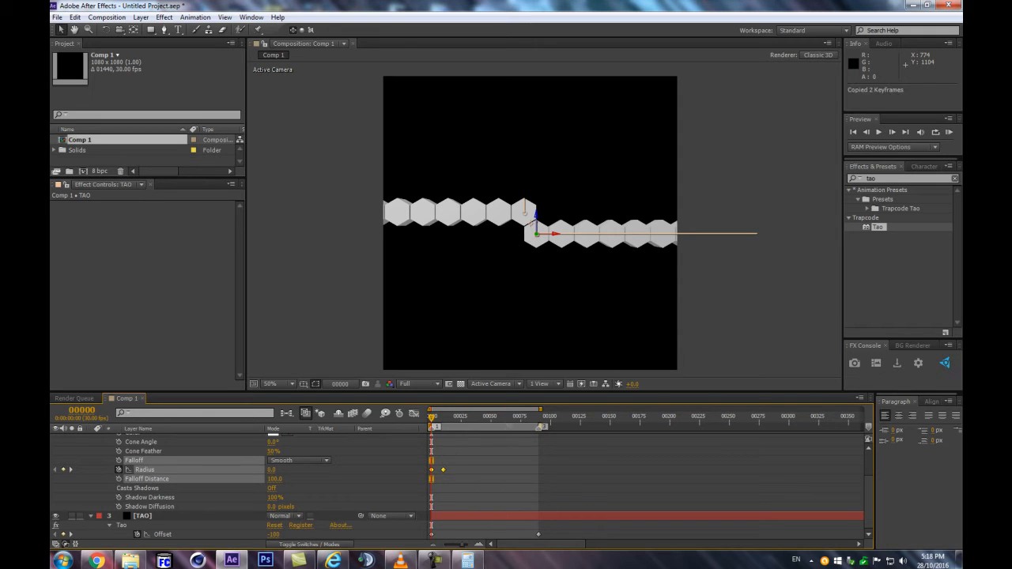
{"action": "left_click_drag", "start_coordinate": [538, 423], "coordinate": [516, 420]}
{"action": "key", "text": "ctrl+v"}
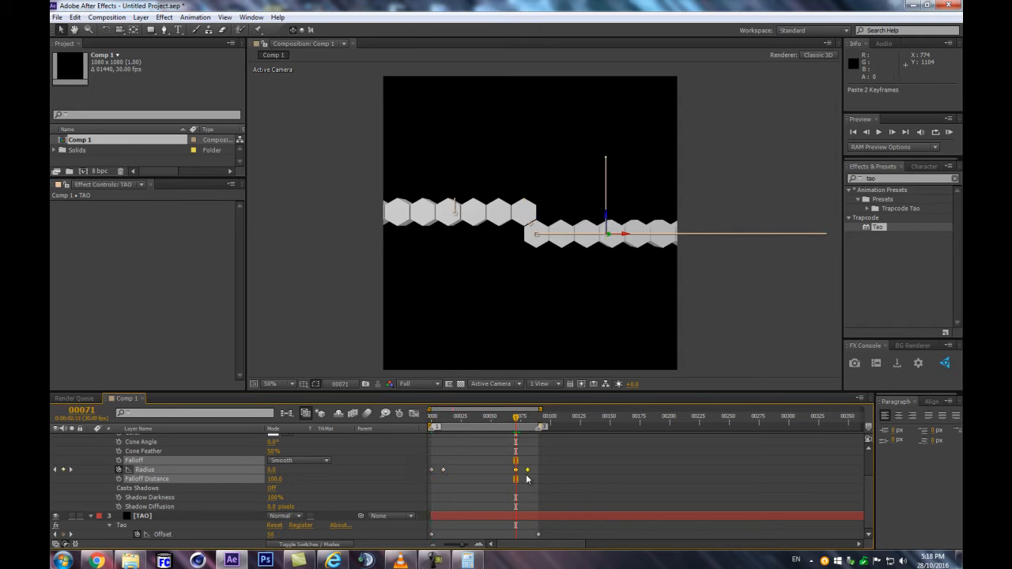
{"action": "left_click_drag", "start_coordinate": [528, 470], "coordinate": [540, 472]}
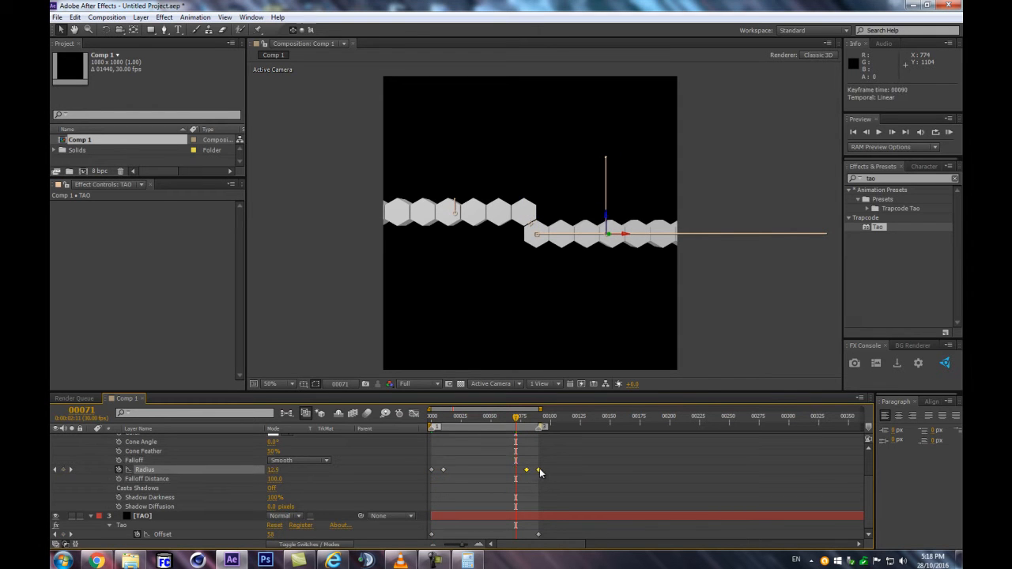
Time-reverse the two pasted Radius keyframes at the work area's end and check the values at frames 80 and 90
{"action": "key", "text": "equal"}
{"action": "key", "text": "equal"}
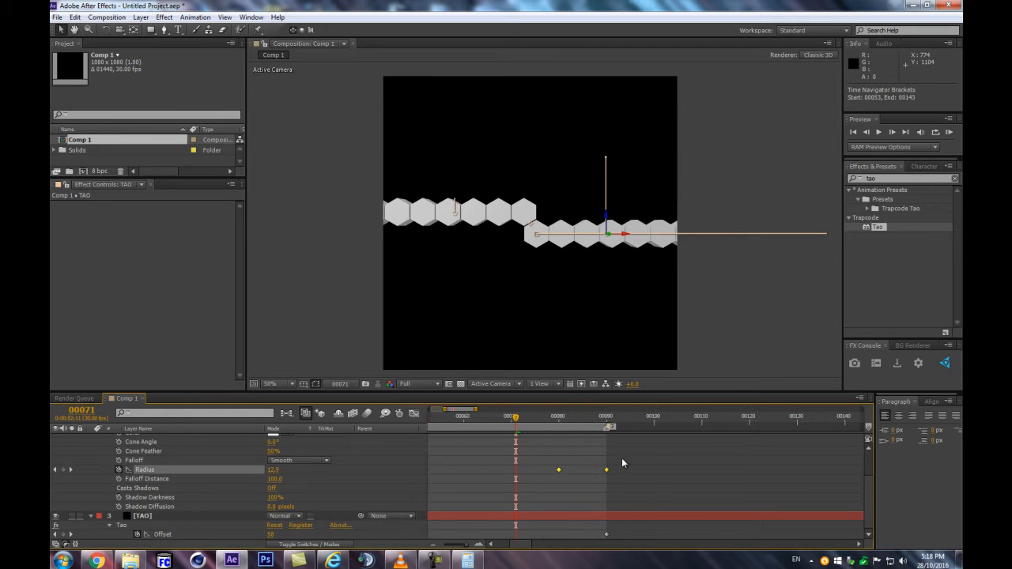
{"action": "right_click", "coordinate": [606, 469]}
{"action": "mouse_move", "coordinate": [631, 462]}
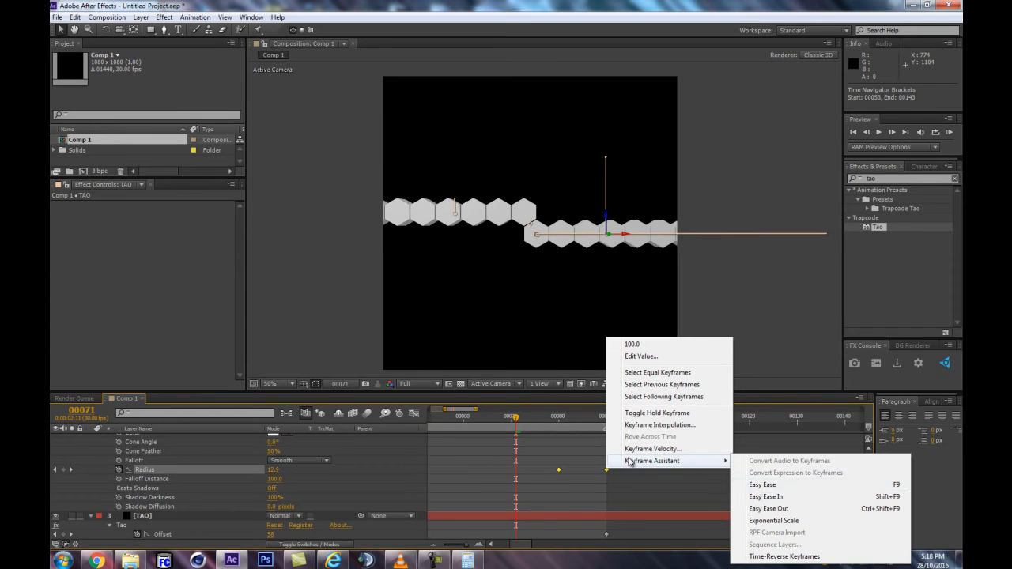
{"action": "left_click", "coordinate": [765, 557]}
{"action": "left_click", "coordinate": [558, 417]}
{"action": "left_click_drag", "start_coordinate": [571, 415], "coordinate": [608, 416]}
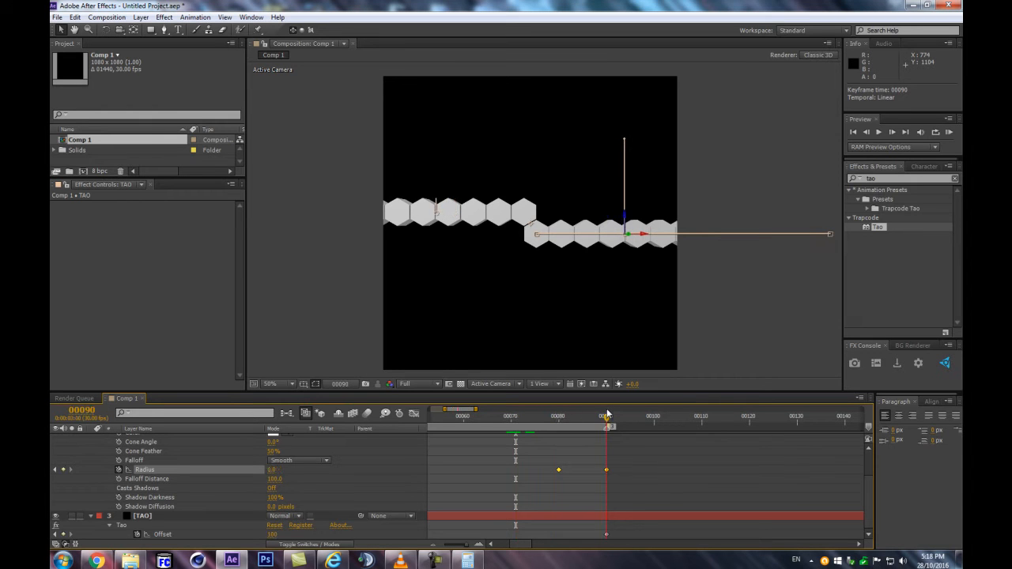
{"action": "left_click", "coordinate": [558, 419]}
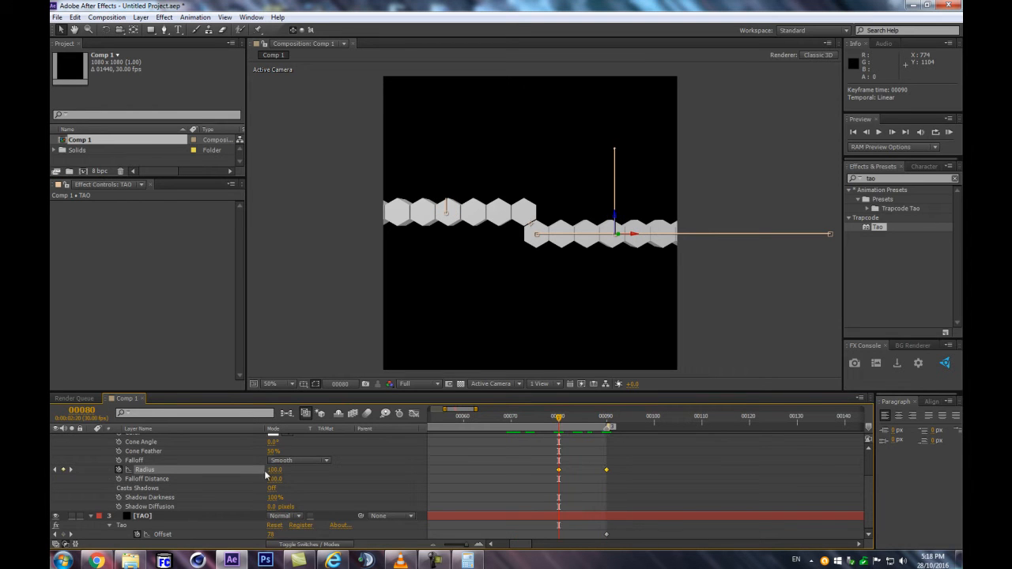
{"action": "left_click_drag", "start_coordinate": [564, 418], "coordinate": [597, 436]}
Turn on Size from Radius for the Tao effect's paths from lights
{"action": "key", "text": "minus"}
{"action": "key", "text": "minus"}
{"action": "key", "text": "minus"}
{"action": "key", "text": "space"}
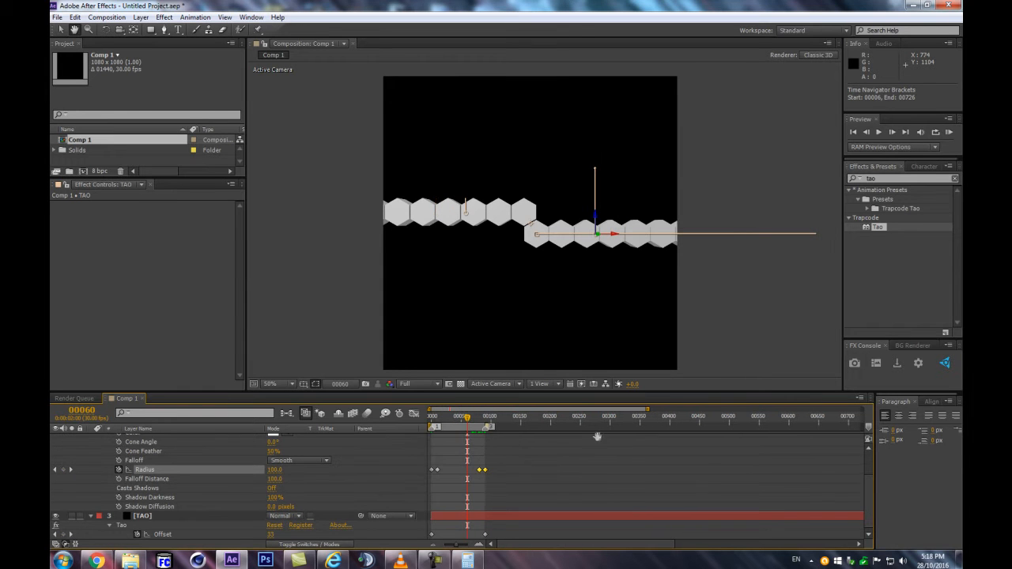
{"action": "left_click", "coordinate": [140, 516]}
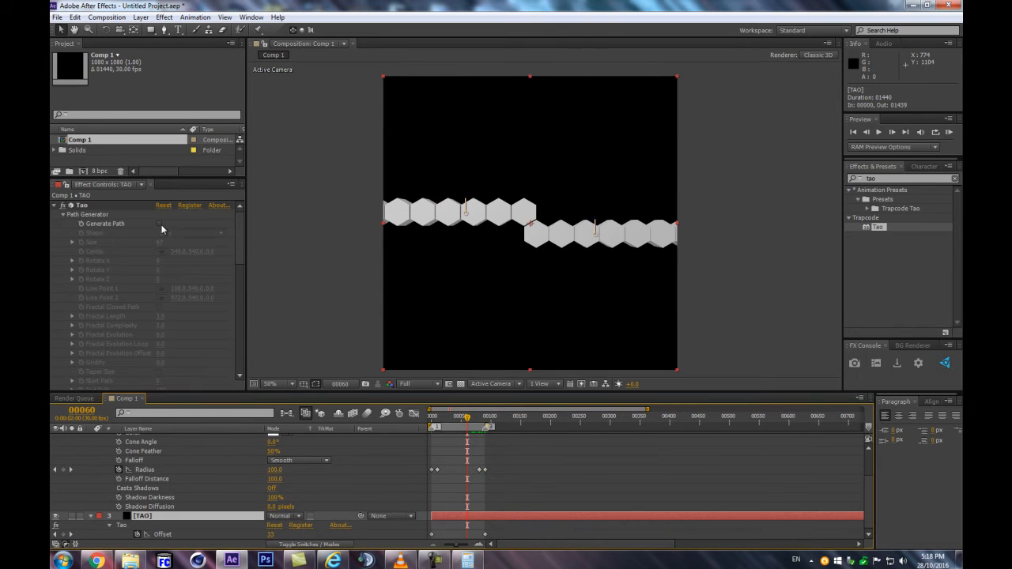
{"action": "left_click", "coordinate": [63, 214]}
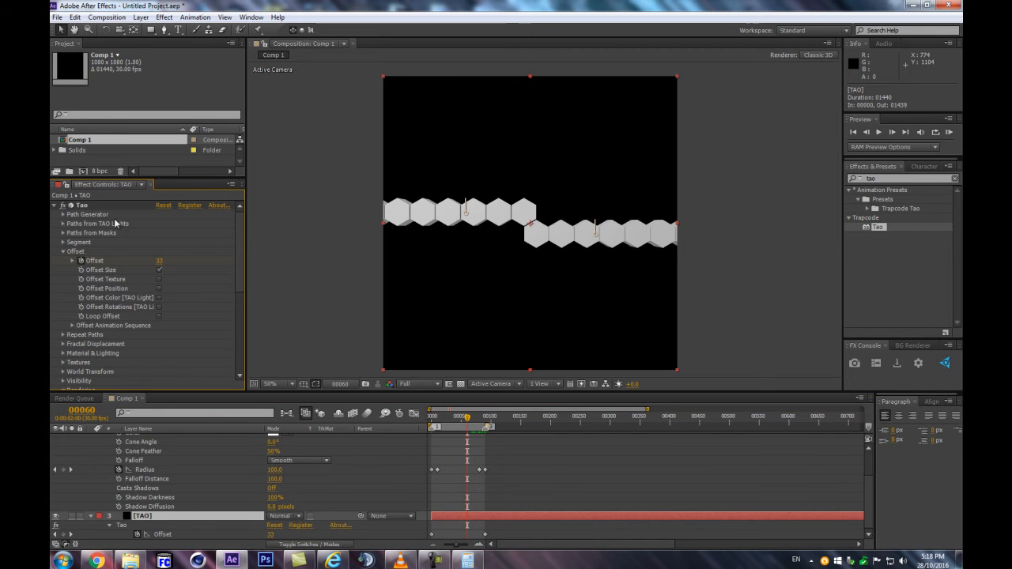
{"action": "left_click", "coordinate": [63, 224]}
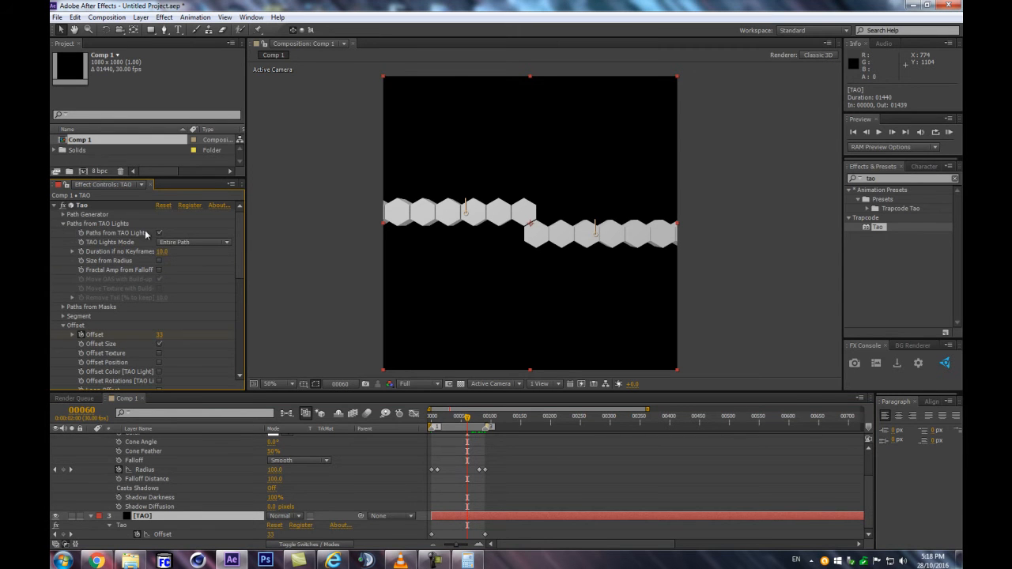
{"action": "left_click", "coordinate": [159, 262]}
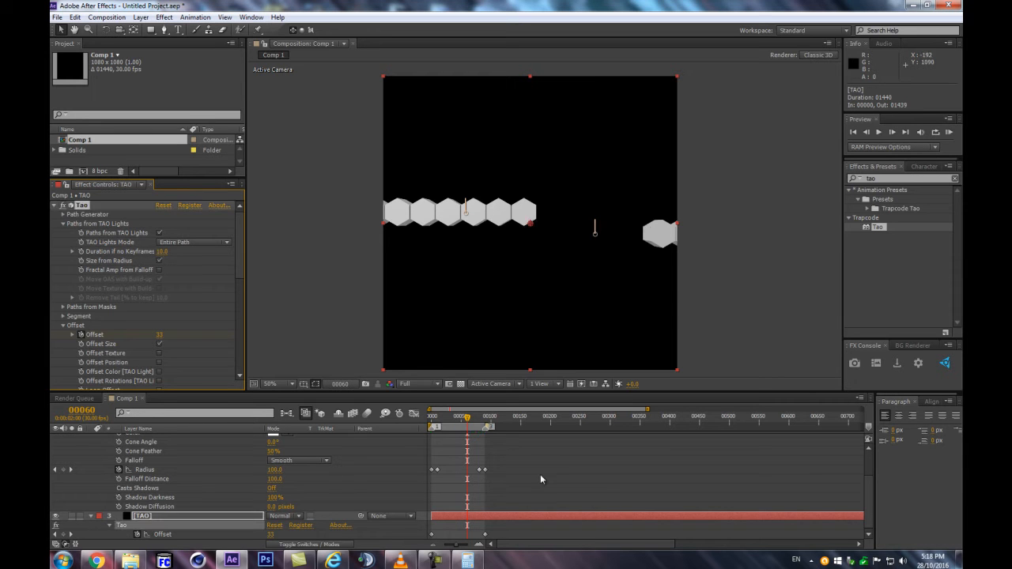
Scrub and preview the animation to examine how the lower hexagon row grows and shrinks
{"action": "left_click", "coordinate": [440, 417]}
{"action": "left_click_drag", "start_coordinate": [440, 421], "coordinate": [482, 417]}
{"action": "scroll", "coordinate": [522, 363], "scroll_direction": "up", "scroll_amount": 1}
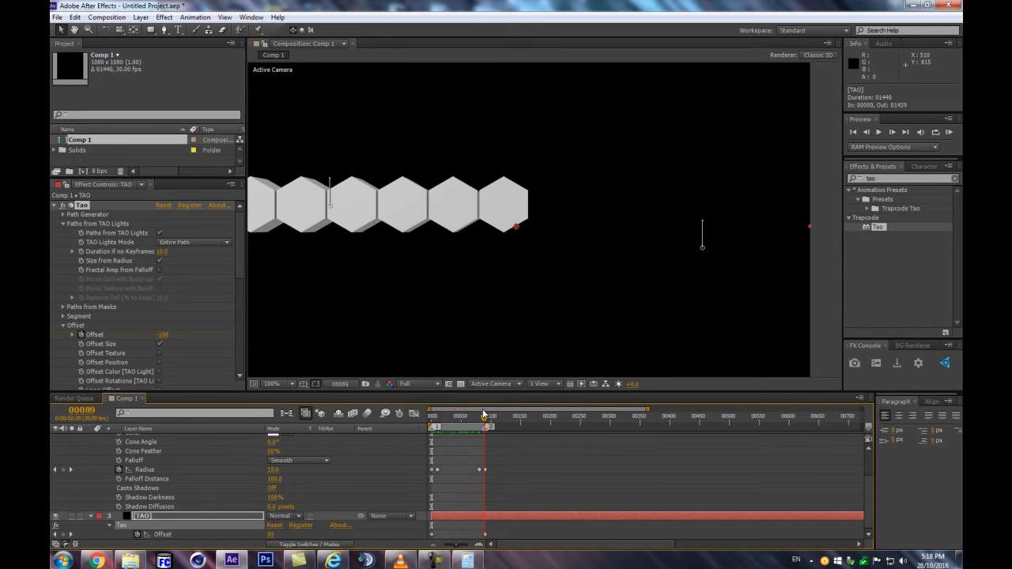
{"action": "scroll", "coordinate": [812, 246], "scroll_direction": "down", "scroll_amount": 2}
{"action": "left_click_drag", "start_coordinate": [479, 422], "coordinate": [452, 425]}
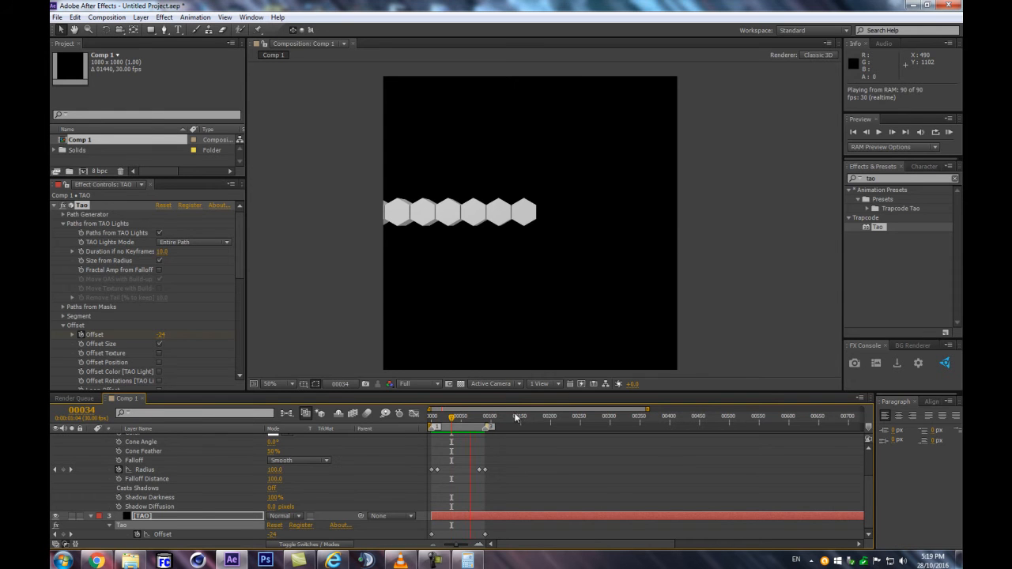
{"action": "key", "text": "space"}
{"action": "left_click_drag", "start_coordinate": [429, 425], "coordinate": [464, 425]}
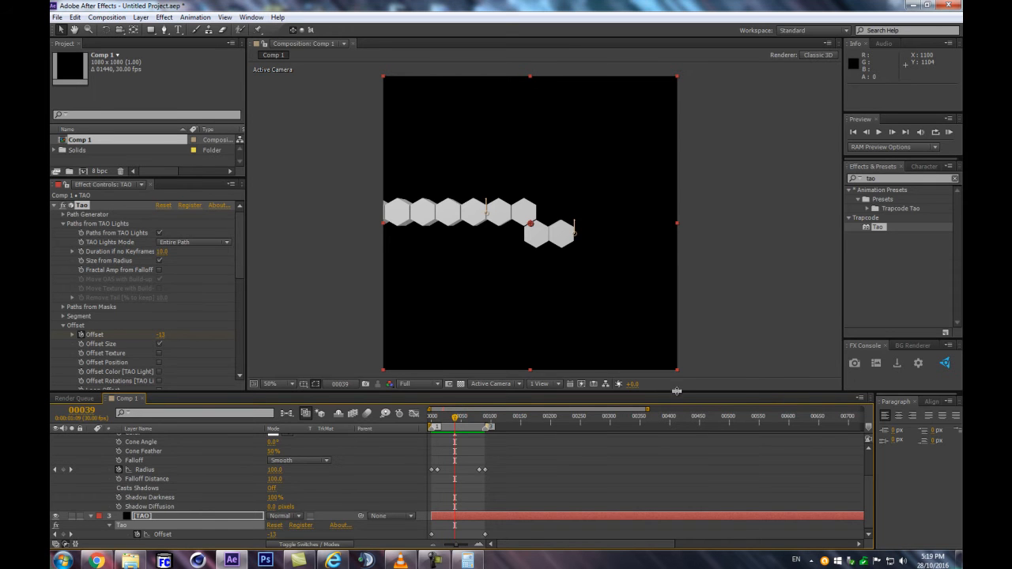
Enlarge the timeline area and set Tao's Offset keyframe at frame 0 to -30
{"action": "left_click_drag", "start_coordinate": [669, 391], "coordinate": [669, 321]}
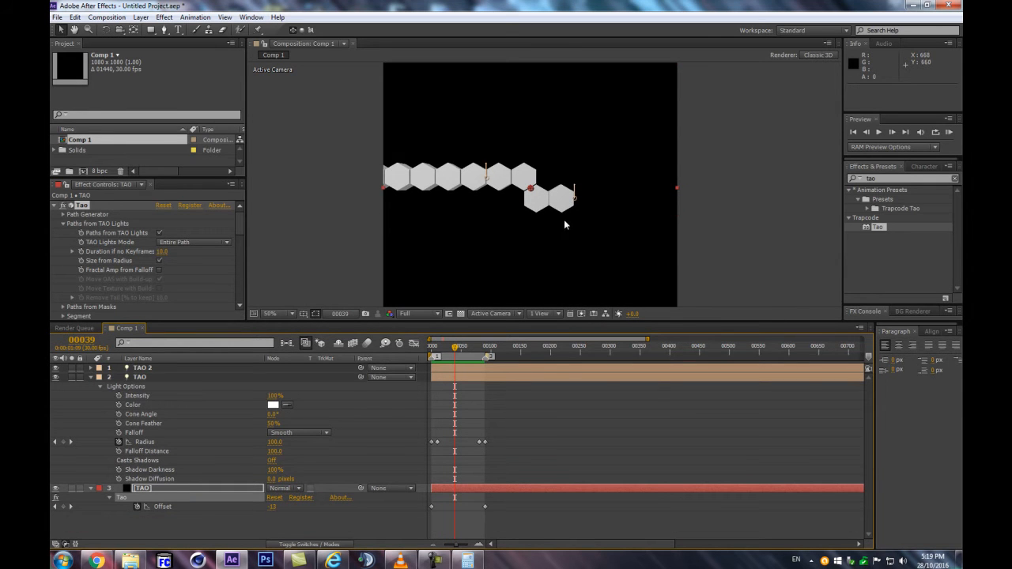
{"action": "key", "text": "slash"}
{"action": "left_click_drag", "start_coordinate": [453, 349], "coordinate": [421, 356]}
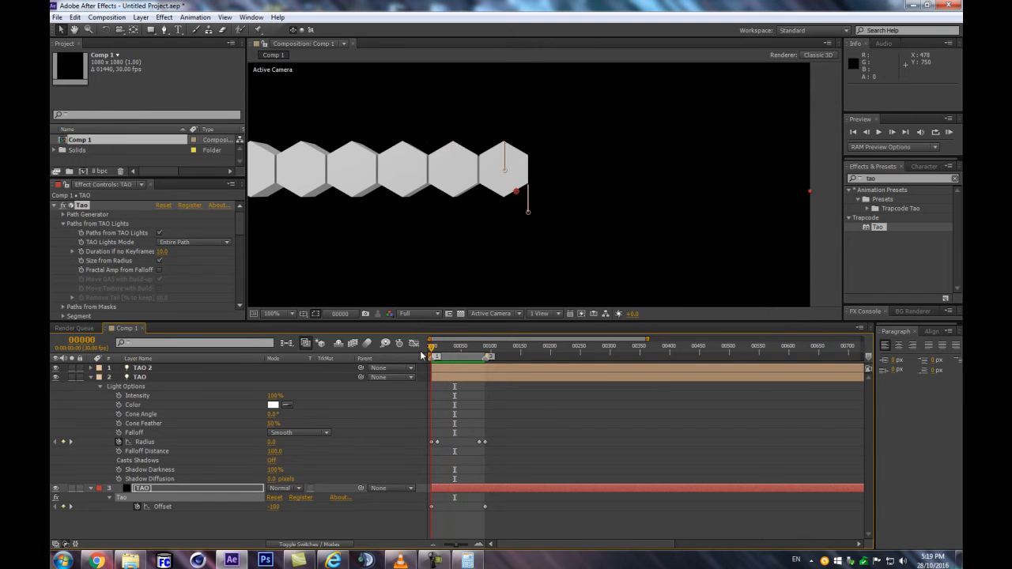
{"action": "left_click", "coordinate": [267, 516]}
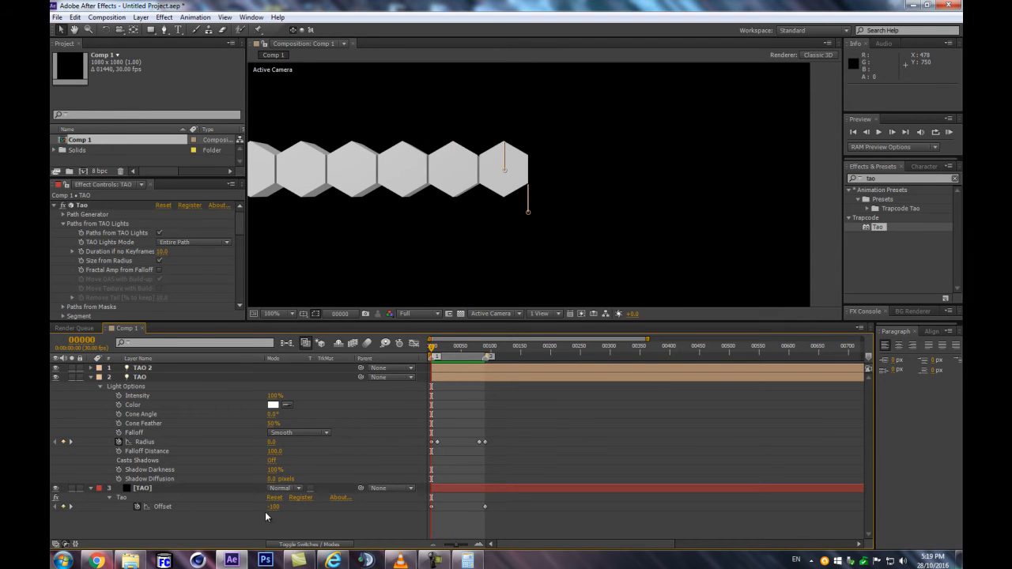
{"action": "left_click_drag", "start_coordinate": [273, 507], "coordinate": [301, 500]}
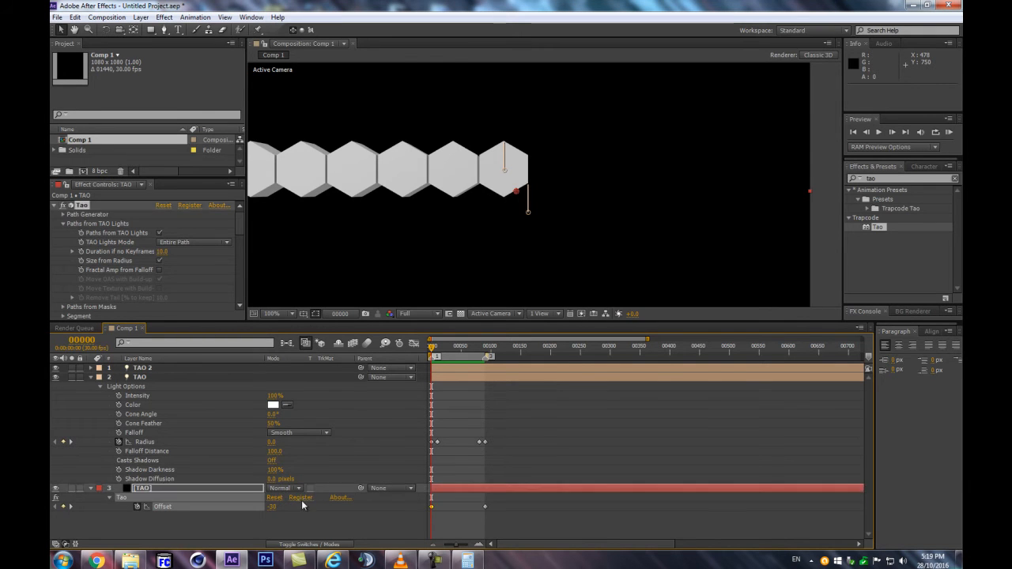
{"action": "left_click", "coordinate": [263, 521]}
Set Tao's Offset keyframe at frame 90 to 50
{"action": "left_click_drag", "start_coordinate": [438, 348], "coordinate": [485, 346]}
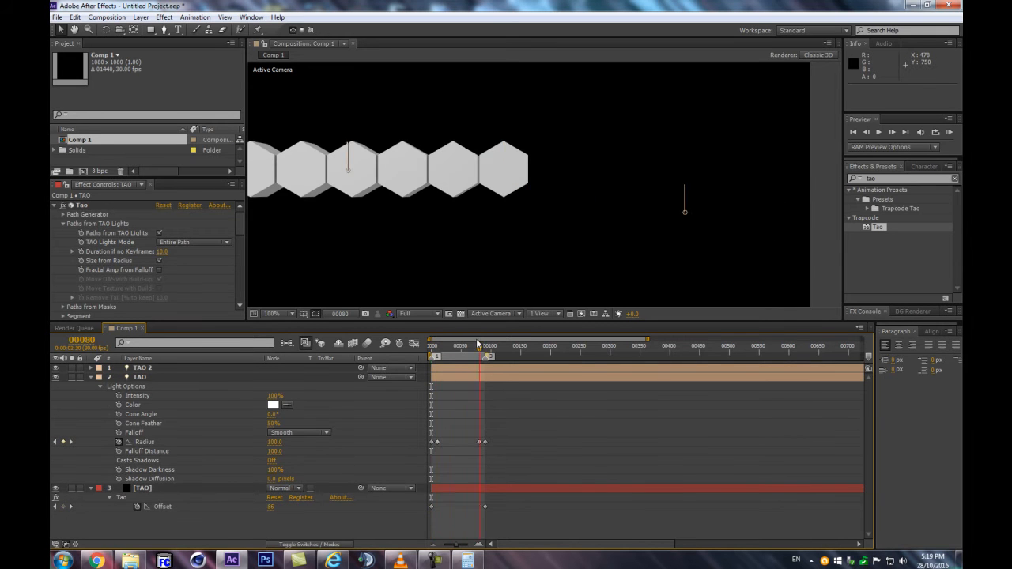
{"action": "key", "text": "comma"}
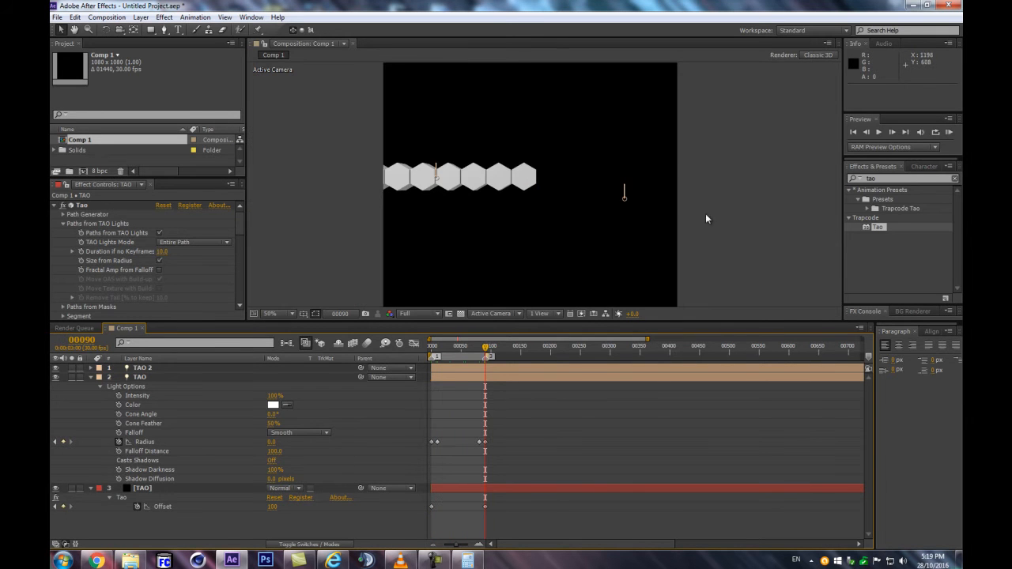
{"action": "left_click_drag", "start_coordinate": [269, 507], "coordinate": [249, 512]}
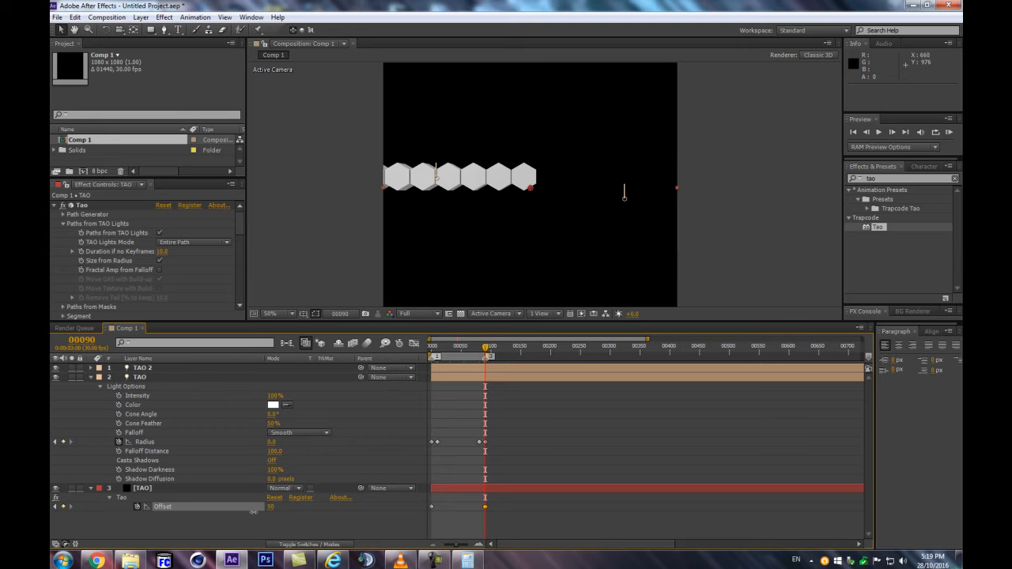
{"action": "left_click_drag", "start_coordinate": [253, 513], "coordinate": [254, 513]}
{"action": "left_click", "coordinate": [292, 519]}
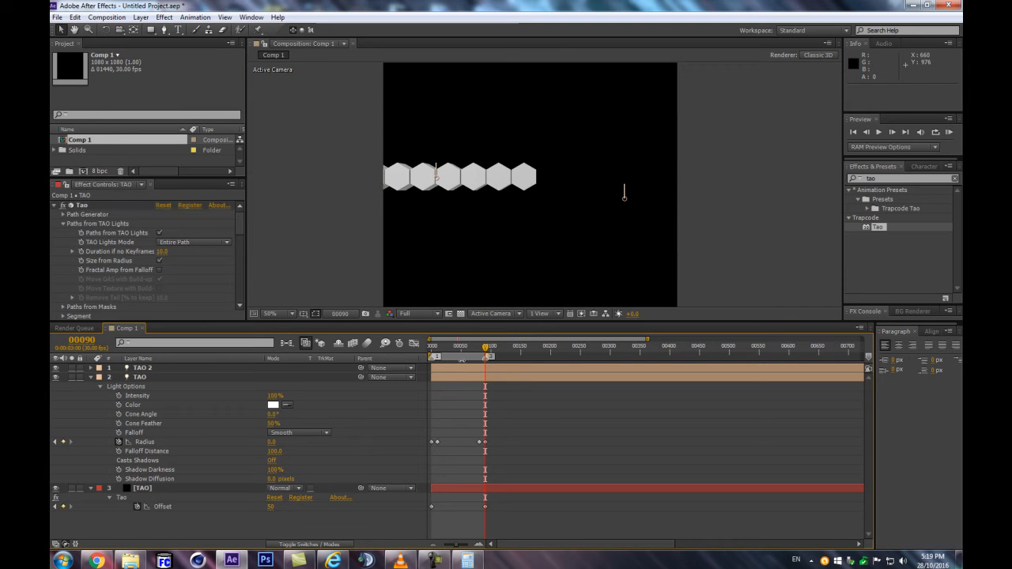
Preview the work area to examine the hexagon row's timing with the new Offset range
{"action": "left_click", "coordinate": [459, 358]}
{"action": "left_click_drag", "start_coordinate": [459, 357], "coordinate": [419, 366]}
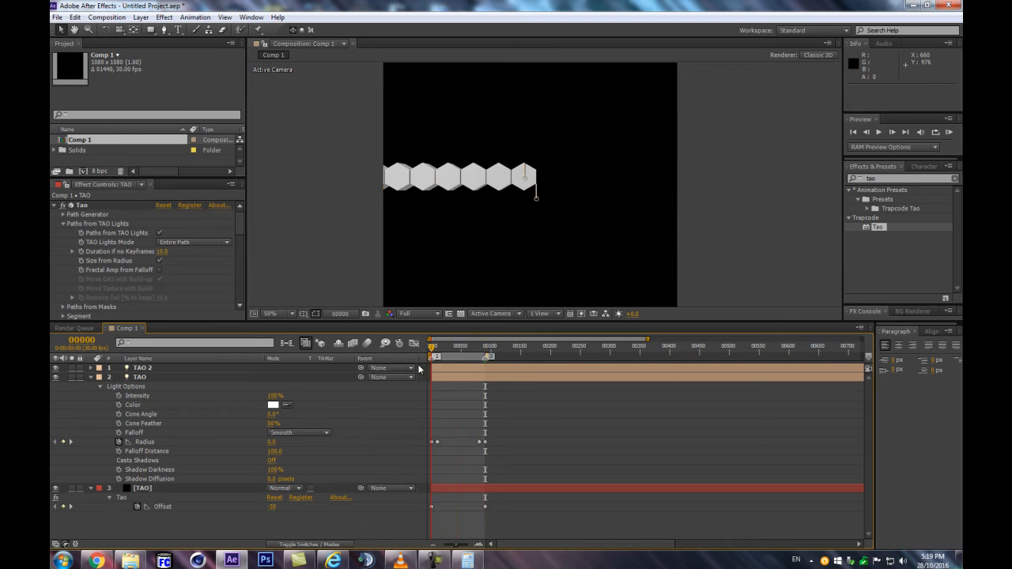
{"action": "key", "text": "slash"}
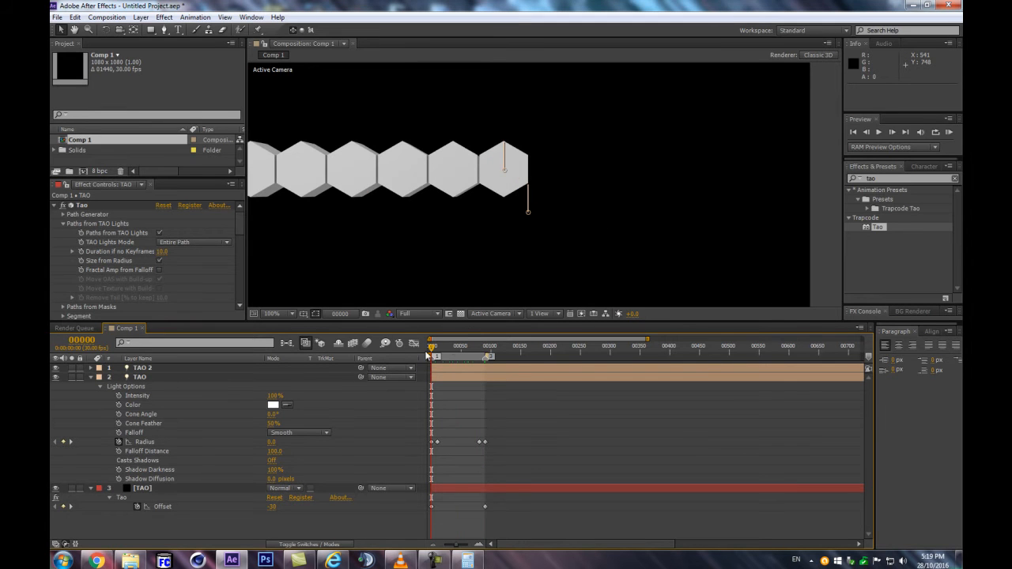
{"action": "key", "text": "Page_Down"}
{"action": "left_click_drag", "start_coordinate": [434, 346], "coordinate": [488, 345]}
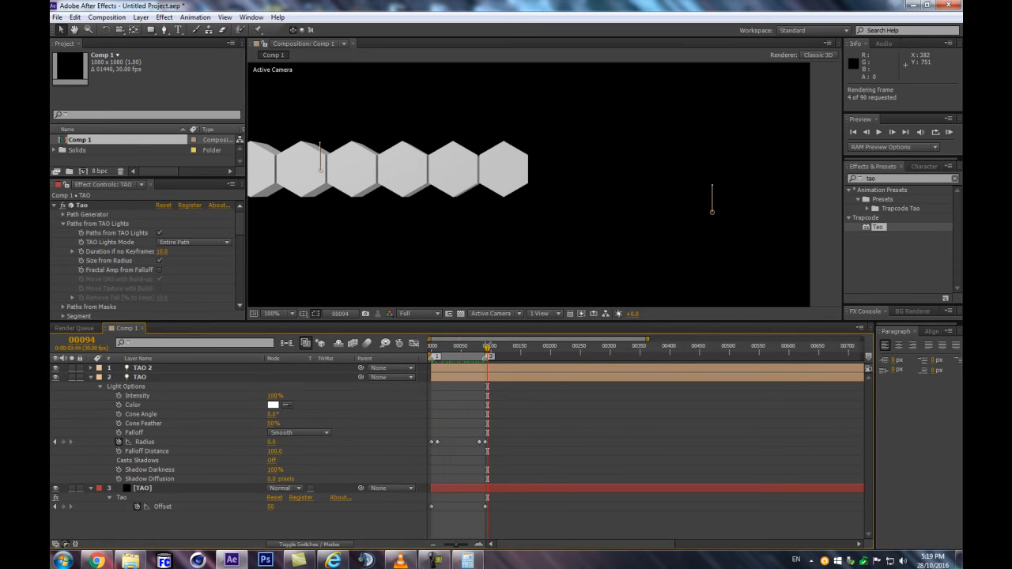
{"action": "key", "text": "KP_0"}
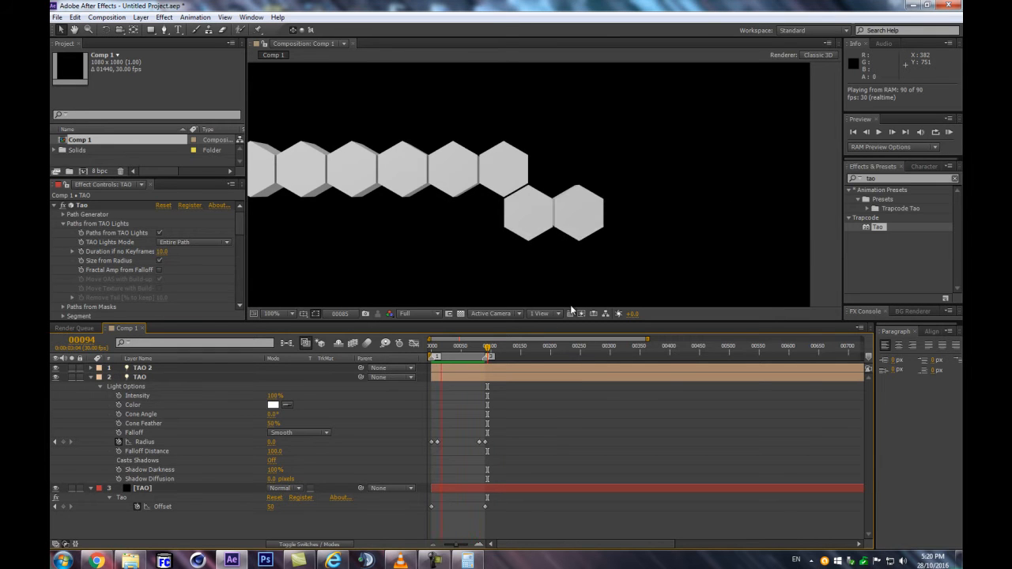
{"action": "key", "text": "space"}
{"action": "left_click_drag", "start_coordinate": [457, 351], "coordinate": [447, 411]}
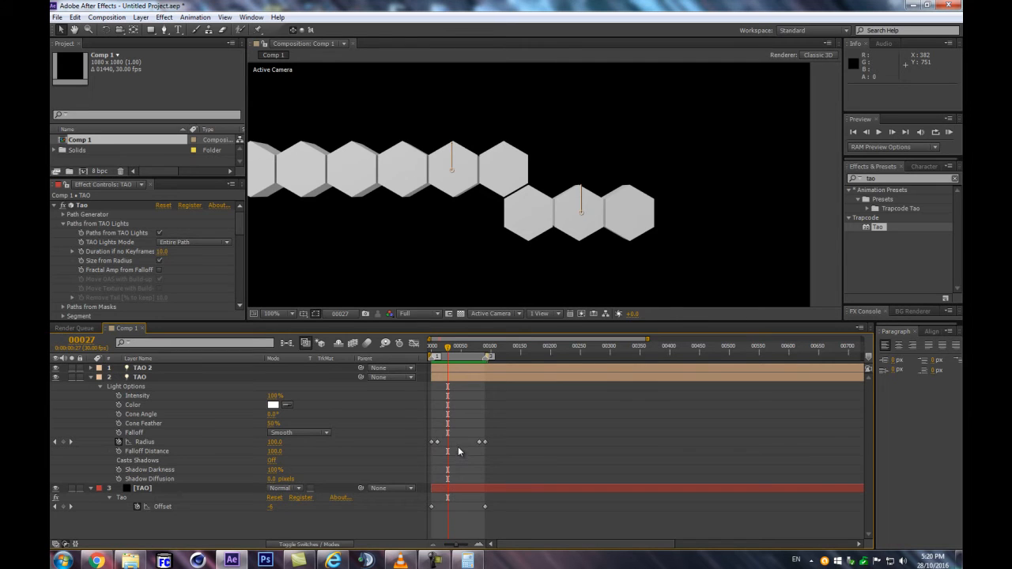
Move the TAO light's two middle Radius keyframes inward, to frame 25 and frame 63
{"action": "key", "text": "equal"}
{"action": "key", "text": "space"}
{"action": "left_click_drag", "start_coordinate": [504, 397], "coordinate": [657, 402]}
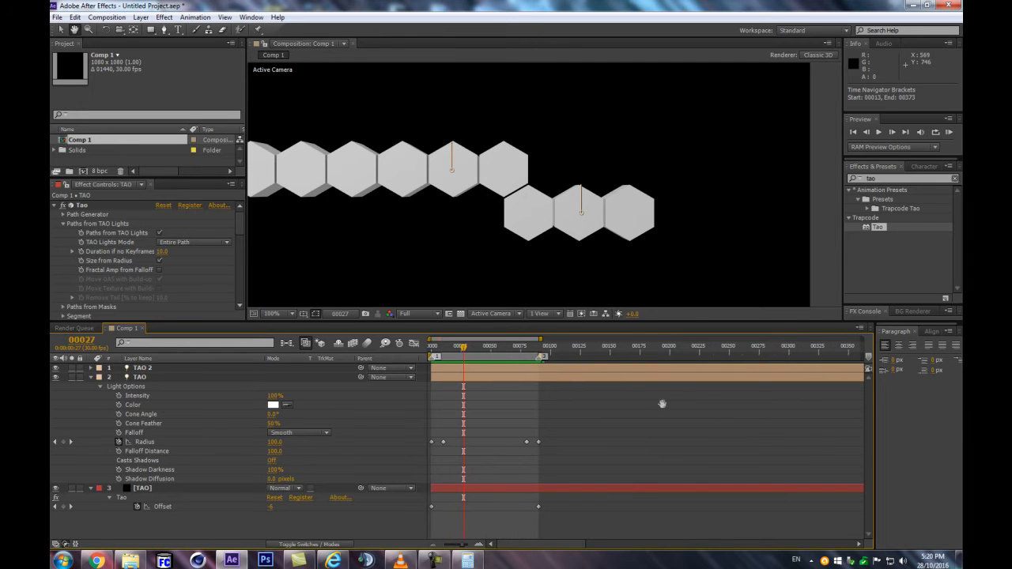
{"action": "mouse_move", "coordinate": [452, 348]}
{"action": "left_mouse_down"}
{"action": "mouse_move", "coordinate": [431, 351]}
{"action": "mouse_move", "coordinate": [450, 354]}
{"action": "left_mouse_up"}
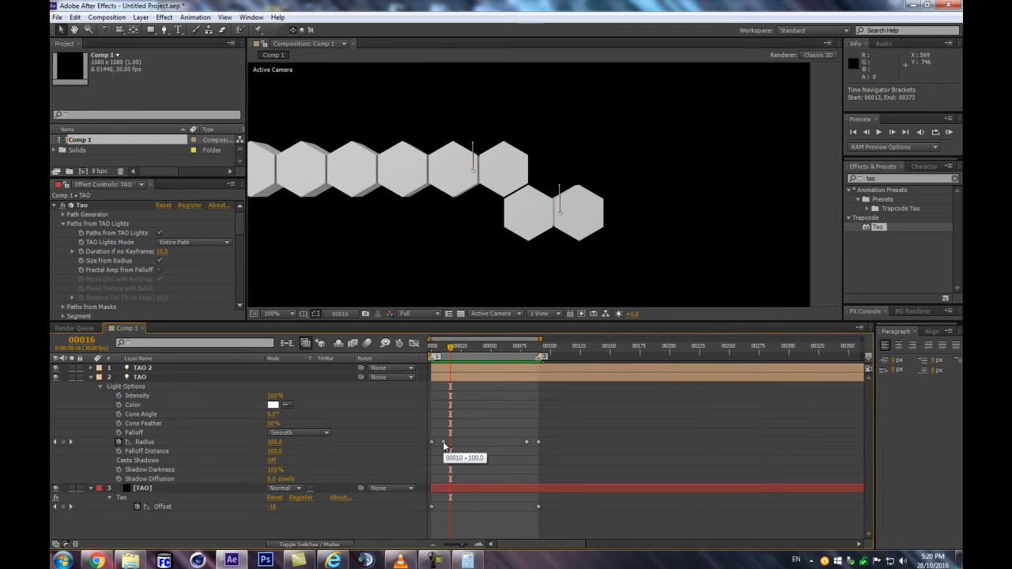
{"action": "left_click_drag", "start_coordinate": [444, 442], "coordinate": [460, 442]}
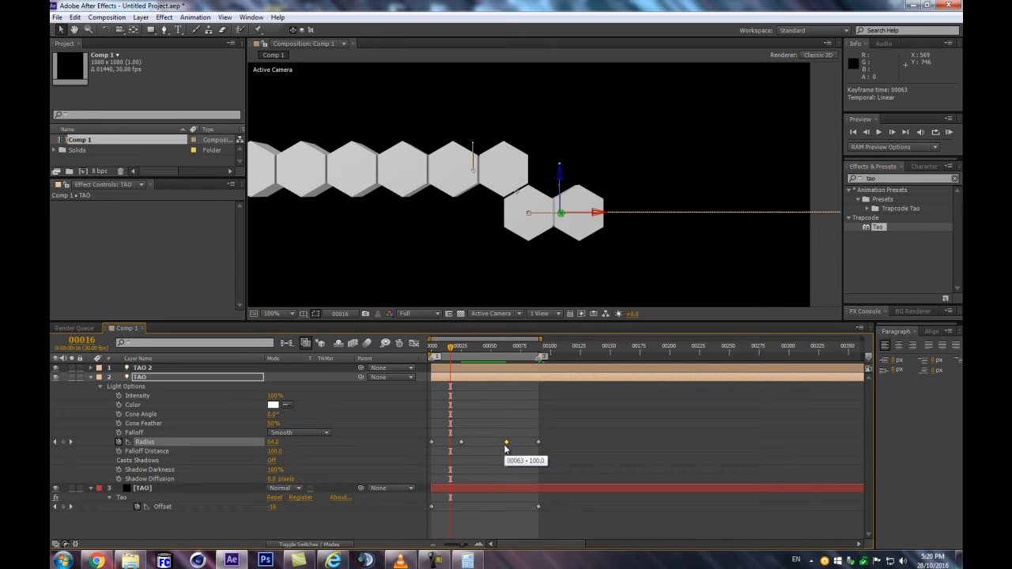
Play the animation from frame 0 to examine the hexagons' size change with the moved Radius keyframes
{"action": "key", "text": "ctrl+alt+KP_Divide"}
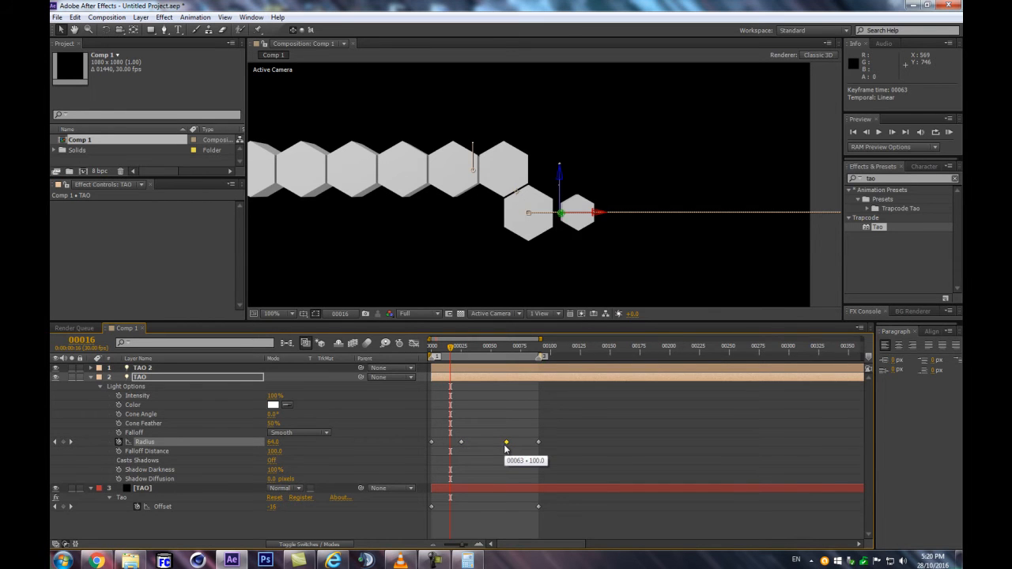
{"action": "key", "text": "KP_0"}
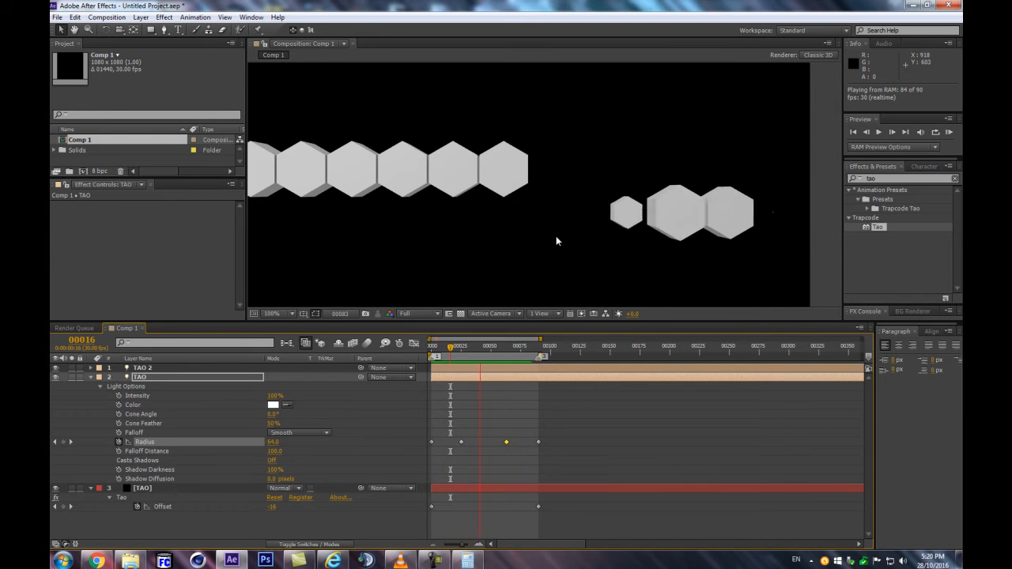
{"action": "left_click_drag", "start_coordinate": [464, 342], "coordinate": [421, 346]}
{"action": "key", "text": "KP_0"}
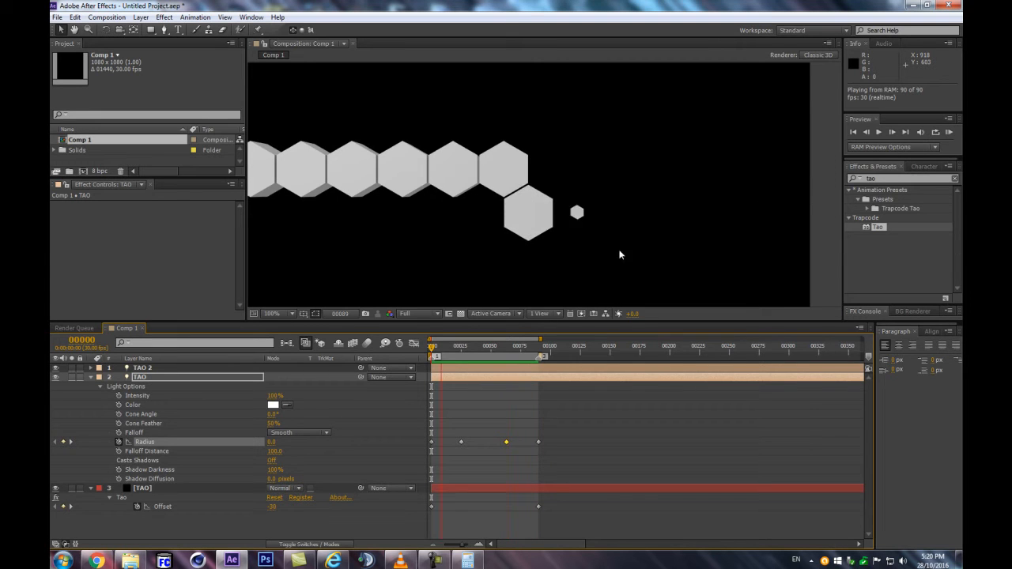
{"action": "key", "text": "space"}
Apply Easy Ease In to the TAO light's Radius keyframe at frame 25
{"action": "left_click_drag", "start_coordinate": [433, 348], "coordinate": [461, 377]}
{"action": "left_click_drag", "start_coordinate": [476, 431], "coordinate": [447, 445]}
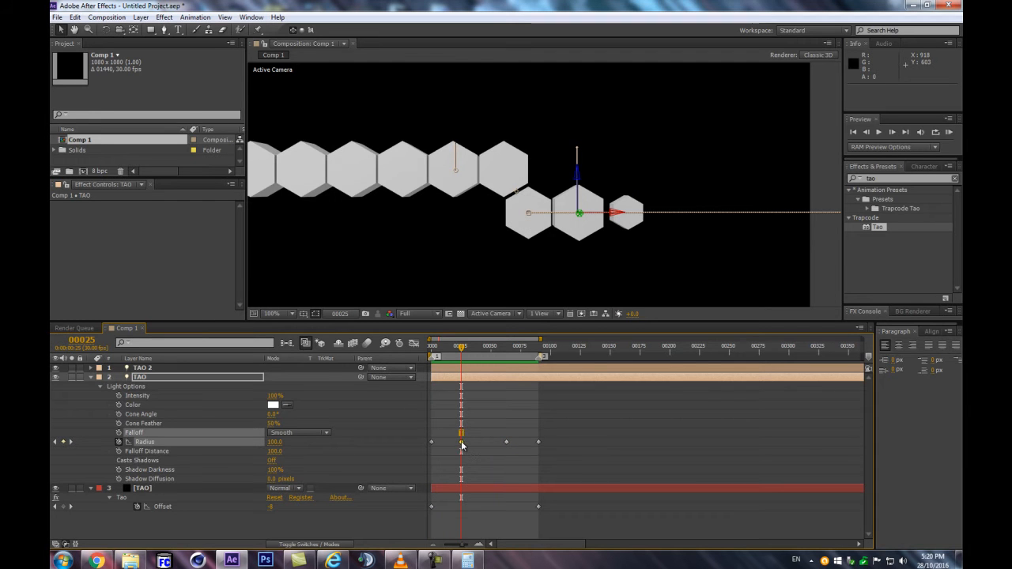
{"action": "left_click", "coordinate": [432, 353]}
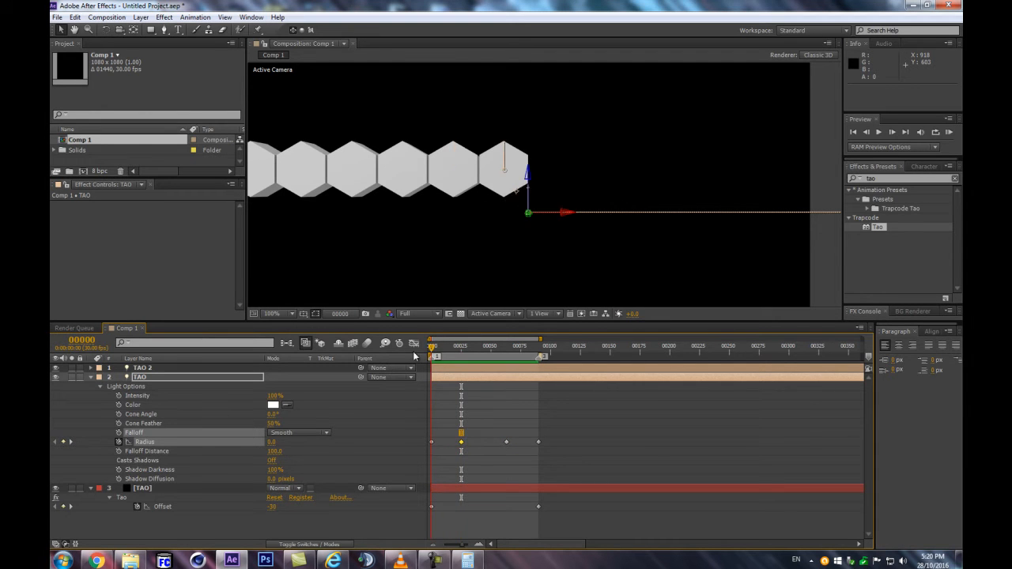
{"action": "left_click_drag", "start_coordinate": [433, 353], "coordinate": [461, 350]}
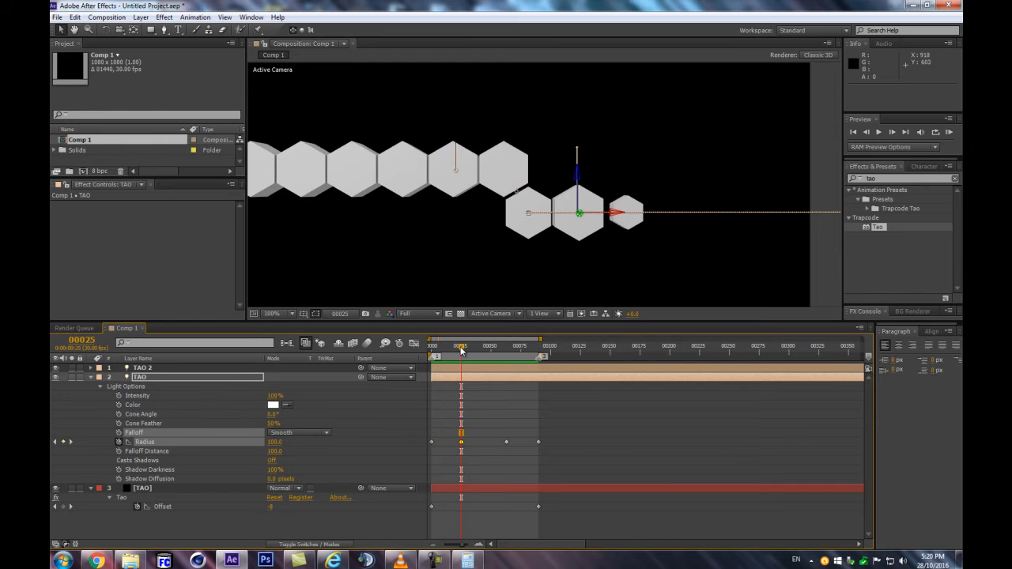
{"action": "right_click", "coordinate": [462, 447]}
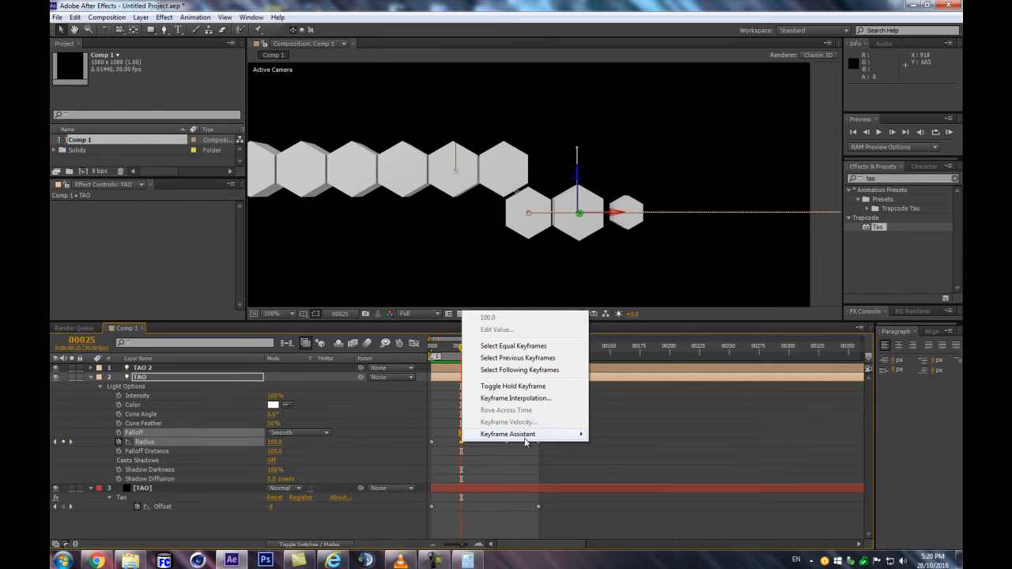
{"action": "mouse_move", "coordinate": [522, 438]}
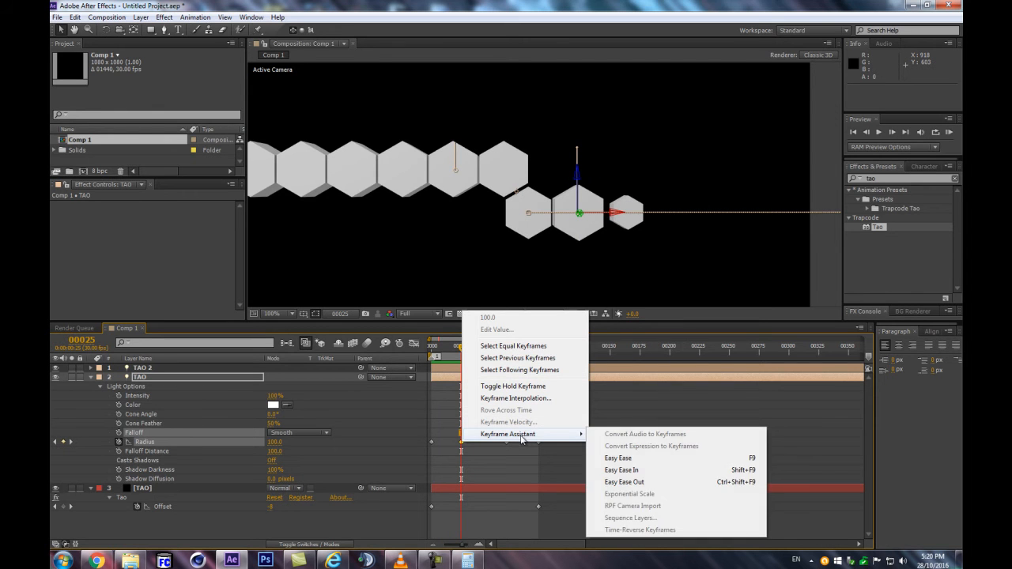
{"action": "left_click", "coordinate": [616, 473]}
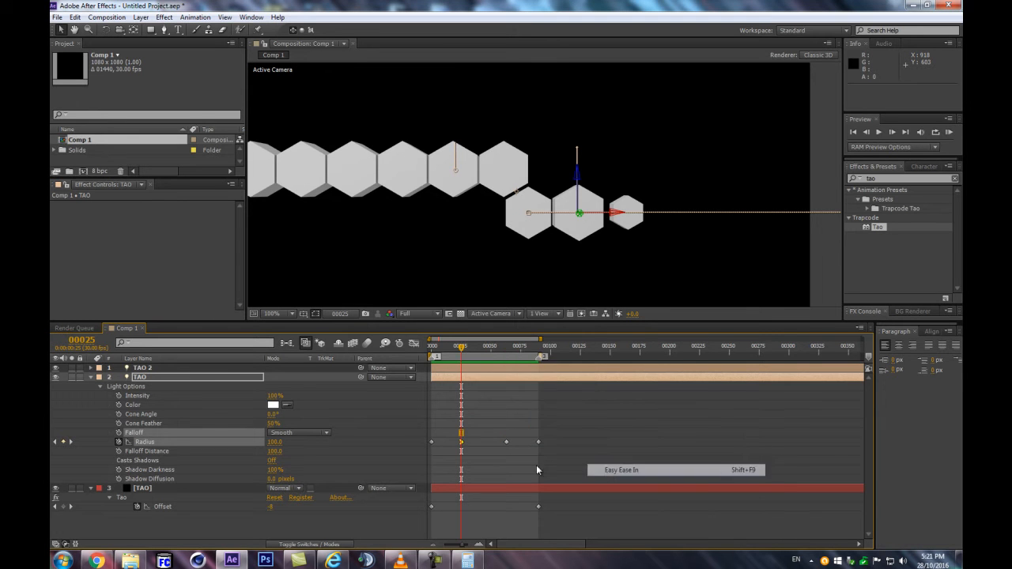
Show the Radius animation as an editable value graph in the Graph Editor, with the reference graph hidden
{"action": "left_click", "coordinate": [413, 343]}
{"action": "scroll", "coordinate": [461, 471], "scroll_direction": "up", "scroll_amount": 2}
{"action": "key", "text": "space"}
{"action": "left_click_drag", "start_coordinate": [507, 382], "coordinate": [697, 432]}
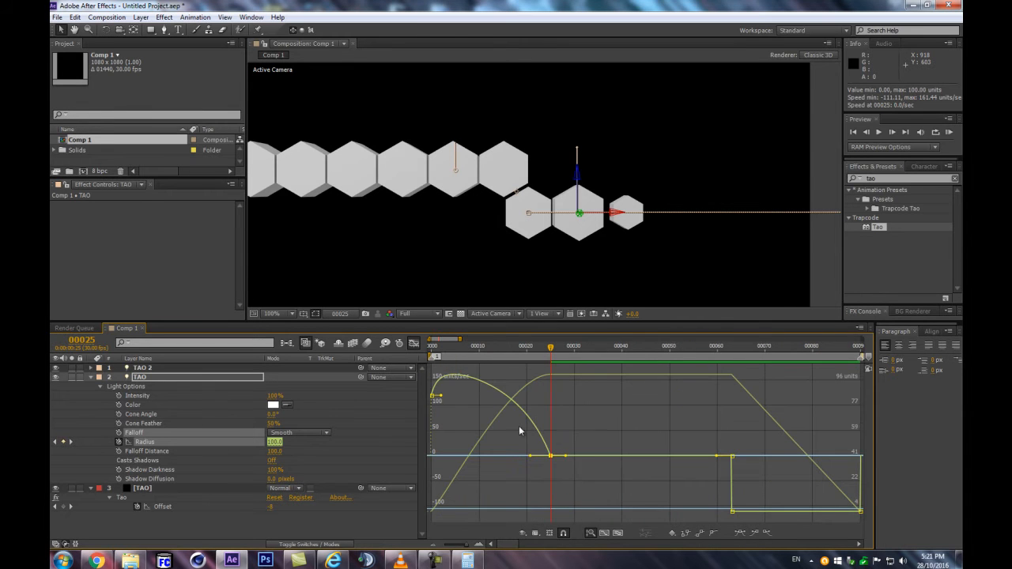
{"action": "left_click", "coordinate": [535, 533]}
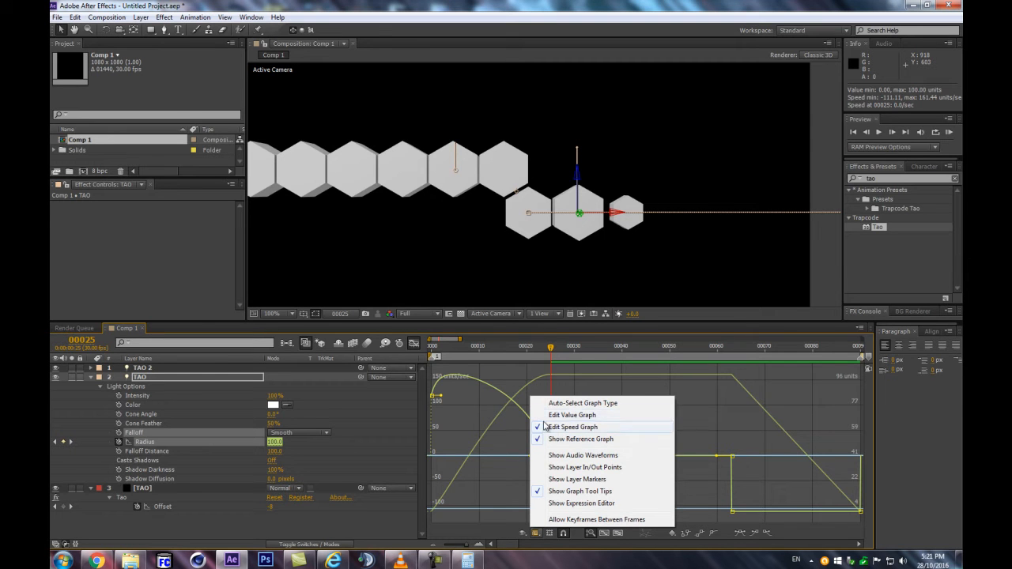
{"action": "left_click", "coordinate": [562, 417]}
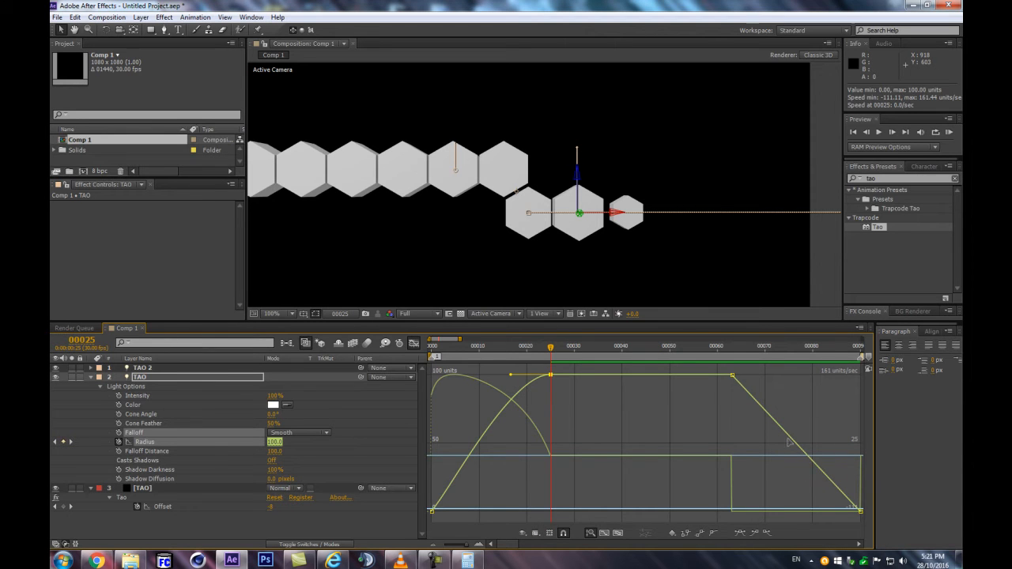
{"action": "left_click", "coordinate": [535, 533]}
{"action": "left_click", "coordinate": [563, 441]}
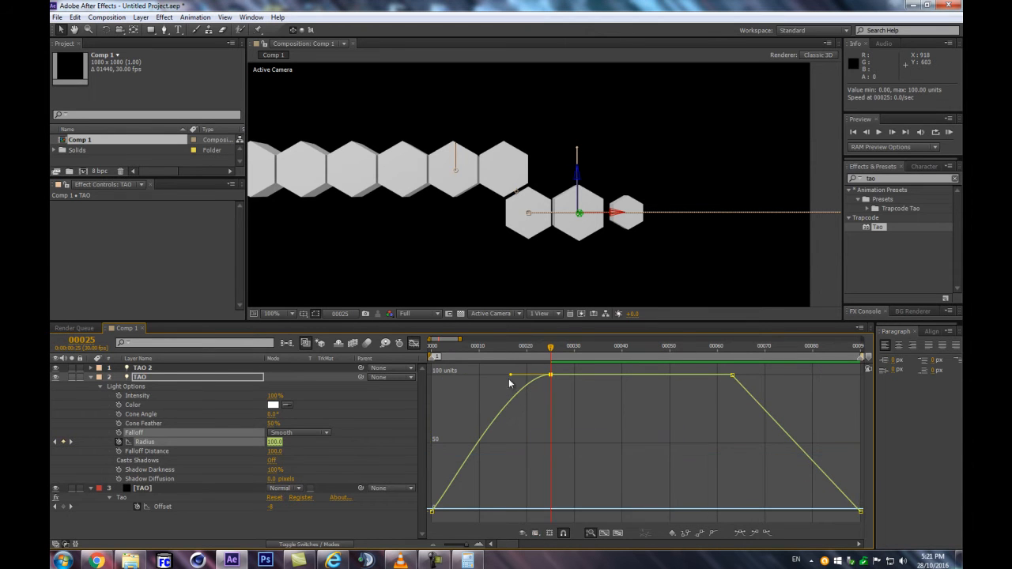
Apply Easy Ease to the TAO light's first Radius keyframe, at frame 0
{"action": "key", "text": "space"}
{"action": "left_click_drag", "start_coordinate": [466, 346], "coordinate": [476, 346]}
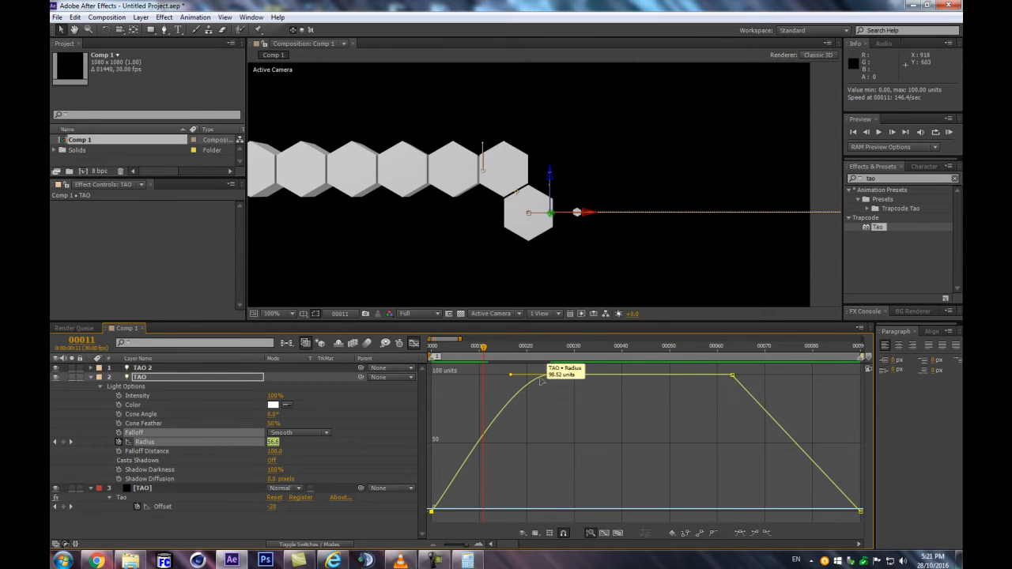
{"action": "left_click_drag", "start_coordinate": [510, 348], "coordinate": [551, 350]}
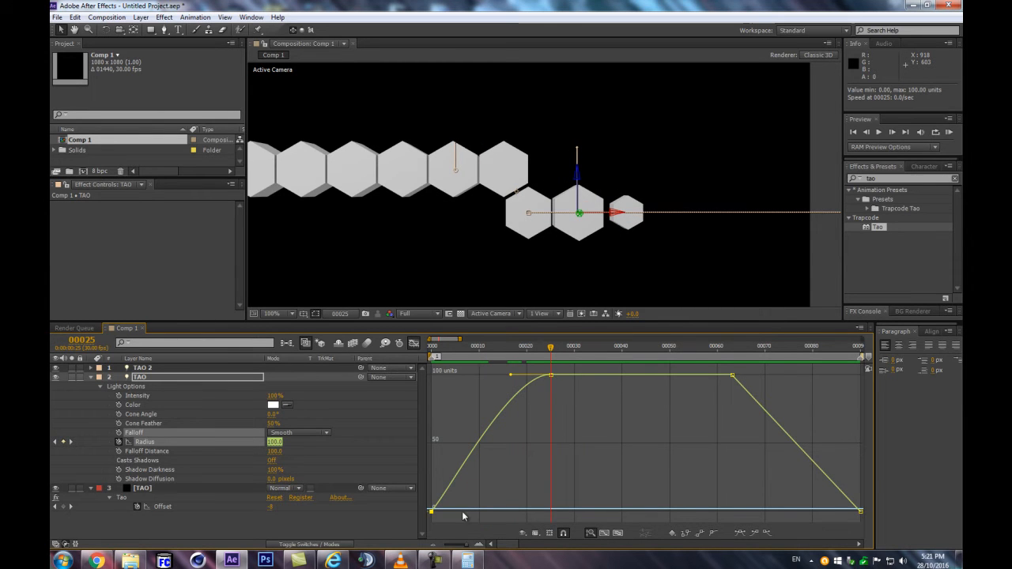
{"action": "left_click", "coordinate": [742, 534]}
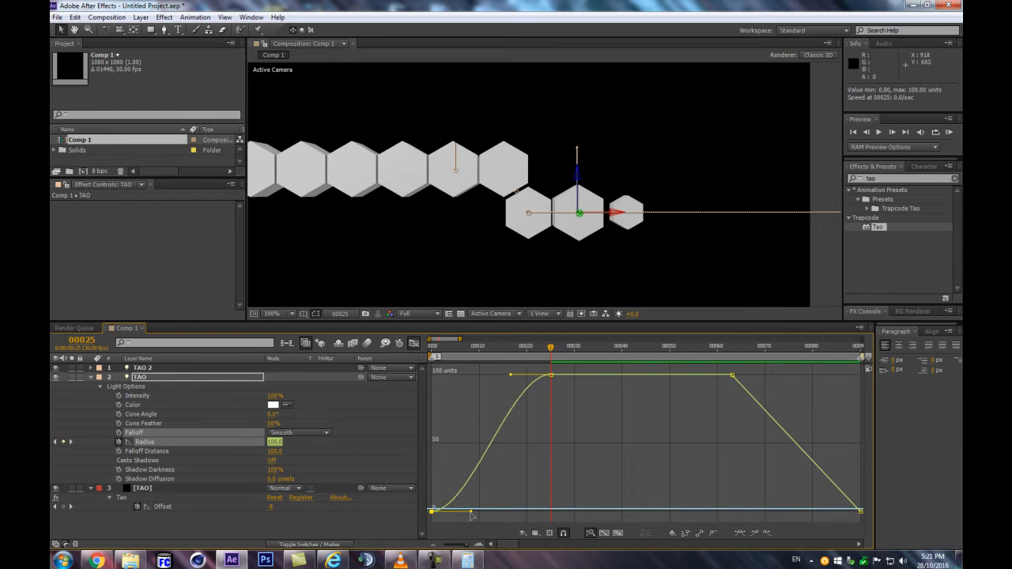
Reshape the Radius curve's handles so it rises almost vertically from frame 0 and levels off gradually toward frame 25
{"action": "left_click_drag", "start_coordinate": [470, 508], "coordinate": [464, 443]}
{"action": "mouse_move", "coordinate": [432, 515]}
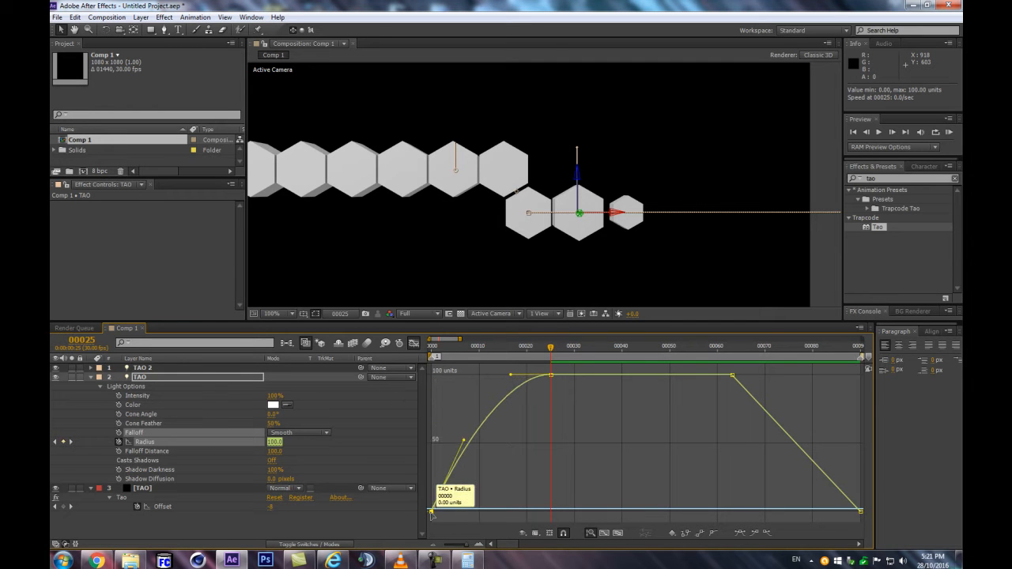
{"action": "left_click_drag", "start_coordinate": [432, 514], "coordinate": [459, 430]}
{"action": "left_click_drag", "start_coordinate": [432, 375], "coordinate": [382, 385]}
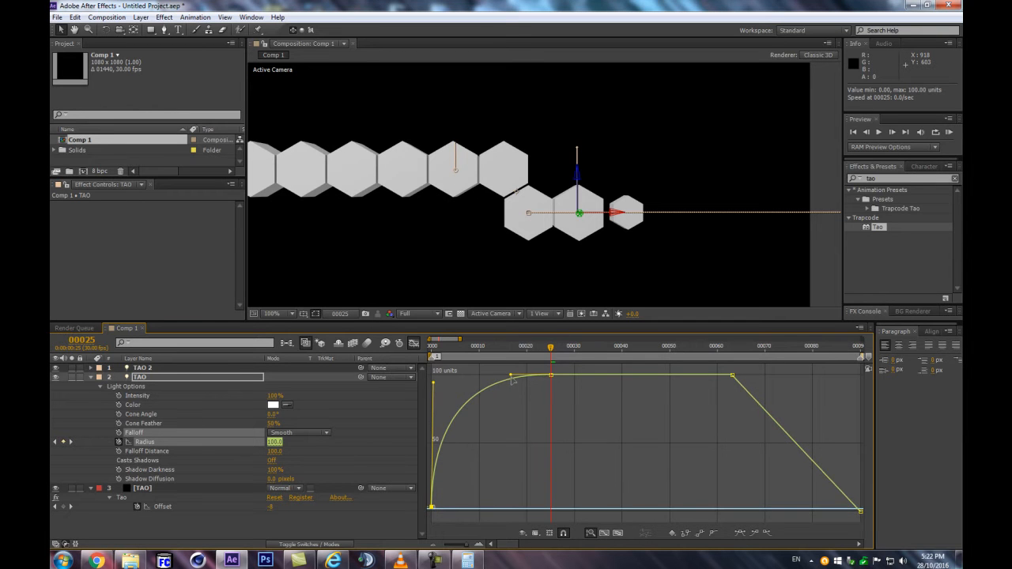
{"action": "left_click_drag", "start_coordinate": [512, 378], "coordinate": [495, 379]}
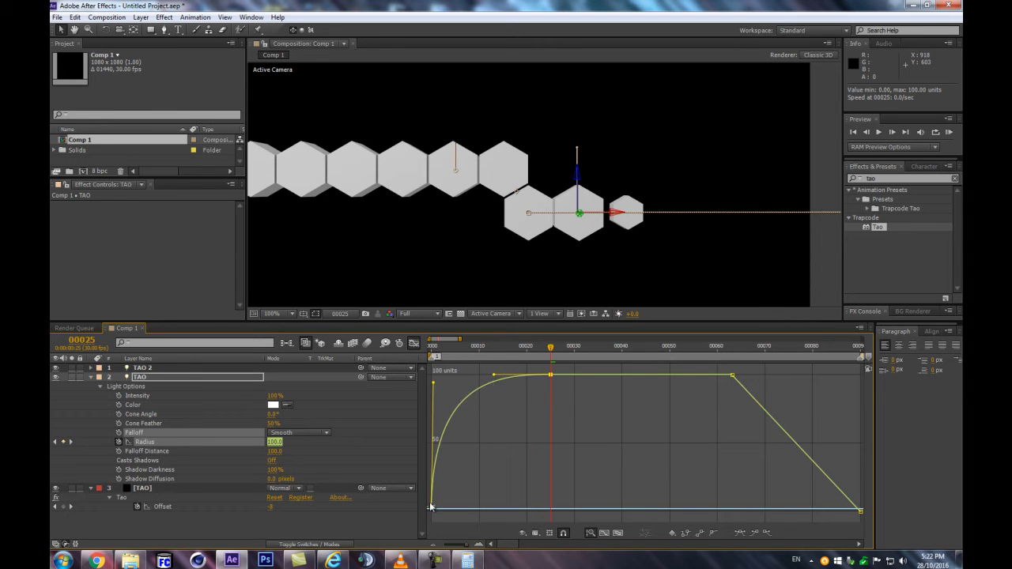
Switch to the Radius speed graph and preview the work area to examine the hexagons' eased growth
{"action": "left_click", "coordinate": [537, 534]}
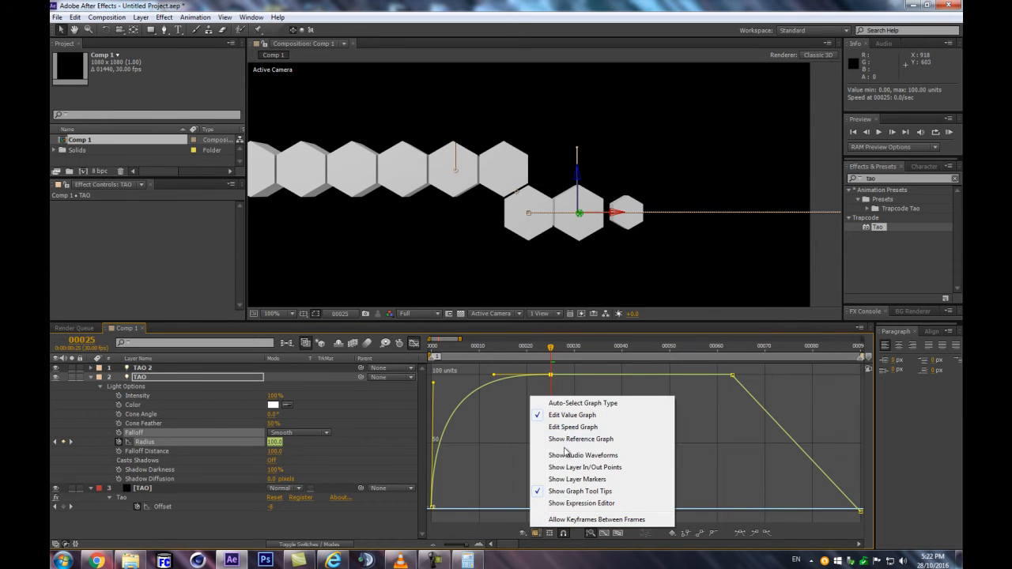
{"action": "left_click", "coordinate": [560, 431]}
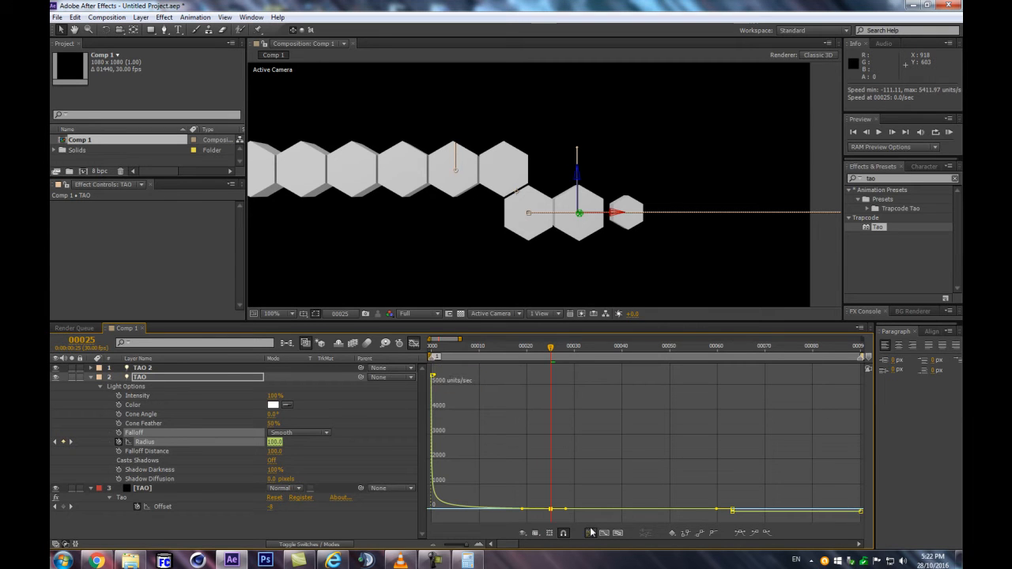
{"action": "key", "text": "KP_0"}
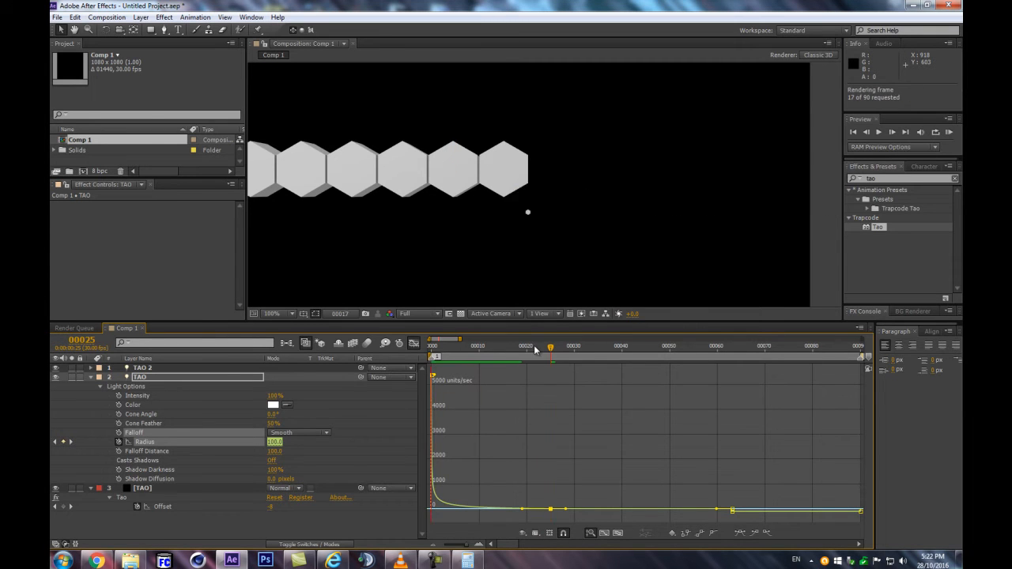
{"action": "key", "text": "space"}
{"action": "left_click_drag", "start_coordinate": [444, 349], "coordinate": [493, 332]}
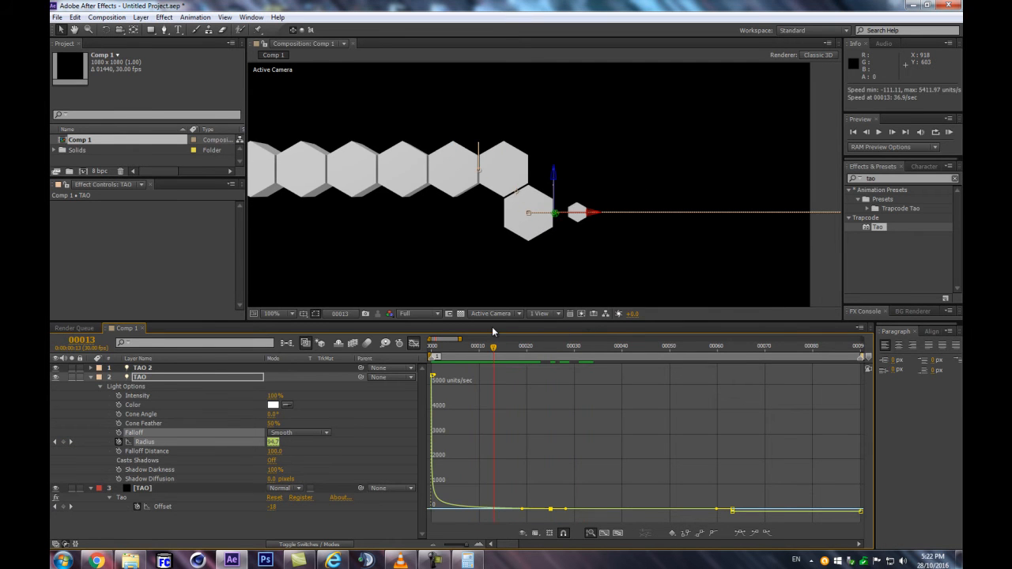
{"action": "key", "text": "KP_0"}
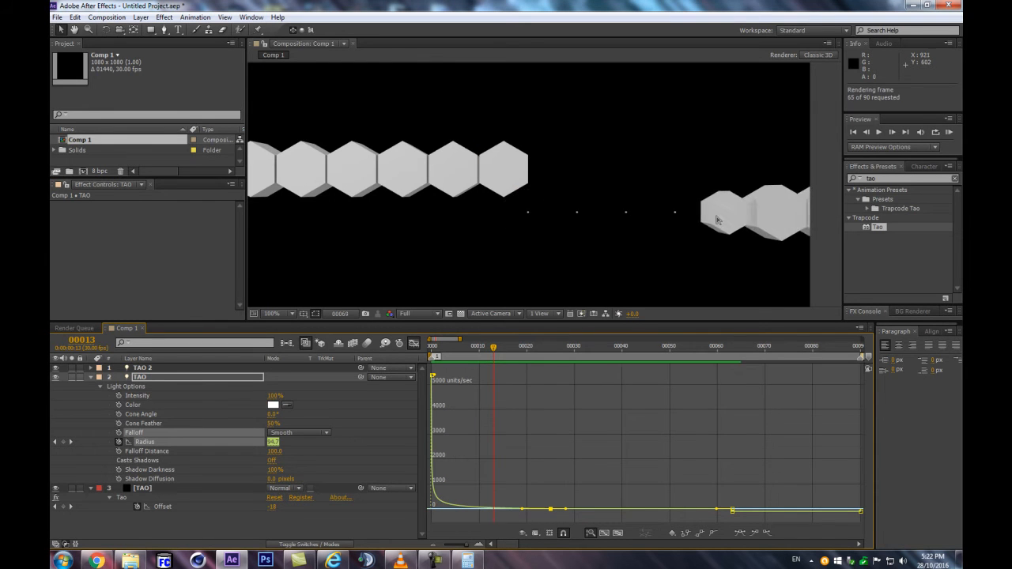
Return to the keyframe view of the timeline and examine the hexagon row from frame 13 to frame 57
{"action": "left_click", "coordinate": [413, 343]}
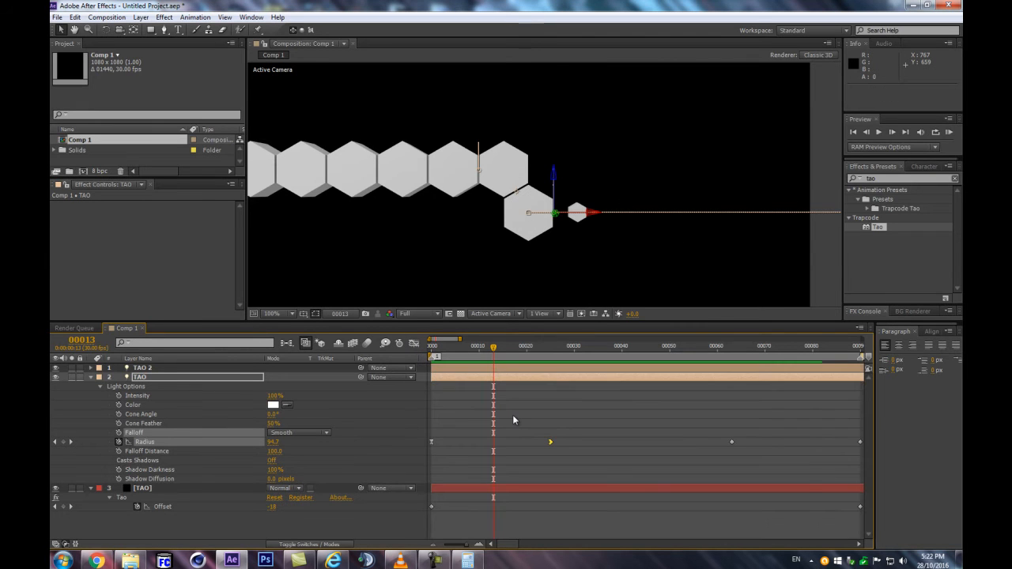
{"action": "key", "text": "minus"}
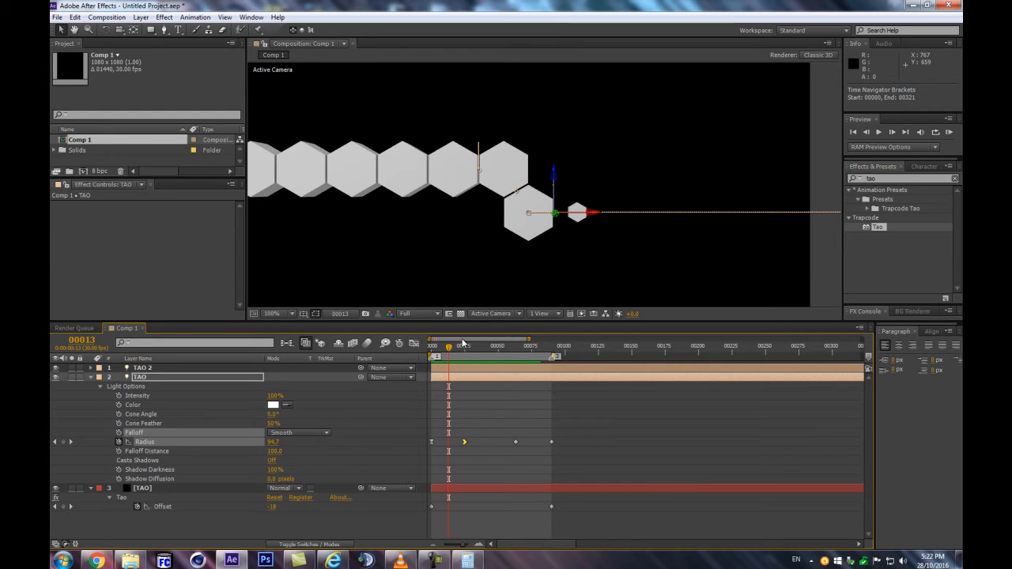
{"action": "left_click_drag", "start_coordinate": [446, 352], "coordinate": [460, 353]}
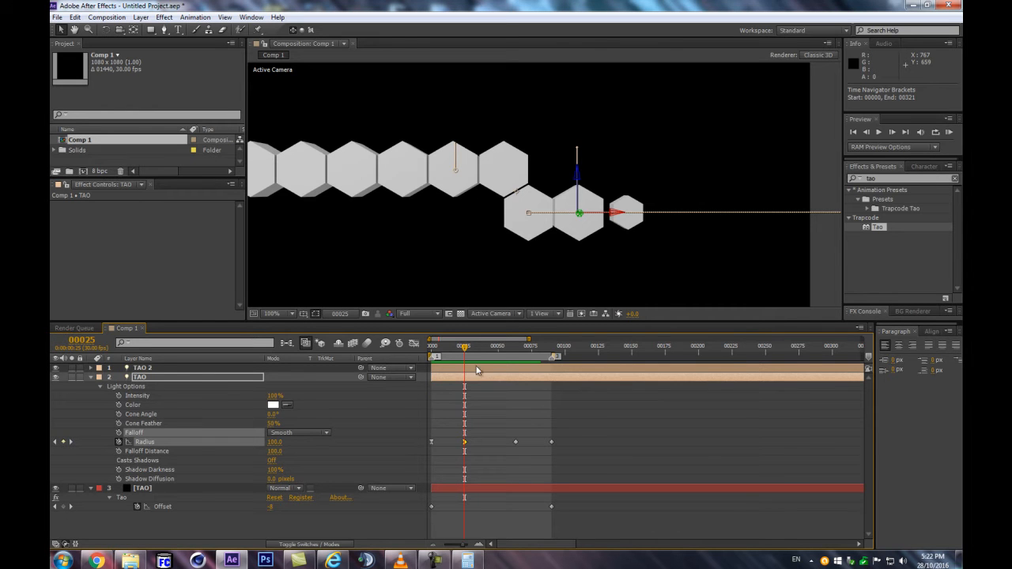
{"action": "left_click_drag", "start_coordinate": [483, 351], "coordinate": [508, 363]}
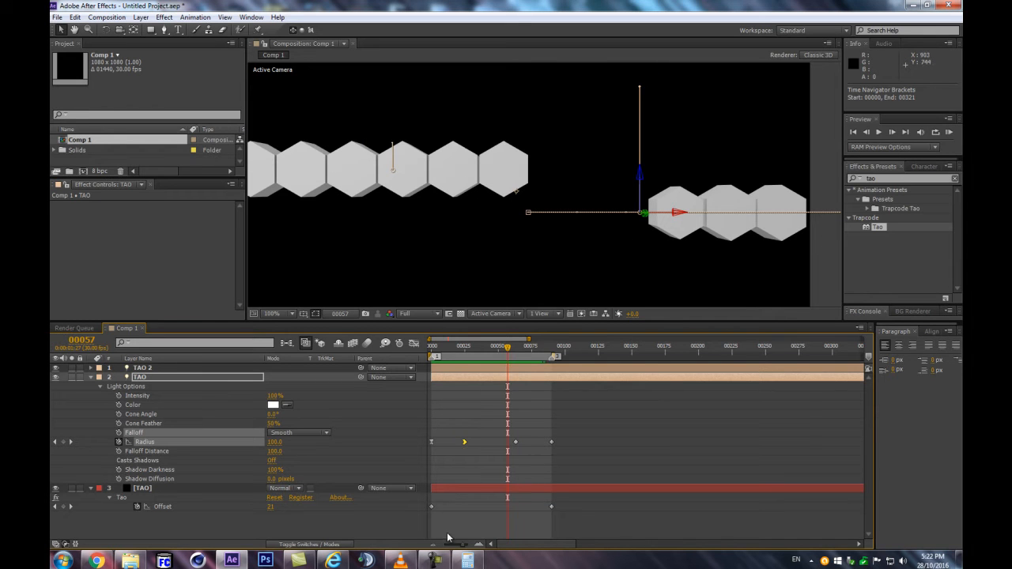
Time-reverse Tao's two Offset keyframes
{"action": "left_click_drag", "start_coordinate": [451, 353], "coordinate": [432, 352]}
{"action": "left_click", "coordinate": [411, 507]}
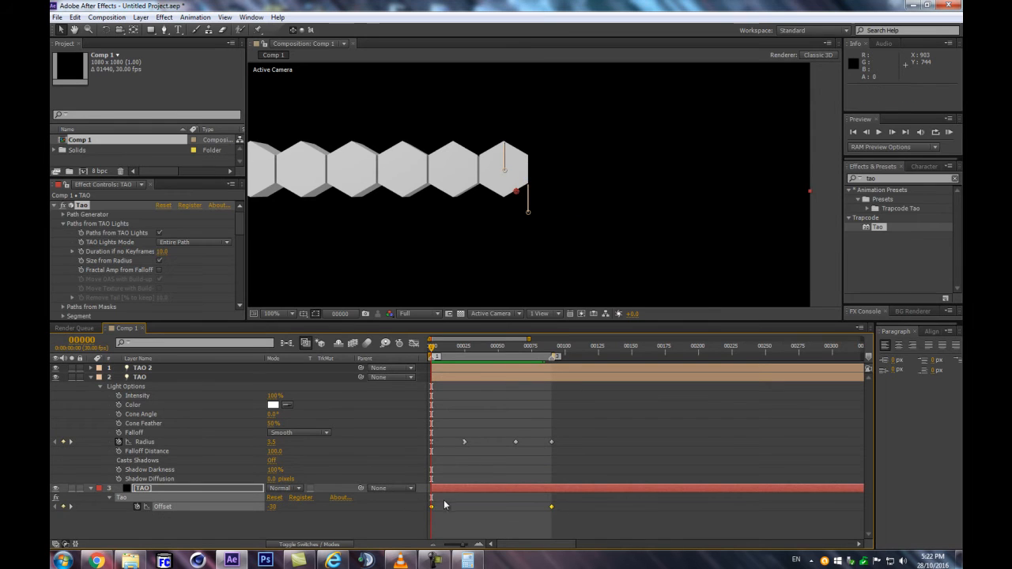
{"action": "right_click", "coordinate": [431, 507]}
{"action": "mouse_move", "coordinate": [474, 500]}
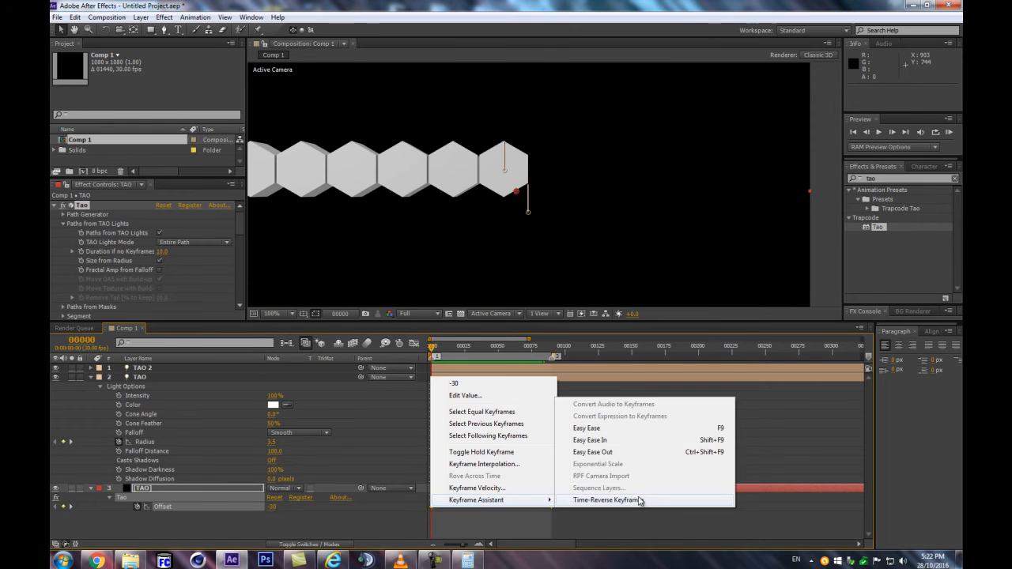
{"action": "left_click", "coordinate": [627, 501]}
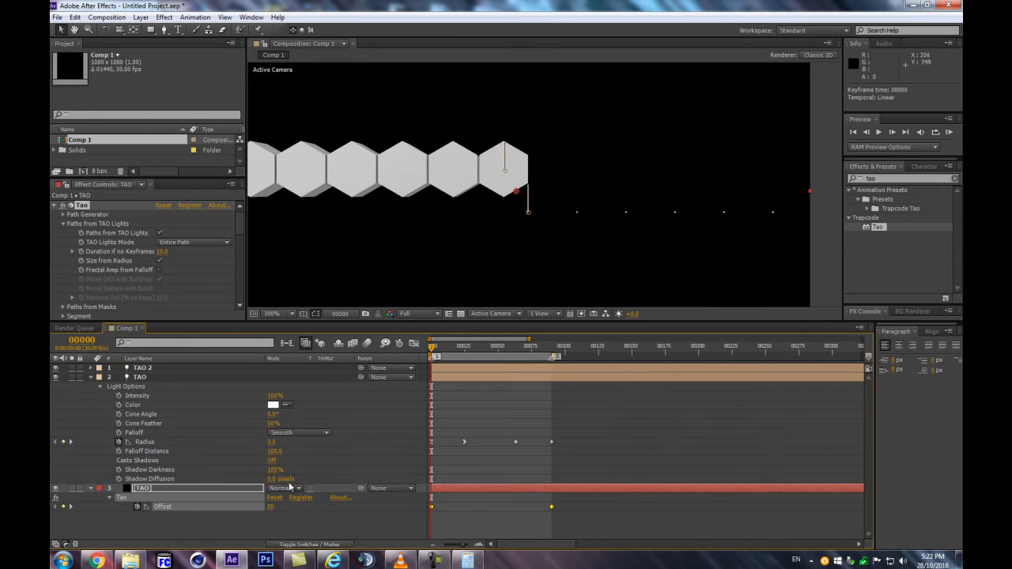
Set the TAO 2 light's Radius to 0 and collapse its properties
{"action": "left_click", "coordinate": [139, 370]}
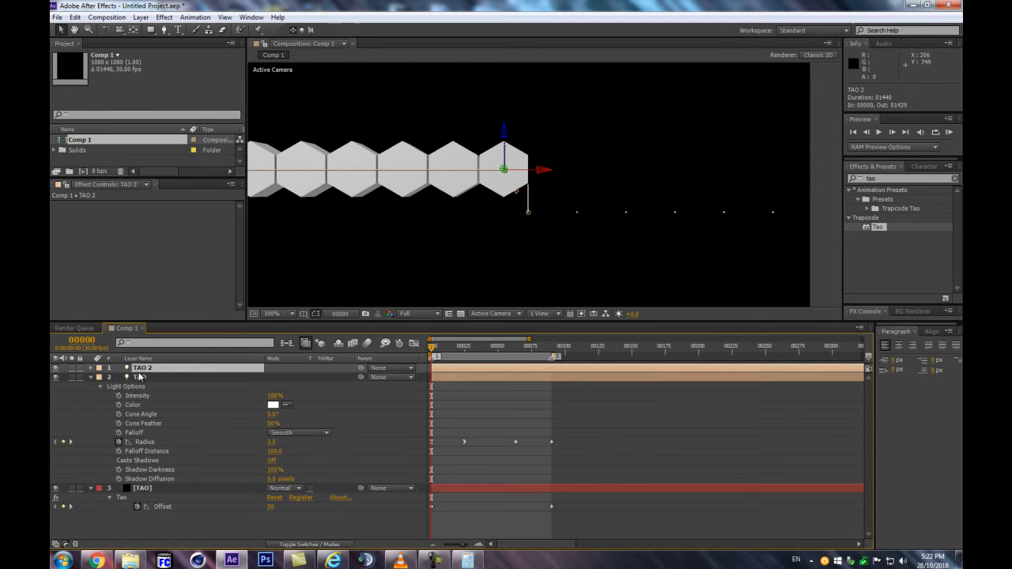
{"action": "key", "text": "a"}
{"action": "key", "text": "a"}
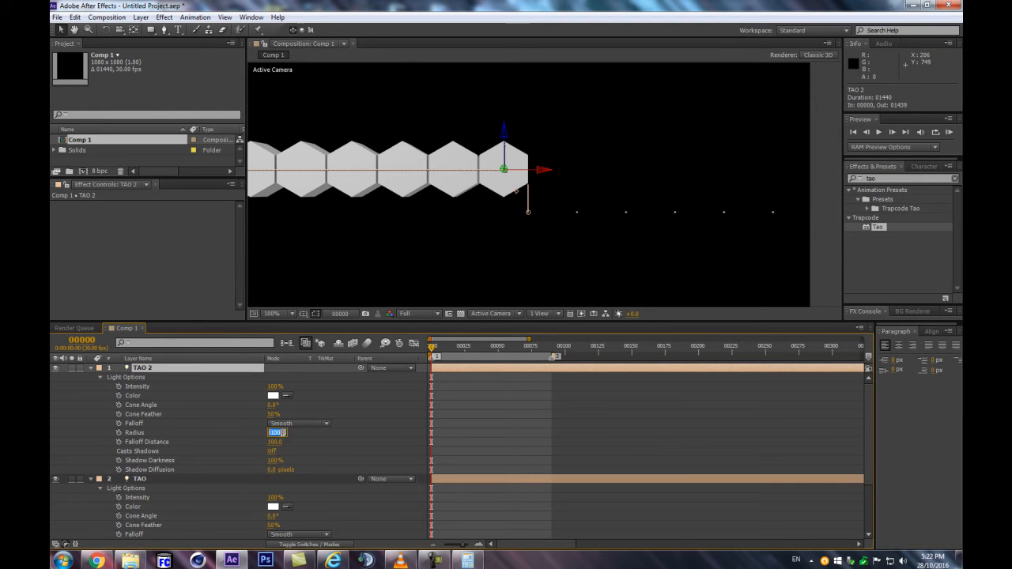
{"action": "type", "text": "0"}
{"action": "key", "text": "Return"}
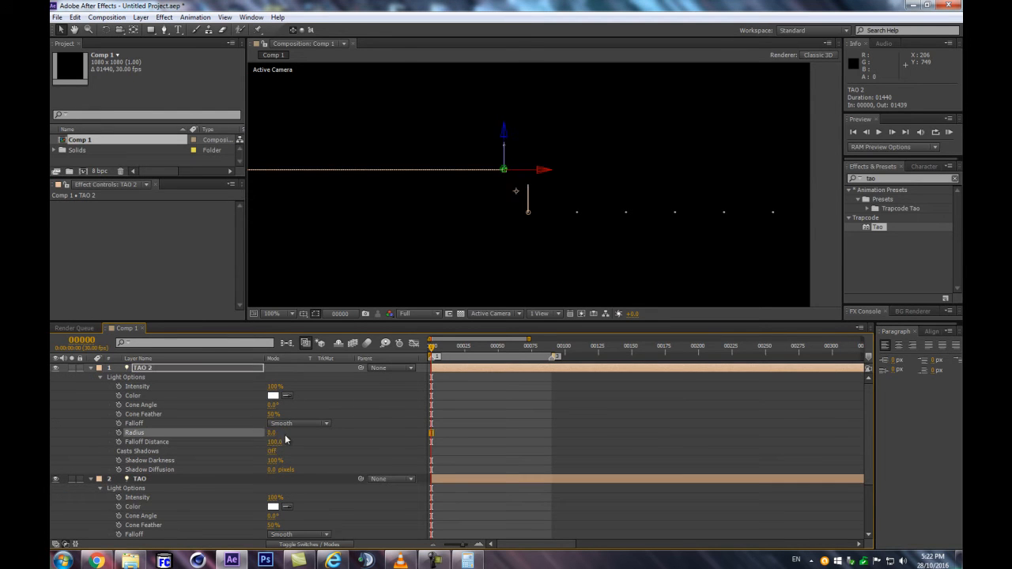
{"action": "left_click", "coordinate": [90, 369]}
Set the TAO light's Radius keyframe at frame 0 to 0
{"action": "left_click", "coordinate": [222, 515]}
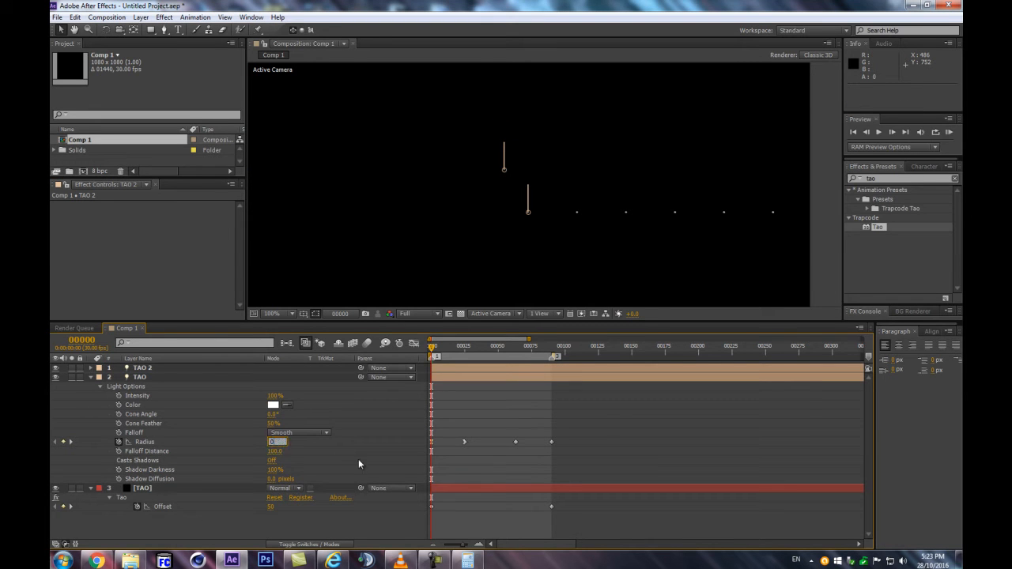
{"action": "type", "text": "0"}
{"action": "key", "text": "Return"}
{"action": "left_click", "coordinate": [382, 505]}
Preview the work area and scrub to frame 51 to examine the hexagon row with the reversed Offset
{"action": "left_click_drag", "start_coordinate": [434, 353], "coordinate": [459, 353]}
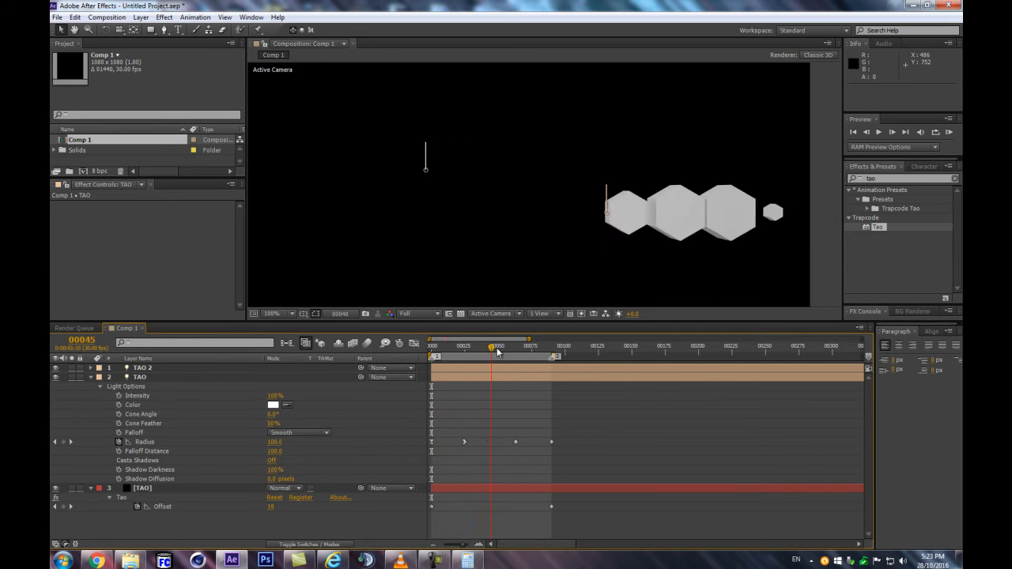
{"action": "key", "text": "KP_0"}
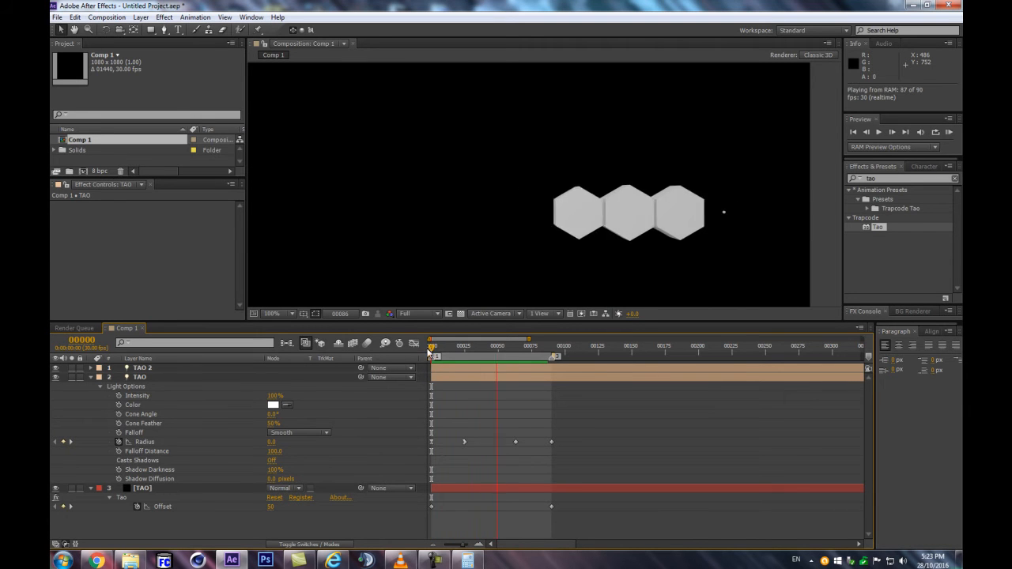
{"action": "left_click_drag", "start_coordinate": [431, 349], "coordinate": [499, 345]}
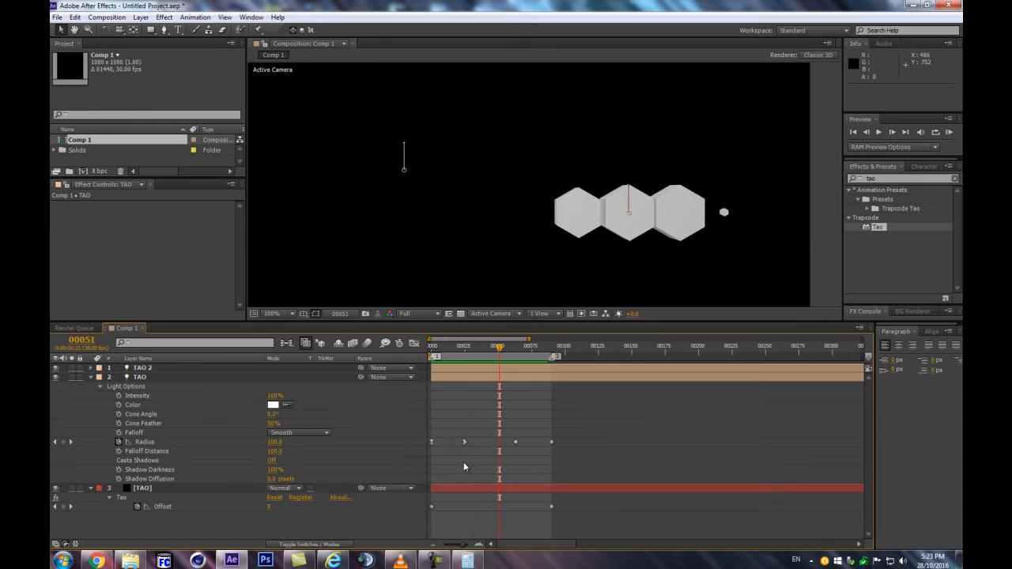
Time-reverse the TAO light's two Position keyframes so its path runs in the opposite direction
{"action": "left_click_drag", "start_coordinate": [431, 347], "coordinate": [452, 348]}
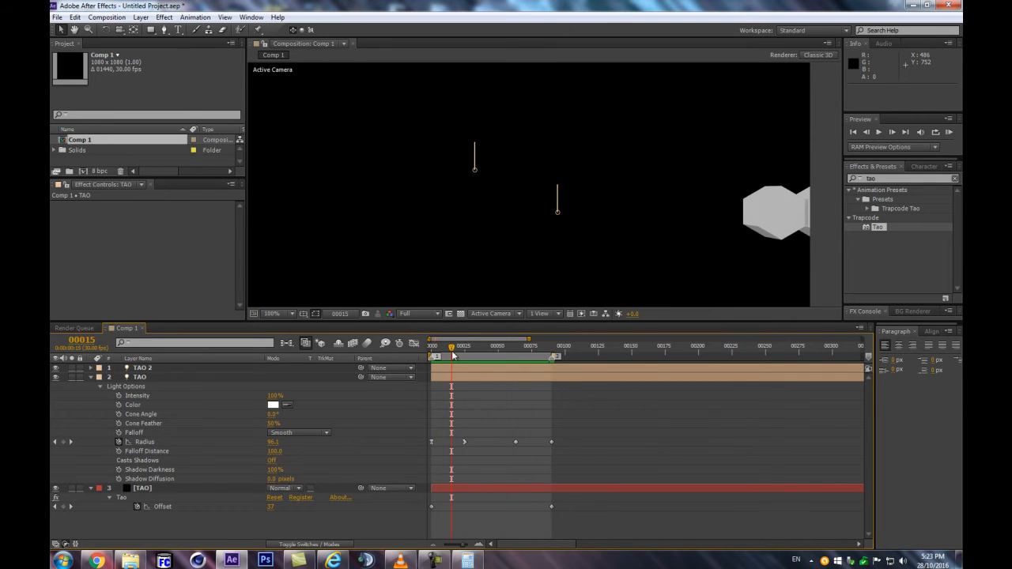
{"action": "key", "text": "Home"}
{"action": "left_click", "coordinate": [513, 379]}
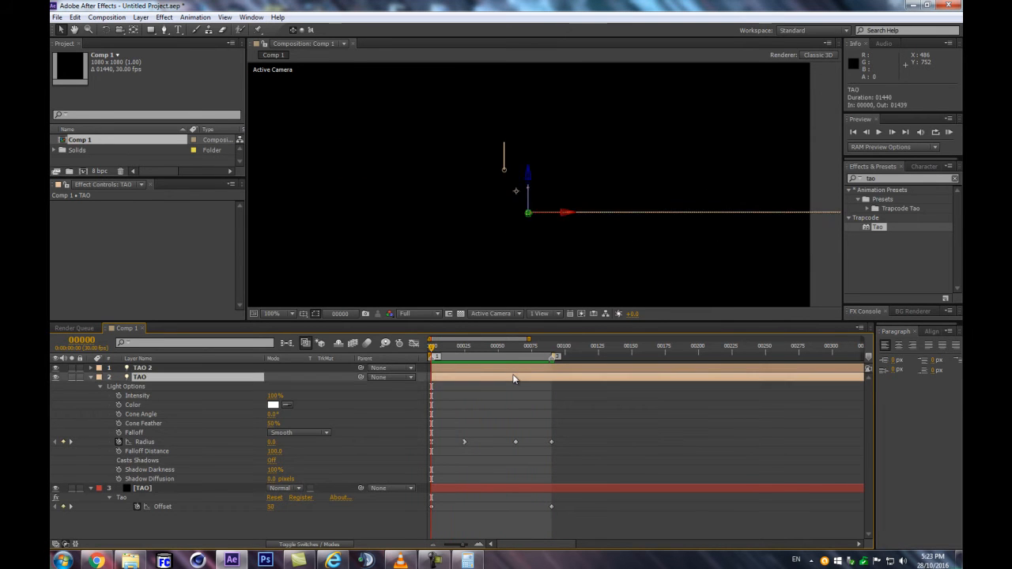
{"action": "key", "text": "u"}
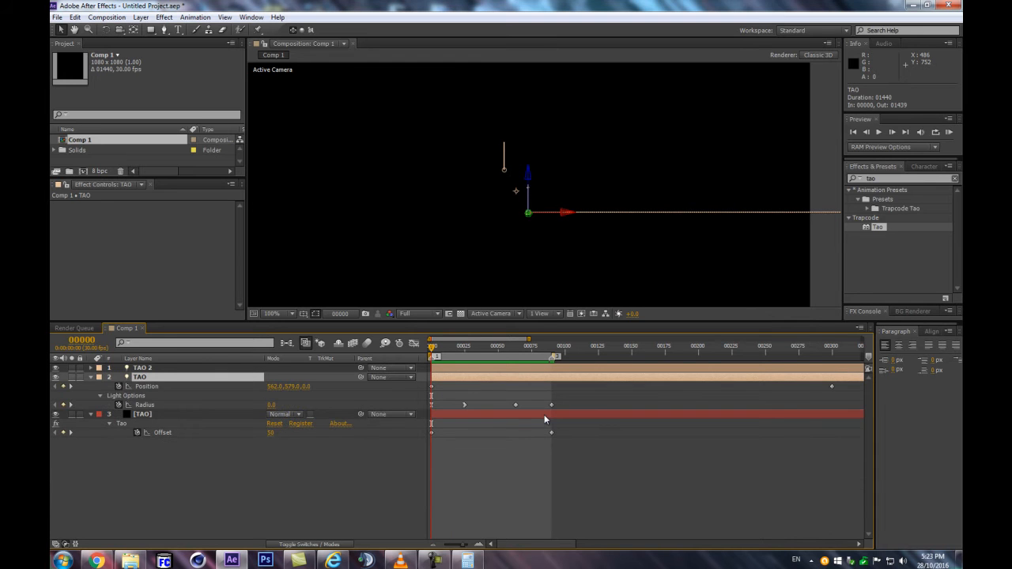
{"action": "key", "text": "u"}
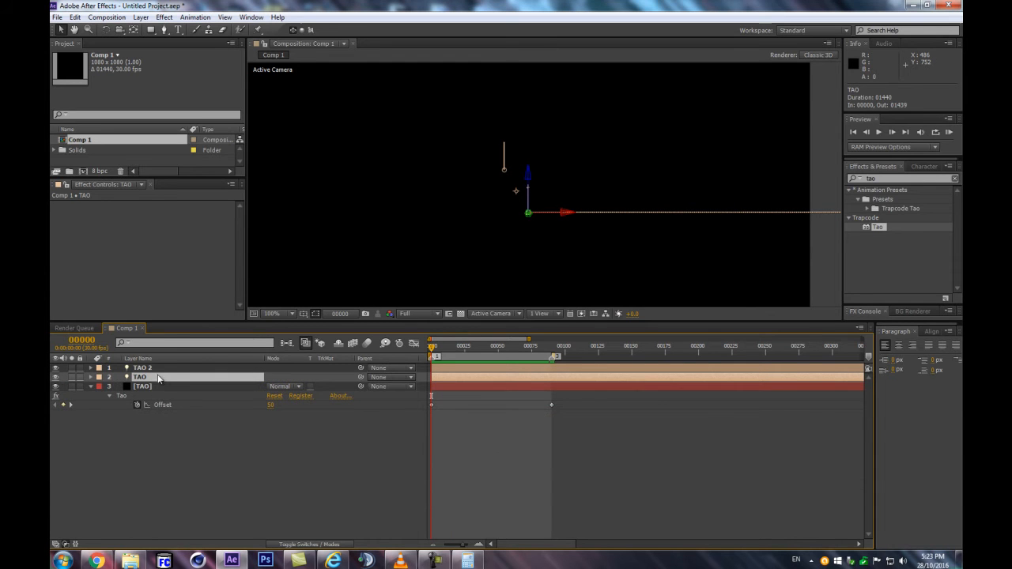
{"action": "key", "text": "p"}
{"action": "left_click", "coordinate": [831, 385]}
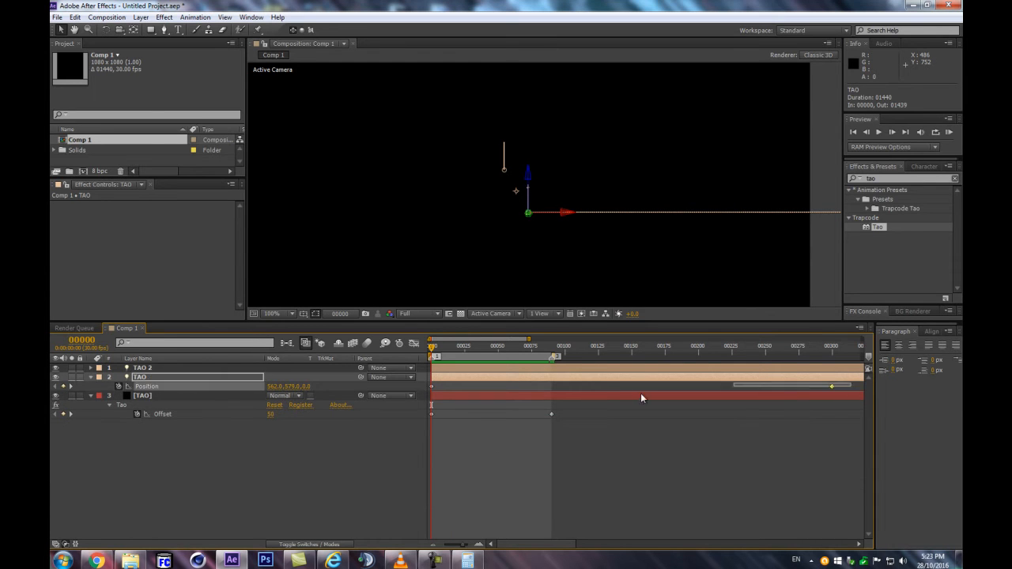
{"action": "right_click", "coordinate": [431, 387]}
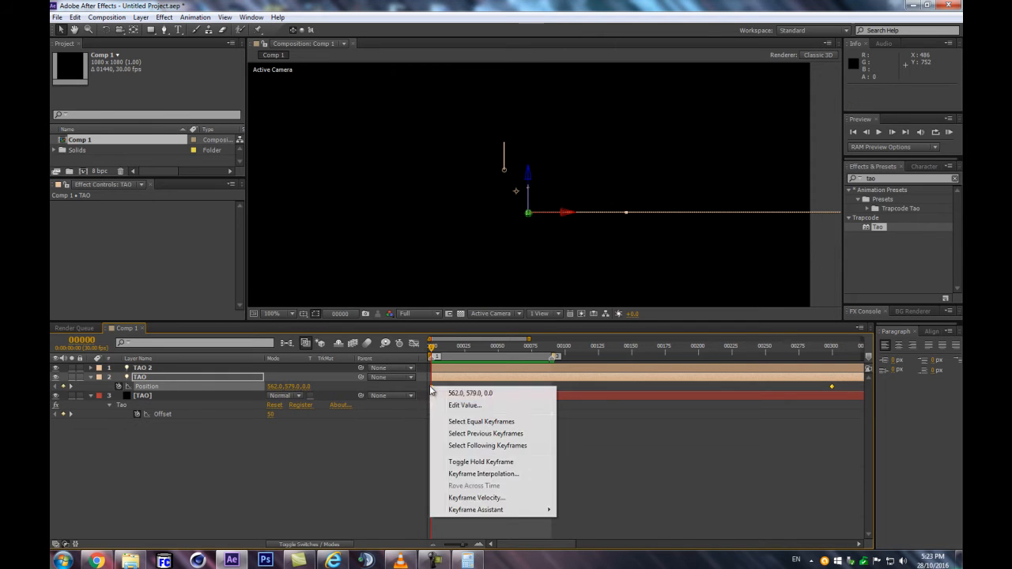
{"action": "mouse_move", "coordinate": [498, 513]}
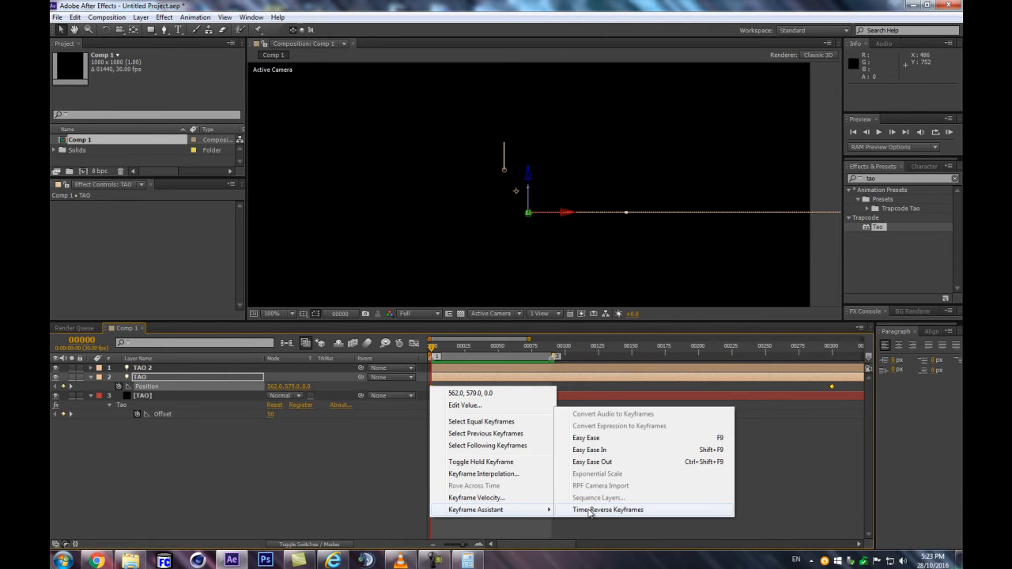
{"action": "left_click", "coordinate": [588, 510]}
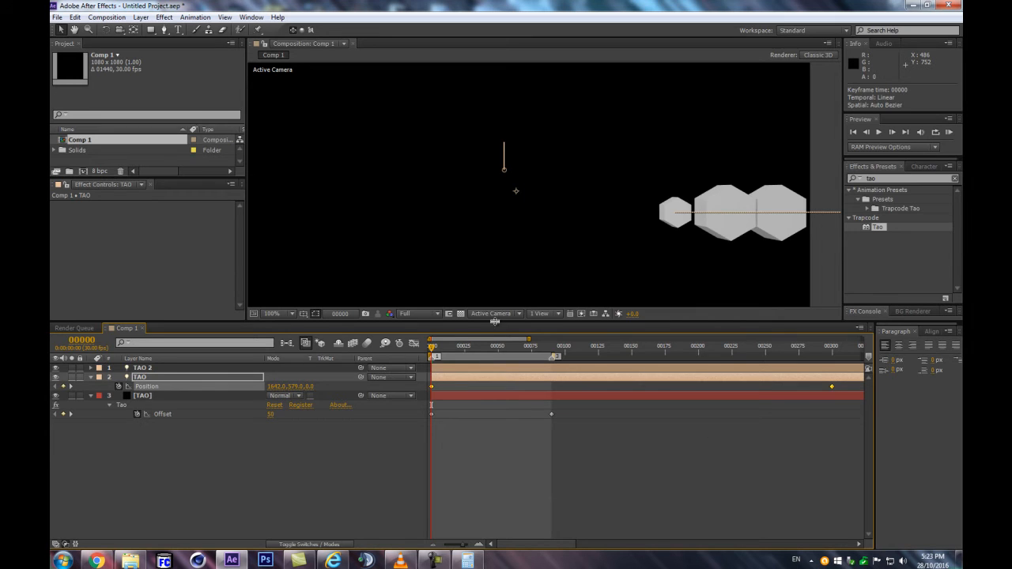
{"action": "mouse_move", "coordinate": [433, 355]}
{"action": "left_mouse_down"}
{"action": "mouse_move", "coordinate": [464, 355]}
{"action": "mouse_move", "coordinate": [419, 355]}
{"action": "left_mouse_up"}
{"action": "left_click", "coordinate": [360, 444]}
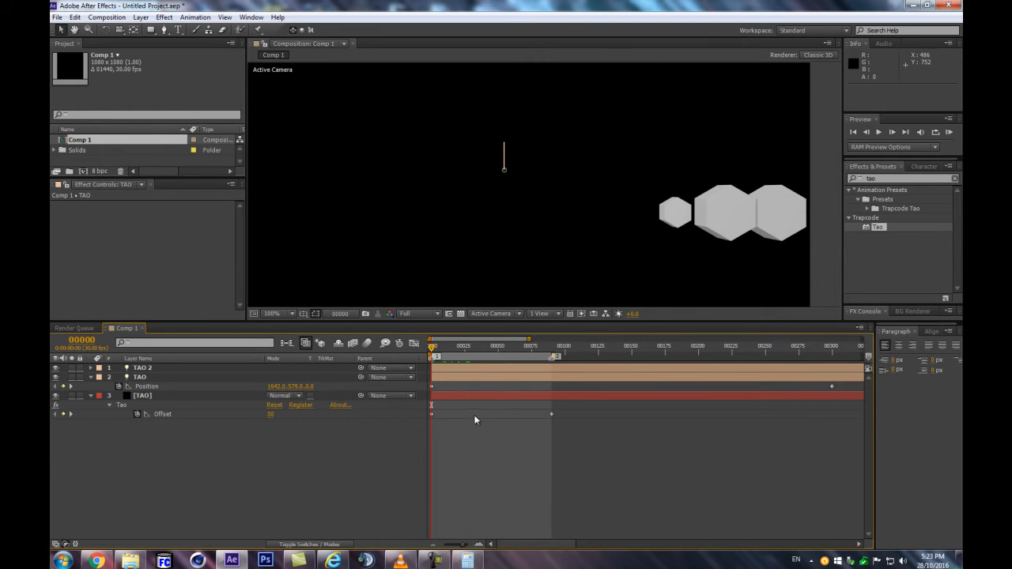
Raise Tao's Offset keyframe at frame 90 and preview the hexagon row's movement
{"action": "left_click_drag", "start_coordinate": [273, 418], "coordinate": [297, 407]}
{"action": "left_click_drag", "start_coordinate": [431, 349], "coordinate": [558, 351]}
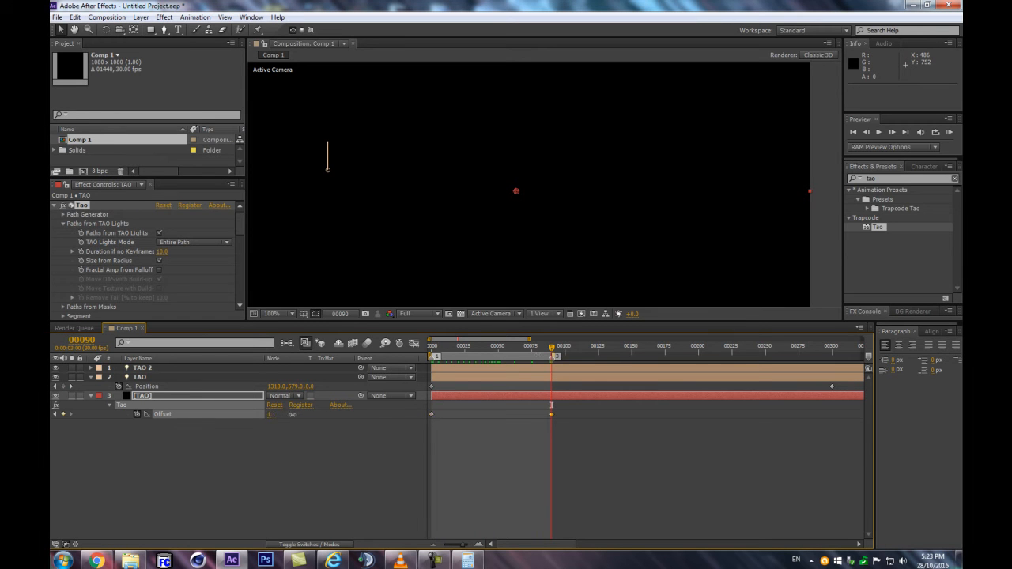
{"action": "left_click_drag", "start_coordinate": [308, 412], "coordinate": [299, 412]}
{"action": "key", "text": "KP_0"}
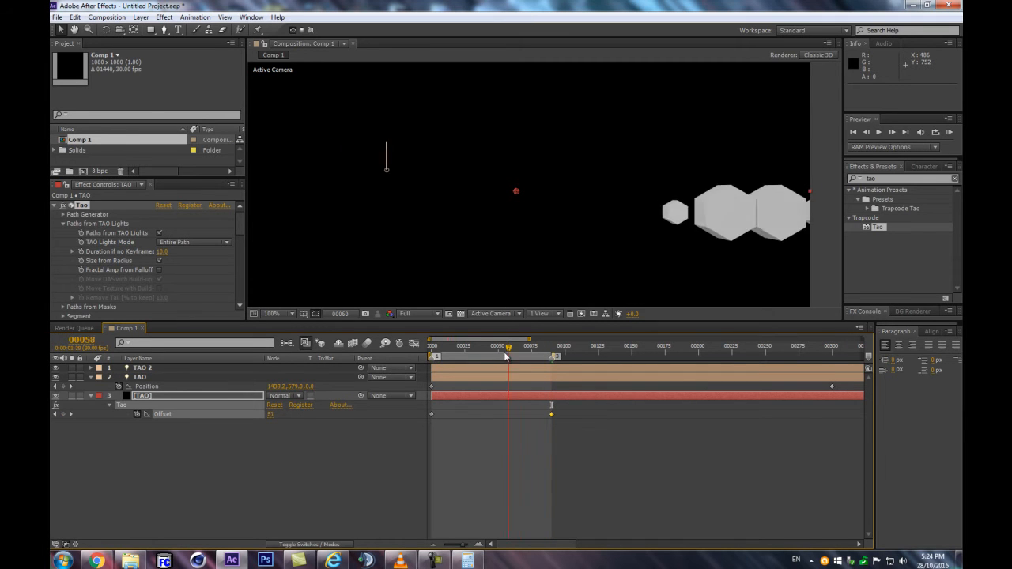
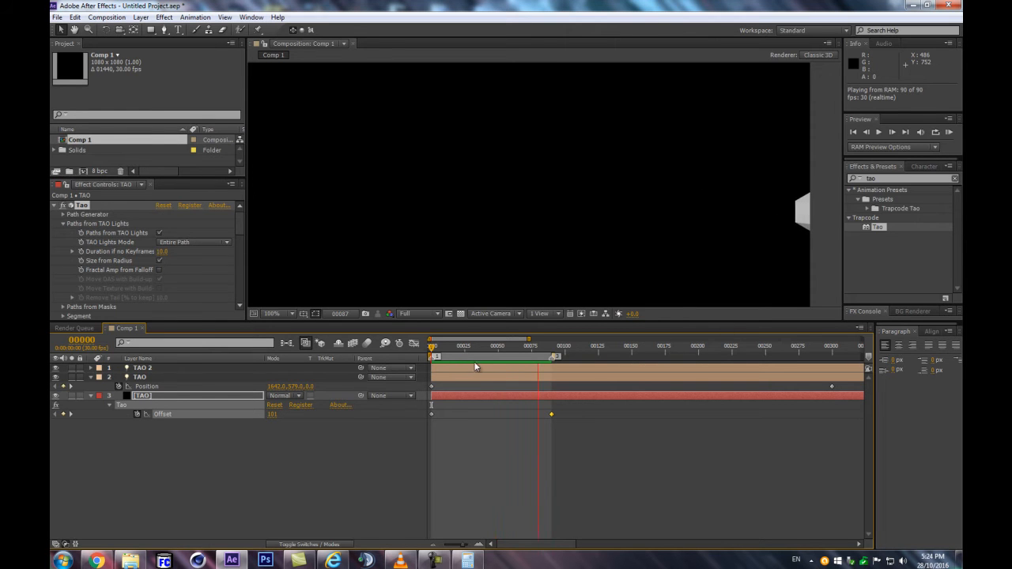
Preview the hexagon row and set the TAO 2 light's Radius to 100
{"action": "key", "text": "space"}
{"action": "left_click_drag", "start_coordinate": [434, 348], "coordinate": [455, 349]}
{"action": "key", "text": "KP_0"}
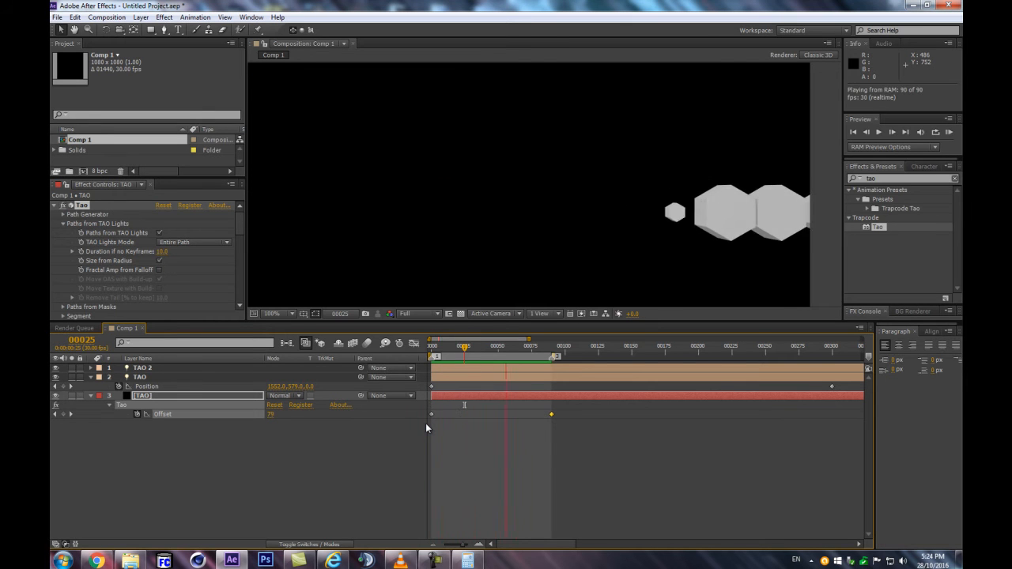
{"action": "left_click", "coordinate": [191, 367]}
{"action": "key", "text": "a"}
{"action": "key", "text": "a"}
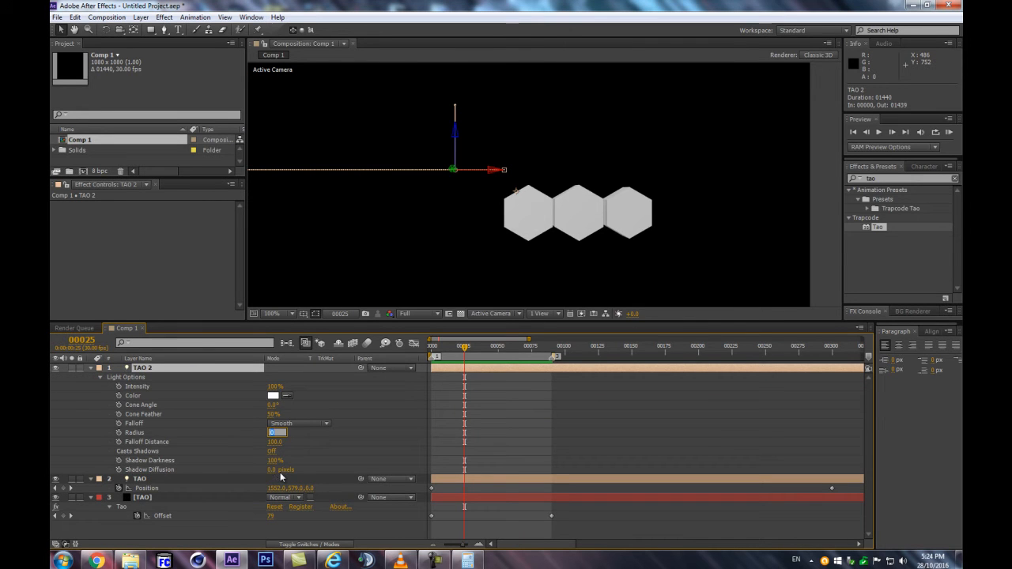
{"action": "type", "text": "00"}
{"action": "key", "text": "Return"}
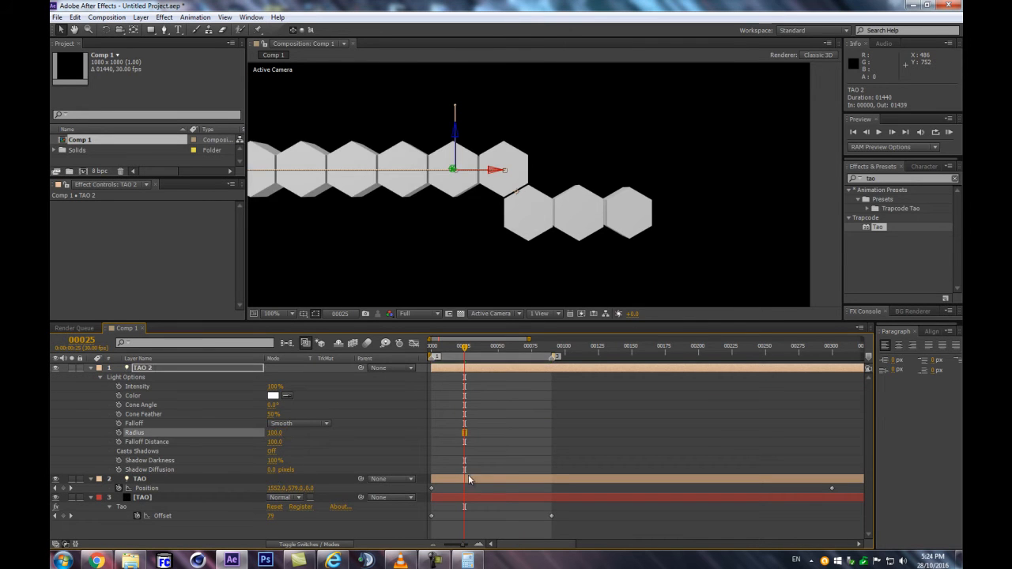
Return to frame 0 and reveal the TAO light's Light Options with its Radius keyframes
{"action": "key", "text": "Home"}
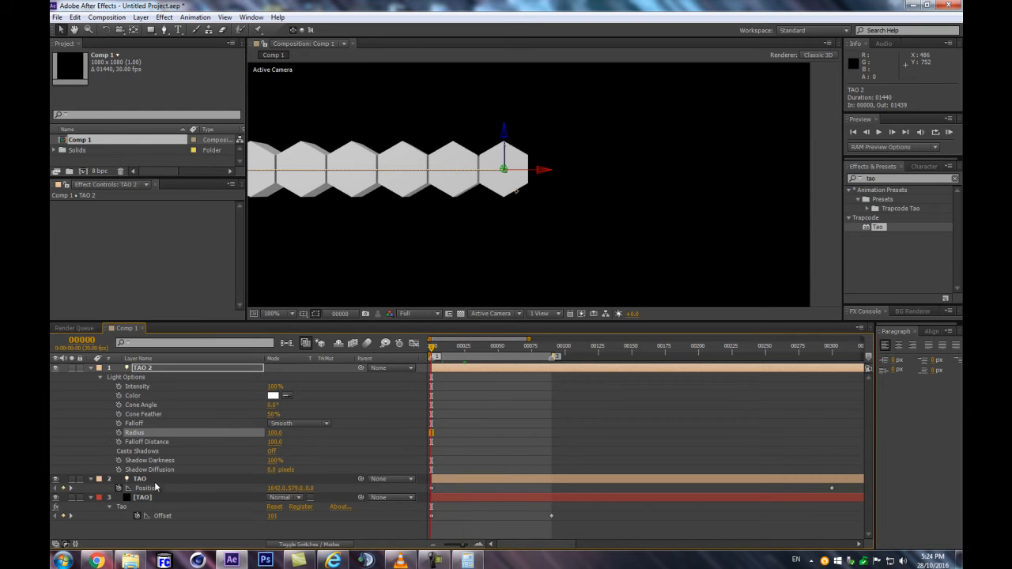
{"action": "left_click", "coordinate": [140, 479]}
{"action": "key", "text": "u"}
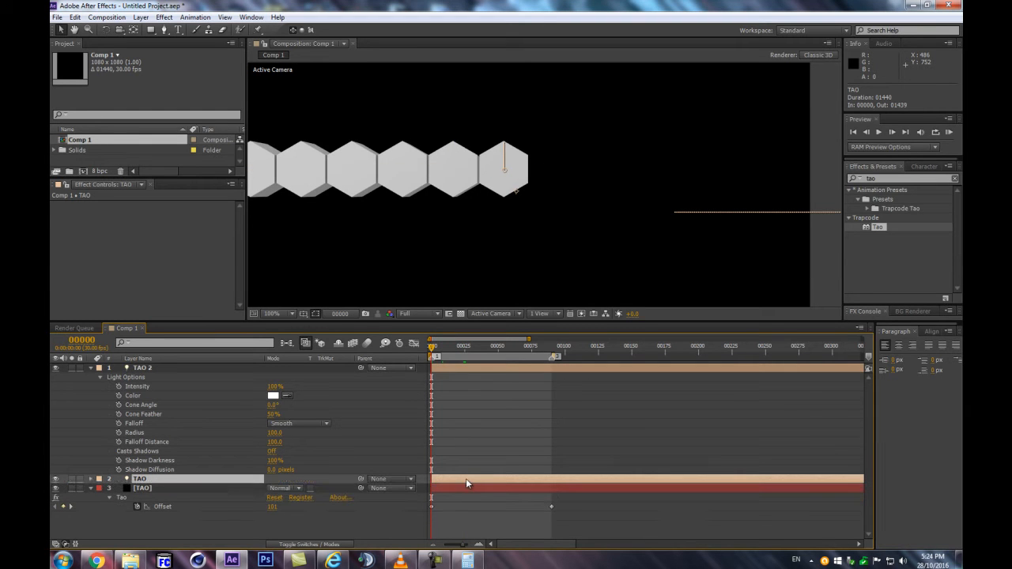
{"action": "key", "text": "u"}
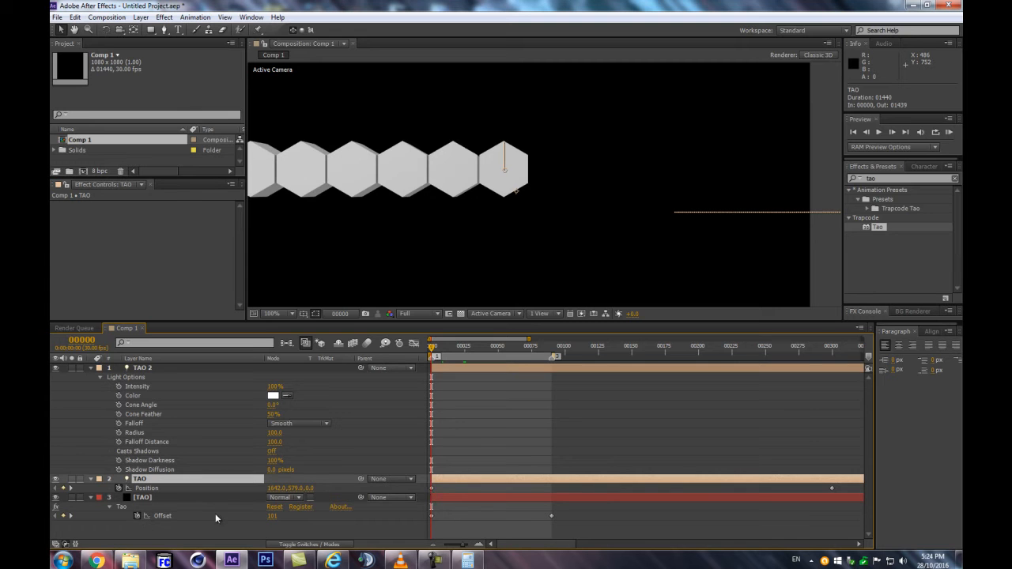
{"action": "key", "text": "u"}
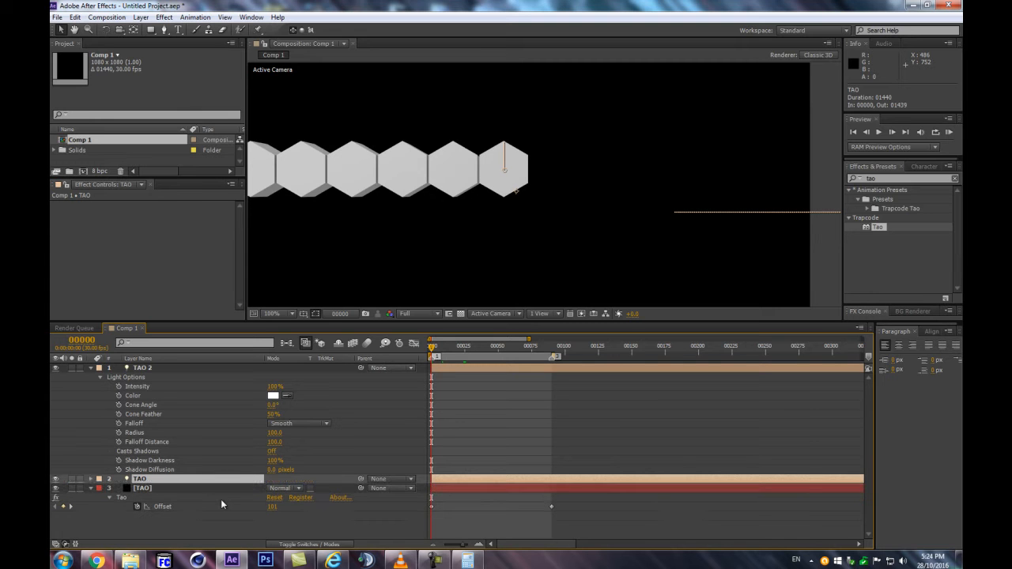
{"action": "key", "text": "a"}
{"action": "key", "text": "a"}
{"action": "scroll", "coordinate": [549, 472], "scroll_direction": "down", "scroll_amount": 6}
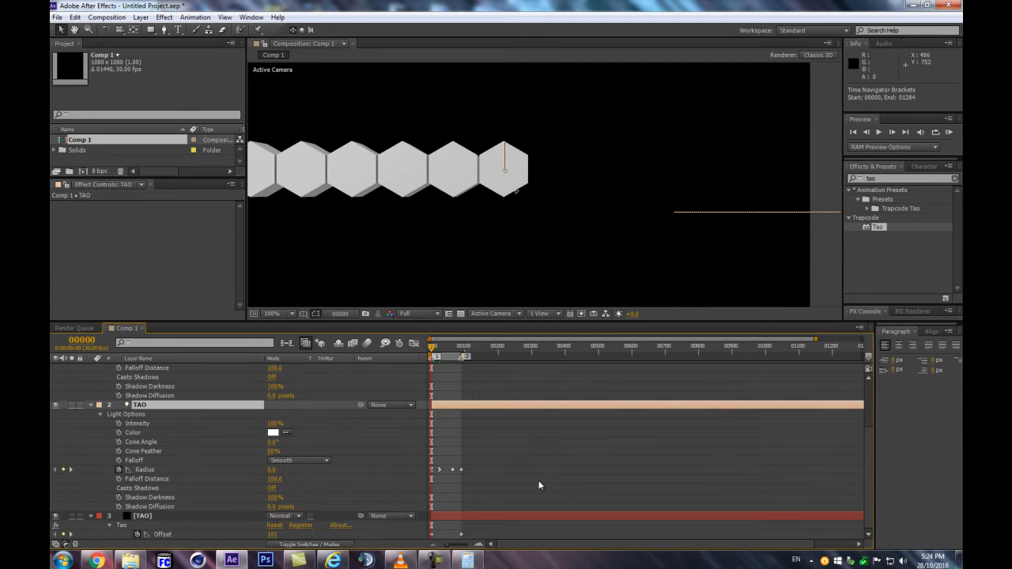
Try moving the TAO light's last two Radius keyframes so the earlier one sits at frame 166, and preview
{"action": "left_click_drag", "start_coordinate": [491, 462], "coordinate": [406, 474]}
{"action": "left_click_drag", "start_coordinate": [408, 473], "coordinate": [408, 472]}
{"action": "key", "text": "equal"}
{"action": "key", "text": "equal"}
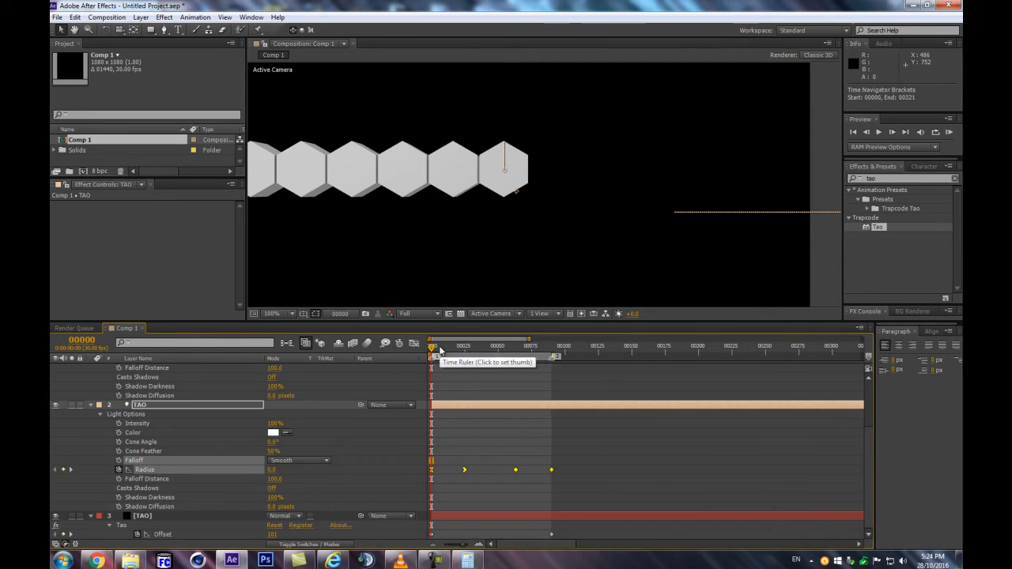
{"action": "left_click_drag", "start_coordinate": [433, 350], "coordinate": [550, 338]}
{"action": "key", "text": "minus"}
{"action": "key", "text": "minus"}
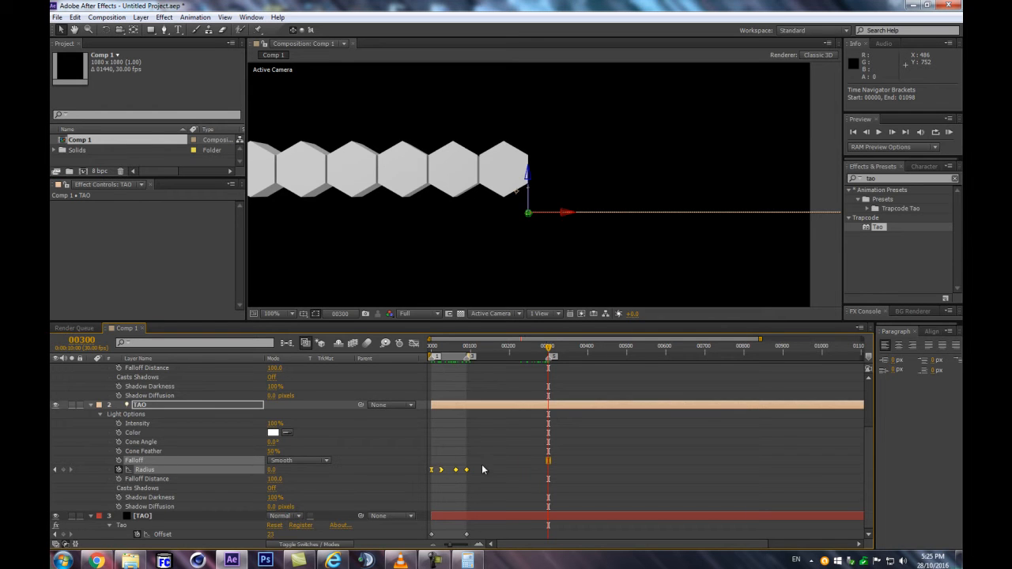
{"action": "left_click_drag", "start_coordinate": [477, 466], "coordinate": [451, 473]}
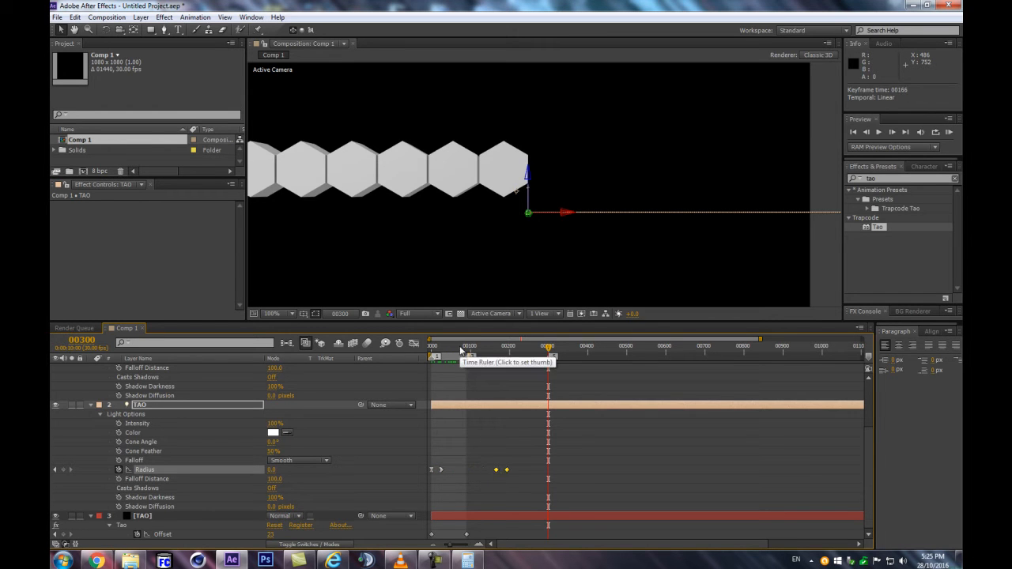
{"action": "left_click_drag", "start_coordinate": [431, 350], "coordinate": [462, 347]}
{"action": "key", "text": "KP_0"}
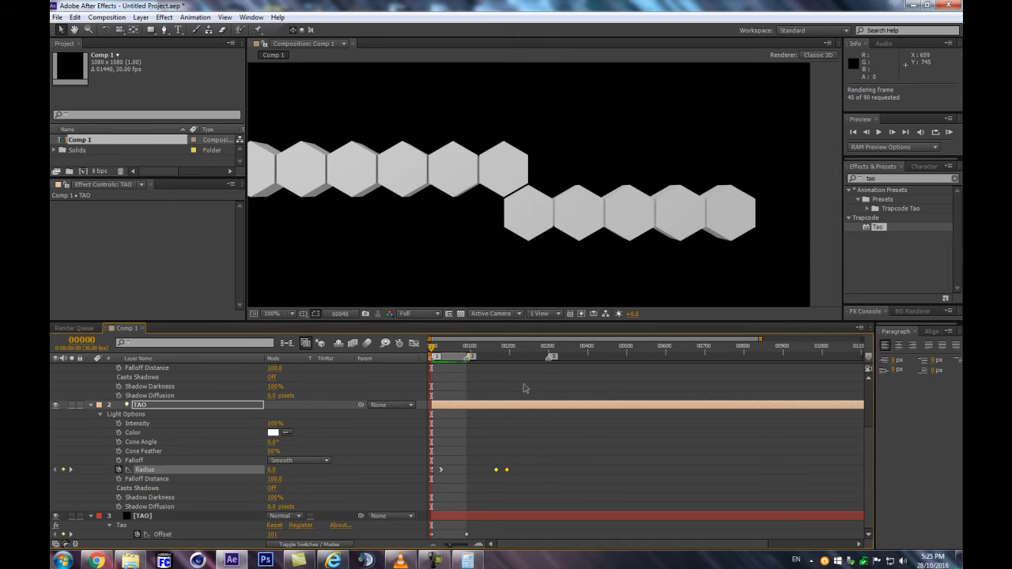
Shift the TAO light's last two Radius keyframes together so the final one sits at frame 300
{"action": "key", "text": "space"}
{"action": "left_click_drag", "start_coordinate": [509, 349], "coordinate": [557, 348]}
{"action": "left_click_drag", "start_coordinate": [509, 471], "coordinate": [512, 472]}
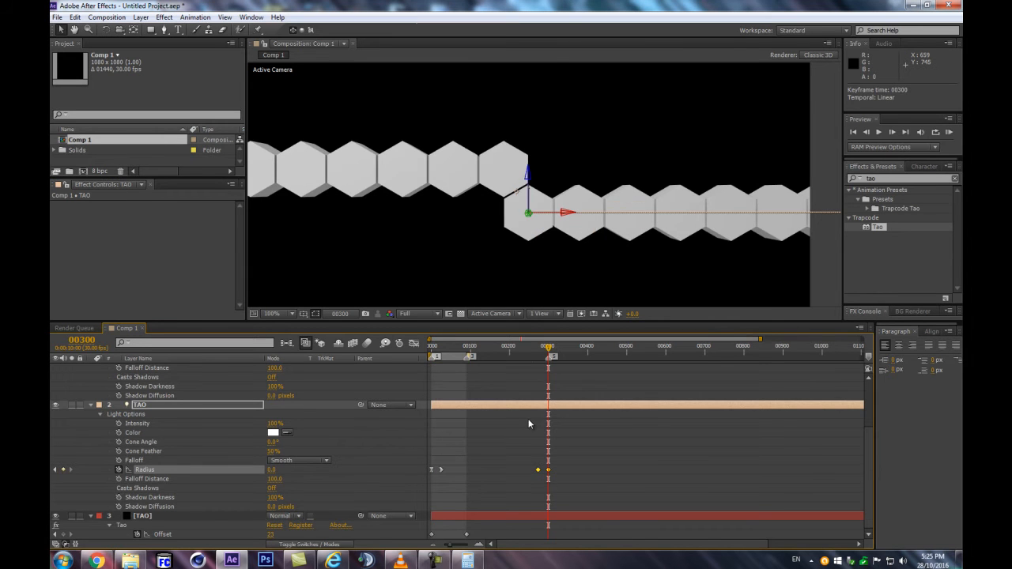
Set Tao's Offset keyframe at frame 90 to -50 and preview the hexagon row's movement
{"action": "left_click_drag", "start_coordinate": [473, 354], "coordinate": [552, 337]}
{"action": "left_click", "coordinate": [466, 347]}
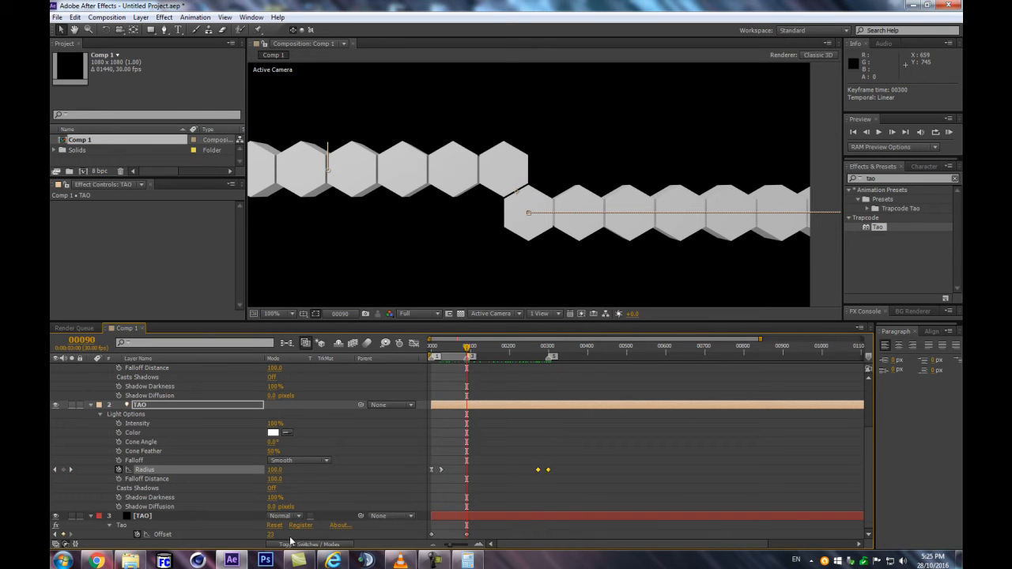
{"action": "key", "text": "F2"}
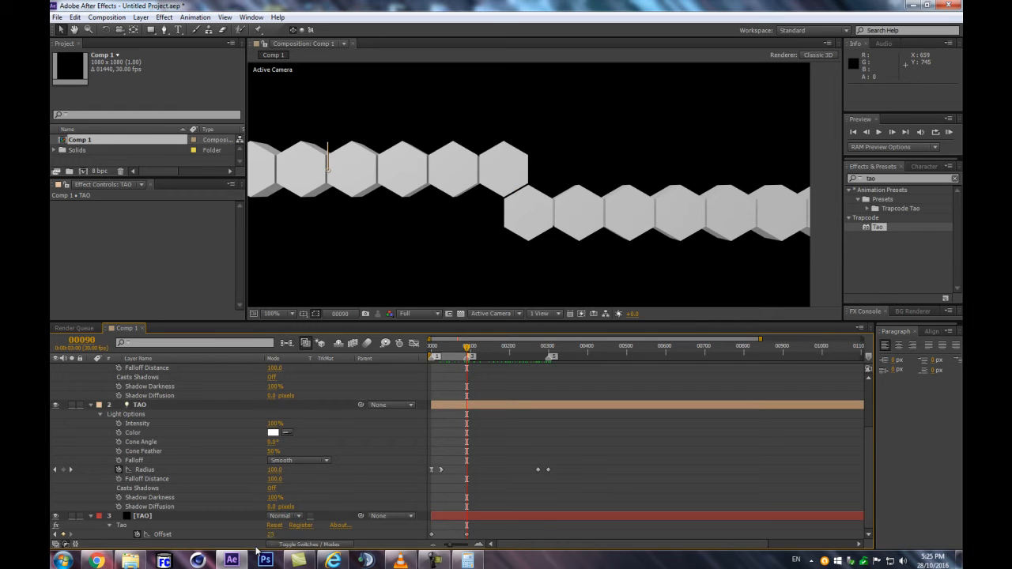
{"action": "left_click_drag", "start_coordinate": [272, 536], "coordinate": [232, 537]}
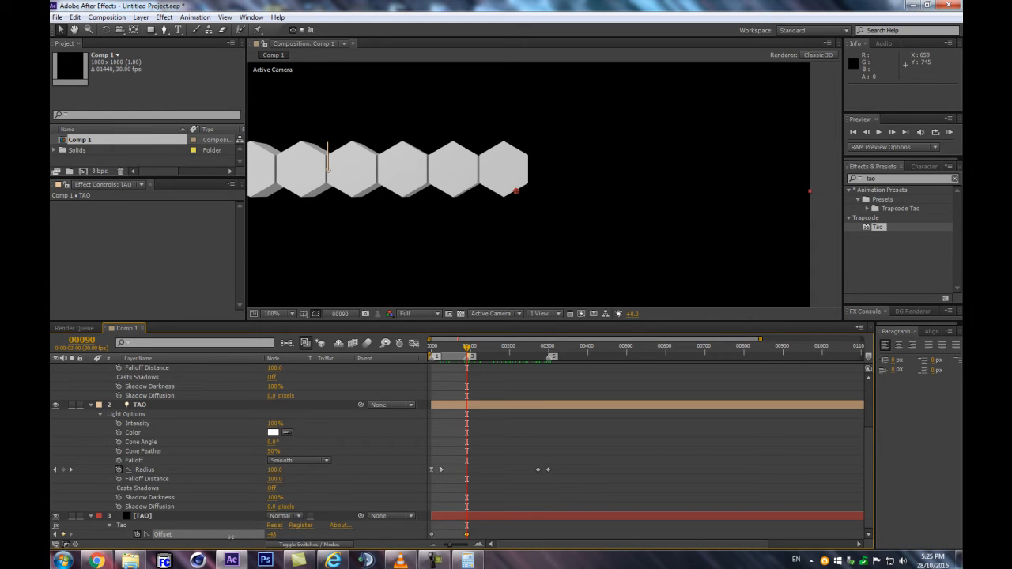
{"action": "left_click_drag", "start_coordinate": [231, 537], "coordinate": [229, 536]}
{"action": "key", "text": "KP_0"}
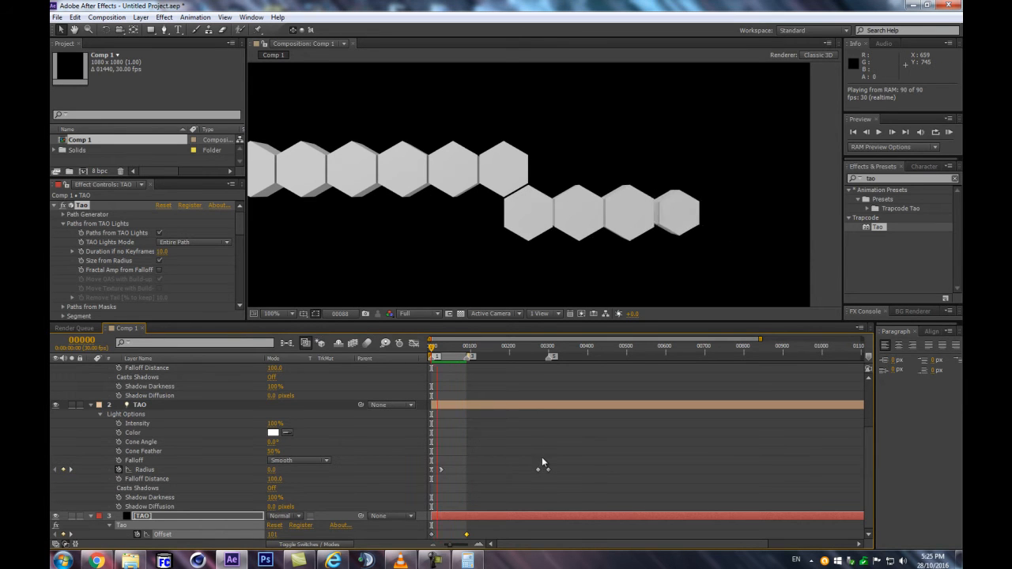
Try moving the last two Radius keyframes so the final one sits at frame 212, preview, and restore it to frame 300
{"action": "key", "text": "space"}
{"action": "left_click_drag", "start_coordinate": [568, 462], "coordinate": [490, 476]}
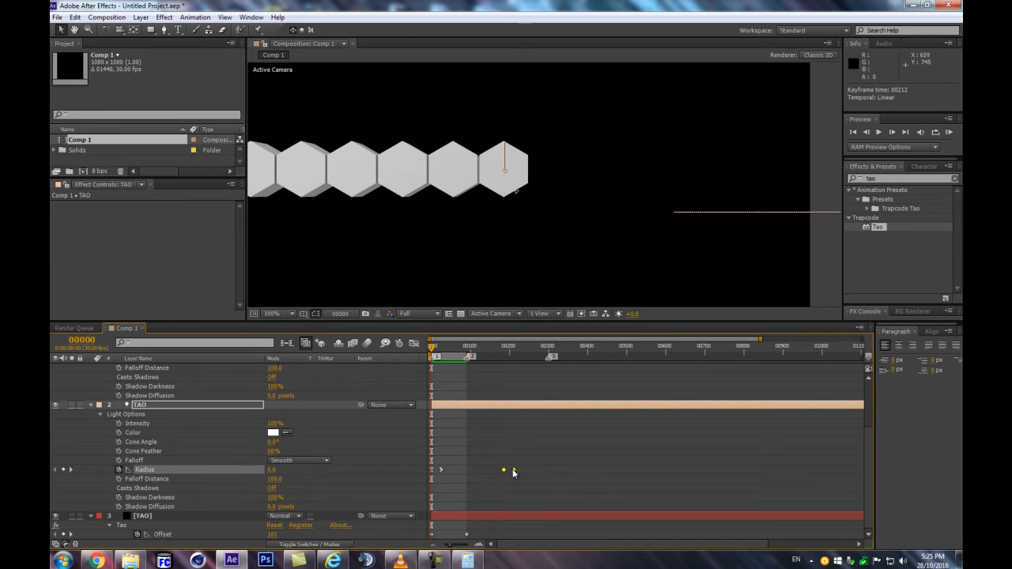
{"action": "key", "text": "KP_0"}
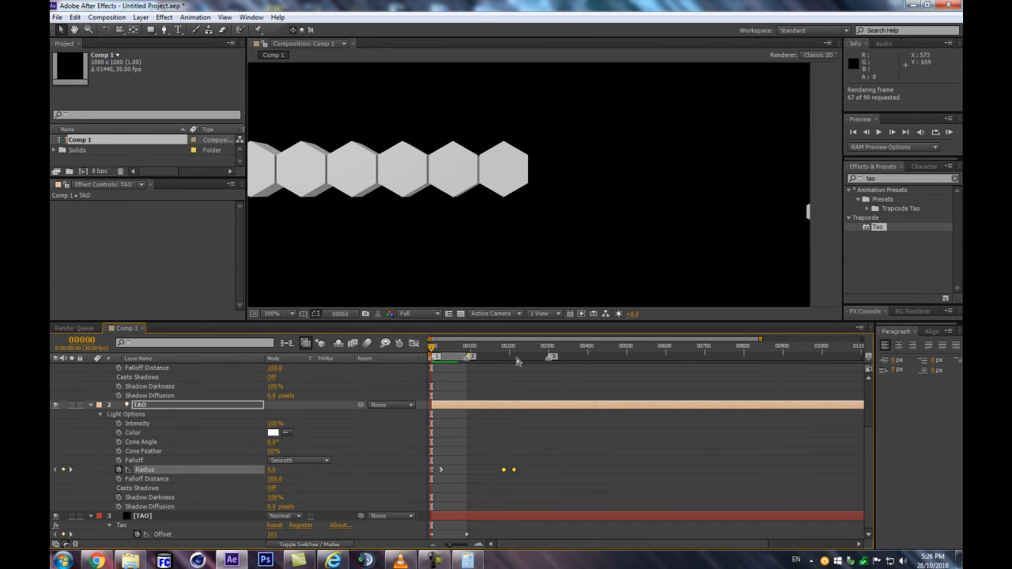
{"action": "key", "text": "space"}
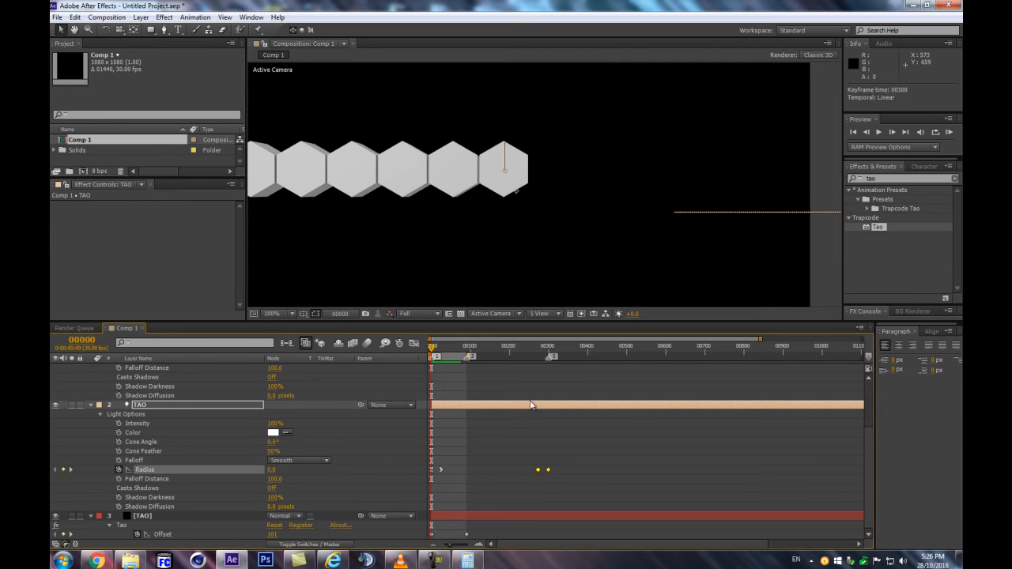
Apply Easy Ease Out to the TAO light's third Radius keyframe
{"action": "left_click_drag", "start_coordinate": [527, 465], "coordinate": [539, 475]}
{"action": "right_click", "coordinate": [538, 473]}
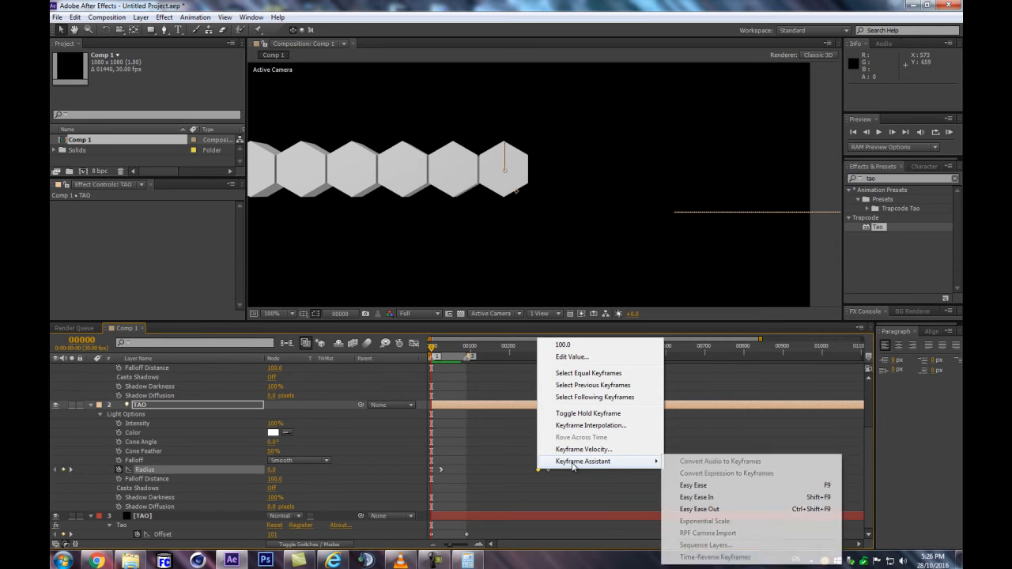
{"action": "mouse_move", "coordinate": [613, 462]}
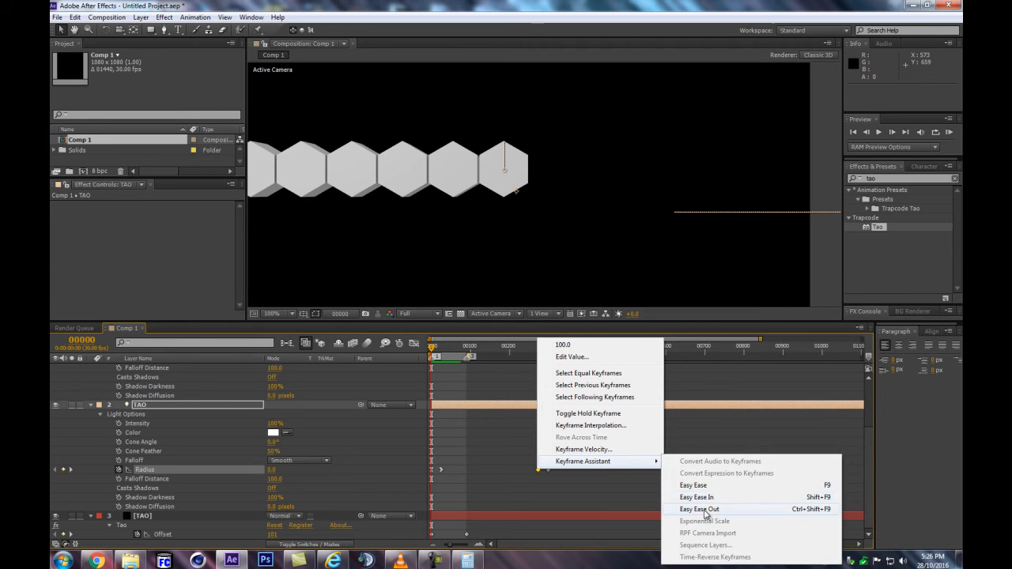
{"action": "left_click", "coordinate": [699, 509]}
Reshape the Radius speed curve between the last two keyframes so the drop starts slowly and accelerates sharply toward frame 300
{"action": "left_click", "coordinate": [412, 344]}
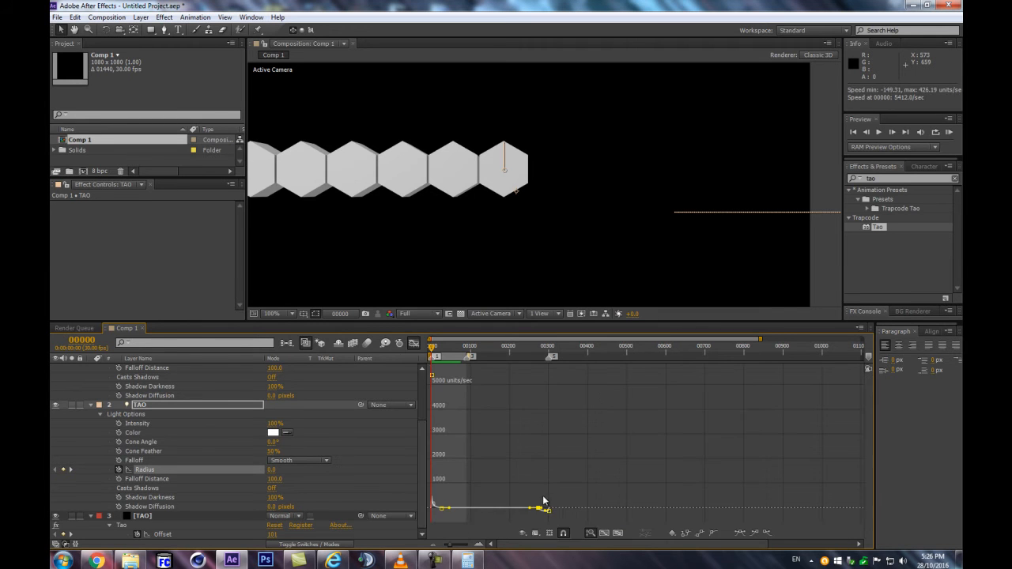
{"action": "key", "text": "equal"}
{"action": "key", "text": "equal"}
{"action": "key", "text": "equal"}
{"action": "left_click_drag", "start_coordinate": [713, 463], "coordinate": [443, 459]}
{"action": "left_click_drag", "start_coordinate": [747, 447], "coordinate": [474, 457]}
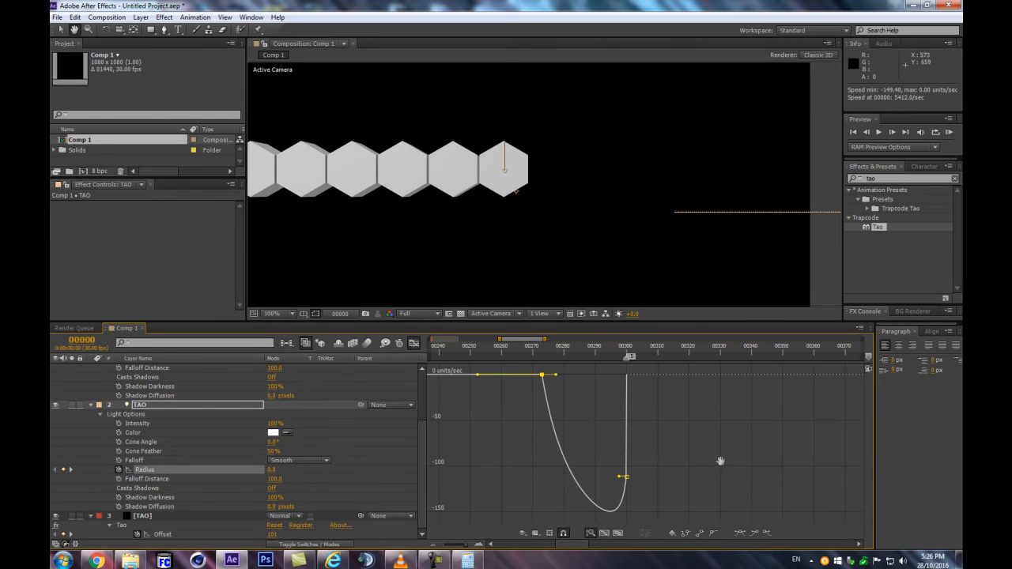
{"action": "left_click_drag", "start_coordinate": [556, 377], "coordinate": [597, 374]}
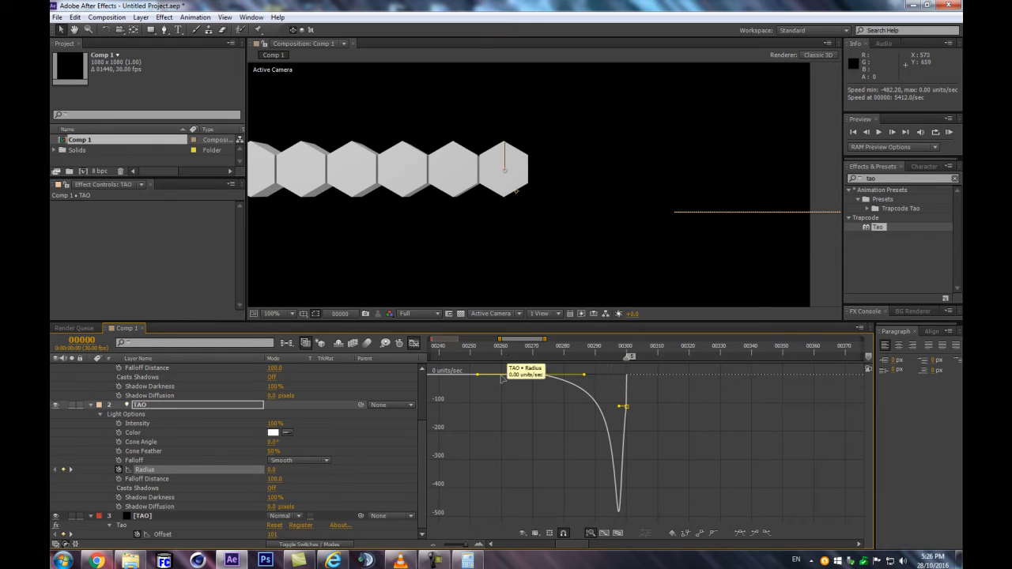
{"action": "left_click_drag", "start_coordinate": [498, 355], "coordinate": [692, 339]}
{"action": "left_click_drag", "start_coordinate": [622, 408], "coordinate": [663, 403]}
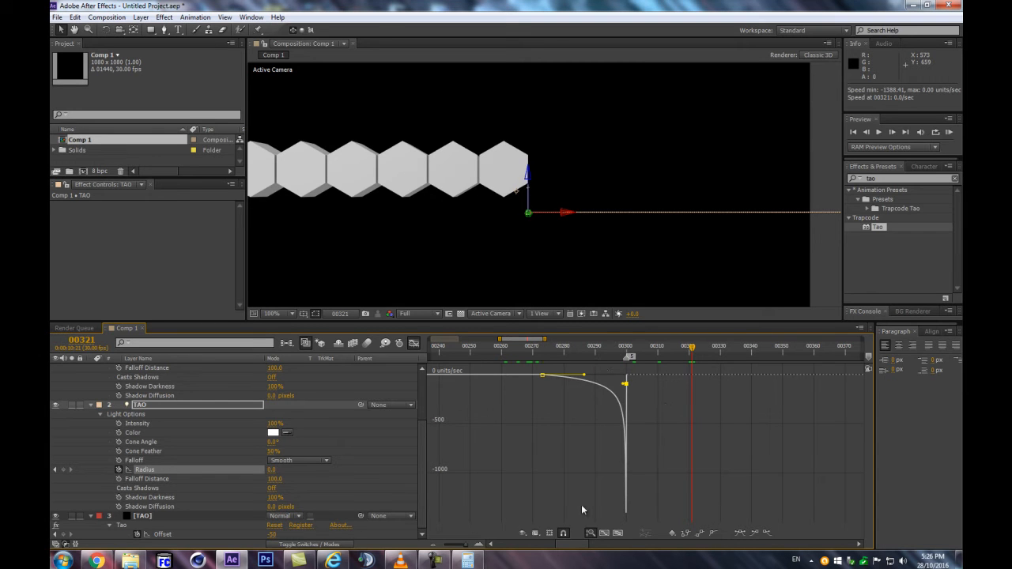
Examine the Radius value graph across the final drop and return to the keyframe view
{"action": "left_click", "coordinate": [551, 533]}
{"action": "left_click", "coordinate": [563, 415]}
{"action": "left_click", "coordinate": [549, 349]}
{"action": "left_click_drag", "start_coordinate": [549, 351], "coordinate": [556, 350]}
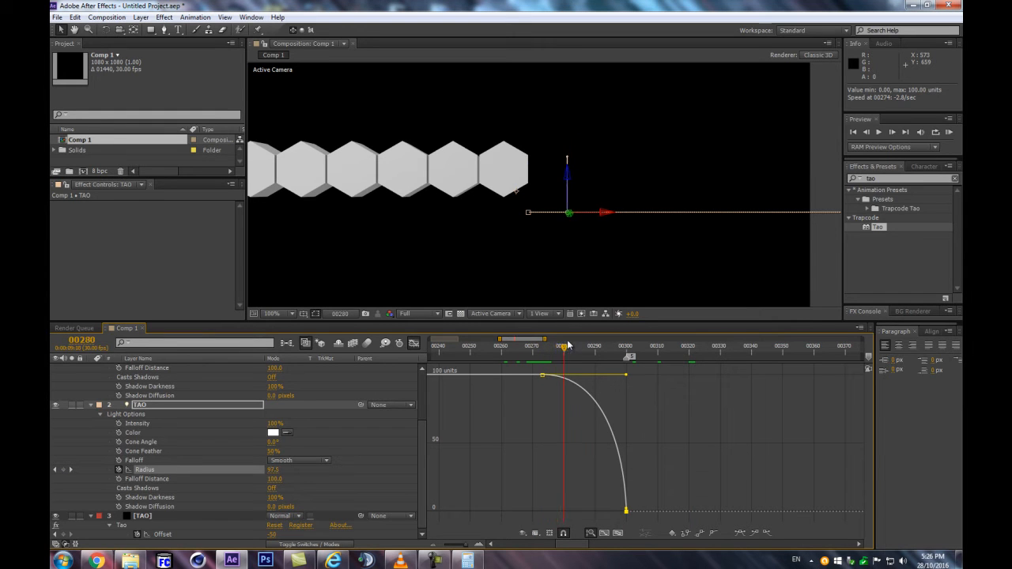
{"action": "left_click_drag", "start_coordinate": [584, 341], "coordinate": [713, 324]}
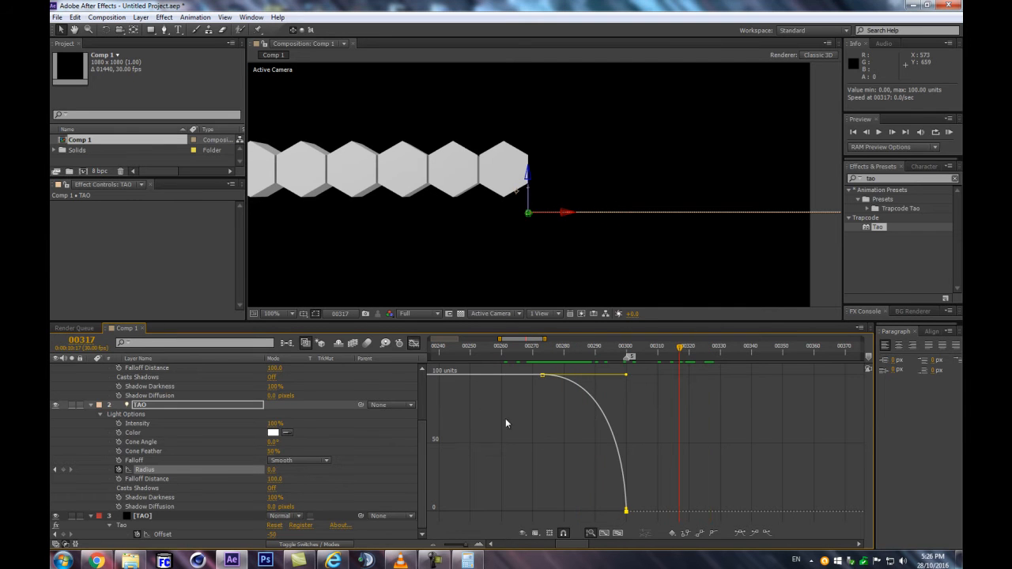
{"action": "left_click", "coordinate": [415, 345]}
Preview the work area to examine the lower hexagon row with the eased Radius drop
{"action": "left_click_drag", "start_coordinate": [522, 351], "coordinate": [479, 352]}
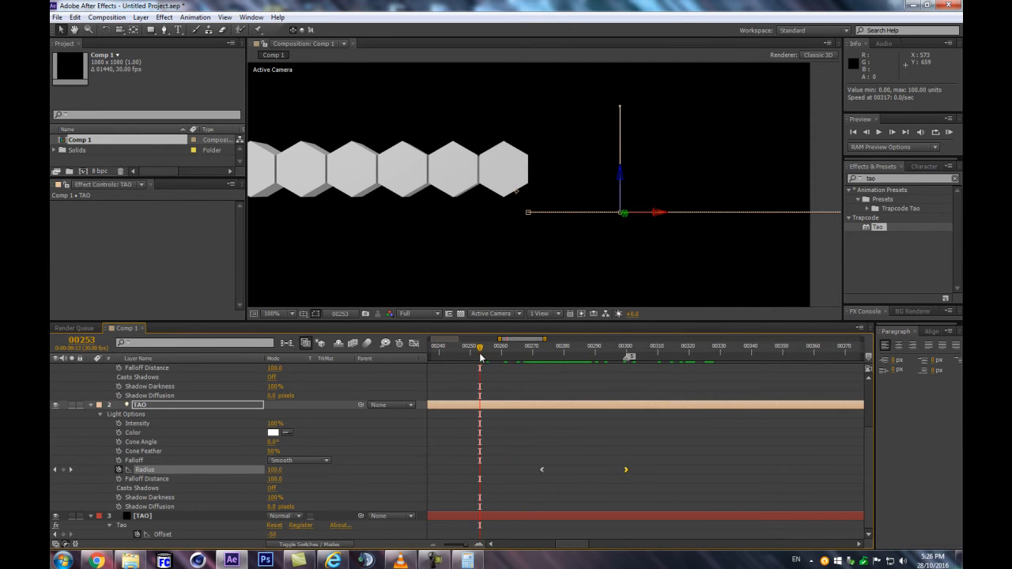
{"action": "key", "text": "minus"}
{"action": "key", "text": "minus"}
{"action": "key", "text": "minus"}
{"action": "key", "text": "minus"}
{"action": "left_click_drag", "start_coordinate": [558, 427], "coordinate": [612, 444]}
{"action": "left_click", "coordinate": [439, 348]}
{"action": "key", "text": "space"}
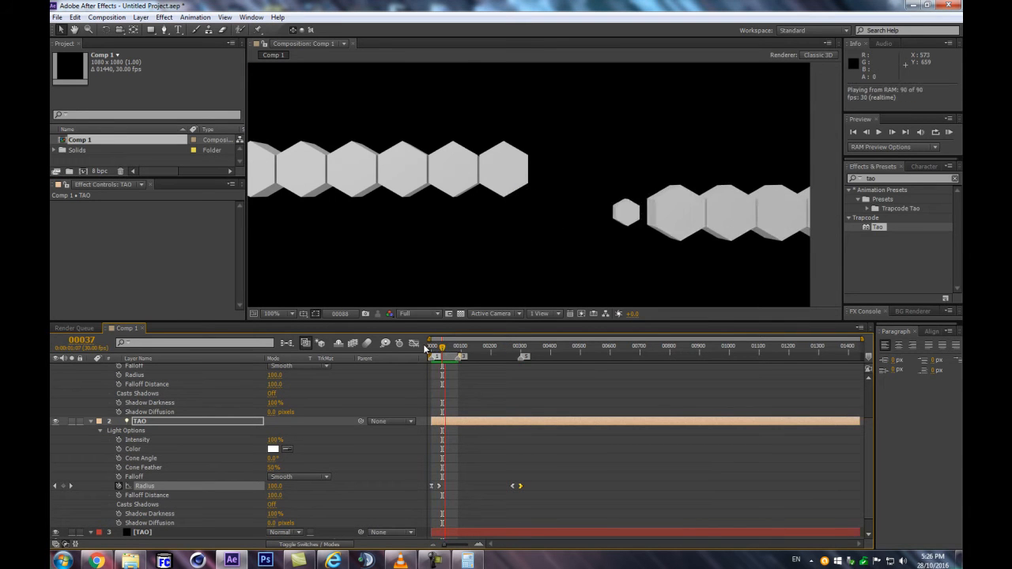
{"action": "key", "text": "space"}
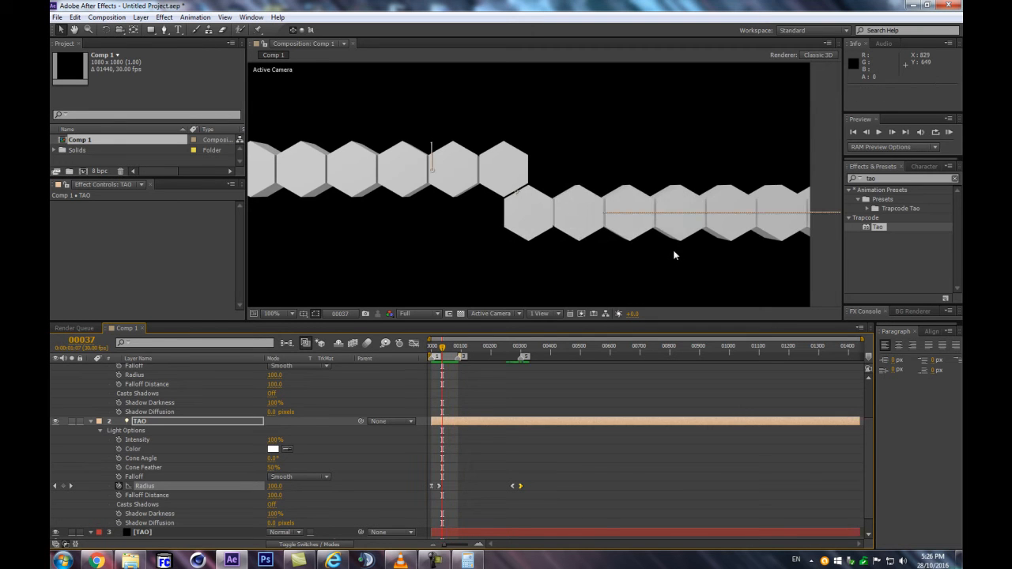
{"action": "key", "text": "space"}
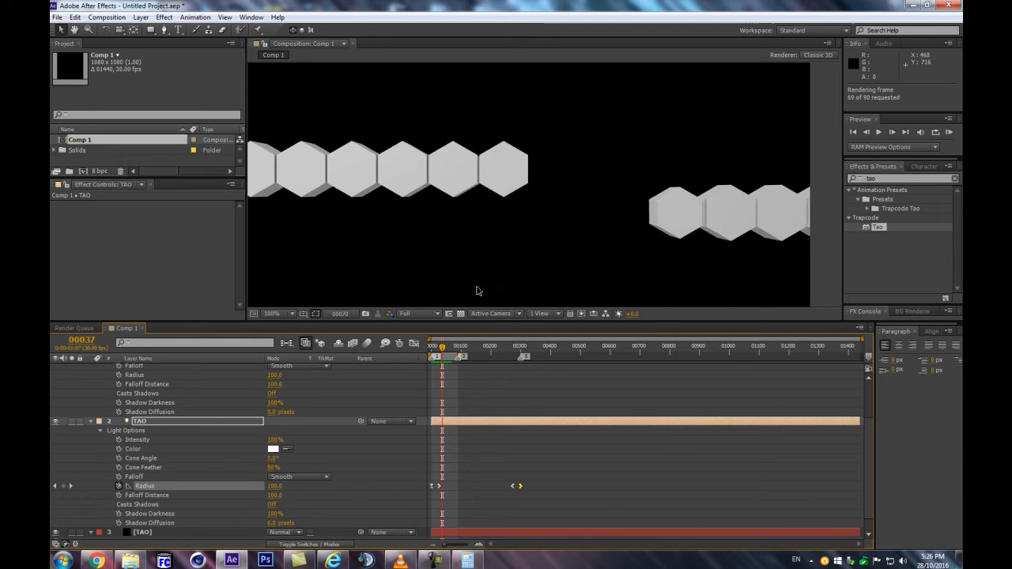
{"action": "key", "text": "space"}
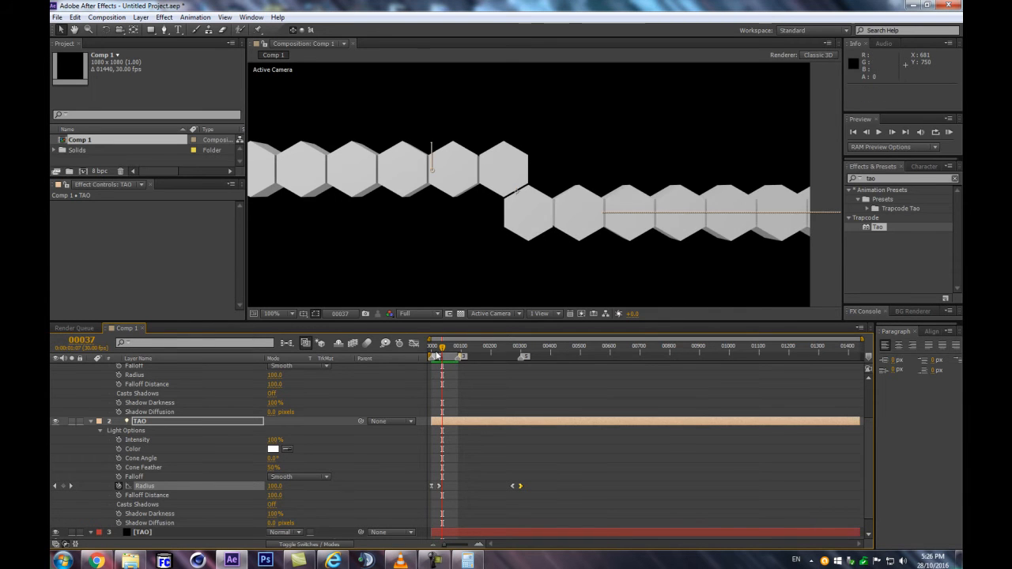
Move the TAO light's third Radius keyframe to frame 185
{"action": "left_click_drag", "start_coordinate": [459, 353], "coordinate": [530, 356]}
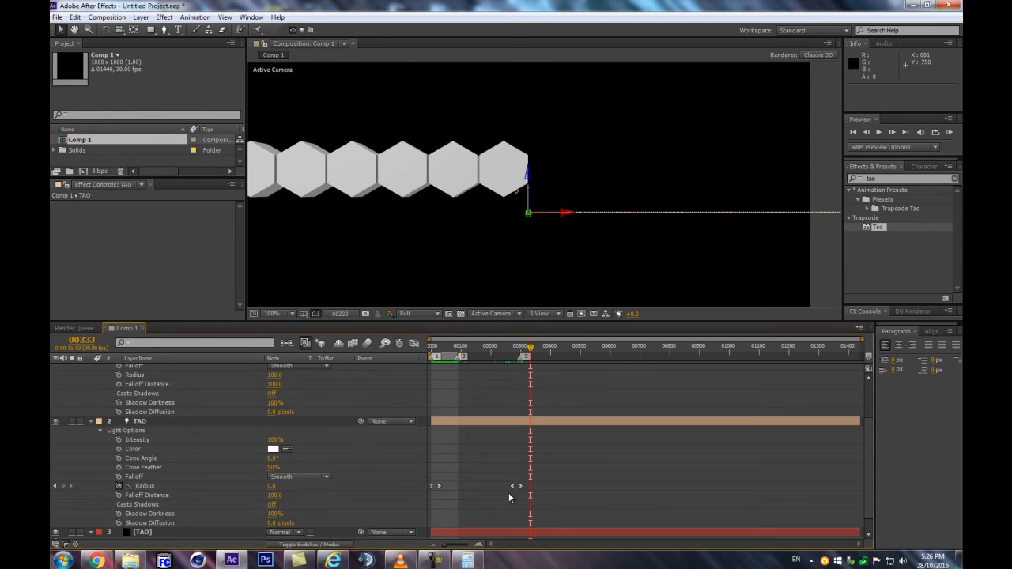
{"action": "left_click_drag", "start_coordinate": [511, 485], "coordinate": [486, 487]}
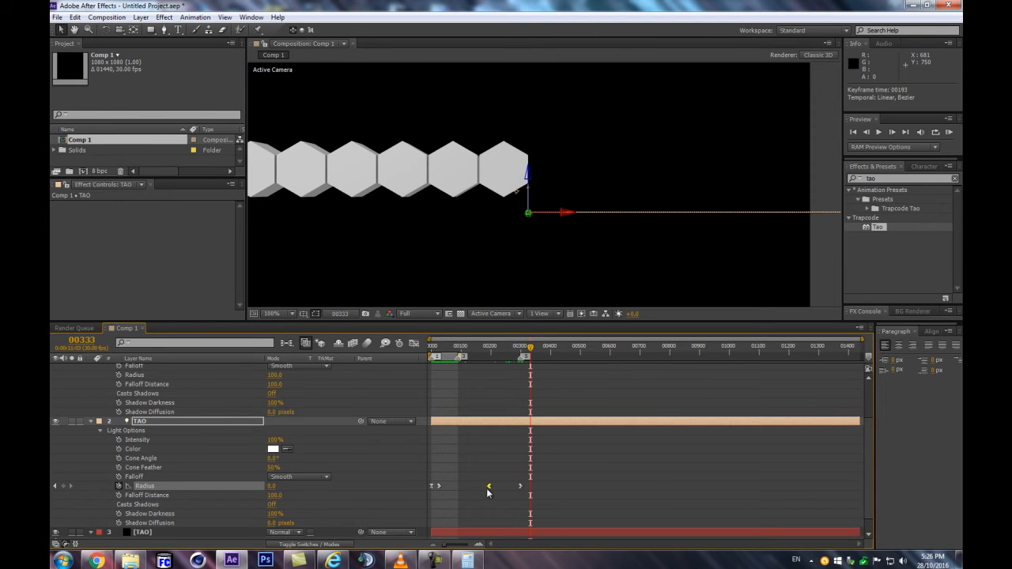
Preview the work area to examine the hexagon rows with the third Radius keyframe's current timing
{"action": "left_click", "coordinate": [413, 343]}
{"action": "left_click", "coordinate": [413, 343]}
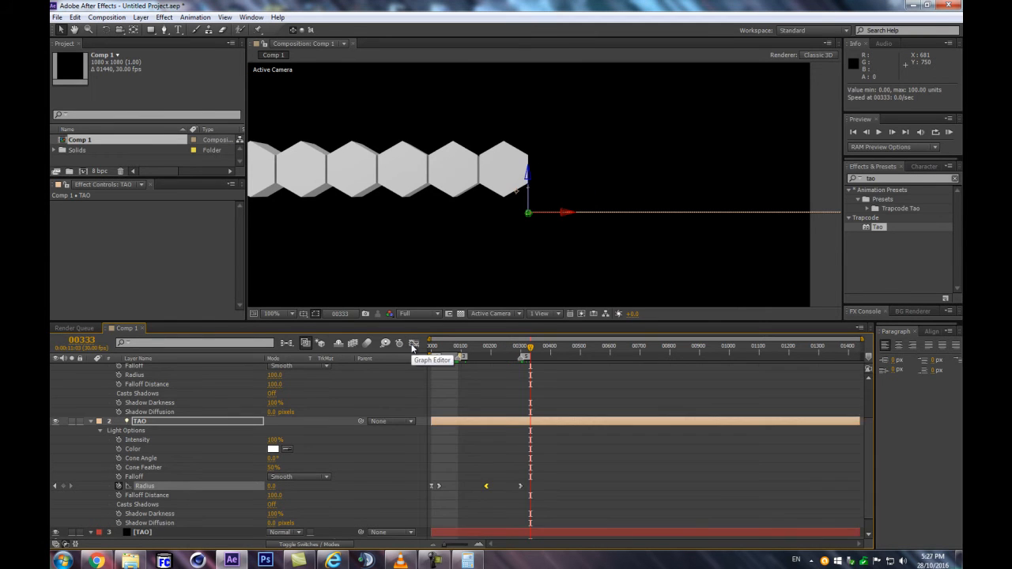
{"action": "key", "text": "KP_0"}
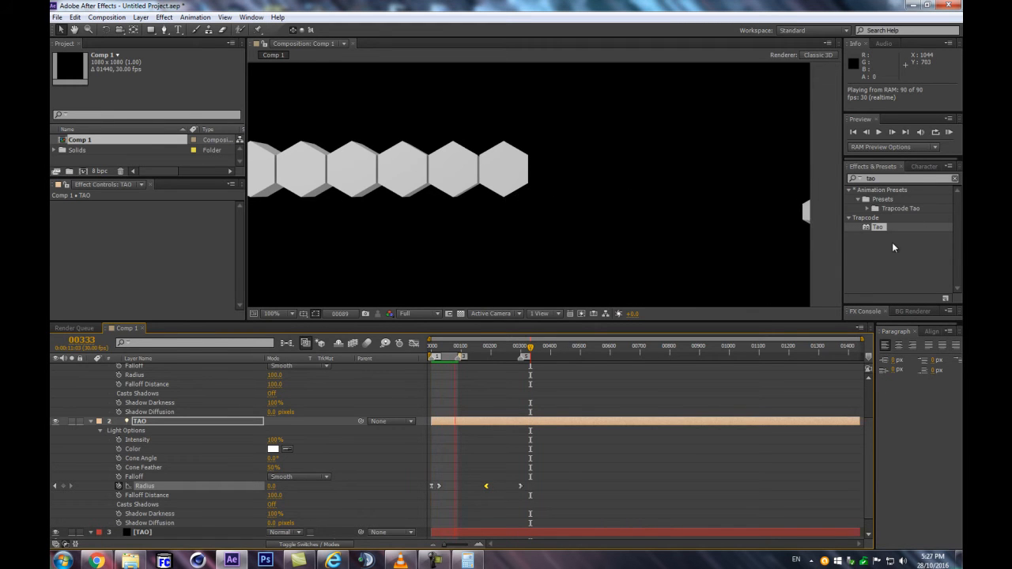
Move the TAO light's last two Radius keyframes earlier, placing the final one at frame 205, and preview the new timing
{"action": "left_click", "coordinate": [531, 345]}
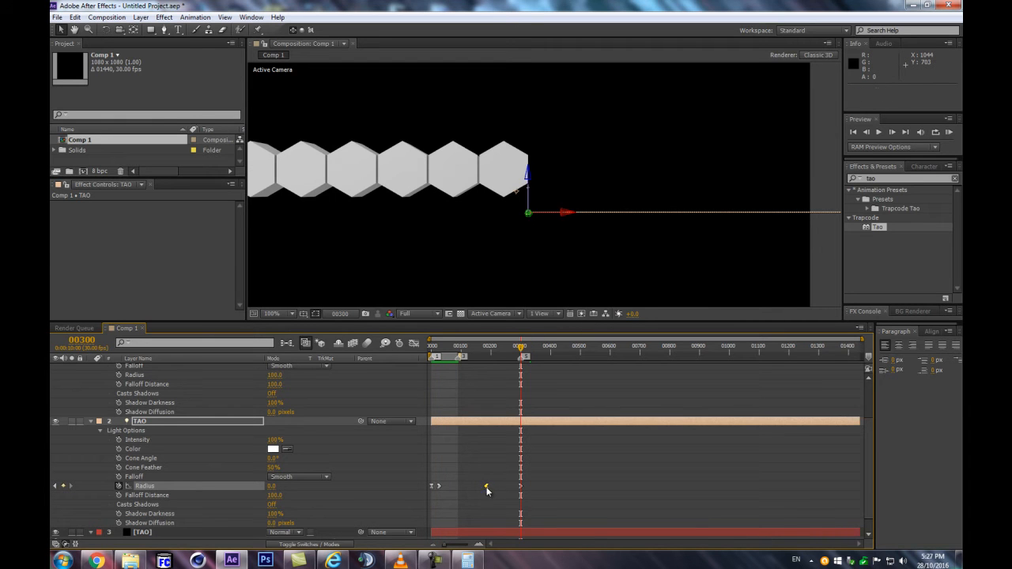
{"action": "scroll", "coordinate": [577, 484], "scroll_direction": "down", "scroll_amount": 1}
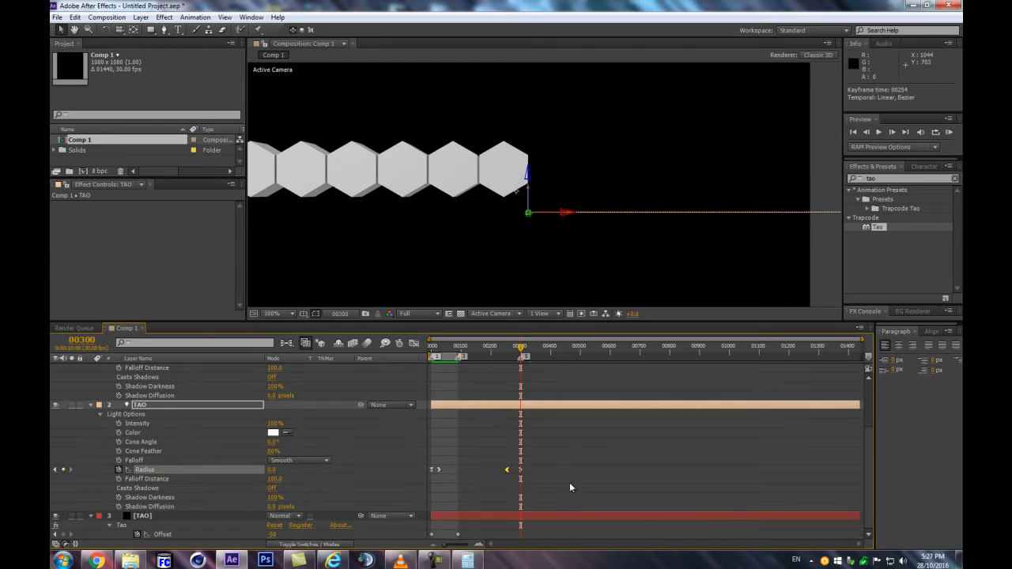
{"action": "left_click_drag", "start_coordinate": [548, 467], "coordinate": [495, 479]}
{"action": "left_click", "coordinate": [507, 465]}
{"action": "left_click_drag", "start_coordinate": [435, 346], "coordinate": [448, 345]}
{"action": "left_click_drag", "start_coordinate": [534, 465], "coordinate": [505, 480]}
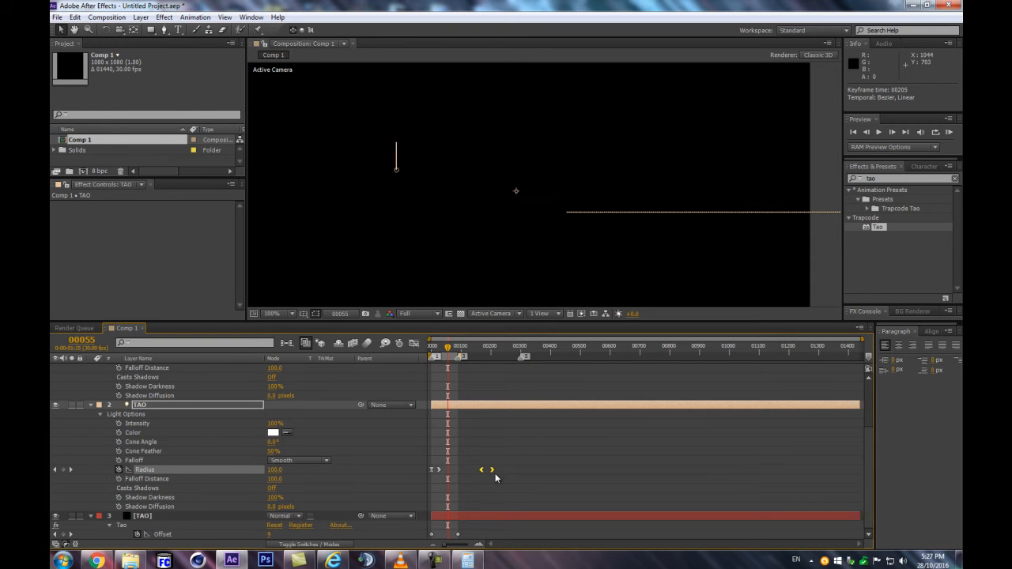
{"action": "mouse_move", "coordinate": [453, 355]}
{"action": "left_mouse_down"}
{"action": "mouse_move", "coordinate": [433, 348]}
{"action": "mouse_move", "coordinate": [445, 348]}
{"action": "left_mouse_up"}
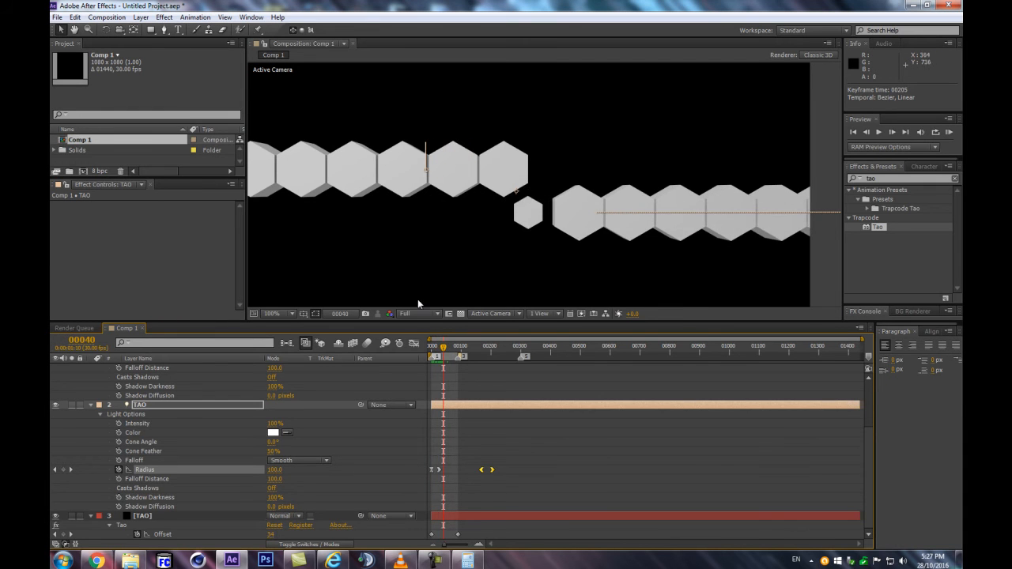
{"action": "key", "text": "KP_0"}
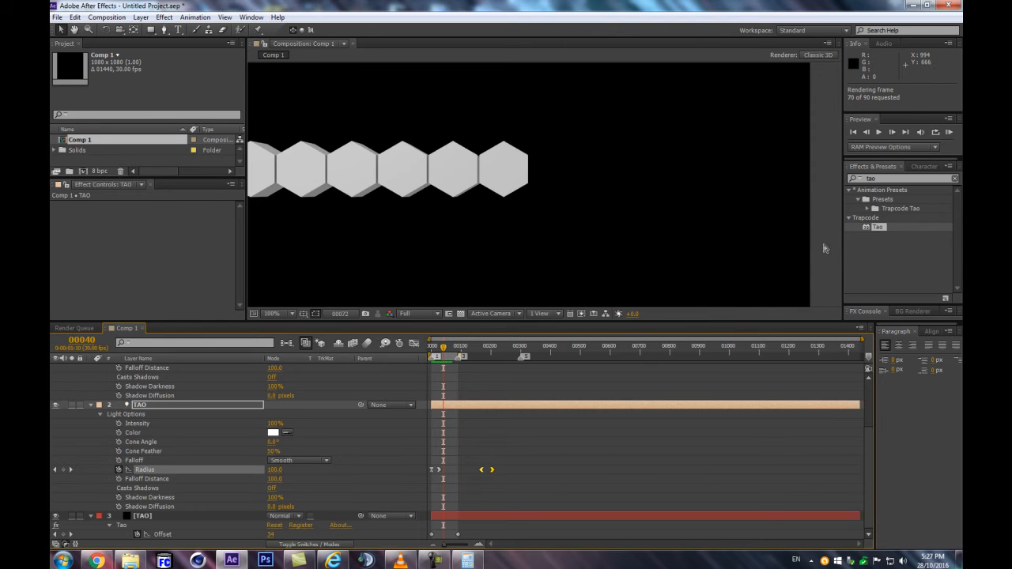
Copy the TAO light's four Radius keyframes and paste them onto the TAO 2 light's Radius at frame 0
{"action": "left_click_drag", "start_coordinate": [563, 459], "coordinate": [362, 496]}
{"action": "left_click_drag", "start_coordinate": [444, 348], "coordinate": [430, 349]}
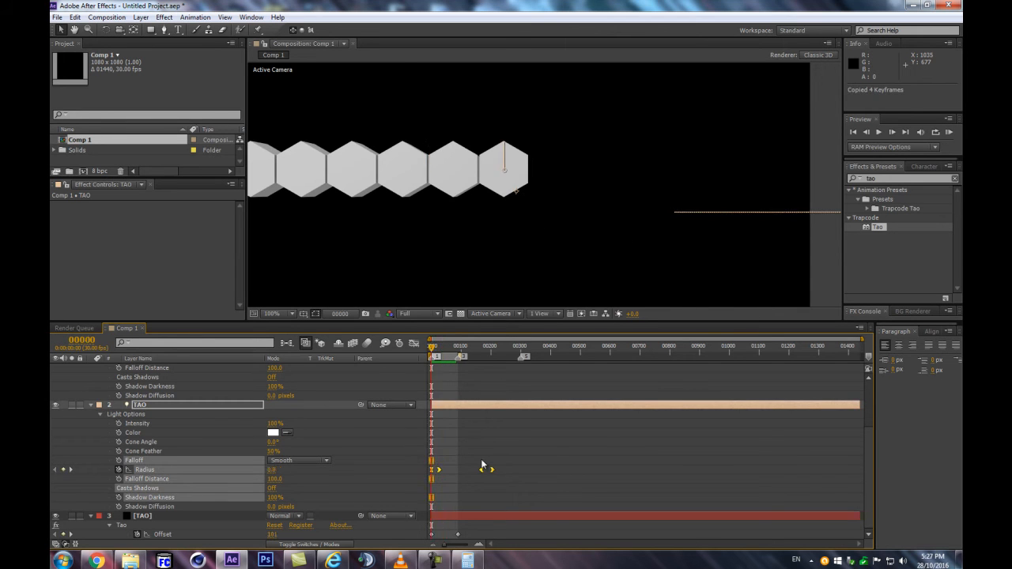
{"action": "scroll", "coordinate": [217, 457], "scroll_direction": "up", "scroll_amount": 3}
{"action": "key", "text": "ctrl+v"}
{"action": "scroll", "coordinate": [129, 433], "scroll_direction": "up", "scroll_amount": 2}
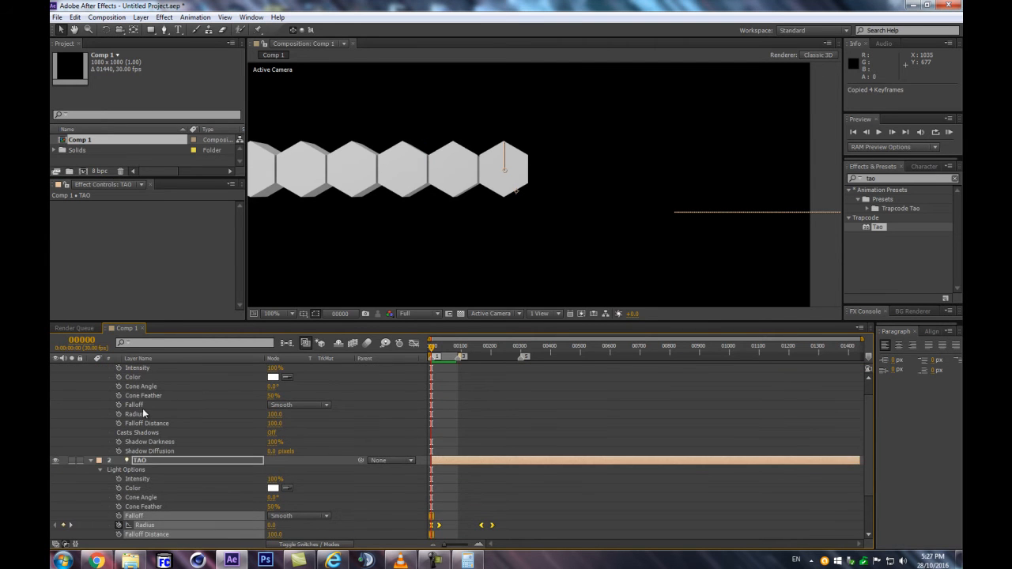
{"action": "left_click", "coordinate": [141, 412]}
{"action": "scroll", "coordinate": [126, 403], "scroll_direction": "up", "scroll_amount": 1}
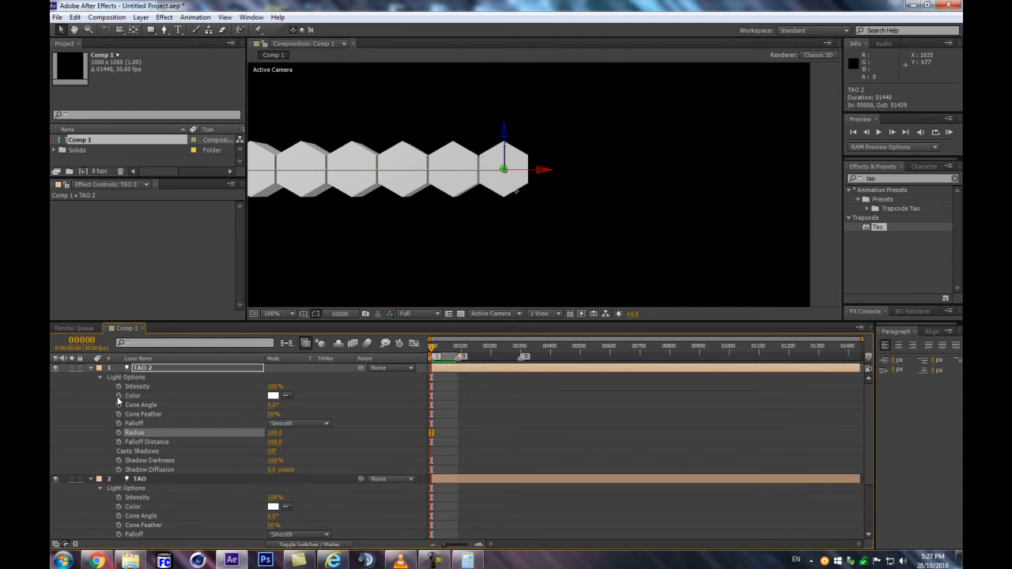
{"action": "key", "text": "ctrl+v"}
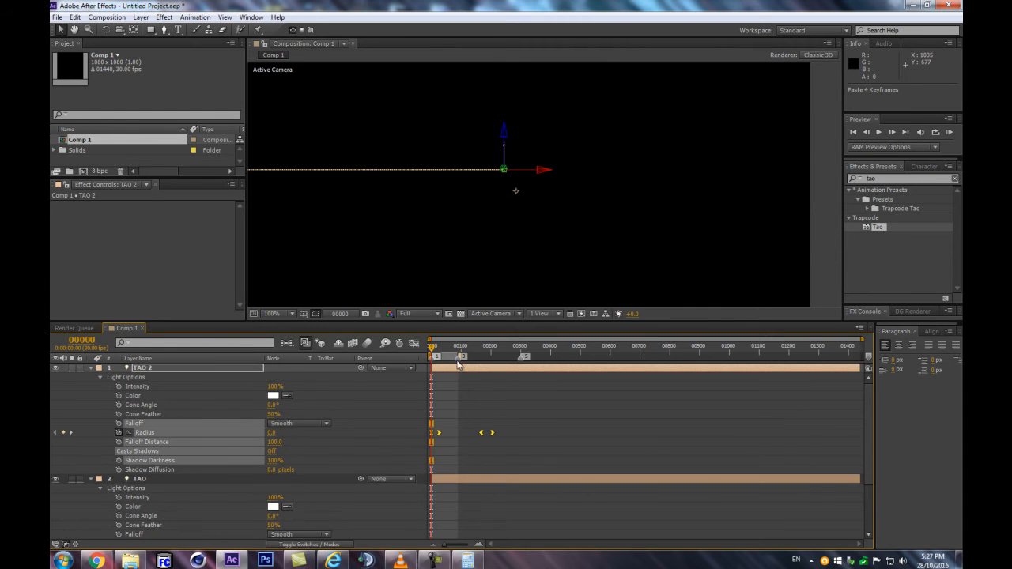
Preview the full composition frame to examine both hexagon rows with the Radius animation on both lights
{"action": "left_click_drag", "start_coordinate": [434, 353], "coordinate": [454, 348]}
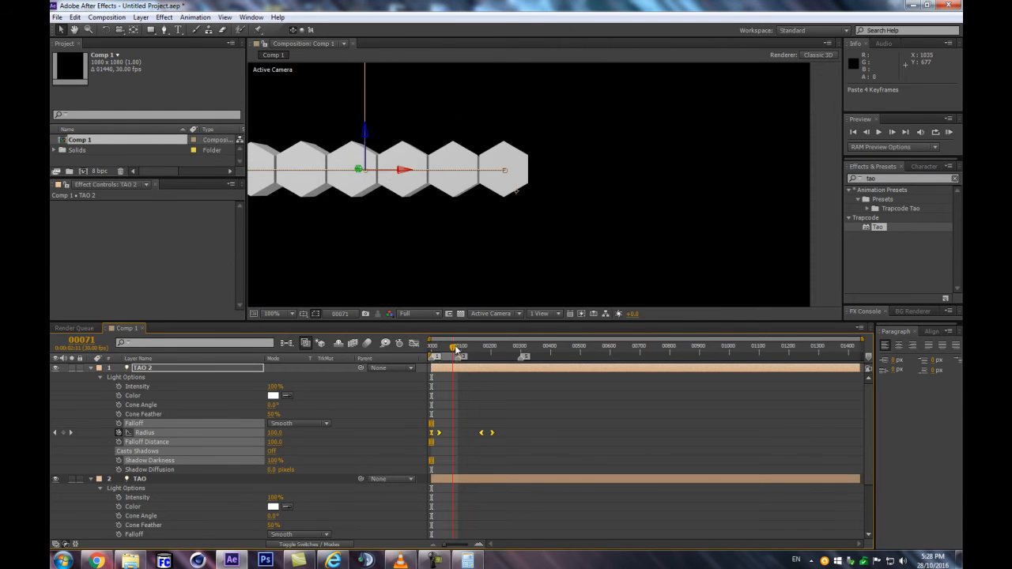
{"action": "scroll", "coordinate": [527, 197], "scroll_direction": "down", "scroll_amount": 1}
{"action": "key", "text": "KP_0"}
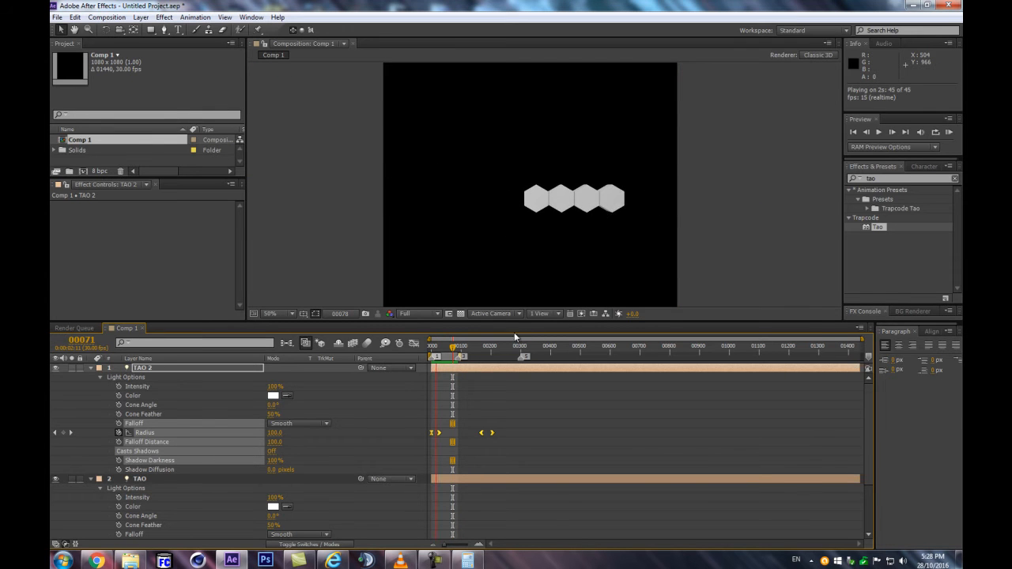
{"action": "key", "text": "space"}
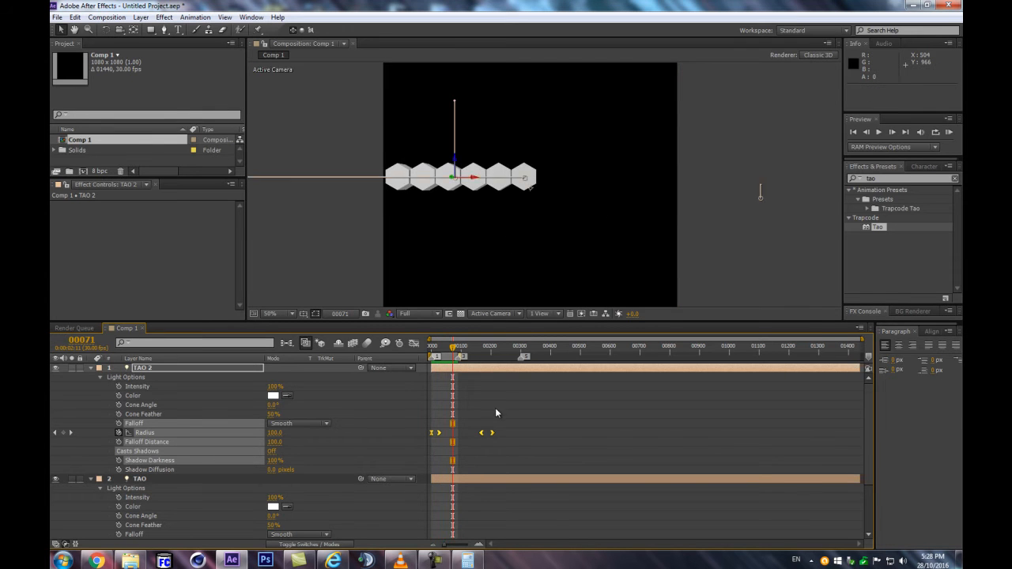
Collapse both lights' options, reveal TAO 2's keyframed properties and time-reverse its Position keyframes
{"action": "left_click", "coordinate": [90, 368]}
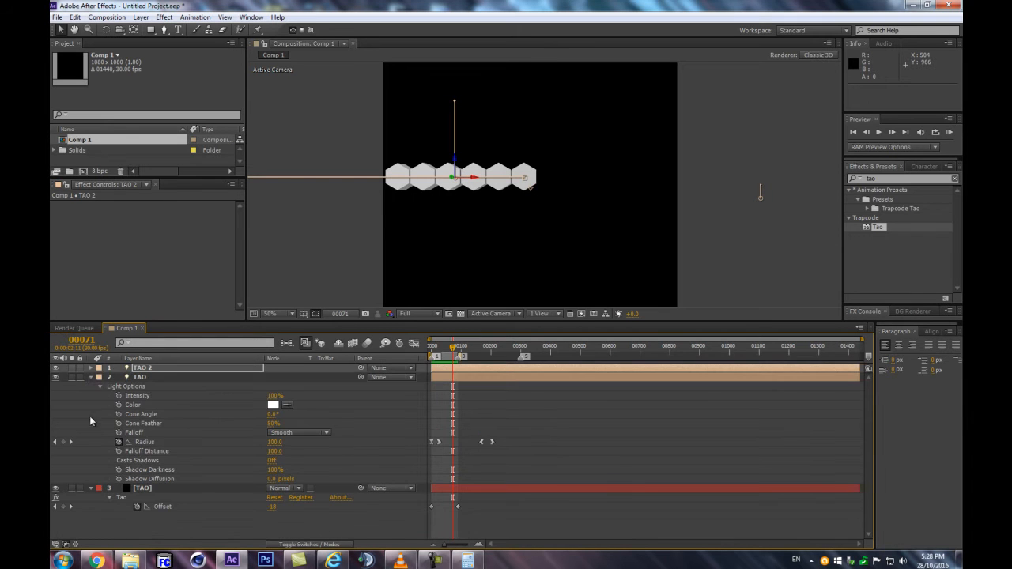
{"action": "left_click", "coordinate": [90, 377]}
{"action": "left_click", "coordinate": [154, 366]}
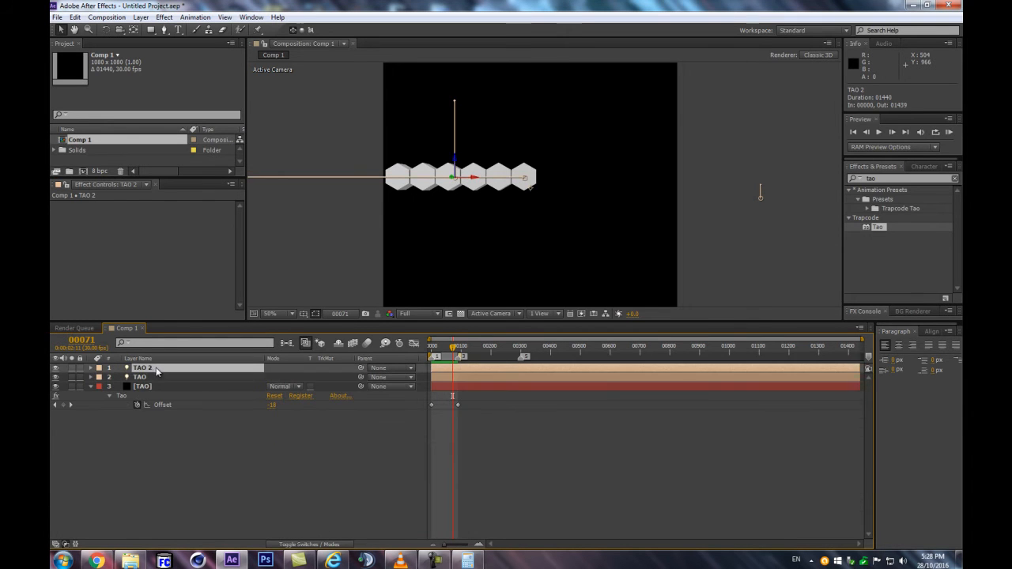
{"action": "key", "text": "u"}
{"action": "left_click_drag", "start_coordinate": [441, 349], "coordinate": [415, 353]}
{"action": "left_click_drag", "start_coordinate": [554, 378], "coordinate": [408, 374]}
{"action": "right_click", "coordinate": [431, 377]}
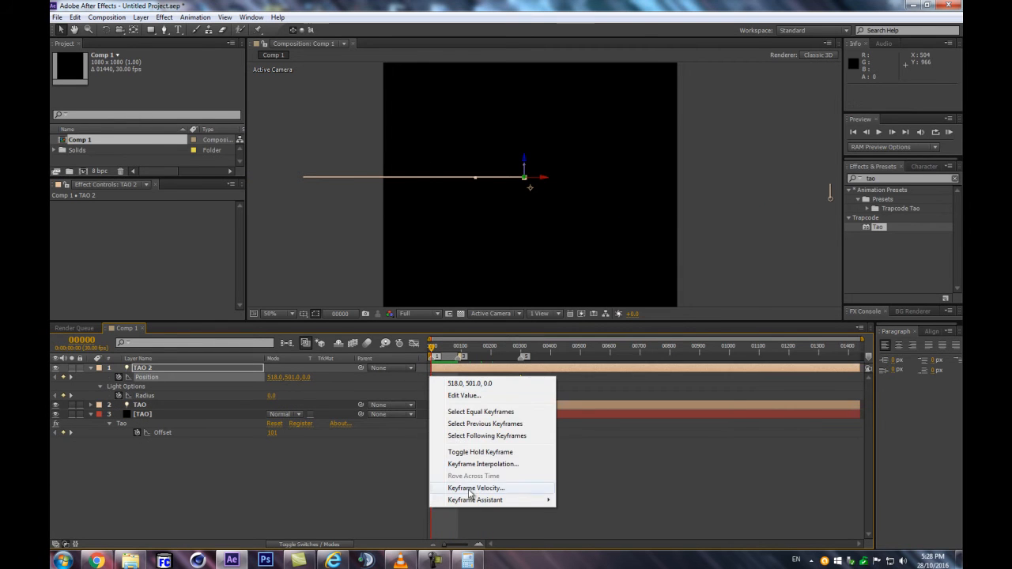
{"action": "mouse_move", "coordinate": [475, 500]}
{"action": "left_click", "coordinate": [620, 499]}
Preview the work area to examine both rows with TAO 2's reversed motion, stopping at frame 33
{"action": "left_click_drag", "start_coordinate": [431, 348], "coordinate": [455, 356]}
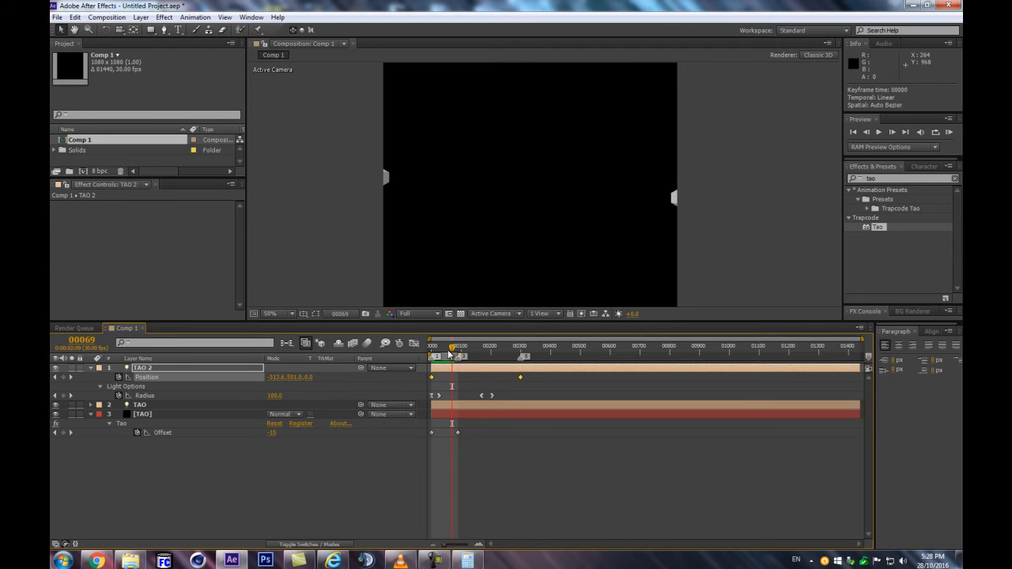
{"action": "key", "text": "KP_0"}
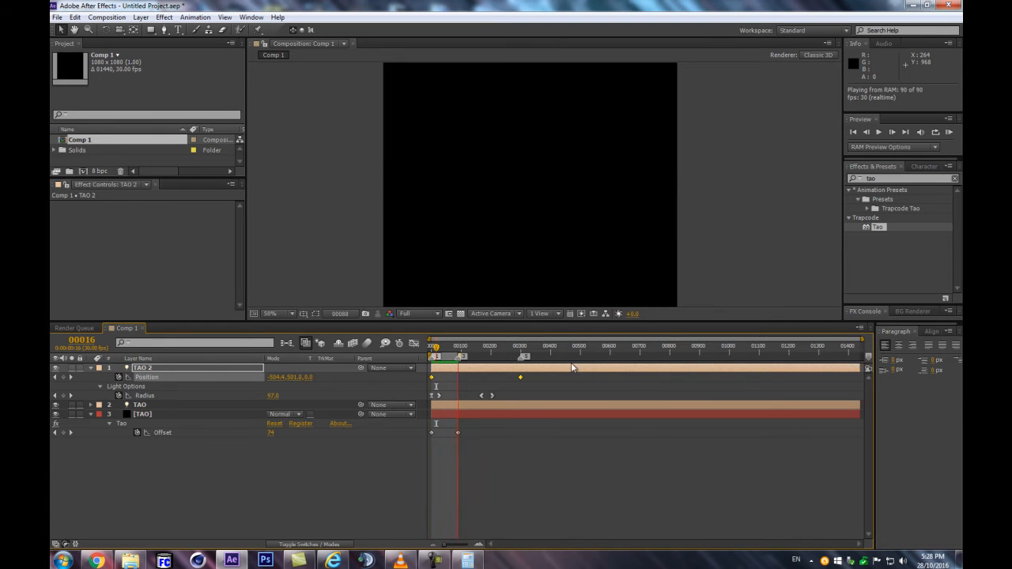
{"action": "left_click", "coordinate": [440, 348]}
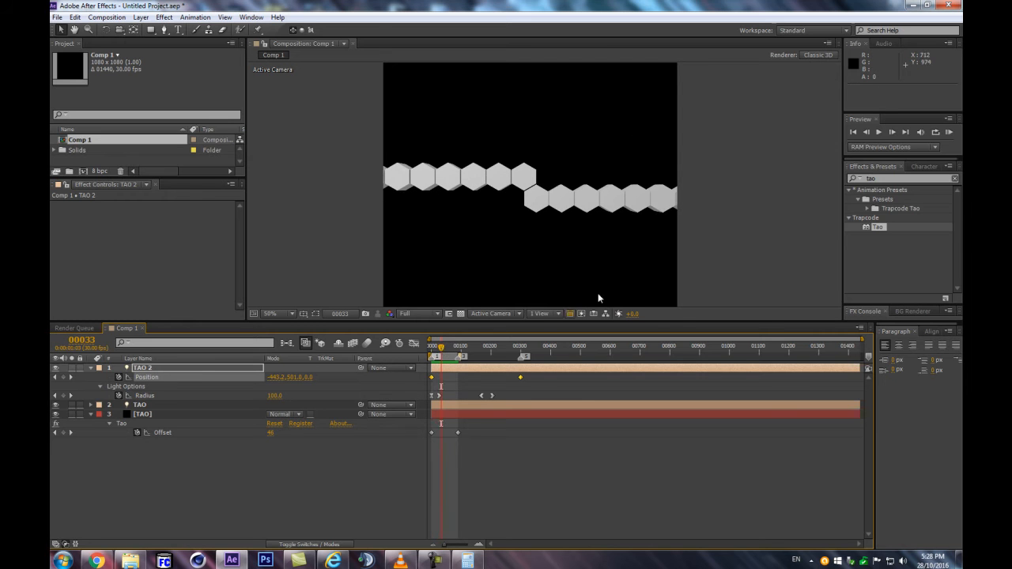
In the TAO layer's First Repeater settings, set R1 Repetitions to 1 and disable R1 Symmetric Double
{"action": "left_click", "coordinate": [165, 415]}
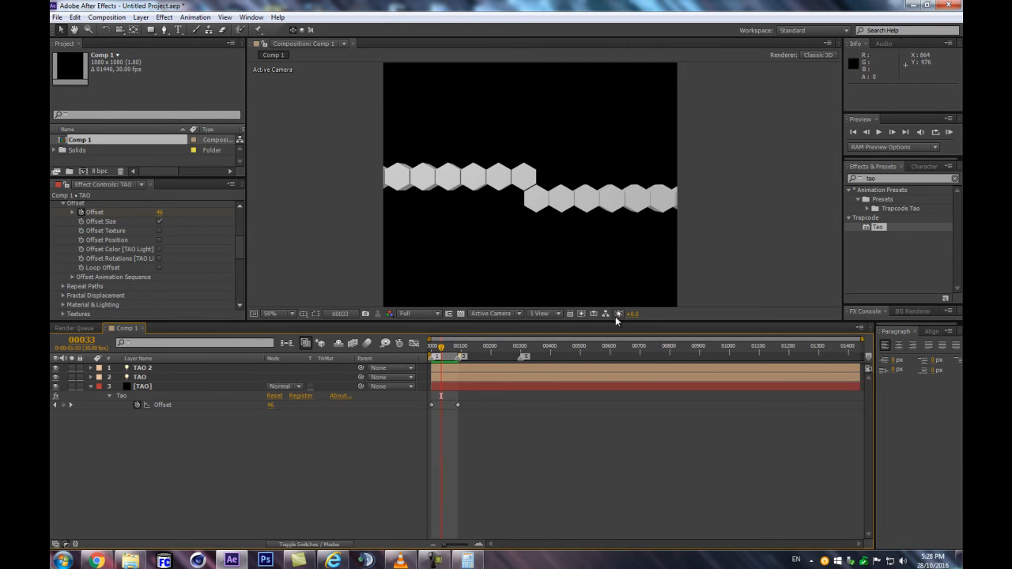
{"action": "scroll", "coordinate": [50, 251], "scroll_direction": "down", "scroll_amount": 5}
{"action": "scroll", "coordinate": [83, 263], "scroll_direction": "up", "scroll_amount": 2}
{"action": "left_click", "coordinate": [64, 269]}
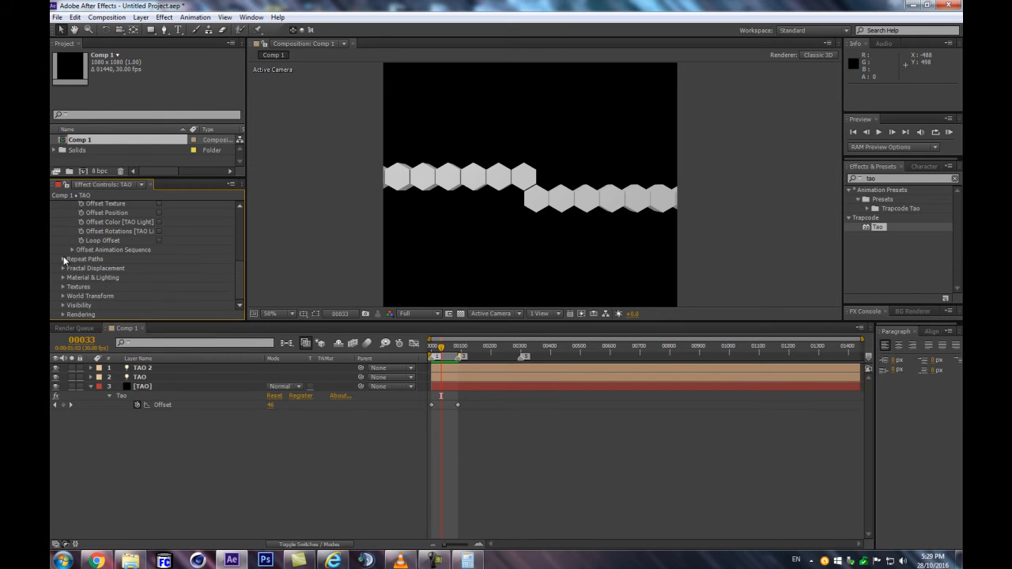
{"action": "left_click", "coordinate": [64, 258]}
{"action": "scroll", "coordinate": [111, 259], "scroll_direction": "down", "scroll_amount": 1}
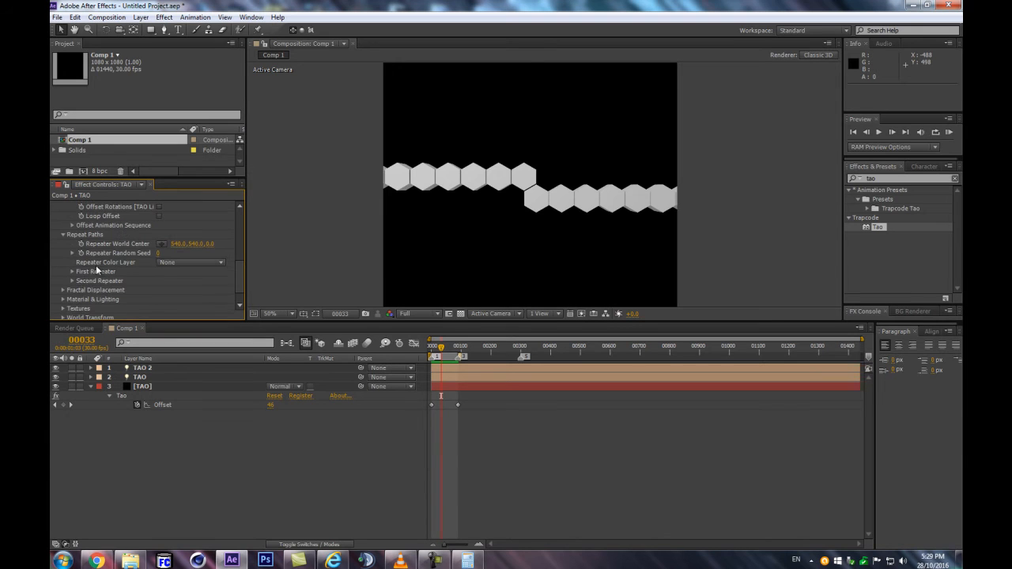
{"action": "left_click", "coordinate": [73, 271]}
{"action": "scroll", "coordinate": [114, 252], "scroll_direction": "down", "scroll_amount": 3}
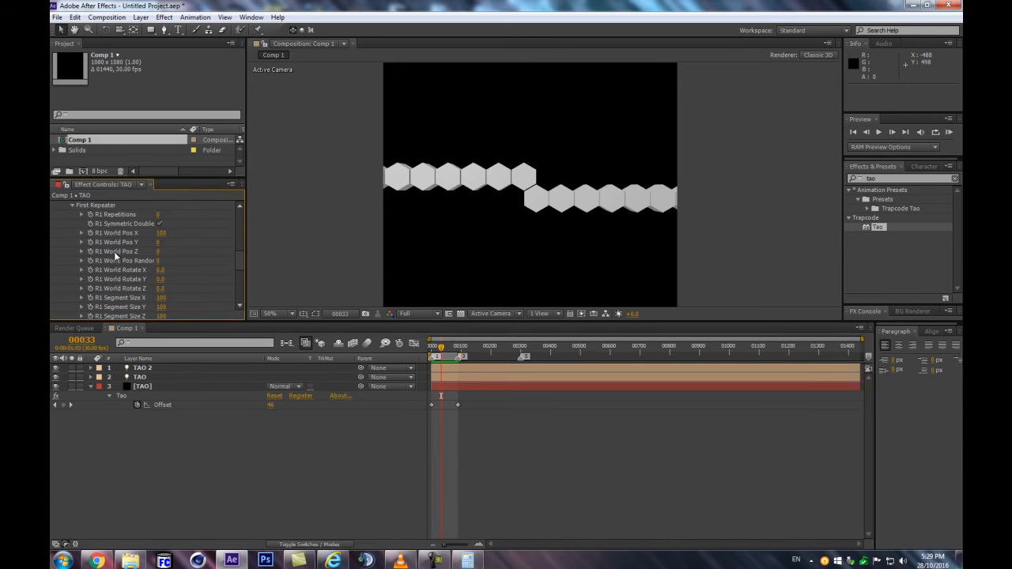
{"action": "left_click", "coordinate": [159, 215]}
{"action": "left_click", "coordinate": [159, 225]}
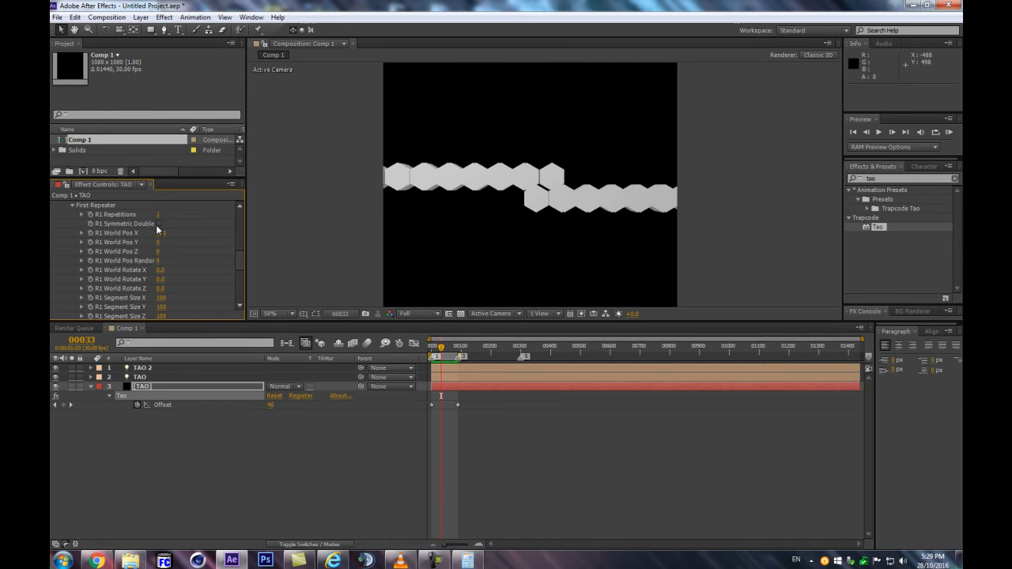
Set the first repeater's R1 World Pos X to 0 and R1 World Rotate Y to 180 to mirror the rows
{"action": "scroll", "coordinate": [545, 190], "scroll_direction": "up", "scroll_amount": 2}
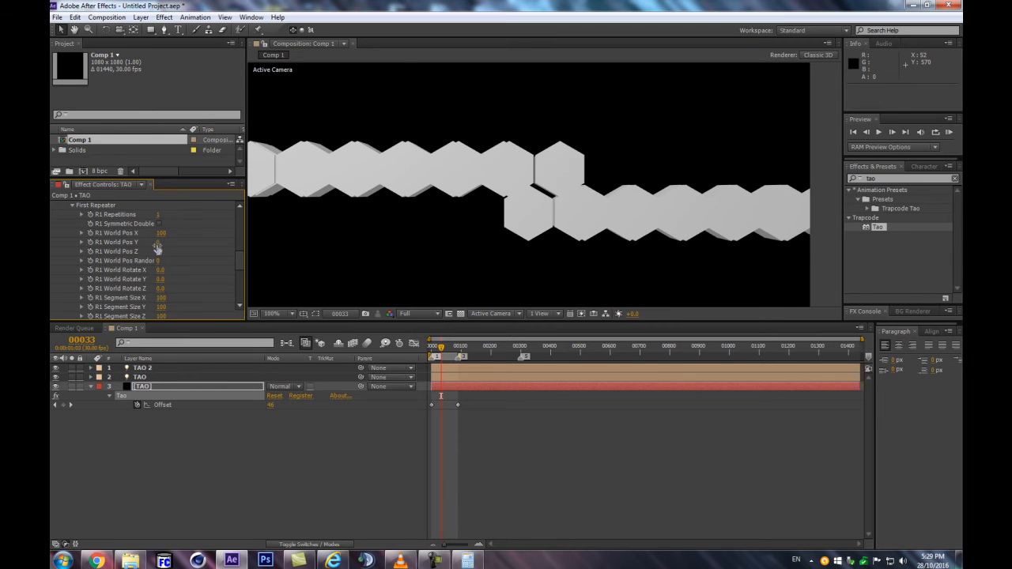
{"action": "left_click_drag", "start_coordinate": [159, 234], "coordinate": [161, 237]}
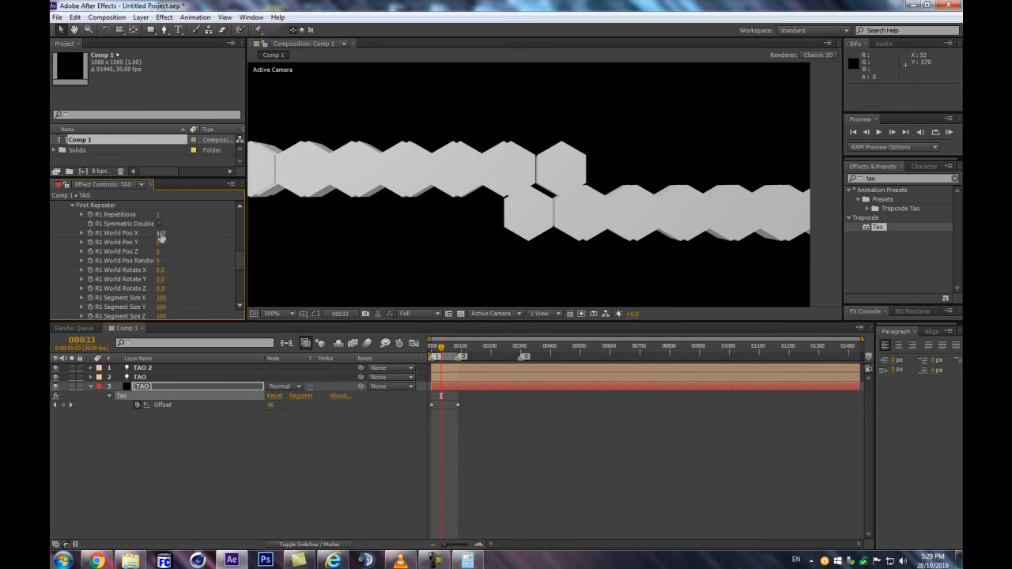
{"action": "type", "text": "0"}
{"action": "key", "text": "Return"}
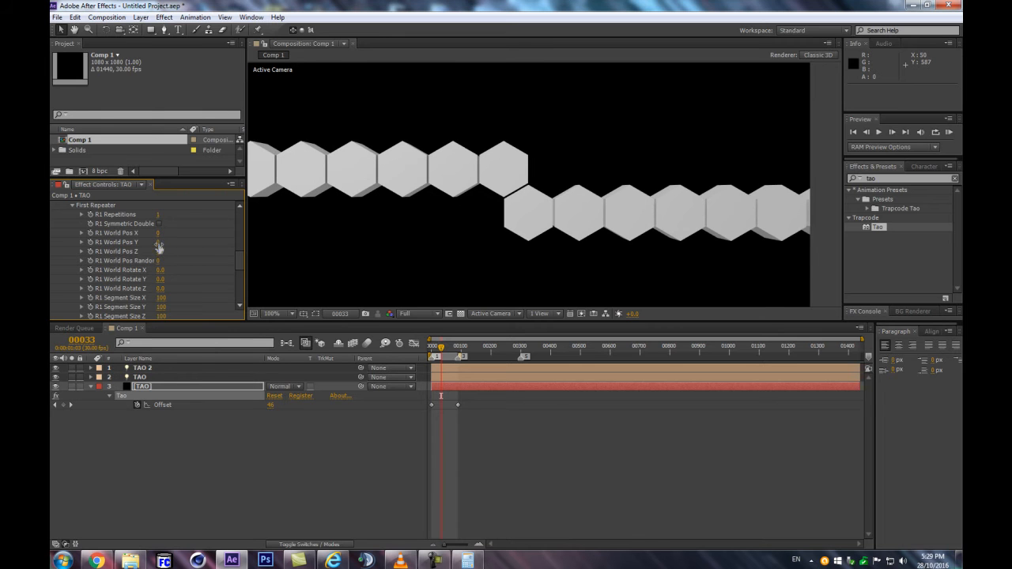
{"action": "key", "text": "Return"}
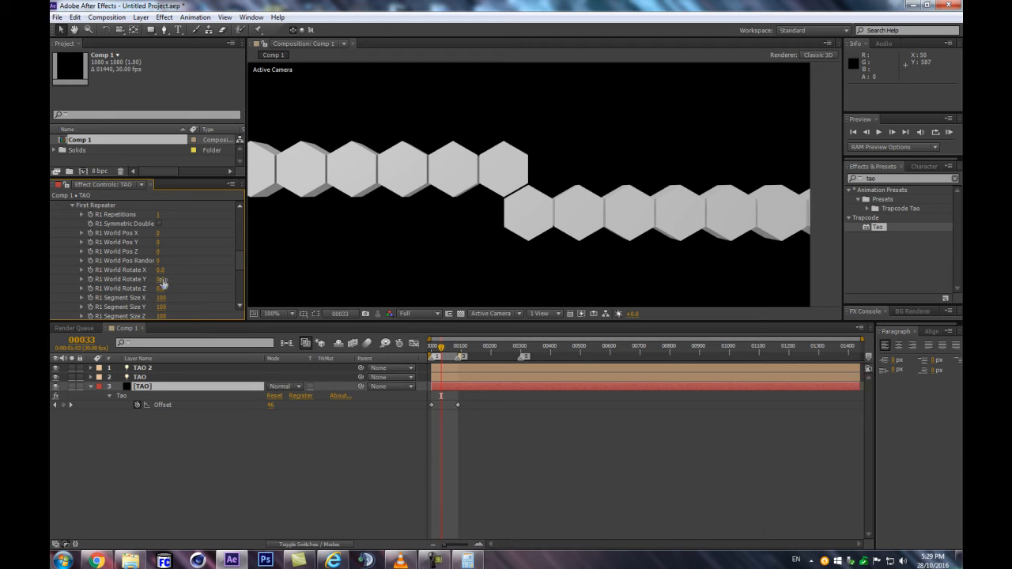
{"action": "type", "text": "180"}
{"action": "key", "text": "Return"}
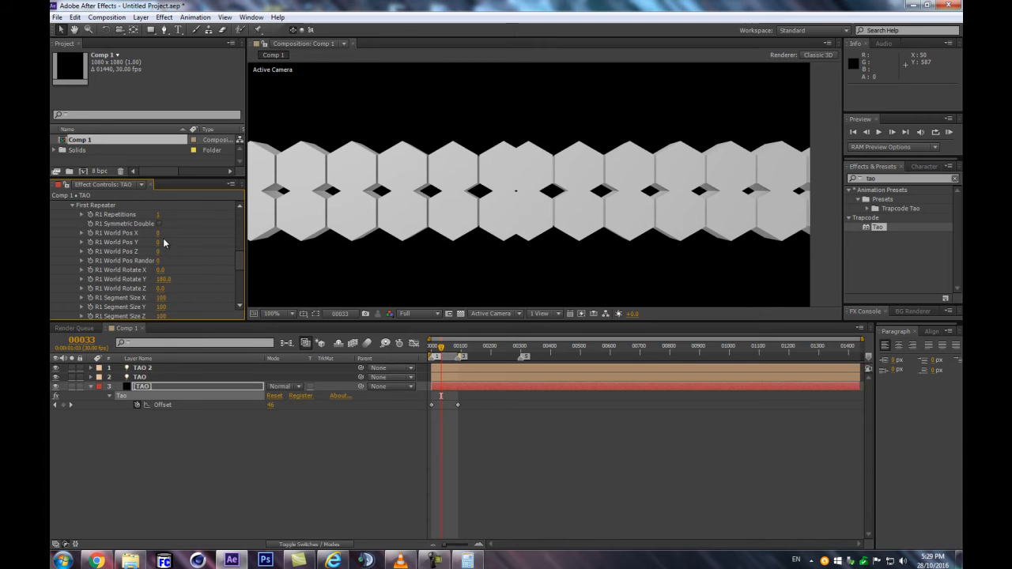
Set R1 World Pos X to 45 so the mirrored hexagons interlock, and check the seams between them up close
{"action": "left_click_drag", "start_coordinate": [160, 234], "coordinate": [178, 228]}
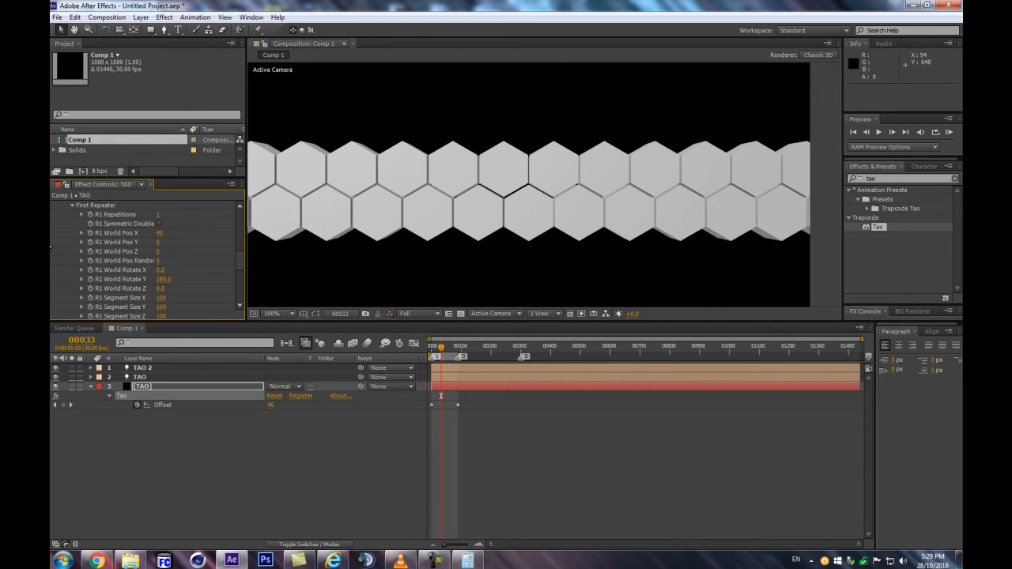
{"action": "key", "text": "period"}
{"action": "scroll", "coordinate": [629, 205], "scroll_direction": "up", "scroll_amount": 1}
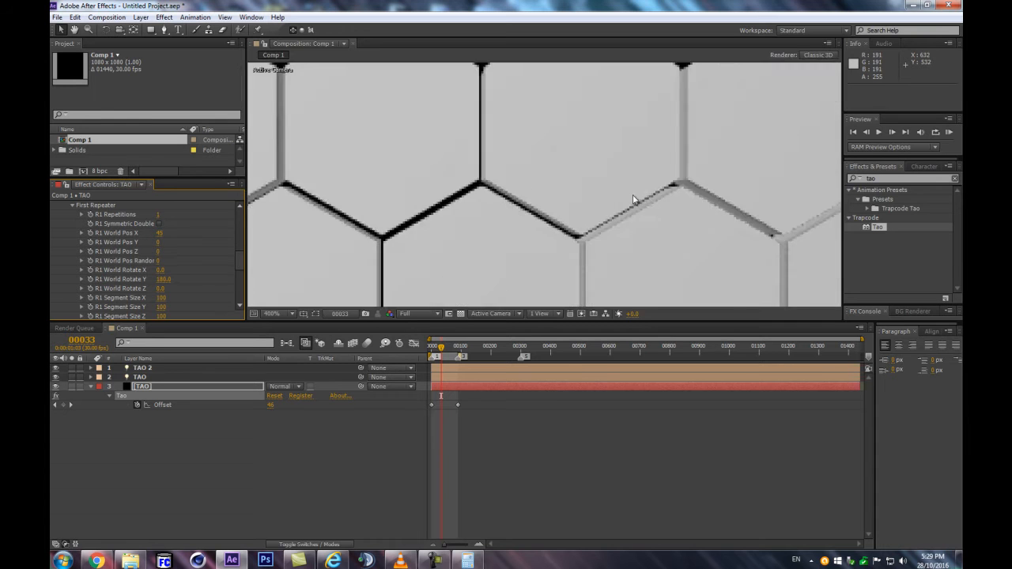
{"action": "scroll", "coordinate": [629, 196], "scroll_direction": "down", "scroll_amount": 4}
{"action": "scroll", "coordinate": [551, 203], "scroll_direction": "up", "scroll_amount": 2}
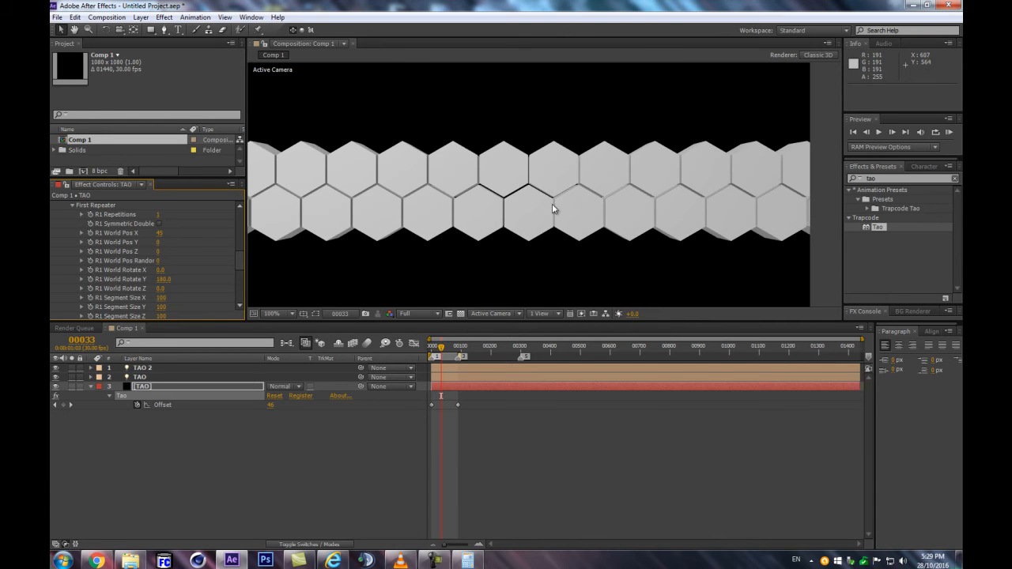
Preview the work area from near the start to examine the mirrored, interlocking hexagon rows
{"action": "mouse_move", "coordinate": [440, 347]}
{"action": "left_mouse_down"}
{"action": "mouse_move", "coordinate": [428, 349]}
{"action": "mouse_move", "coordinate": [435, 353]}
{"action": "left_mouse_up"}
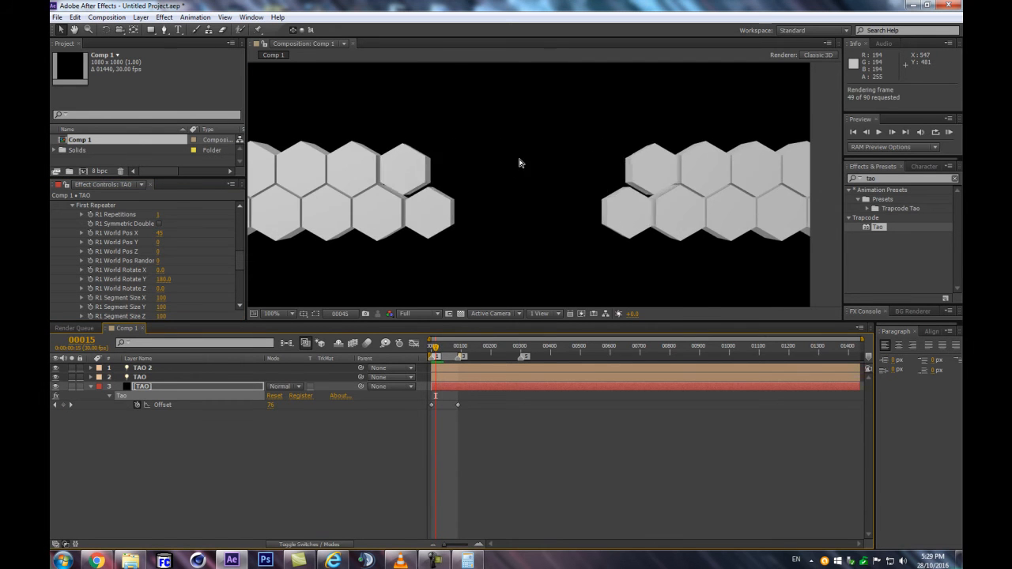
{"action": "key", "text": "space"}
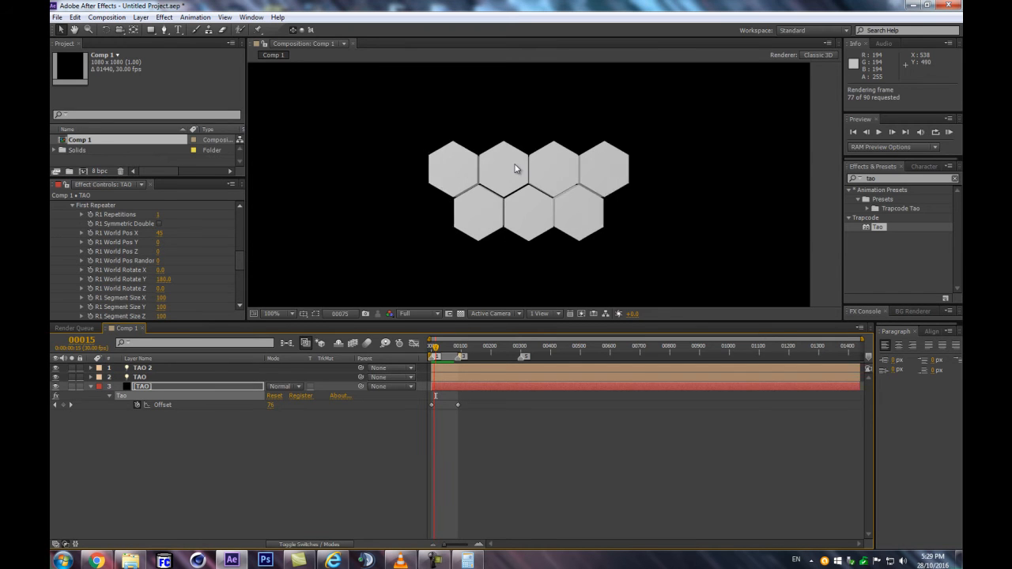
In the TAO layer's Second Repeater settings, set R2 Repetitions to 1 at frame 35
{"action": "key", "text": "space"}
{"action": "scroll", "coordinate": [515, 164], "scroll_direction": "down", "scroll_amount": 2}
{"action": "left_click_drag", "start_coordinate": [430, 353], "coordinate": [442, 354]}
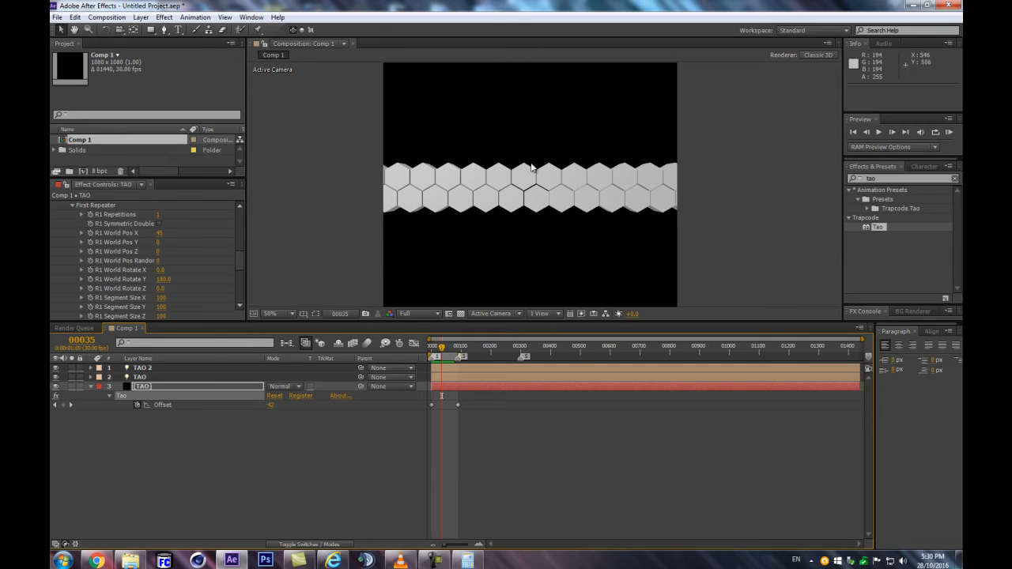
{"action": "scroll", "coordinate": [95, 261], "scroll_direction": "down", "scroll_amount": 10}
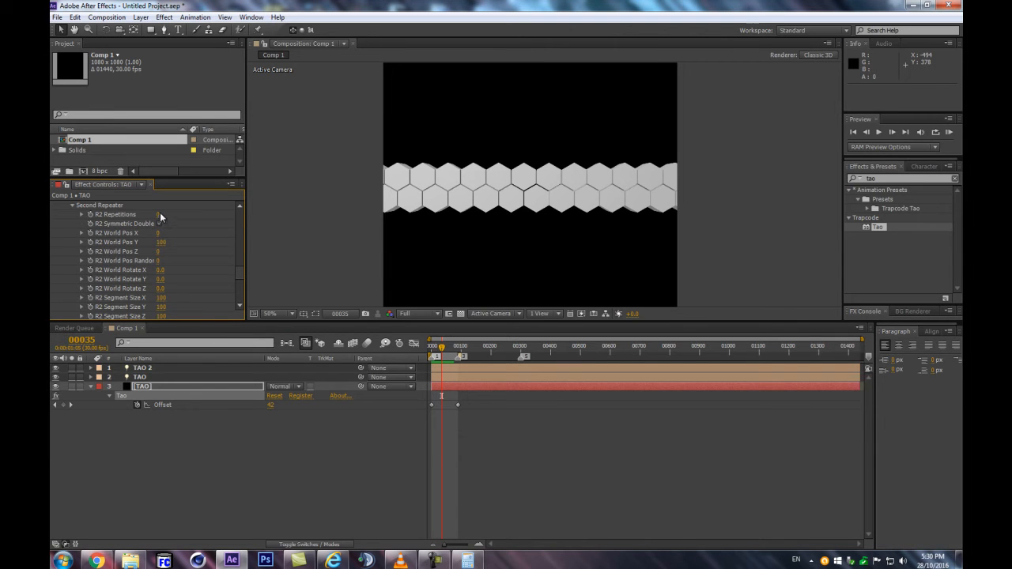
{"action": "scroll", "coordinate": [166, 229], "scroll_direction": "up", "scroll_amount": 1}
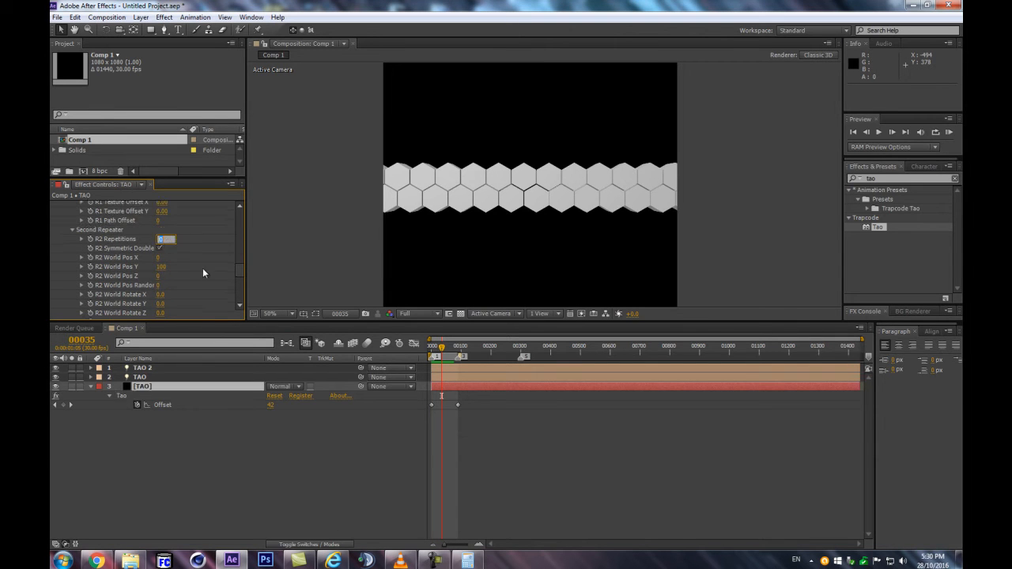
{"action": "type", "text": "1"}
{"action": "key", "text": "Return"}
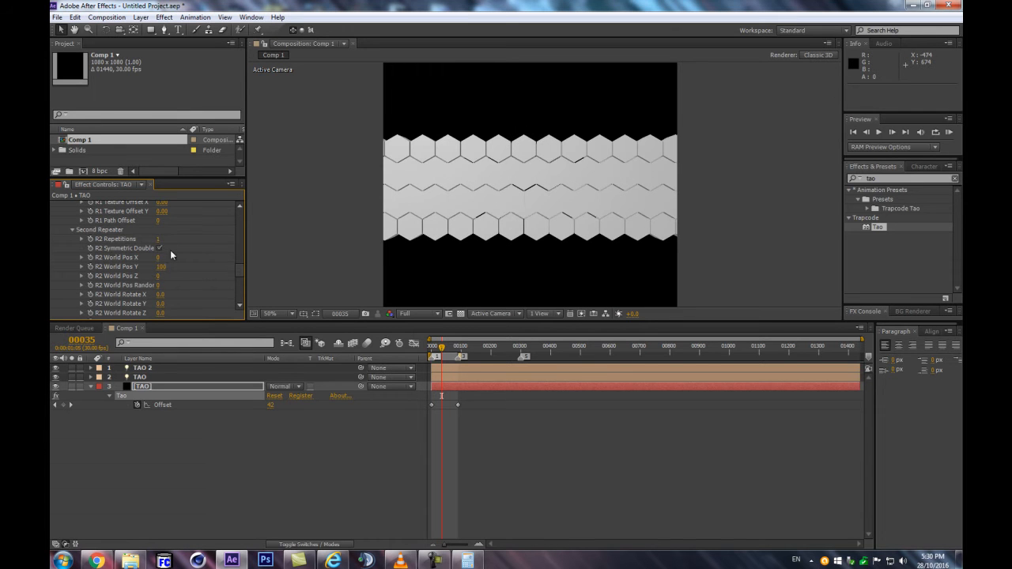
Set the second repeater's R2 World Pos Y to 156 so the rows interlock, and check the seams between them up close
{"action": "left_click_drag", "start_coordinate": [162, 269], "coordinate": [190, 262]}
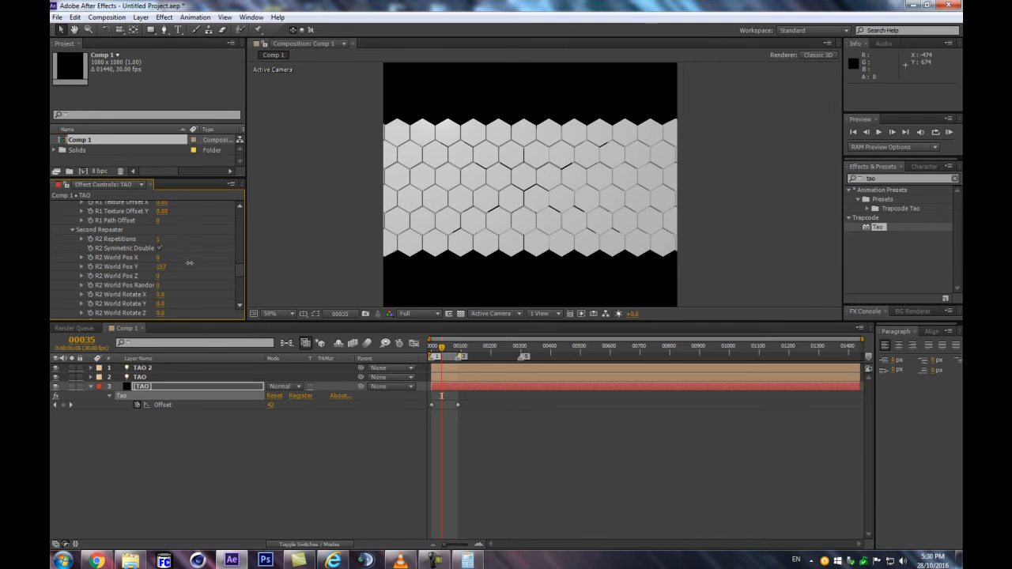
{"action": "scroll", "coordinate": [446, 207], "scroll_direction": "up", "scroll_amount": 4}
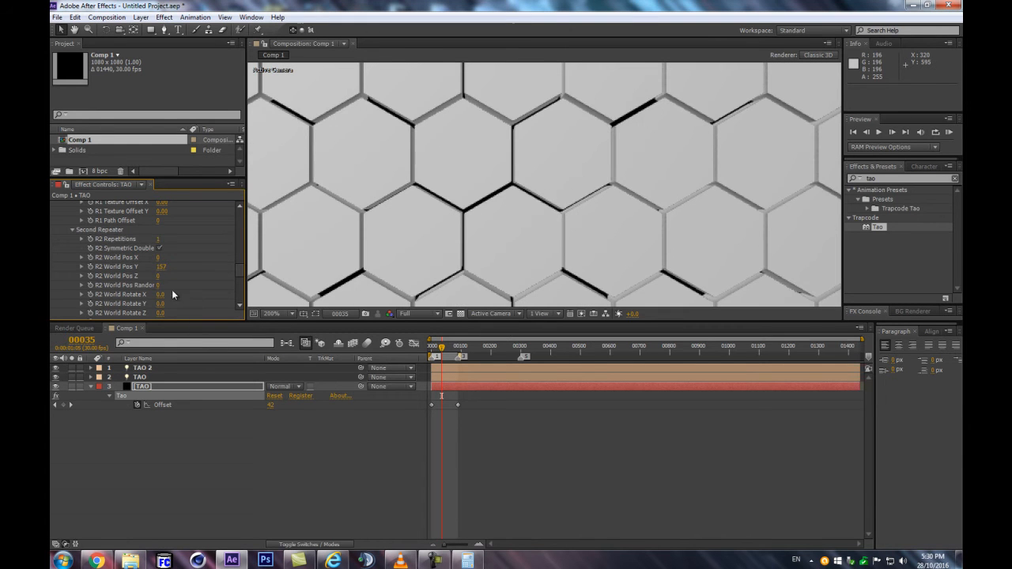
{"action": "left_click_drag", "start_coordinate": [160, 266], "coordinate": [160, 266]}
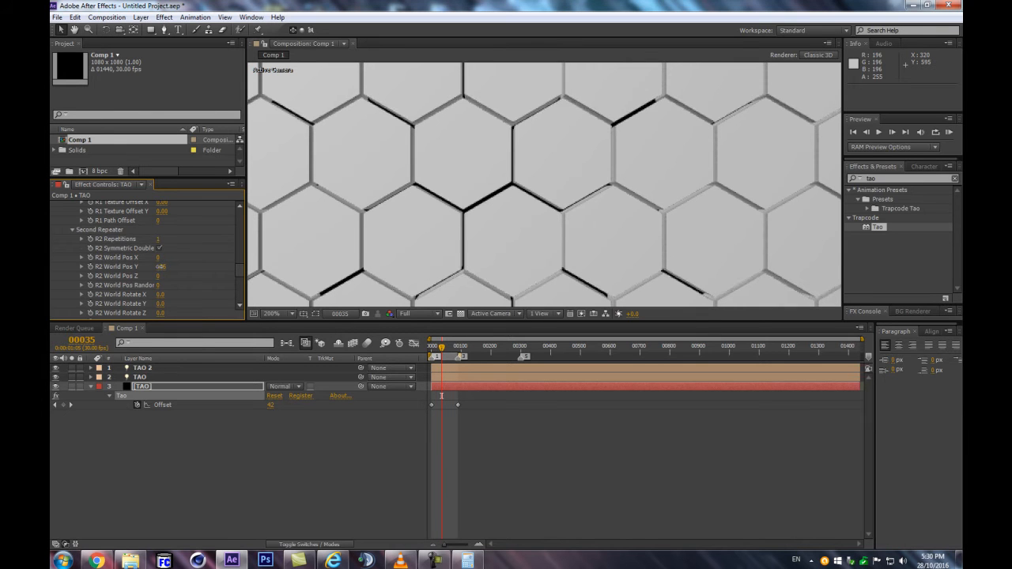
{"action": "scroll", "coordinate": [520, 200], "scroll_direction": "down", "scroll_amount": 3}
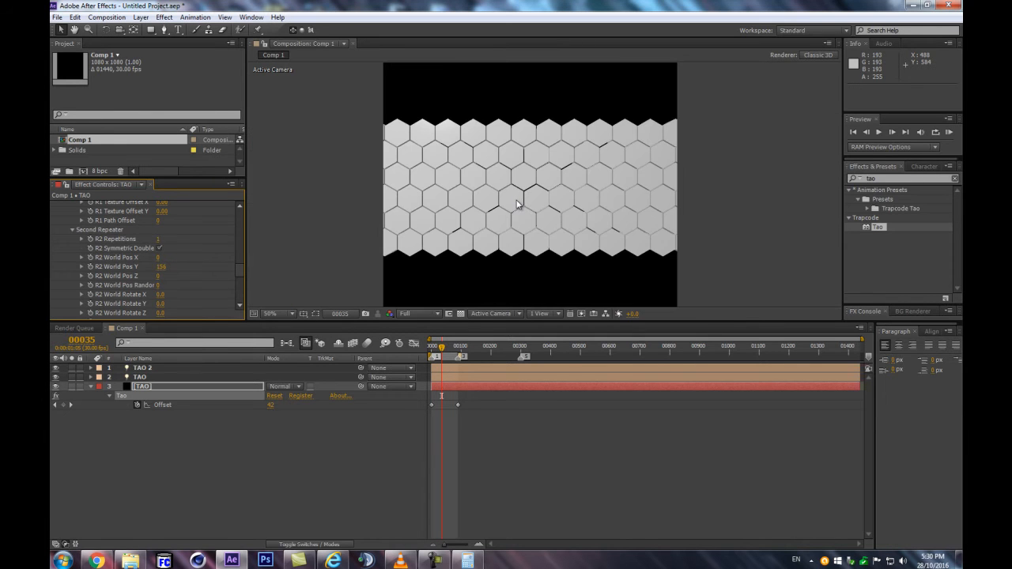
{"action": "scroll", "coordinate": [520, 205], "scroll_direction": "up", "scroll_amount": 2}
{"action": "scroll", "coordinate": [520, 204], "scroll_direction": "down", "scroll_amount": 2}
Set the second repeater's R2 Repetitions to 3 so the hexagon rows fill the frame's height
{"action": "left_click_drag", "start_coordinate": [161, 237], "coordinate": [169, 235]}
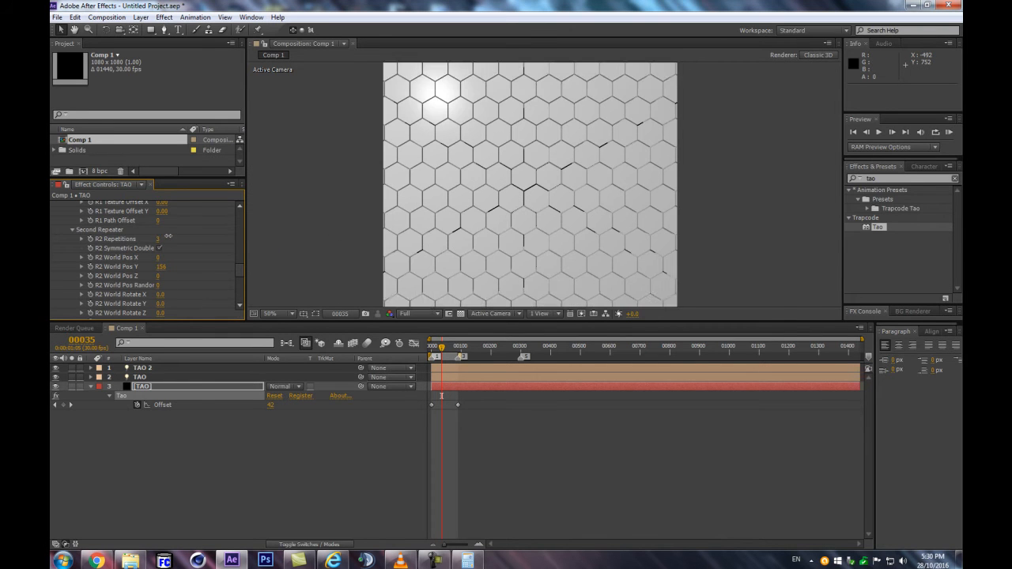
{"action": "scroll", "coordinate": [591, 177], "scroll_direction": "down", "scroll_amount": 2}
{"action": "scroll", "coordinate": [591, 176], "scroll_direction": "up", "scroll_amount": 2}
Enlarge the composition view and preview the hexagon animation from frame 0
{"action": "left_click_drag", "start_coordinate": [559, 321], "coordinate": [560, 357]}
{"action": "left_click_drag", "start_coordinate": [442, 385], "coordinate": [428, 391]}
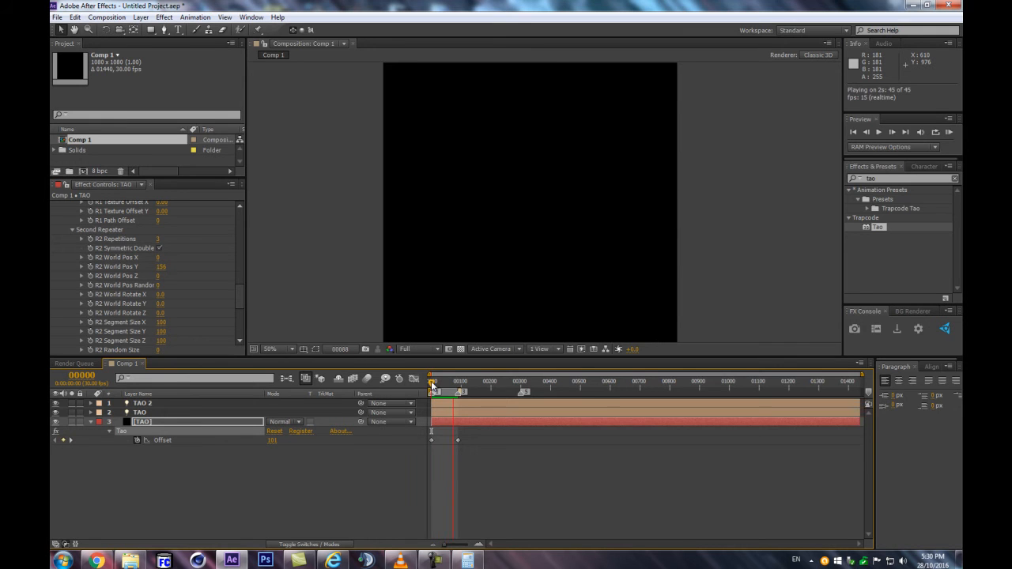
{"action": "mouse_move", "coordinate": [431, 385]}
{"action": "left_mouse_down"}
{"action": "mouse_move", "coordinate": [454, 383]}
{"action": "mouse_move", "coordinate": [444, 385]}
{"action": "left_mouse_up"}
Select both Offset keyframes of the Tao effect and apply Time-Reverse Keyframes to them
{"action": "left_click_drag", "start_coordinate": [428, 456], "coordinate": [474, 438]}
{"action": "left_click_drag", "start_coordinate": [448, 383], "coordinate": [439, 383]}
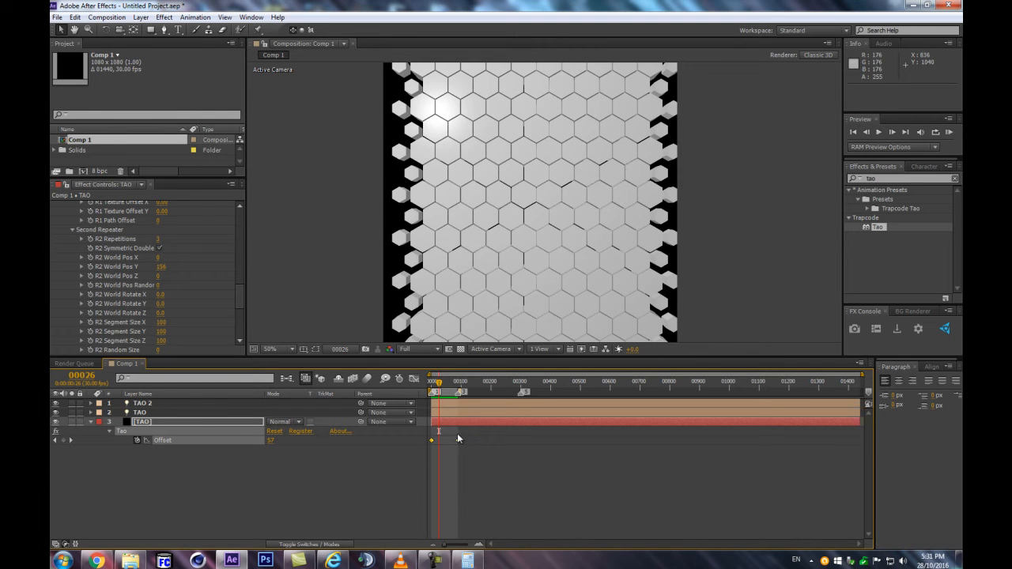
{"action": "left_click_drag", "start_coordinate": [416, 450], "coordinate": [417, 451]}
{"action": "right_click", "coordinate": [431, 441]}
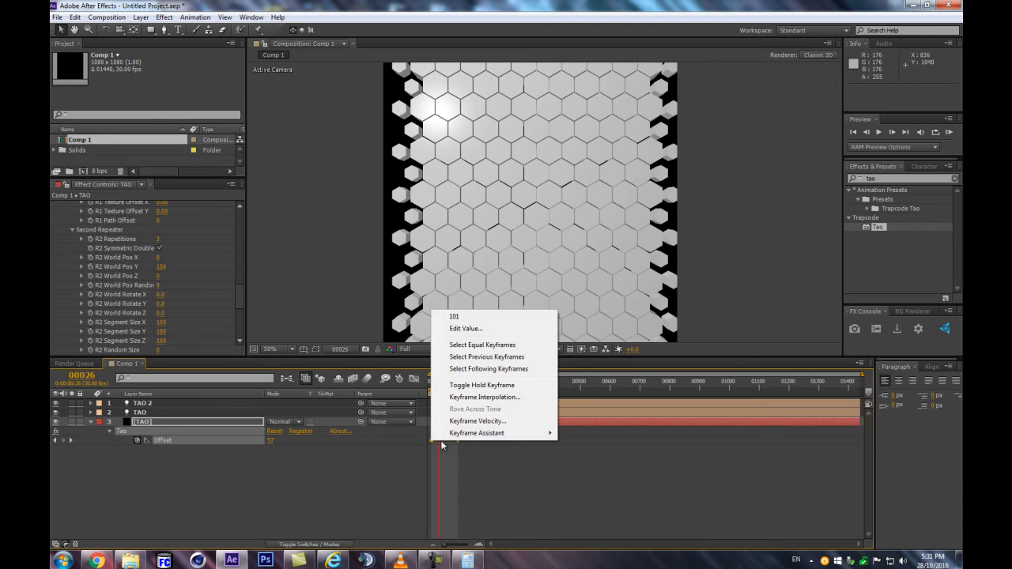
{"action": "mouse_move", "coordinate": [475, 435]}
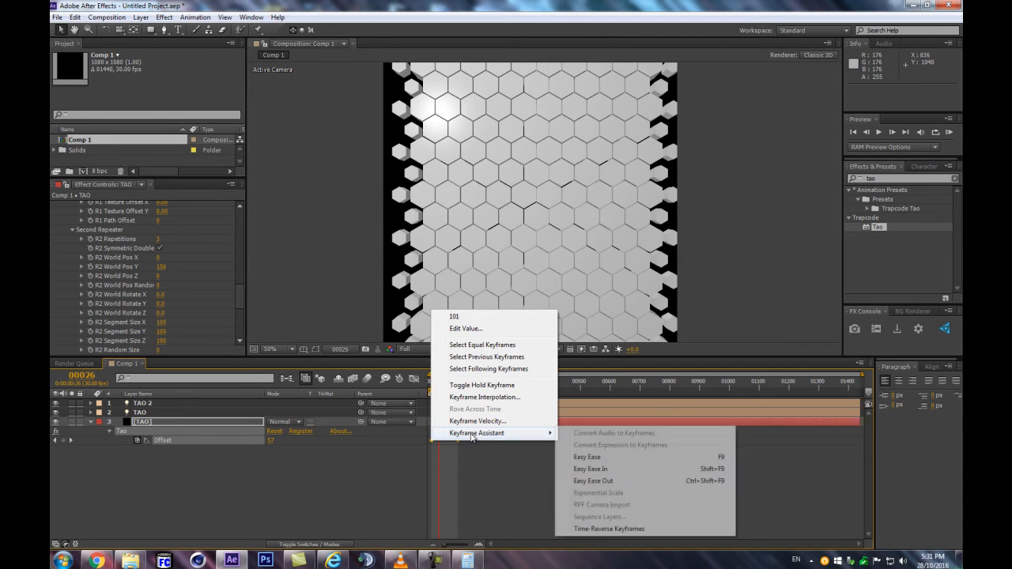
{"action": "left_click", "coordinate": [574, 530]}
Preview the time-reversed Offset animation from the start and inspect it around frame 42
{"action": "left_click", "coordinate": [430, 385]}
{"action": "key", "text": "KP_0"}
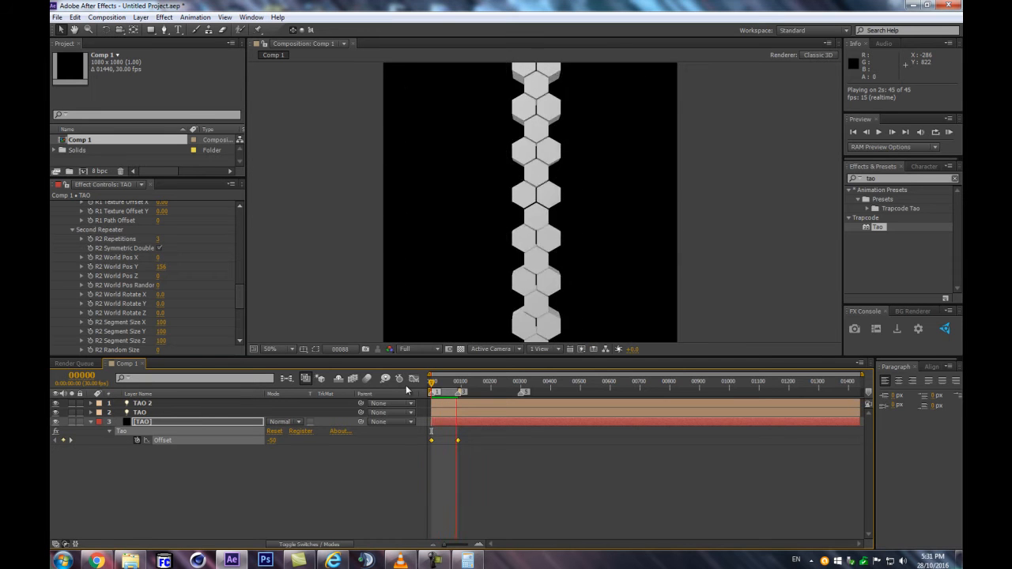
{"action": "left_click", "coordinate": [444, 383]}
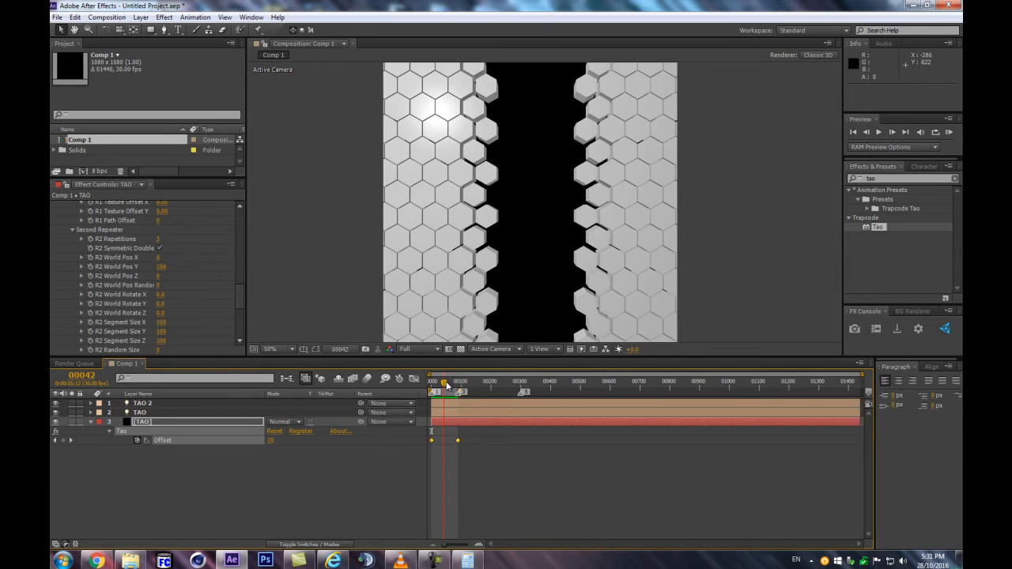
Reveal the keyframed properties of all three layers and examine the animation at frame 60
{"action": "left_click", "coordinate": [362, 456]}
{"action": "key", "text": "u"}
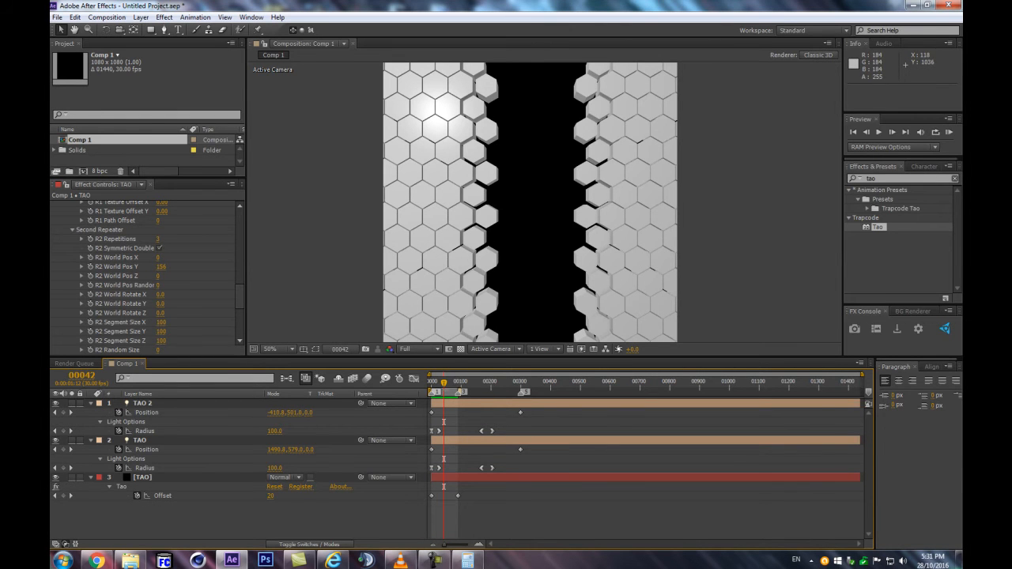
{"action": "left_click_drag", "start_coordinate": [449, 383], "coordinate": [449, 381]}
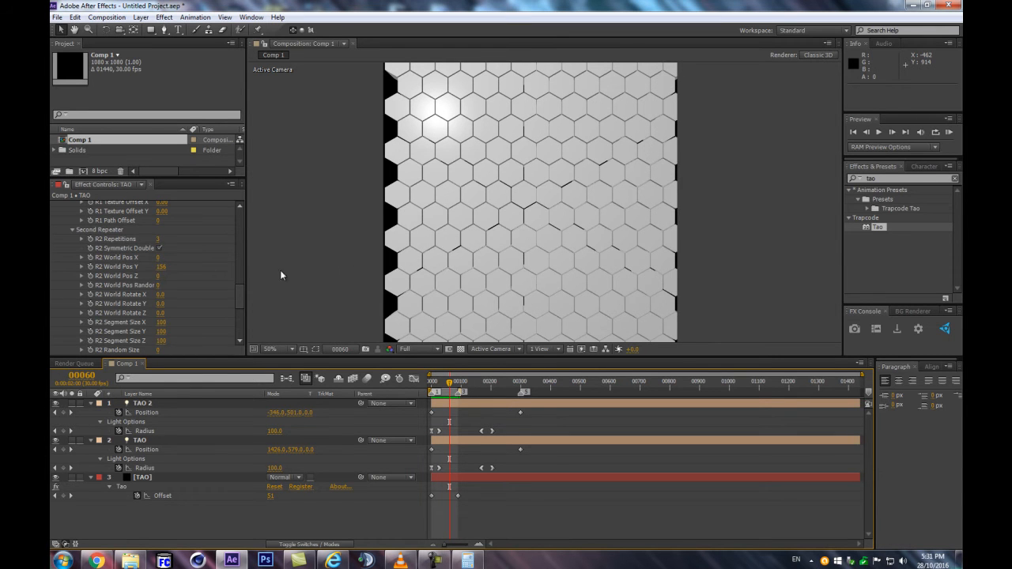
In the Tao effect's Segment settings, enable Chamfer, set Chamfer Size to 0 and go to frame 55
{"action": "scroll", "coordinate": [455, 255], "scroll_direction": "up", "scroll_amount": 2}
{"action": "scroll", "coordinate": [156, 257], "scroll_direction": "up", "scroll_amount": 10}
{"action": "scroll", "coordinate": [160, 265], "scroll_direction": "up", "scroll_amount": 4}
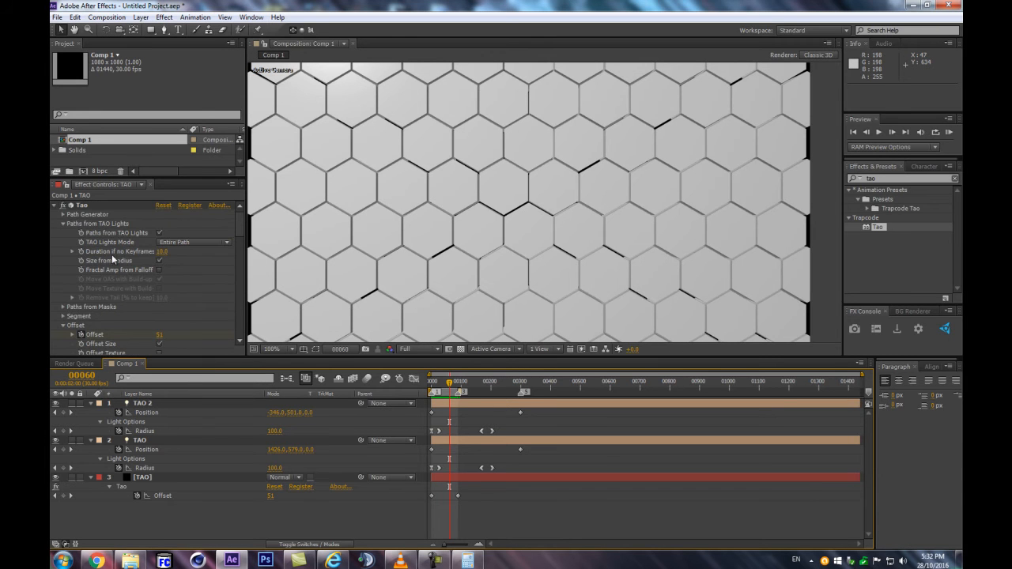
{"action": "left_click", "coordinate": [62, 326]}
{"action": "left_click", "coordinate": [63, 316]}
{"action": "scroll", "coordinate": [151, 286], "scroll_direction": "down", "scroll_amount": 3}
{"action": "left_click", "coordinate": [158, 251]}
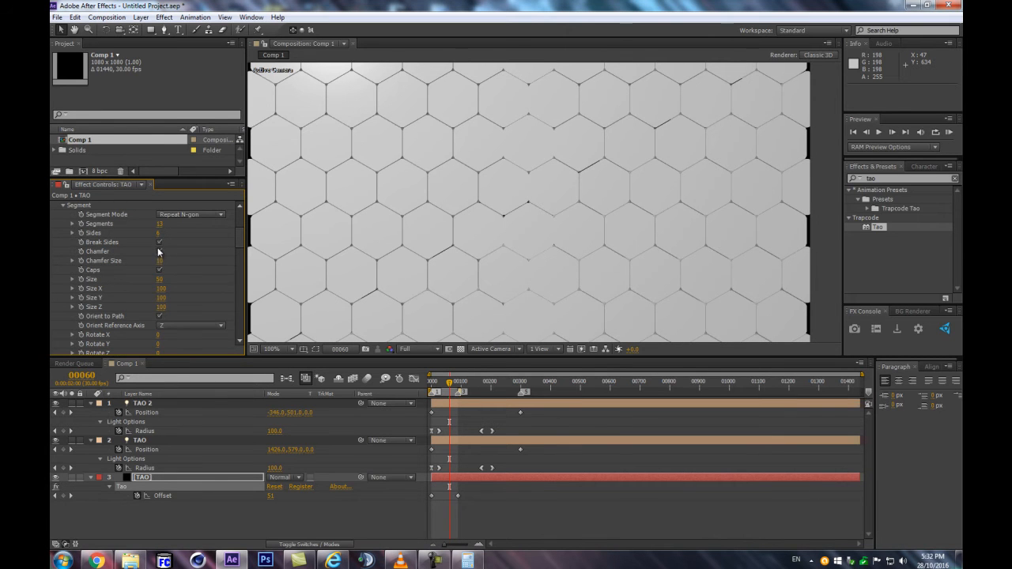
{"action": "left_click", "coordinate": [160, 241]}
{"action": "left_click_drag", "start_coordinate": [159, 262], "coordinate": [144, 261]}
{"action": "scroll", "coordinate": [528, 243], "scroll_direction": "down", "scroll_amount": 2}
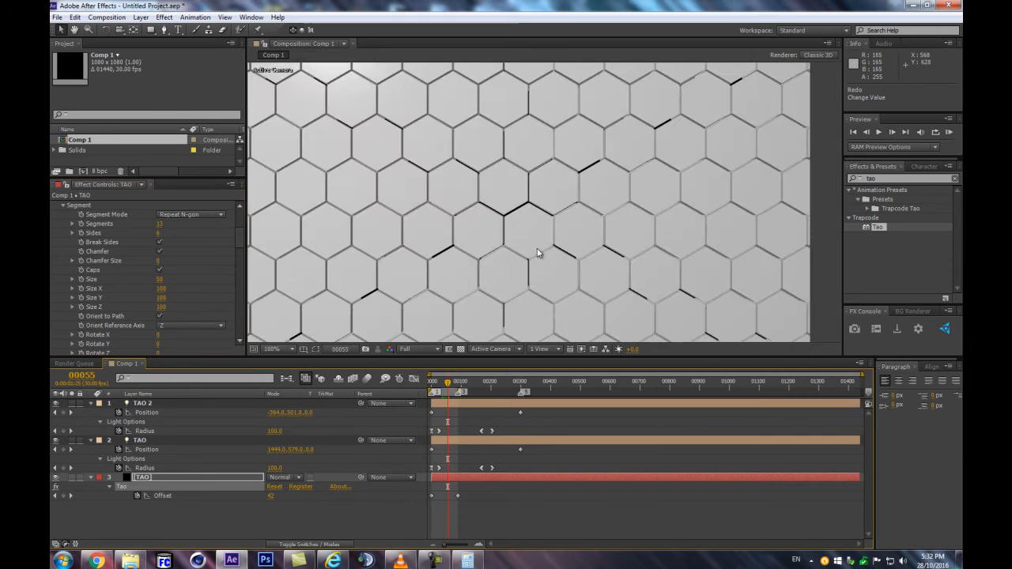
{"action": "scroll", "coordinate": [538, 252], "scroll_direction": "down", "scroll_amount": 1}
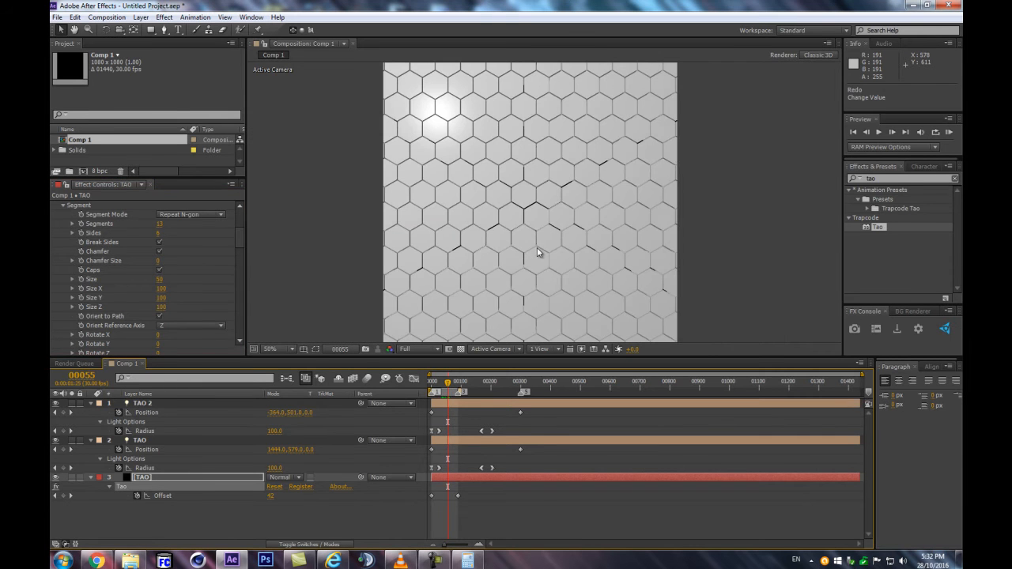
Collapse the revealed properties of all layers and deselect them
{"action": "key", "text": "ctrl+a"}
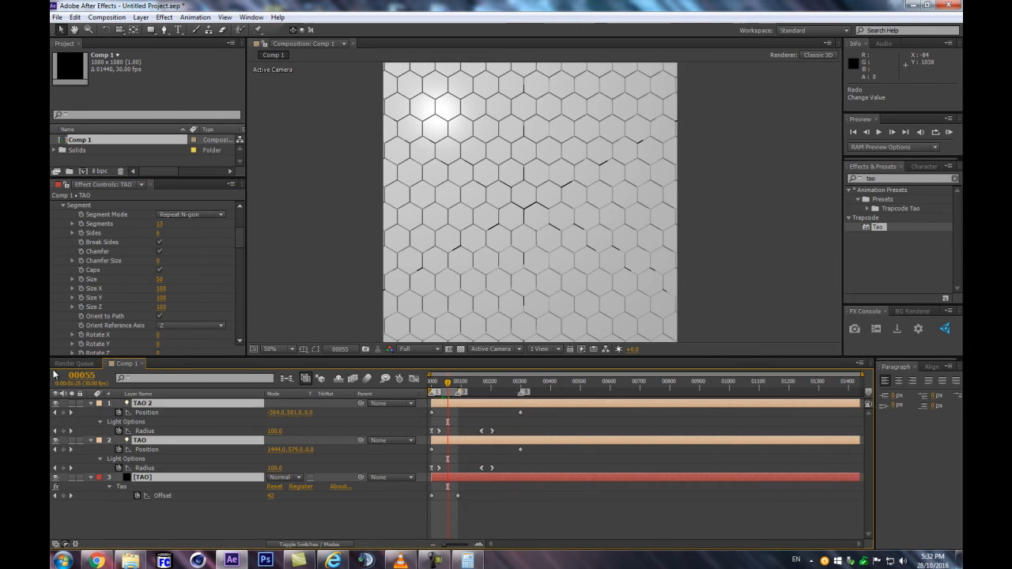
{"action": "left_click", "coordinate": [89, 402]}
{"action": "left_click", "coordinate": [175, 492]}
Review the available Segment Mode options and examine the edges between the hexagons up close
{"action": "scroll", "coordinate": [581, 185], "scroll_direction": "up", "scroll_amount": 2}
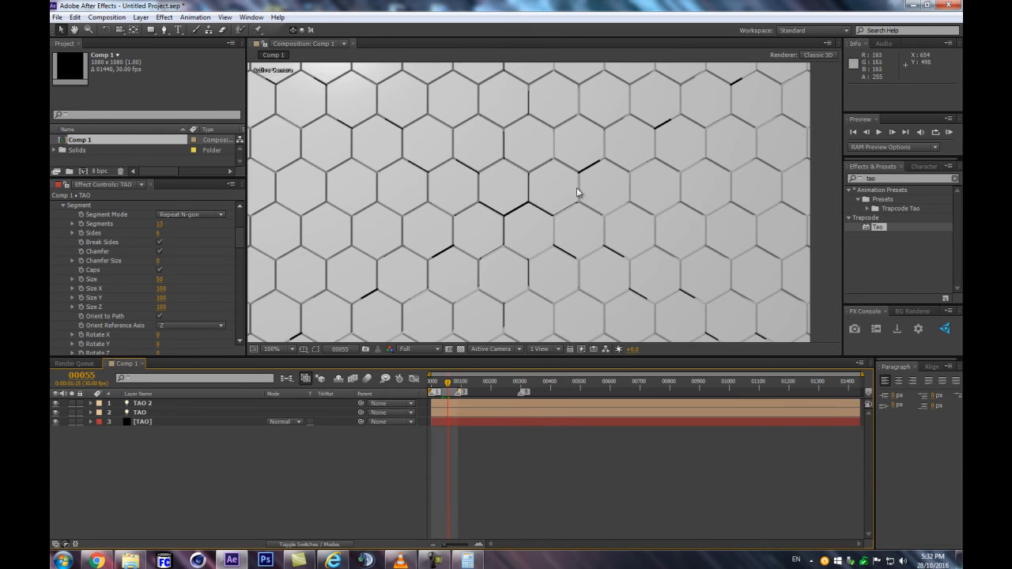
{"action": "left_click", "coordinate": [185, 215]}
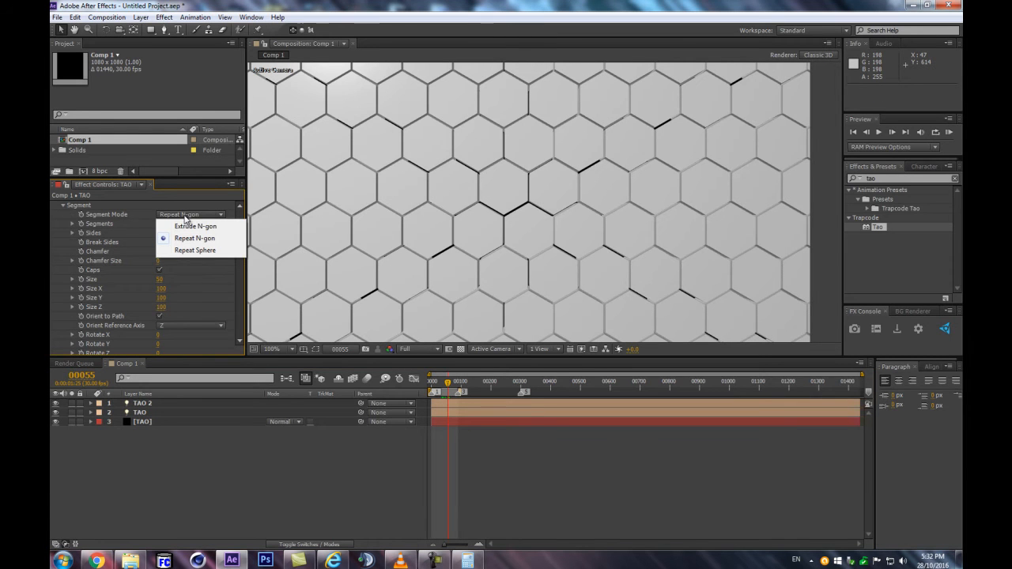
{"action": "left_click", "coordinate": [330, 461]}
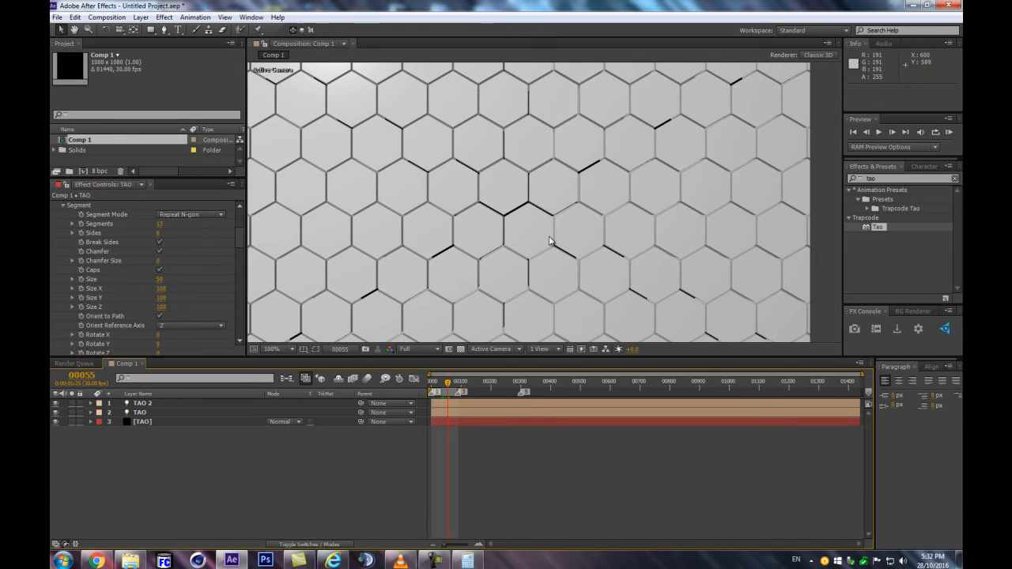
{"action": "scroll", "coordinate": [558, 237], "scroll_direction": "up", "scroll_amount": 4}
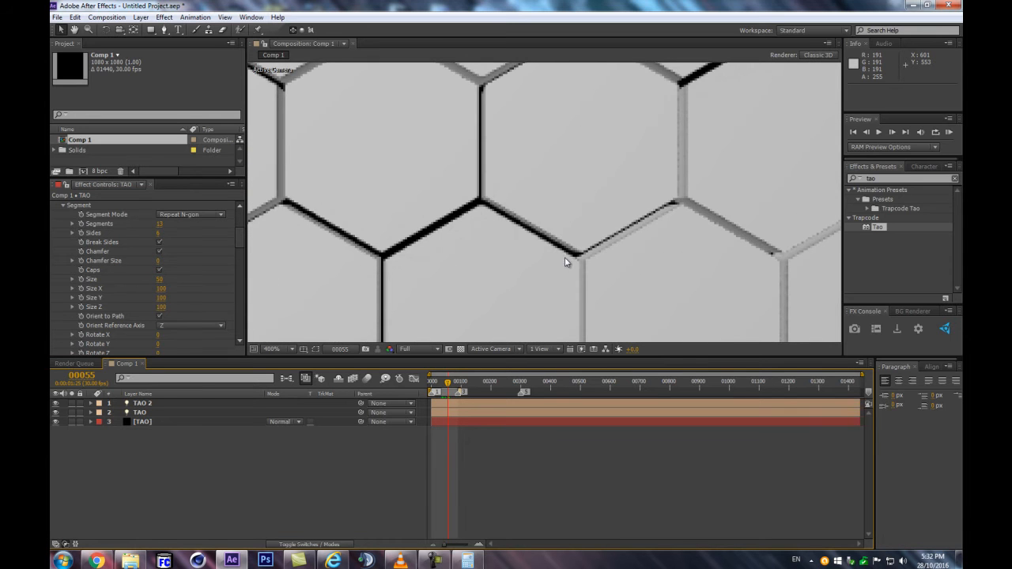
{"action": "scroll", "coordinate": [571, 259], "scroll_direction": "down", "scroll_amount": 2}
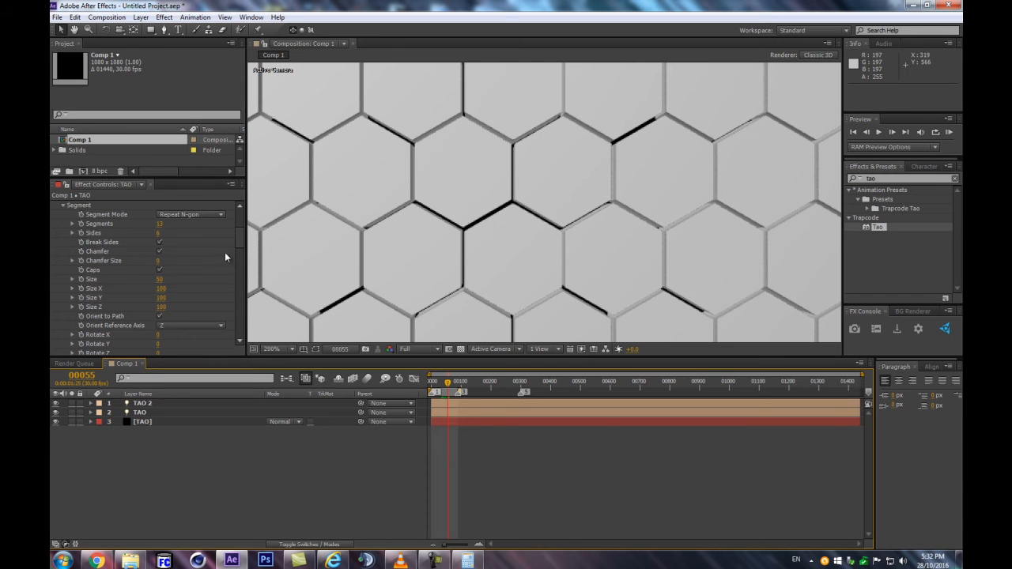
Duplicate Comp 1 in the project and open the duplicate, Comp 2
{"action": "mouse_move", "coordinate": [240, 249]}
{"action": "left_mouse_down"}
{"action": "mouse_move", "coordinate": [237, 354]}
{"action": "mouse_move", "coordinate": [254, 205]}
{"action": "mouse_move", "coordinate": [239, 233]}
{"action": "left_mouse_up"}
{"action": "left_click", "coordinate": [113, 146]}
{"action": "scroll", "coordinate": [480, 221], "scroll_direction": "down", "scroll_amount": 2}
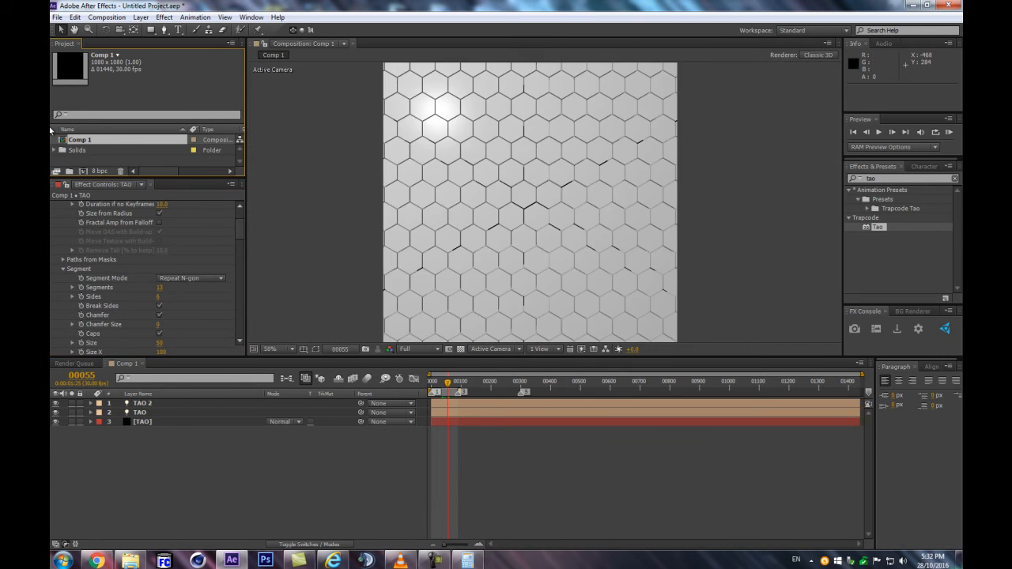
{"action": "key", "text": "ctrl+d"}
{"action": "double_click", "coordinate": [80, 151]}
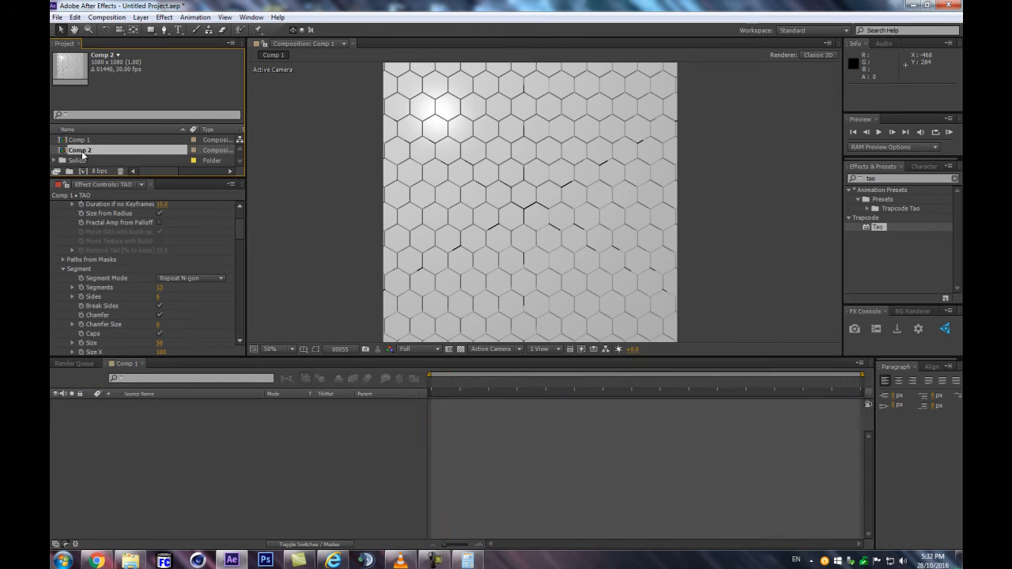
Set the Segment Mode of Comp 2's TAO solid layer to Repeat Sphere
{"action": "left_click", "coordinate": [151, 421]}
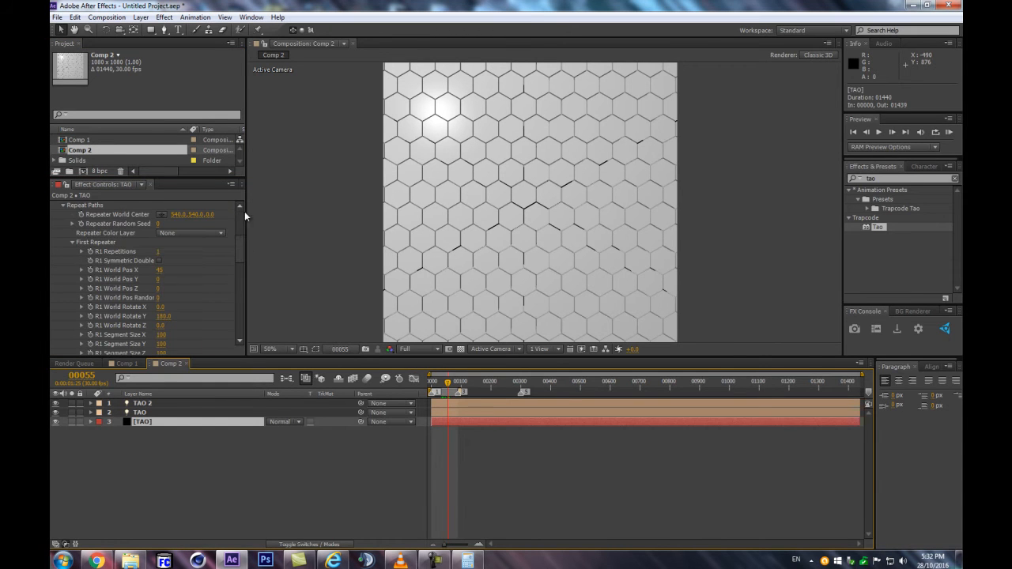
{"action": "left_click_drag", "start_coordinate": [238, 234], "coordinate": [216, 278]}
{"action": "scroll", "coordinate": [215, 279], "scroll_direction": "up", "scroll_amount": 10}
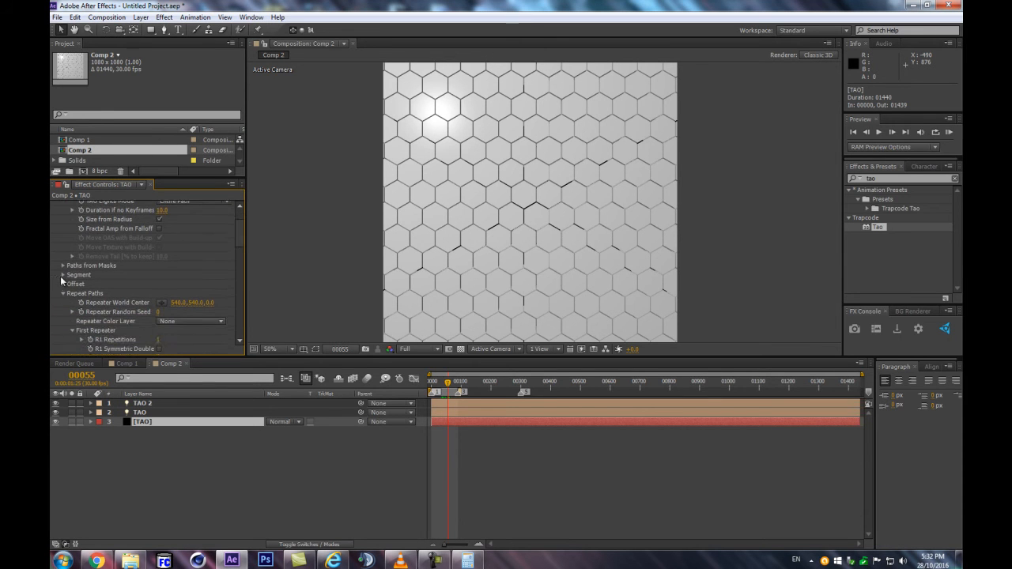
{"action": "left_click", "coordinate": [63, 274]}
{"action": "left_click", "coordinate": [189, 214]}
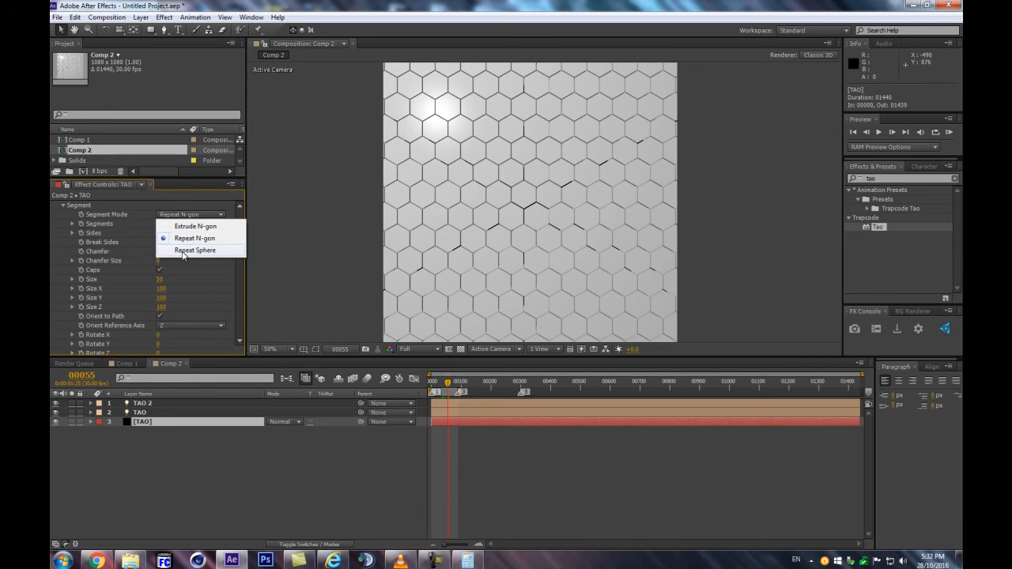
{"action": "left_click", "coordinate": [185, 250]}
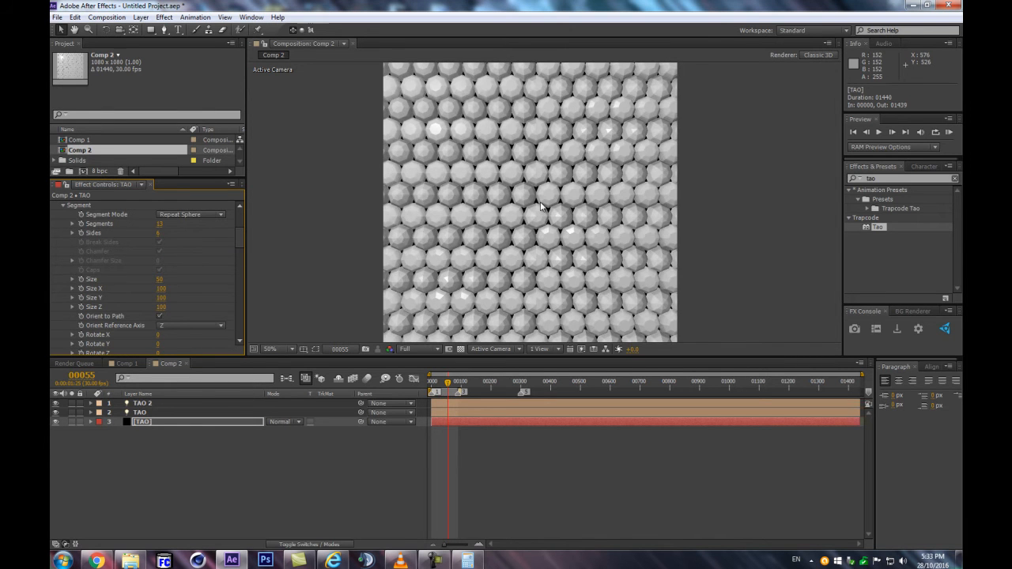
Inspect the sphere pattern up close and scrub through its animation to frame 57
{"action": "scroll", "coordinate": [450, 228], "scroll_direction": "up", "scroll_amount": 2}
{"action": "scroll", "coordinate": [451, 228], "scroll_direction": "down", "scroll_amount": 2}
{"action": "left_click", "coordinate": [440, 385]}
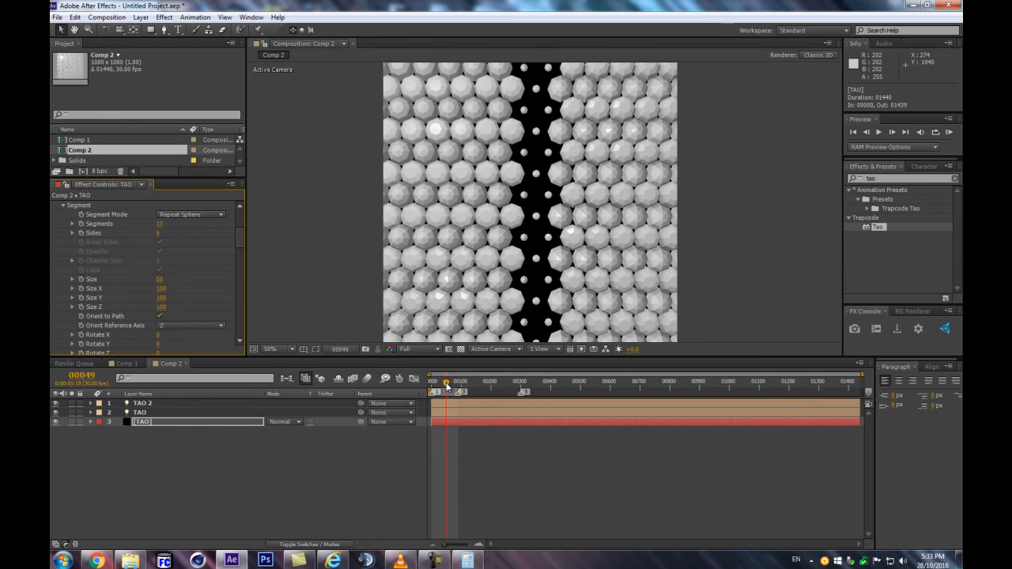
{"action": "left_click", "coordinate": [449, 385]}
{"action": "key", "text": "ctrl+z"}
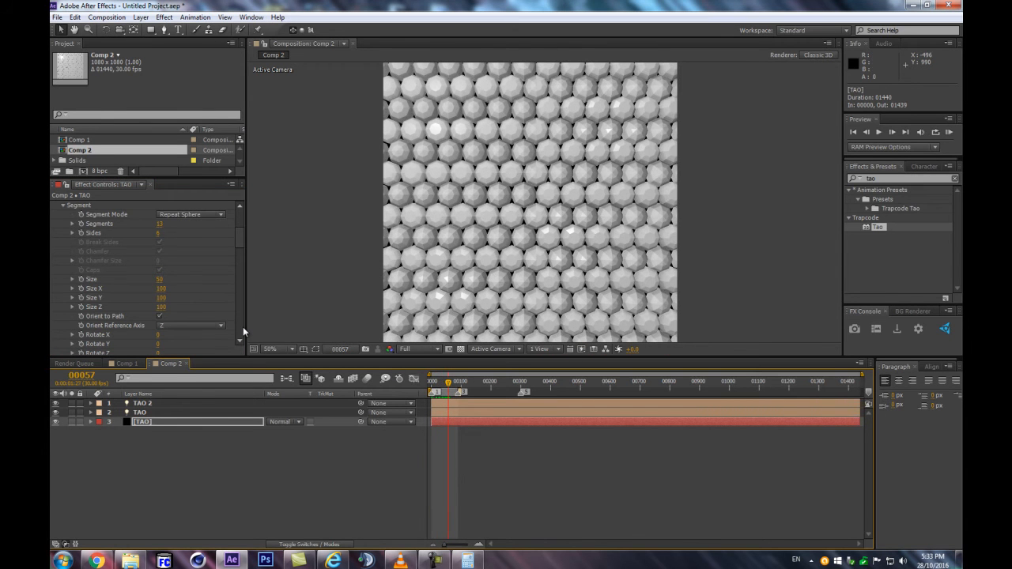
Undo the Segment Mode change, try an R1 Path Offset of 12 in the First Repeater, and scrub to frame 53
{"action": "left_click", "coordinate": [446, 391]}
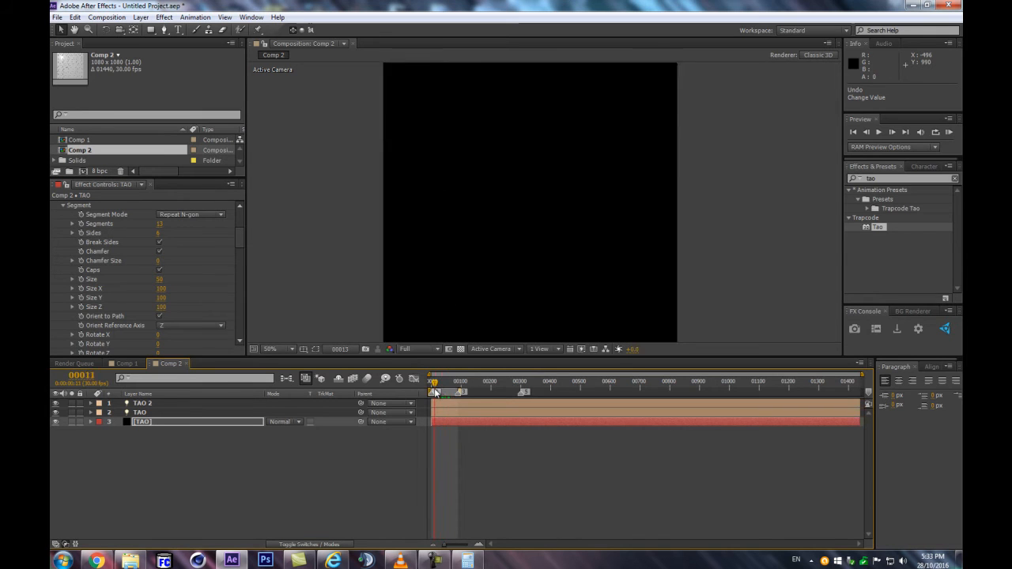
{"action": "left_click", "coordinate": [444, 388]}
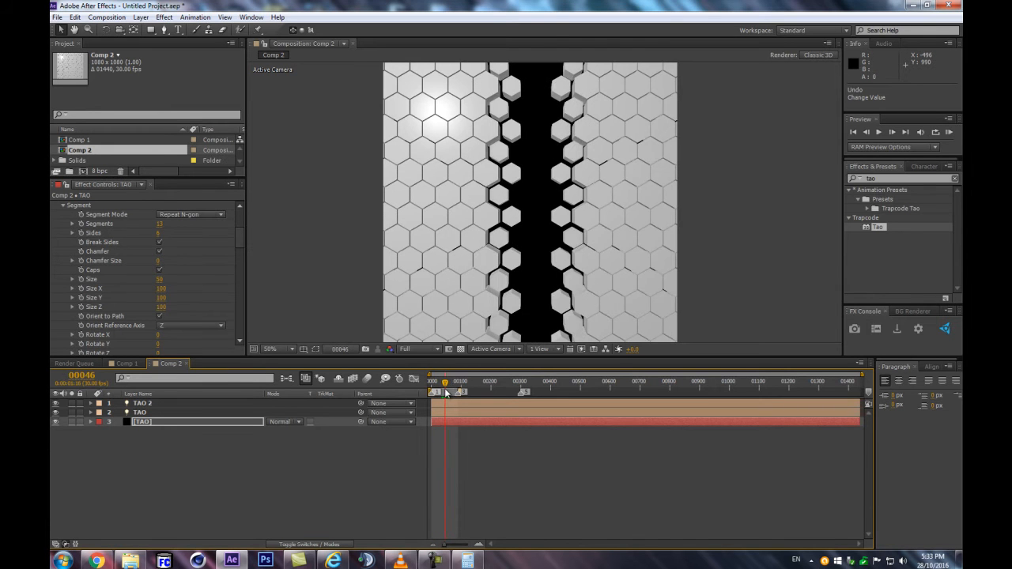
{"action": "scroll", "coordinate": [210, 295], "scroll_direction": "down", "scroll_amount": 8}
{"action": "scroll", "coordinate": [174, 292], "scroll_direction": "down", "scroll_amount": 5}
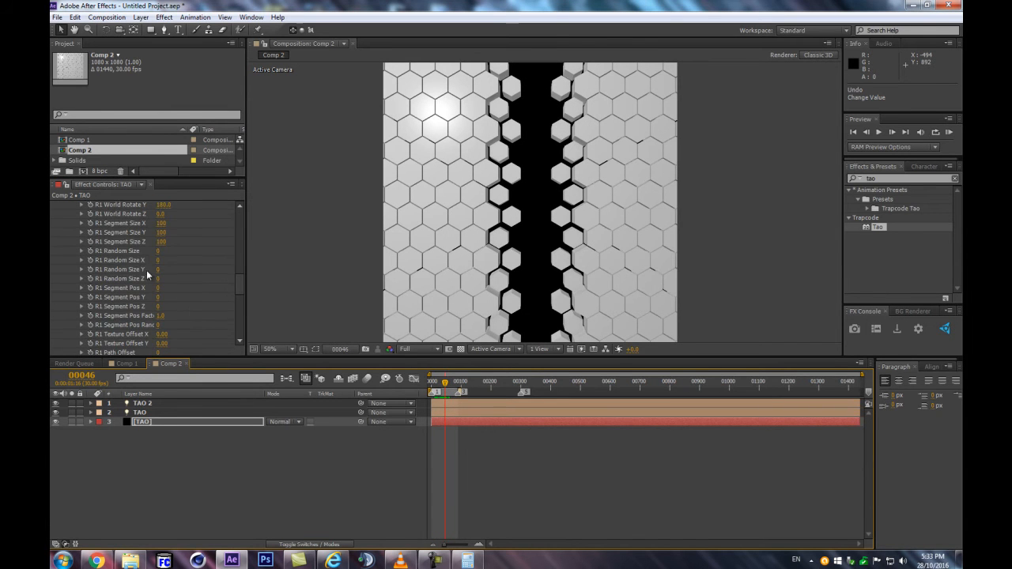
{"action": "scroll", "coordinate": [105, 264], "scroll_direction": "down", "scroll_amount": 3}
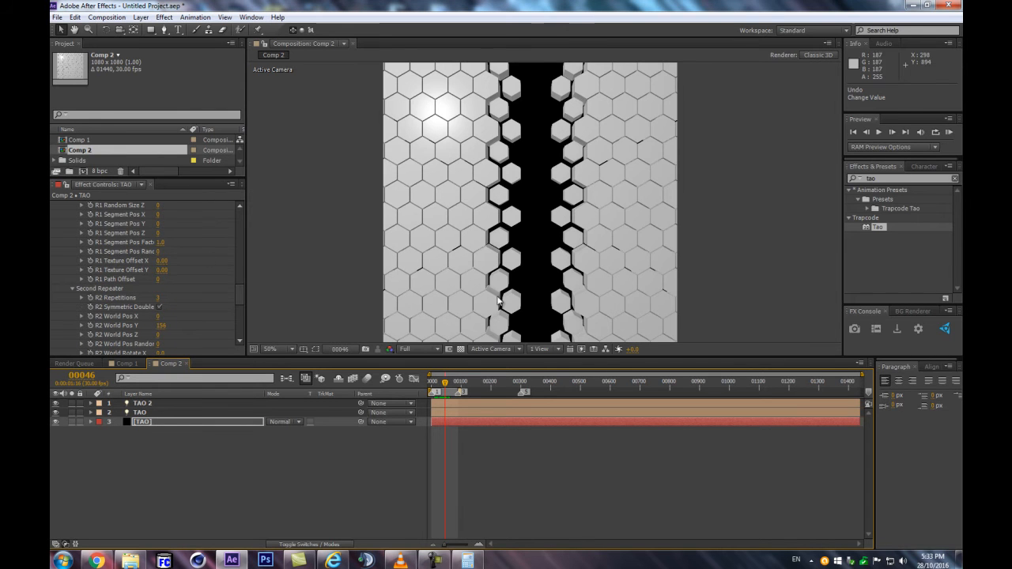
{"action": "scroll", "coordinate": [494, 278], "scroll_direction": "up", "scroll_amount": 1}
{"action": "scroll", "coordinate": [419, 265], "scroll_direction": "down", "scroll_amount": 1}
{"action": "left_click", "coordinate": [157, 279]}
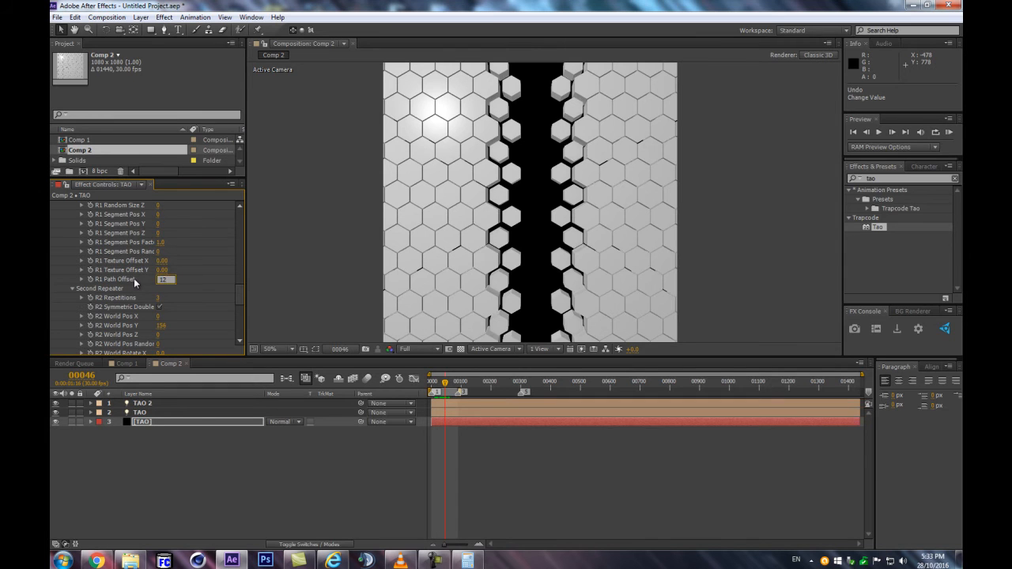
{"action": "key", "text": "Return"}
{"action": "left_click_drag", "start_coordinate": [441, 382], "coordinate": [447, 385]}
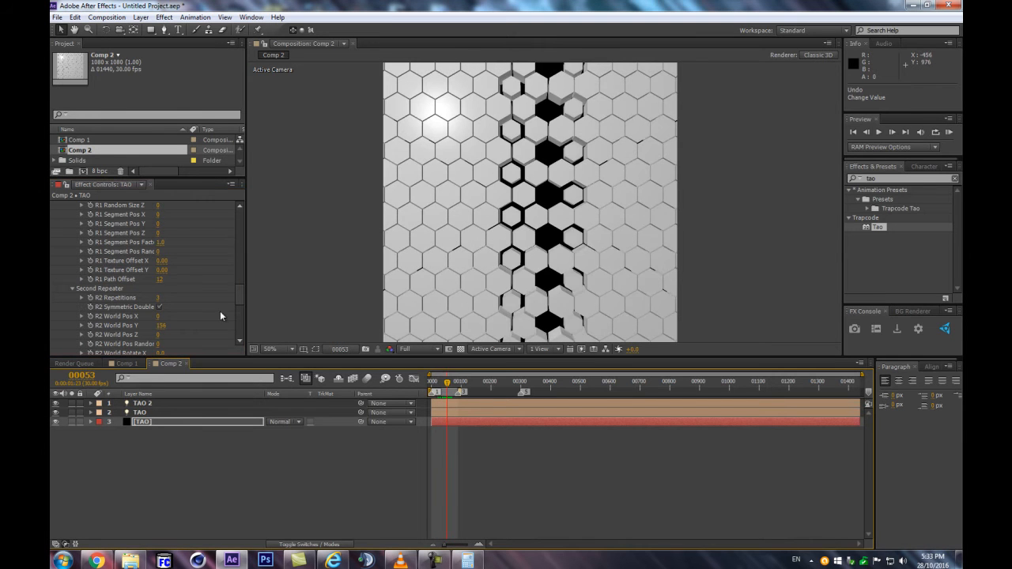
Set R2 Repetitions to 0 to isolate the first repeater's rows, and scrub through the animation around frame 58
{"action": "left_click", "coordinate": [159, 307]}
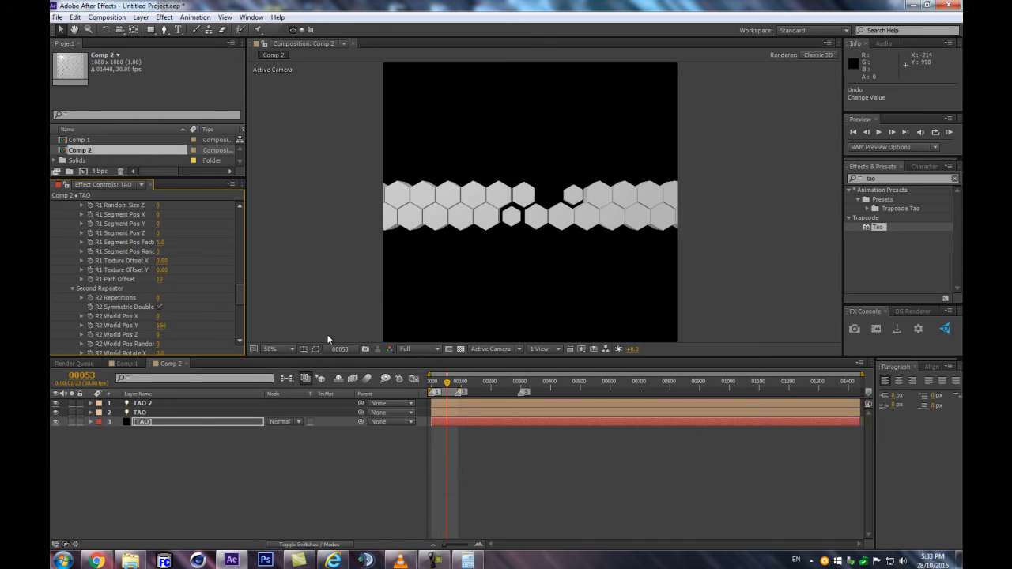
{"action": "left_click_drag", "start_coordinate": [444, 385], "coordinate": [448, 385]}
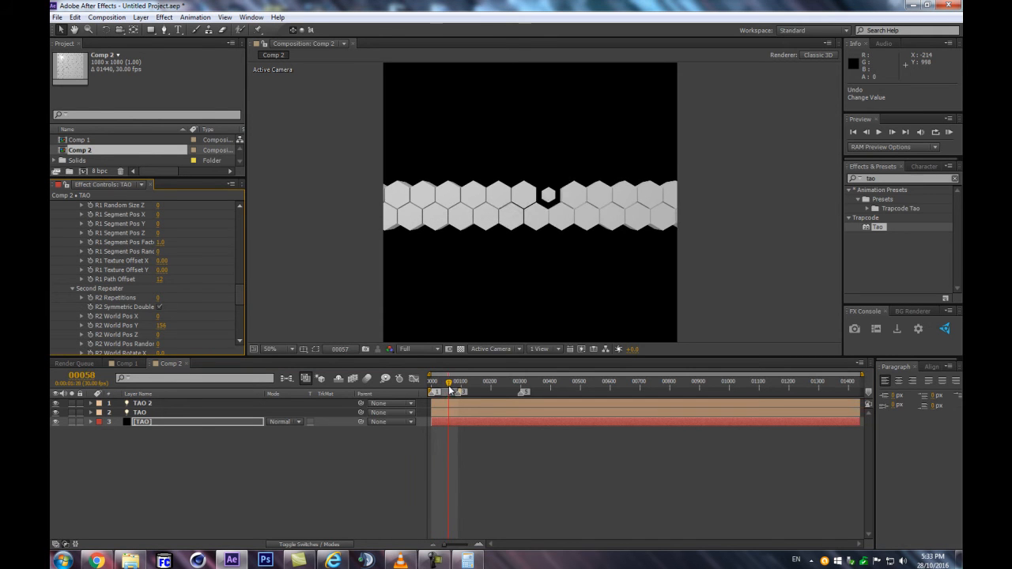
Restore the R1 Path Offset to 0 and R2 Repetitions to 3, with the playhead at frame 53
{"action": "left_click", "coordinate": [160, 281]}
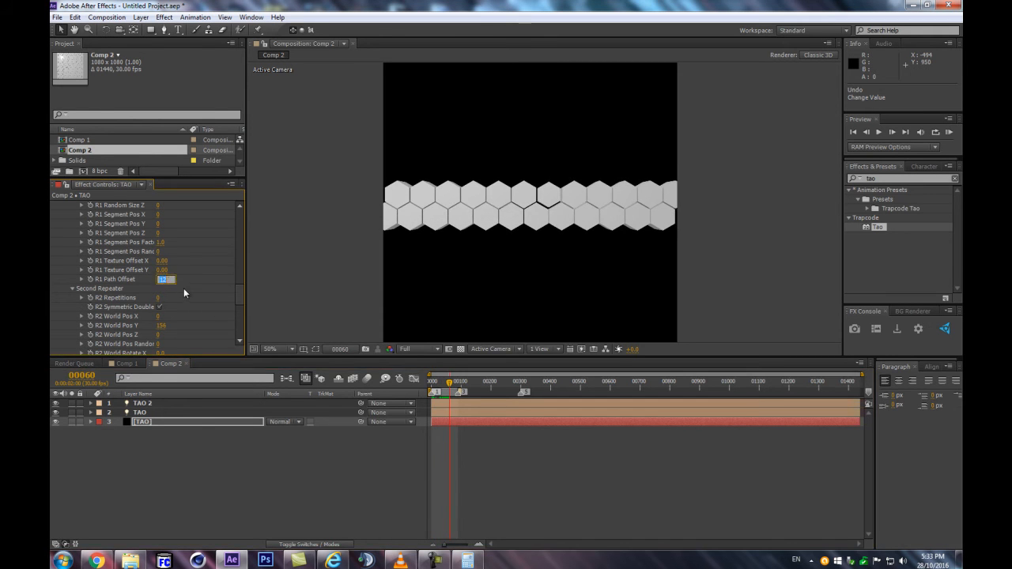
{"action": "key", "text": "Return"}
{"action": "mouse_move", "coordinate": [455, 384]}
{"action": "left_mouse_down"}
{"action": "mouse_move", "coordinate": [425, 395]}
{"action": "mouse_move", "coordinate": [447, 388]}
{"action": "left_mouse_up"}
{"action": "left_click", "coordinate": [158, 299]}
{"action": "key", "text": "Return"}
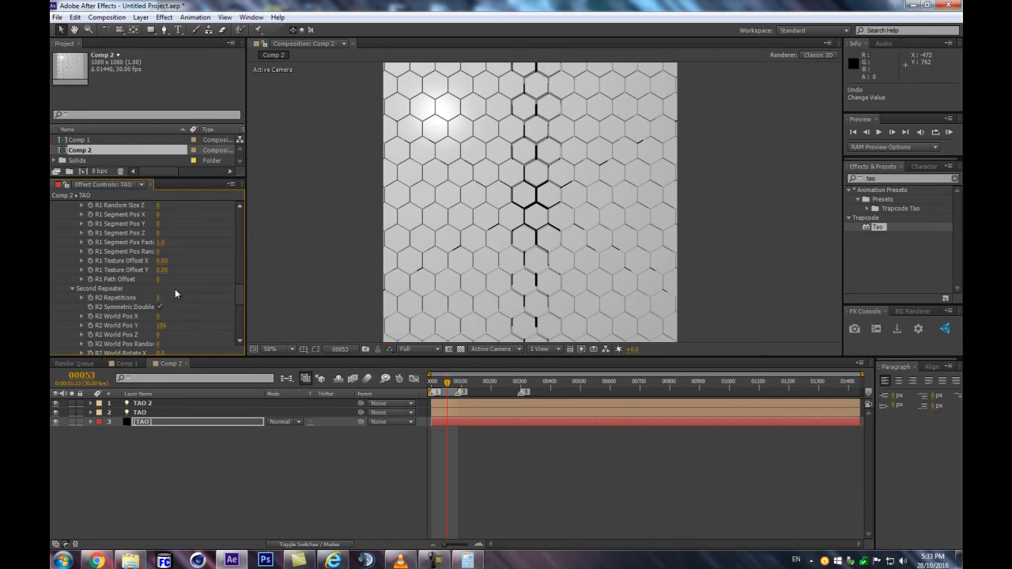
Try an R2 Path Offset of 12 in the Second Repeater and scrub the animation to frame 90
{"action": "scroll", "coordinate": [164, 316], "scroll_direction": "down", "scroll_amount": 5}
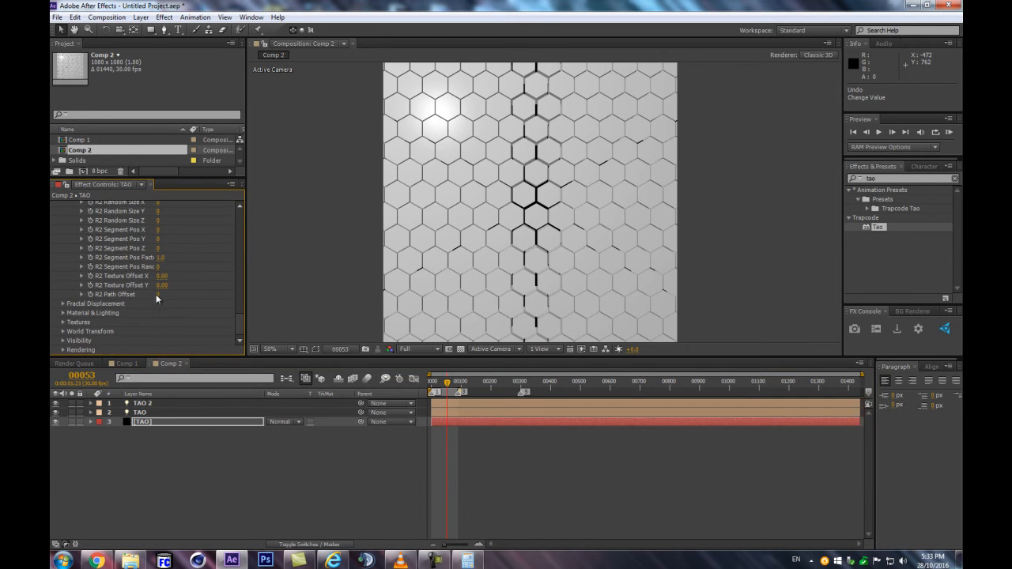
{"action": "left_click", "coordinate": [158, 295]}
{"action": "type", "text": "12"}
{"action": "key", "text": "Return"}
{"action": "mouse_move", "coordinate": [456, 386]}
{"action": "left_mouse_down"}
{"action": "mouse_move", "coordinate": [432, 390]}
{"action": "mouse_move", "coordinate": [459, 388]}
{"action": "left_mouse_up"}
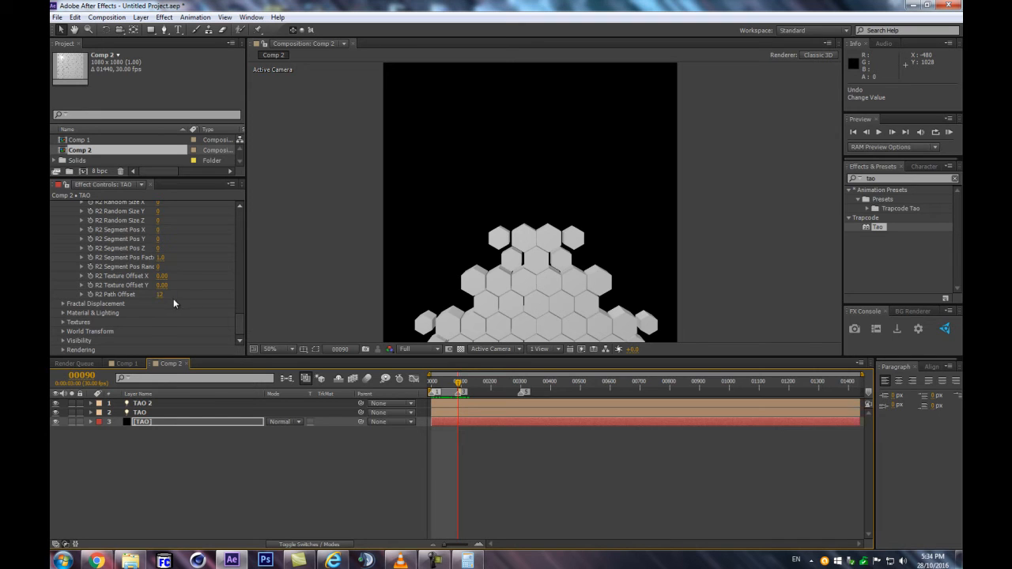
Reveal the layers' keyframes, set Tao's Offset to 140 at frame 90 and -56 at frame 0, and preview the animation
{"action": "key", "text": "u"}
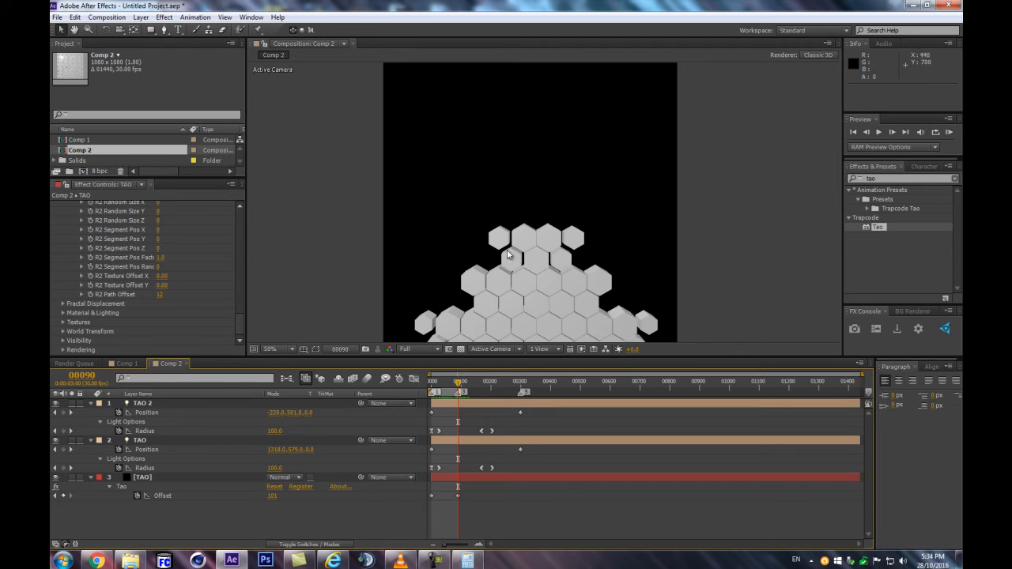
{"action": "left_click_drag", "start_coordinate": [268, 500], "coordinate": [287, 492]}
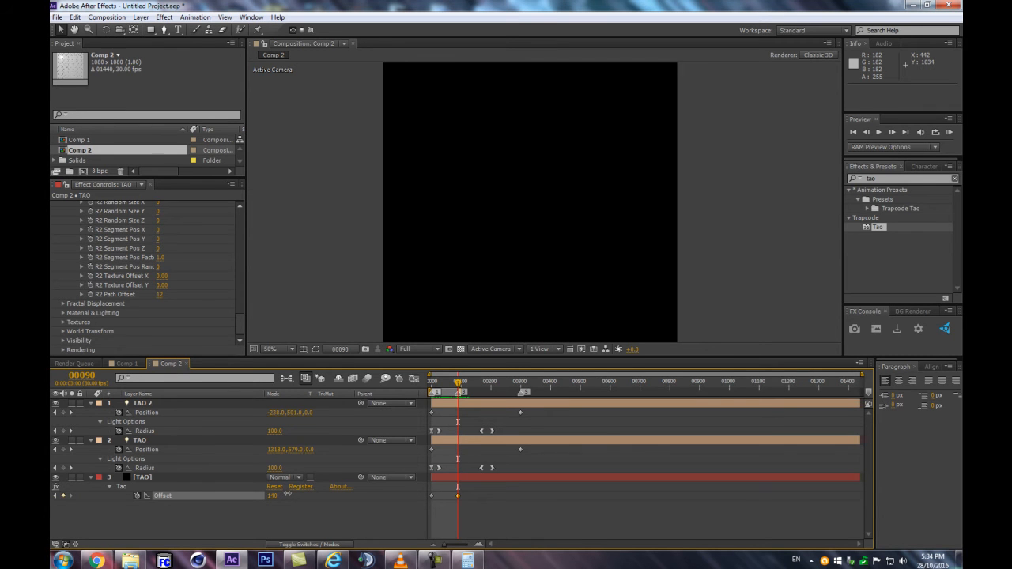
{"action": "left_click_drag", "start_coordinate": [287, 493], "coordinate": [287, 493]}
{"action": "left_click_drag", "start_coordinate": [458, 382], "coordinate": [431, 393]}
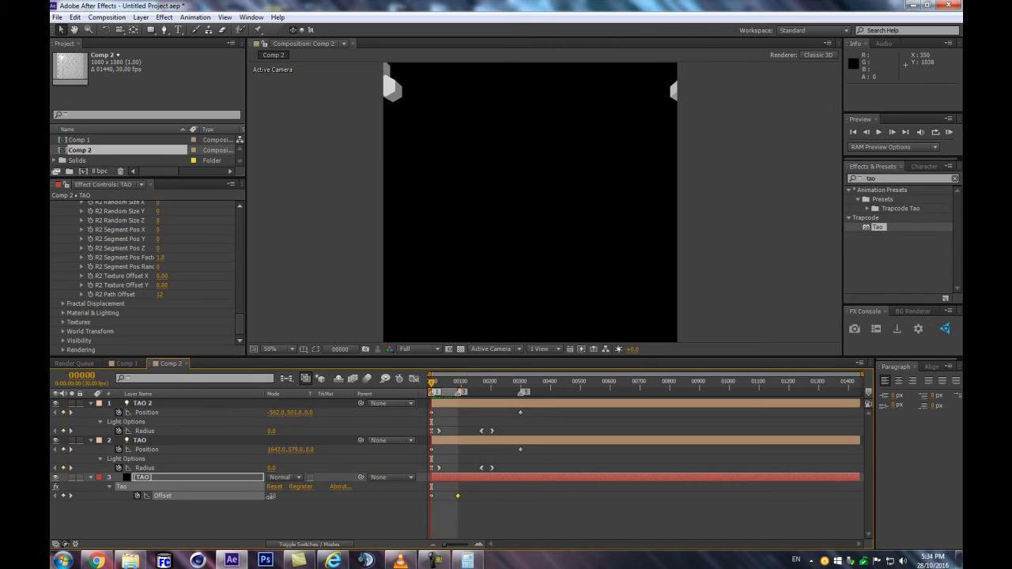
{"action": "left_click_drag", "start_coordinate": [272, 497], "coordinate": [267, 497]}
{"action": "left_click_drag", "start_coordinate": [432, 384], "coordinate": [448, 382]}
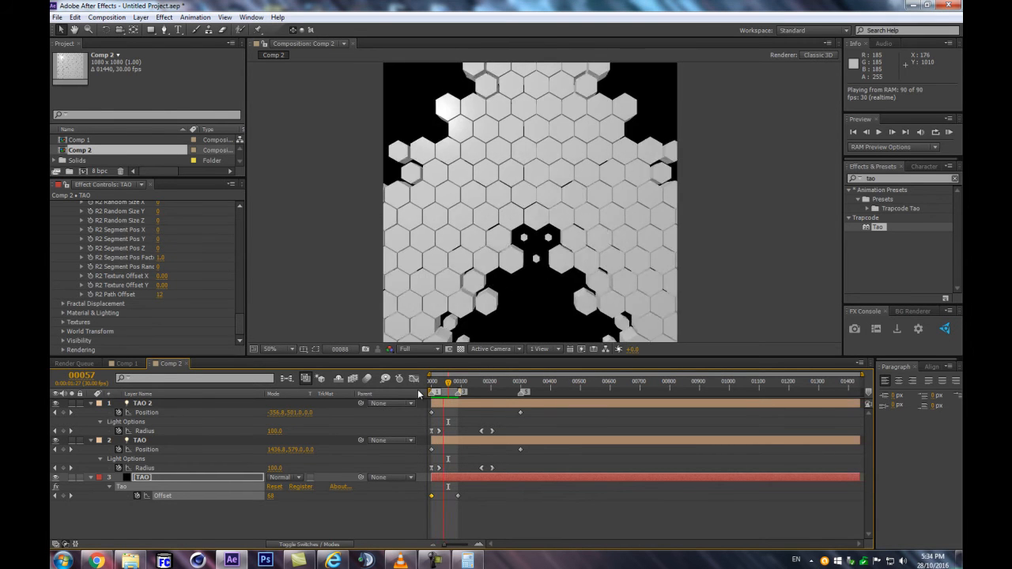
{"action": "key", "text": "space"}
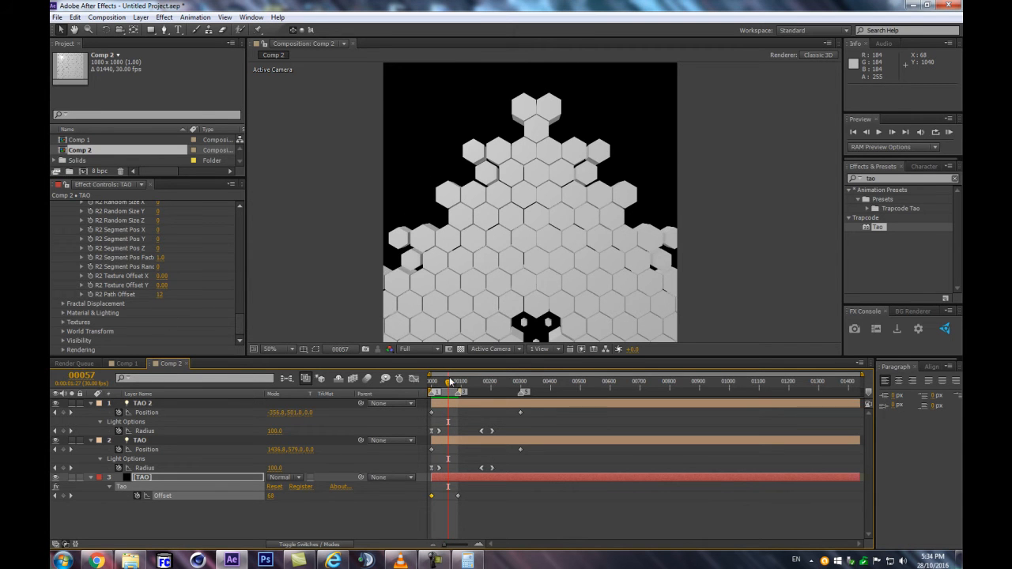
Try an R2 Path Offset of 6 and scrub through the animation to frame 66
{"action": "key", "text": "Home"}
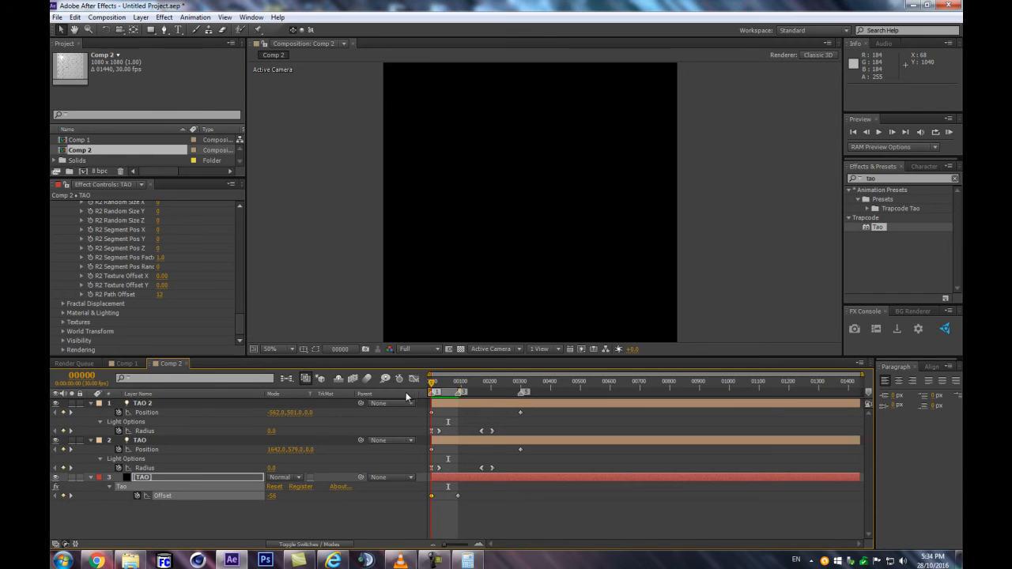
{"action": "left_click", "coordinate": [161, 294]}
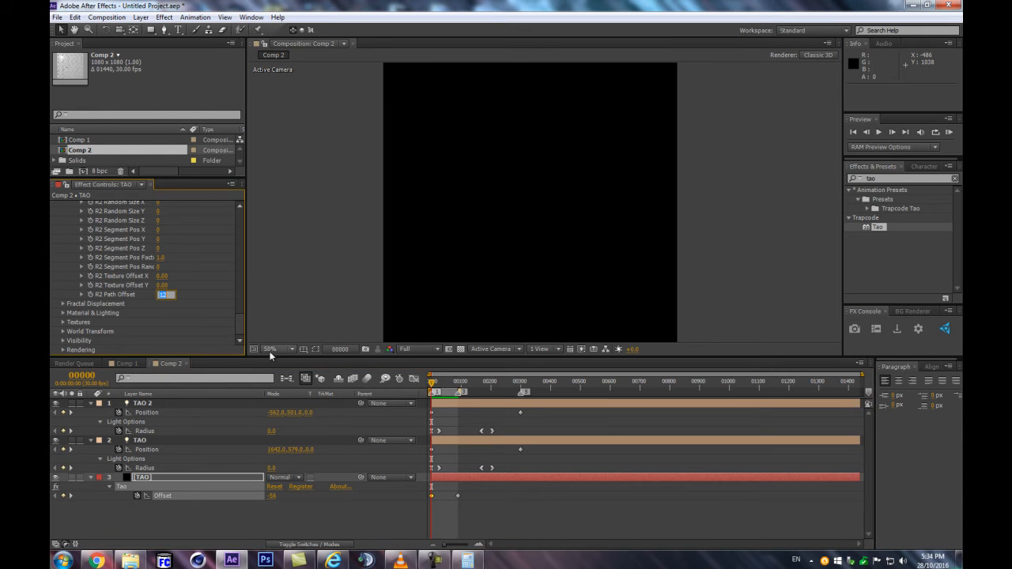
{"action": "left_click", "coordinate": [446, 382]}
{"action": "left_click", "coordinate": [159, 295]}
{"action": "type", "text": "6"}
{"action": "key", "text": "Return"}
{"action": "left_click_drag", "start_coordinate": [445, 385], "coordinate": [451, 391]}
Restore the R2 Path Offset to 0 and scrub to frame 40
{"action": "left_click", "coordinate": [158, 295]}
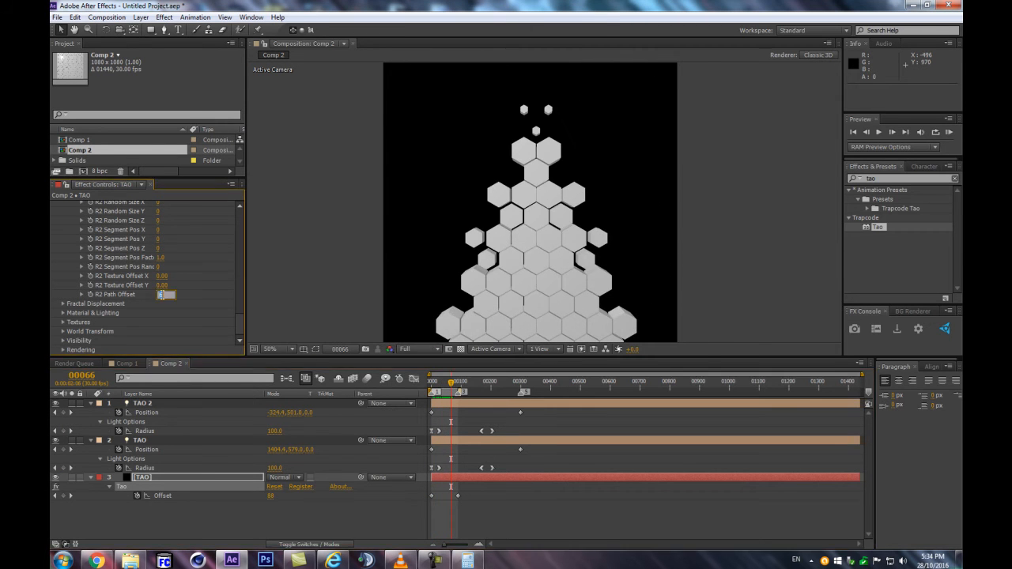
{"action": "type", "text": "0"}
{"action": "key", "text": "Return"}
{"action": "left_click_drag", "start_coordinate": [438, 379], "coordinate": [444, 390]}
Set the Tao effect's Segment Mode to Repeat Sphere and examine the spheres up close
{"action": "scroll", "coordinate": [163, 262], "scroll_direction": "up", "scroll_amount": 5}
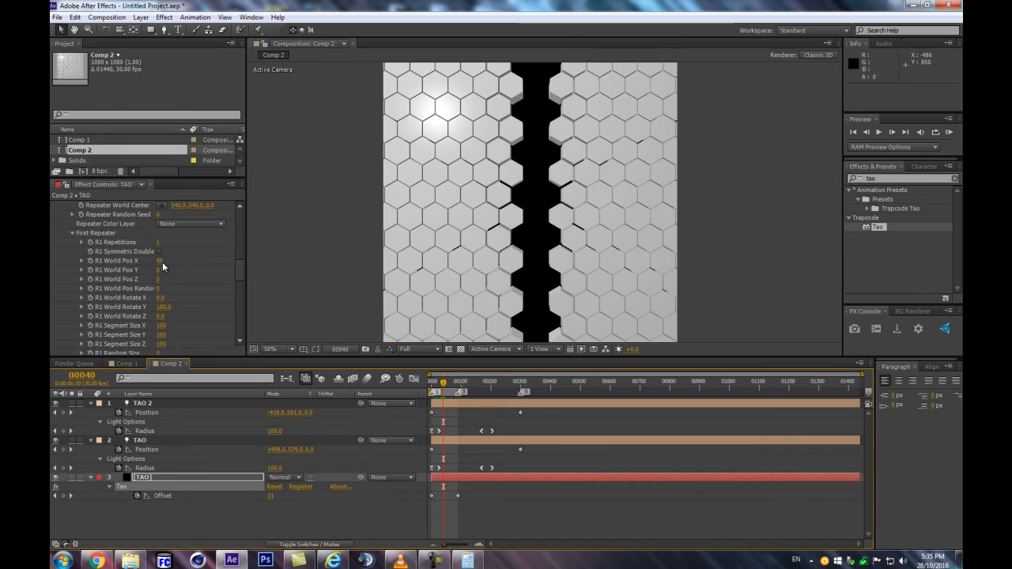
{"action": "scroll", "coordinate": [145, 268], "scroll_direction": "up", "scroll_amount": 10}
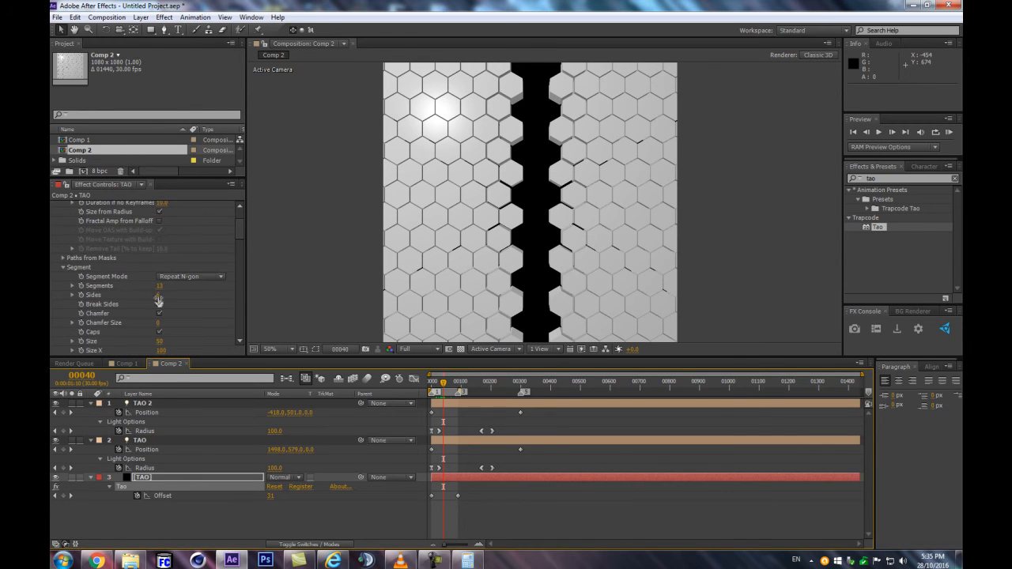
{"action": "left_click", "coordinate": [179, 277]}
{"action": "left_click", "coordinate": [182, 313]}
{"action": "scroll", "coordinate": [466, 260], "scroll_direction": "up", "scroll_amount": 1}
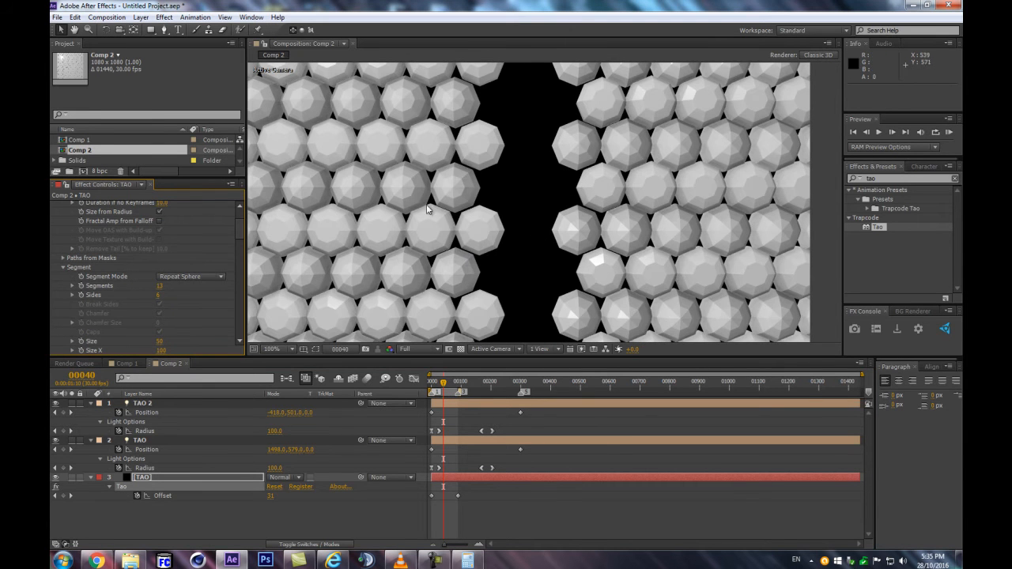
Set the Shader in Tao's Rendering settings to Smooth
{"action": "scroll", "coordinate": [51, 316], "scroll_direction": "down", "scroll_amount": 10}
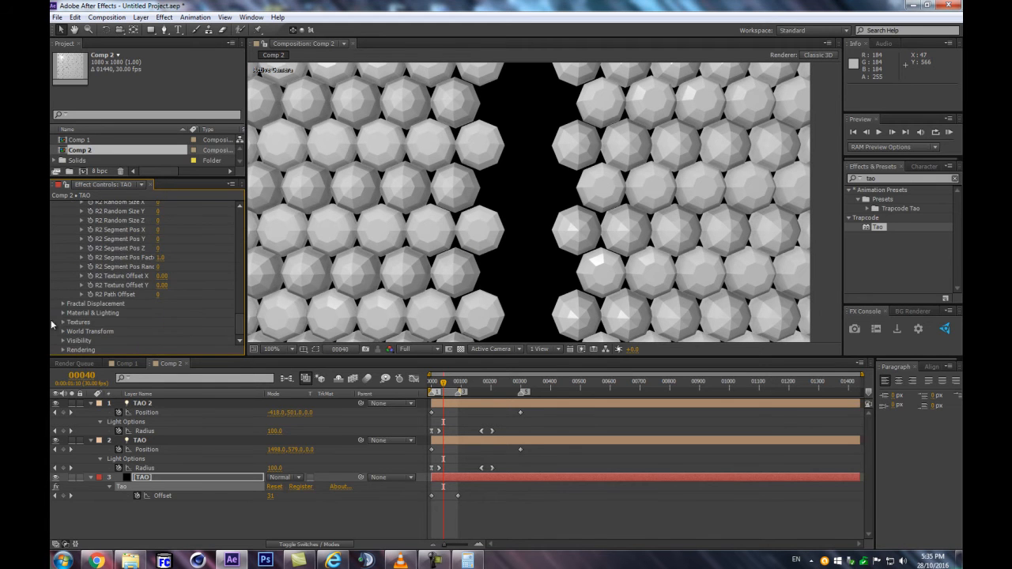
{"action": "left_click", "coordinate": [63, 351]}
{"action": "scroll", "coordinate": [83, 344], "scroll_direction": "down", "scroll_amount": 5}
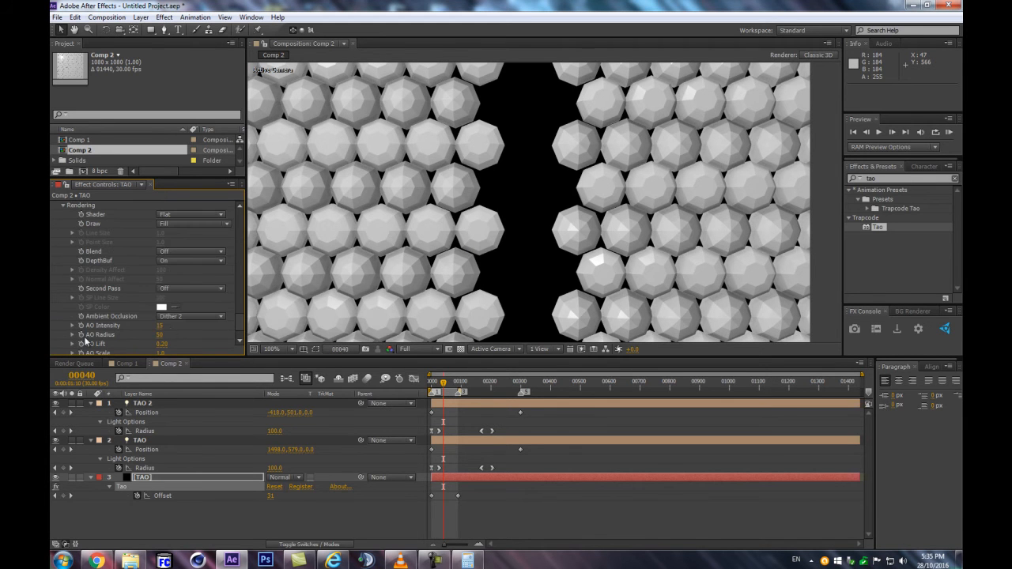
{"action": "left_click", "coordinate": [162, 215]}
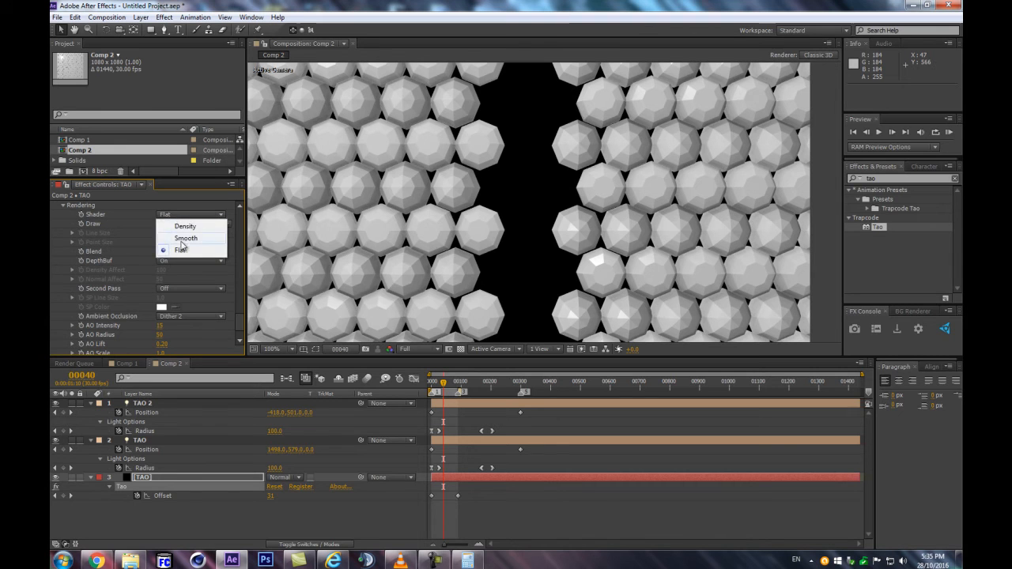
{"action": "left_click", "coordinate": [185, 245]}
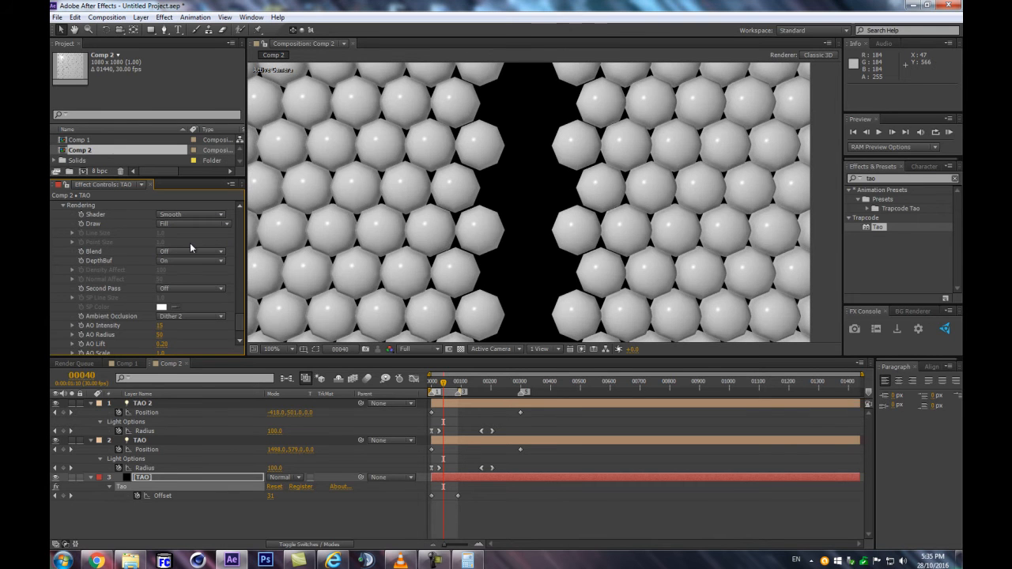
{"action": "scroll", "coordinate": [477, 226], "scroll_direction": "down", "scroll_amount": 2}
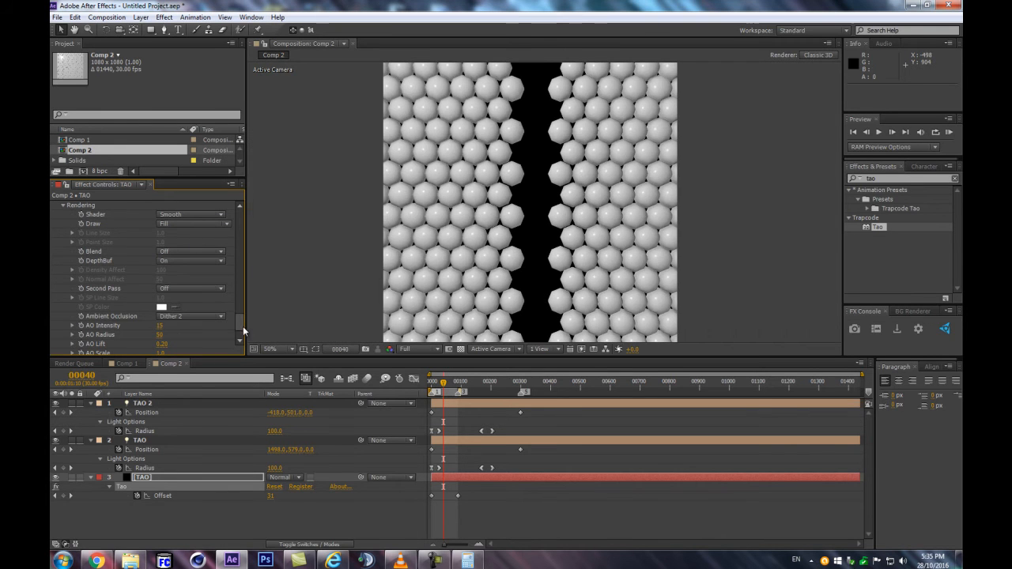
Try 3 Sides for the repeated sphere segments and examine the resulting shapes up close
{"action": "left_click_drag", "start_coordinate": [244, 329], "coordinate": [231, 186]}
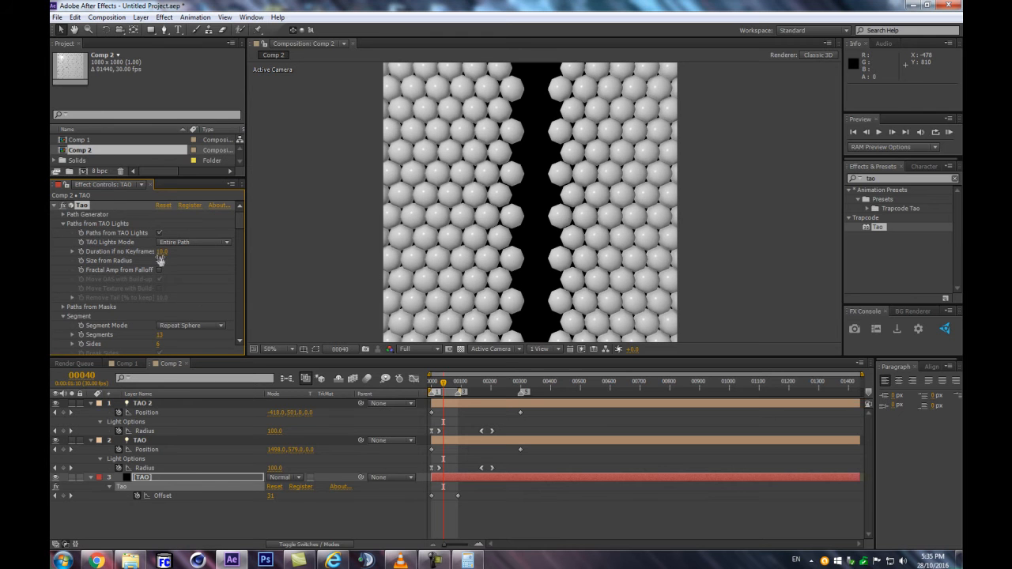
{"action": "left_click", "coordinate": [159, 344]}
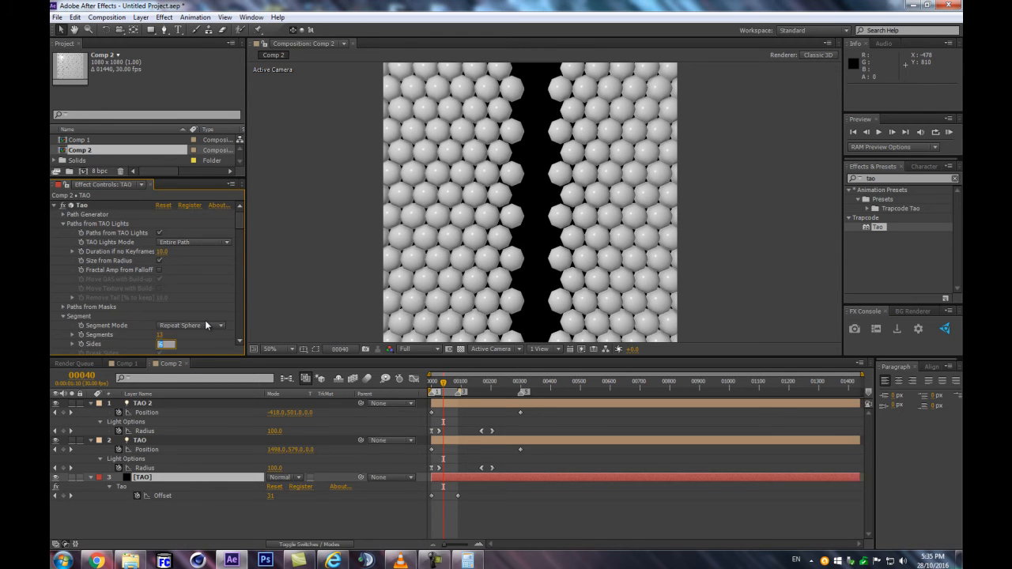
{"action": "type", "text": "3"}
{"action": "key", "text": "Return"}
{"action": "scroll", "coordinate": [542, 179], "scroll_direction": "up", "scroll_amount": 2}
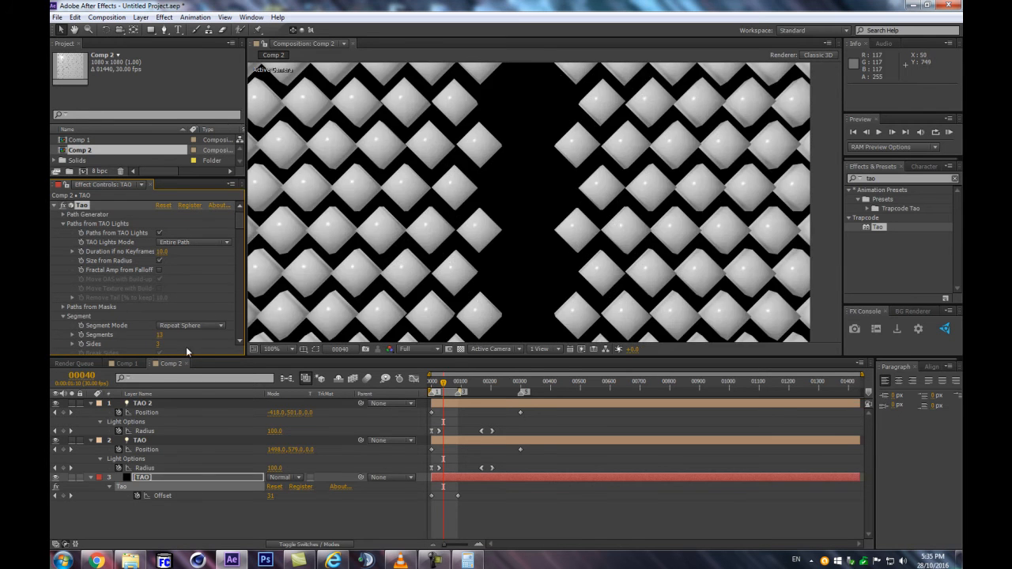
Set the sphere segments' Sides to 4, scrub to frame 46, and inspect the pattern up close
{"action": "left_click_drag", "start_coordinate": [159, 345], "coordinate": [162, 344]}
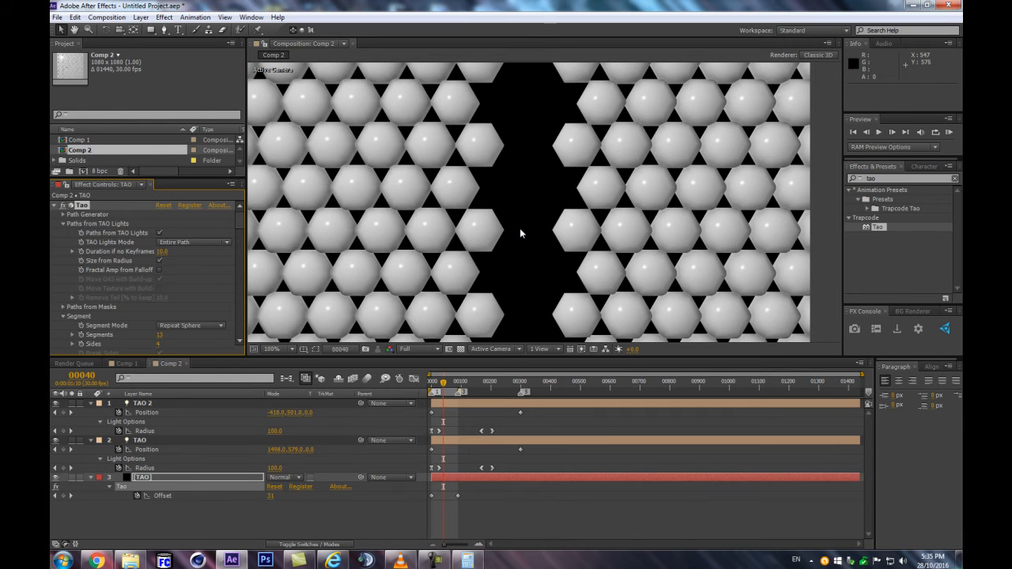
{"action": "scroll", "coordinate": [520, 226], "scroll_direction": "down", "scroll_amount": 2}
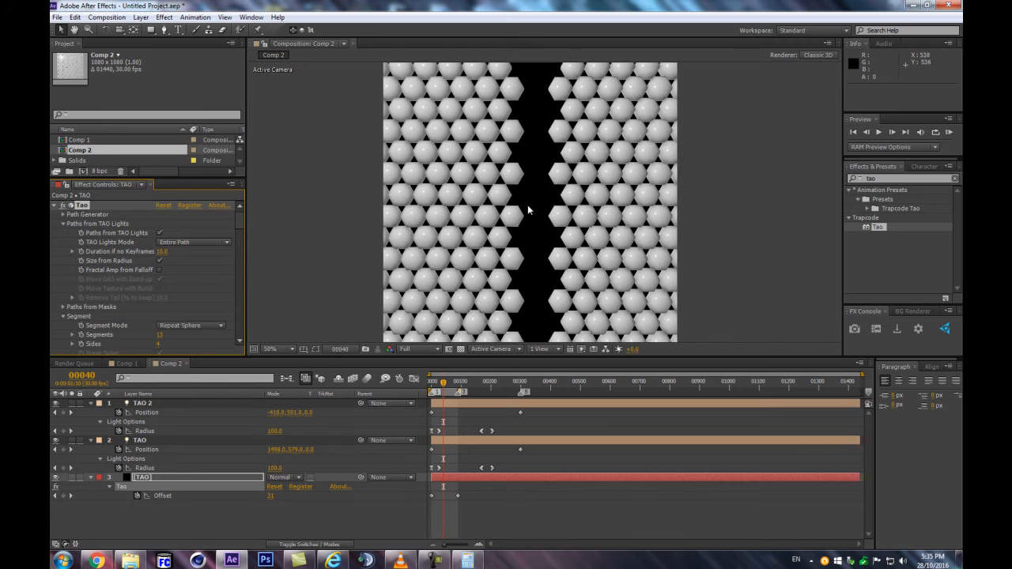
{"action": "left_click_drag", "start_coordinate": [428, 385], "coordinate": [445, 386]}
{"action": "scroll", "coordinate": [509, 261], "scroll_direction": "up", "scroll_amount": 2}
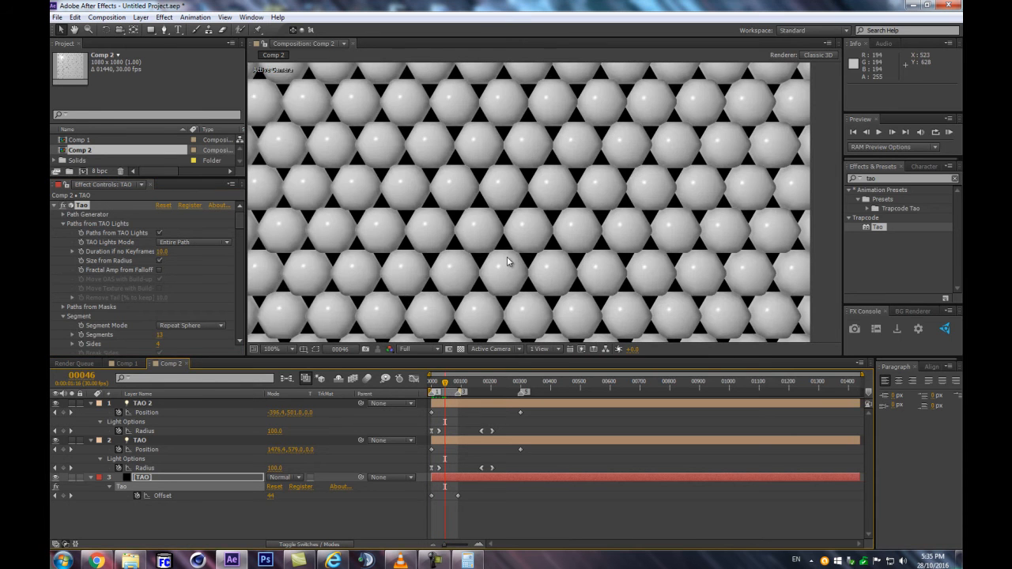
{"action": "scroll", "coordinate": [186, 289], "scroll_direction": "down", "scroll_amount": 4}
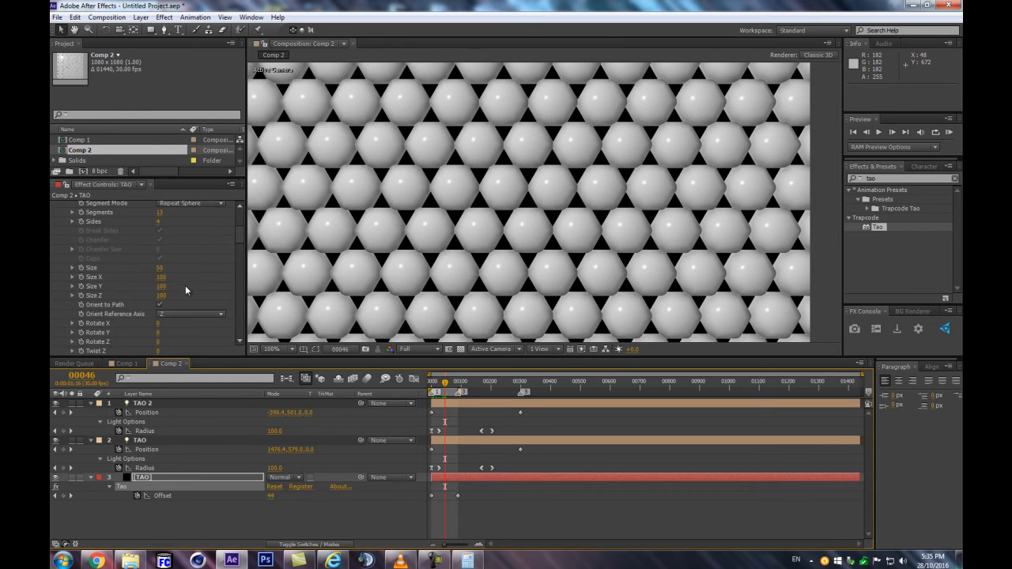
Set the segments' Rotate Z to 30 in the TAO layer's Tao effect
{"action": "scroll", "coordinate": [194, 323], "scroll_direction": "down", "scroll_amount": 3}
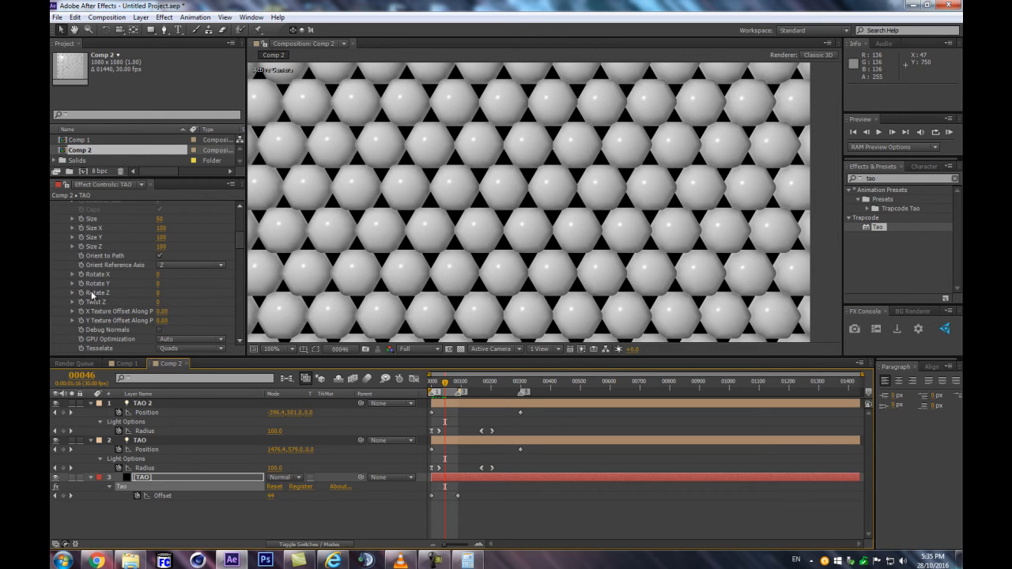
{"action": "left_click", "coordinate": [142, 440]}
{"action": "left_click", "coordinate": [140, 476]}
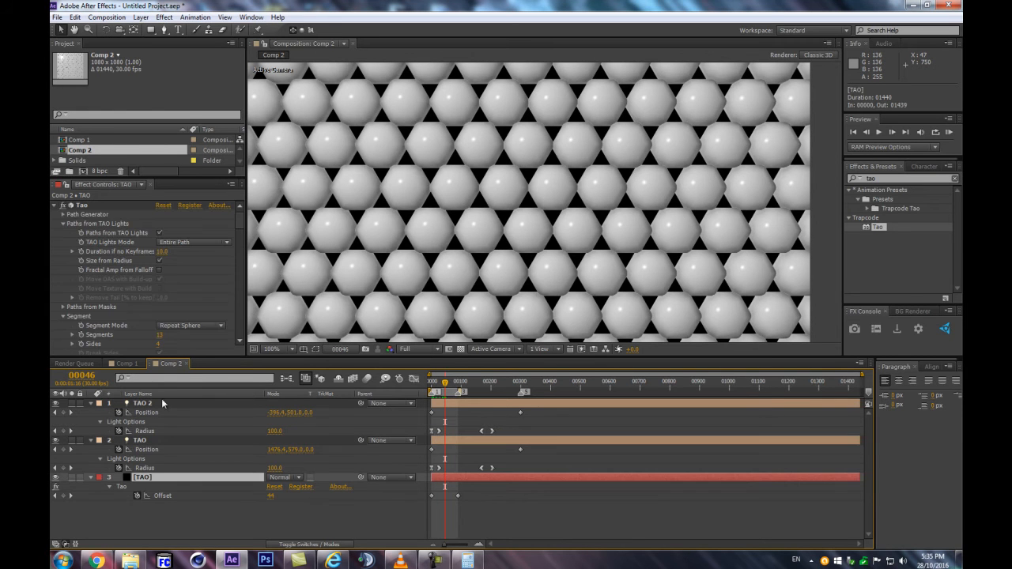
{"action": "scroll", "coordinate": [235, 255], "scroll_direction": "down", "scroll_amount": 10}
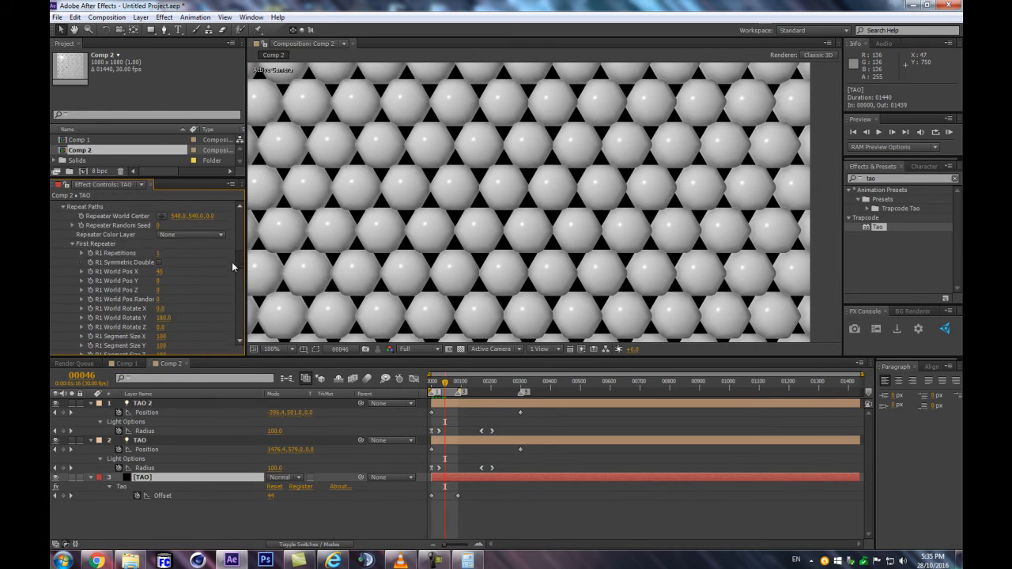
{"action": "scroll", "coordinate": [223, 270], "scroll_direction": "down", "scroll_amount": 3}
{"action": "scroll", "coordinate": [218, 276], "scroll_direction": "up", "scroll_amount": 10}
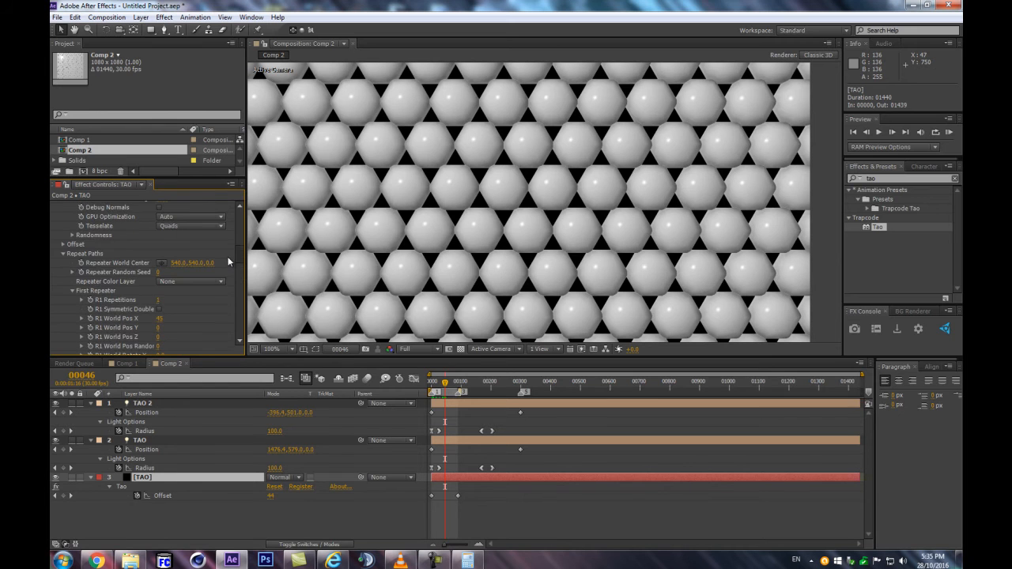
{"action": "scroll", "coordinate": [55, 261], "scroll_direction": "up", "scroll_amount": 4}
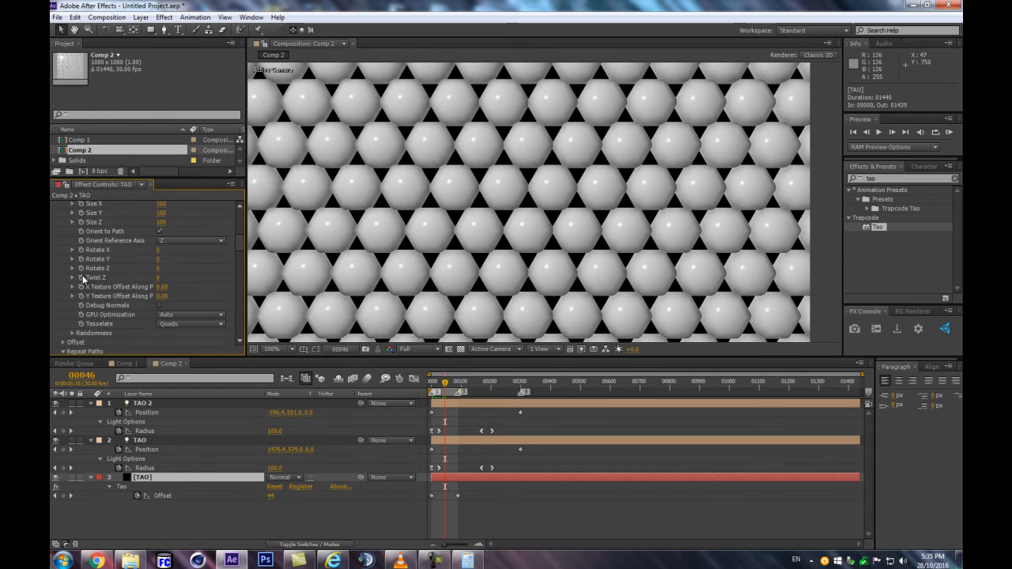
{"action": "scroll", "coordinate": [170, 290], "scroll_direction": "up", "scroll_amount": 3}
{"action": "scroll", "coordinate": [170, 294], "scroll_direction": "down", "scroll_amount": 2}
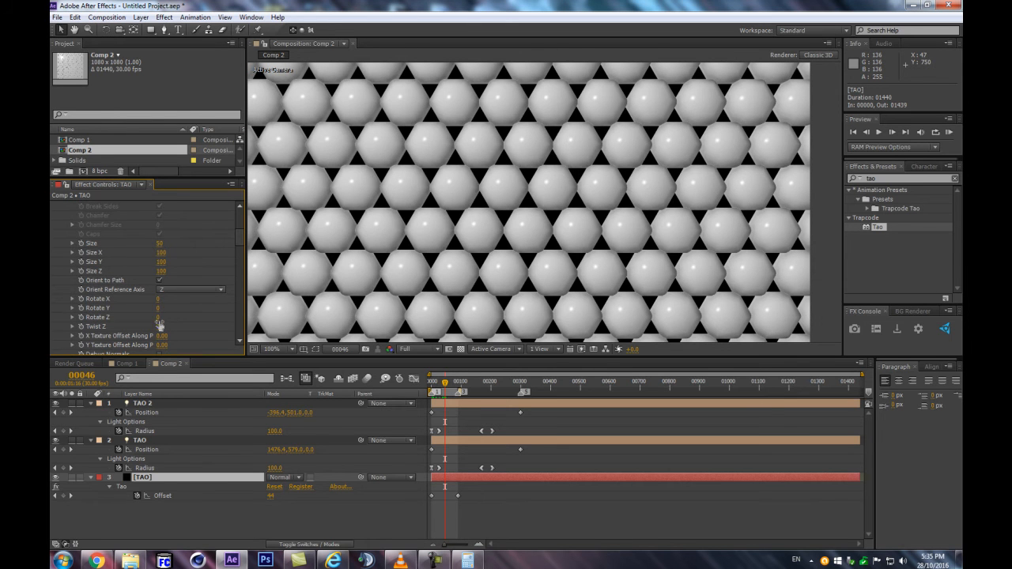
{"action": "key", "text": "Return"}
{"action": "left_click_drag", "start_coordinate": [162, 317], "coordinate": [170, 316]}
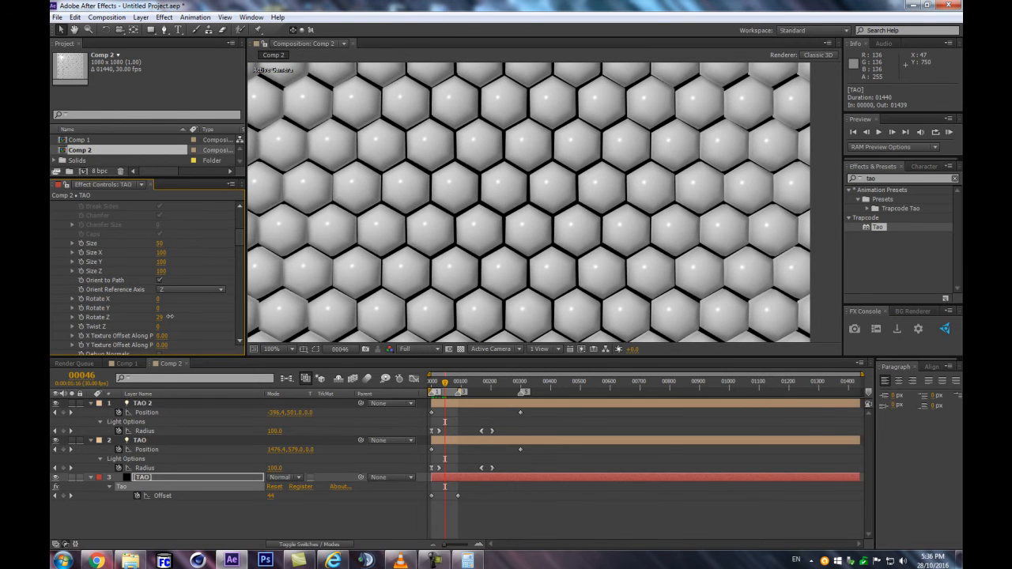
{"action": "left_click", "coordinate": [161, 318]}
{"action": "type", "text": "30"}
{"action": "key", "text": "Return"}
Examine the rotated sphere pattern both in full and up close, checking how the hexagonal shapes fit together
{"action": "scroll", "coordinate": [494, 233], "scroll_direction": "down", "scroll_amount": 4}
{"action": "scroll", "coordinate": [499, 239], "scroll_direction": "up", "scroll_amount": 4}
{"action": "scroll", "coordinate": [564, 214], "scroll_direction": "down", "scroll_amount": 4}
{"action": "scroll", "coordinate": [564, 214], "scroll_direction": "up", "scroll_amount": 4}
{"action": "scroll", "coordinate": [565, 214], "scroll_direction": "down", "scroll_amount": 1}
{"action": "scroll", "coordinate": [566, 214], "scroll_direction": "down", "scroll_amount": 1}
{"action": "scroll", "coordinate": [566, 214], "scroll_direction": "up", "scroll_amount": 1}
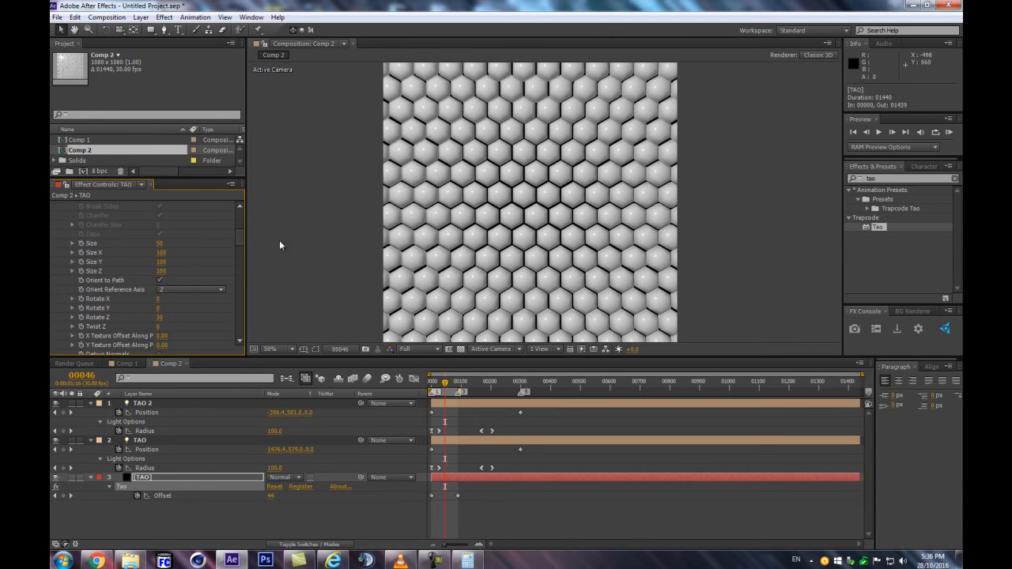
{"action": "scroll", "coordinate": [579, 187], "scroll_direction": "up", "scroll_amount": 1}
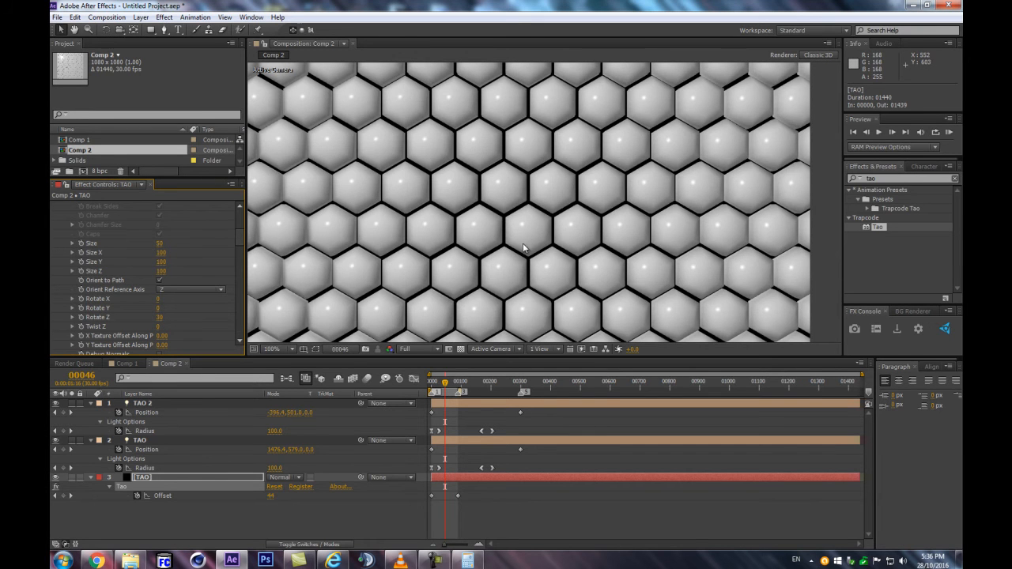
{"action": "scroll", "coordinate": [542, 235], "scroll_direction": "down", "scroll_amount": 5}
{"action": "scroll", "coordinate": [551, 237], "scroll_direction": "up", "scroll_amount": 5}
Add a two-node camera with the 50mm preset to Comp 2
{"action": "left_click_drag", "start_coordinate": [176, 477], "coordinate": [168, 479]}
{"action": "key", "text": "ctrl+alt+shift+c"}
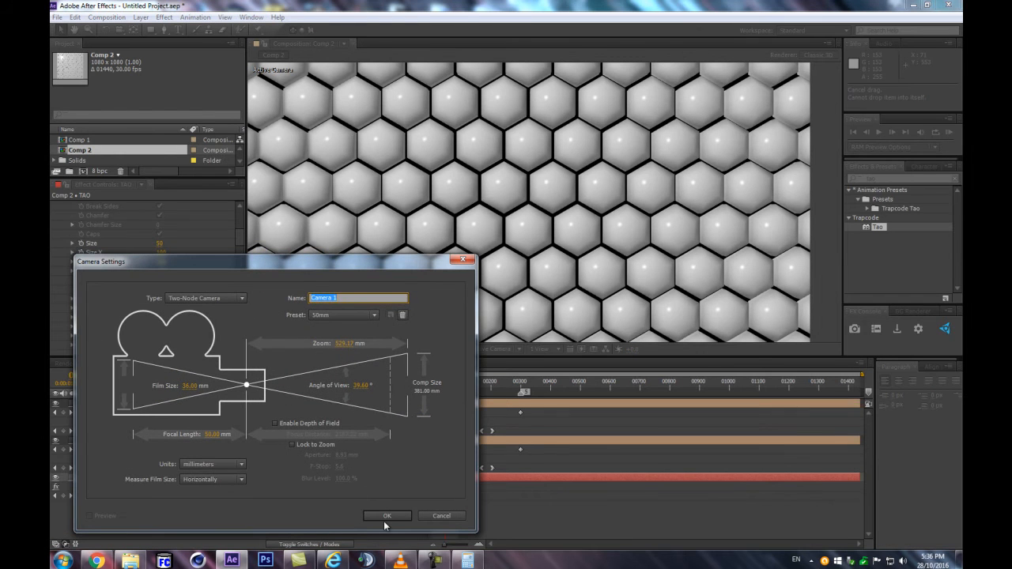
{"action": "left_click", "coordinate": [370, 515]}
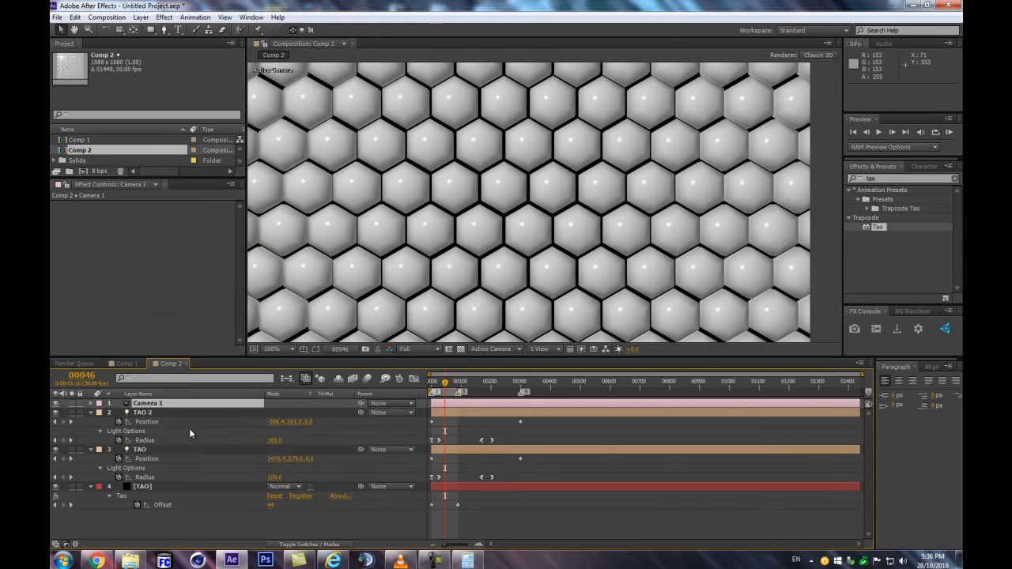
Add a 3D null object to Comp 2 and parent Camera 1 to it
{"action": "key", "text": "ctrl+alt+shift+y"}
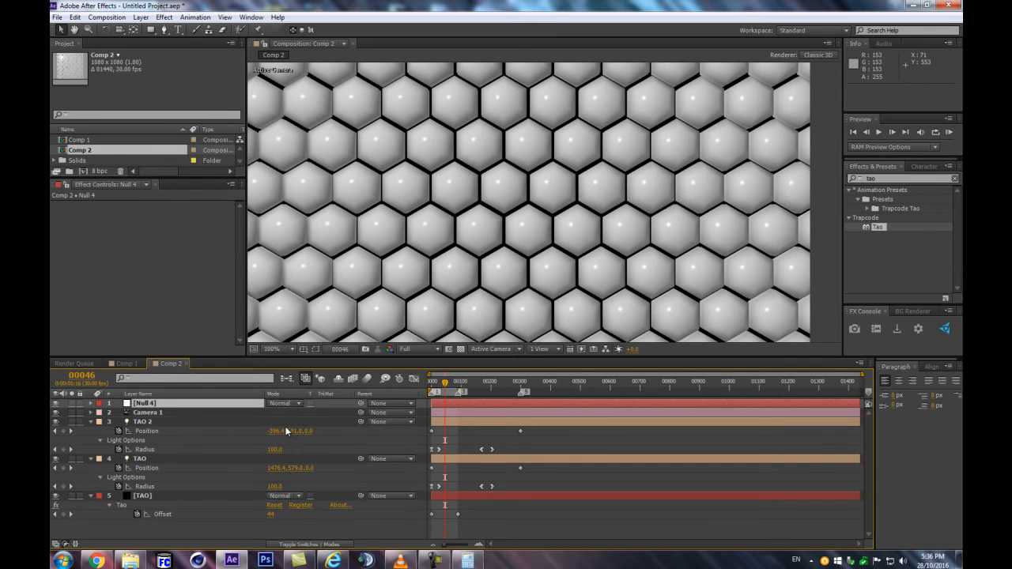
{"action": "key", "text": "F4"}
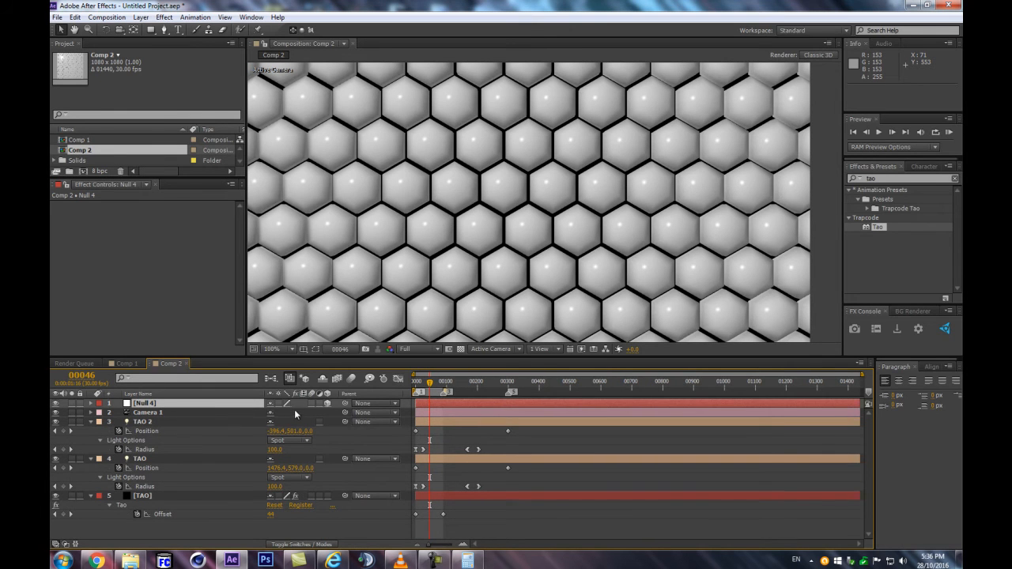
{"action": "left_click_drag", "start_coordinate": [344, 412], "coordinate": [167, 404]}
Tilt the camera by setting the null's X Rotation to about 78° and view the sphere field from the side
{"action": "key", "text": "r"}
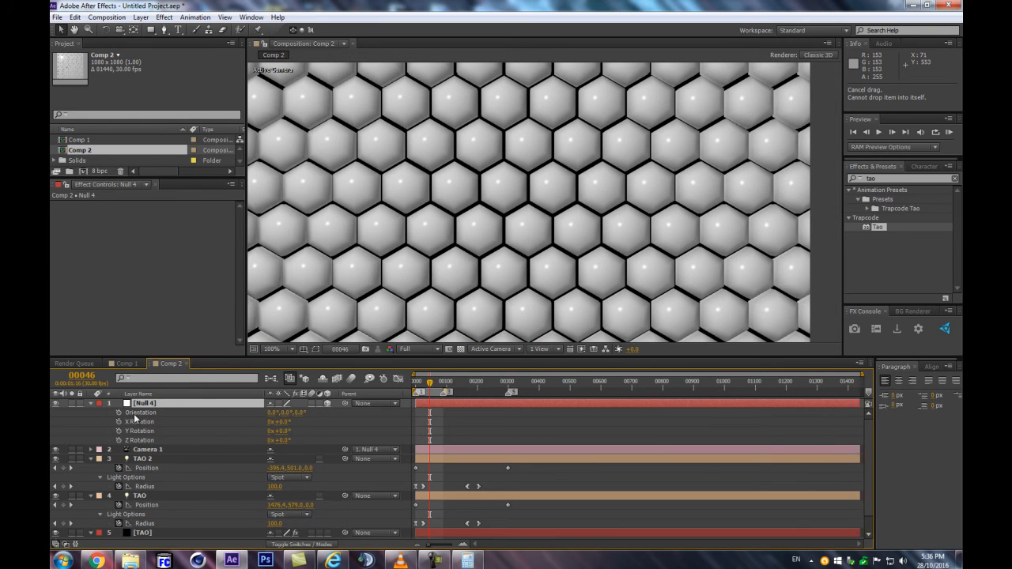
{"action": "left_click_drag", "start_coordinate": [279, 425], "coordinate": [338, 425]}
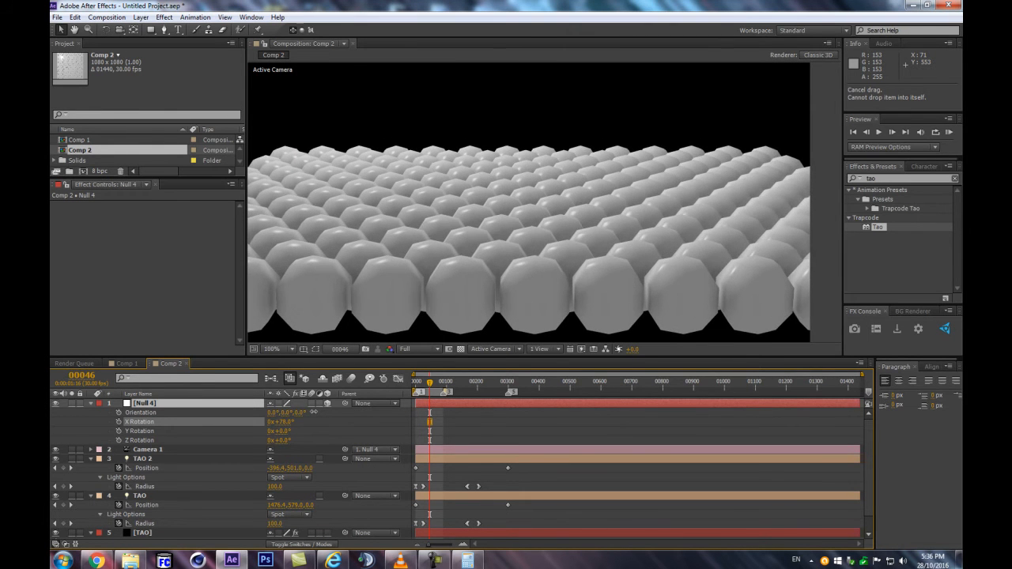
{"action": "scroll", "coordinate": [619, 211], "scroll_direction": "down", "scroll_amount": 1}
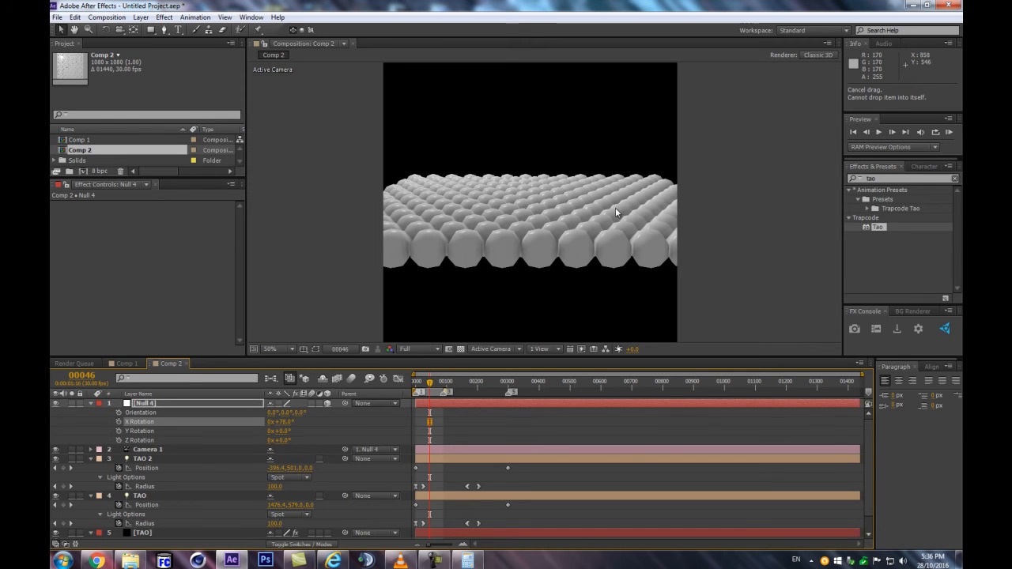
{"action": "scroll", "coordinate": [166, 498], "scroll_direction": "down", "scroll_amount": 1}
Try reducing the TAO segments' Size Y to about 78, undo it, and flatten the spheres with a Size Z of 26
{"action": "left_click", "coordinate": [141, 515]}
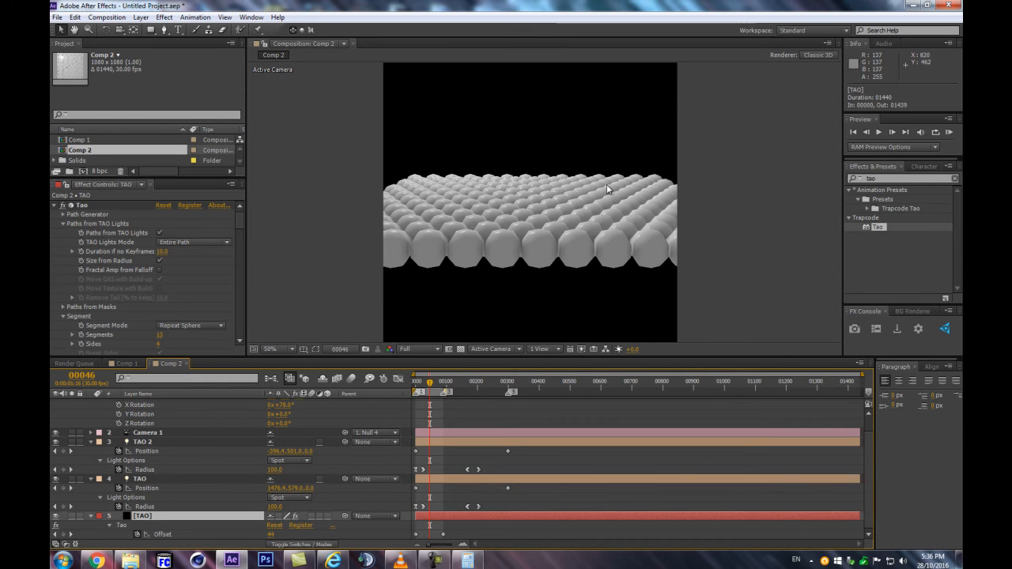
{"action": "scroll", "coordinate": [506, 215], "scroll_direction": "up", "scroll_amount": 2}
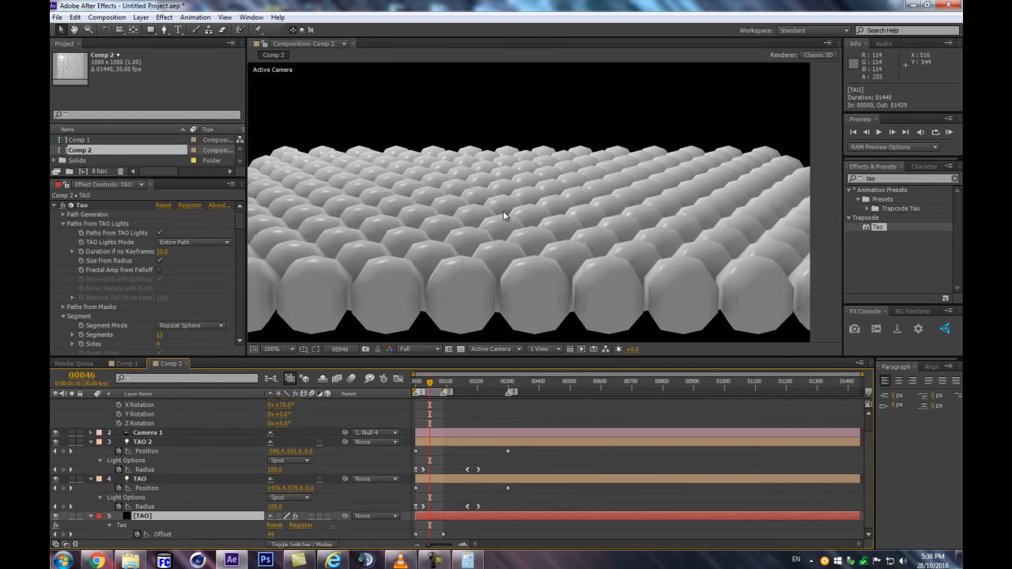
{"action": "scroll", "coordinate": [172, 270], "scroll_direction": "down", "scroll_amount": 2}
{"action": "scroll", "coordinate": [171, 270], "scroll_direction": "down", "scroll_amount": 8}
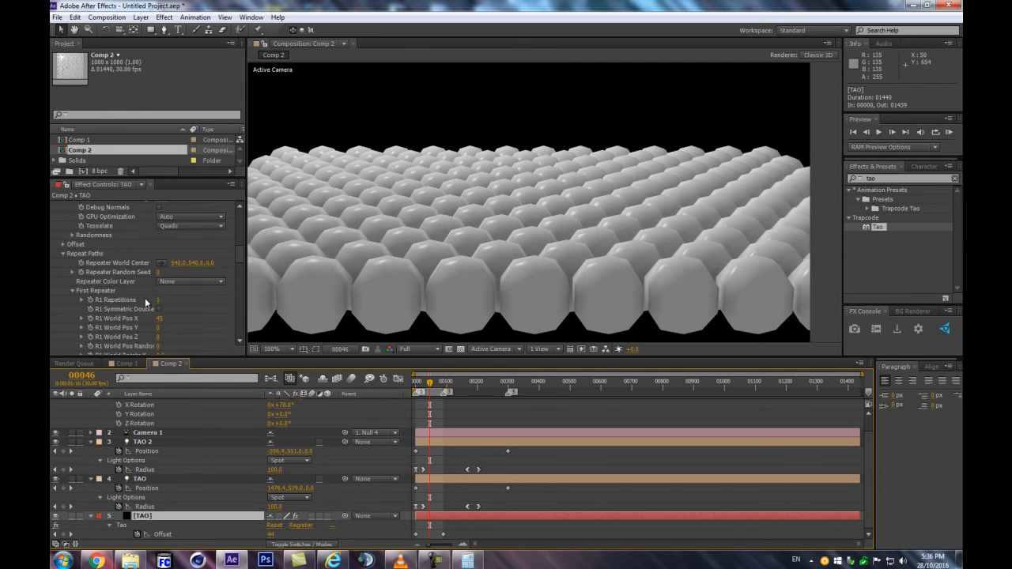
{"action": "scroll", "coordinate": [136, 300], "scroll_direction": "down", "scroll_amount": 5}
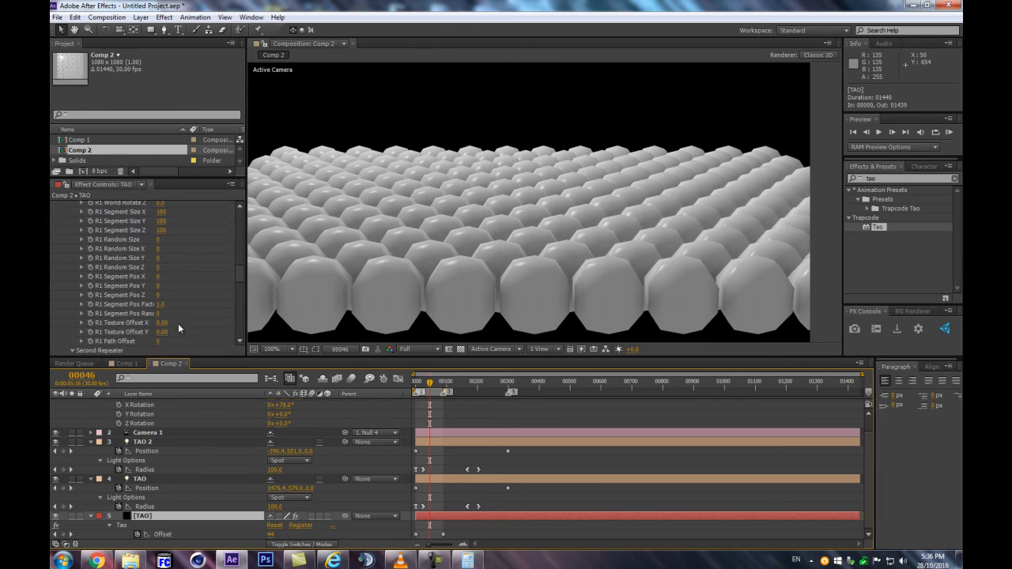
{"action": "scroll", "coordinate": [162, 299], "scroll_direction": "down", "scroll_amount": 1}
{"action": "scroll", "coordinate": [236, 275], "scroll_direction": "down", "scroll_amount": 2}
{"action": "scroll", "coordinate": [228, 253], "scroll_direction": "up", "scroll_amount": 10}
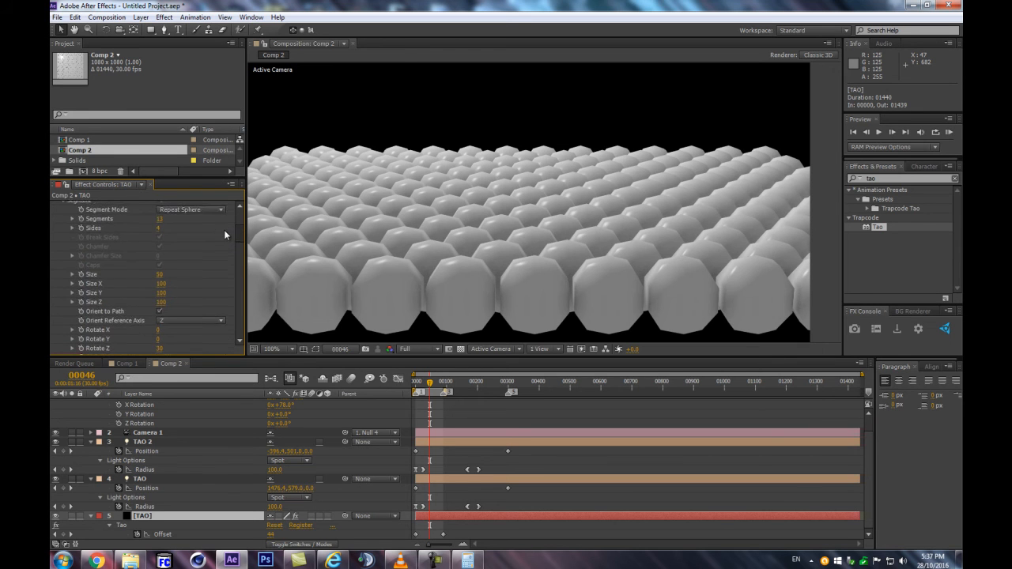
{"action": "scroll", "coordinate": [224, 229], "scroll_direction": "up", "scroll_amount": 3}
{"action": "scroll", "coordinate": [226, 229], "scroll_direction": "down", "scroll_amount": 4}
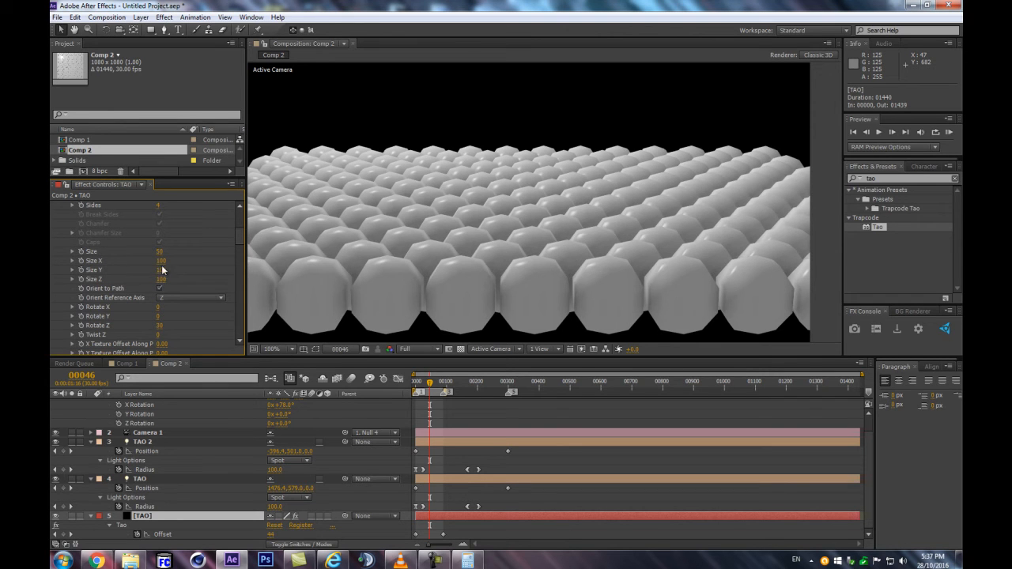
{"action": "left_click_drag", "start_coordinate": [161, 269], "coordinate": [153, 268]}
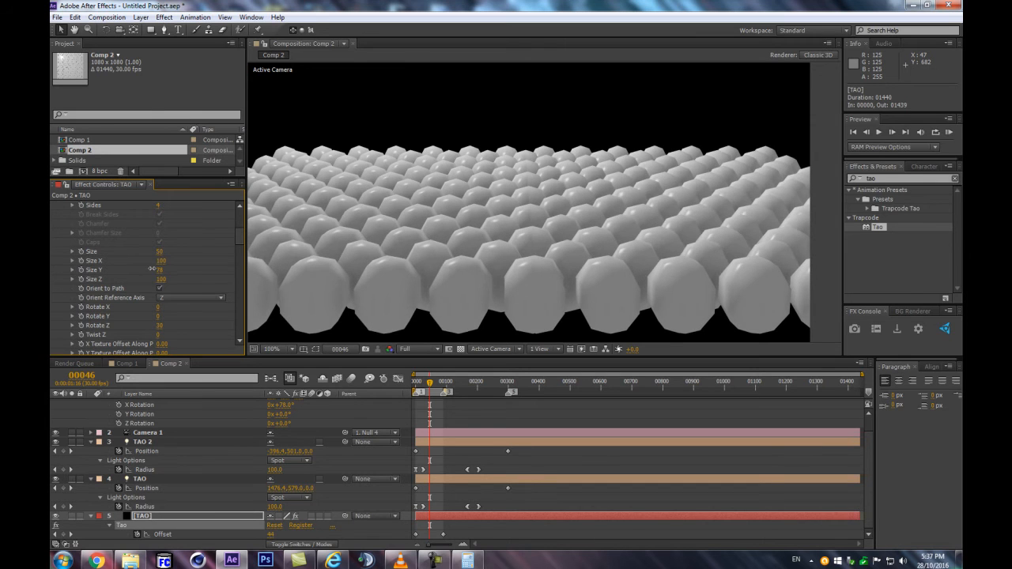
{"action": "key", "text": "ctrl+z"}
{"action": "left_click_drag", "start_coordinate": [134, 286], "coordinate": [132, 292]}
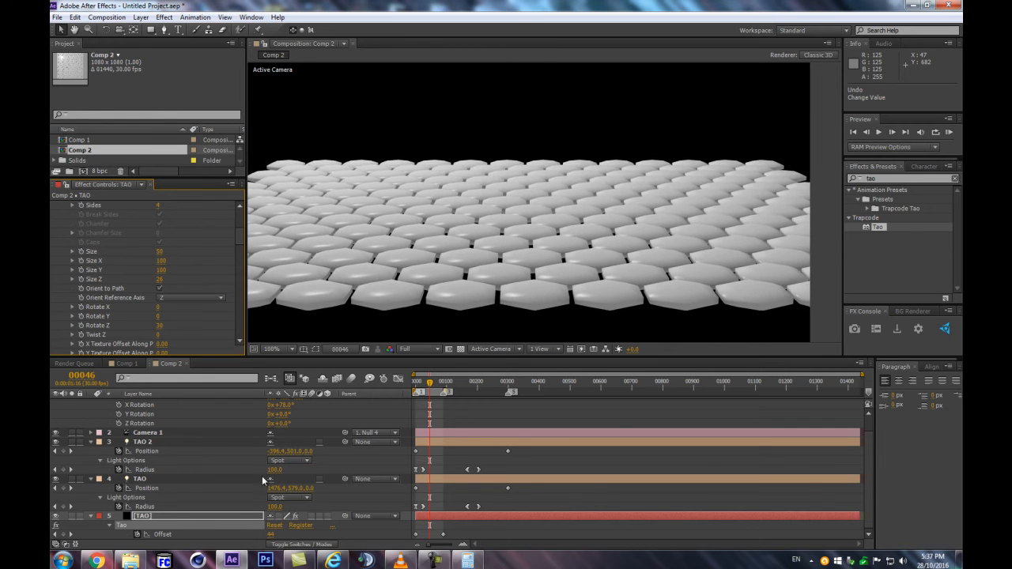
Set the null's X Rotation to 0° and view the whole flattened pattern from the front
{"action": "scroll", "coordinate": [281, 446], "scroll_direction": "up", "scroll_amount": 1}
{"action": "left_click", "coordinate": [285, 422]}
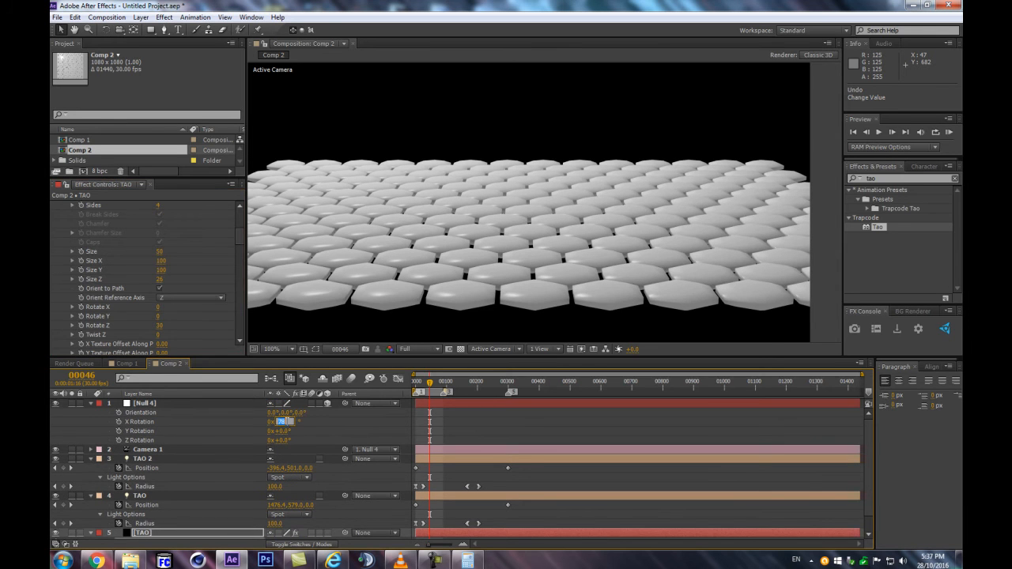
{"action": "type", "text": "0"}
{"action": "key", "text": "Return"}
{"action": "scroll", "coordinate": [502, 305], "scroll_direction": "down", "scroll_amount": 1}
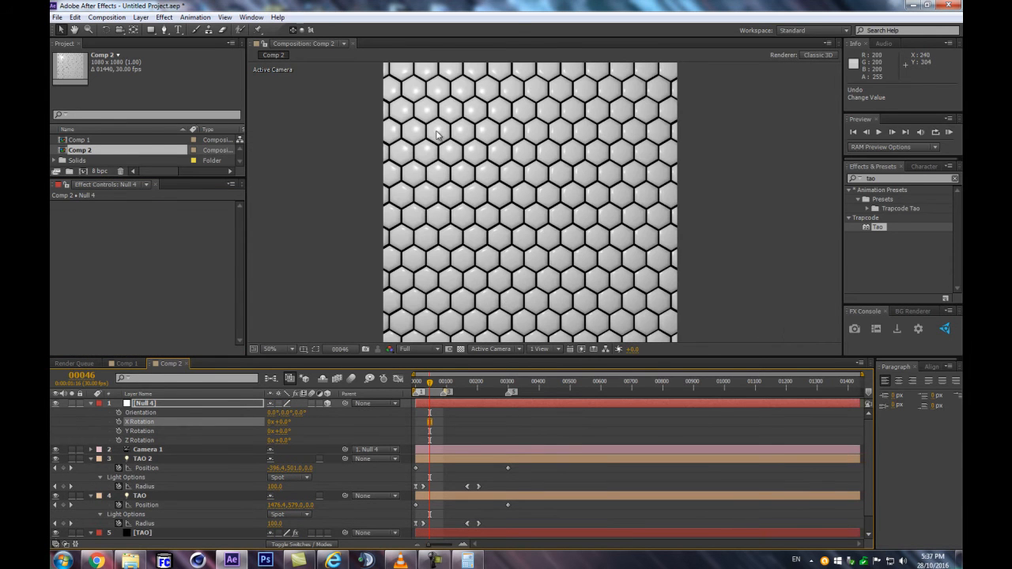
{"action": "left_click_drag", "start_coordinate": [317, 254], "coordinate": [289, 241]}
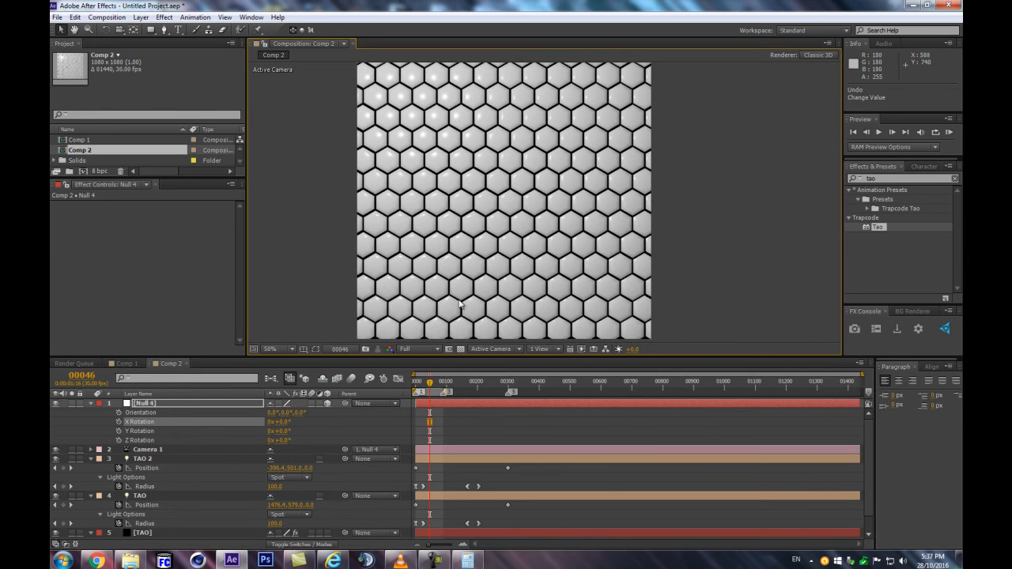
Collapse the properties of all layers in the timeline and enlarge the composition viewer's height
{"action": "key", "text": "ctrl+a"}
{"action": "key", "text": "u"}
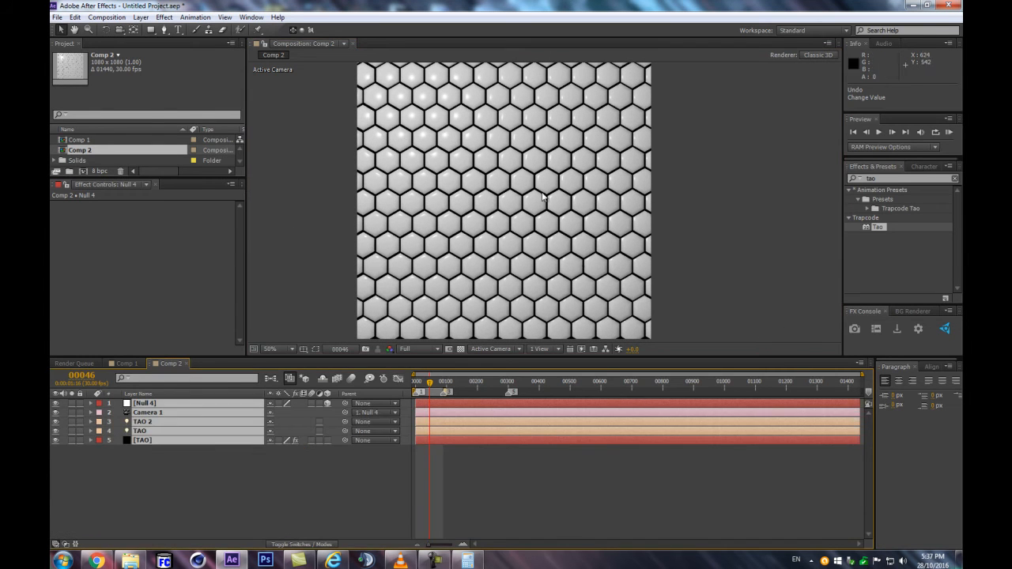
{"action": "left_click", "coordinate": [318, 470]}
{"action": "left_click_drag", "start_coordinate": [521, 354], "coordinate": [519, 387]}
{"action": "scroll", "coordinate": [480, 312], "scroll_direction": "up", "scroll_amount": 2}
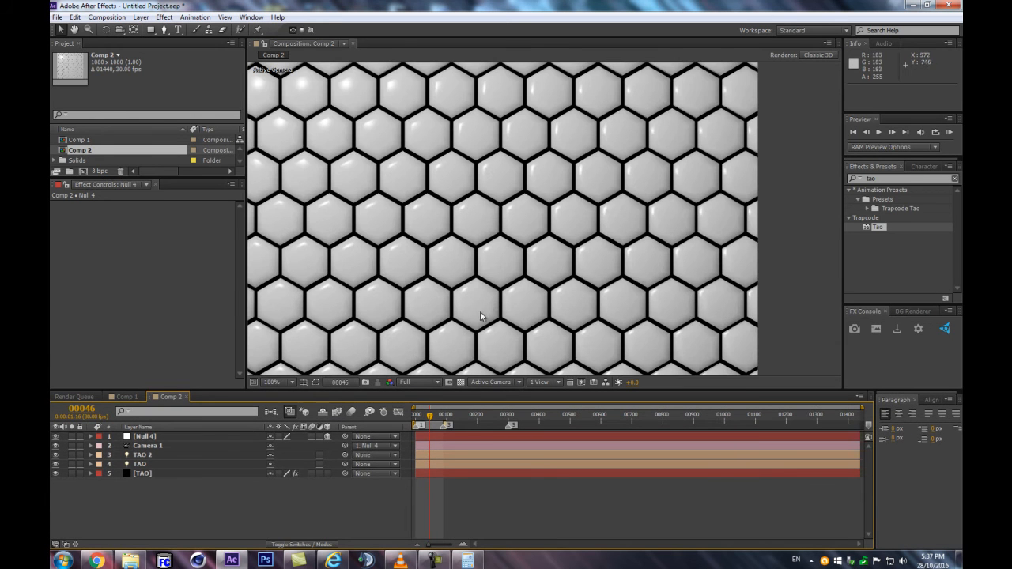
Try a segment Size of 56 on the TAO layer, and reduce it to 53 to leave thin gaps between the hexagons
{"action": "left_click", "coordinate": [147, 475]}
{"action": "left_click", "coordinate": [238, 228]}
{"action": "scroll", "coordinate": [231, 227], "scroll_direction": "down", "scroll_amount": 3}
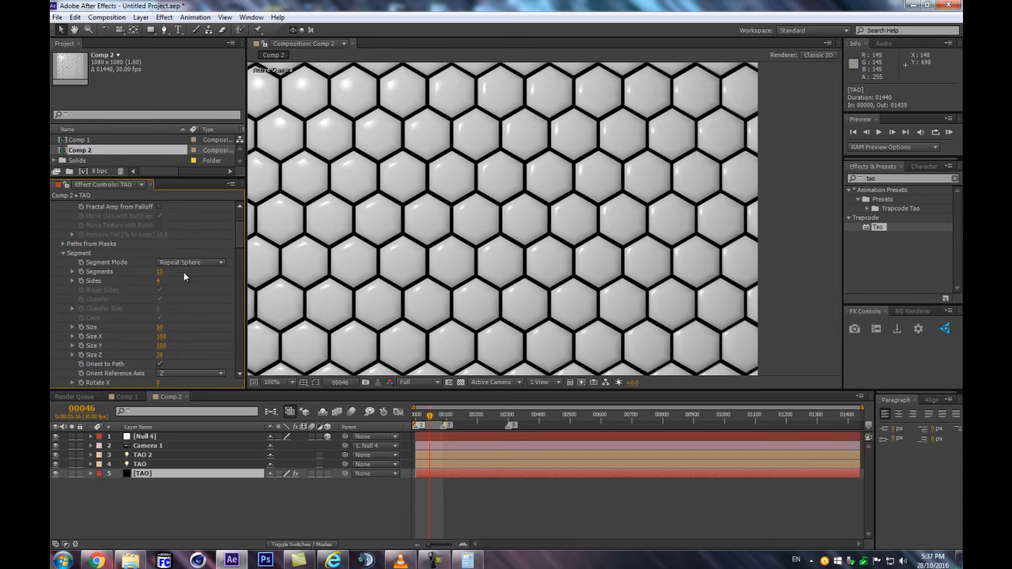
{"action": "scroll", "coordinate": [198, 285], "scroll_direction": "down", "scroll_amount": 1}
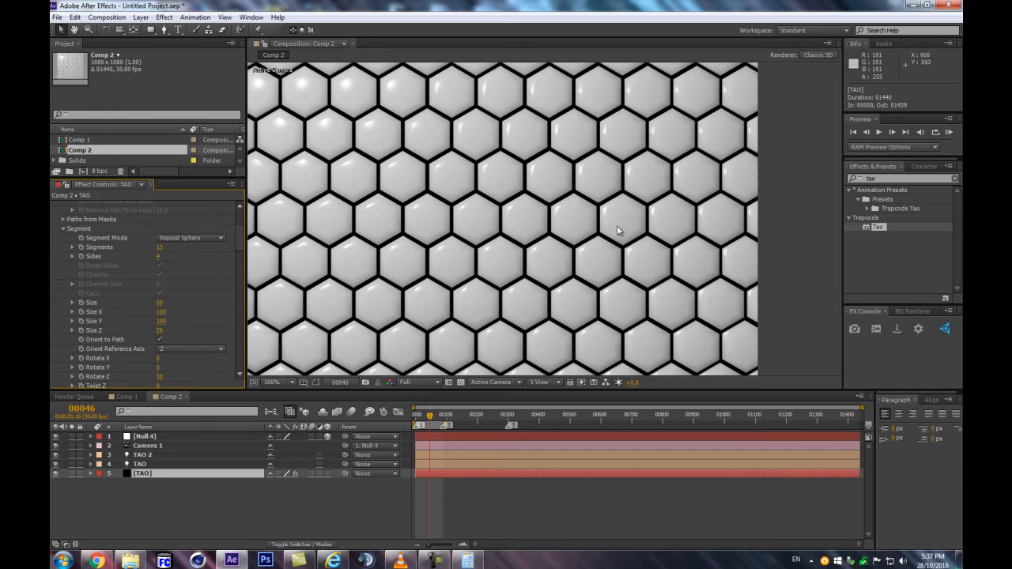
{"action": "left_click_drag", "start_coordinate": [164, 303], "coordinate": [164, 303]}
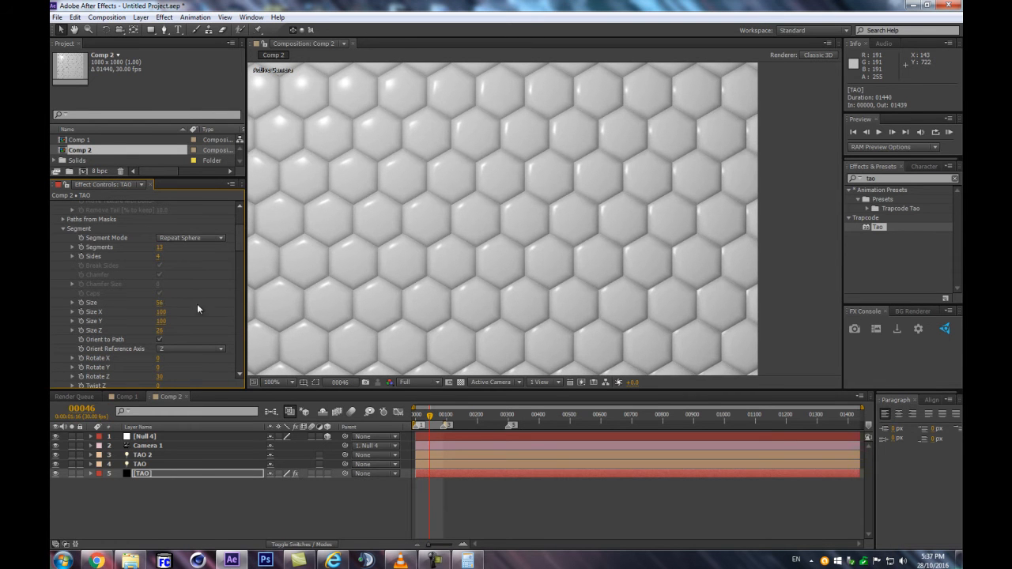
{"action": "scroll", "coordinate": [397, 263], "scroll_direction": "down", "scroll_amount": 2}
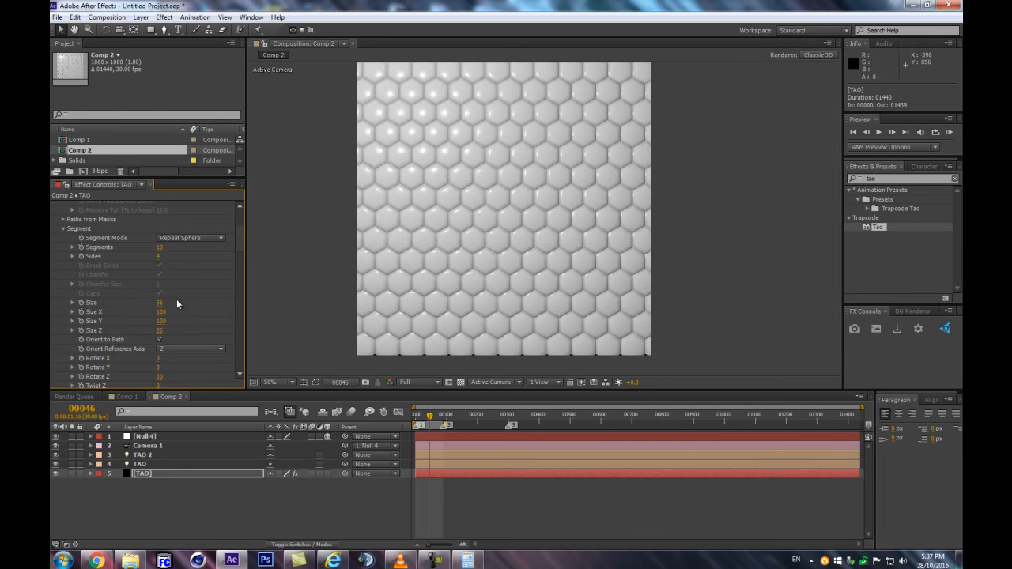
{"action": "left_click_drag", "start_coordinate": [161, 304], "coordinate": [186, 302]}
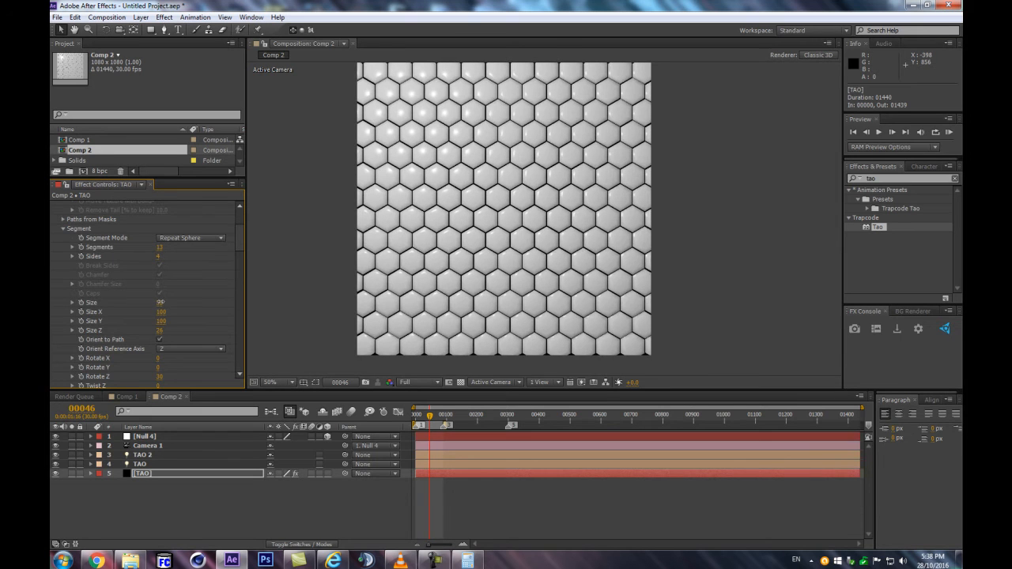
{"action": "scroll", "coordinate": [457, 286], "scroll_direction": "up", "scroll_amount": 2}
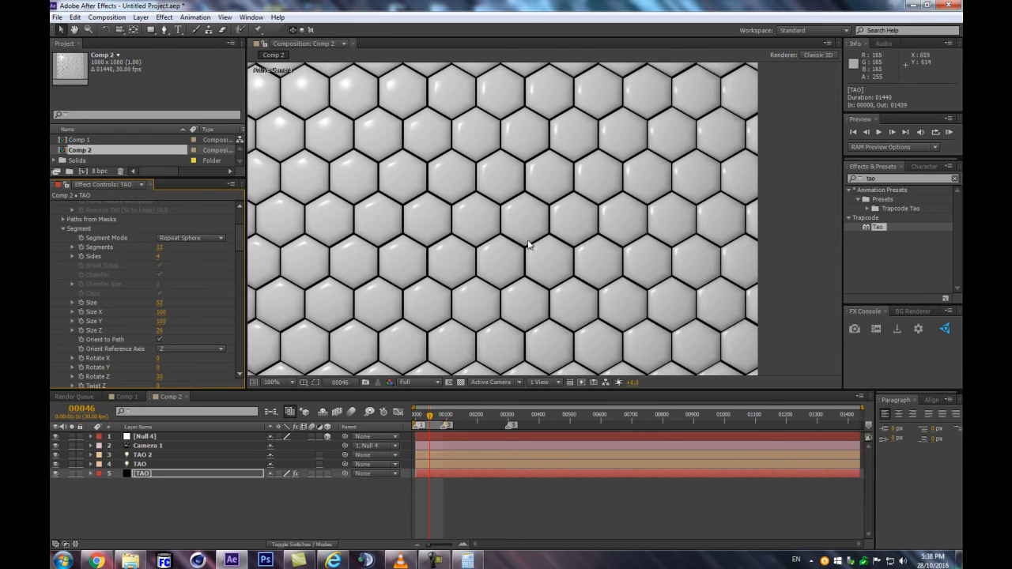
Examine the whole tile pattern and the TAO layer's rendering settings, and enlarge the Project panel's height
{"action": "scroll", "coordinate": [530, 245], "scroll_direction": "down", "scroll_amount": 2}
{"action": "left_click", "coordinate": [249, 508]}
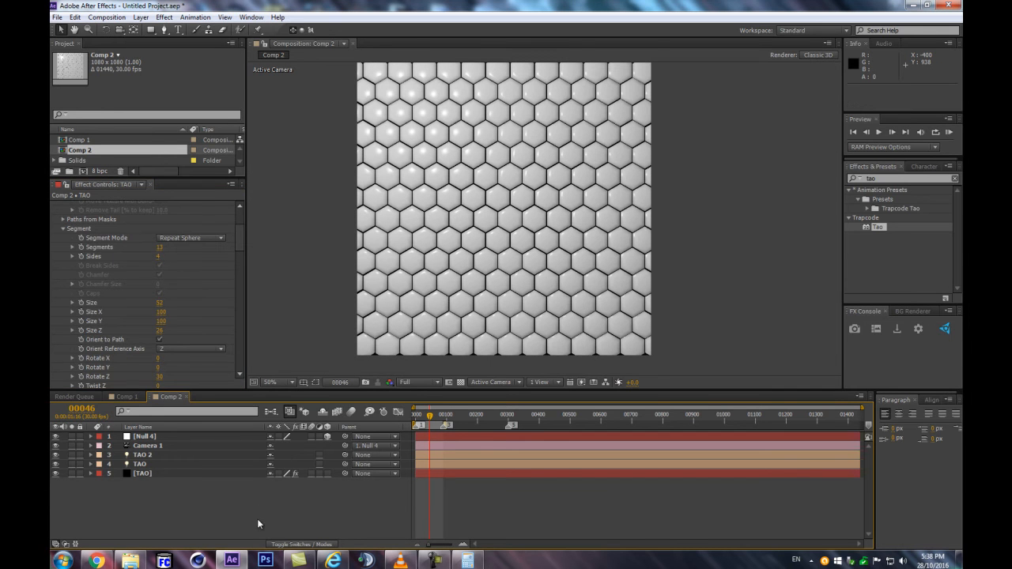
{"action": "left_click_drag", "start_coordinate": [240, 233], "coordinate": [243, 374]}
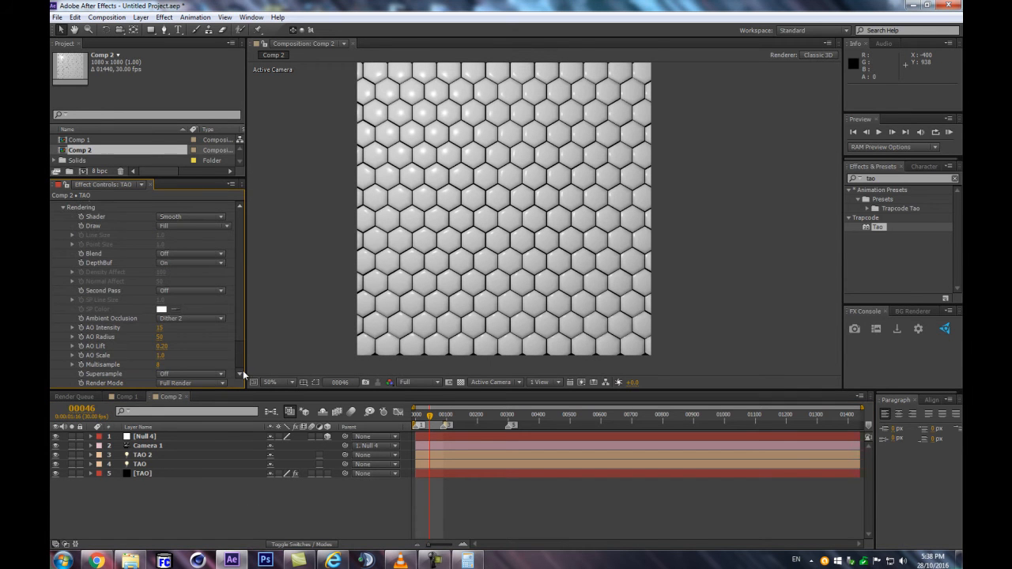
{"action": "scroll", "coordinate": [588, 266], "scroll_direction": "up", "scroll_amount": 2}
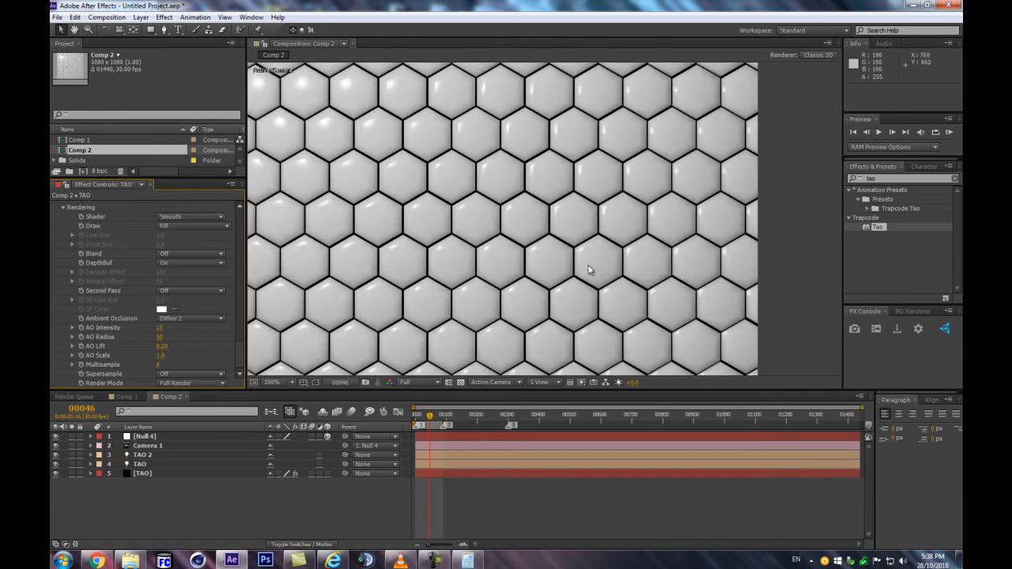
{"action": "scroll", "coordinate": [586, 267], "scroll_direction": "down", "scroll_amount": 2}
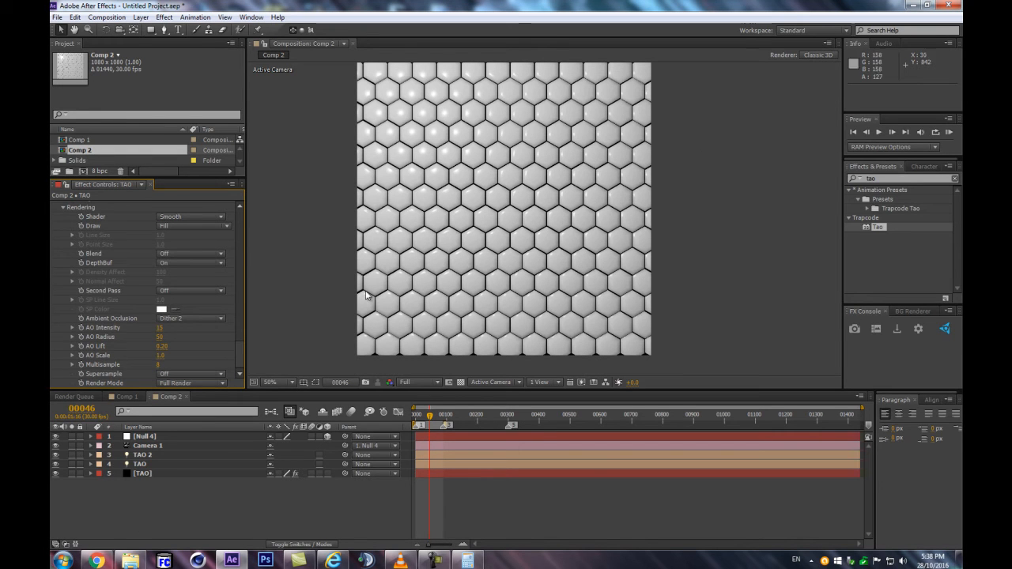
{"action": "left_click_drag", "start_coordinate": [169, 176], "coordinate": [169, 301]}
Switch to Chrome and search Google Images for "gold normal map"
{"action": "left_click", "coordinate": [96, 561]}
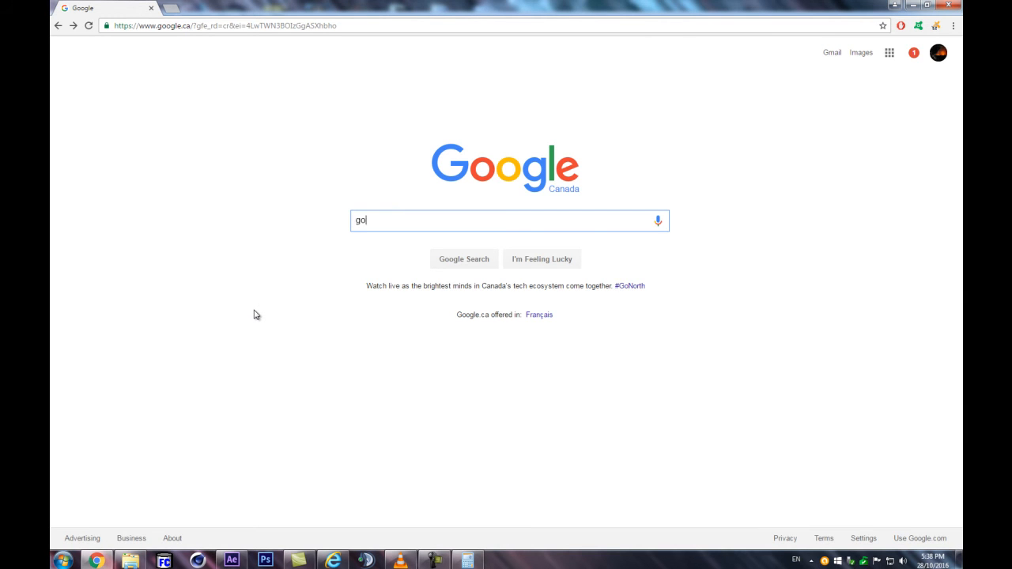
{"action": "type", "text": "ld m"}
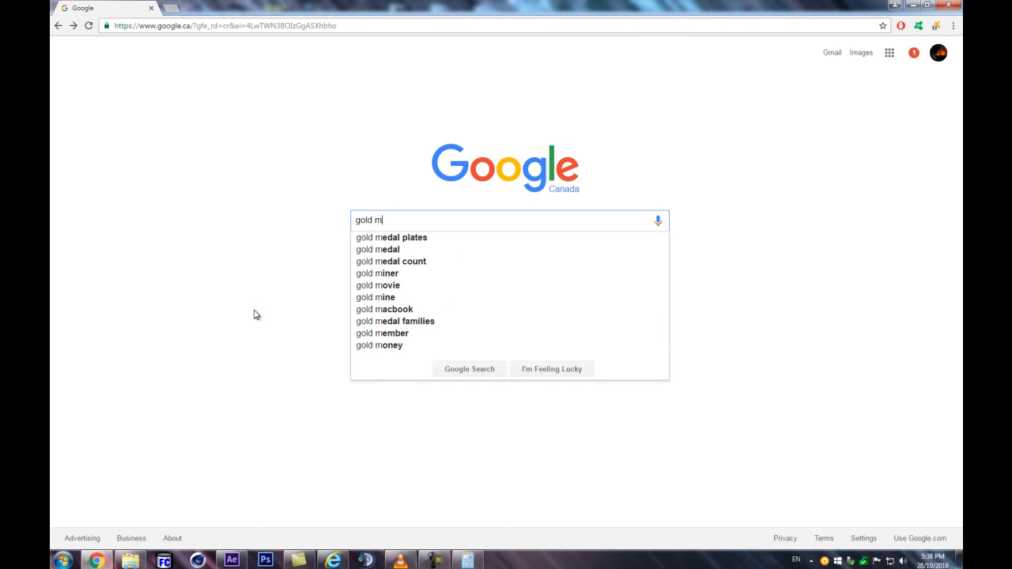
{"action": "key", "text": "BackSpace"}
{"action": "type", "text": "normal map"}
{"action": "key", "text": "Return"}
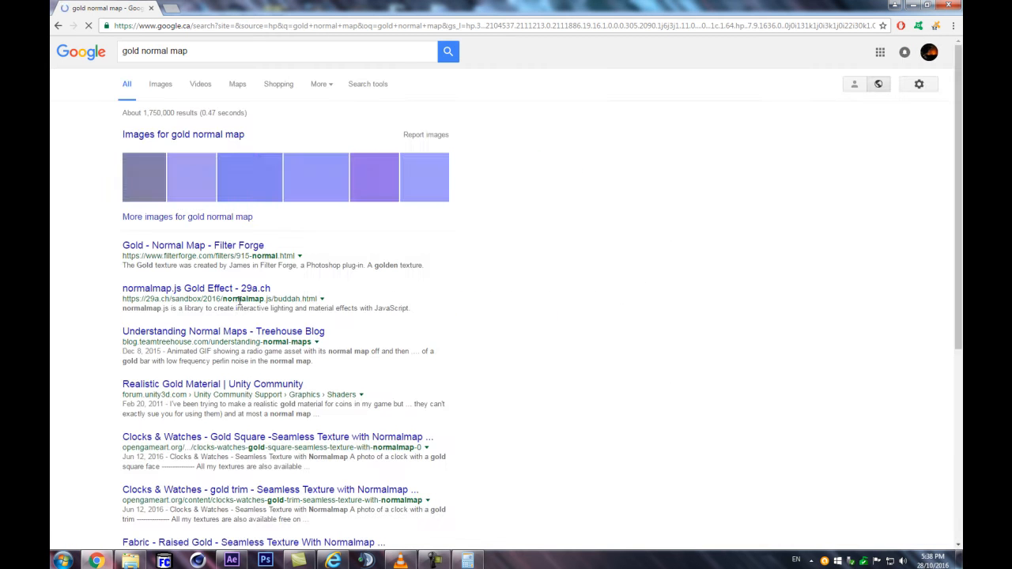
{"action": "left_click", "coordinate": [159, 85]}
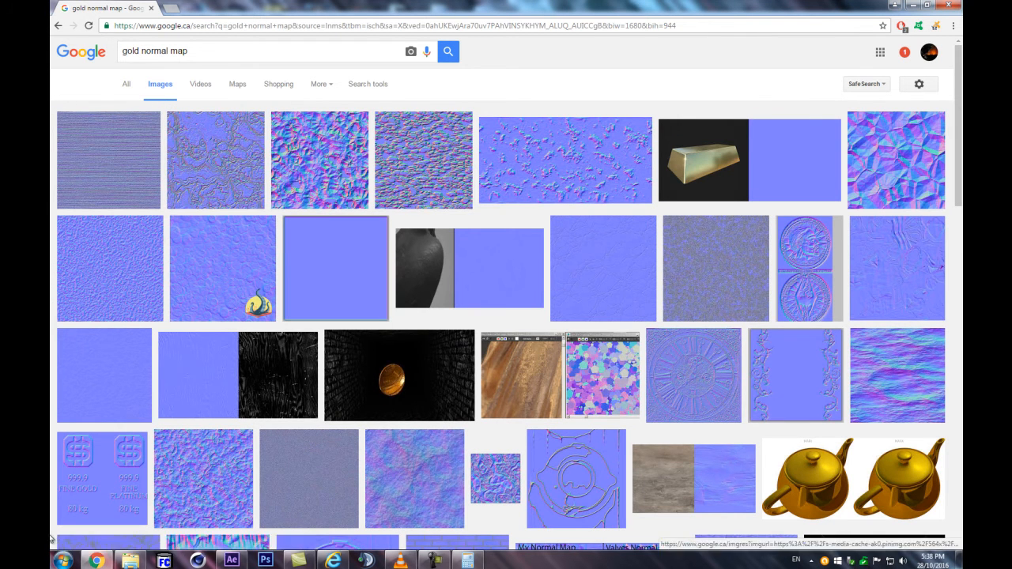
Open the Gold Veins normal map result, view its Filter Forge page and seamless tiling preview, and return to the image results
{"action": "left_click", "coordinate": [241, 122]}
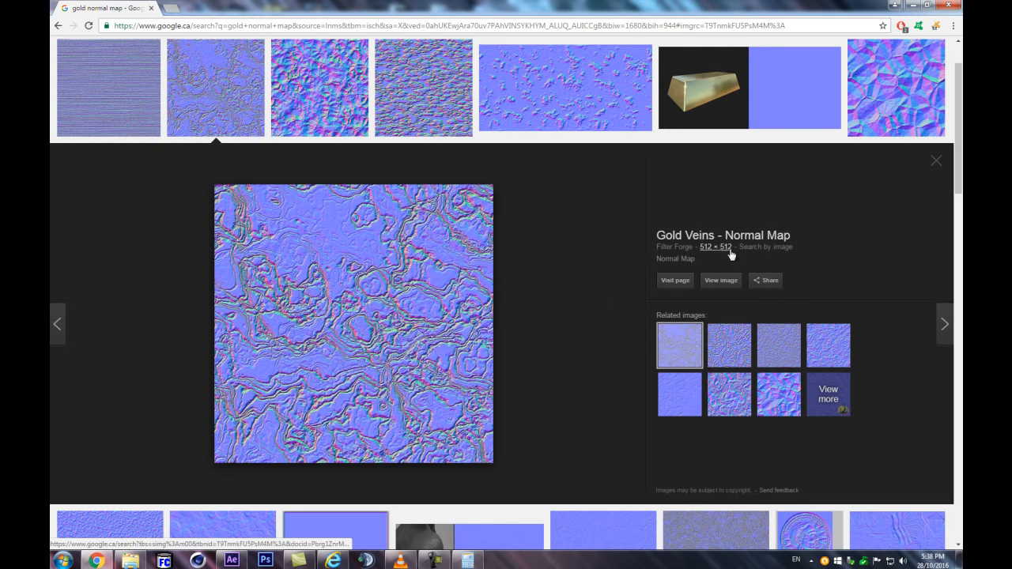
{"action": "left_click", "coordinate": [668, 282]}
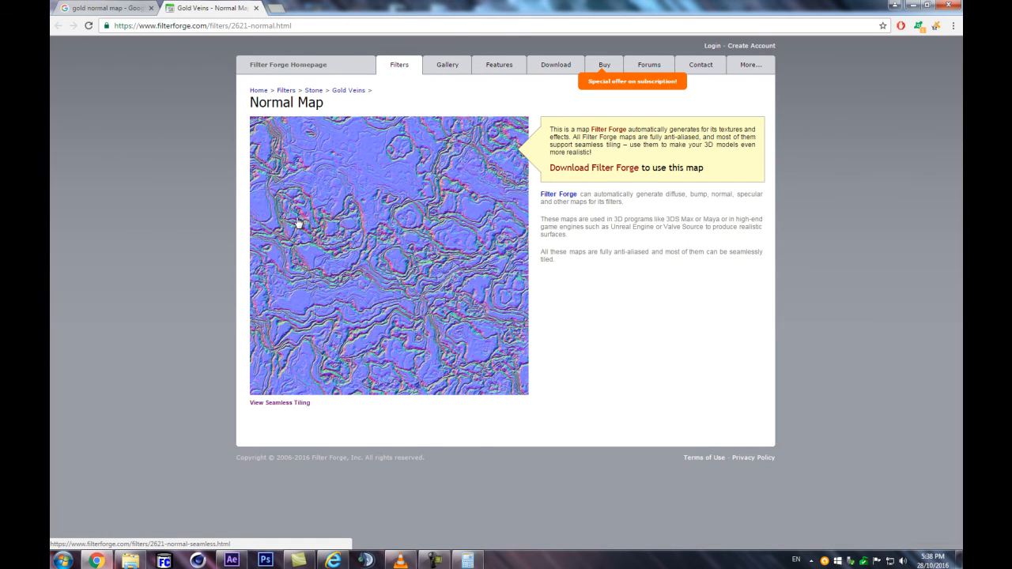
{"action": "left_click", "coordinate": [264, 404]}
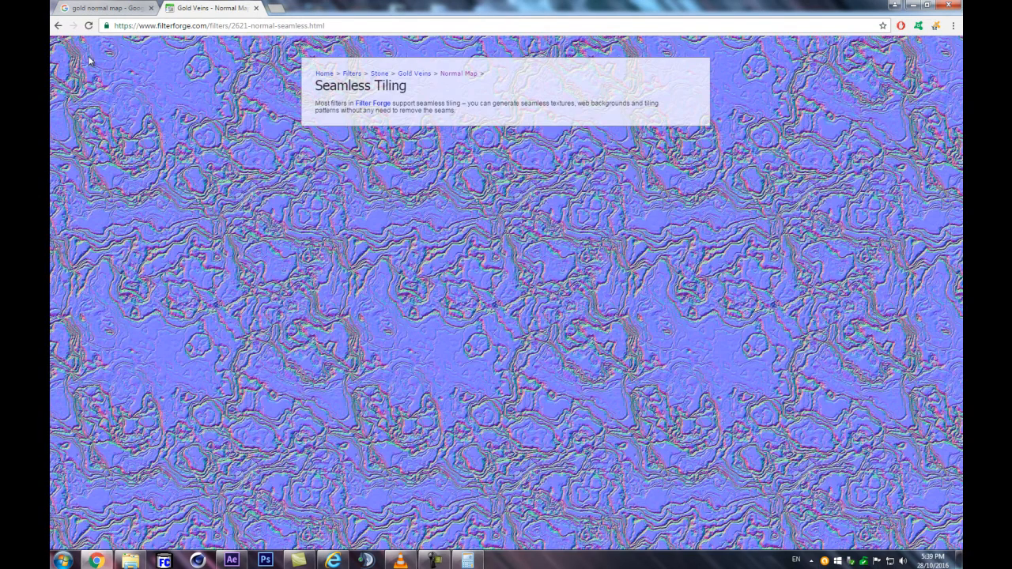
{"action": "left_click", "coordinate": [59, 26]}
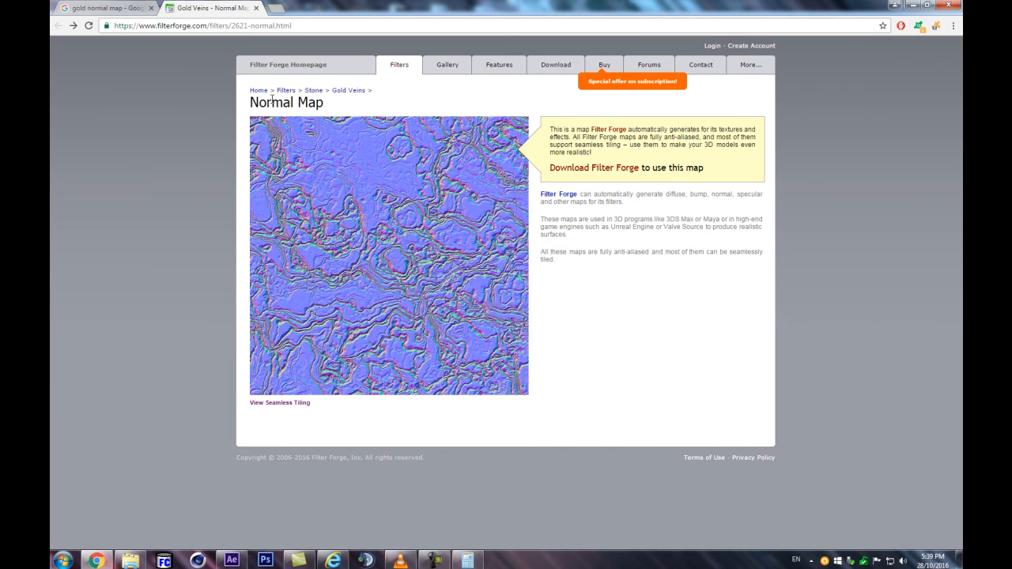
{"action": "left_click", "coordinate": [131, 7]}
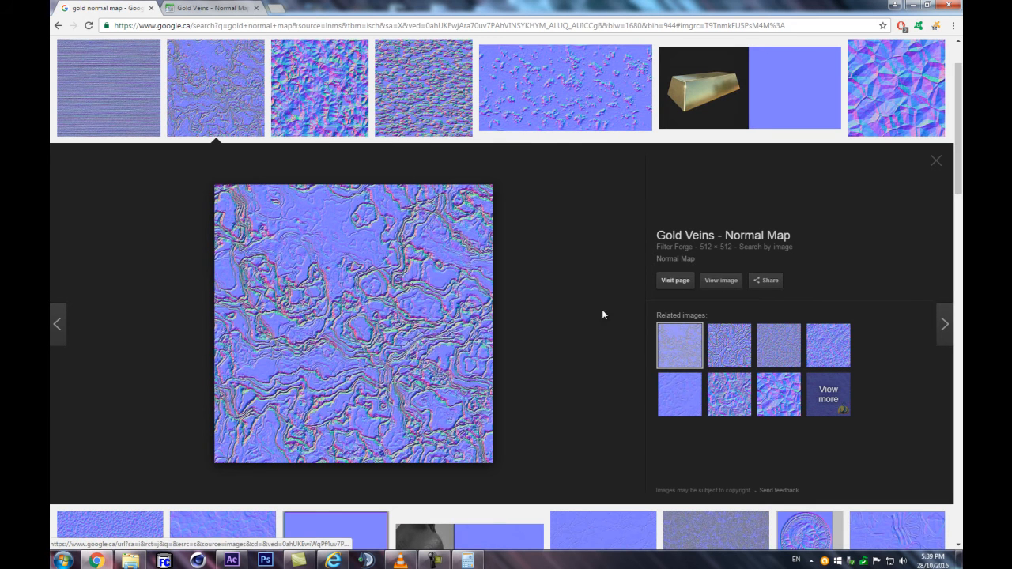
Open the full-size Gold Veins normal map in a new tab and save the image as 2621-normal.jpg
{"action": "right_click", "coordinate": [729, 283]}
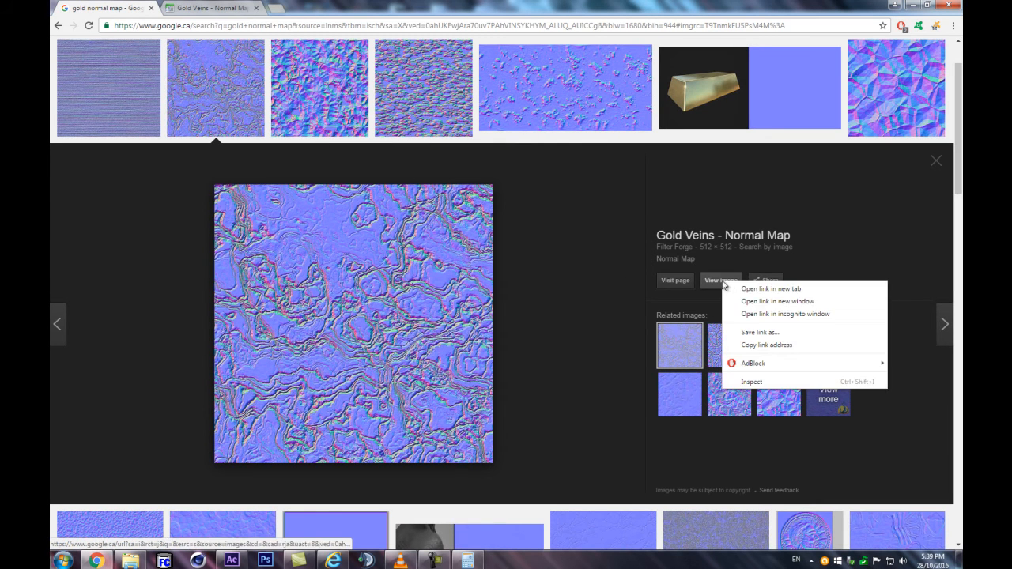
{"action": "left_click", "coordinate": [772, 291]}
{"action": "left_click", "coordinate": [330, 7]}
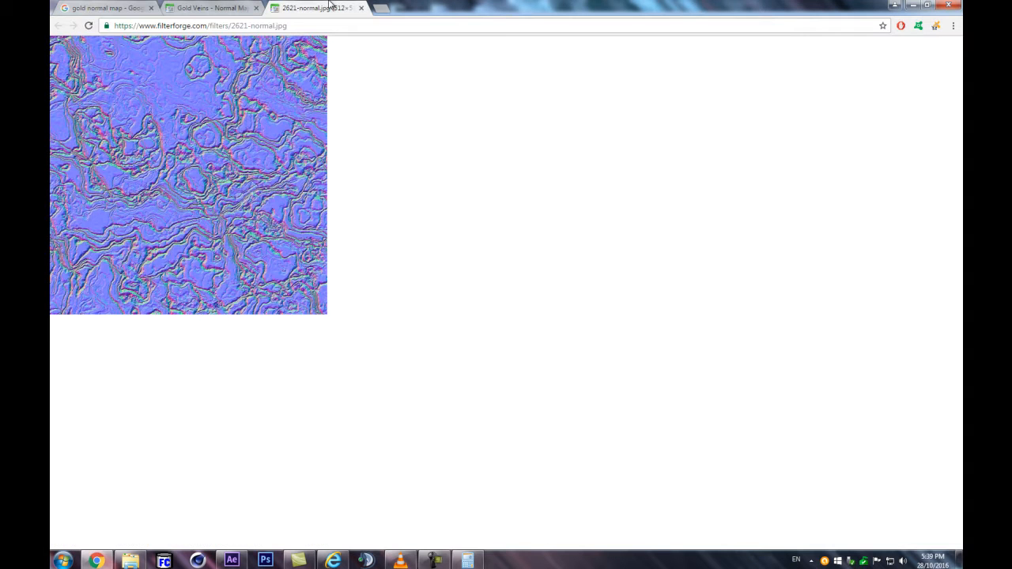
{"action": "right_click", "coordinate": [178, 81]}
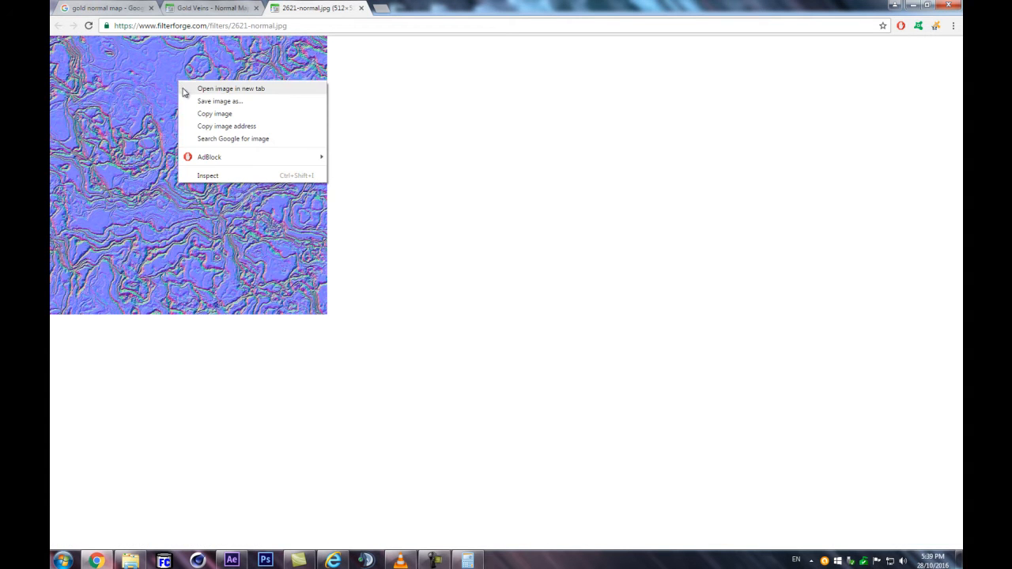
{"action": "left_click", "coordinate": [214, 102]}
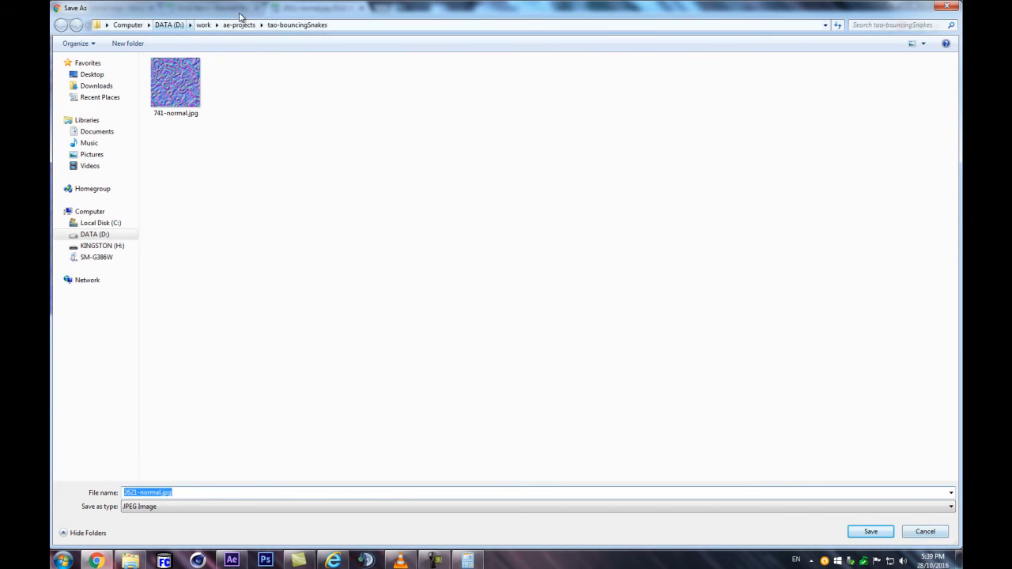
{"action": "key", "text": "Return"}
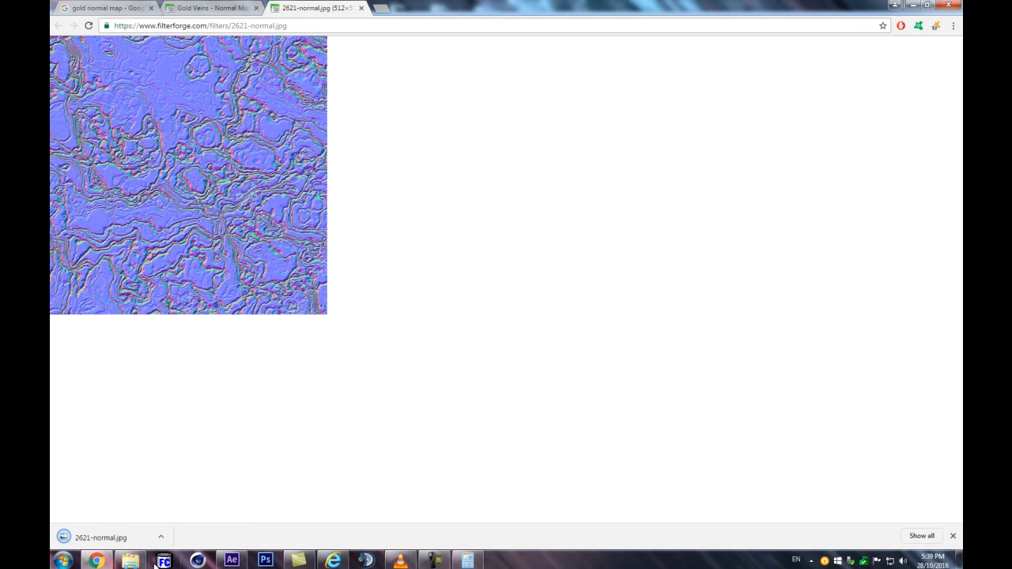
Switch back to After Effects and import GOLDnormal.jpg into the project from the goldenHexas folder
{"action": "left_click", "coordinate": [232, 560]}
{"action": "double_click", "coordinate": [106, 238]}
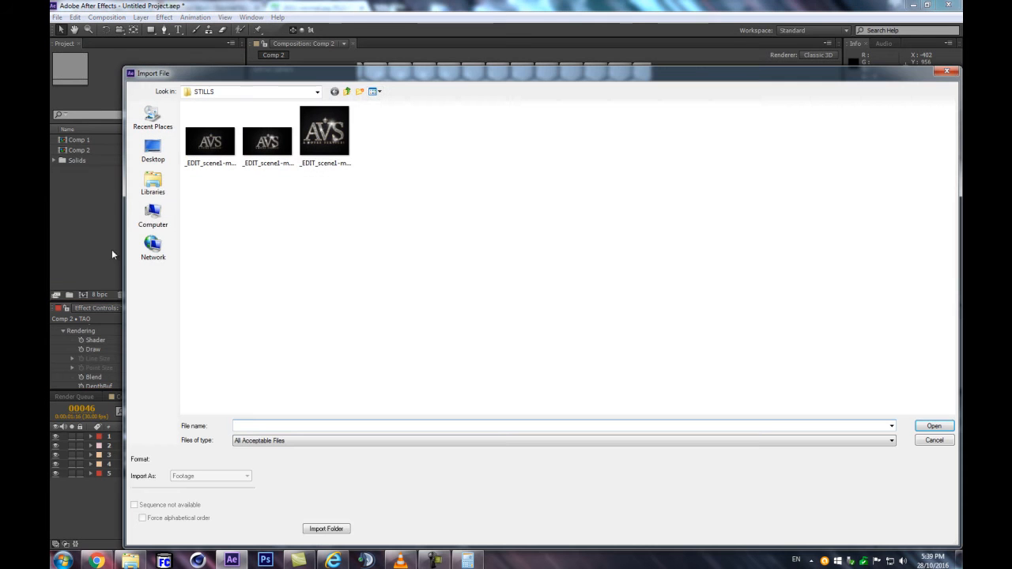
{"action": "key", "text": "Escape"}
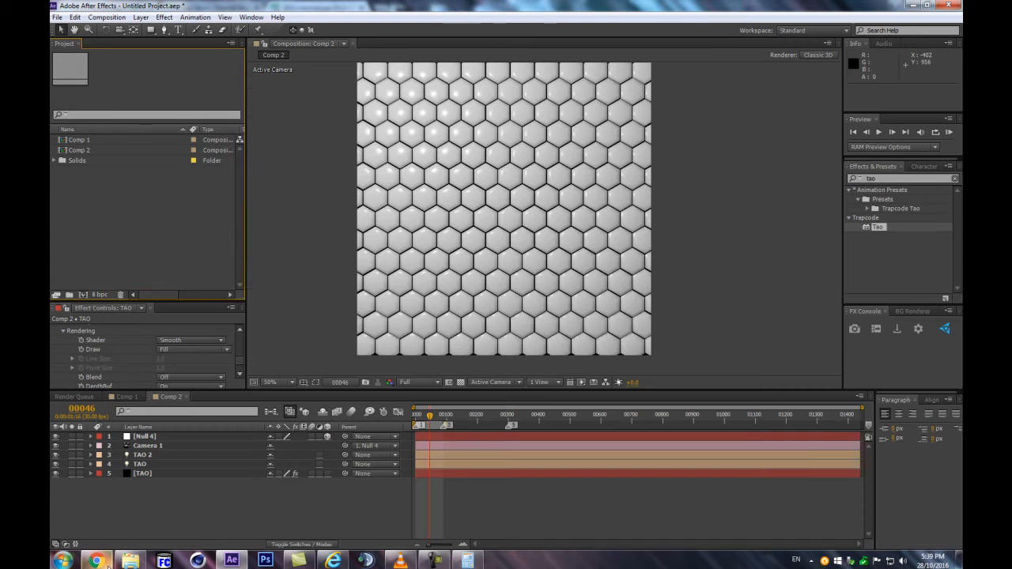
{"action": "left_click", "coordinate": [130, 560]}
{"action": "scroll", "coordinate": [418, 307], "scroll_direction": "up", "scroll_amount": 3}
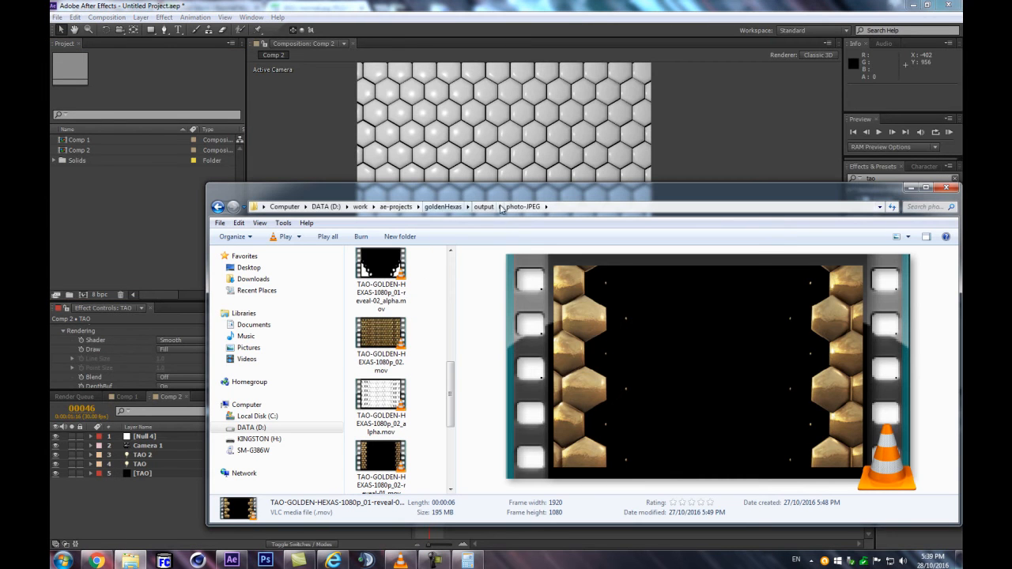
{"action": "left_click", "coordinate": [456, 207]}
{"action": "scroll", "coordinate": [413, 380], "scroll_direction": "down", "scroll_amount": 5}
{"action": "left_click_drag", "start_coordinate": [380, 306], "coordinate": [136, 246]}
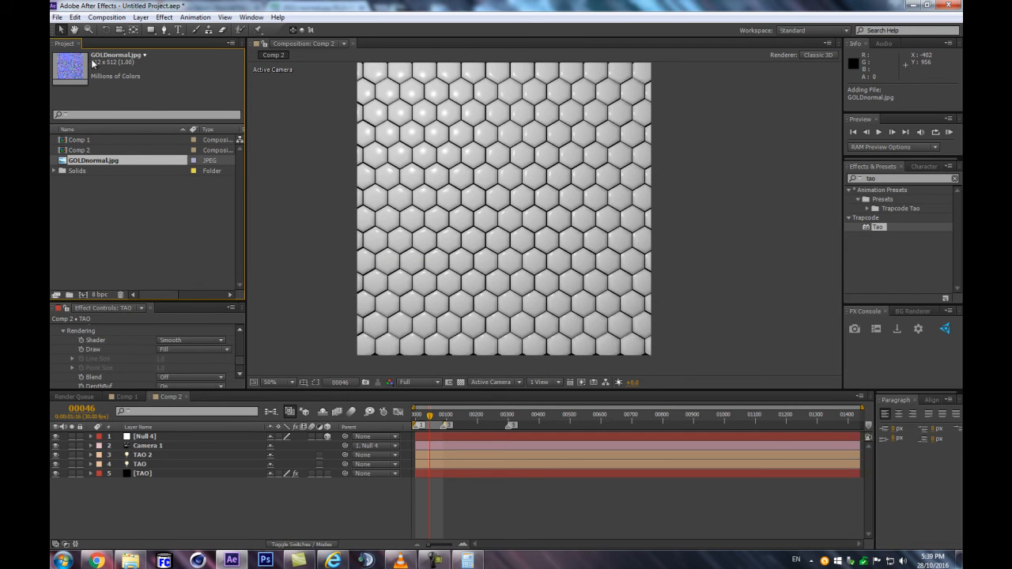
{"action": "left_click_drag", "start_coordinate": [94, 158], "coordinate": [151, 436]}
{"action": "key", "text": "ctrl+z"}
{"action": "key", "text": "ctrl+z"}
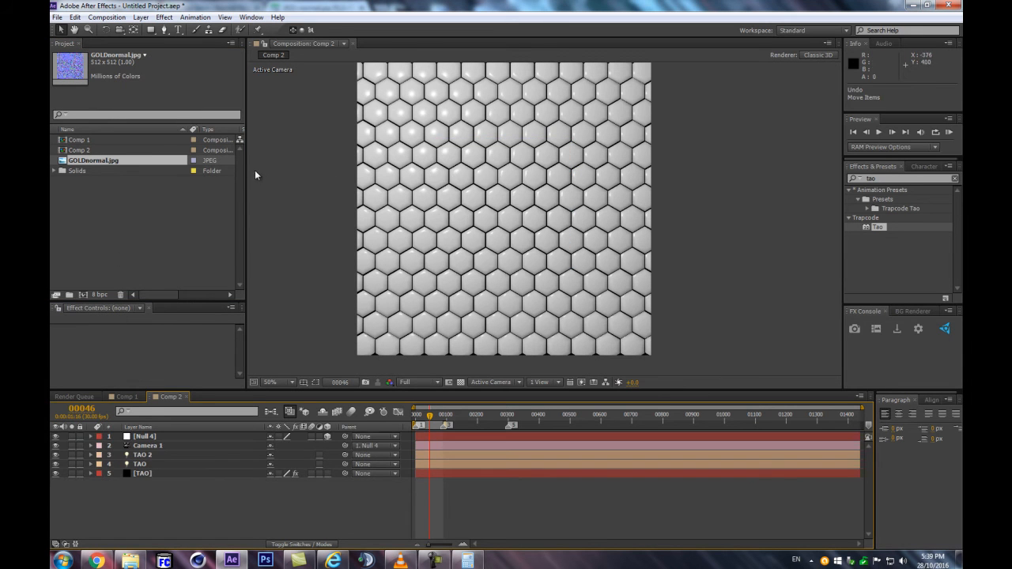
Create a GOLDnormal composition from GOLDnormal.jpg, and add it to Comp 2 as a hidden first layer
{"action": "left_click_drag", "start_coordinate": [93, 162], "coordinate": [82, 295]}
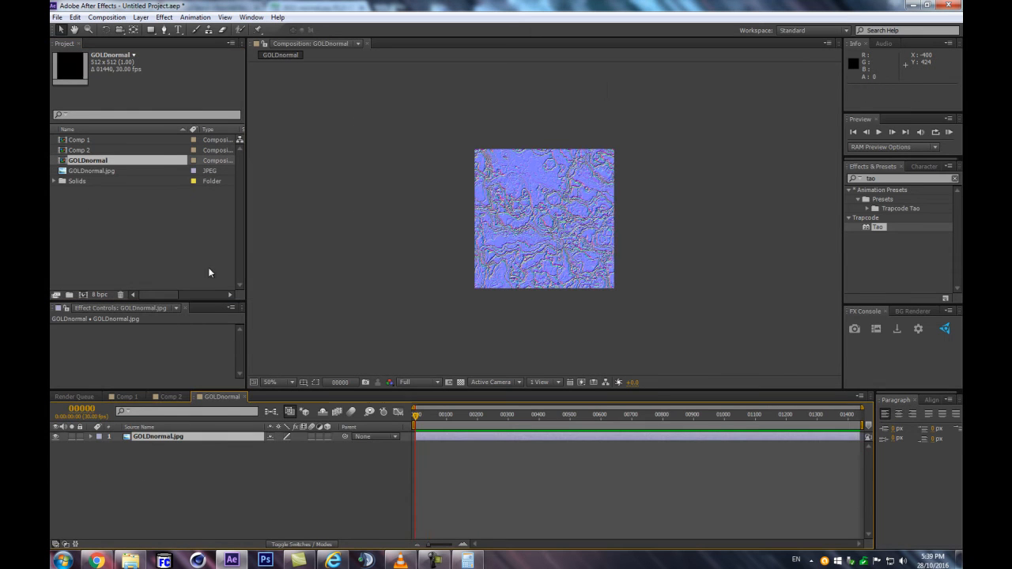
{"action": "double_click", "coordinate": [99, 150]}
{"action": "left_click_drag", "start_coordinate": [86, 161], "coordinate": [194, 436]}
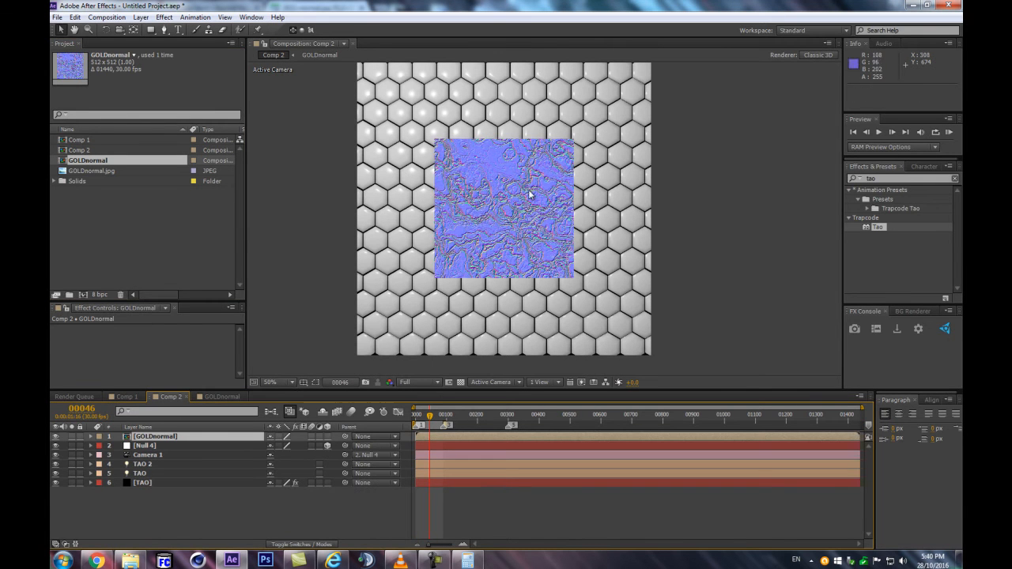
{"action": "left_click", "coordinate": [55, 437]}
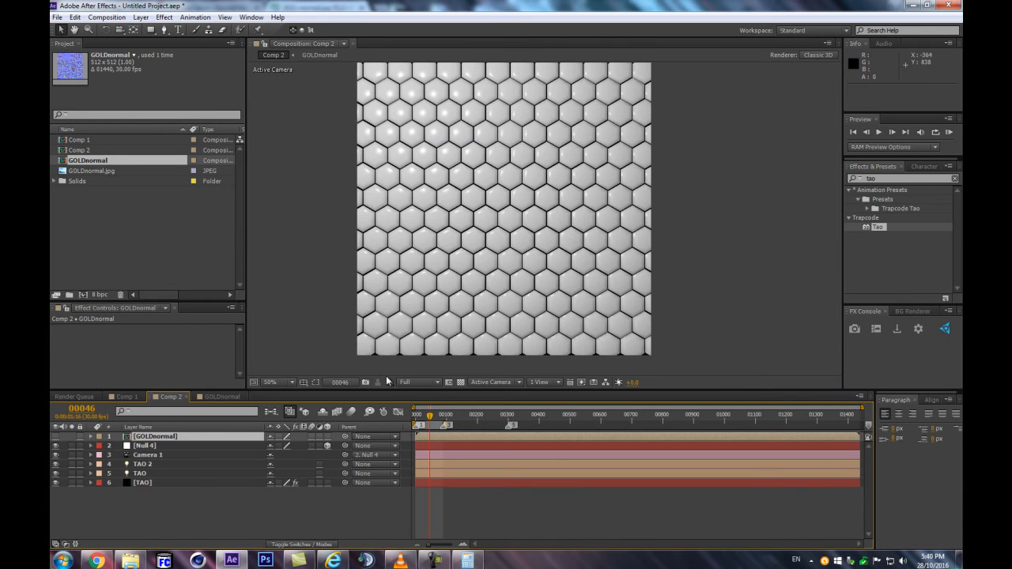
Assign the GOLDnormal layer as the TAO effect's Normal Map texture and inspect the relief on the tiles
{"action": "left_click", "coordinate": [156, 483]}
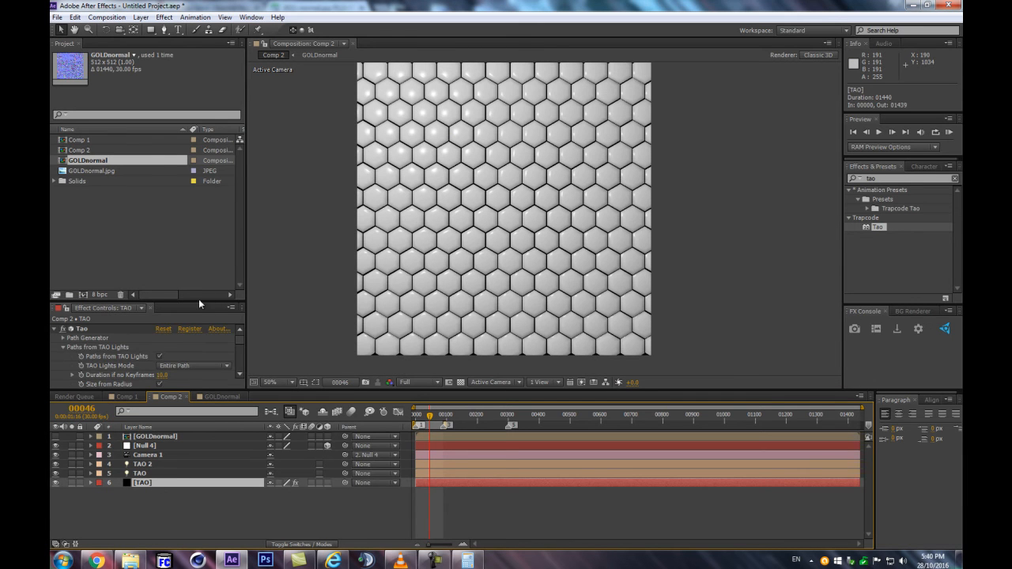
{"action": "left_click_drag", "start_coordinate": [194, 302], "coordinate": [184, 201]}
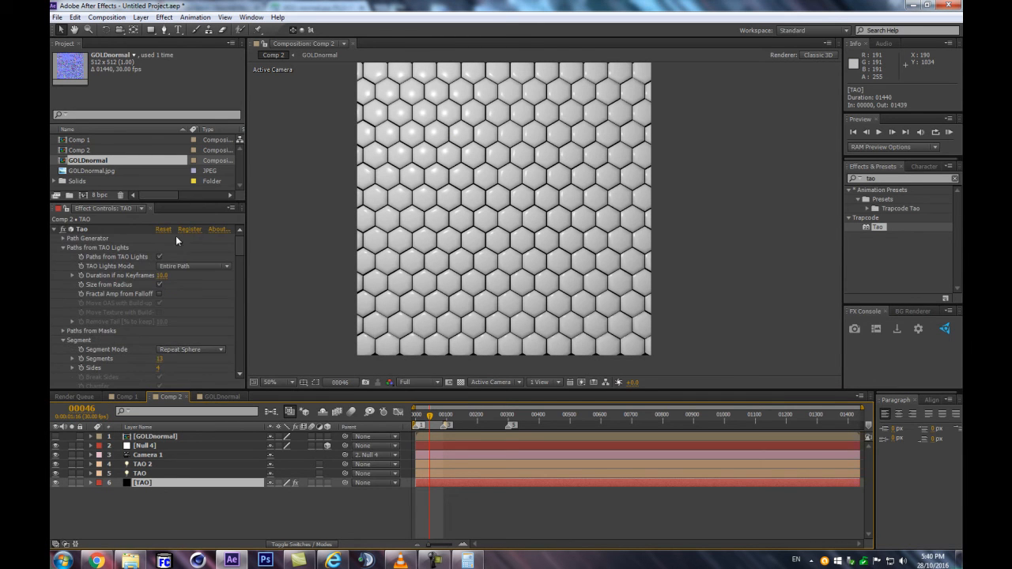
{"action": "left_click_drag", "start_coordinate": [239, 245], "coordinate": [226, 340]}
{"action": "left_click", "coordinate": [62, 277]}
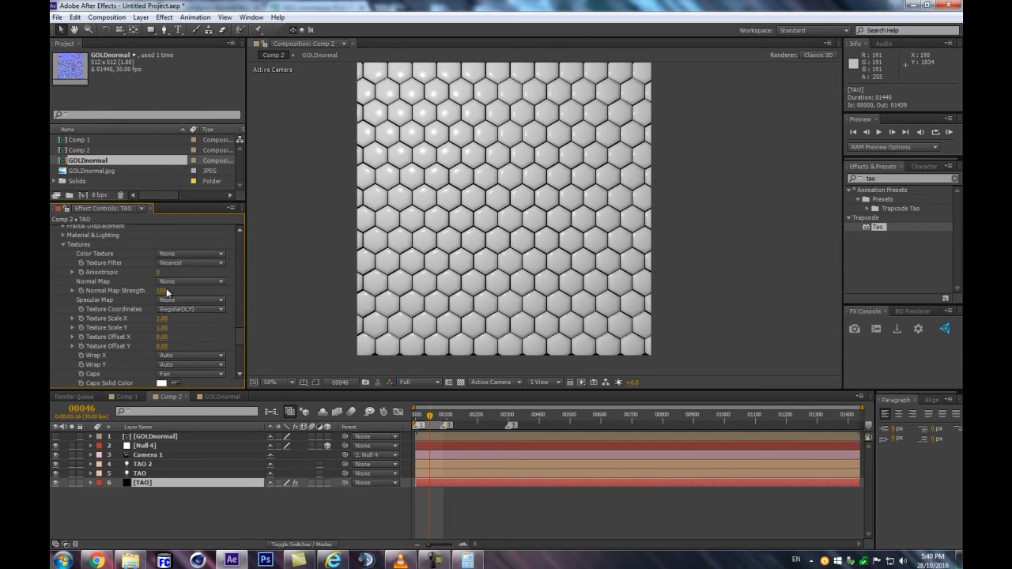
{"action": "left_click", "coordinate": [190, 281]}
{"action": "left_click", "coordinate": [221, 310]}
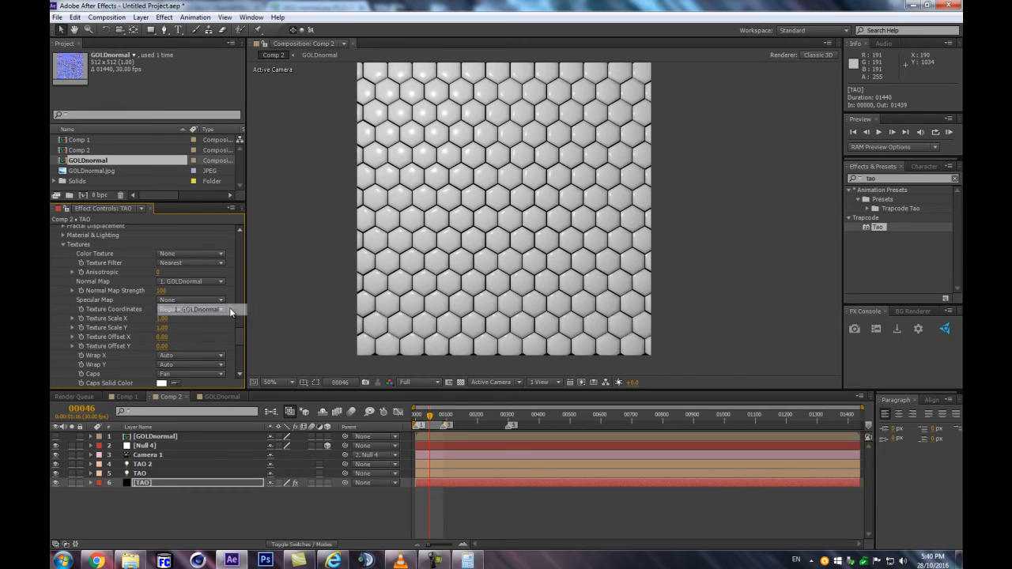
{"action": "scroll", "coordinate": [542, 204], "scroll_direction": "up", "scroll_amount": 3}
{"action": "scroll", "coordinate": [543, 205], "scroll_direction": "down", "scroll_amount": 1}
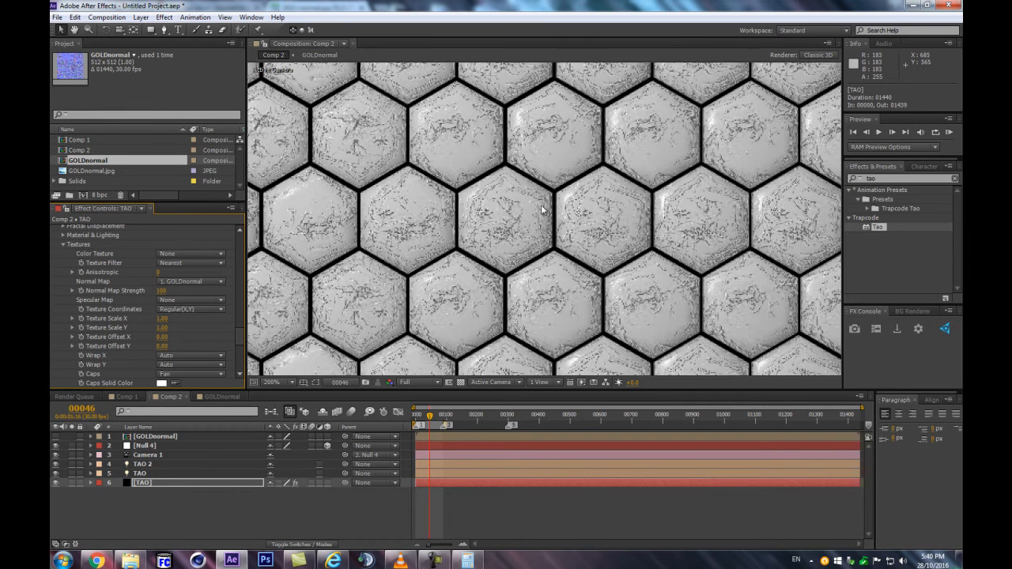
{"action": "scroll", "coordinate": [649, 175], "scroll_direction": "down", "scroll_amount": 1}
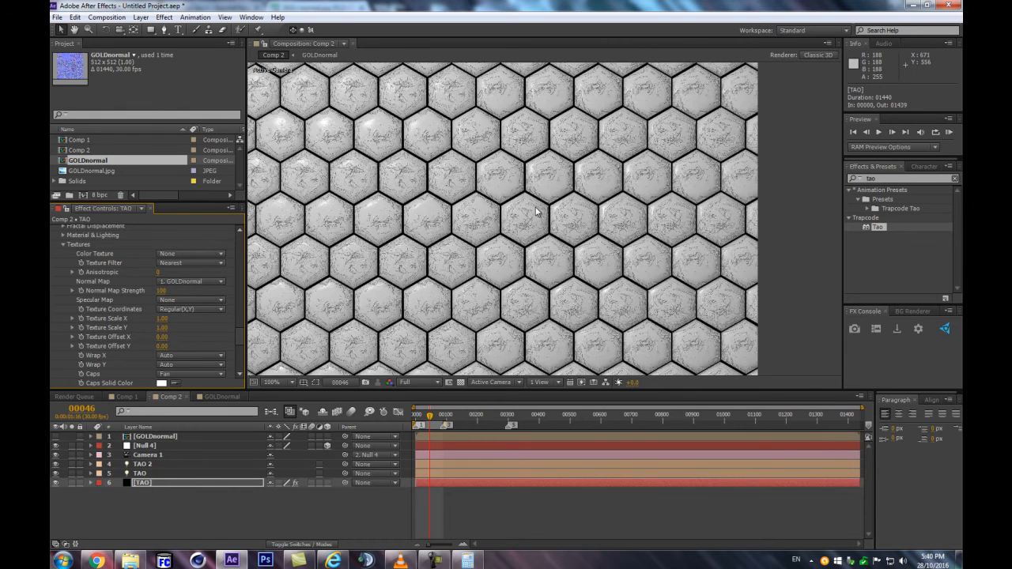
{"action": "scroll", "coordinate": [568, 212], "scroll_direction": "up", "scroll_amount": 1}
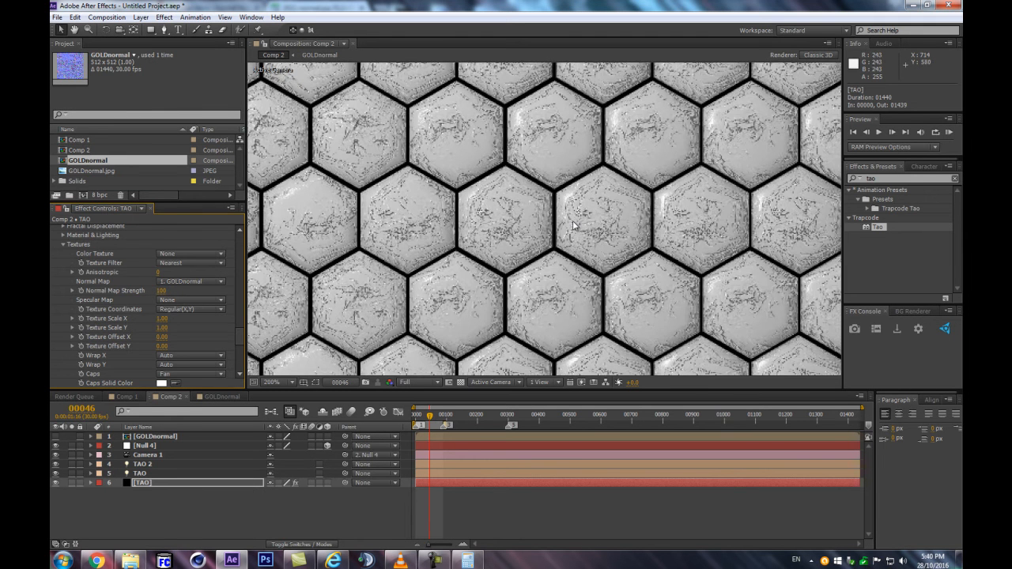
Set the TAO effect's Supersample to 16x and inspect the tile edges and relief
{"action": "scroll", "coordinate": [572, 221], "scroll_direction": "down", "scroll_amount": 1}
{"action": "scroll", "coordinate": [237, 334], "scroll_direction": "down", "scroll_amount": 5}
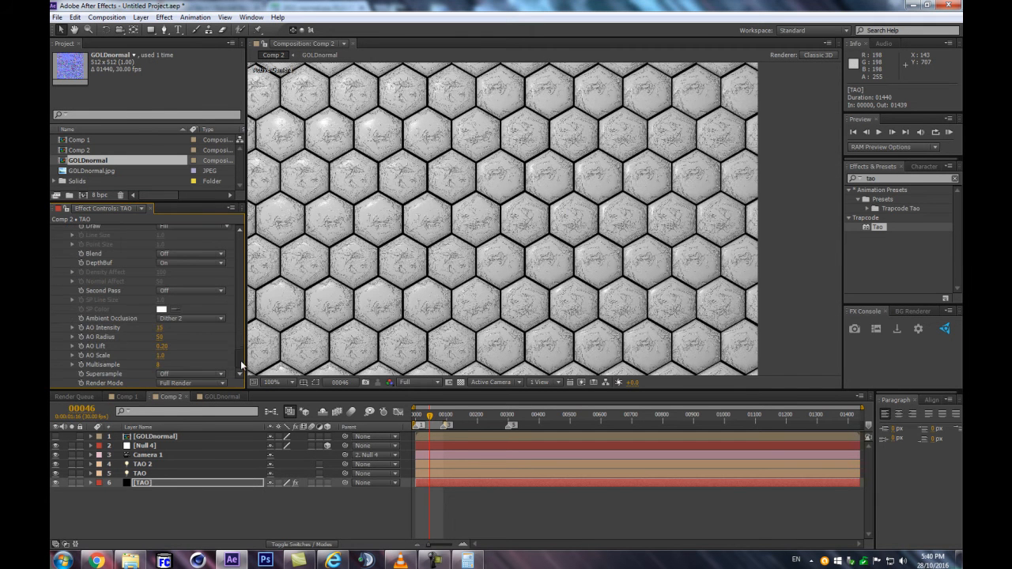
{"action": "left_click", "coordinate": [189, 373]}
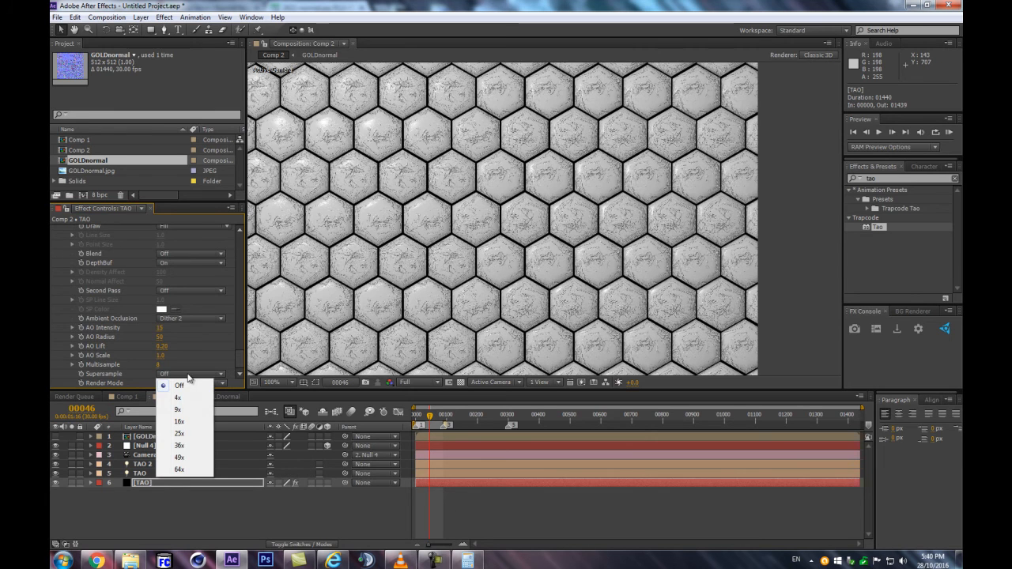
{"action": "left_click", "coordinate": [182, 423]}
{"action": "scroll", "coordinate": [696, 146], "scroll_direction": "up", "scroll_amount": 2}
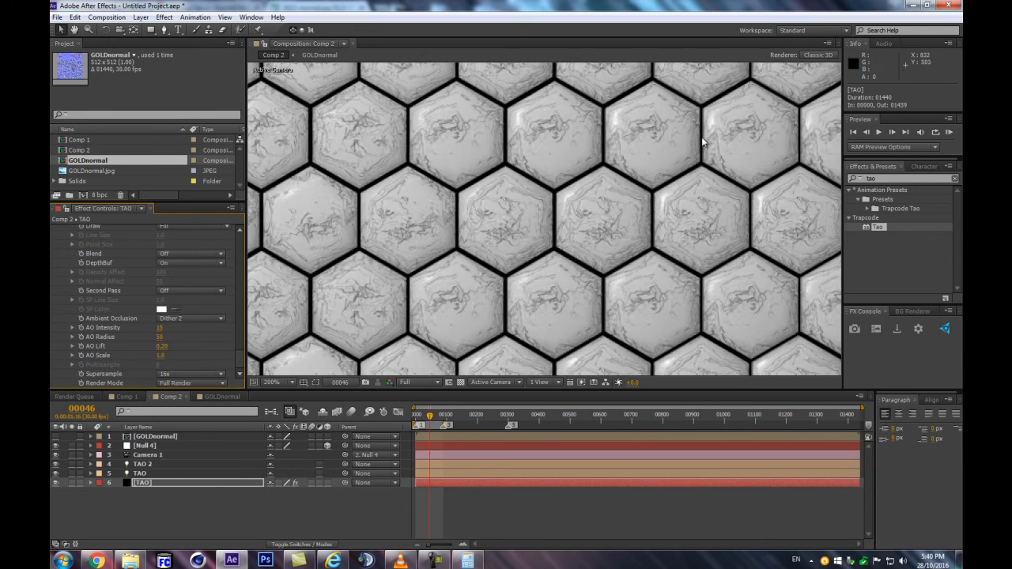
{"action": "scroll", "coordinate": [652, 154], "scroll_direction": "down", "scroll_amount": 2}
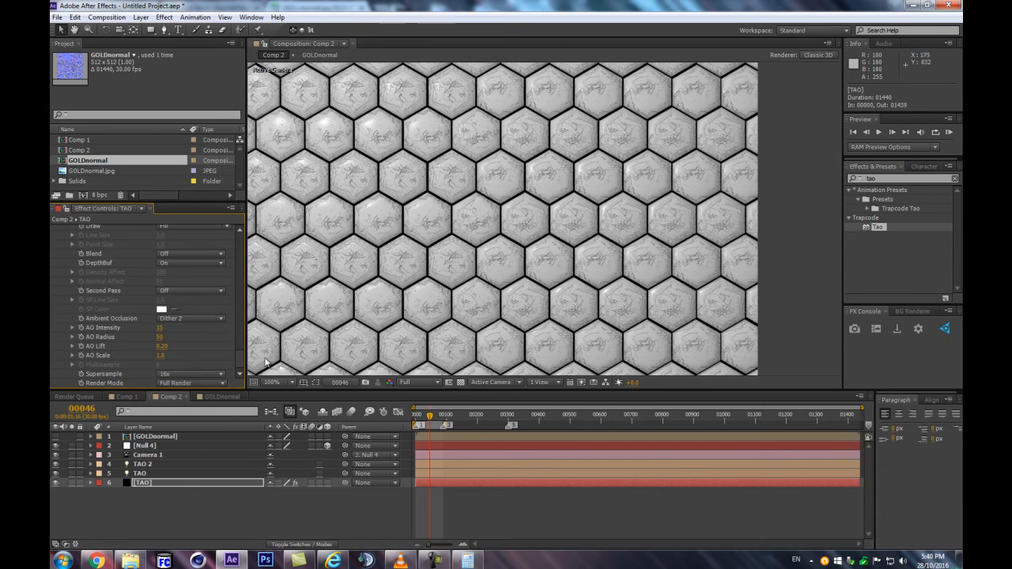
Set the Built-in Environment to Sunset Field in the TAO effect's Image Based Lighting settings
{"action": "scroll", "coordinate": [235, 336], "scroll_direction": "up", "scroll_amount": 5}
{"action": "scroll", "coordinate": [235, 336], "scroll_direction": "up", "scroll_amount": 1}
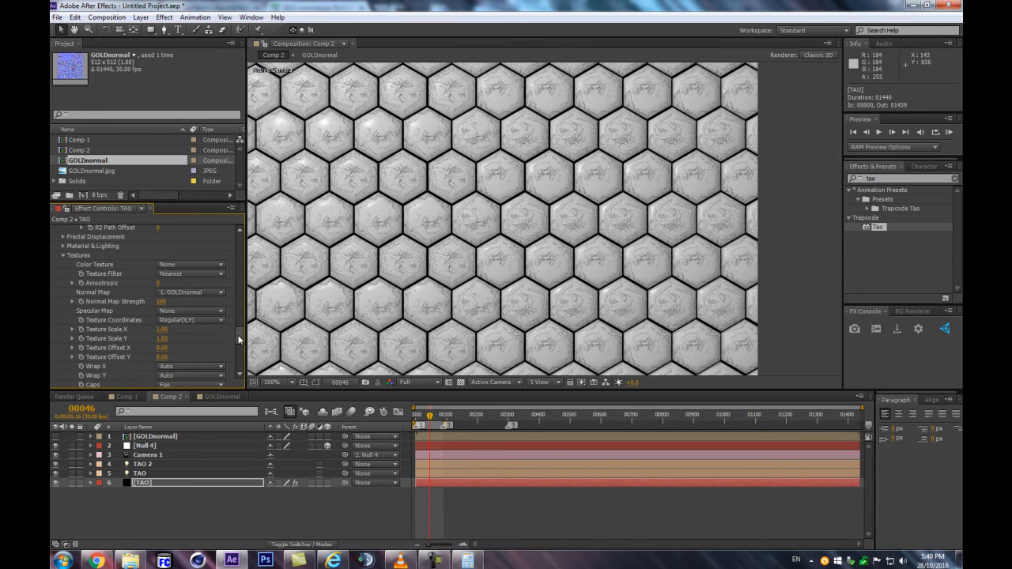
{"action": "left_click", "coordinate": [64, 246]}
{"action": "scroll", "coordinate": [64, 245], "scroll_direction": "down", "scroll_amount": 3}
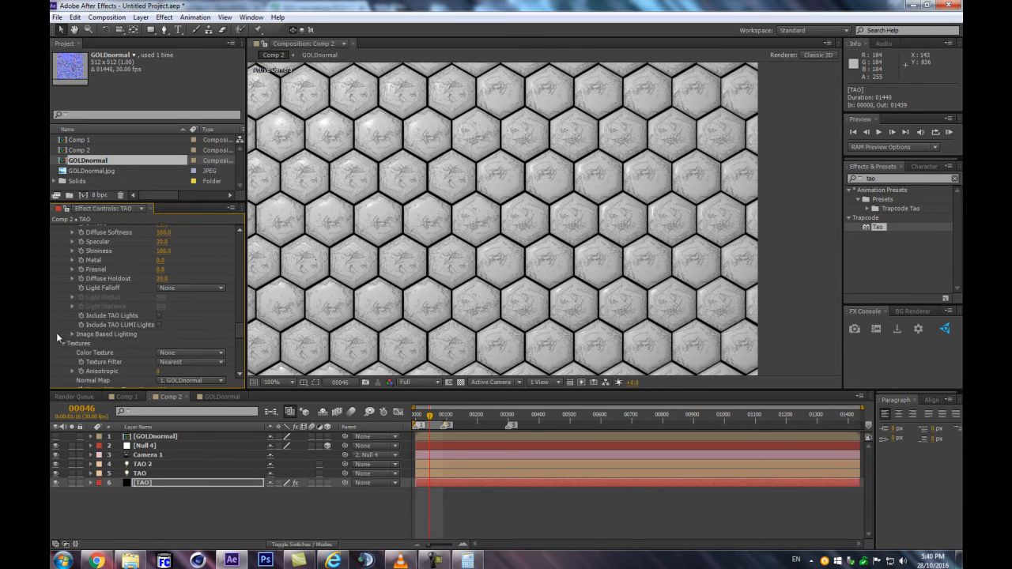
{"action": "left_click", "coordinate": [71, 334]}
{"action": "scroll", "coordinate": [70, 333], "scroll_direction": "down", "scroll_amount": 1}
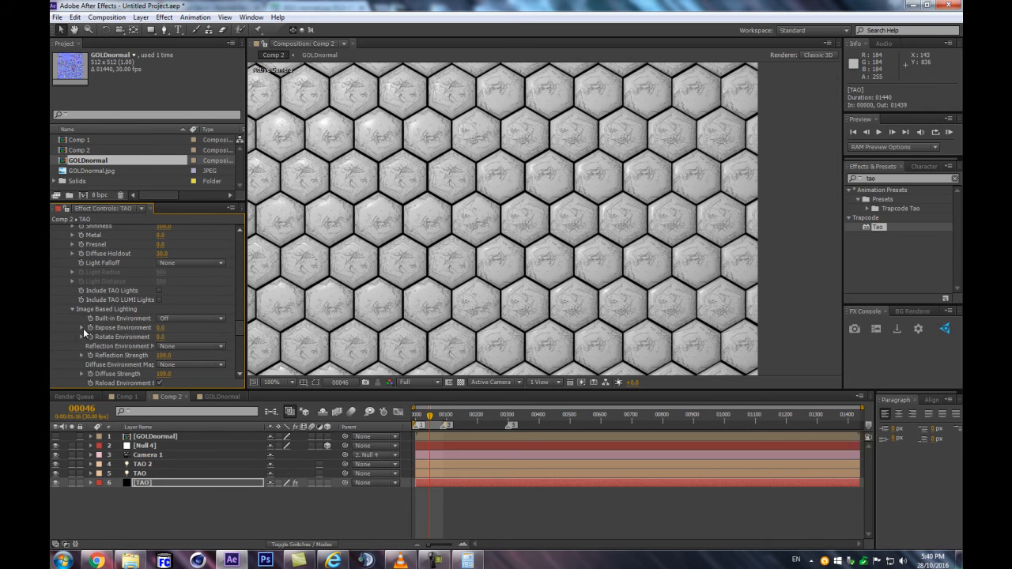
{"action": "scroll", "coordinate": [200, 306], "scroll_direction": "down", "scroll_amount": 1}
{"action": "left_click", "coordinate": [180, 293]}
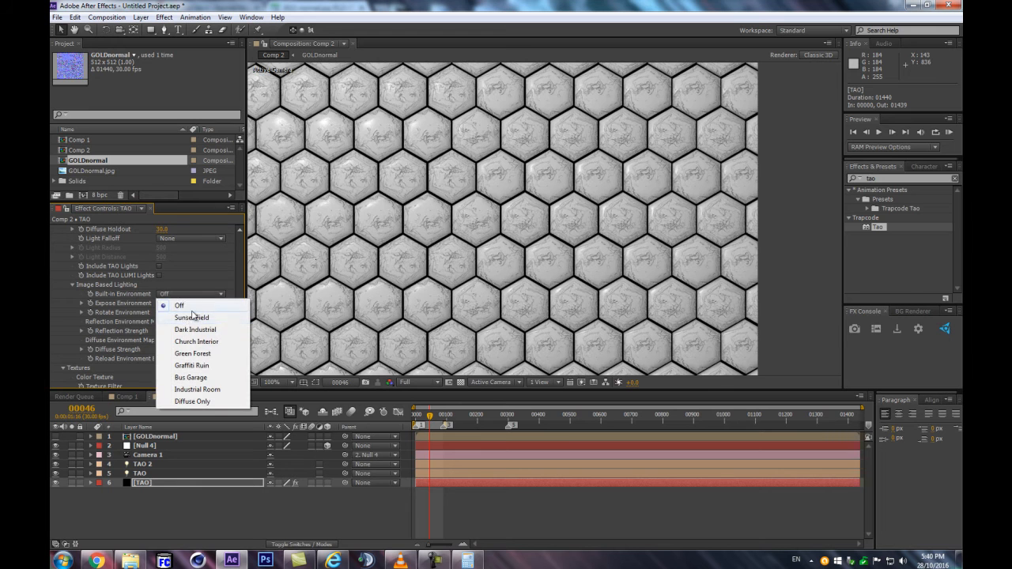
{"action": "left_click", "coordinate": [191, 317]}
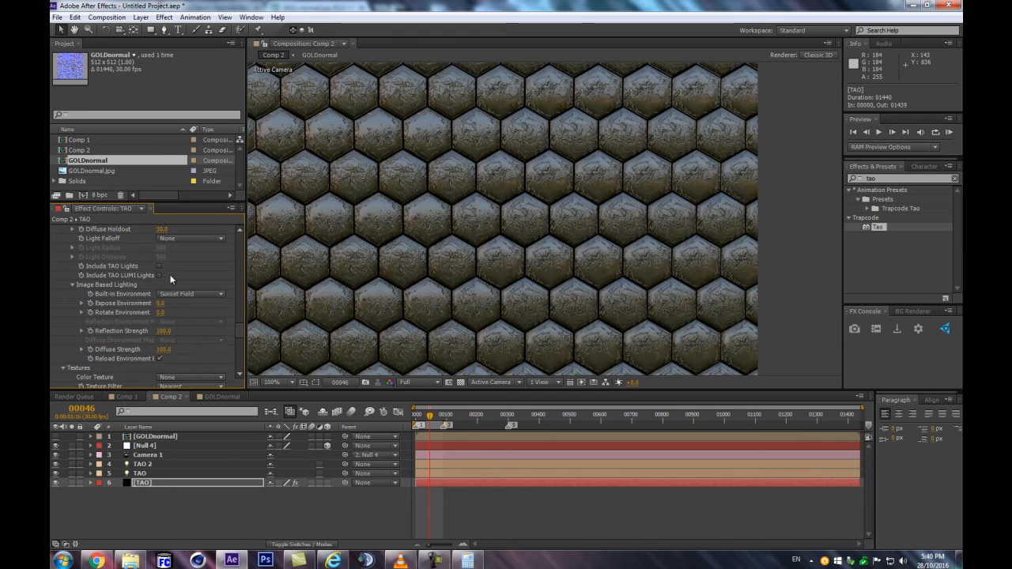
{"action": "scroll", "coordinate": [408, 209], "scroll_direction": "down", "scroll_amount": 3}
{"action": "scroll", "coordinate": [421, 211], "scroll_direction": "up", "scroll_amount": 2}
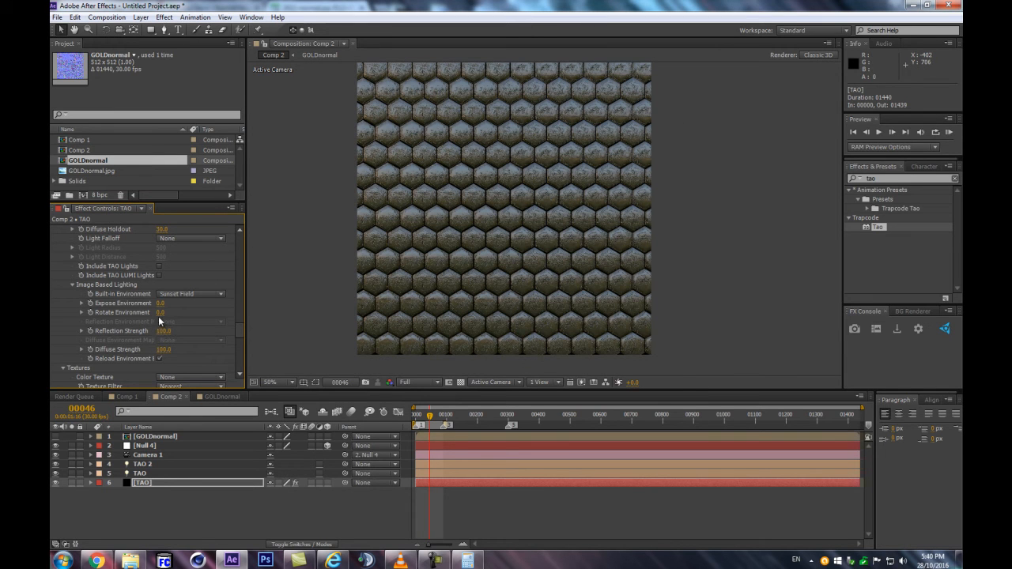
Set Rotate Environment to 86 and inspect the golden reflections across the tiles
{"action": "left_click_drag", "start_coordinate": [160, 308], "coordinate": [161, 309]}
{"action": "left_click_drag", "start_coordinate": [166, 313], "coordinate": [199, 304]}
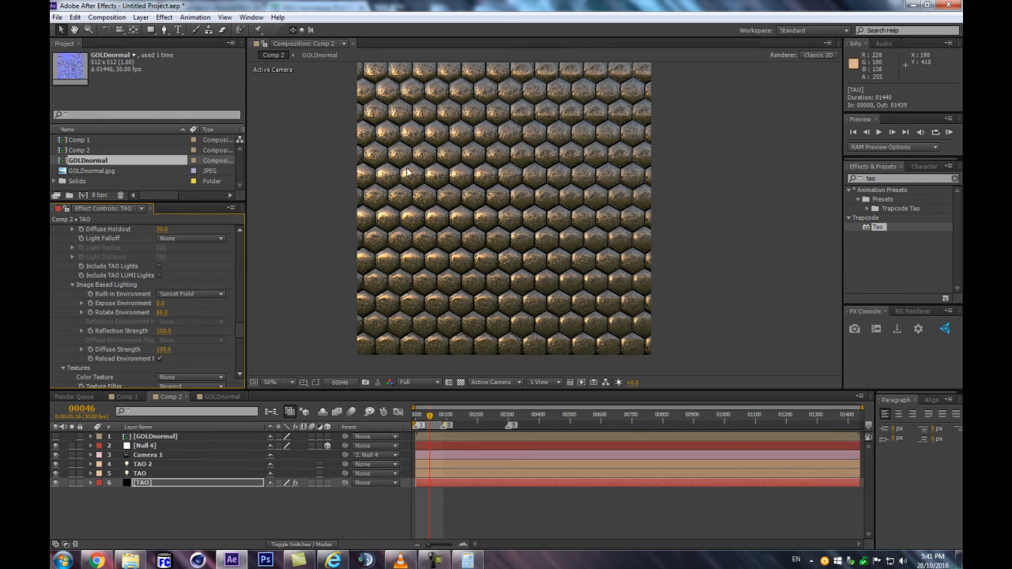
{"action": "scroll", "coordinate": [399, 171], "scroll_direction": "up", "scroll_amount": 2}
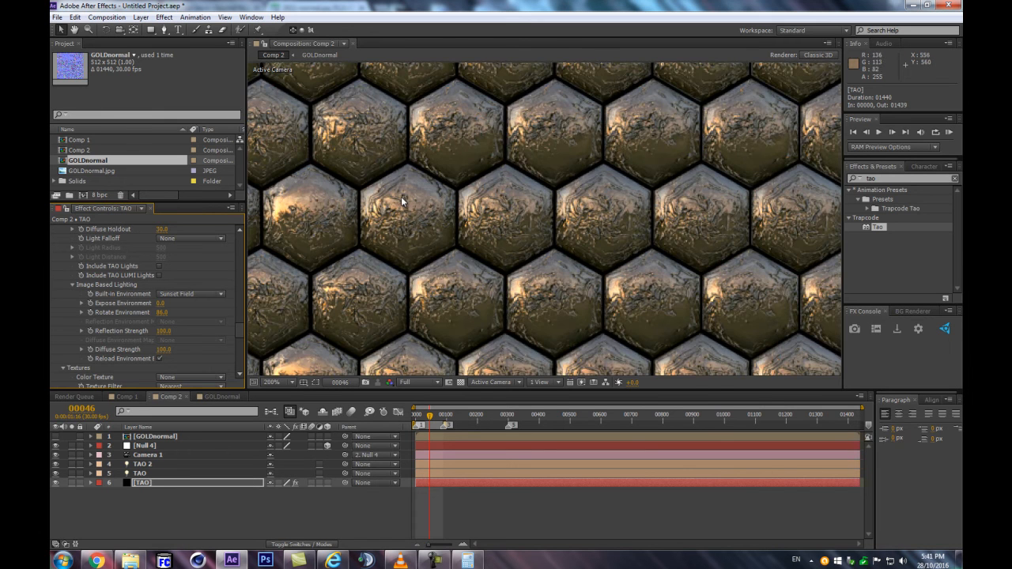
{"action": "scroll", "coordinate": [401, 202], "scroll_direction": "down", "scroll_amount": 2}
{"action": "scroll", "coordinate": [516, 199], "scroll_direction": "up", "scroll_amount": 1}
{"action": "scroll", "coordinate": [516, 199], "scroll_direction": "up", "scroll_amount": 1}
{"action": "scroll", "coordinate": [490, 281], "scroll_direction": "down", "scroll_amount": 1}
{"action": "scroll", "coordinate": [492, 290], "scroll_direction": "up", "scroll_amount": 1}
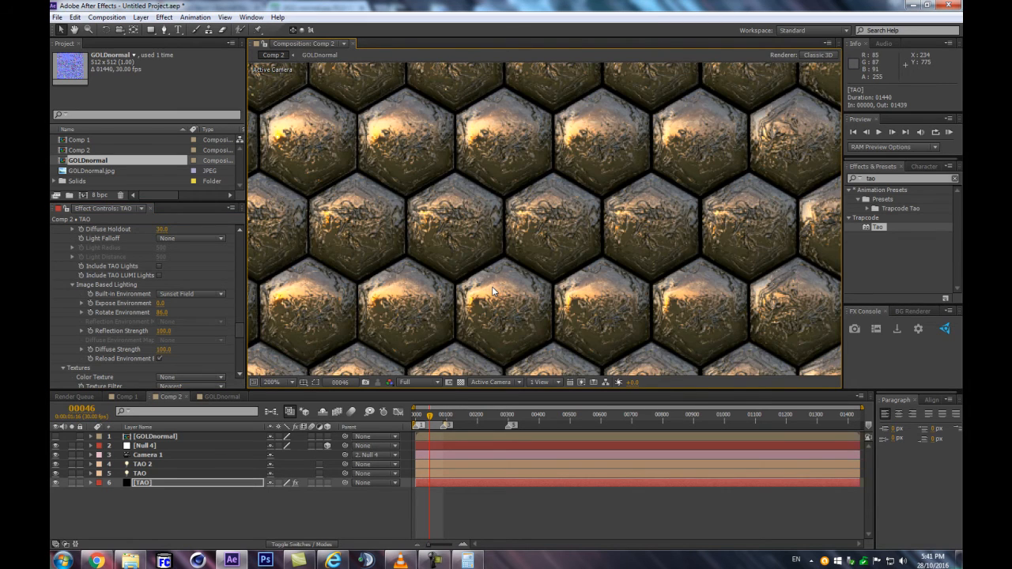
Try reducing the Normal Map Strength to 0 and examine the environment reflection on the tiles
{"action": "scroll", "coordinate": [159, 317], "scroll_direction": "down", "scroll_amount": 3}
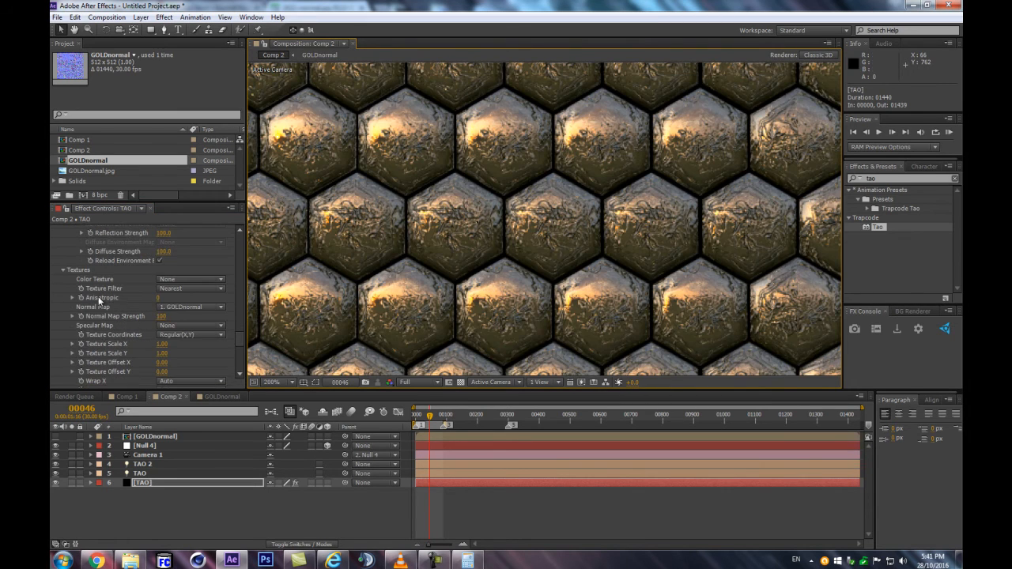
{"action": "left_click_drag", "start_coordinate": [162, 317], "coordinate": [118, 323]}
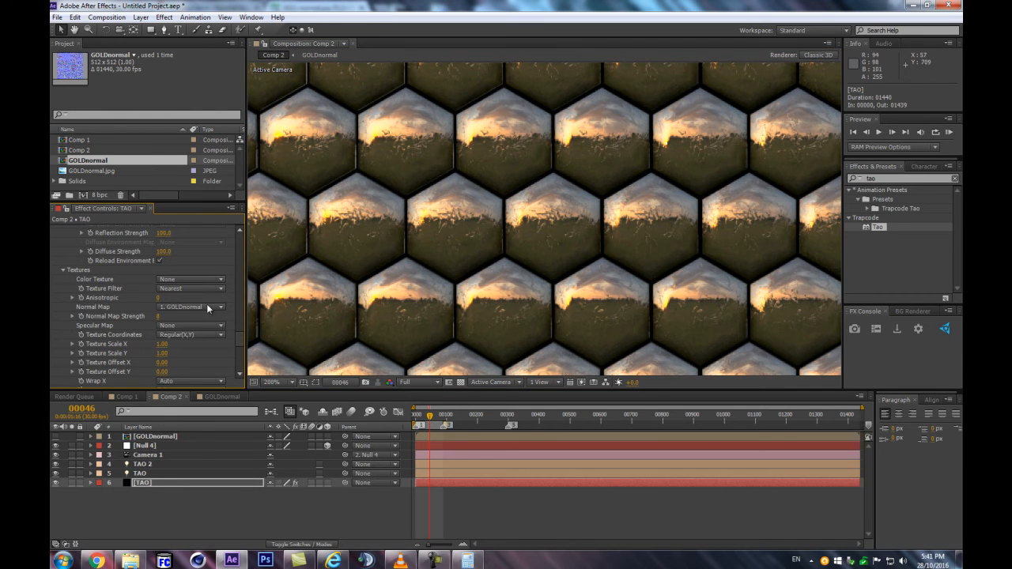
{"action": "scroll", "coordinate": [395, 265], "scroll_direction": "up", "scroll_amount": 2}
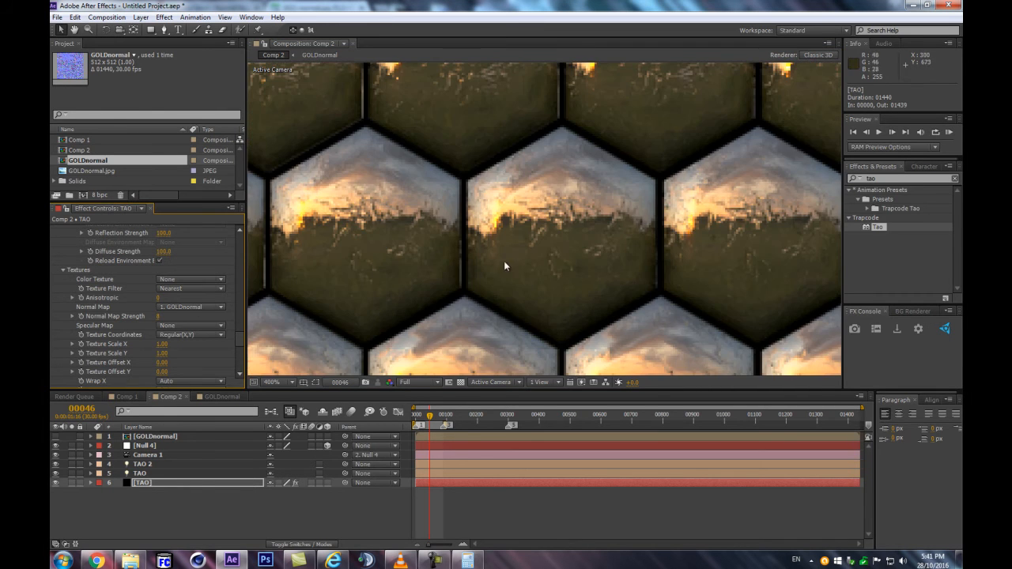
{"action": "scroll", "coordinate": [518, 244], "scroll_direction": "down", "scroll_amount": 4}
{"action": "scroll", "coordinate": [528, 245], "scroll_direction": "up", "scroll_amount": 3}
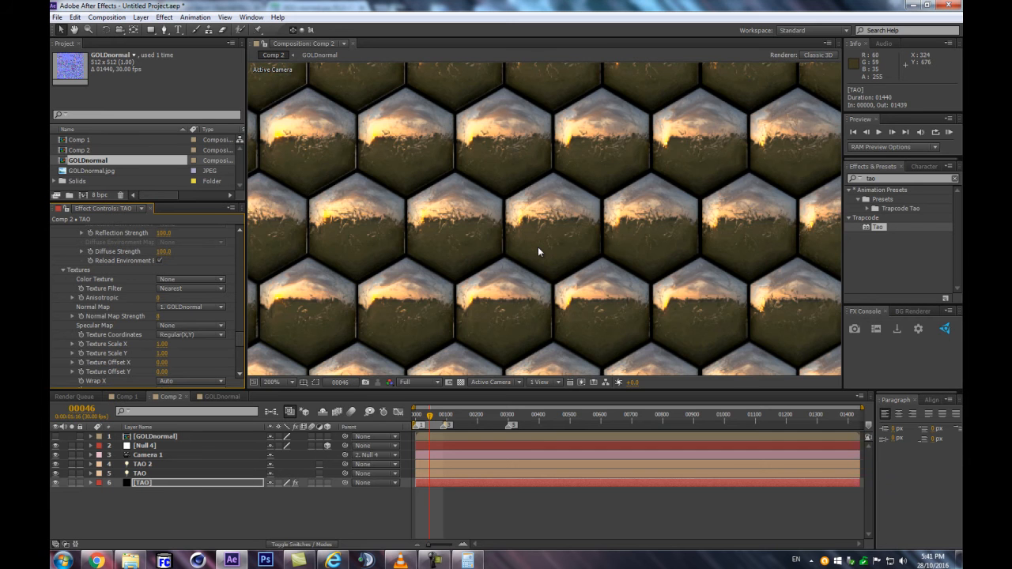
{"action": "left_click_drag", "start_coordinate": [702, 194], "coordinate": [384, 258]}
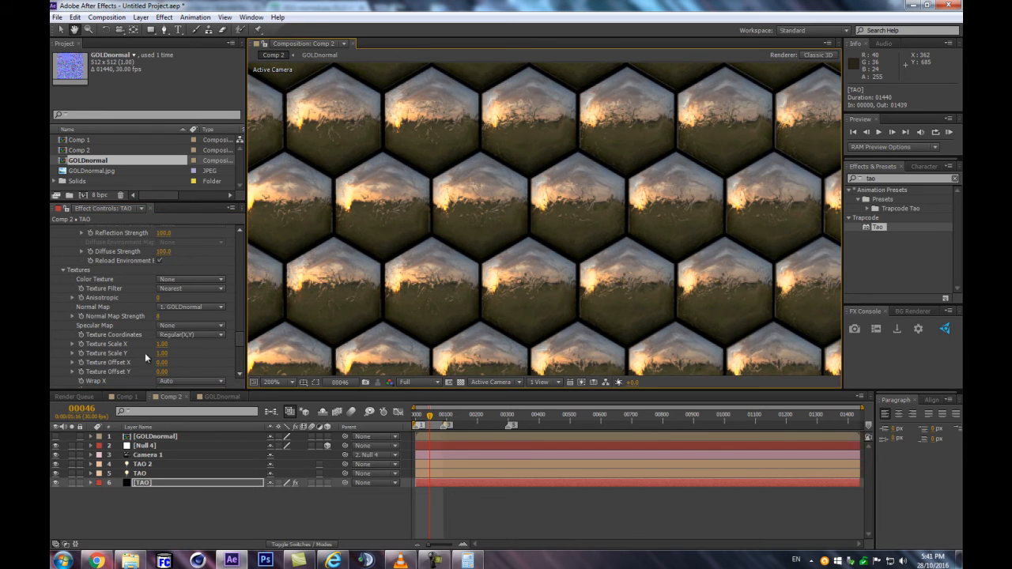
{"action": "left_click", "coordinate": [159, 318]}
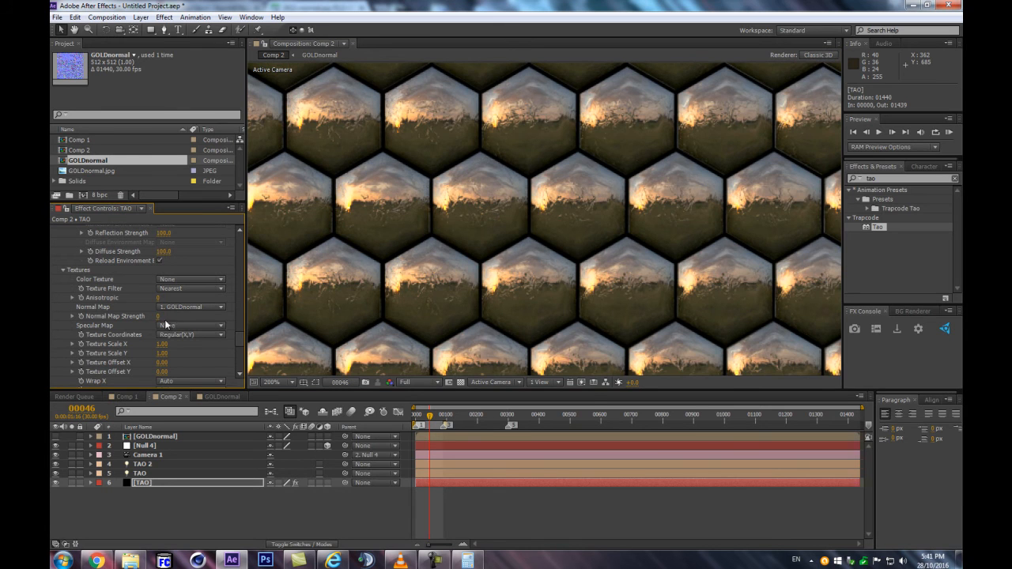
{"action": "key", "text": "Return"}
{"action": "scroll", "coordinate": [514, 226], "scroll_direction": "down", "scroll_amount": 1}
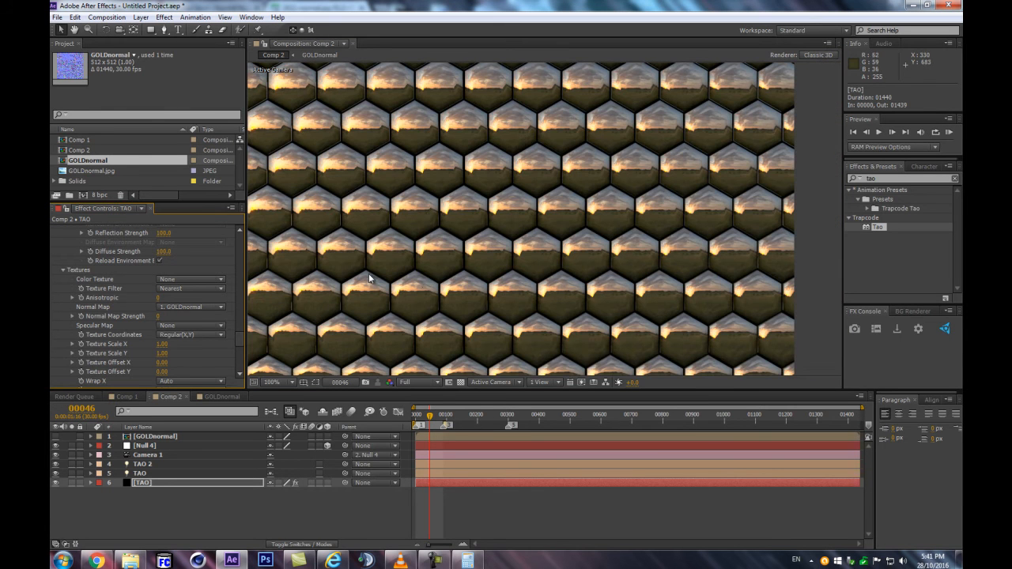
{"action": "scroll", "coordinate": [425, 203], "scroll_direction": "up", "scroll_amount": 1}
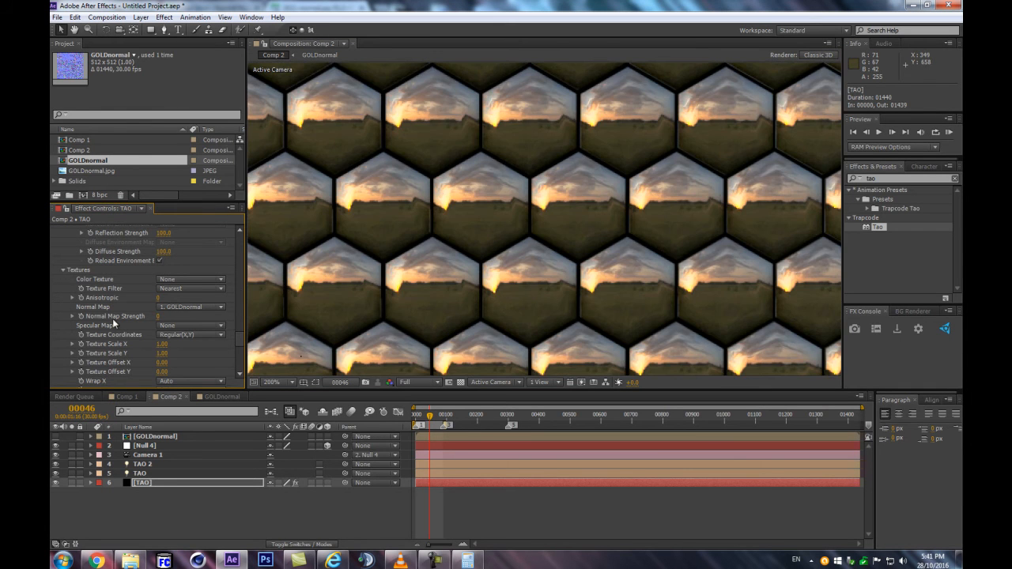
Set the Normal Map Strength to 47 and check the relief on the tiles
{"action": "left_click_drag", "start_coordinate": [157, 323], "coordinate": [186, 324]}
{"action": "scroll", "coordinate": [637, 190], "scroll_direction": "down", "scroll_amount": 3}
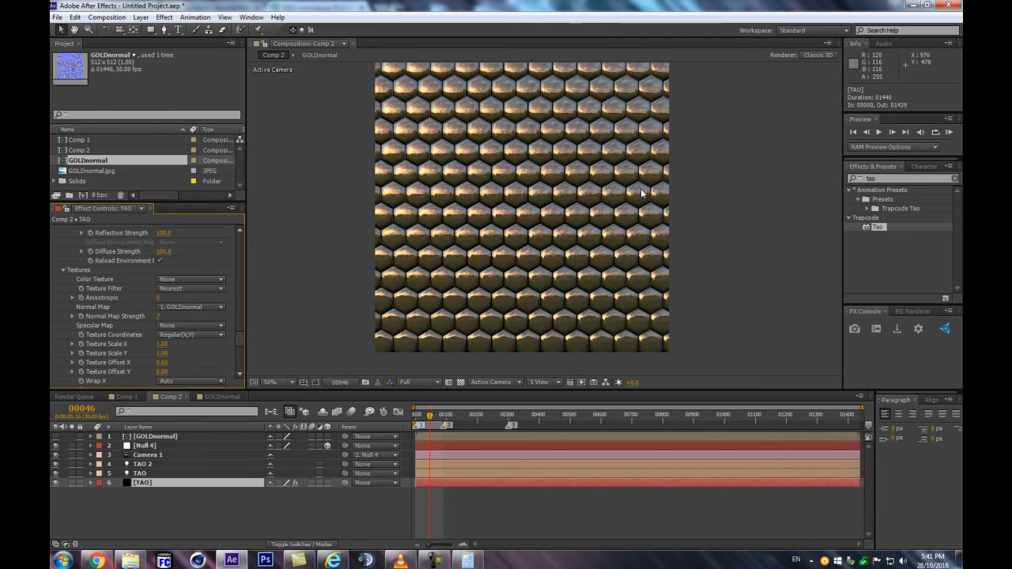
{"action": "scroll", "coordinate": [637, 190], "scroll_direction": "up", "scroll_amount": 3}
{"action": "left_click_drag", "start_coordinate": [160, 321], "coordinate": [178, 314]}
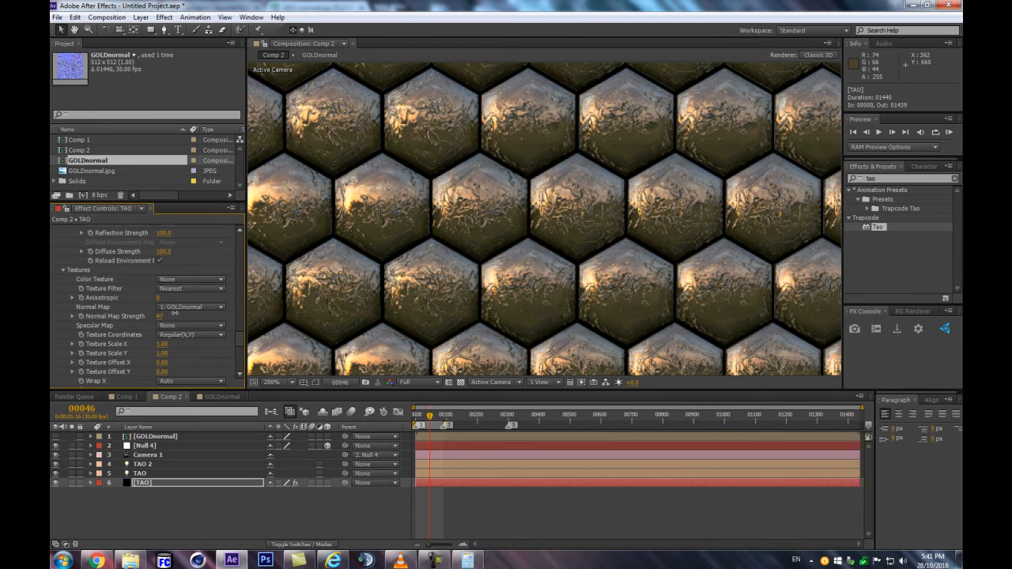
{"action": "scroll", "coordinate": [371, 252], "scroll_direction": "down", "scroll_amount": 1}
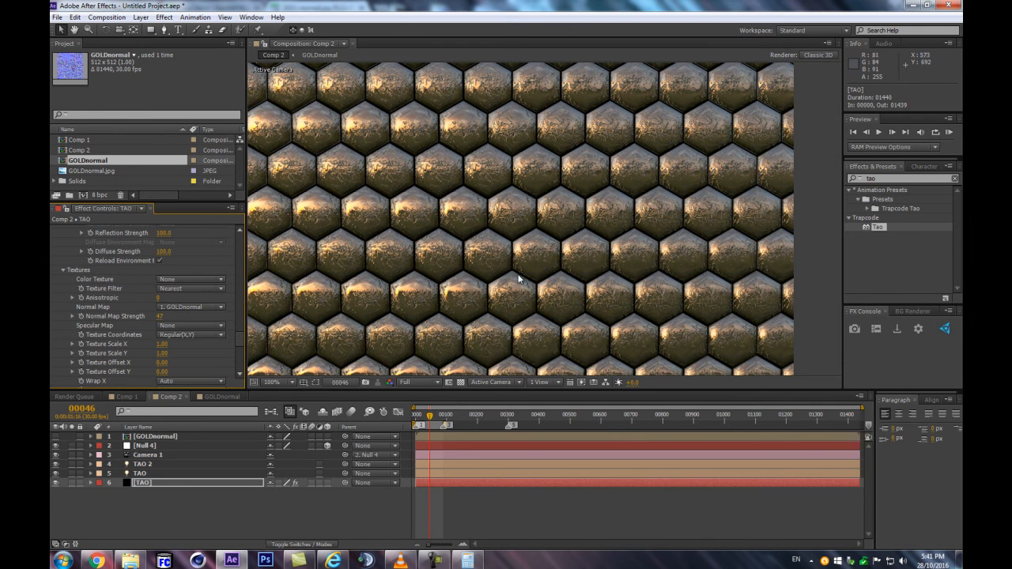
Try the X, World X and X, World Y texture coordinates for the normal map
{"action": "scroll", "coordinate": [147, 313], "scroll_direction": "down", "scroll_amount": 1}
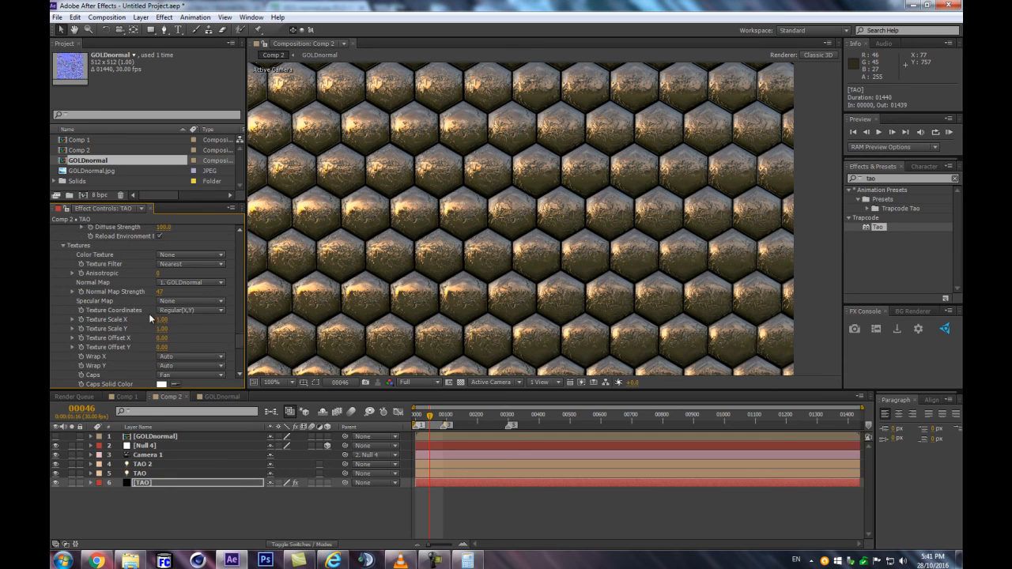
{"action": "left_click", "coordinate": [209, 309]}
{"action": "left_click", "coordinate": [188, 353]}
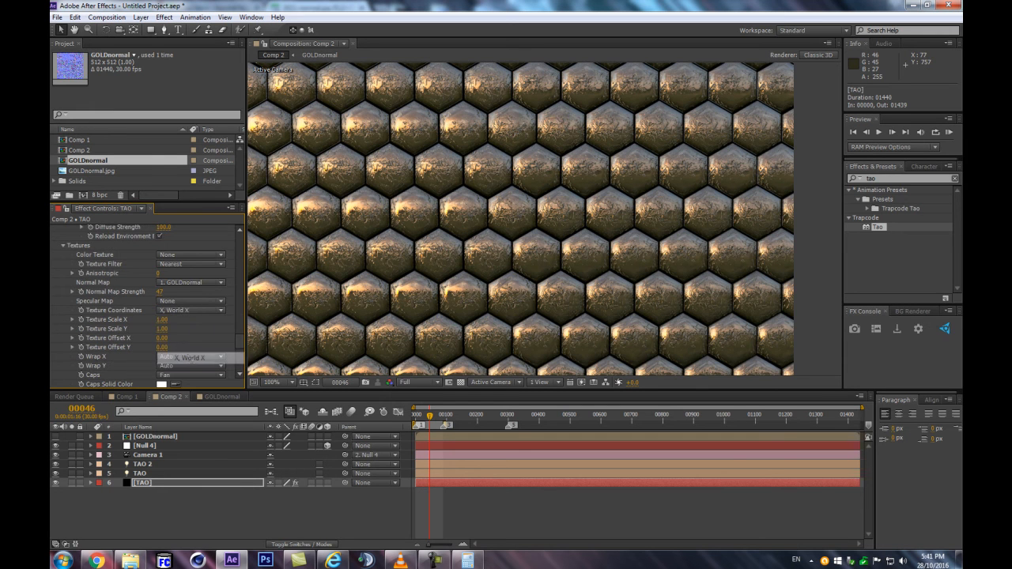
{"action": "scroll", "coordinate": [441, 270], "scroll_direction": "up", "scroll_amount": 3}
{"action": "scroll", "coordinate": [441, 269], "scroll_direction": "down", "scroll_amount": 3}
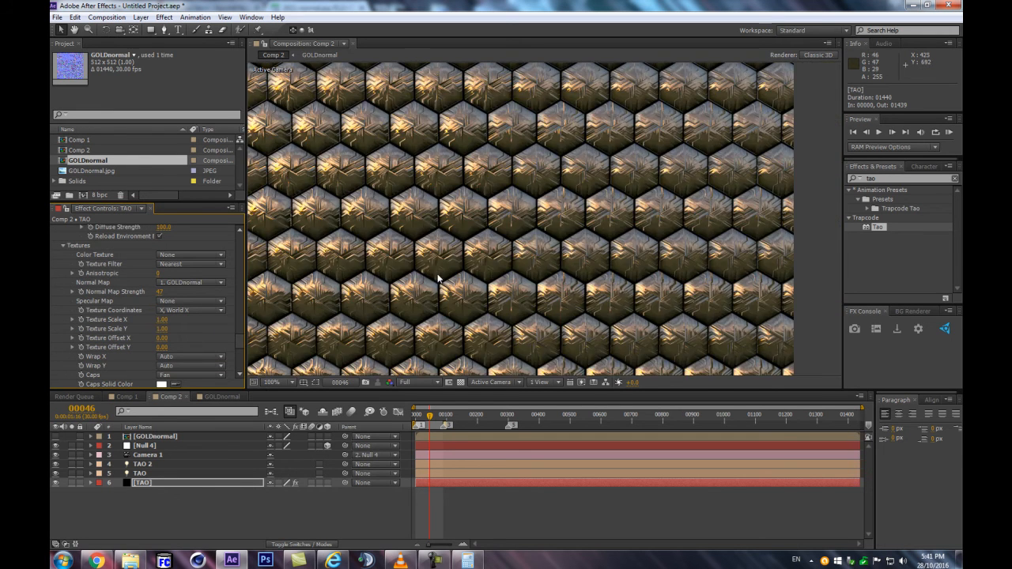
{"action": "left_click", "coordinate": [179, 311]}
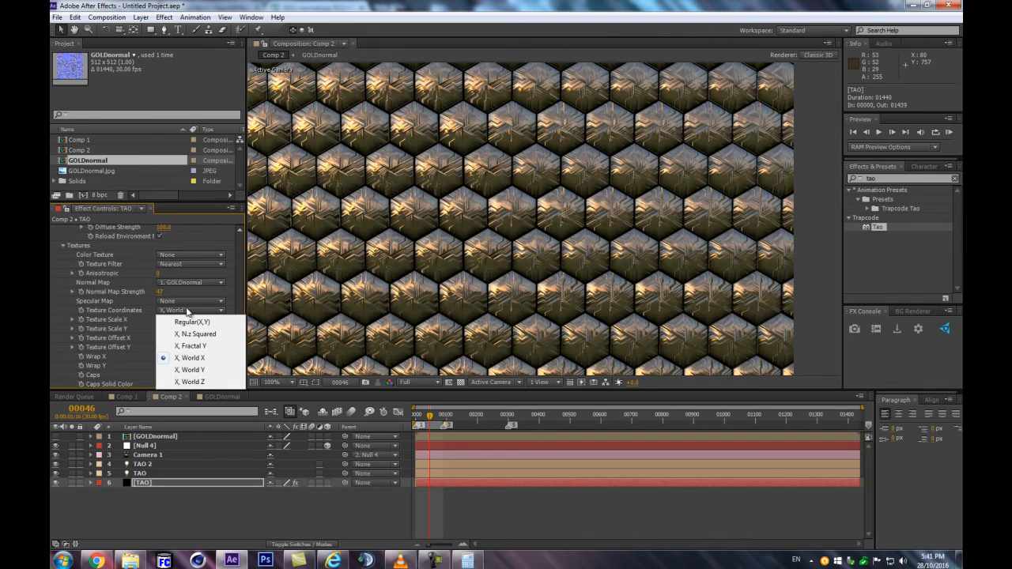
{"action": "left_click", "coordinate": [190, 369]}
Try the X, N.z Squared and X, Fractal Y texture coordinates, and return to Regular(X,Y)
{"action": "left_click", "coordinate": [196, 309]}
{"action": "left_click", "coordinate": [185, 333]}
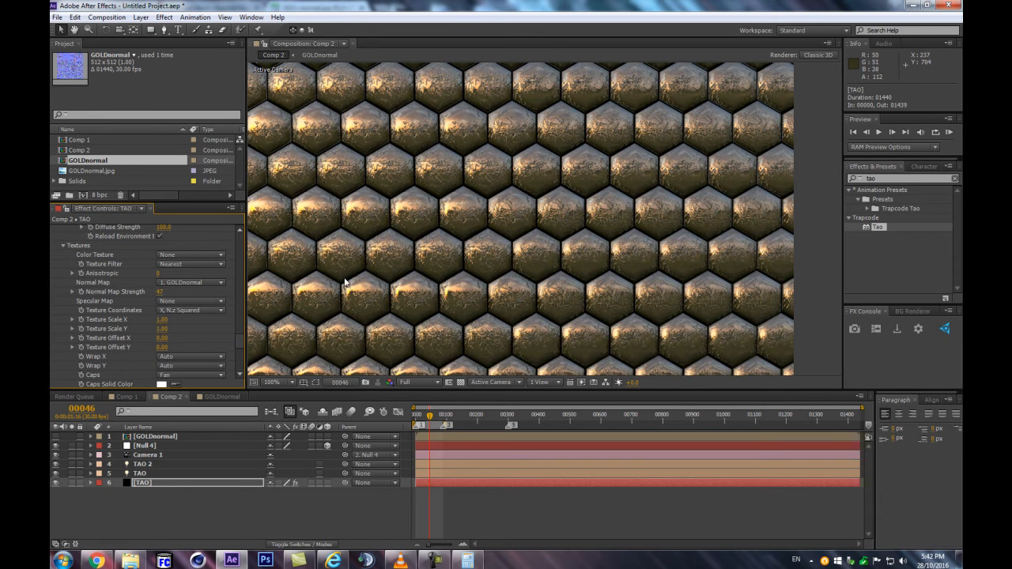
{"action": "left_click", "coordinate": [198, 309]}
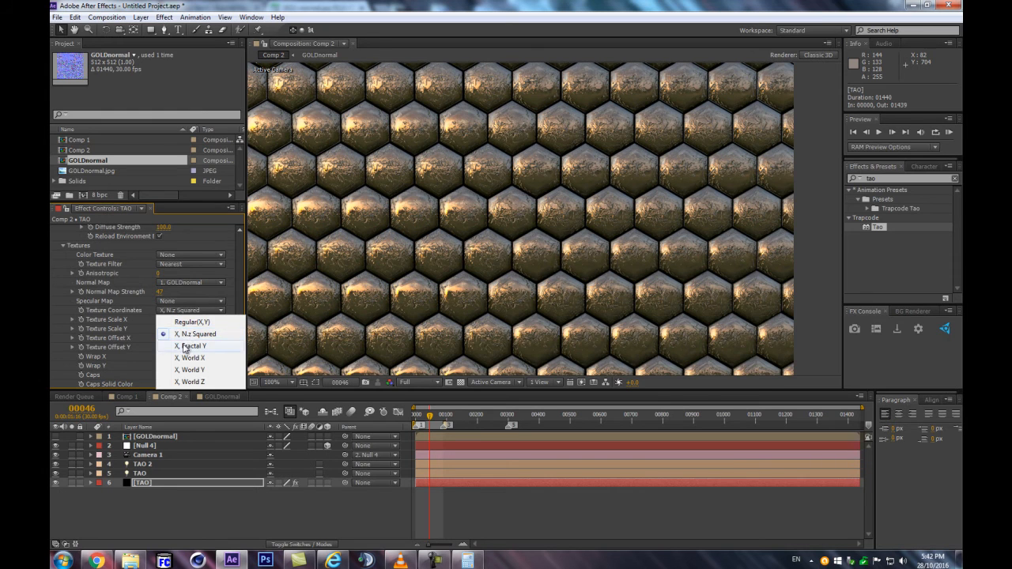
{"action": "left_click", "coordinate": [190, 346]}
{"action": "left_click", "coordinate": [190, 310]}
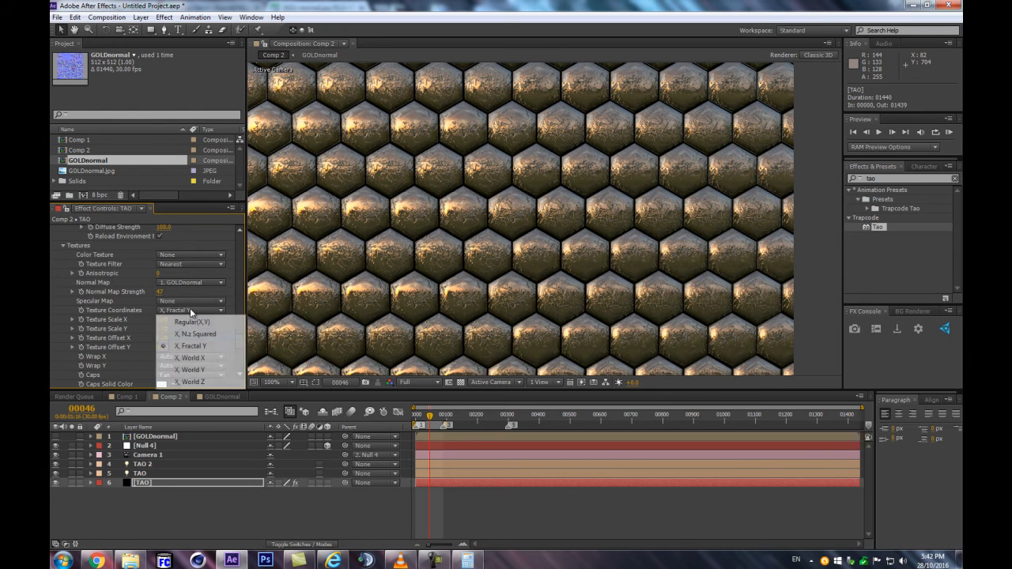
{"action": "left_click", "coordinate": [192, 324]}
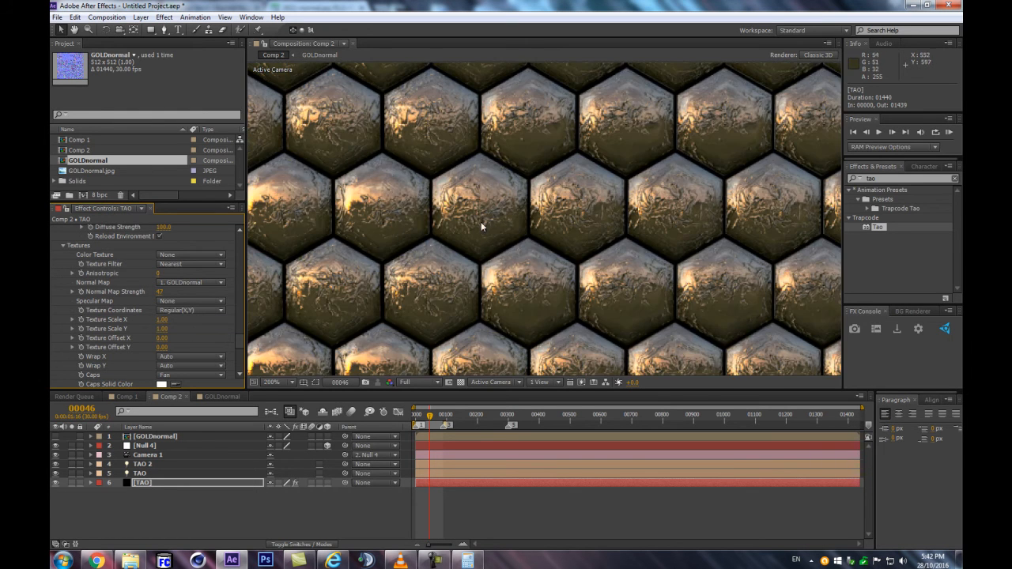
Offset the normal map texture across the first repeater, setting R1 Texture Offset Y to 0.13
{"action": "scroll", "coordinate": [106, 317], "scroll_direction": "up", "scroll_amount": 10}
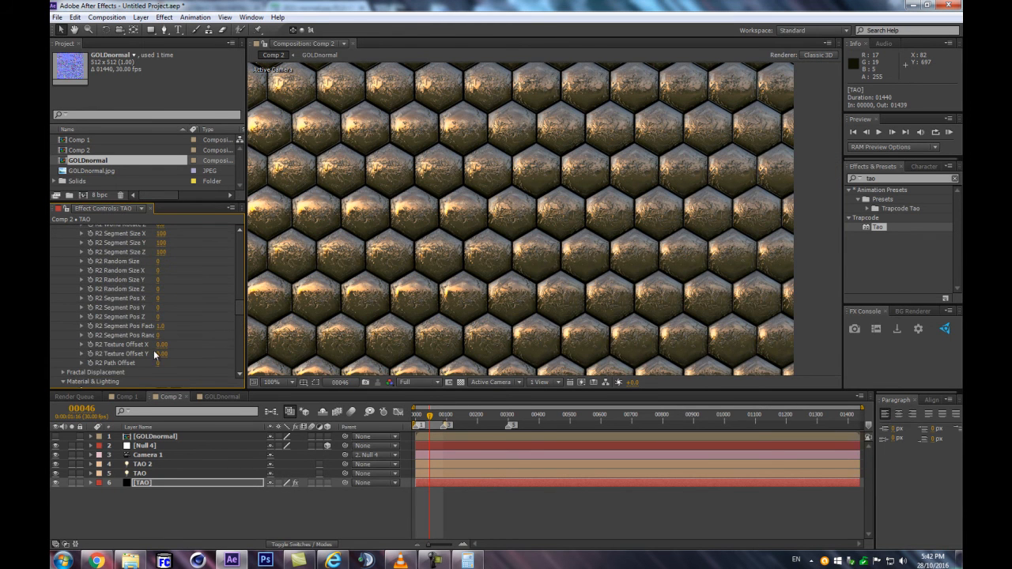
{"action": "scroll", "coordinate": [129, 325], "scroll_direction": "up", "scroll_amount": 1}
{"action": "scroll", "coordinate": [146, 331], "scroll_direction": "down", "scroll_amount": 1}
{"action": "scroll", "coordinate": [170, 332], "scroll_direction": "up", "scroll_amount": 5}
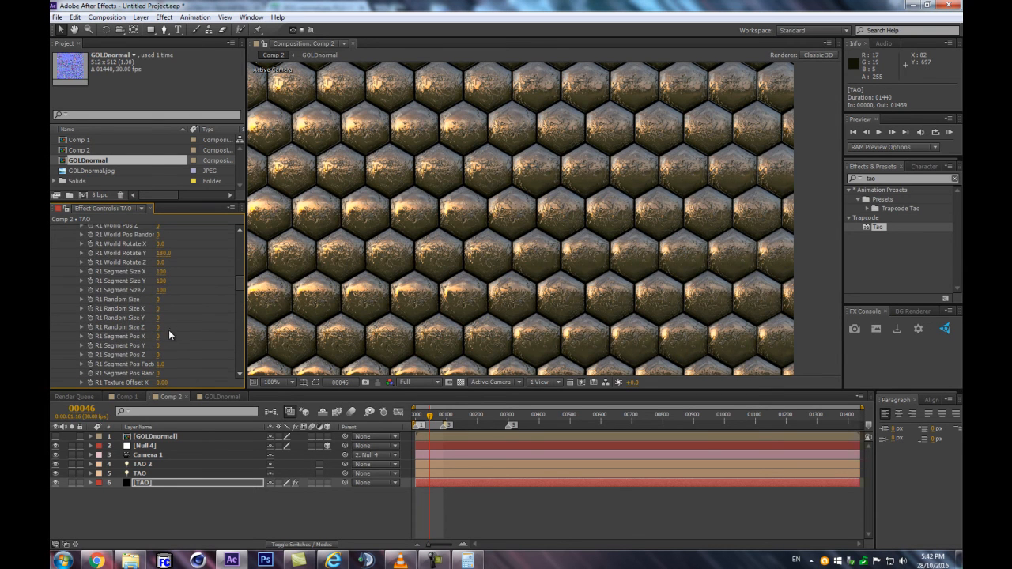
{"action": "scroll", "coordinate": [168, 329], "scroll_direction": "down", "scroll_amount": 1}
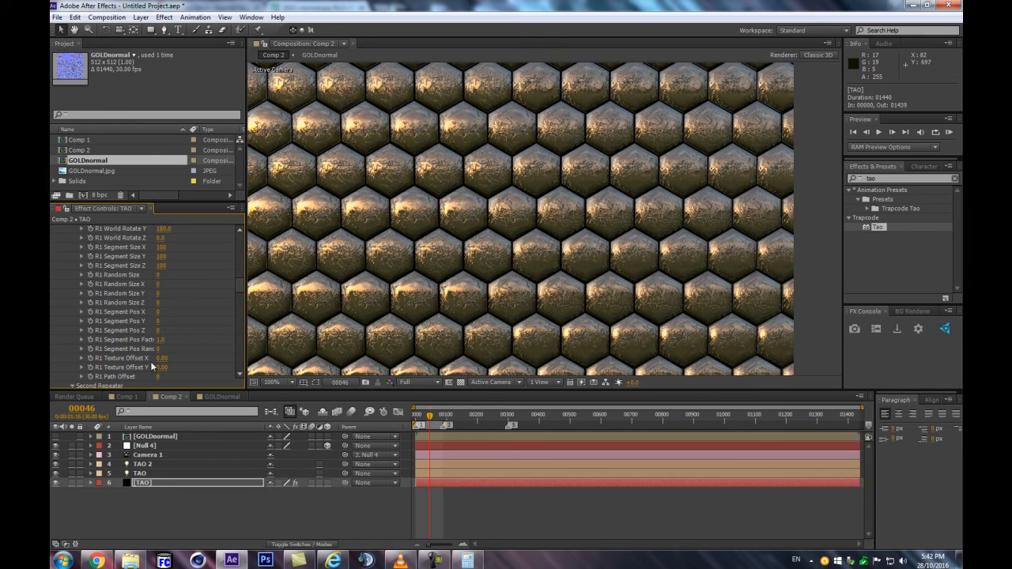
{"action": "left_click_drag", "start_coordinate": [160, 362], "coordinate": [163, 368]}
Set the second repeater's R2 Texture Offset X to 0.14 and R2 Texture Offset Y to 0.25
{"action": "scroll", "coordinate": [177, 366], "scroll_direction": "down", "scroll_amount": 10}
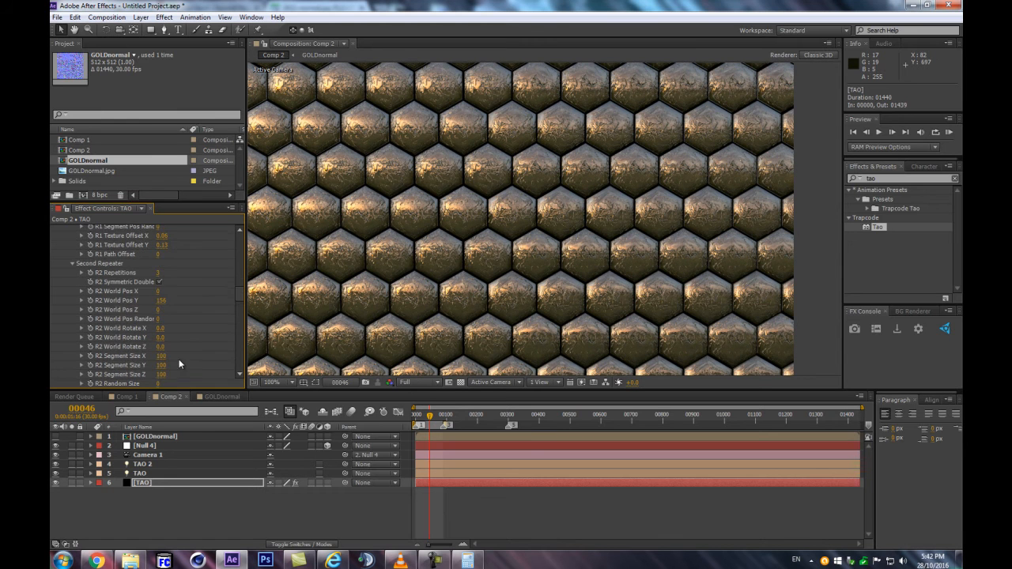
{"action": "scroll", "coordinate": [175, 347], "scroll_direction": "down", "scroll_amount": 3}
{"action": "left_click_drag", "start_coordinate": [166, 324], "coordinate": [177, 329]}
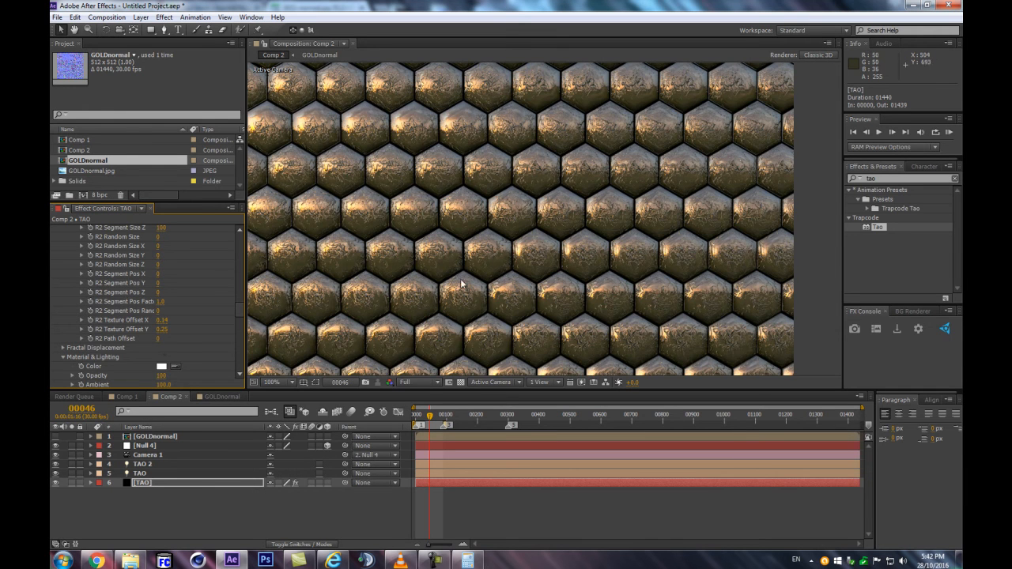
Try a Texture Scale X of 2.78 for the normal map on the tiles
{"action": "scroll", "coordinate": [154, 310], "scroll_direction": "down", "scroll_amount": 8}
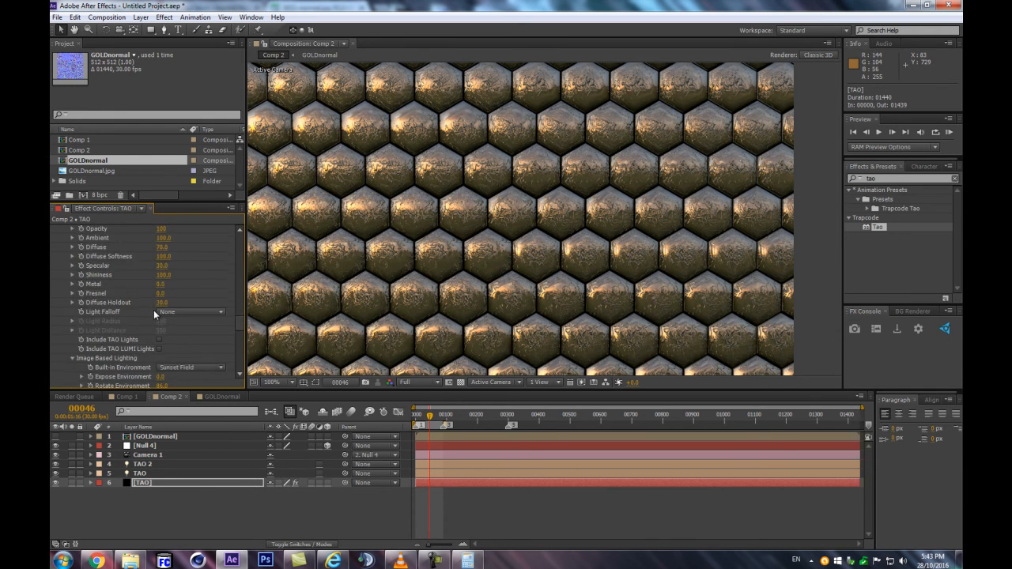
{"action": "scroll", "coordinate": [165, 311], "scroll_direction": "down", "scroll_amount": 5}
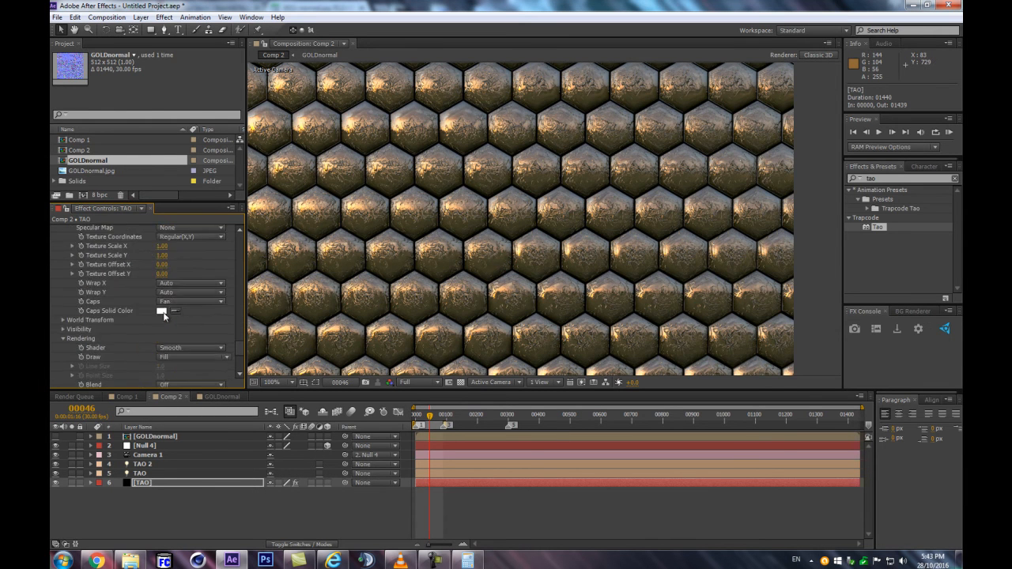
{"action": "scroll", "coordinate": [452, 231], "scroll_direction": "up", "scroll_amount": 1}
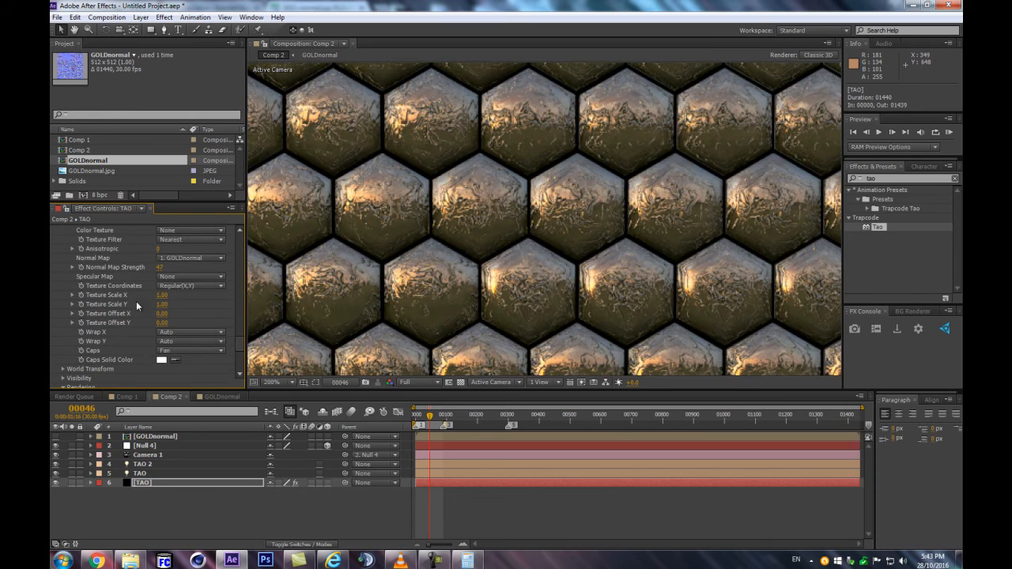
{"action": "left_click_drag", "start_coordinate": [161, 295], "coordinate": [241, 280]}
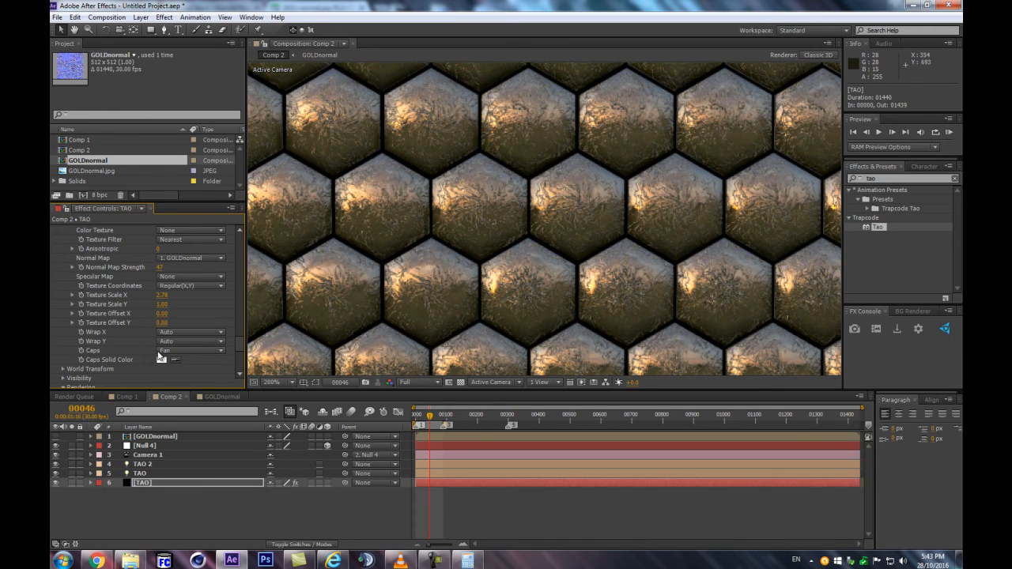
Set the texture Caps option to Full
{"action": "left_click", "coordinate": [168, 351]}
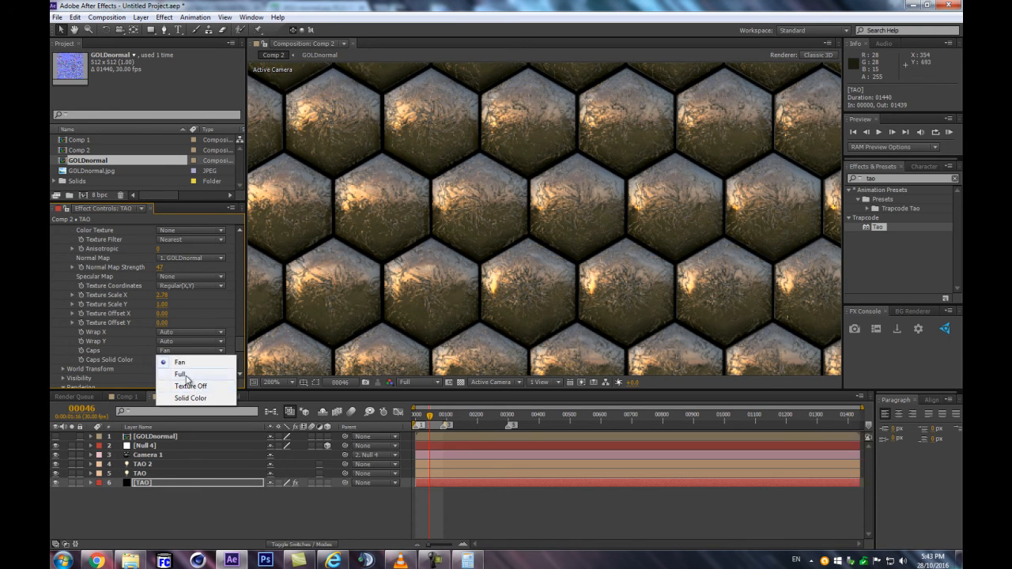
{"action": "left_click", "coordinate": [186, 375]}
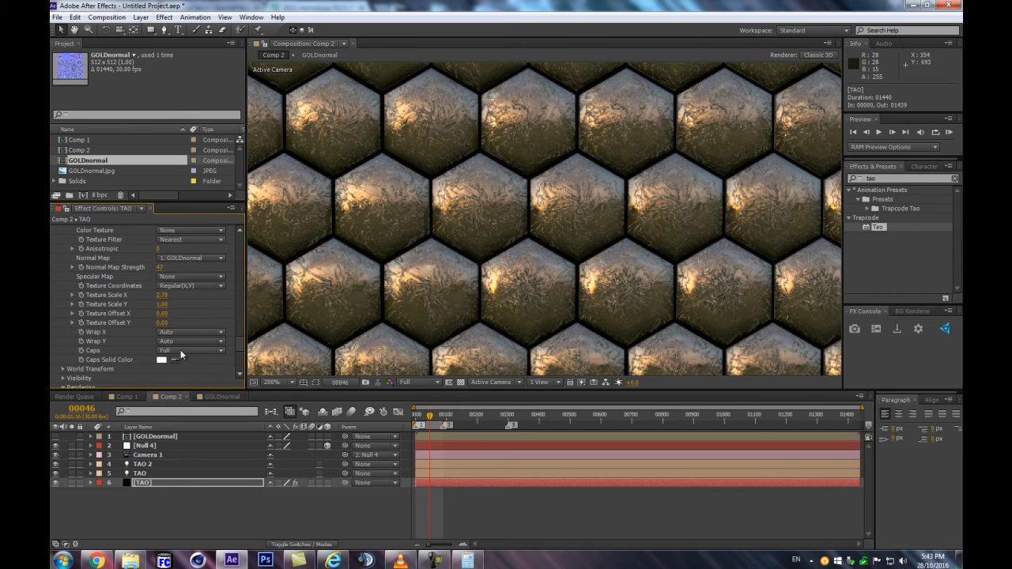
{"action": "left_click", "coordinate": [191, 350]}
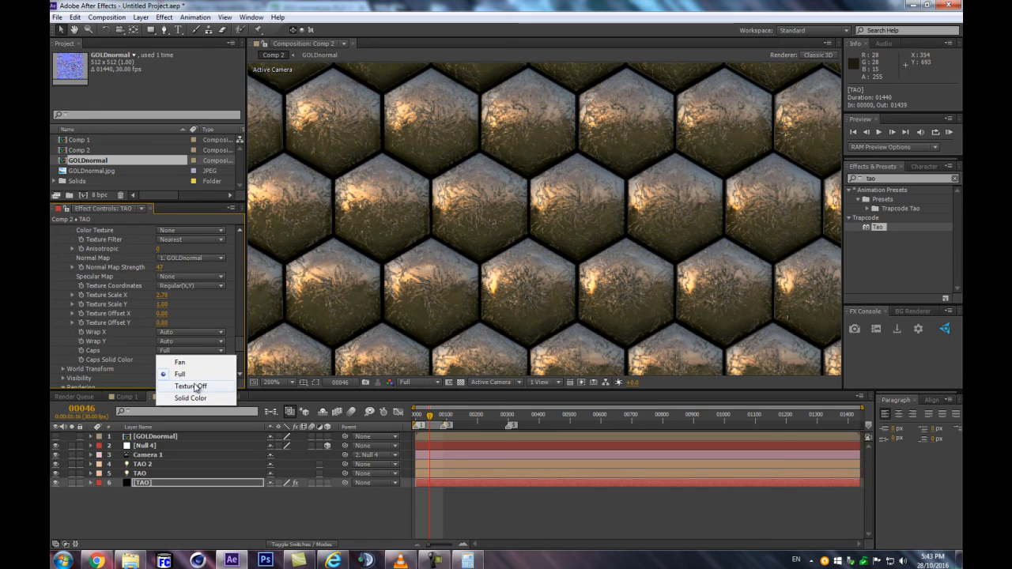
{"action": "left_click", "coordinate": [181, 298]}
Set the Texture Scale X to 2 and the Texture Scale Y to 1.87
{"action": "left_click", "coordinate": [164, 295]}
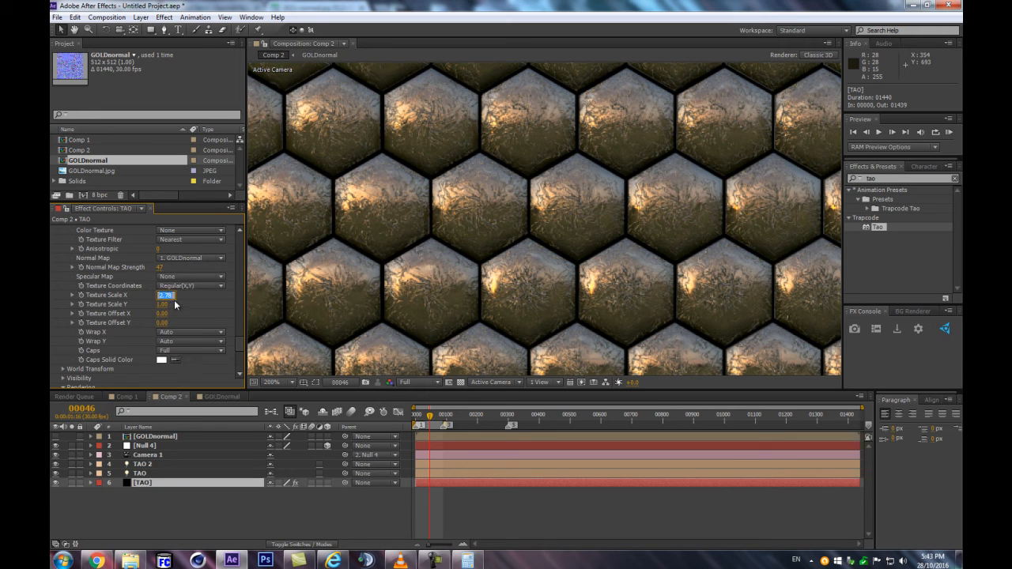
{"action": "type", "text": "2"}
{"action": "key", "text": "Return"}
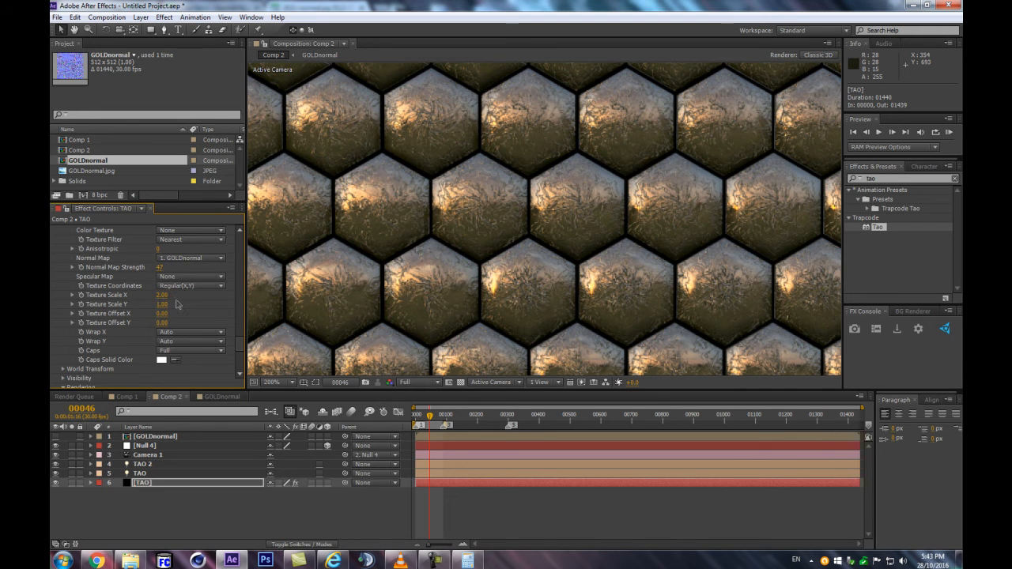
{"action": "mouse_move", "coordinate": [162, 304]}
{"action": "left_mouse_down"}
{"action": "mouse_move", "coordinate": [175, 304]}
{"action": "mouse_move", "coordinate": [167, 305]}
{"action": "left_mouse_up"}
{"action": "scroll", "coordinate": [348, 276], "scroll_direction": "down", "scroll_amount": 1}
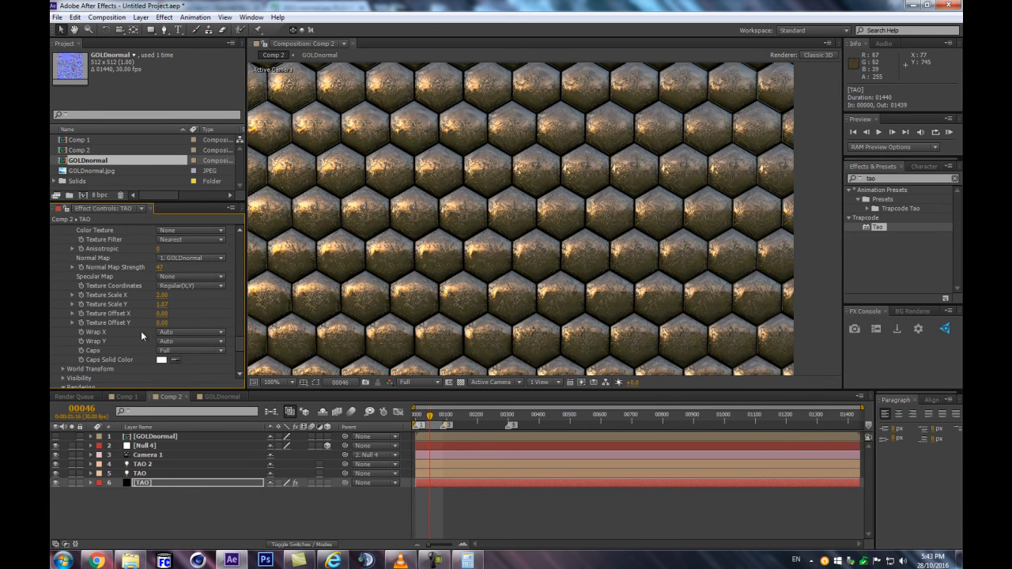
Reduce the Normal Map Strength to 7 and check the relief across the tiles
{"action": "left_click_drag", "start_coordinate": [160, 268], "coordinate": [143, 267]}
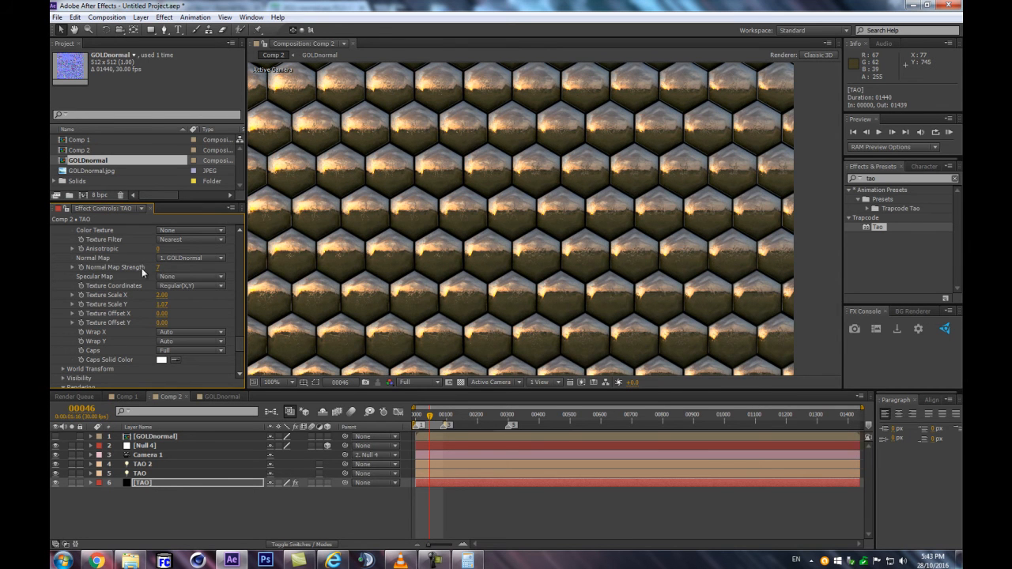
{"action": "scroll", "coordinate": [292, 278], "scroll_direction": "up", "scroll_amount": 2}
{"action": "scroll", "coordinate": [292, 278], "scroll_direction": "down", "scroll_amount": 4}
{"action": "scroll", "coordinate": [389, 265], "scroll_direction": "up", "scroll_amount": 4}
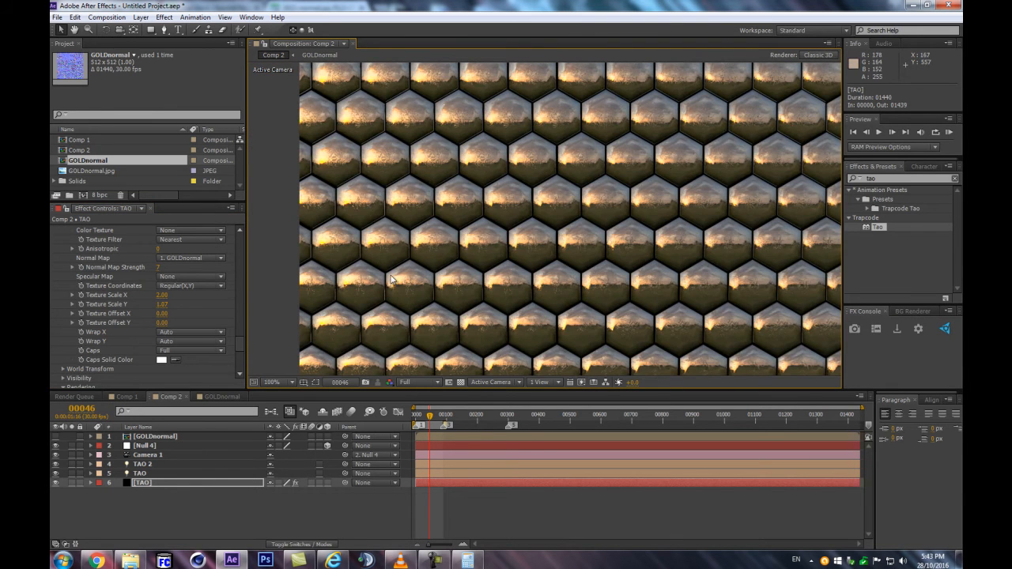
Darken the TAO material color from the Material & Lighting settings to the mid grey 818181
{"action": "scroll", "coordinate": [121, 303], "scroll_direction": "up", "scroll_amount": 5}
{"action": "scroll", "coordinate": [121, 302], "scroll_direction": "up", "scroll_amount": 5}
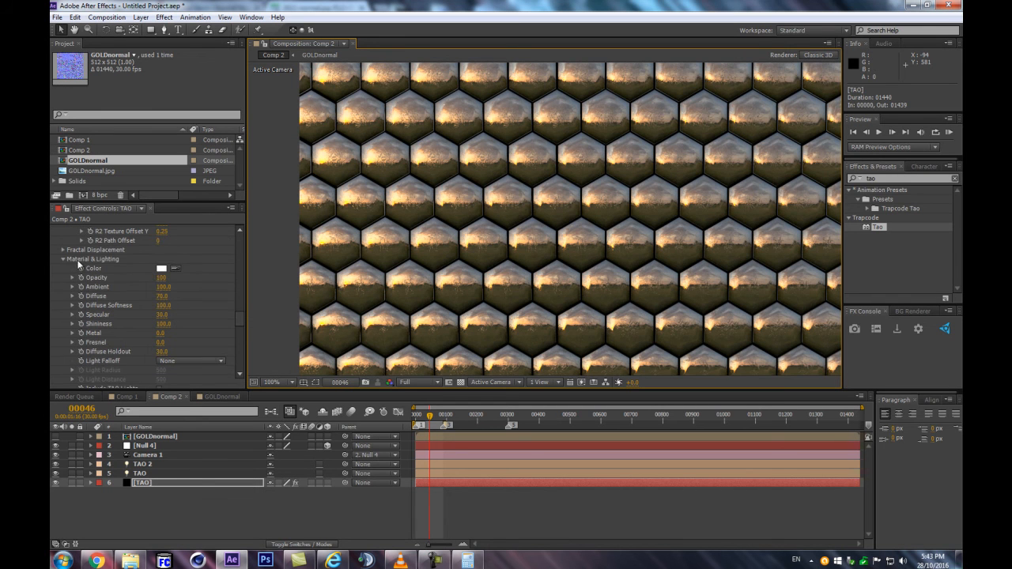
{"action": "left_click", "coordinate": [162, 268]}
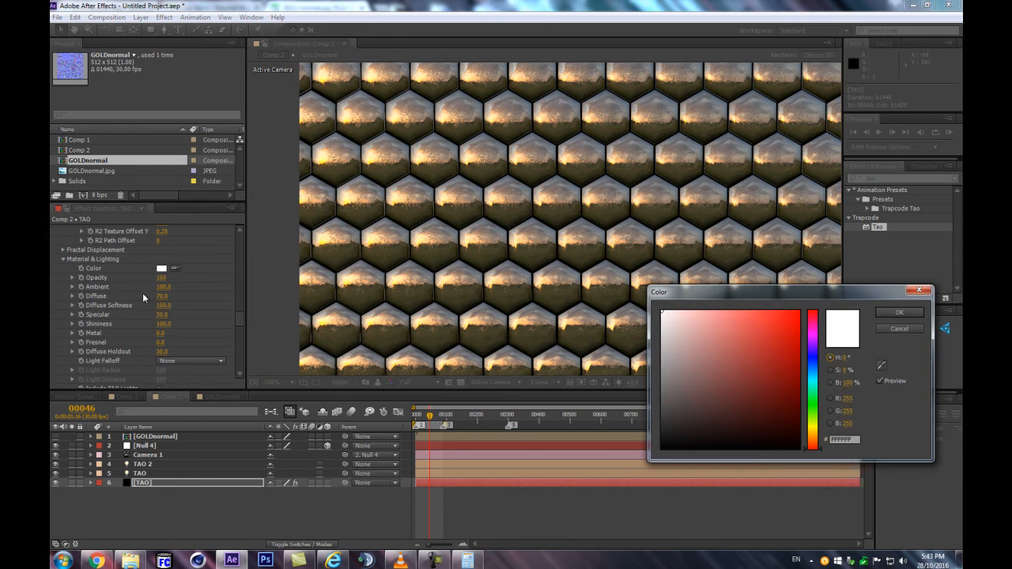
{"action": "left_click_drag", "start_coordinate": [680, 380], "coordinate": [640, 376]}
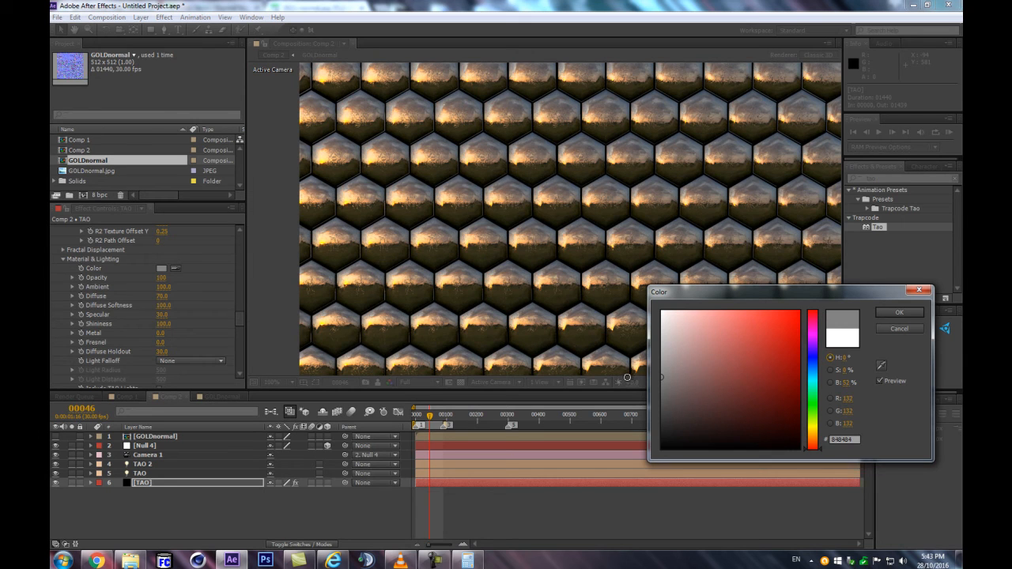
{"action": "left_click_drag", "start_coordinate": [616, 374], "coordinate": [611, 375]}
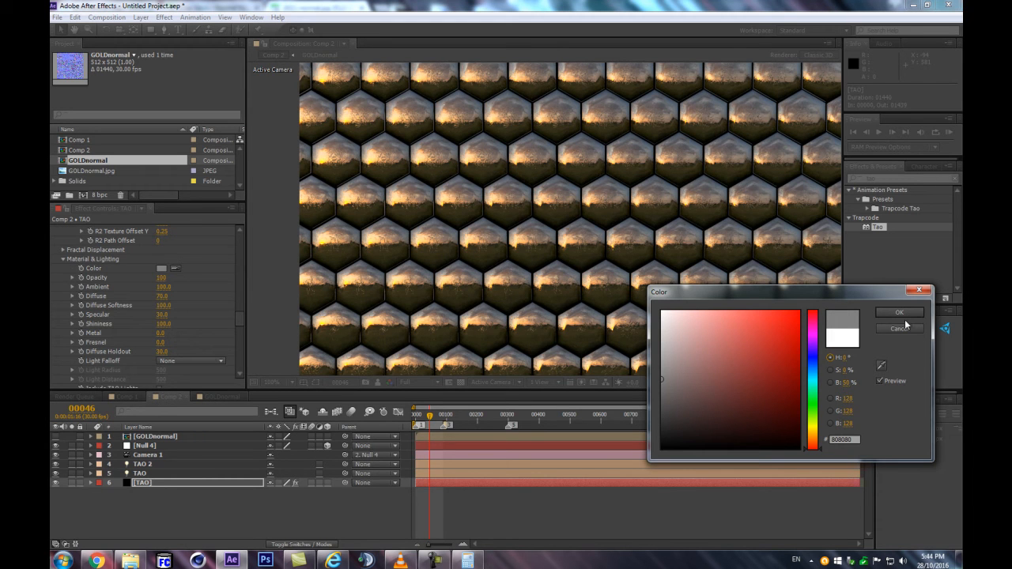
Accept 808080 as the TAO material color and raise the project color depth to 32 bits per channel
{"action": "left_click", "coordinate": [900, 315]}
{"action": "left_click", "coordinate": [102, 194], "text": "alt"}
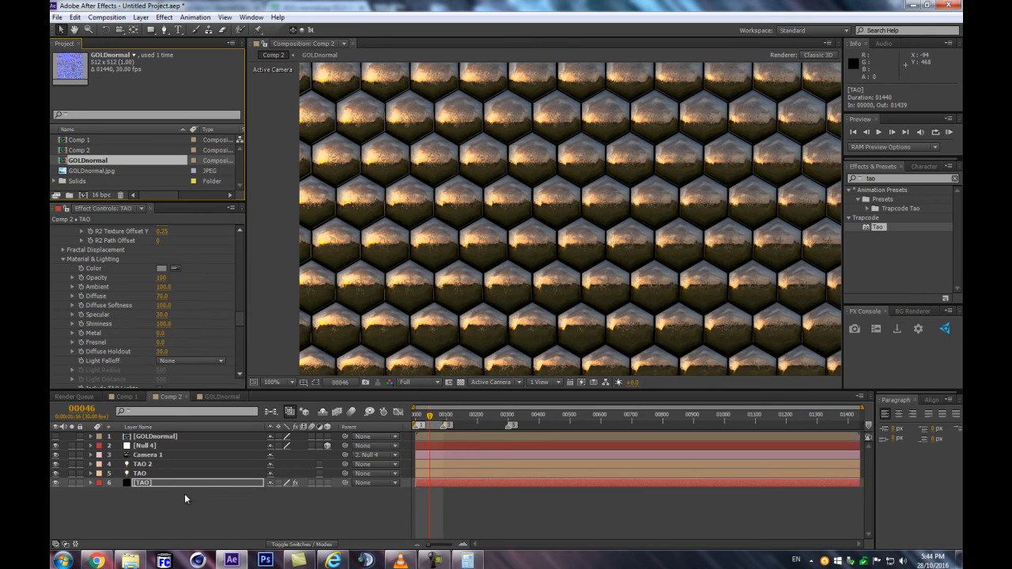
{"action": "left_click", "coordinate": [162, 269]}
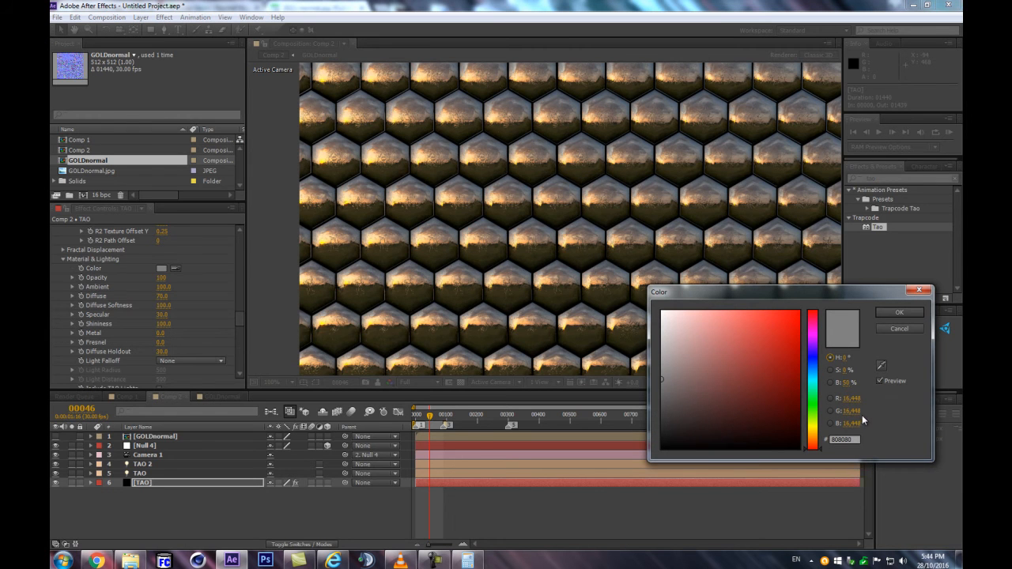
{"action": "left_click", "coordinate": [901, 313]}
{"action": "left_click", "coordinate": [104, 194], "text": "alt"}
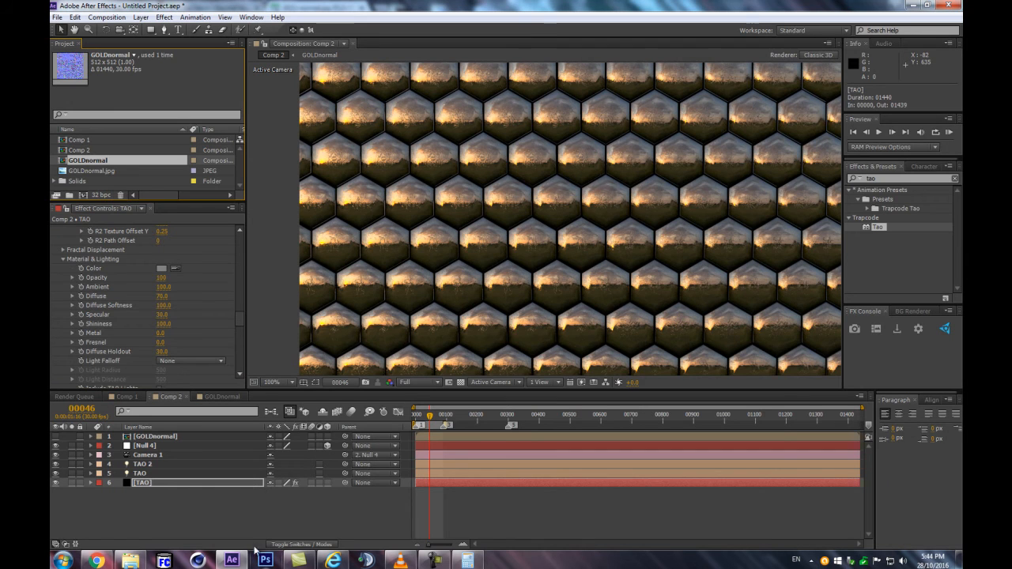
Set the TAO material color's R, G and B values to 0.5 each and inspect the tiles
{"action": "left_click", "coordinate": [161, 268]}
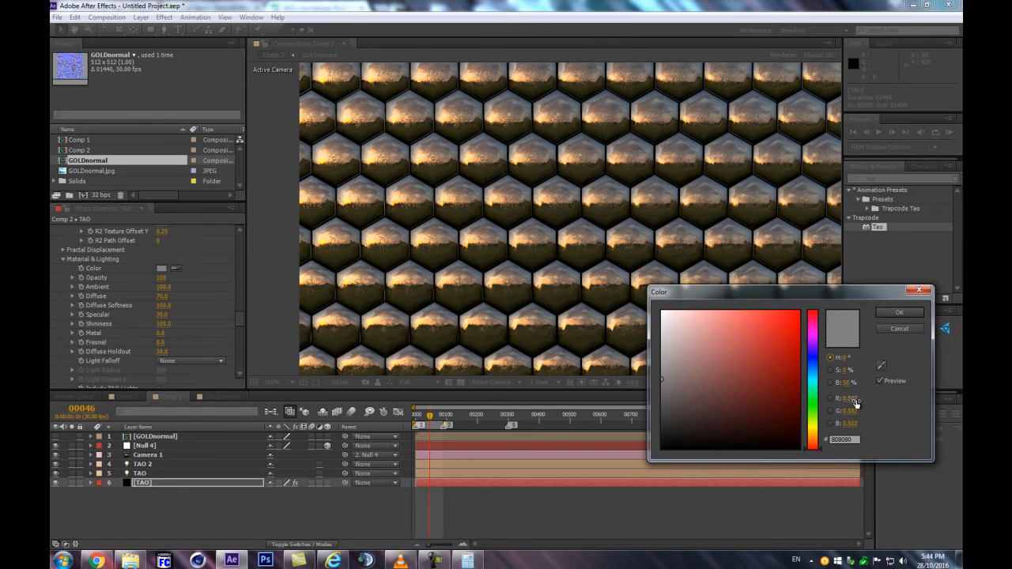
{"action": "type", "text": "0.5"}
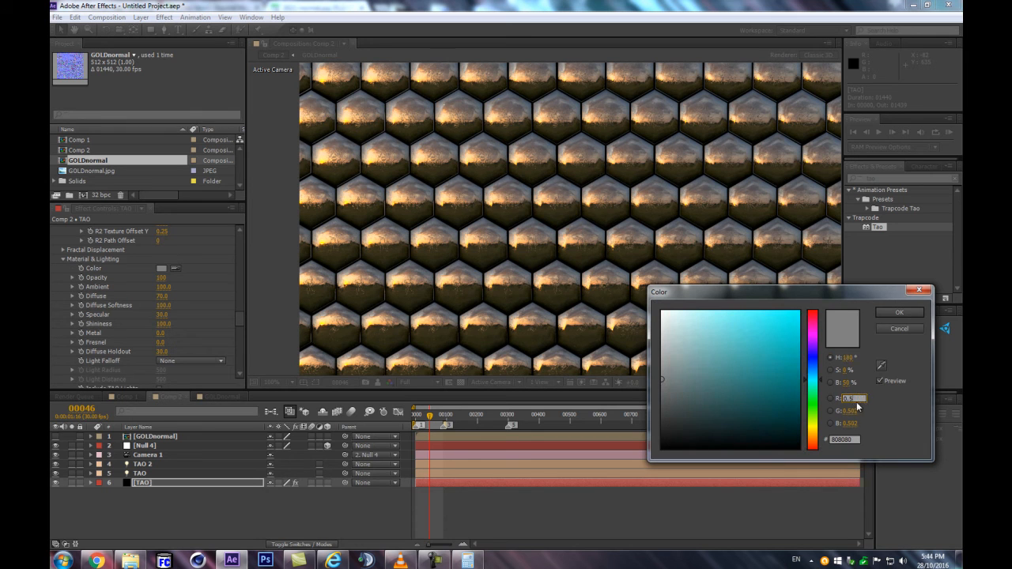
{"action": "type", "text": "0.5"}
{"action": "double_click", "coordinate": [862, 424]}
{"action": "type", "text": "0.5"}
{"action": "key", "text": "Return"}
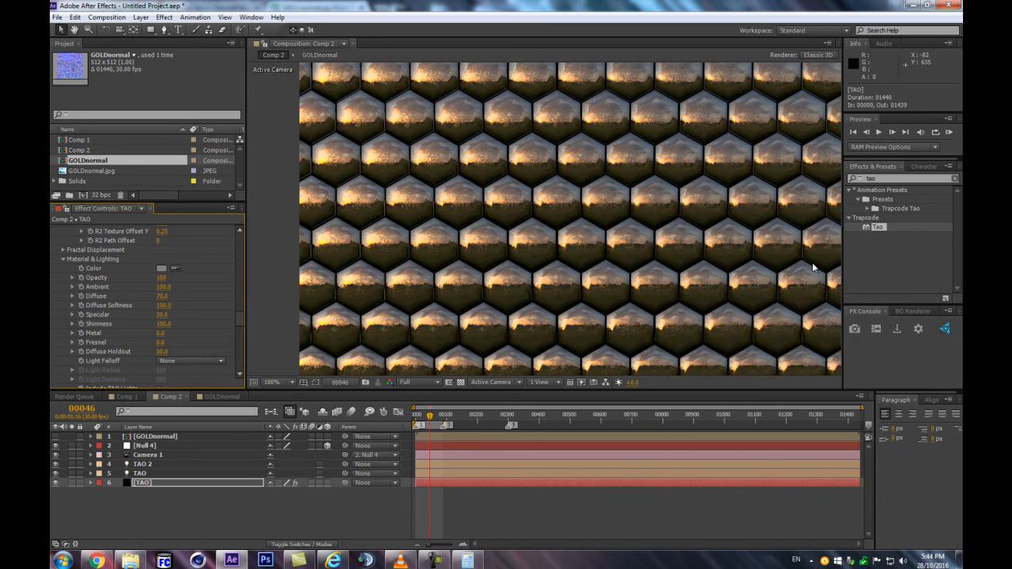
{"action": "scroll", "coordinate": [685, 186], "scroll_direction": "down", "scroll_amount": 2}
{"action": "scroll", "coordinate": [681, 185], "scroll_direction": "up", "scroll_amount": 3}
{"action": "scroll", "coordinate": [679, 189], "scroll_direction": "down", "scroll_amount": 5}
{"action": "scroll", "coordinate": [545, 220], "scroll_direction": "up", "scroll_amount": 2}
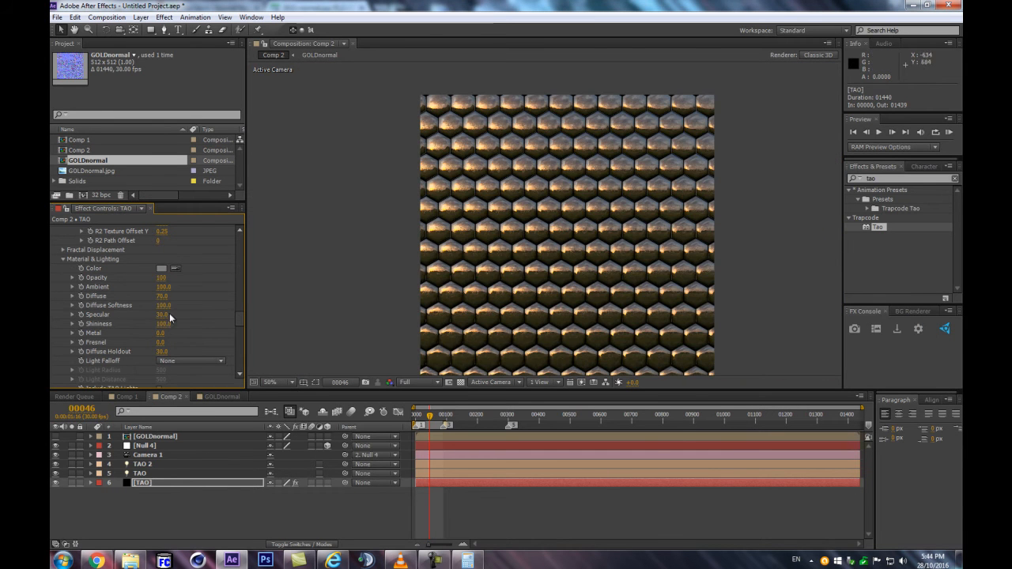
{"action": "scroll", "coordinate": [577, 241], "scroll_direction": "up", "scroll_amount": 2}
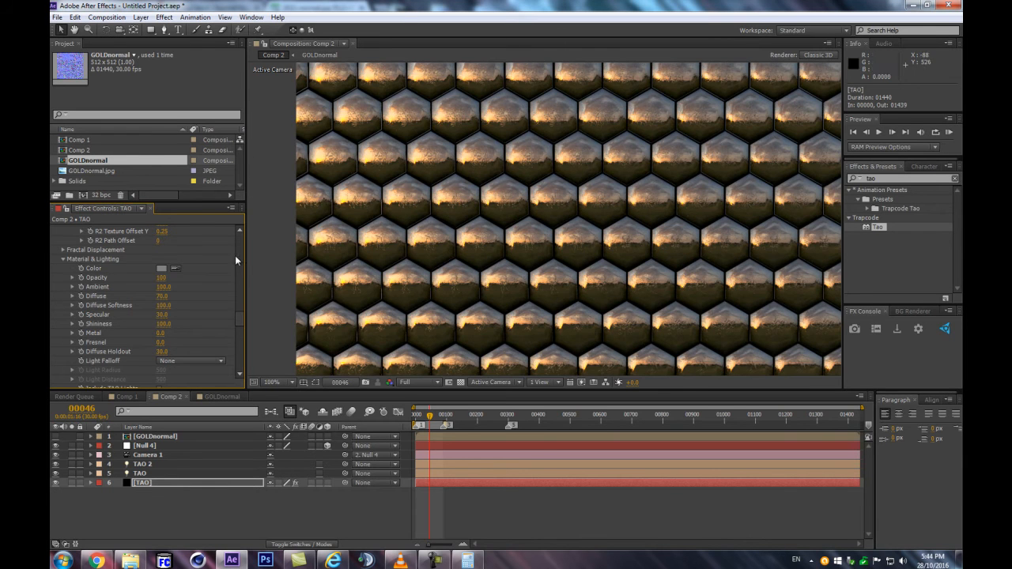
Reveal the Light Options of the TAO and TAO 2 lights and enlarge the timeline to show both sets
{"action": "mouse_move", "coordinate": [209, 203]}
{"action": "left_mouse_down"}
{"action": "mouse_move", "coordinate": [219, 303]}
{"action": "mouse_move", "coordinate": [208, 219]}
{"action": "left_mouse_up"}
{"action": "scroll", "coordinate": [520, 196], "scroll_direction": "up", "scroll_amount": 1}
{"action": "scroll", "coordinate": [520, 196], "scroll_direction": "down", "scroll_amount": 1}
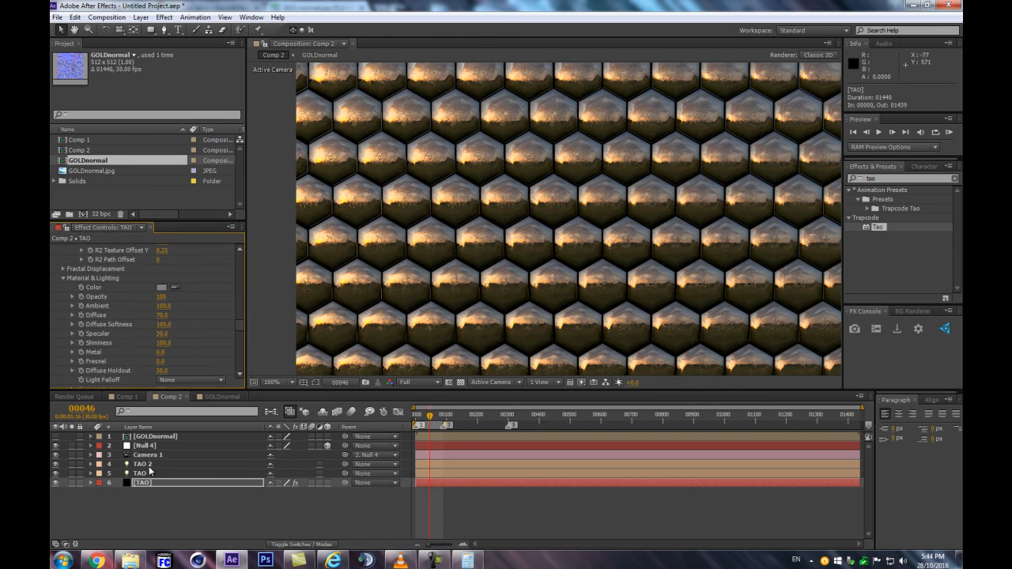
{"action": "left_click", "coordinate": [150, 465]}
{"action": "left_click", "coordinate": [154, 473], "text": "shift"}
{"action": "scroll", "coordinate": [496, 277], "scroll_direction": "down", "scroll_amount": 2}
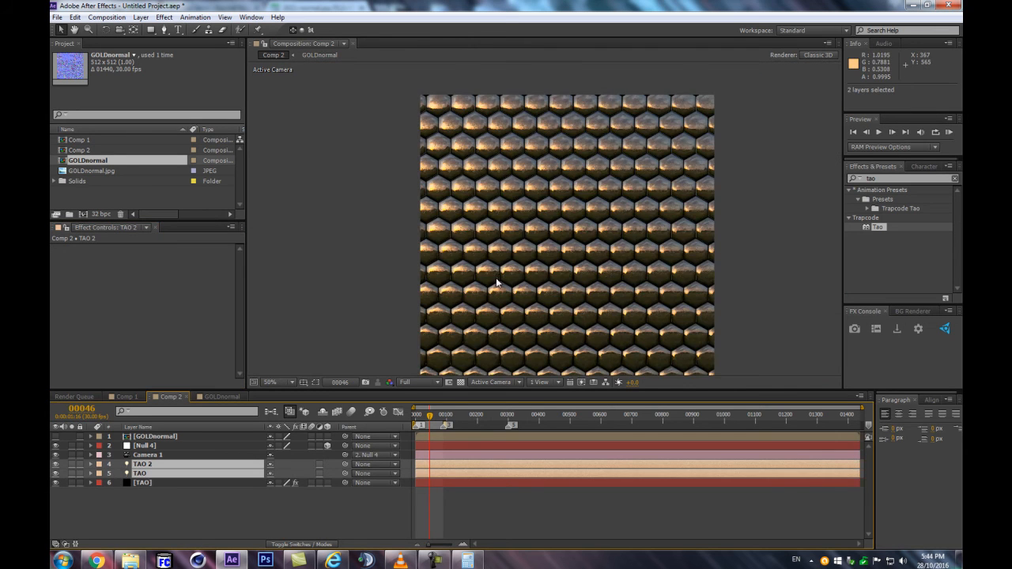
{"action": "key", "text": "a"}
{"action": "key", "text": "a"}
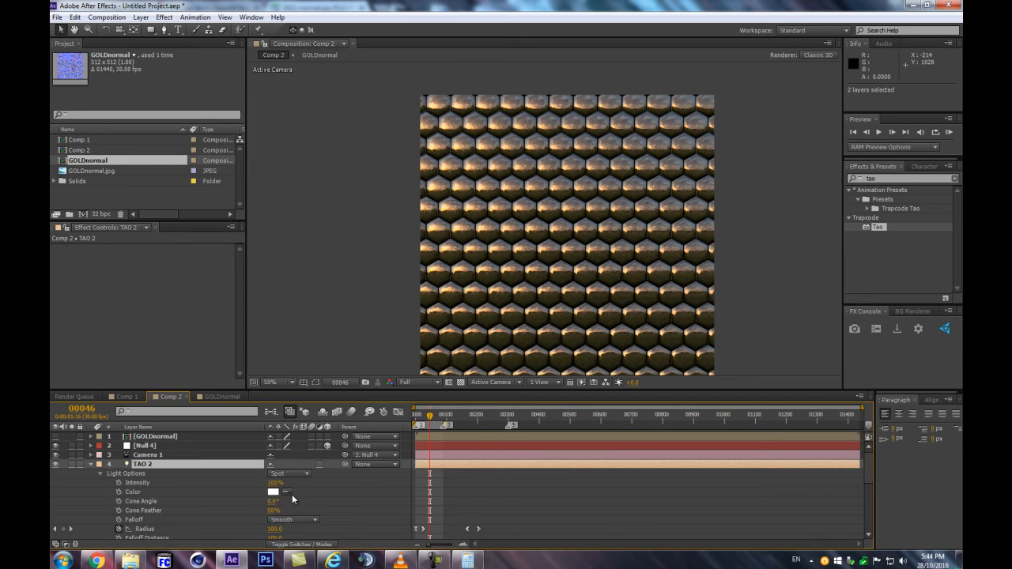
{"action": "scroll", "coordinate": [292, 494], "scroll_direction": "down", "scroll_amount": 1}
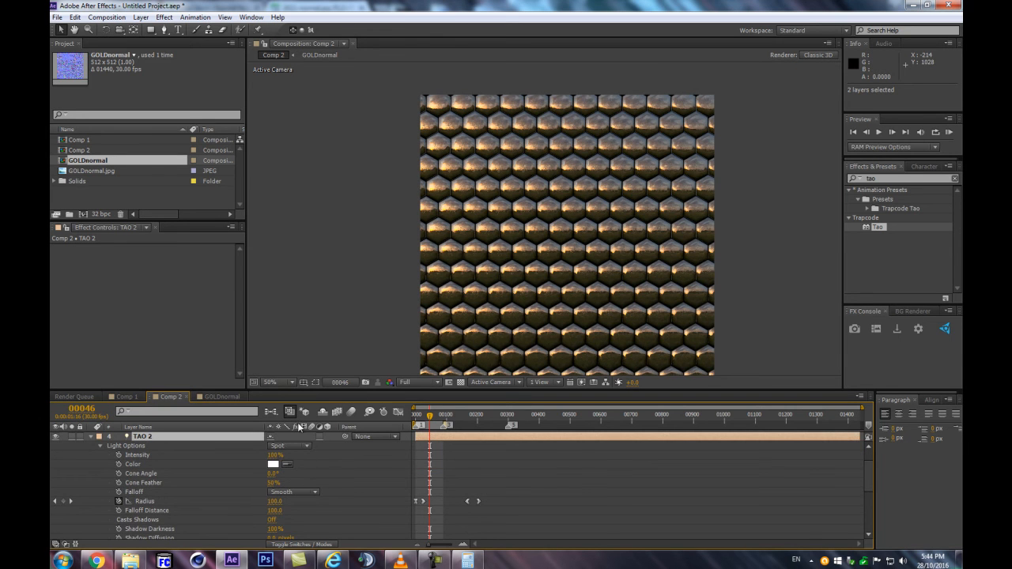
{"action": "left_click_drag", "start_coordinate": [340, 390], "coordinate": [347, 252]}
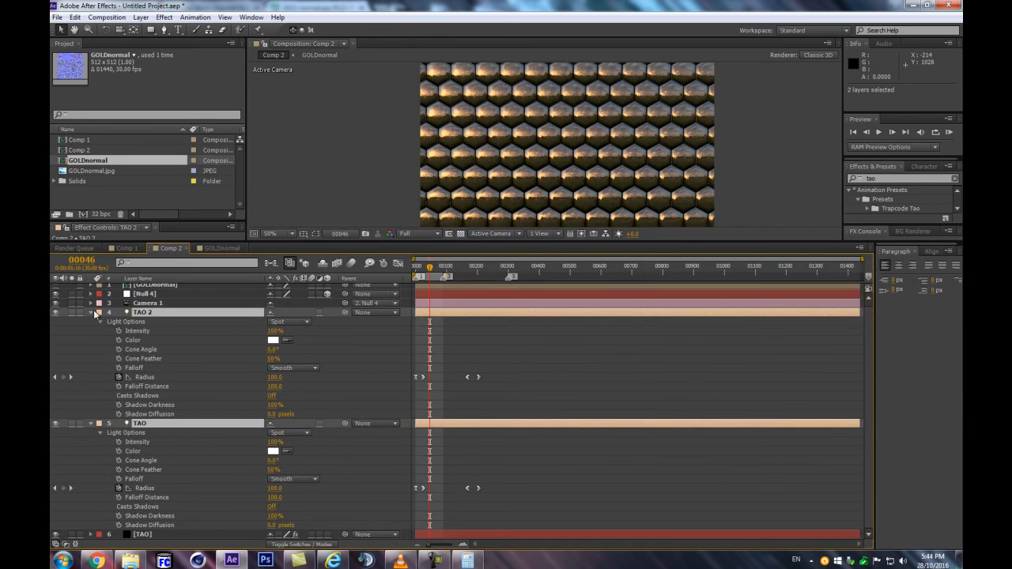
Set the color of both selected TAO lights to the dark golden brown 453A17 and check the tiles
{"action": "left_click", "coordinate": [272, 341]}
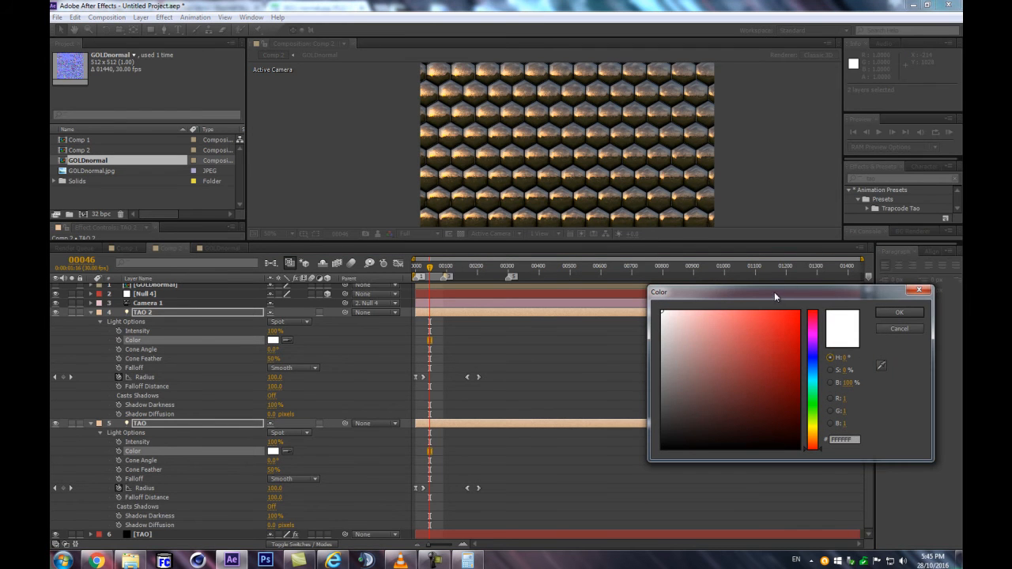
{"action": "left_click", "coordinate": [815, 434]}
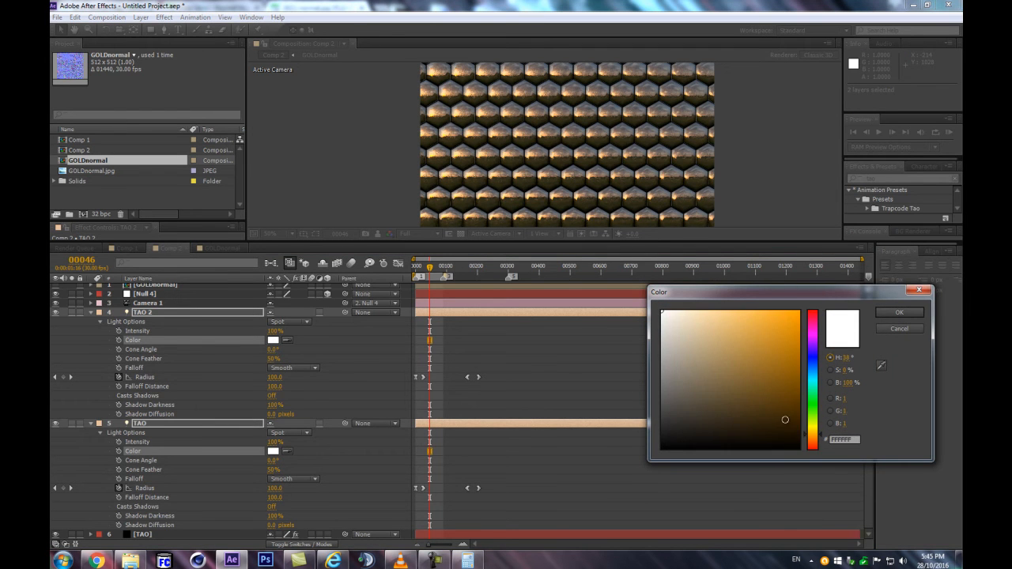
{"action": "left_click", "coordinate": [780, 419]}
{"action": "left_click_drag", "start_coordinate": [824, 440], "coordinate": [822, 431]}
{"action": "left_click_drag", "start_coordinate": [748, 400], "coordinate": [765, 408]}
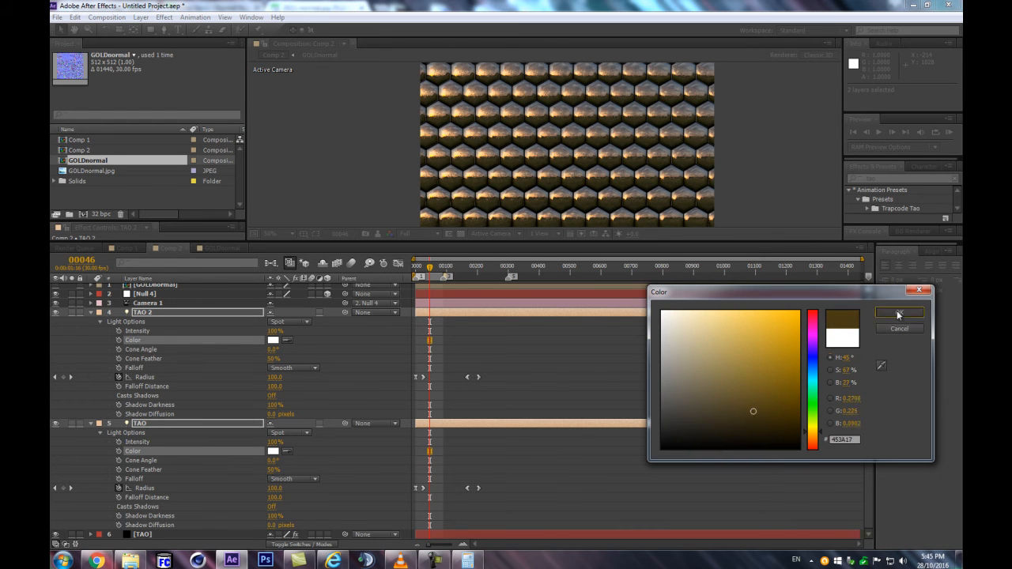
{"action": "left_click", "coordinate": [897, 314]}
{"action": "left_click_drag", "start_coordinate": [751, 241], "coordinate": [750, 325]}
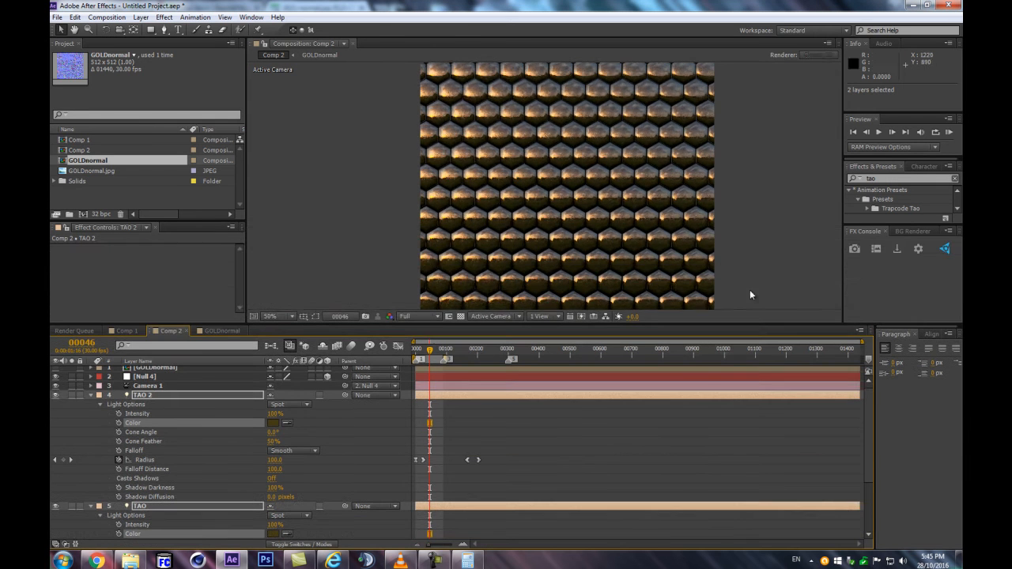
{"action": "scroll", "coordinate": [722, 205], "scroll_direction": "up", "scroll_amount": 2}
{"action": "scroll", "coordinate": [722, 205], "scroll_direction": "down", "scroll_amount": 1}
{"action": "scroll", "coordinate": [725, 206], "scroll_direction": "down", "scroll_amount": 1}
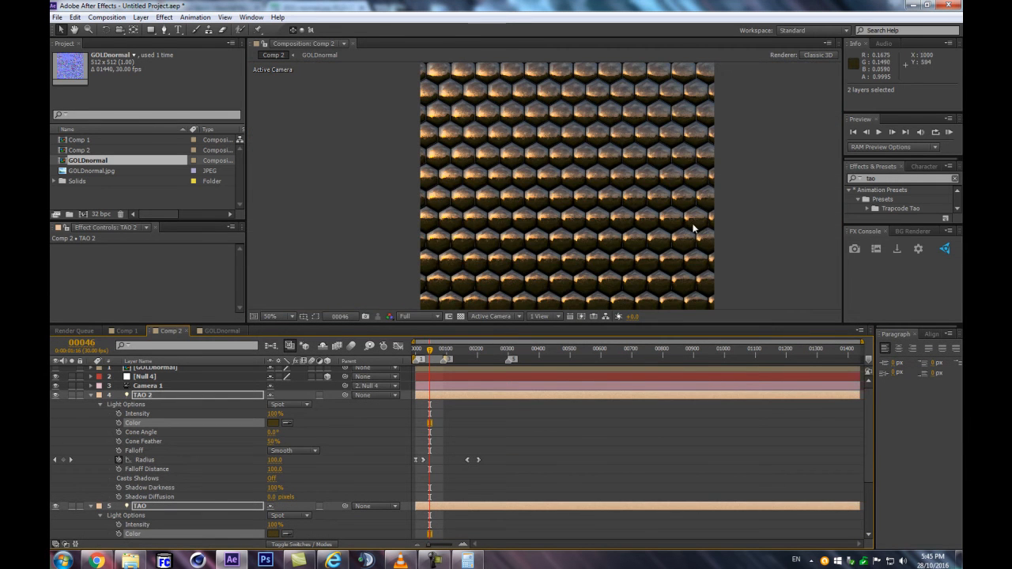
Brighten the color of the TAO and TAO 2 lights to a lighter gold and collapse their properties
{"action": "left_click", "coordinate": [271, 432]}
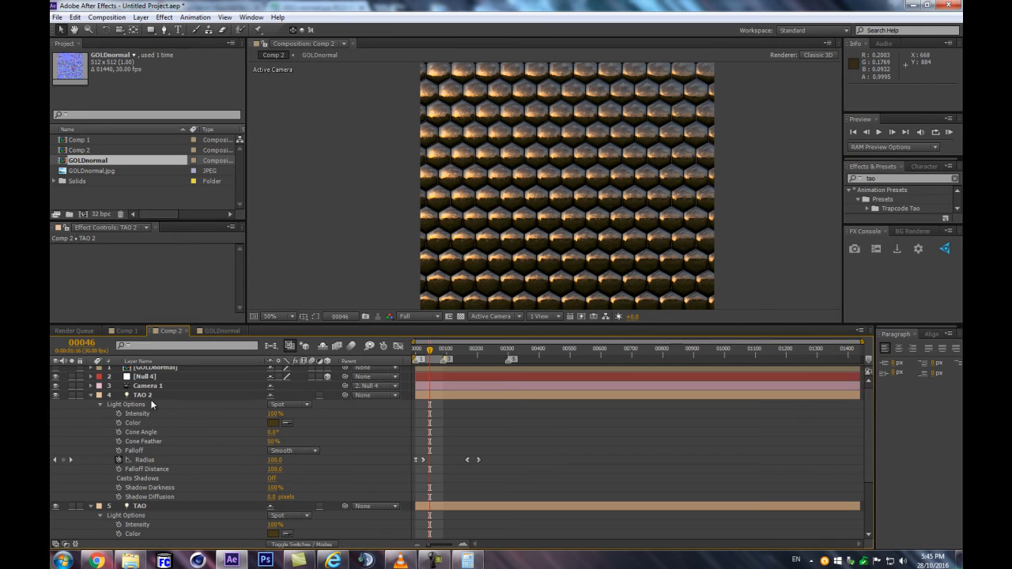
{"action": "left_click", "coordinate": [147, 395]}
{"action": "left_click", "coordinate": [136, 507], "text": "ctrl"}
{"action": "left_click", "coordinate": [273, 424]}
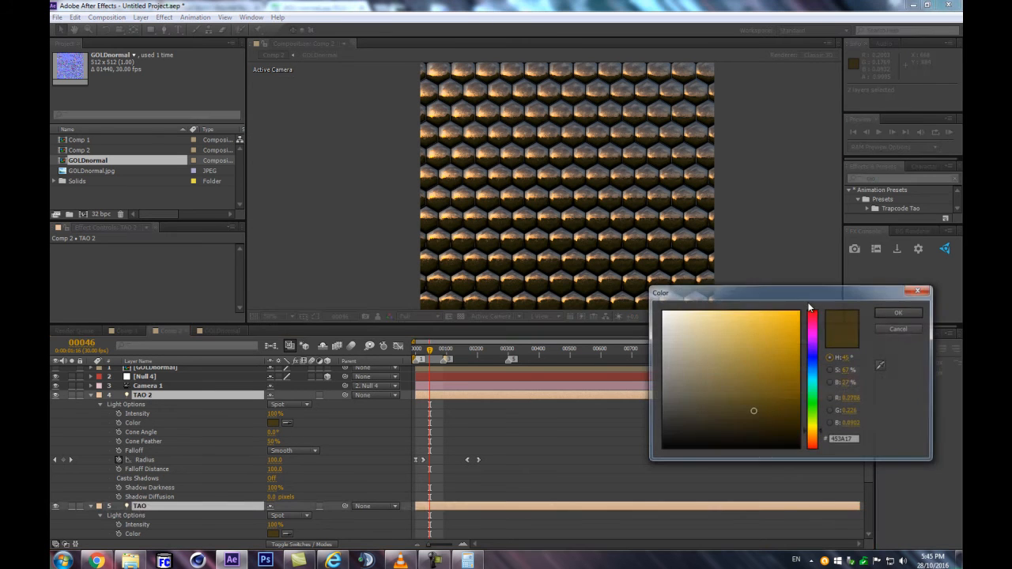
{"action": "left_click", "coordinate": [897, 314]}
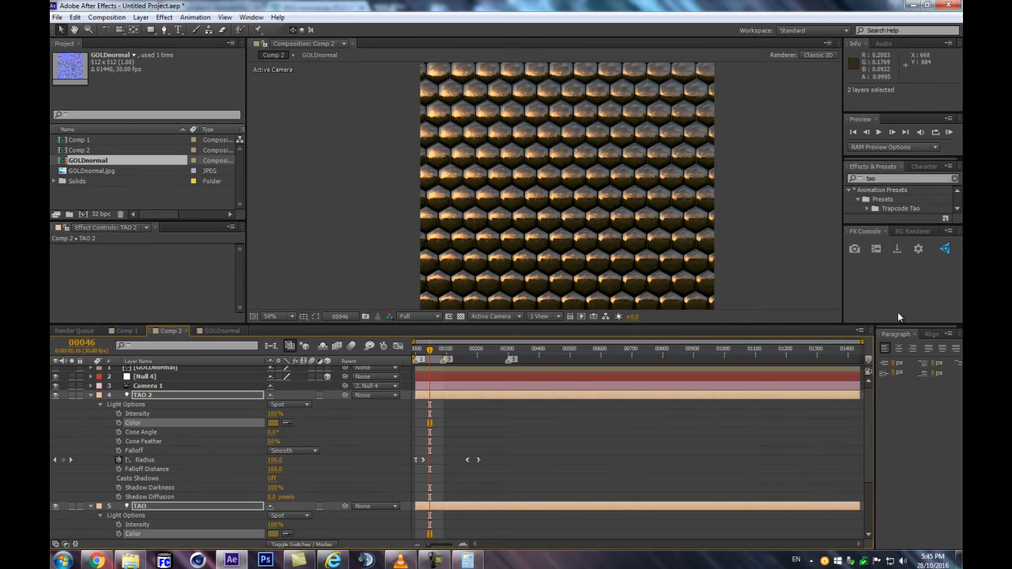
{"action": "left_click", "coordinate": [274, 423]}
{"action": "left_click", "coordinate": [736, 341]}
{"action": "left_click", "coordinate": [898, 313]}
{"action": "scroll", "coordinate": [713, 211], "scroll_direction": "up", "scroll_amount": 3}
{"action": "scroll", "coordinate": [709, 211], "scroll_direction": "down", "scroll_amount": 4}
{"action": "left_click", "coordinate": [90, 394]}
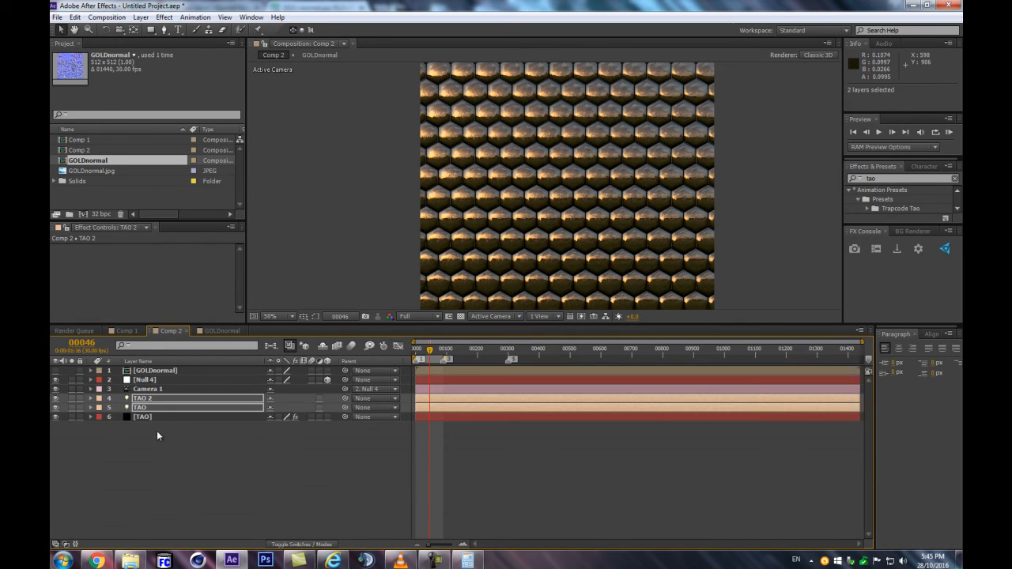
Raise the TAO layer's image-based lighting Diffuse Strength to 553
{"action": "left_click", "coordinate": [166, 414]}
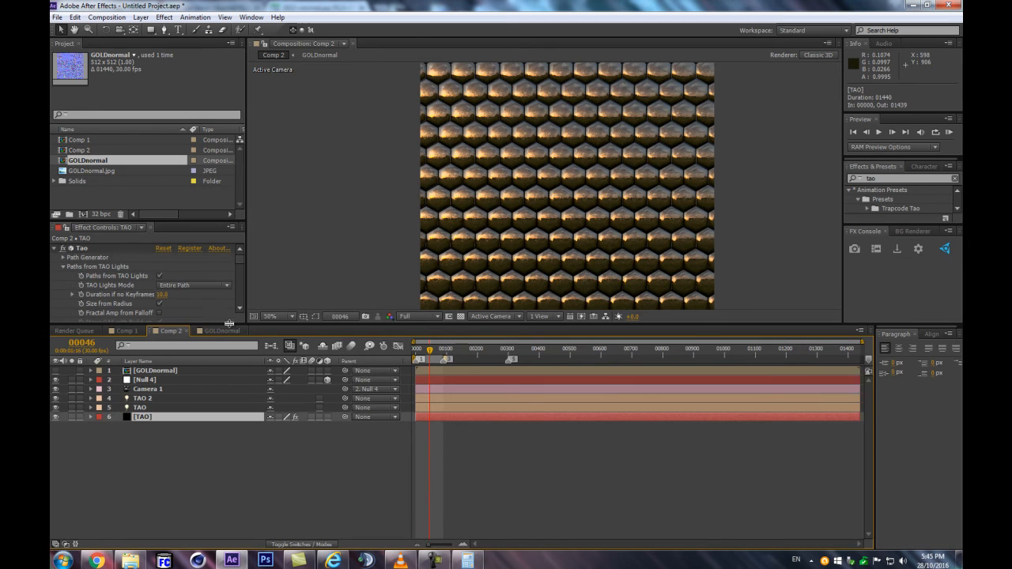
{"action": "left_click_drag", "start_coordinate": [215, 322], "coordinate": [241, 428]}
{"action": "left_click_drag", "start_coordinate": [242, 284], "coordinate": [230, 358]}
{"action": "scroll", "coordinate": [227, 359], "scroll_direction": "down", "scroll_amount": 4}
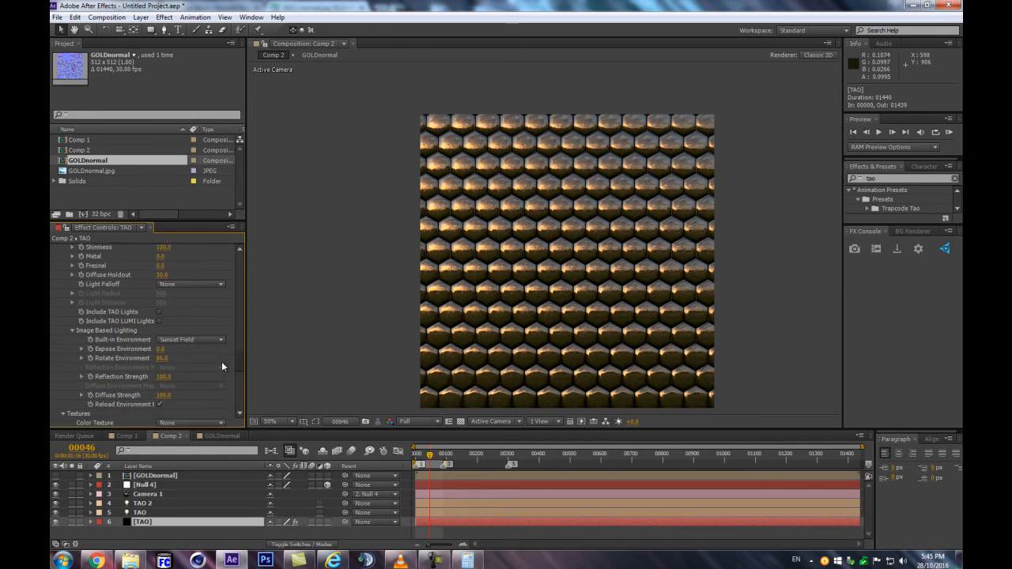
{"action": "left_click", "coordinate": [158, 388]}
{"action": "left_click_drag", "start_coordinate": [163, 380], "coordinate": [364, 372]}
{"action": "left_click_drag", "start_coordinate": [465, 361], "coordinate": [369, 378]}
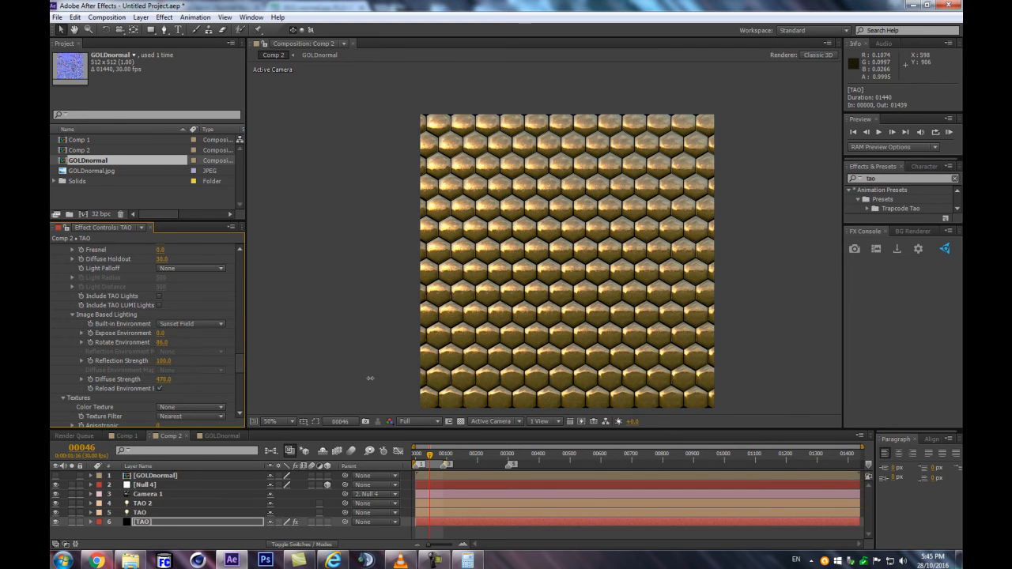
{"action": "left_click_drag", "start_coordinate": [506, 379], "coordinate": [524, 379]}
{"action": "left_click_drag", "start_coordinate": [452, 393], "coordinate": [411, 380]}
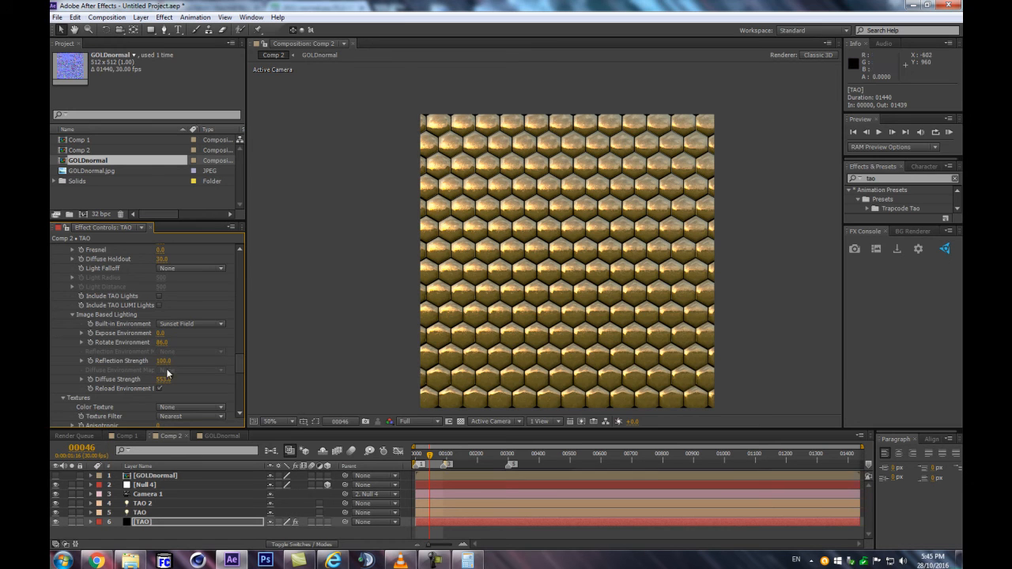
Increase the TAO material's Metal value to about 49 and inspect the golden tiles up close
{"action": "scroll", "coordinate": [174, 335], "scroll_direction": "up", "scroll_amount": 2}
{"action": "left_click_drag", "start_coordinate": [173, 262], "coordinate": [257, 265]}
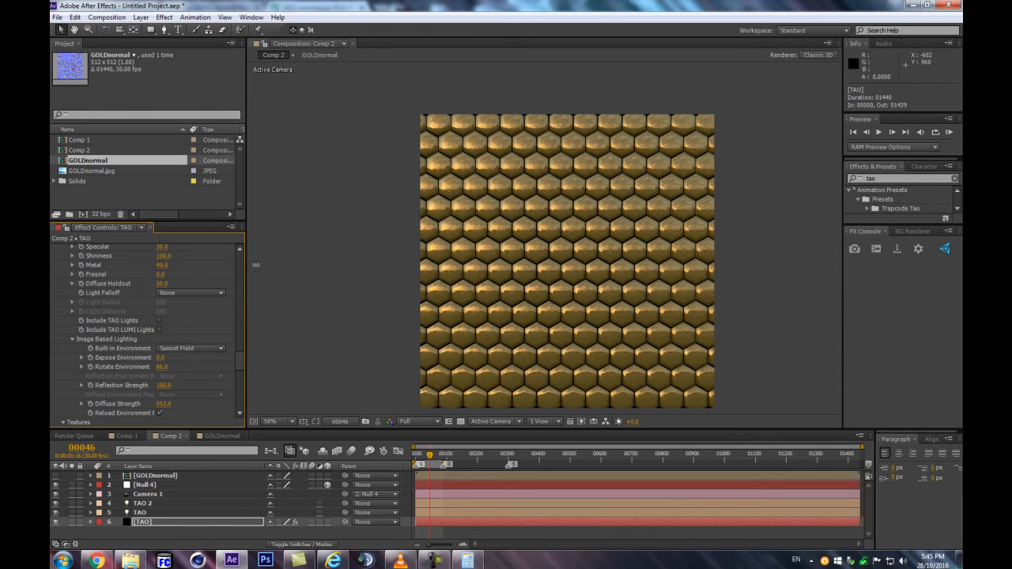
{"action": "key", "text": "period"}
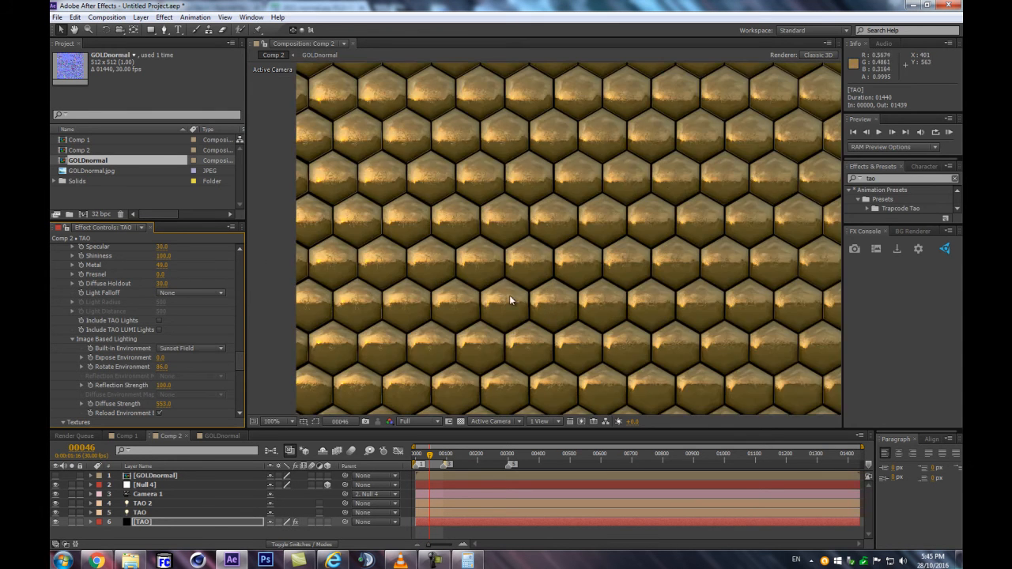
{"action": "key", "text": "period"}
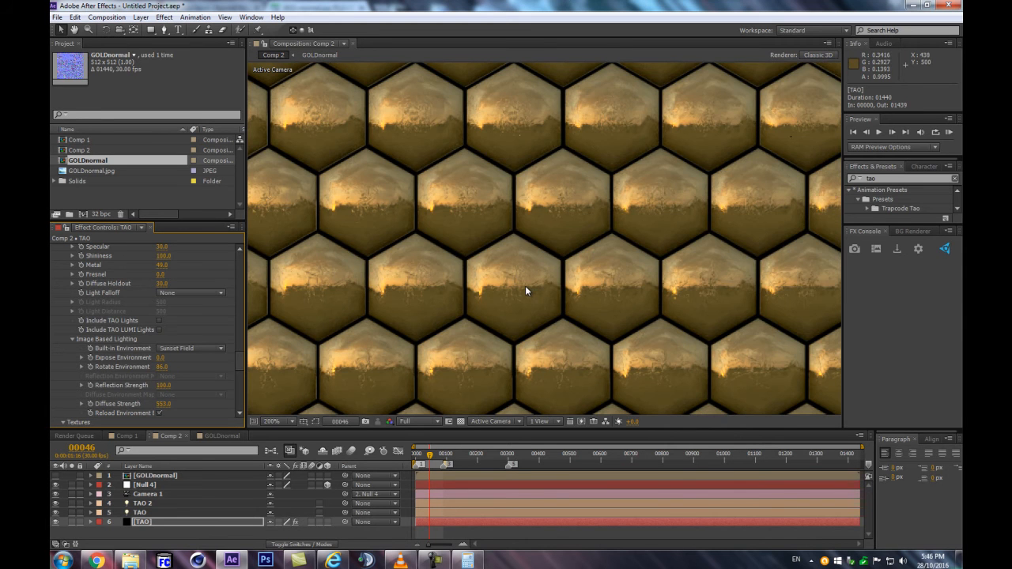
{"action": "key", "text": "comma"}
{"action": "key", "text": "comma"}
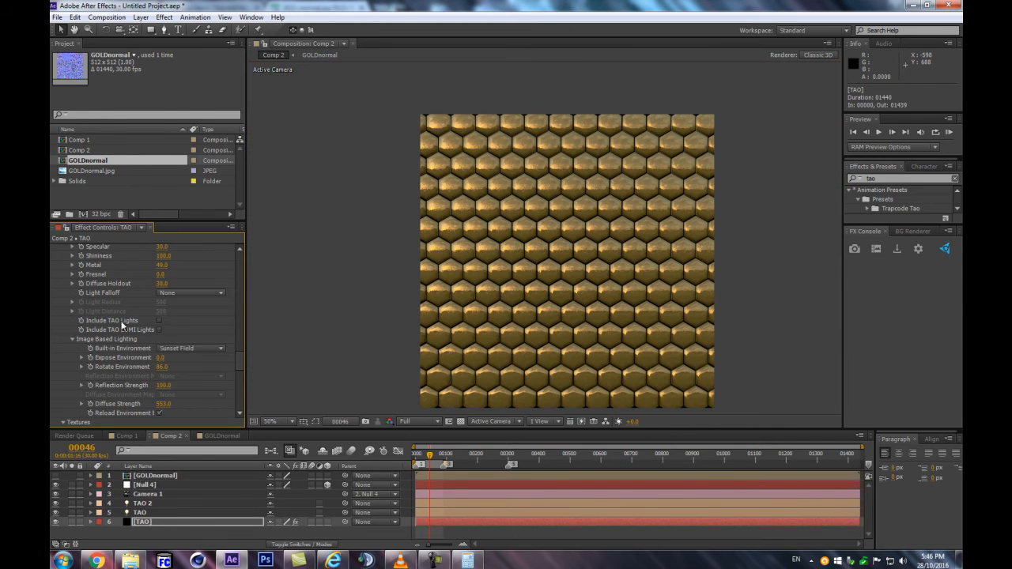
Set the Fractal Displacement Amplitude of the TAO effect to 2
{"action": "scroll", "coordinate": [182, 324], "scroll_direction": "up", "scroll_amount": 3}
{"action": "scroll", "coordinate": [178, 293], "scroll_direction": "up", "scroll_amount": 3}
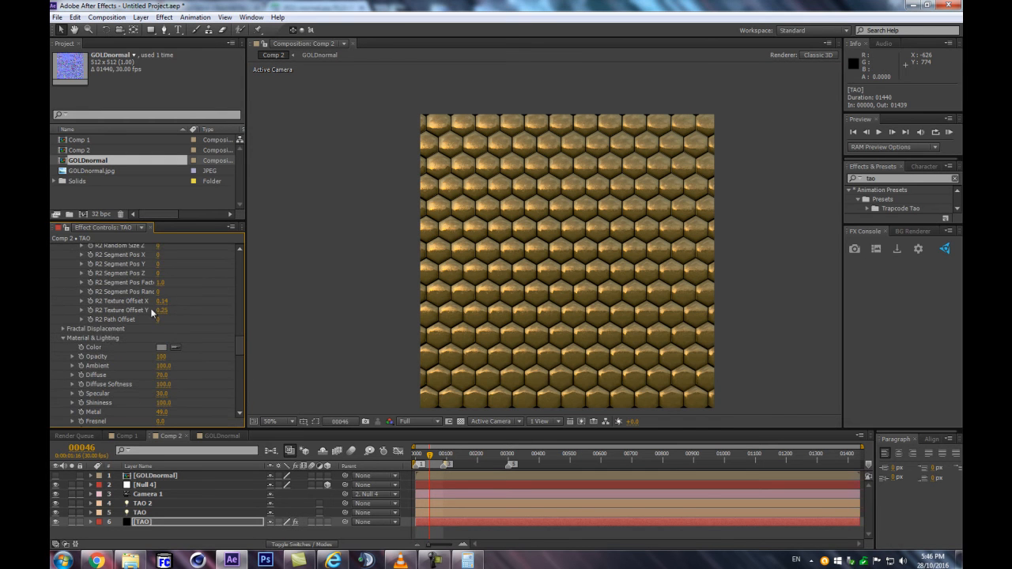
{"action": "scroll", "coordinate": [519, 283], "scroll_direction": "up", "scroll_amount": 2}
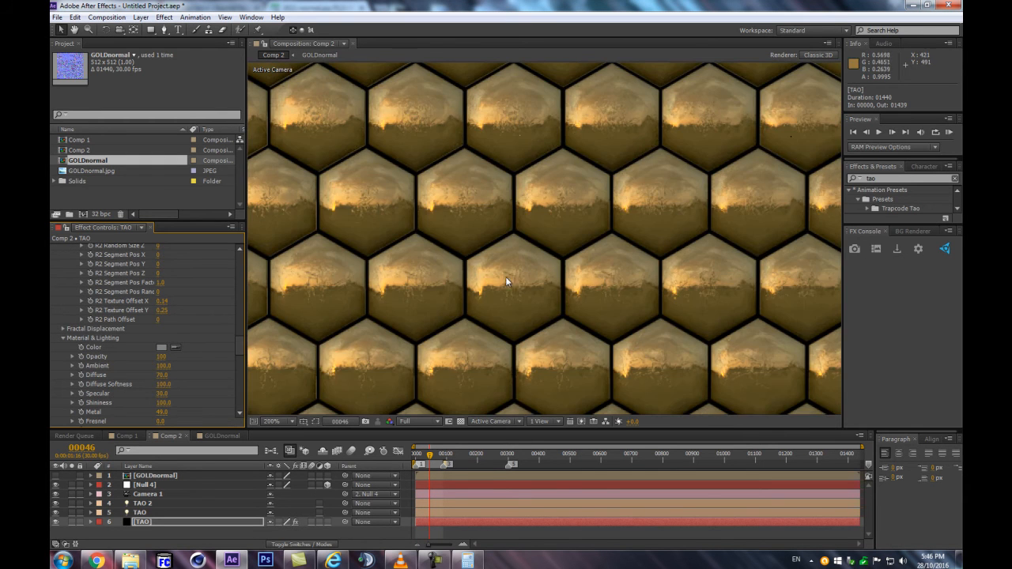
{"action": "scroll", "coordinate": [508, 280], "scroll_direction": "down", "scroll_amount": 2}
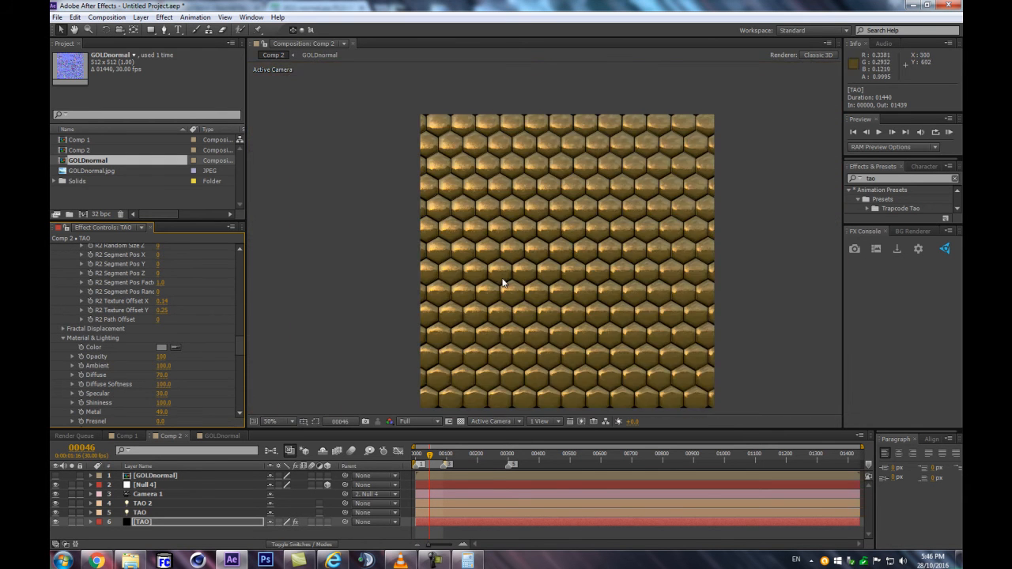
{"action": "left_click", "coordinate": [62, 328]}
{"action": "scroll", "coordinate": [450, 270], "scroll_direction": "up", "scroll_amount": 1}
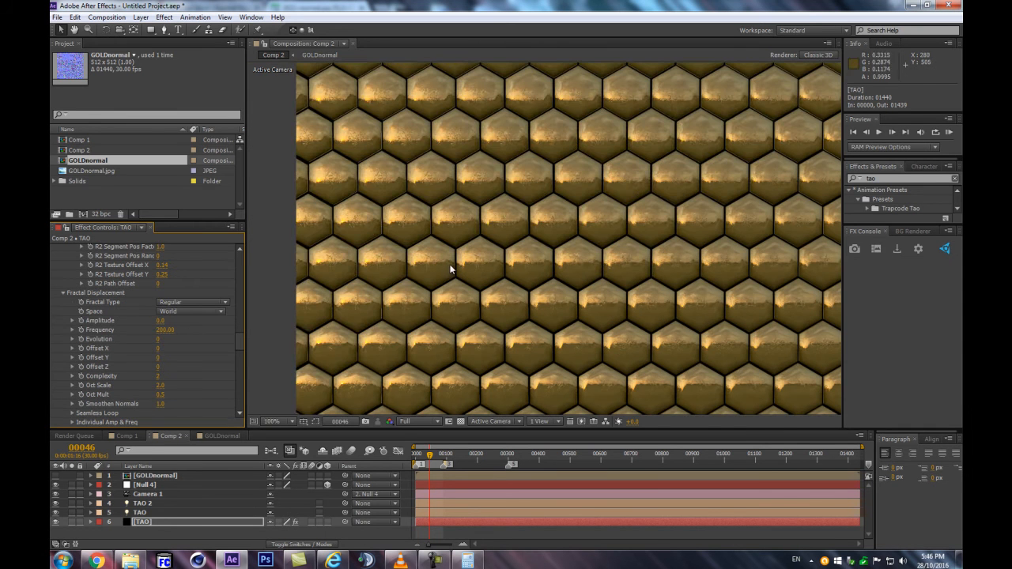
{"action": "left_click", "coordinate": [160, 320]}
{"action": "type", "text": "2"}
{"action": "key", "text": "Return"}
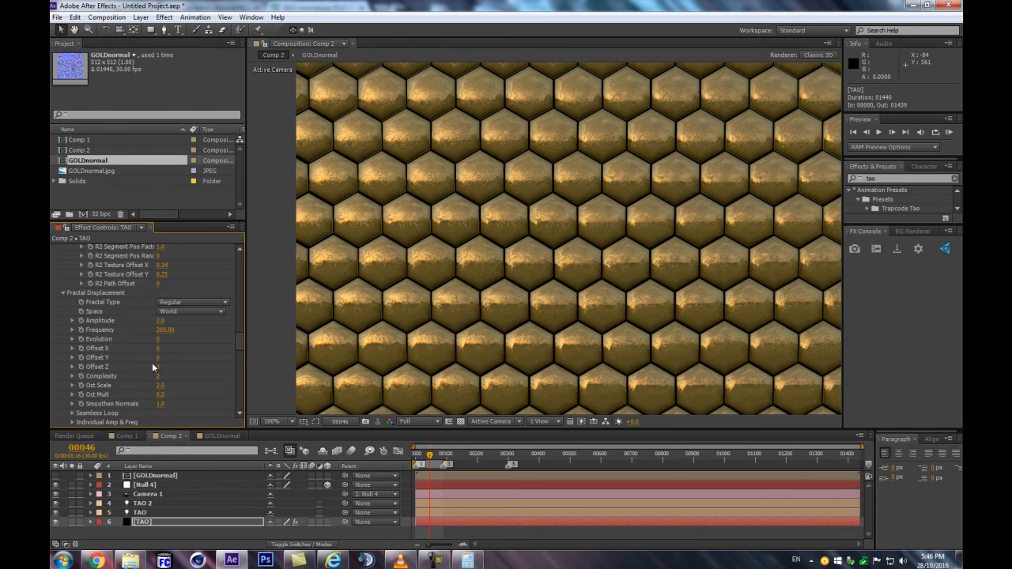
Raise the TAO effect's Fractal Displacement Amplitude to 29 and inspect the distorted tiles
{"action": "left_click_drag", "start_coordinate": [161, 321], "coordinate": [171, 318]}
{"action": "scroll", "coordinate": [575, 250], "scroll_direction": "down", "scroll_amount": 2}
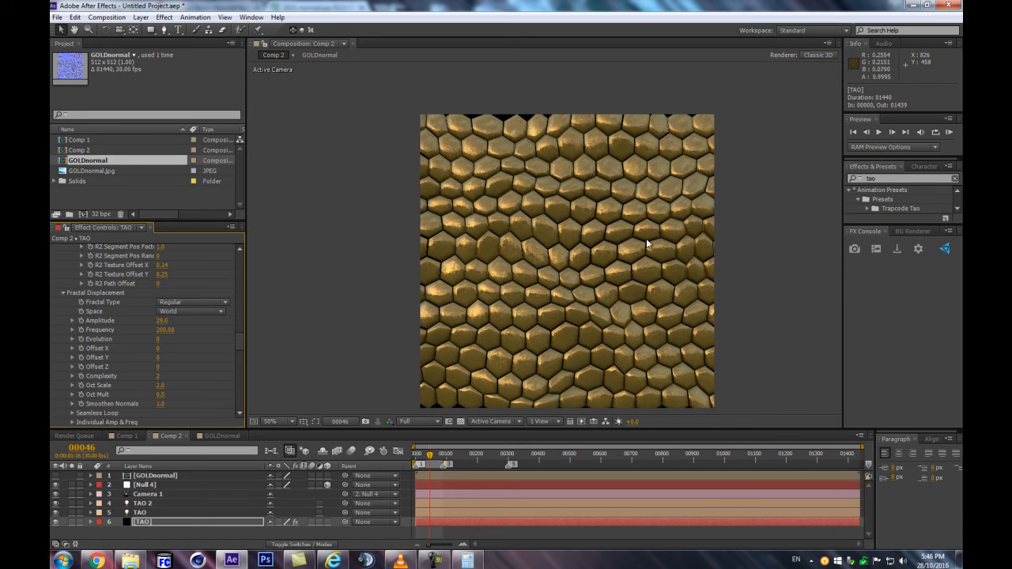
{"action": "scroll", "coordinate": [547, 297], "scroll_direction": "up", "scroll_amount": 2}
{"action": "scroll", "coordinate": [537, 301], "scroll_direction": "down", "scroll_amount": 2}
Increase the Fractal Displacement Oct Scale through 3 and 4 to 5
{"action": "left_click_drag", "start_coordinate": [160, 385], "coordinate": [276, 401]}
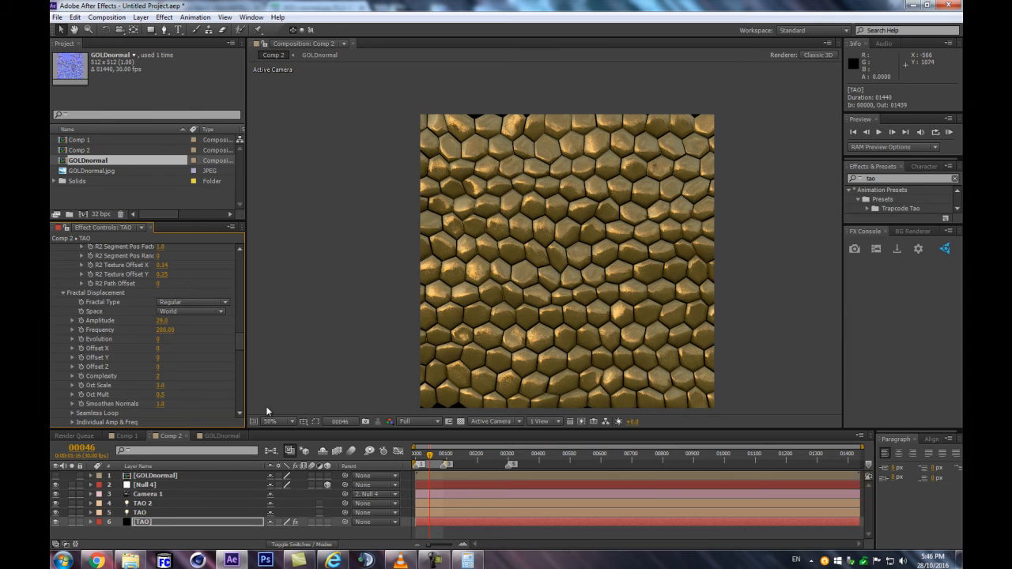
{"action": "left_click", "coordinate": [161, 385]}
{"action": "key", "text": "Return"}
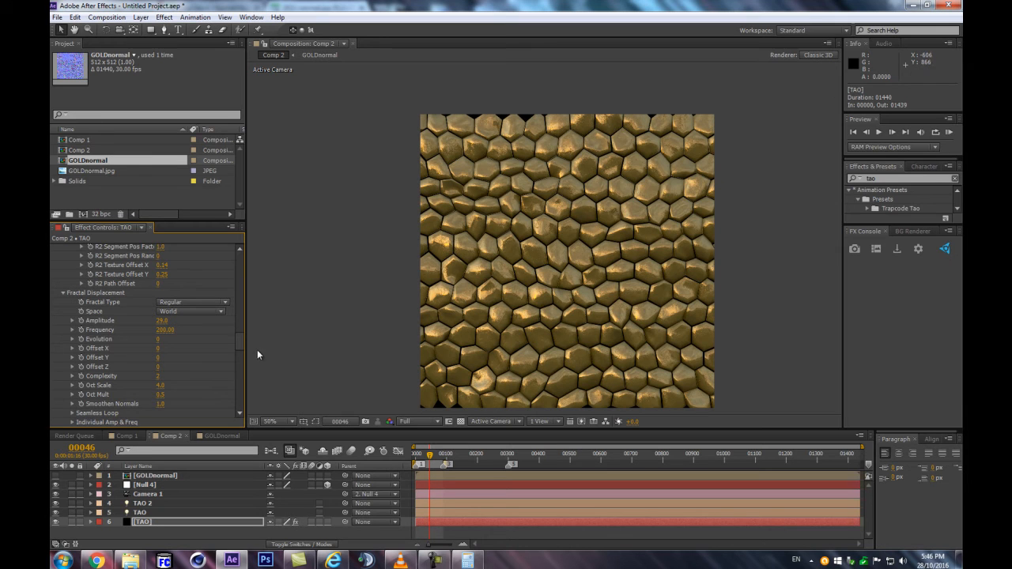
{"action": "left_click", "coordinate": [161, 385]}
{"action": "type", "text": "5"}
{"action": "key", "text": "Return"}
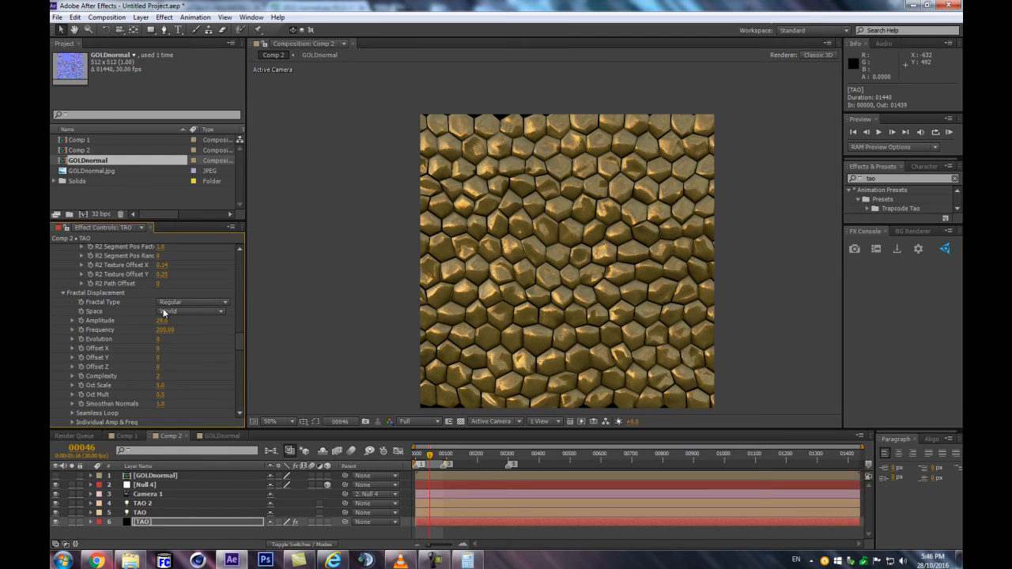
Set the Fractal Displacement Amplitude to 0 and inspect the undistorted tiles
{"action": "left_click", "coordinate": [159, 320]}
{"action": "type", "text": "0"}
{"action": "key", "text": "Return"}
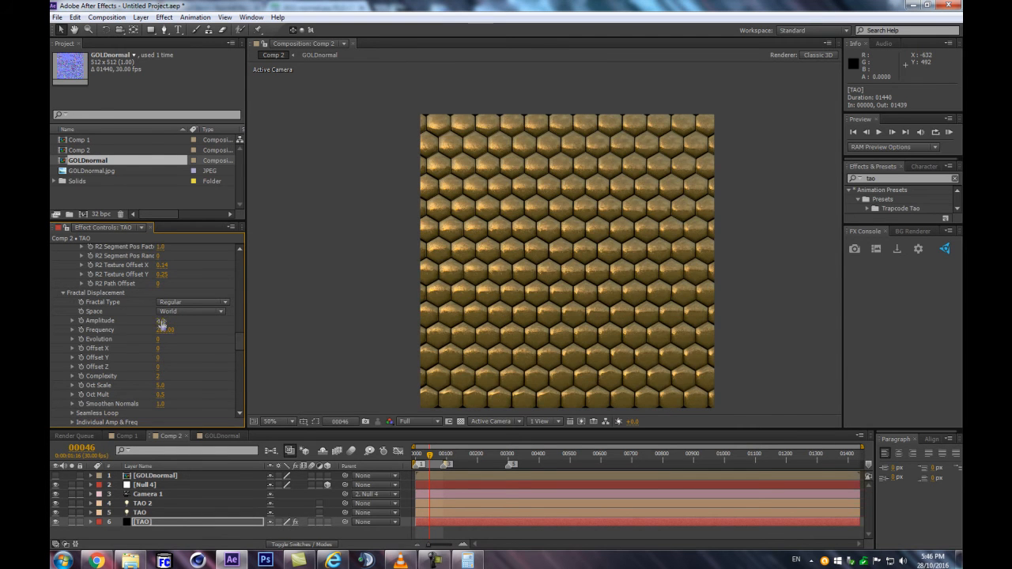
{"action": "scroll", "coordinate": [413, 290], "scroll_direction": "up", "scroll_amount": 2}
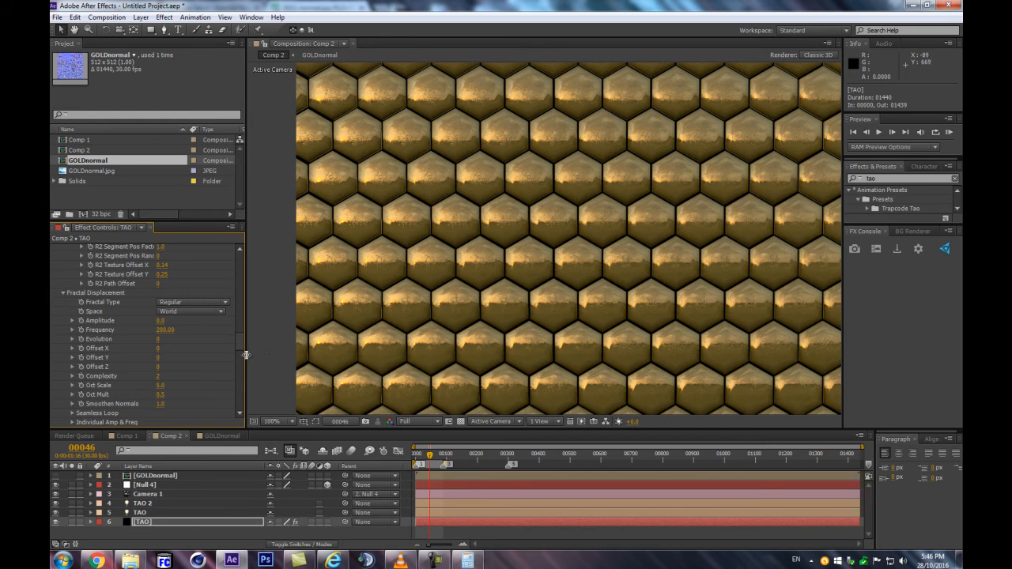
Set the Fractal Displacement Amplitude to 2 and compare the tile surfaces up close and from afar
{"action": "left_click", "coordinate": [161, 321]}
{"action": "type", "text": "2"}
{"action": "key", "text": "Return"}
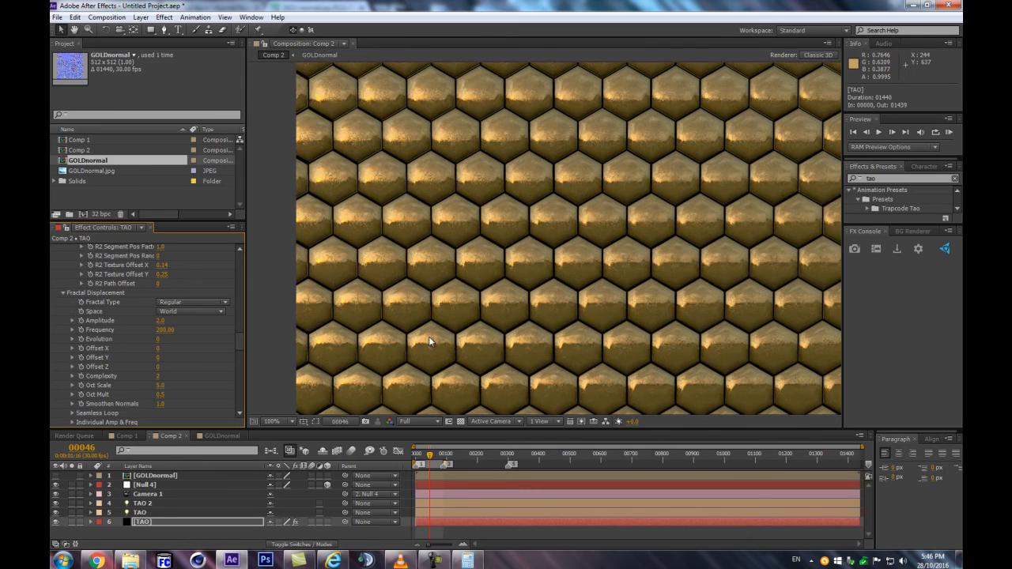
{"action": "scroll", "coordinate": [478, 307], "scroll_direction": "up", "scroll_amount": 4}
{"action": "key", "text": "F5"}
{"action": "key", "text": "F5"}
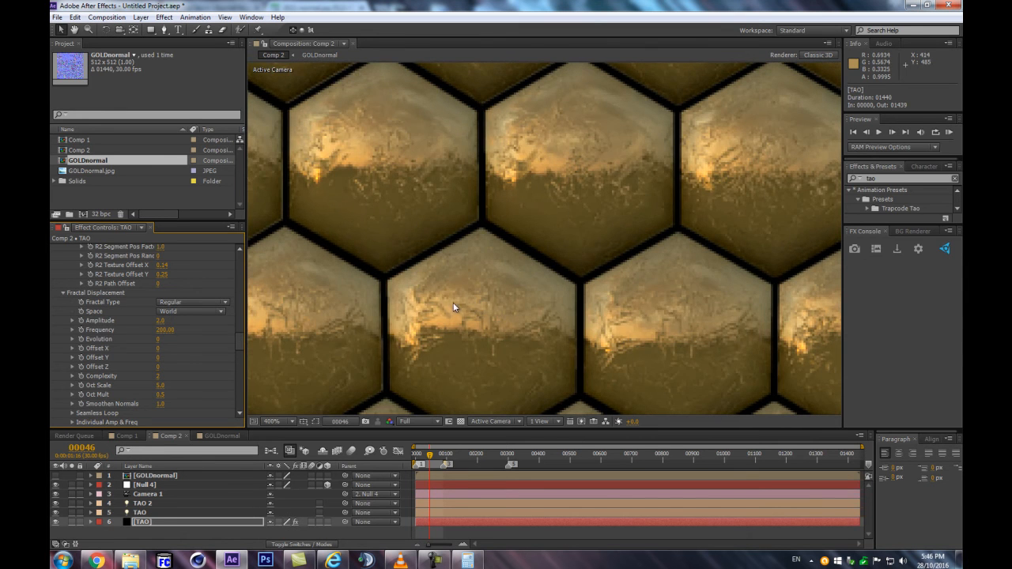
{"action": "scroll", "coordinate": [464, 307], "scroll_direction": "down", "scroll_amount": 2}
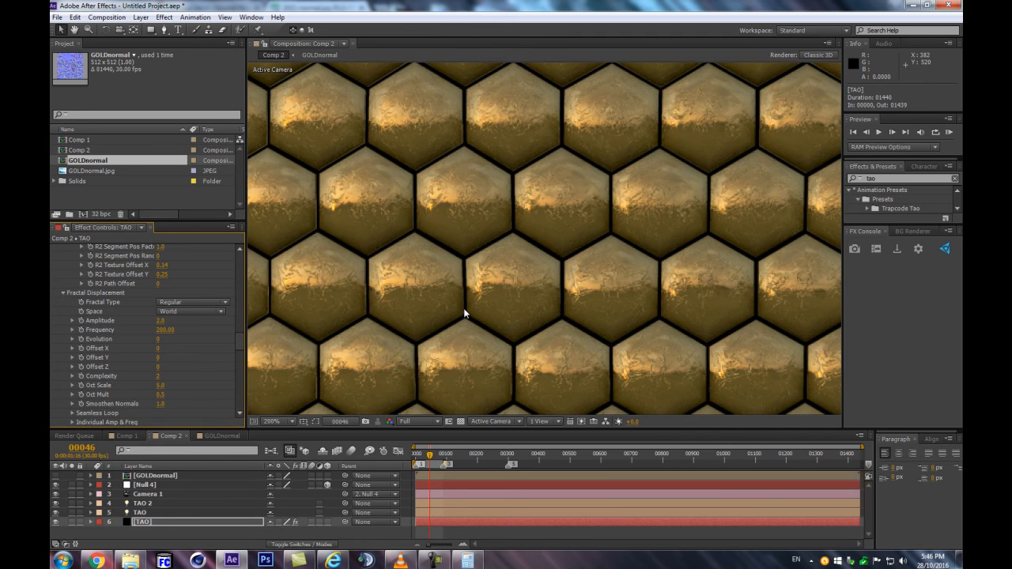
{"action": "scroll", "coordinate": [463, 308], "scroll_direction": "down", "scroll_amount": 1}
{"action": "scroll", "coordinate": [656, 181], "scroll_direction": "down", "scroll_amount": 2}
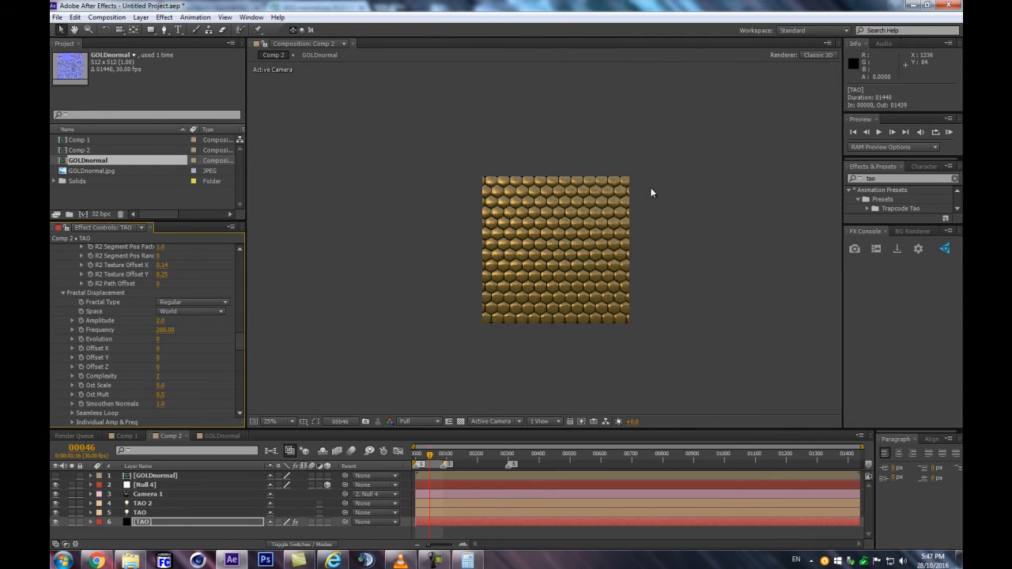
Raise the Fractal Displacement Amplitude to 17 and set its individual Amplitude X and Amplitude Y to 0
{"action": "scroll", "coordinate": [650, 187], "scroll_direction": "up", "scroll_amount": 1}
{"action": "left_click_drag", "start_coordinate": [160, 320], "coordinate": [264, 322]}
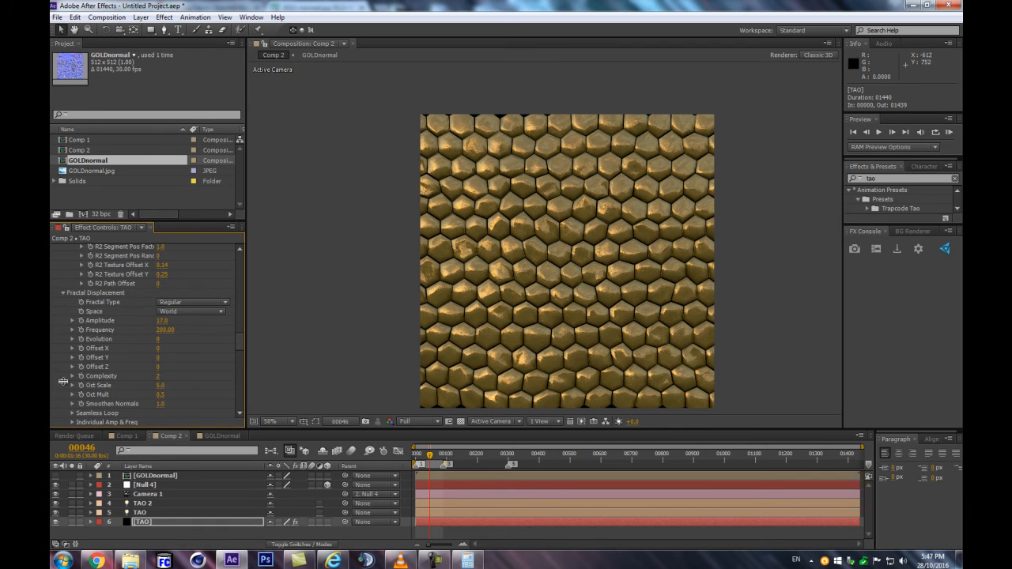
{"action": "scroll", "coordinate": [77, 405], "scroll_direction": "down", "scroll_amount": 1}
{"action": "left_click", "coordinate": [89, 398]}
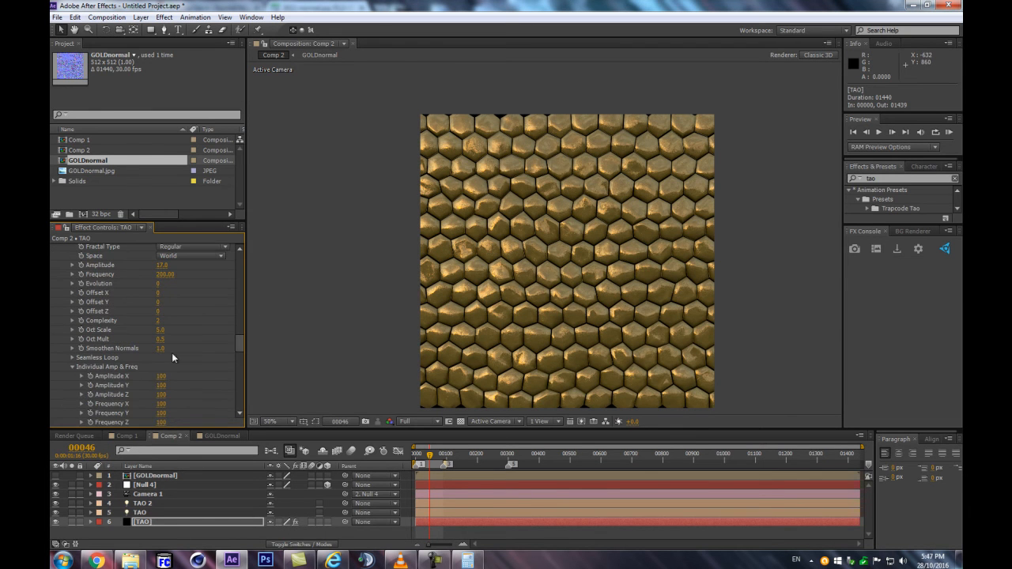
{"action": "scroll", "coordinate": [519, 261], "scroll_direction": "up", "scroll_amount": 2}
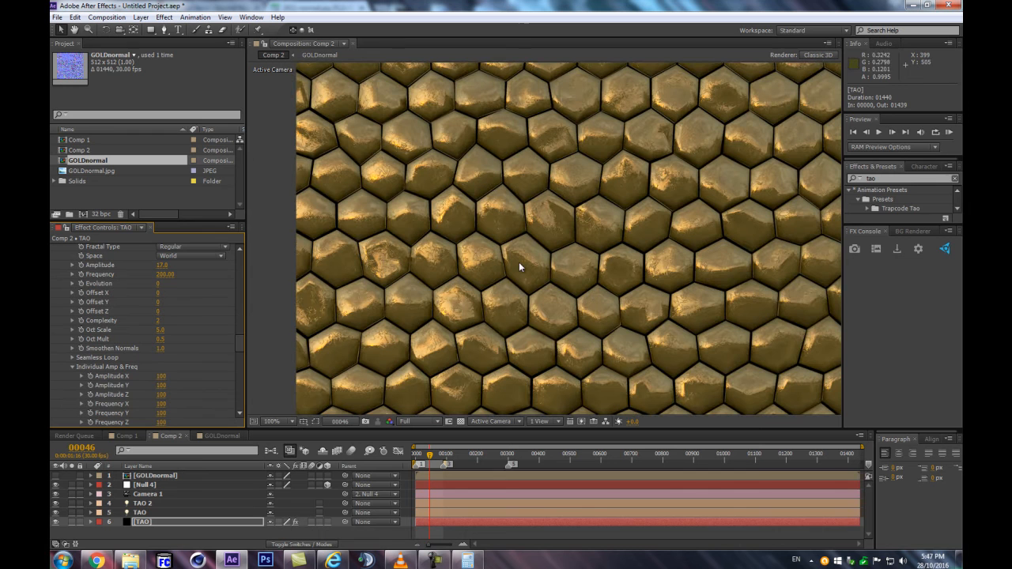
{"action": "left_click", "coordinate": [162, 376]}
{"action": "type", "text": "0"}
{"action": "key", "text": "Tab"}
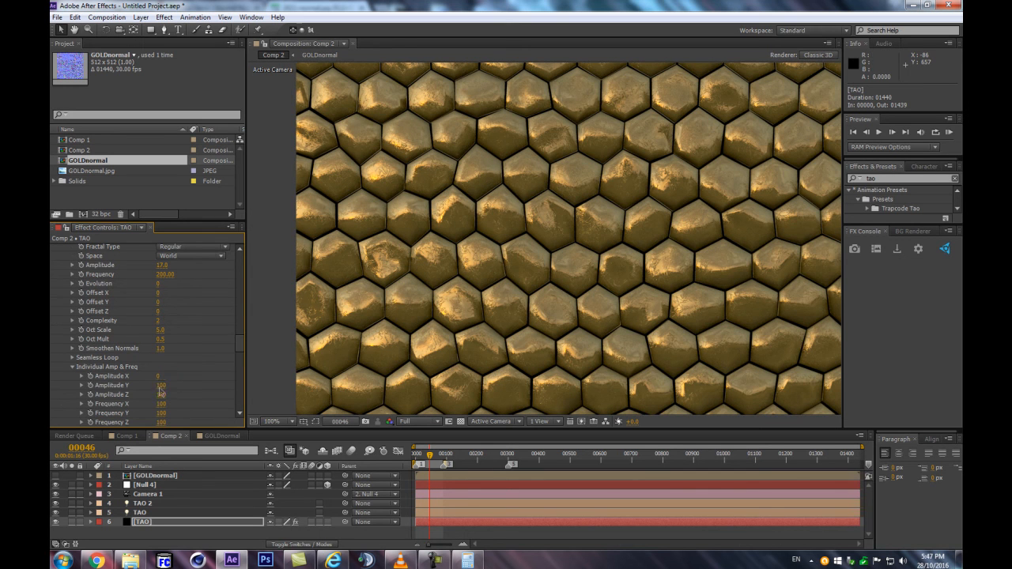
{"action": "type", "text": "0"}
{"action": "key", "text": "Return"}
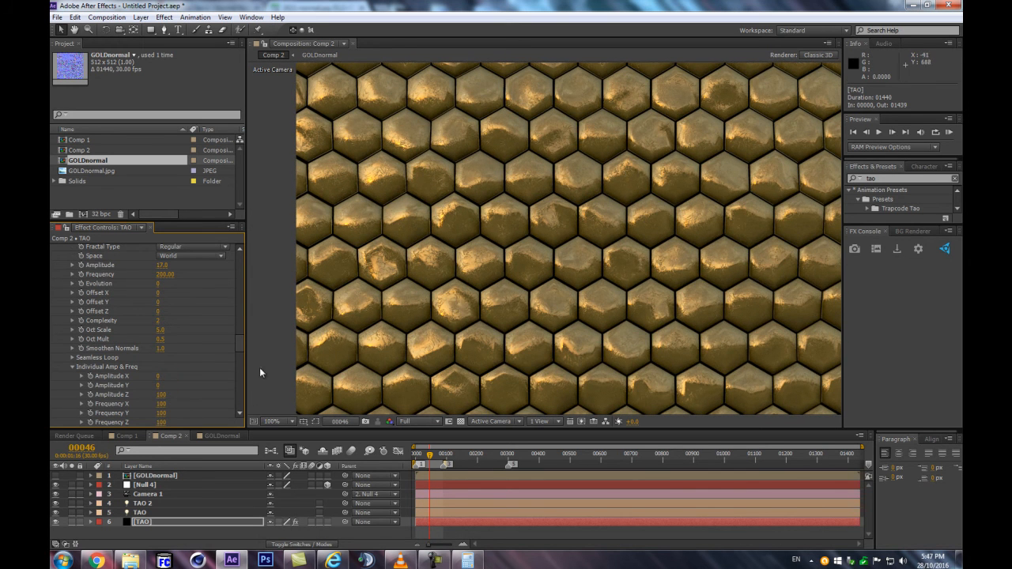
Lower the Fractal Displacement Amplitude to 9, inspect the tiles, and reduce it further to 5
{"action": "mouse_move", "coordinate": [162, 266]}
{"action": "left_mouse_down"}
{"action": "mouse_move", "coordinate": [190, 261]}
{"action": "mouse_move", "coordinate": [139, 261]}
{"action": "mouse_move", "coordinate": [162, 265]}
{"action": "left_mouse_up"}
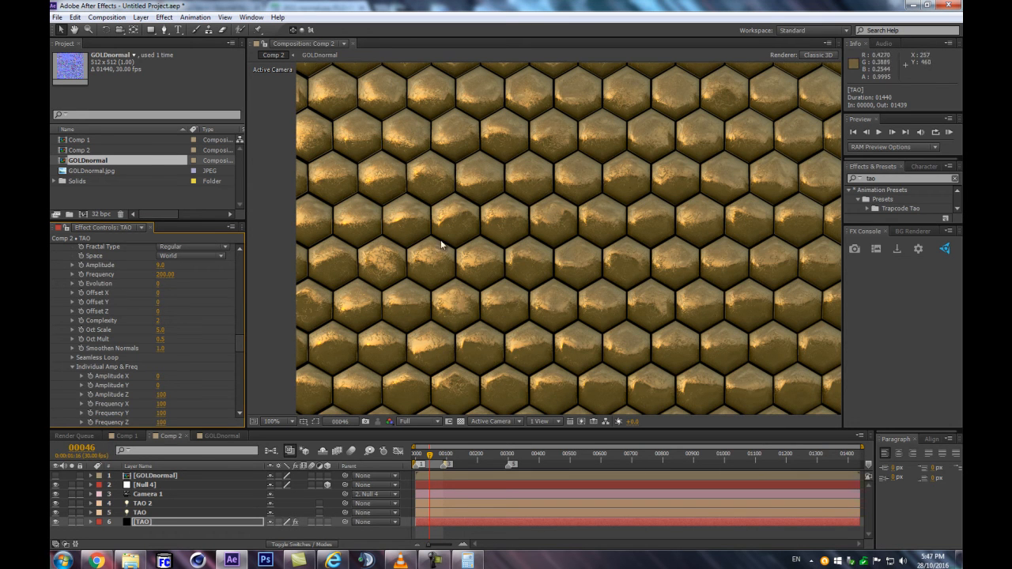
{"action": "scroll", "coordinate": [438, 317], "scroll_direction": "up", "scroll_amount": 1}
{"action": "scroll", "coordinate": [438, 317], "scroll_direction": "down", "scroll_amount": 2}
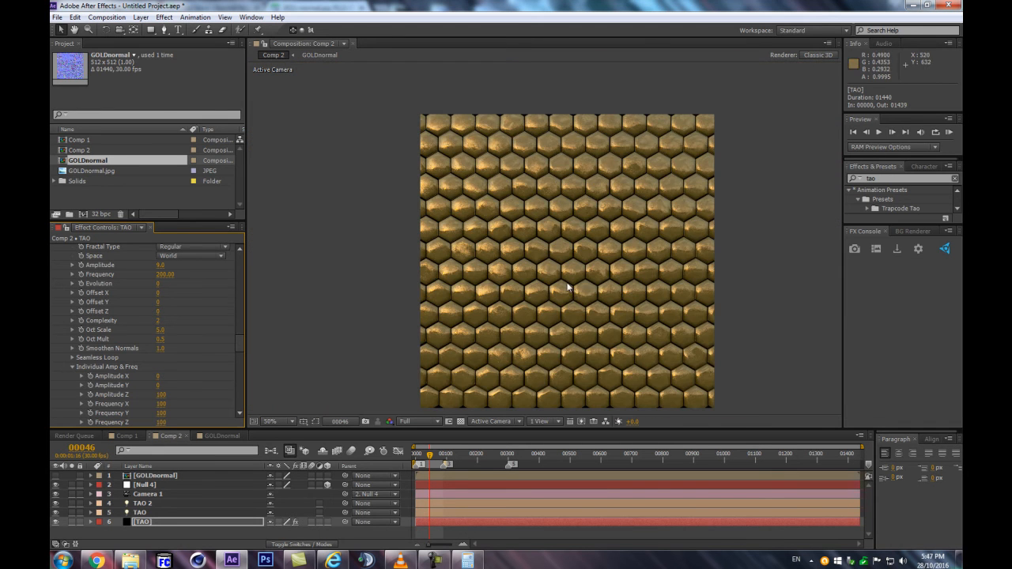
{"action": "scroll", "coordinate": [636, 265], "scroll_direction": "up", "scroll_amount": 1}
{"action": "scroll", "coordinate": [469, 260], "scroll_direction": "down", "scroll_amount": 1}
{"action": "left_click", "coordinate": [161, 267]}
{"action": "type", "text": "5"}
{"action": "key", "text": "Return"}
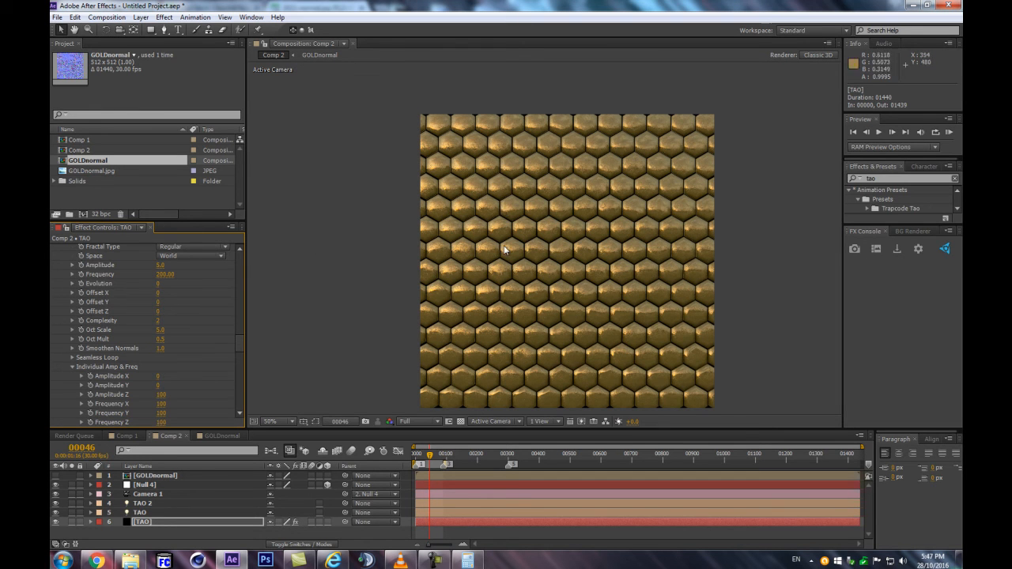
Set the Fractal Displacement Complexity to 3 and its Amplitude to 3
{"action": "left_click", "coordinate": [158, 321]}
{"action": "type", "text": "3"}
{"action": "key", "text": "Return"}
{"action": "scroll", "coordinate": [536, 223], "scroll_direction": "up", "scroll_amount": 2}
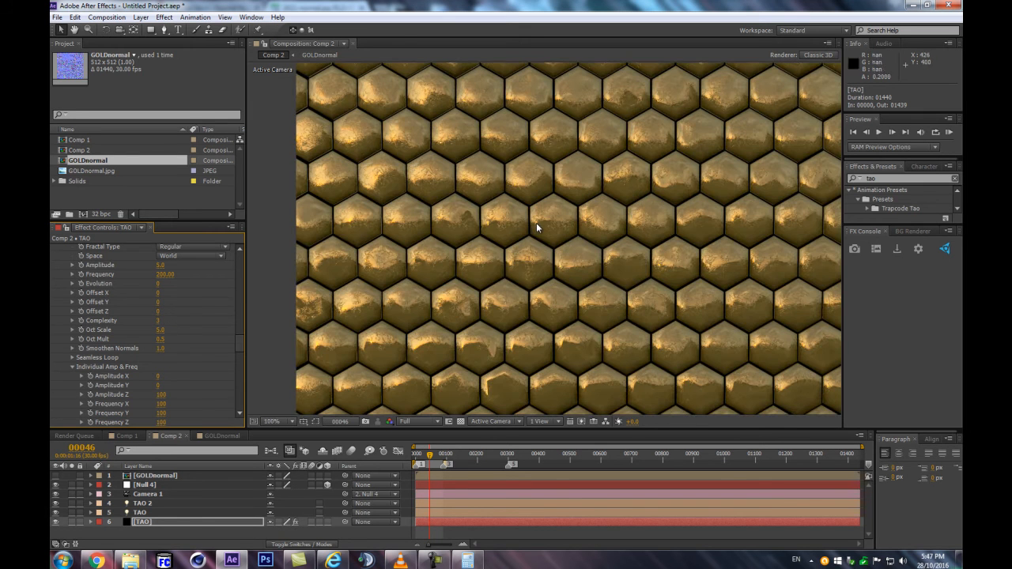
{"action": "left_click", "coordinate": [161, 265]}
{"action": "type", "text": "0"}
{"action": "key", "text": "Return"}
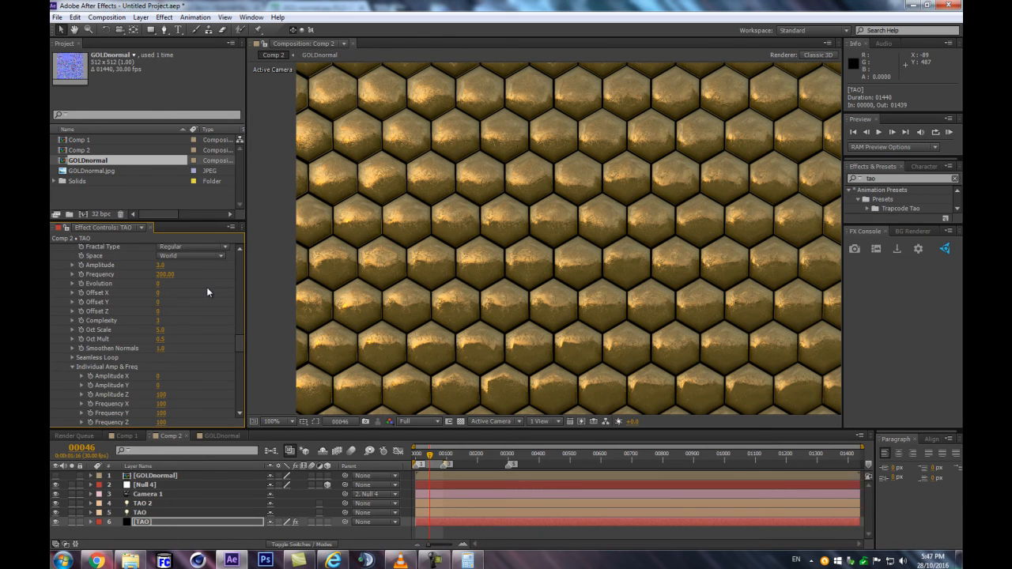
Set the individual Amplitude X and Amplitude Y of the Fractal Displacement to 20
{"action": "scroll", "coordinate": [199, 366], "scroll_direction": "down", "scroll_amount": 1}
{"action": "left_click", "coordinate": [159, 327]}
{"action": "type", "text": "20"}
{"action": "key", "text": "Tab"}
{"action": "type", "text": "20"}
{"action": "key", "text": "Return"}
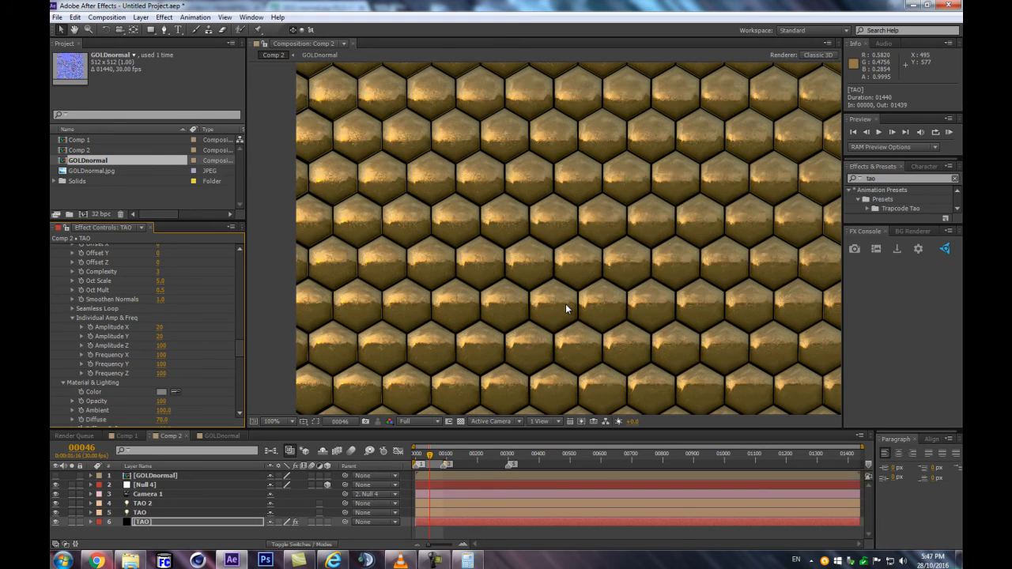
Set the Normal Map Strength in the TAO effect's Textures settings to 5
{"action": "scroll", "coordinate": [565, 310], "scroll_direction": "up", "scroll_amount": 2}
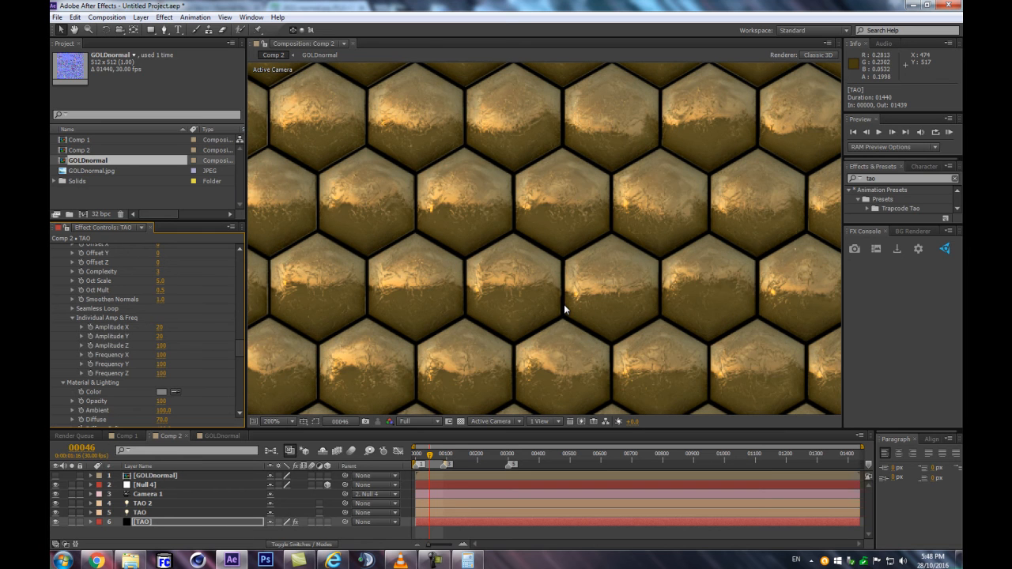
{"action": "scroll", "coordinate": [165, 343], "scroll_direction": "down", "scroll_amount": 3}
{"action": "scroll", "coordinate": [165, 343], "scroll_direction": "down", "scroll_amount": 3}
{"action": "left_click", "coordinate": [162, 367]}
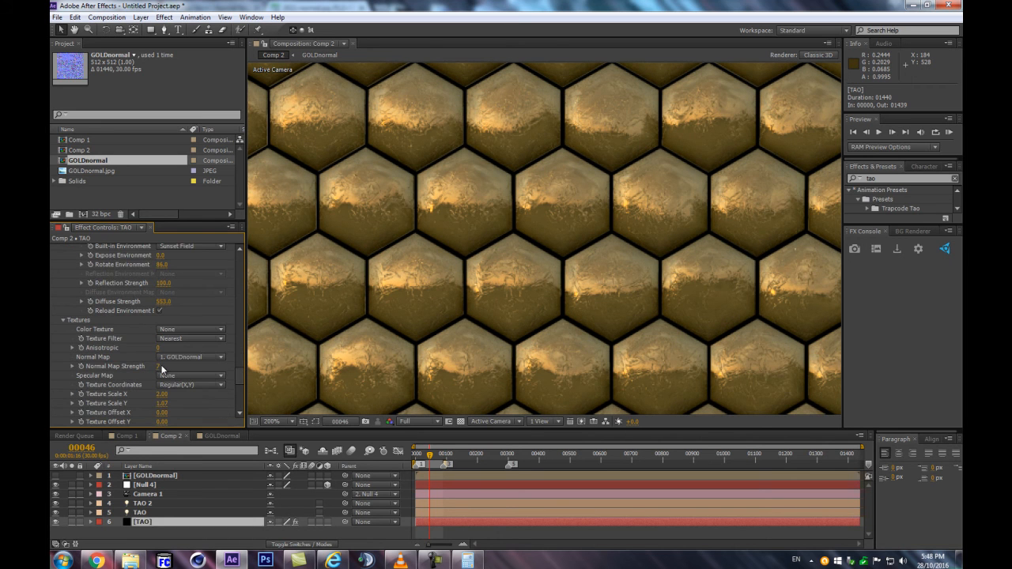
{"action": "type", "text": "5"}
{"action": "key", "text": "Return"}
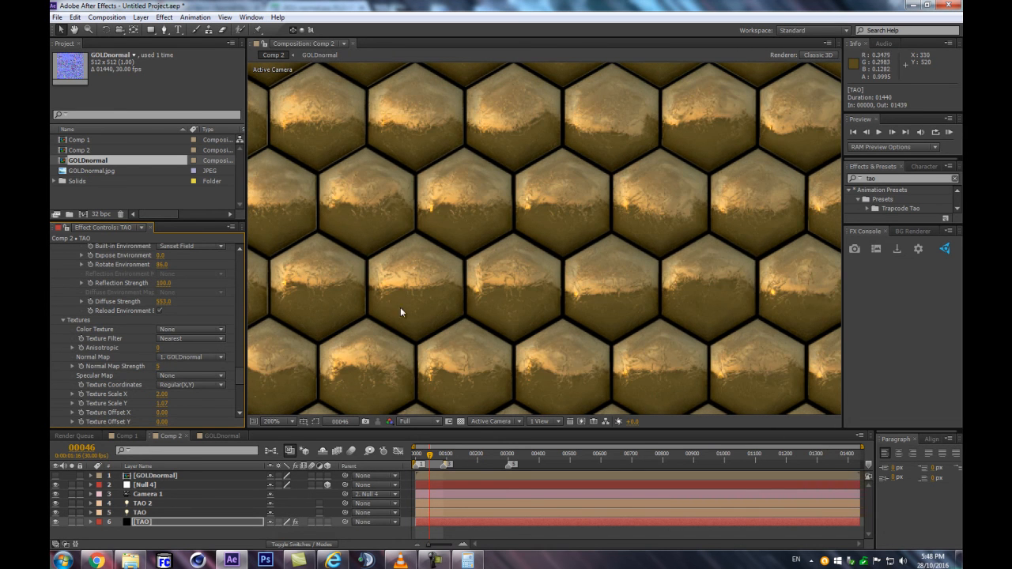
Examine the golden tile pattern in Comp 2 as a whole and up close
{"action": "scroll", "coordinate": [379, 305], "scroll_direction": "down", "scroll_amount": 1}
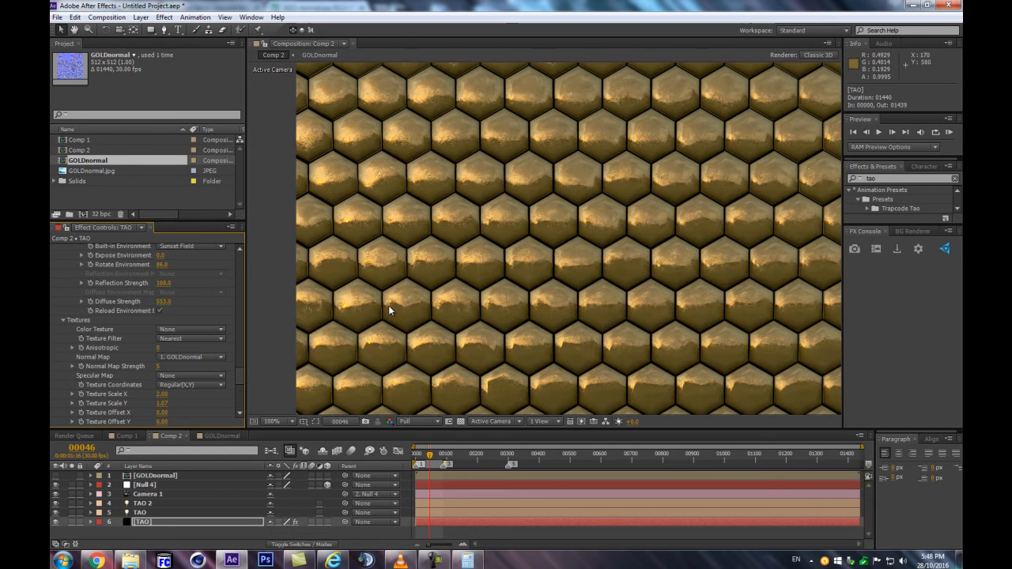
{"action": "scroll", "coordinate": [387, 306], "scroll_direction": "up", "scroll_amount": 2}
{"action": "scroll", "coordinate": [387, 306], "scroll_direction": "down", "scroll_amount": 2}
{"action": "scroll", "coordinate": [386, 307], "scroll_direction": "down", "scroll_amount": 3}
{"action": "scroll", "coordinate": [387, 311], "scroll_direction": "up", "scroll_amount": 1}
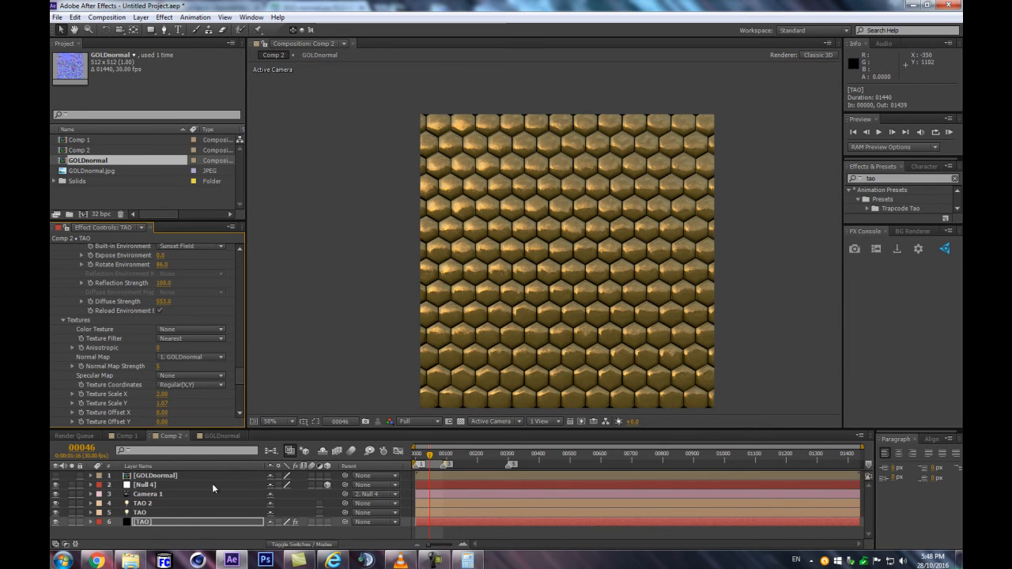
{"action": "scroll", "coordinate": [721, 226], "scroll_direction": "up", "scroll_amount": 1}
{"action": "scroll", "coordinate": [714, 231], "scroll_direction": "down", "scroll_amount": 1}
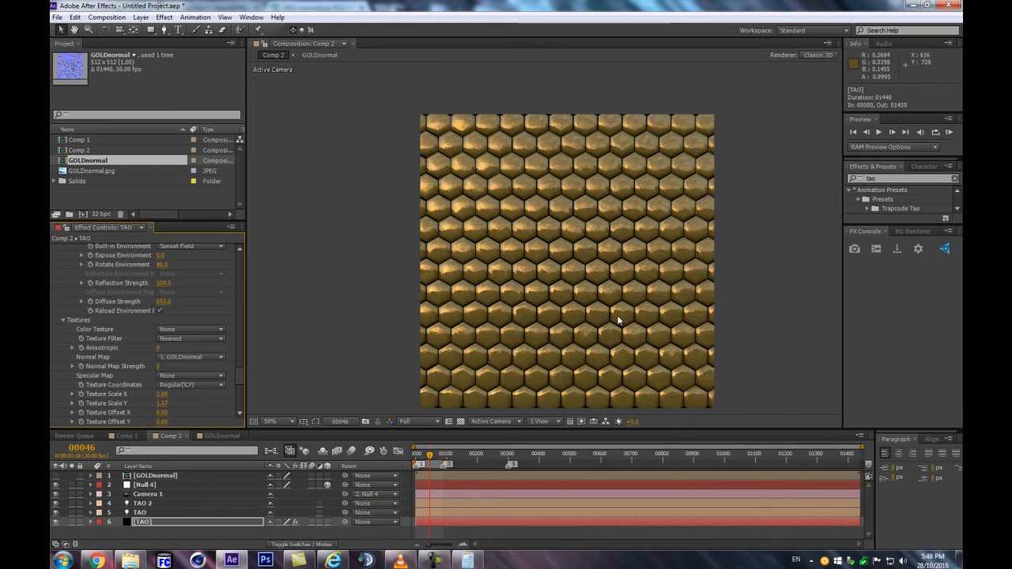
{"action": "key", "text": "space"}
{"action": "left_click_drag", "start_coordinate": [359, 330], "coordinate": [358, 306]}
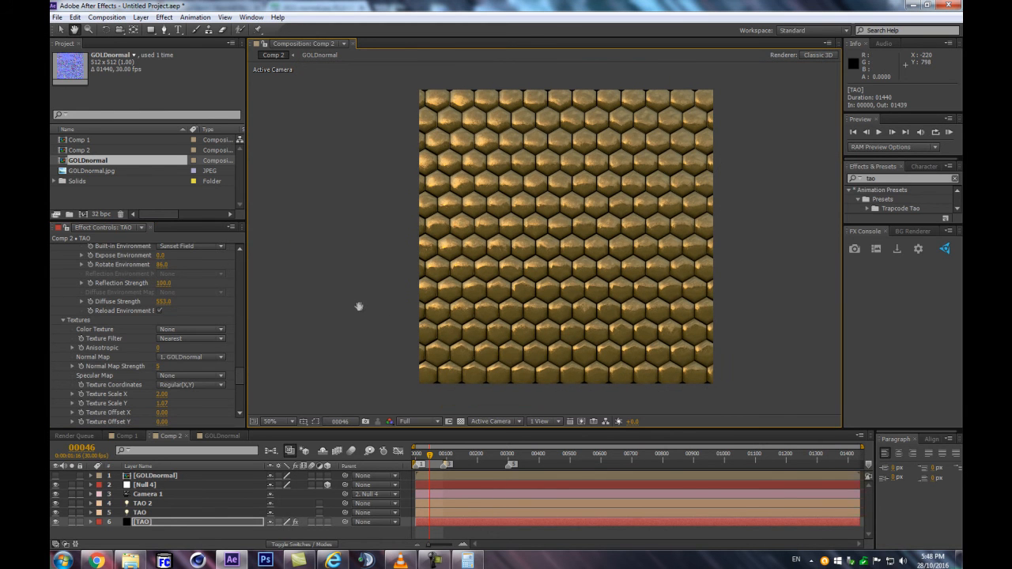
{"action": "left_click", "coordinate": [188, 487]}
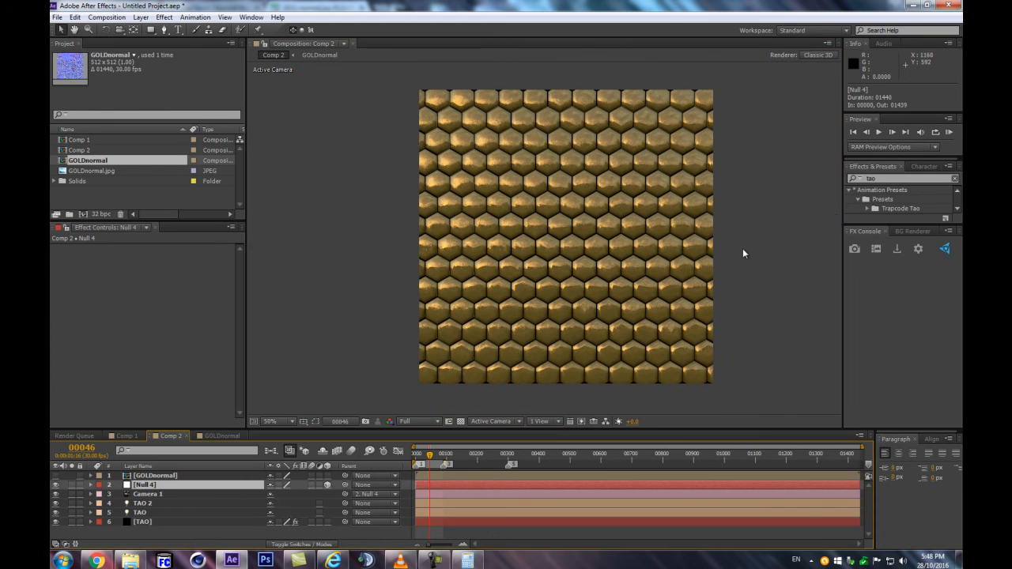
{"action": "scroll", "coordinate": [686, 271], "scroll_direction": "up", "scroll_amount": 2}
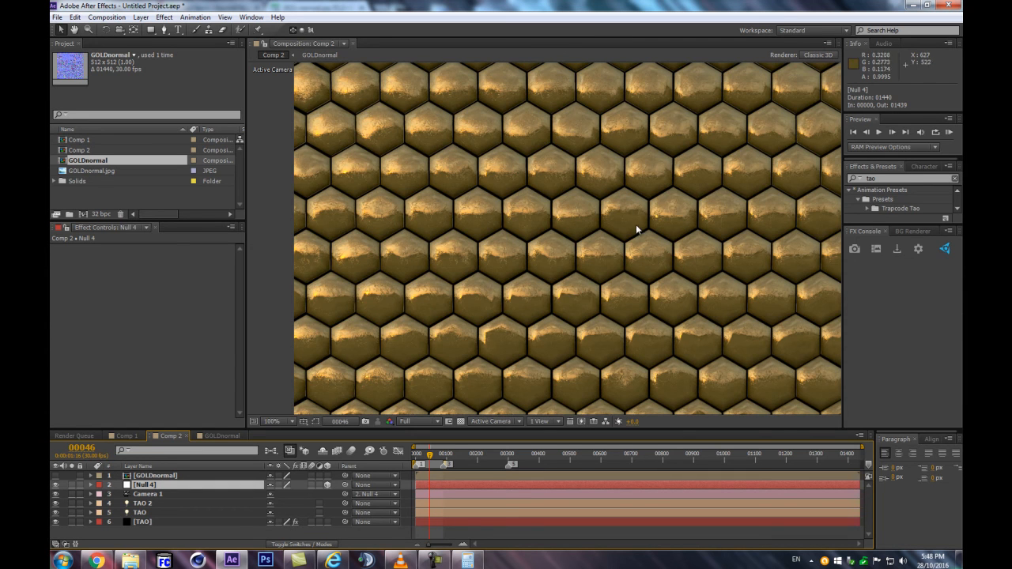
{"action": "scroll", "coordinate": [634, 229], "scroll_direction": "down", "scroll_amount": 2}
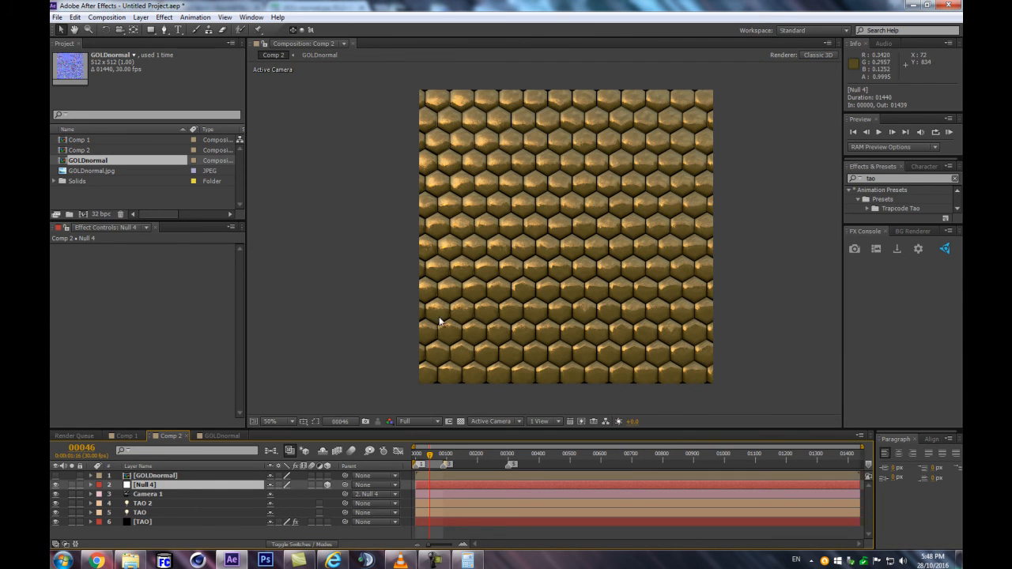
Reveal the TAO light's options in an enlarged timeline and add a Color keyframe at frame 0
{"action": "left_click", "coordinate": [144, 504]}
{"action": "left_click", "coordinate": [144, 513]}
{"action": "key", "text": "t"}
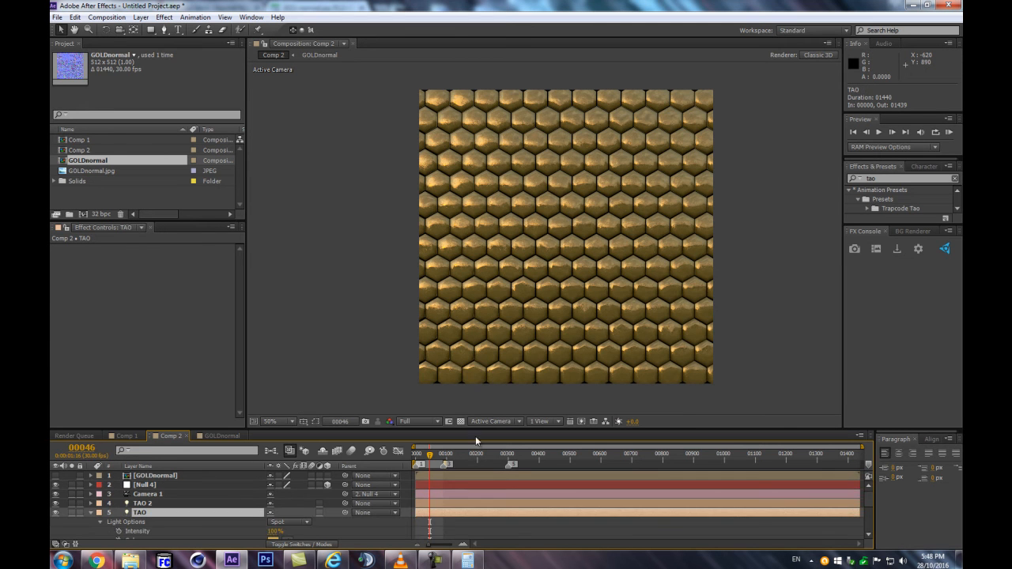
{"action": "left_click_drag", "start_coordinate": [486, 428], "coordinate": [498, 298]}
{"action": "left_click", "coordinate": [411, 325]}
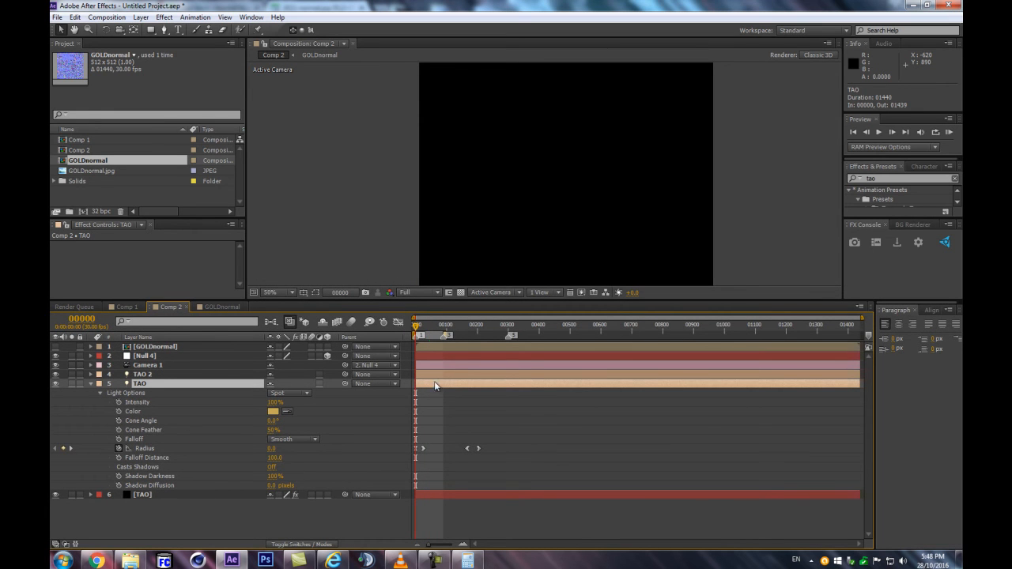
{"action": "key", "text": "equal"}
{"action": "key", "text": "equal"}
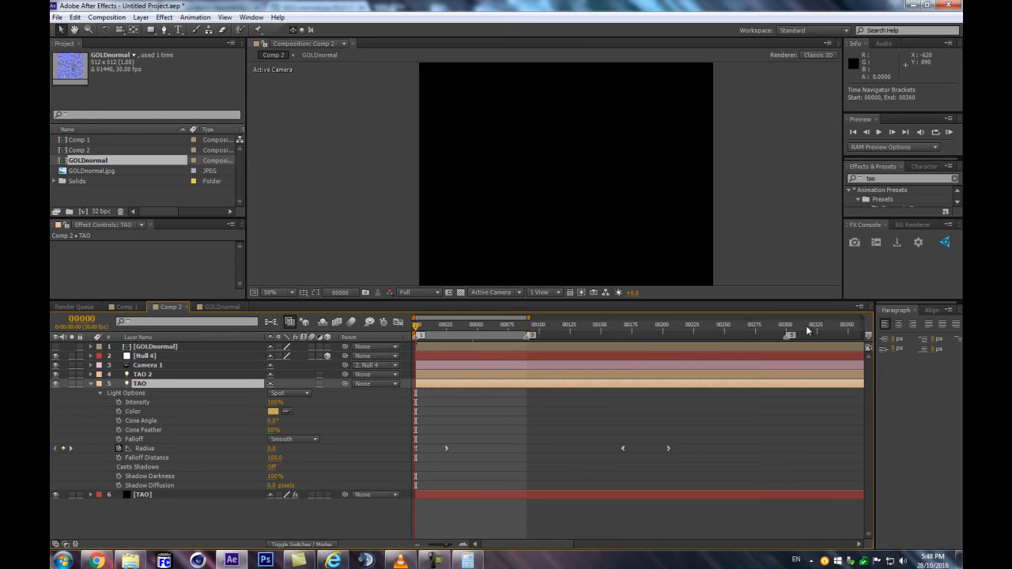
{"action": "left_click", "coordinate": [119, 412]}
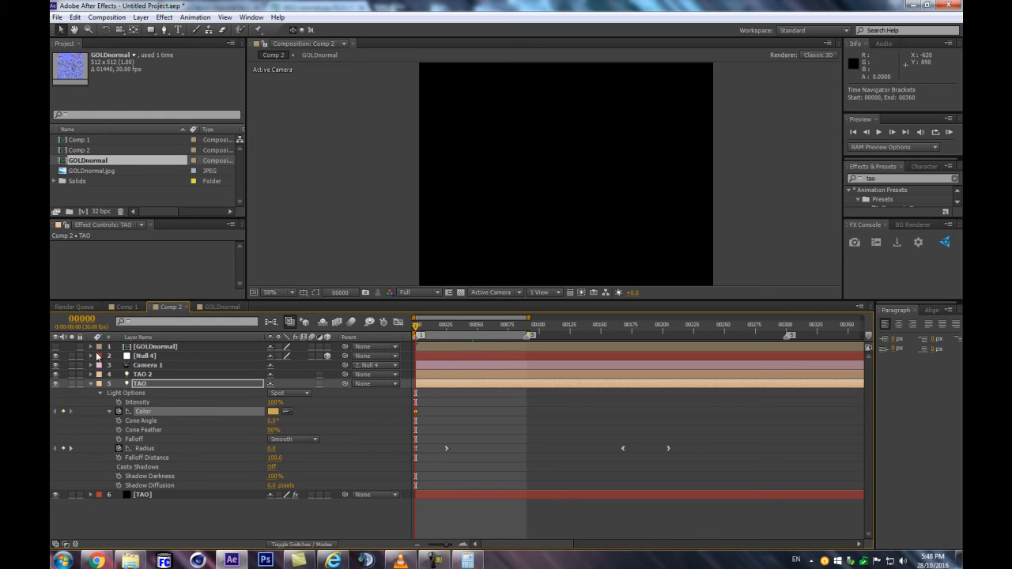
Keyframe the TAO light's Color as C5A059 at frame 10 and C8A560 at frame 20
{"action": "left_click", "coordinate": [83, 319]}
{"action": "type", "text": "10"}
{"action": "key", "text": "Return"}
{"action": "left_click", "coordinate": [274, 412]}
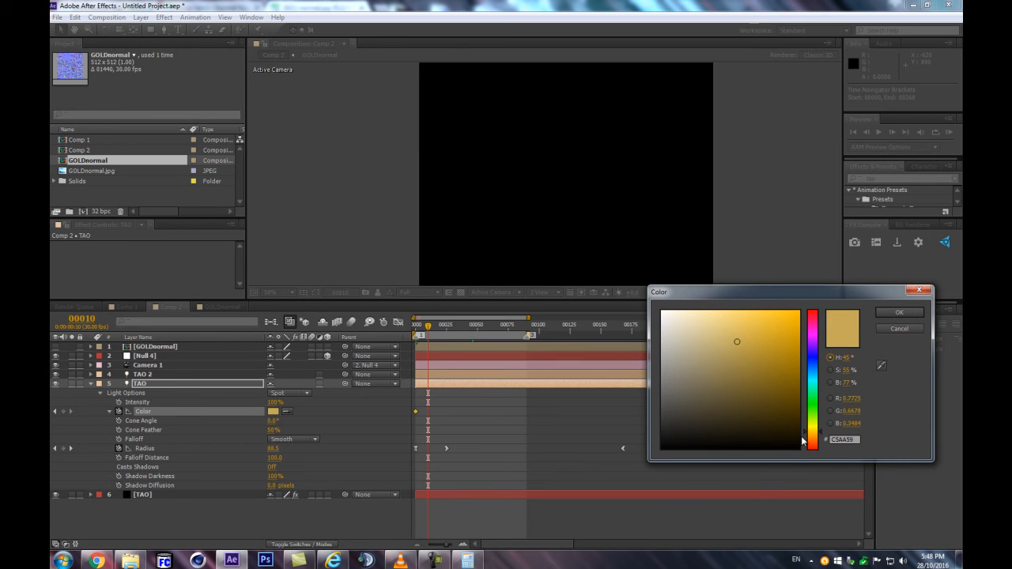
{"action": "left_click", "coordinate": [895, 313]}
{"action": "left_click", "coordinate": [439, 326]}
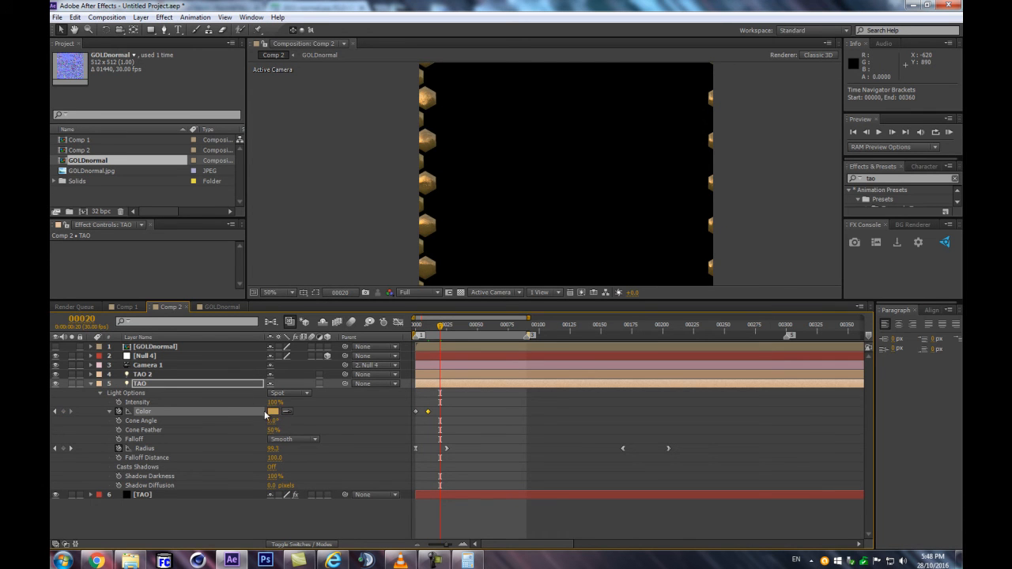
{"action": "left_click", "coordinate": [273, 411]}
{"action": "left_click", "coordinate": [733, 341]}
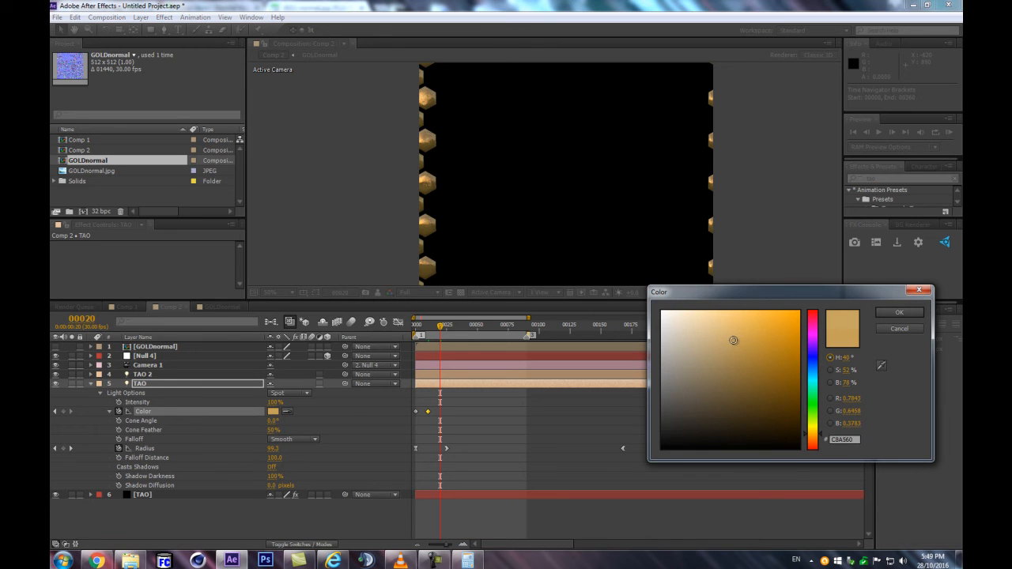
{"action": "left_click", "coordinate": [898, 313]}
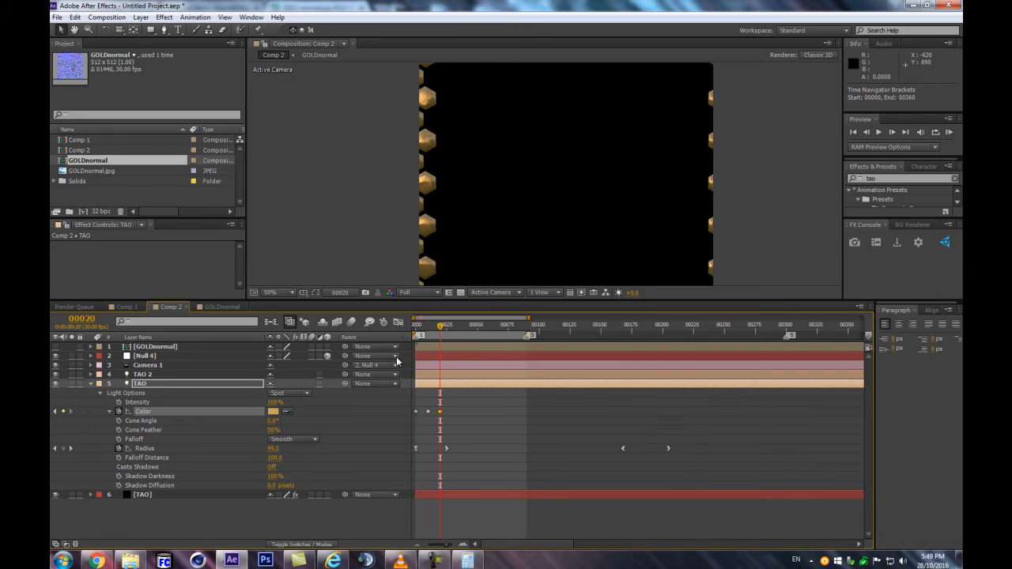
Add Color keyframes for the TAO light with shifted golden hues at frames 30 and 40, using C19F57 at frame 40
{"action": "key", "text": "shift+Page_Down"}
{"action": "left_click", "coordinate": [275, 412]}
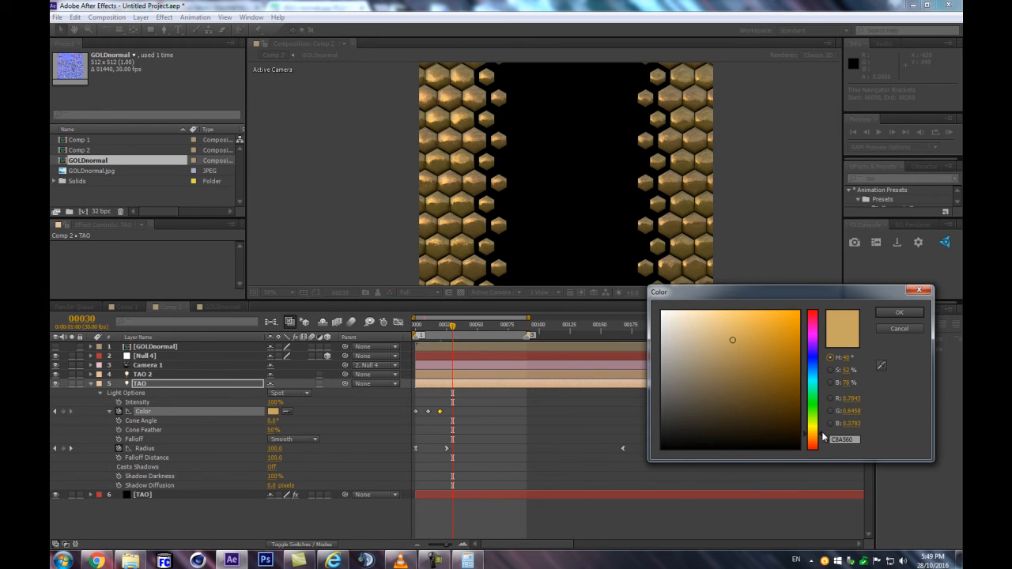
{"action": "left_click", "coordinate": [819, 433]}
{"action": "left_click", "coordinate": [897, 313]}
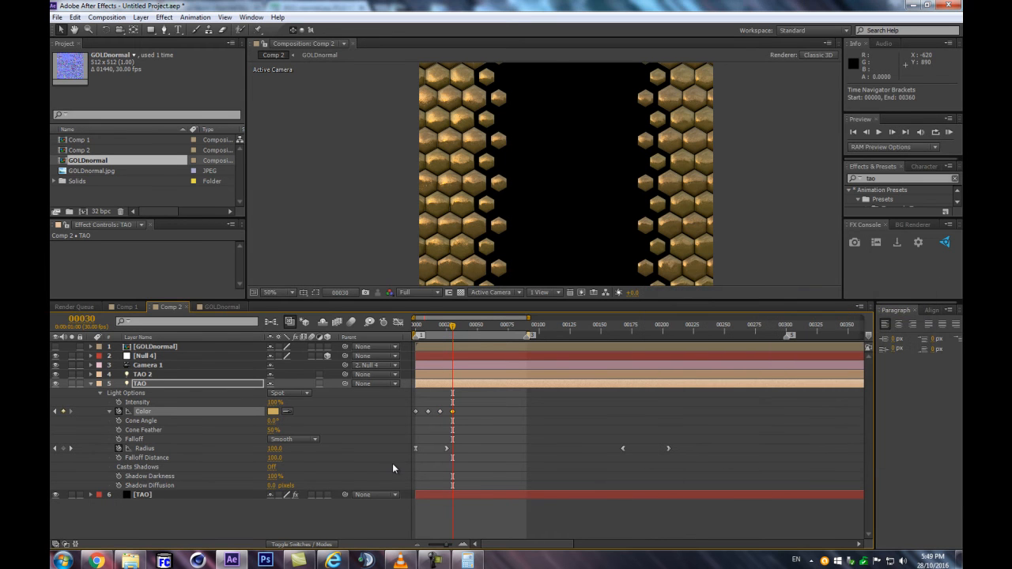
{"action": "key", "text": "shift+Page_Down"}
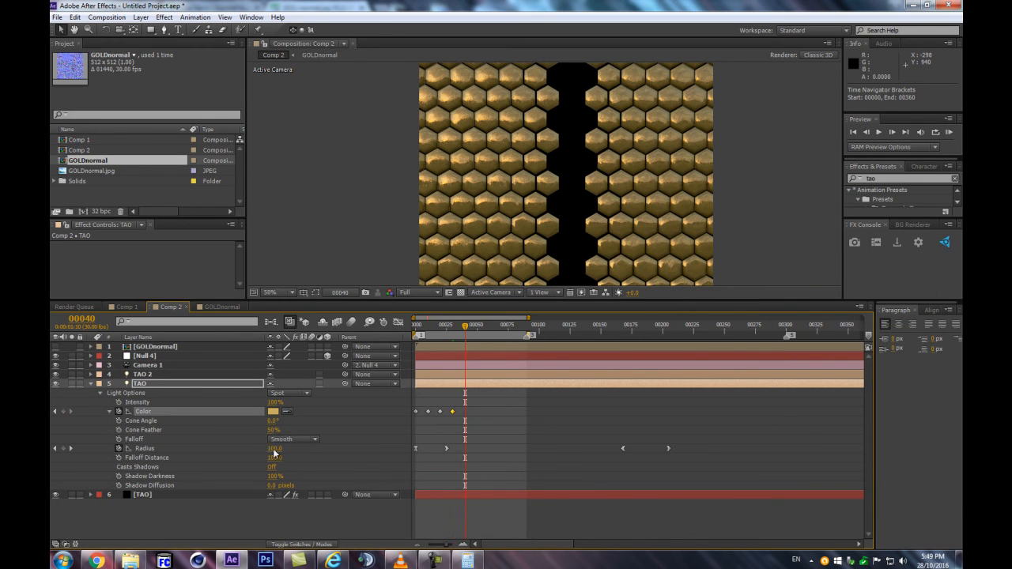
{"action": "left_click", "coordinate": [273, 412]}
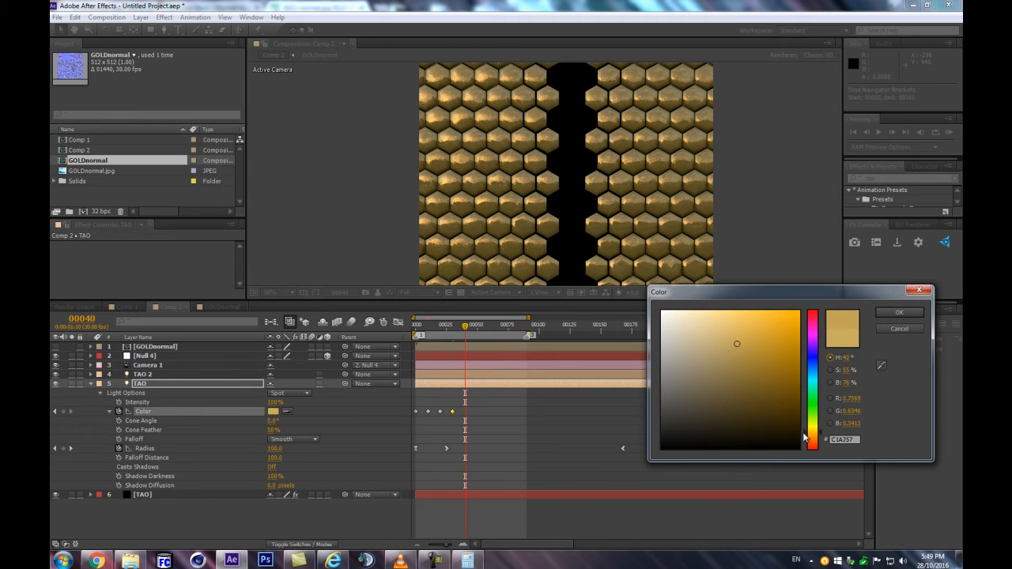
{"action": "key", "text": "Return"}
Add a Color keyframe at frame 50 with a slightly more saturated gold for the TAO light
{"action": "key", "text": "shift+Page_Down"}
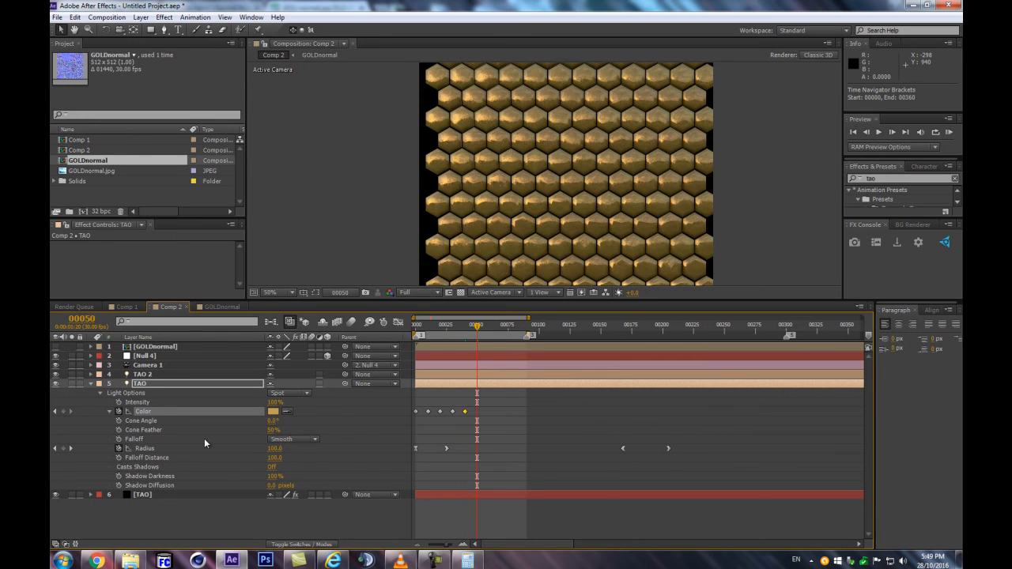
{"action": "left_click", "coordinate": [274, 412]}
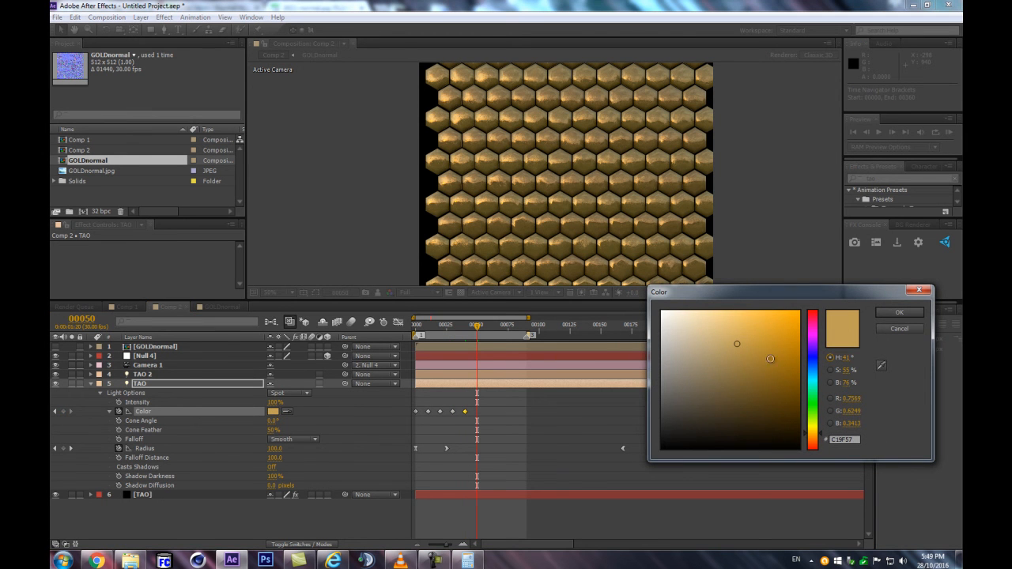
{"action": "left_click", "coordinate": [741, 341]}
{"action": "left_click", "coordinate": [897, 313]}
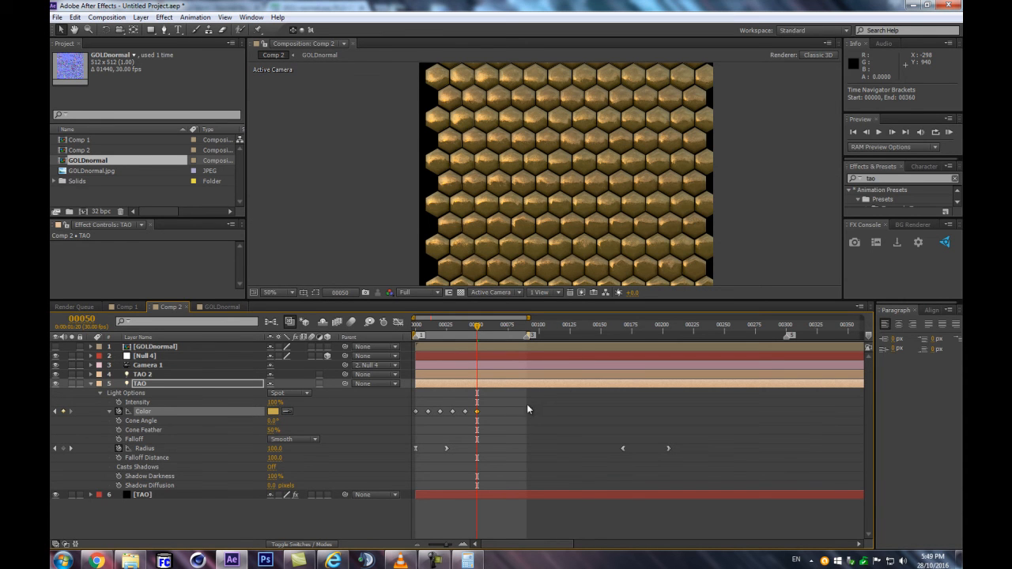
Add the expression loopOut(type = "cycle", numKeyframes = 0) to the TAO light's Color property
{"action": "left_click", "coordinate": [119, 411], "text": "alt"}
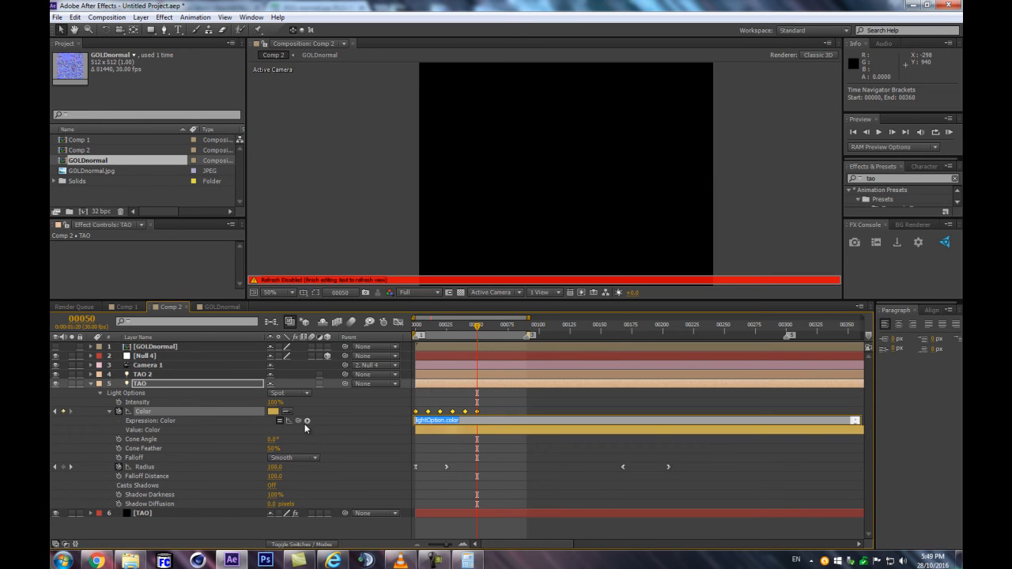
{"action": "left_click", "coordinate": [307, 421]}
{"action": "mouse_move", "coordinate": [342, 377]}
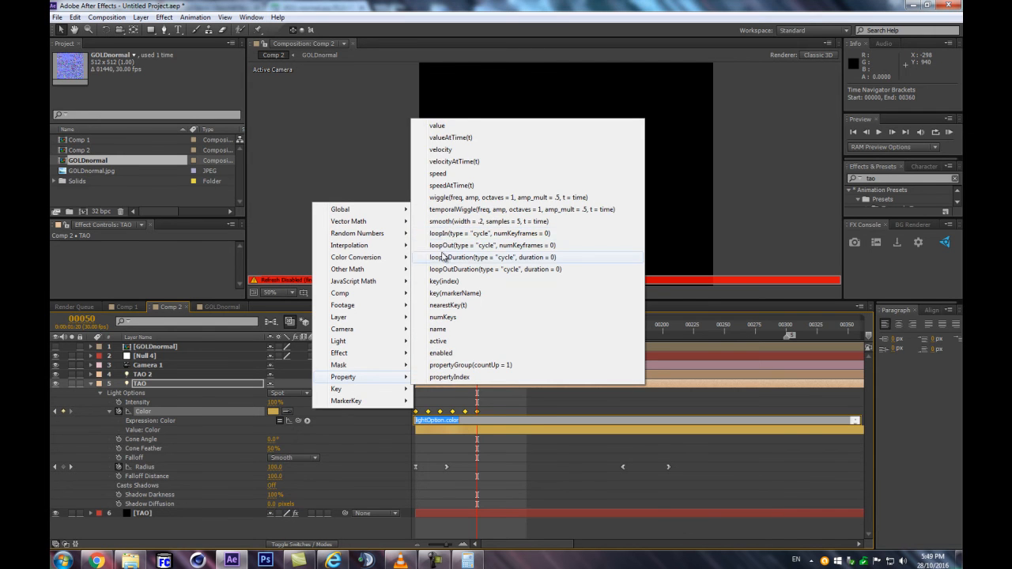
{"action": "left_click", "coordinate": [454, 245]}
{"action": "left_click", "coordinate": [378, 405]}
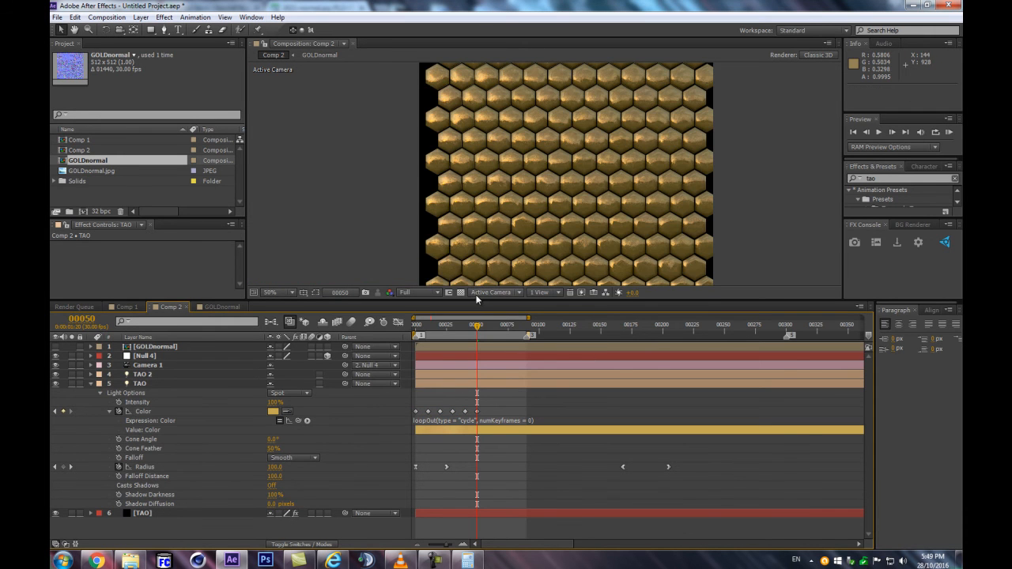
Convert all of the TAO light's Color keyframes to hold keyframes
{"action": "mouse_move", "coordinate": [477, 325]}
{"action": "left_mouse_down"}
{"action": "mouse_move", "coordinate": [457, 328]}
{"action": "mouse_move", "coordinate": [471, 326]}
{"action": "left_mouse_up"}
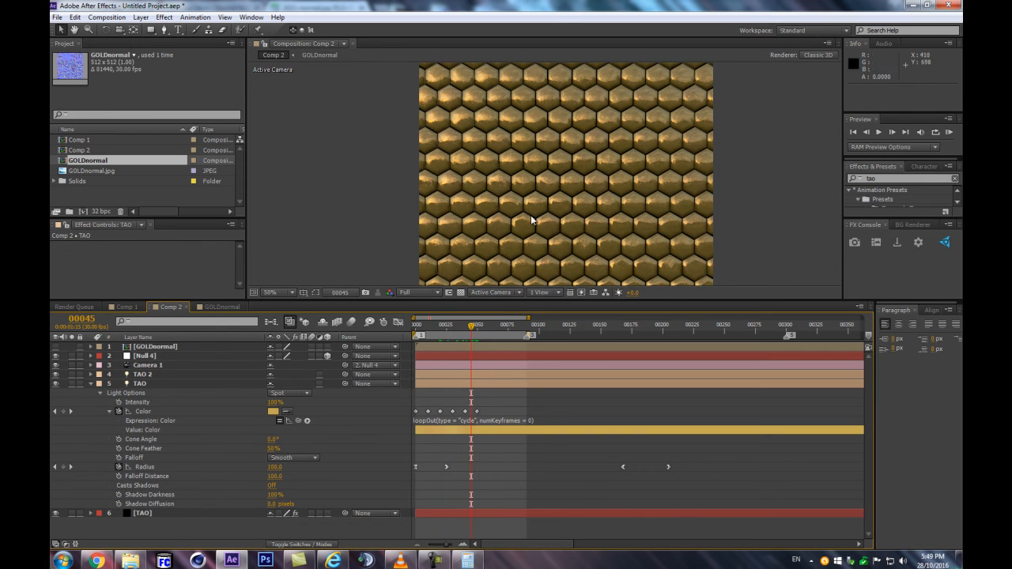
{"action": "scroll", "coordinate": [577, 232], "scroll_direction": "up", "scroll_amount": 2}
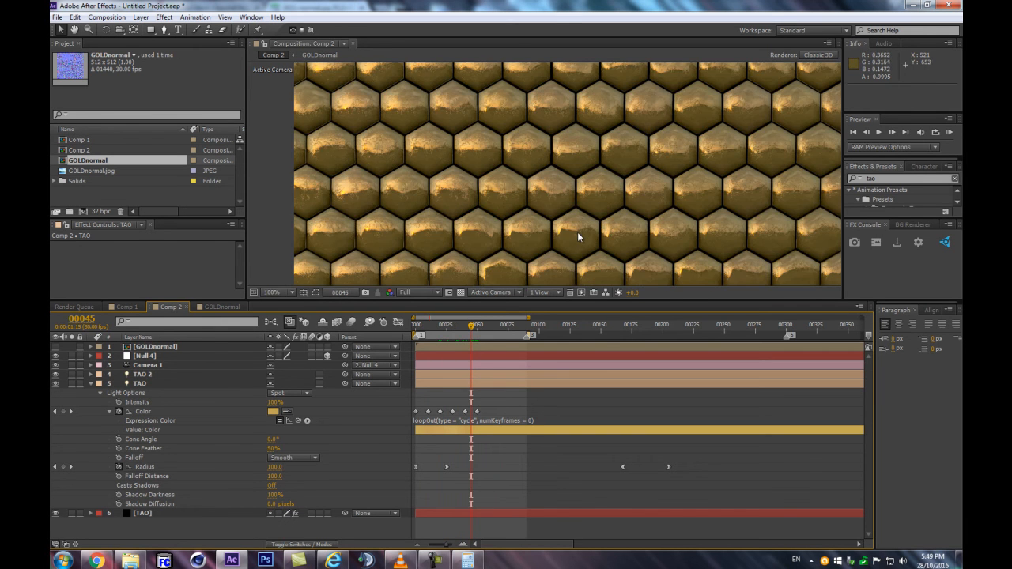
{"action": "left_click_drag", "start_coordinate": [497, 405], "coordinate": [411, 415]}
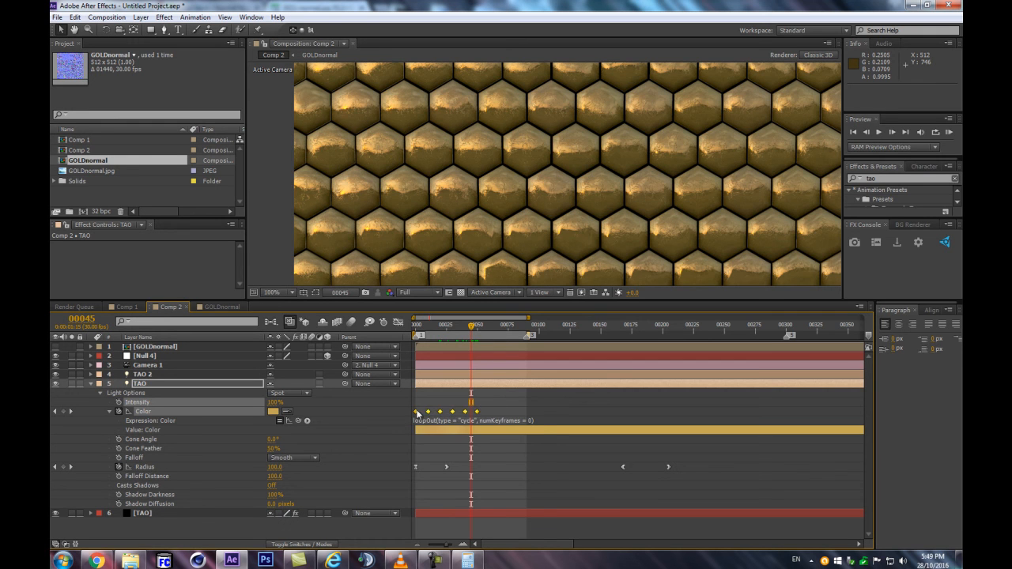
{"action": "right_click", "coordinate": [418, 412]}
{"action": "left_click", "coordinate": [452, 486]}
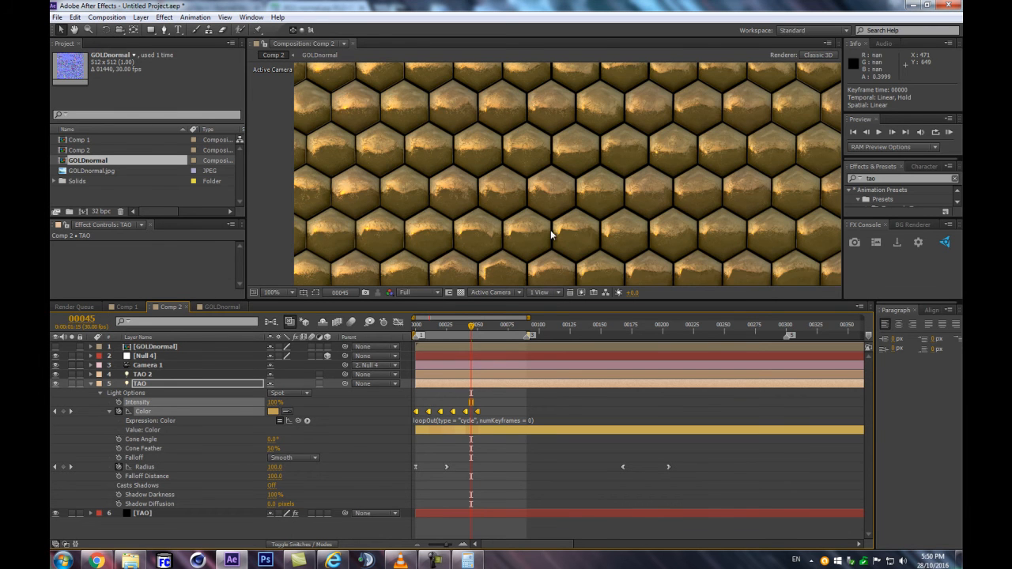
Enlarge the composition view and examine the golden tiles' color variation up close and across nearby frames
{"action": "scroll", "coordinate": [521, 239], "scroll_direction": "up", "scroll_amount": 1}
{"action": "scroll", "coordinate": [612, 157], "scroll_direction": "down", "scroll_amount": 1}
{"action": "scroll", "coordinate": [509, 145], "scroll_direction": "down", "scroll_amount": 3}
{"action": "scroll", "coordinate": [504, 195], "scroll_direction": "up", "scroll_amount": 2}
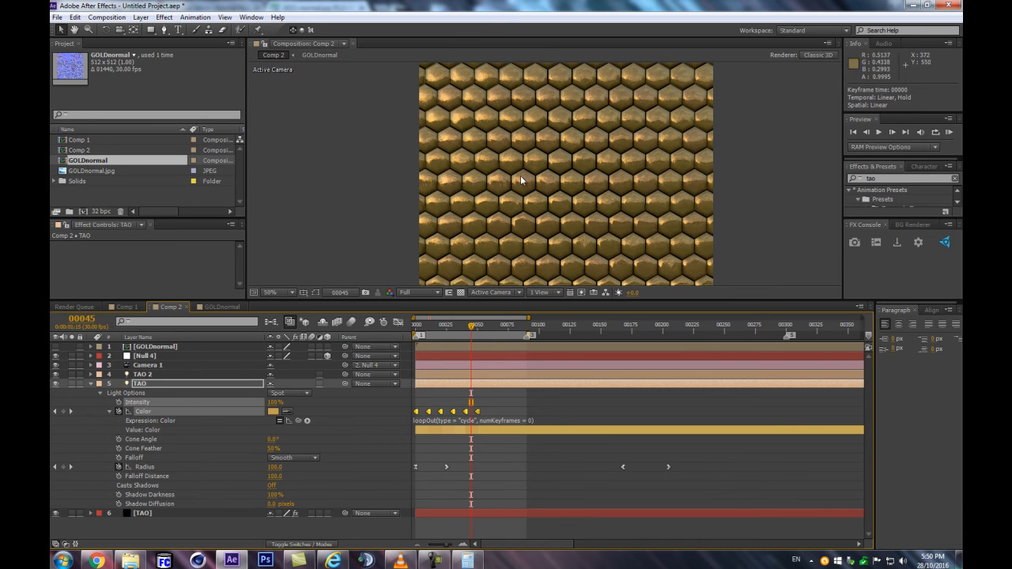
{"action": "left_click_drag", "start_coordinate": [389, 242], "coordinate": [388, 273]}
{"action": "left_click_drag", "start_coordinate": [555, 300], "coordinate": [578, 385]}
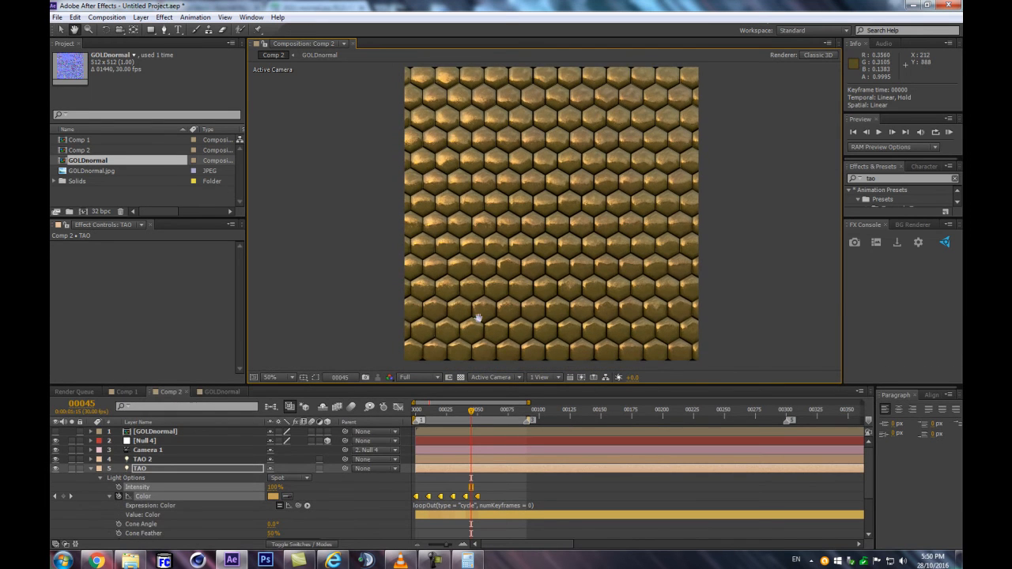
{"action": "scroll", "coordinate": [568, 271], "scroll_direction": "up", "scroll_amount": 2}
{"action": "scroll", "coordinate": [494, 266], "scroll_direction": "up", "scroll_amount": 1}
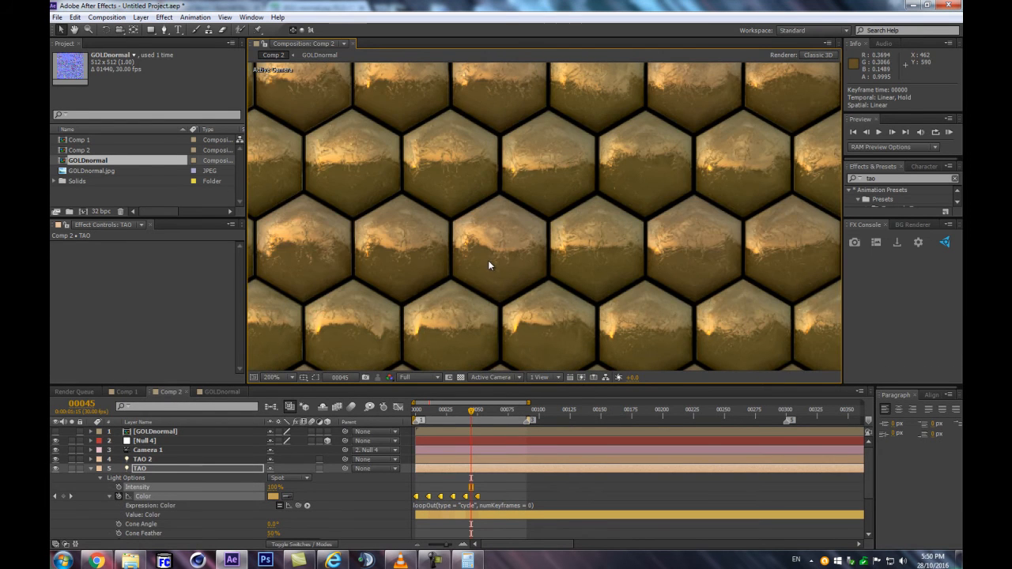
{"action": "scroll", "coordinate": [489, 266], "scroll_direction": "down", "scroll_amount": 3}
{"action": "left_click", "coordinate": [438, 411]}
{"action": "left_click_drag", "start_coordinate": [439, 413], "coordinate": [471, 406]}
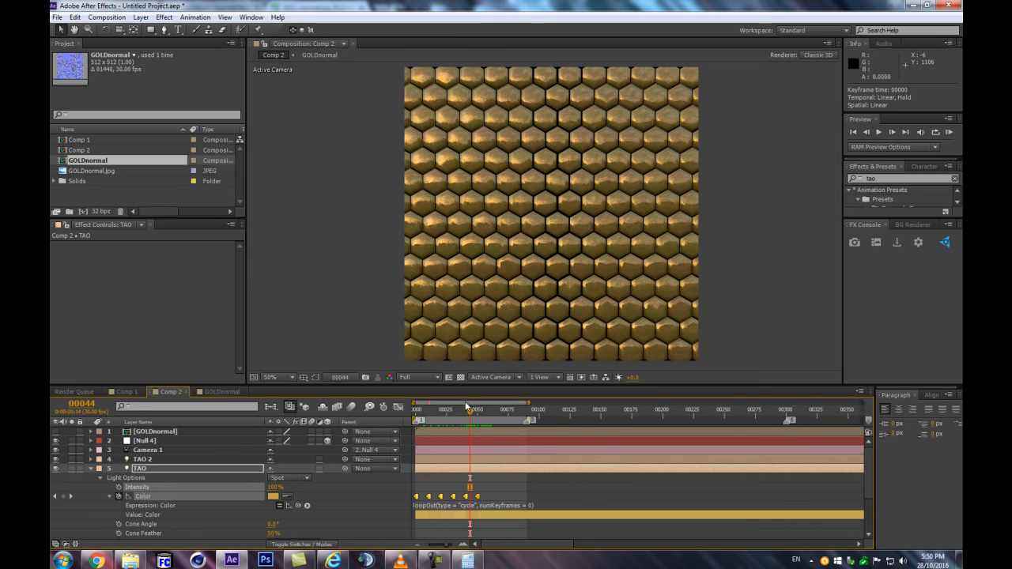
Copy the TAO light's Color keyframes and paste them after the existing ones, extending the sequence to frame 100
{"action": "left_click_drag", "start_coordinate": [470, 410], "coordinate": [489, 410]}
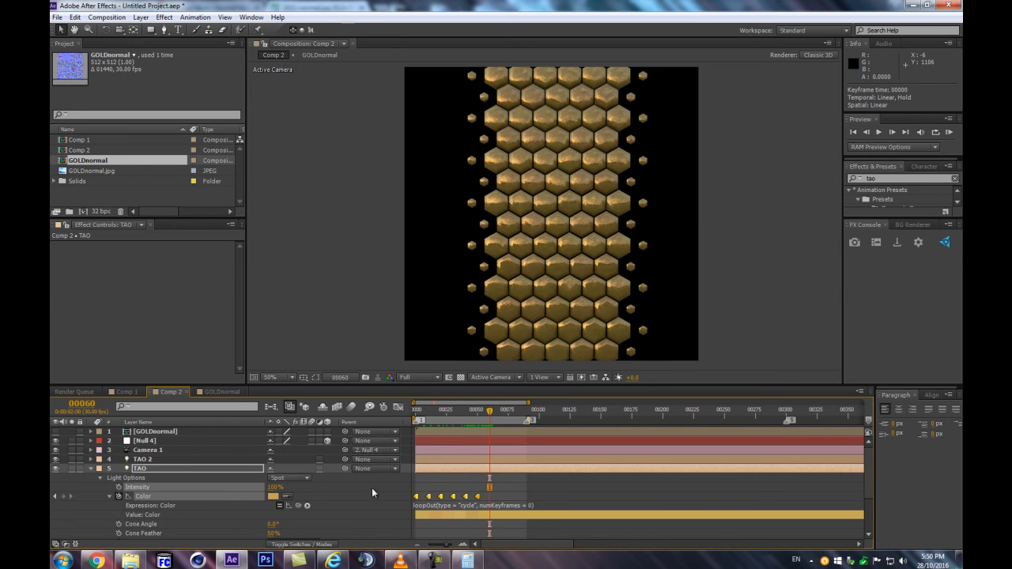
{"action": "left_click", "coordinate": [372, 490]}
{"action": "left_click_drag", "start_coordinate": [491, 489], "coordinate": [413, 500]}
{"action": "key", "text": "ctrl+c"}
{"action": "mouse_move", "coordinate": [488, 412]}
{"action": "left_mouse_down"}
{"action": "mouse_move", "coordinate": [477, 413]}
{"action": "mouse_move", "coordinate": [489, 411]}
{"action": "left_mouse_up"}
{"action": "key", "text": "ctrl+v"}
Change the TAO light's Color keyframes at frames 60 and 70 to slightly different gold shades
{"action": "left_click", "coordinate": [273, 496]}
{"action": "left_click", "coordinate": [727, 352]}
{"action": "key", "text": "Return"}
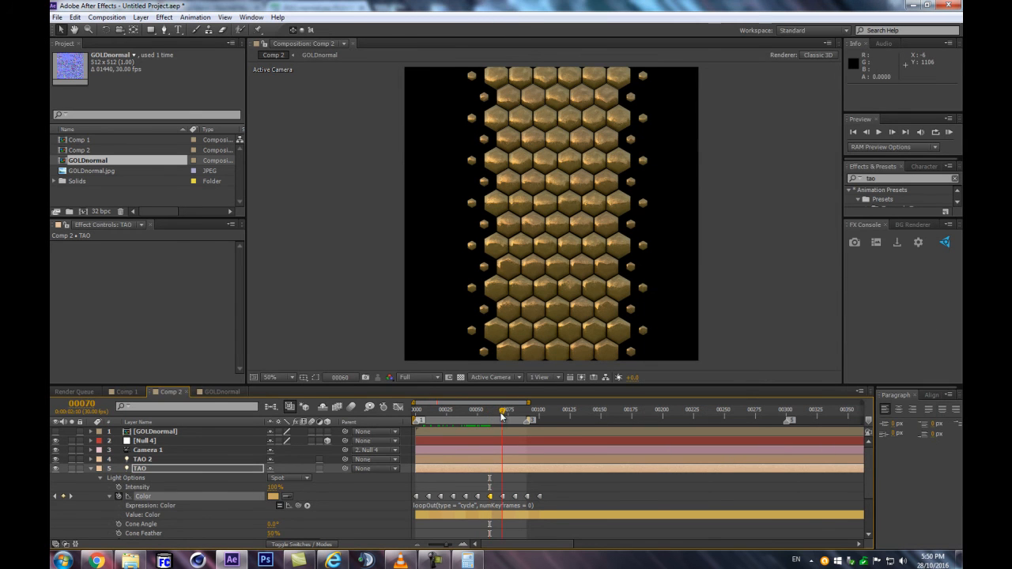
{"action": "left_click", "coordinate": [502, 412]}
{"action": "left_click", "coordinate": [273, 496]}
{"action": "left_click", "coordinate": [738, 345]}
{"action": "key", "text": "Return"}
Set the TAO light's Color keyframe at frame 80 to the gold shade C39F5A
{"action": "left_click", "coordinate": [515, 410]}
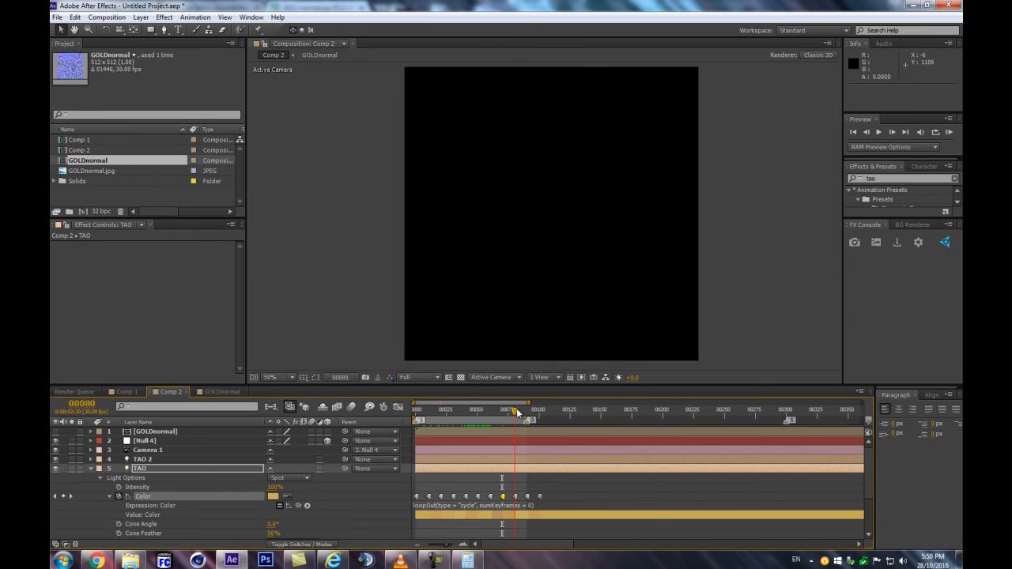
{"action": "left_click", "coordinate": [273, 496]}
{"action": "left_click", "coordinate": [732, 343]}
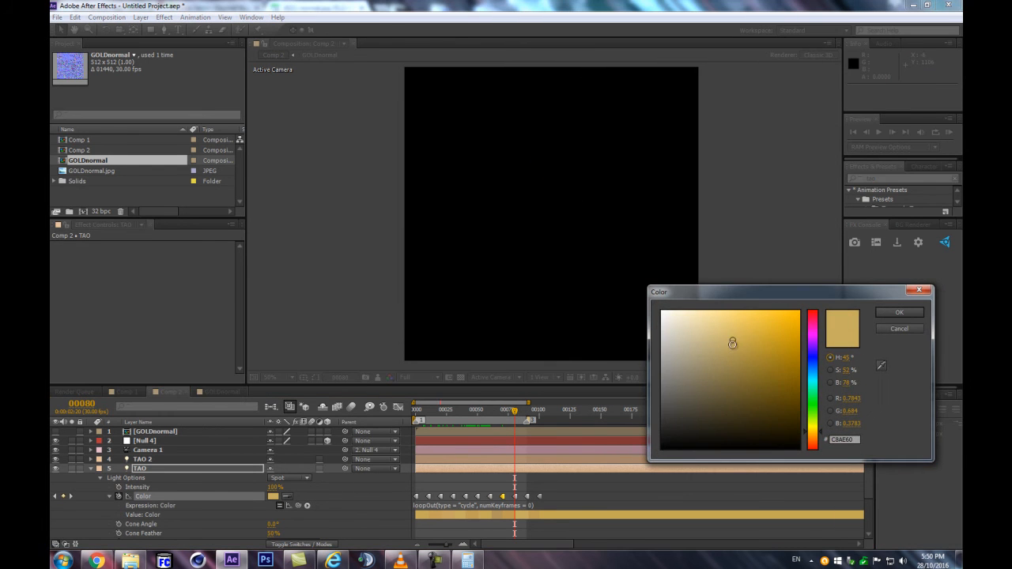
{"action": "left_click", "coordinate": [818, 435]}
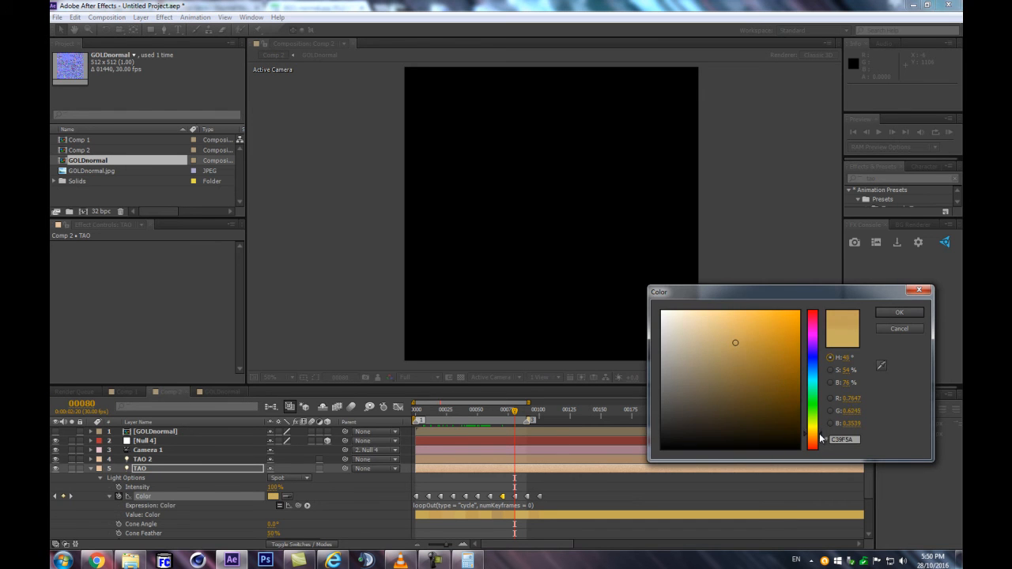
{"action": "key", "text": "Return"}
Compress all the TAO light's Color keyframes proportionally so that the last one falls at frame 50
{"action": "left_click_drag", "start_coordinate": [515, 411], "coordinate": [528, 411]}
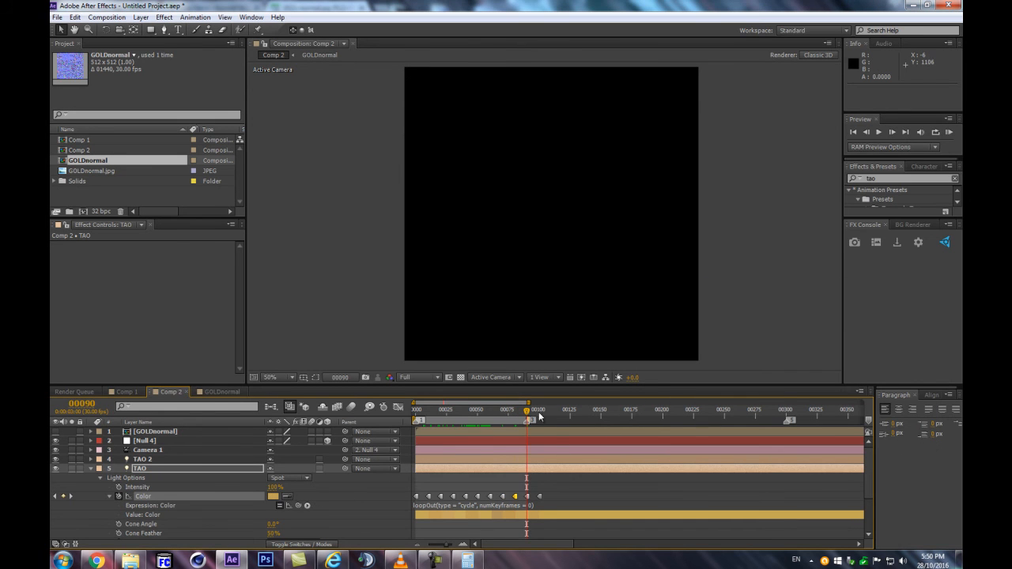
{"action": "left_click", "coordinate": [540, 411]}
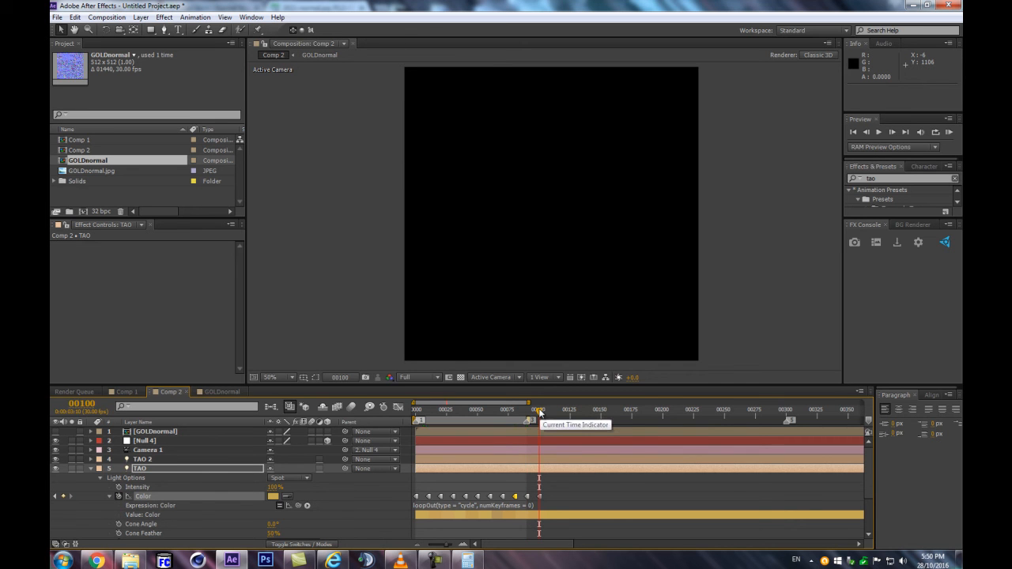
{"action": "left_click_drag", "start_coordinate": [540, 411], "coordinate": [477, 412]}
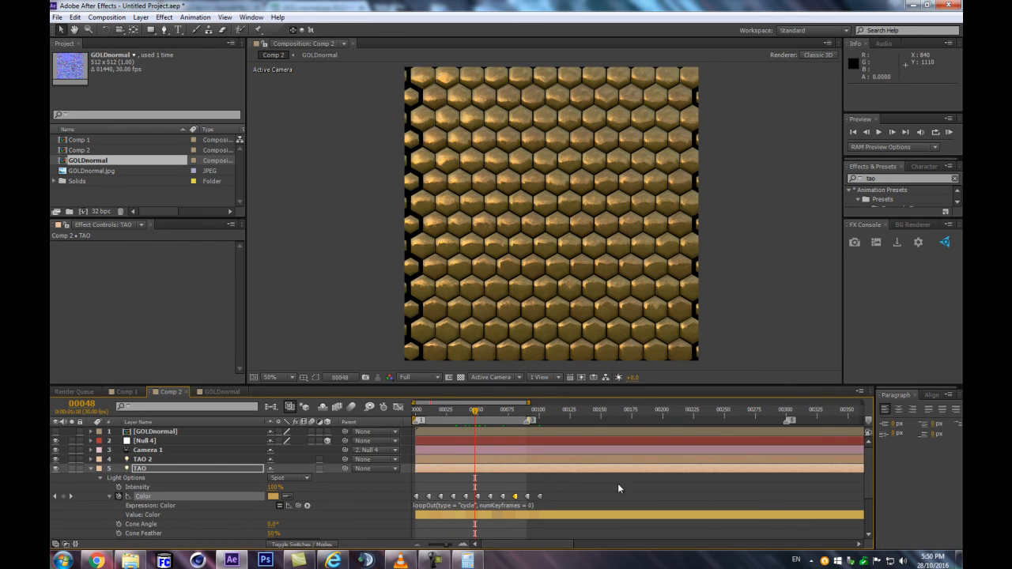
{"action": "left_click_drag", "start_coordinate": [566, 491], "coordinate": [406, 504]}
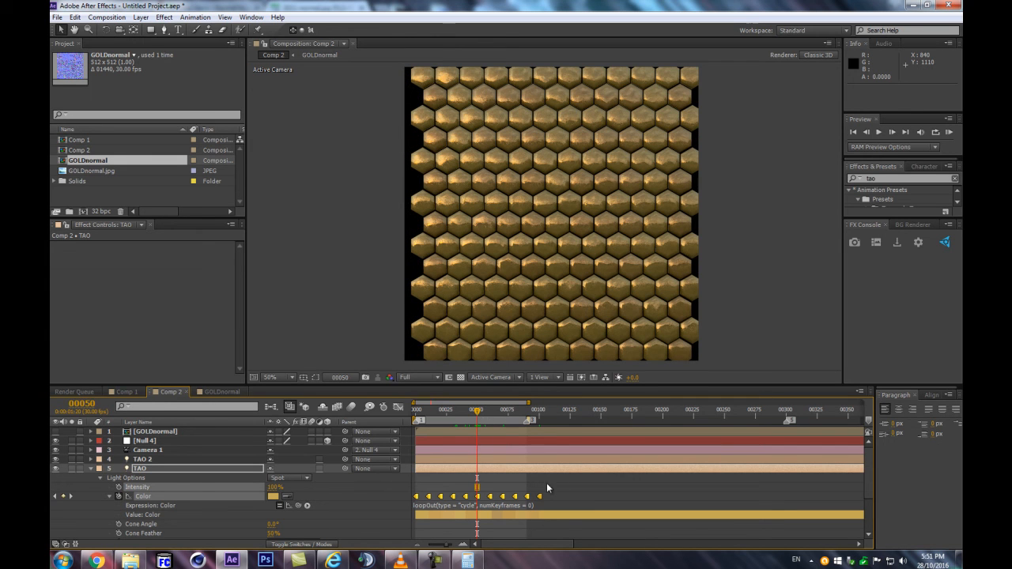
{"action": "left_click_drag", "start_coordinate": [540, 497], "coordinate": [480, 507]}
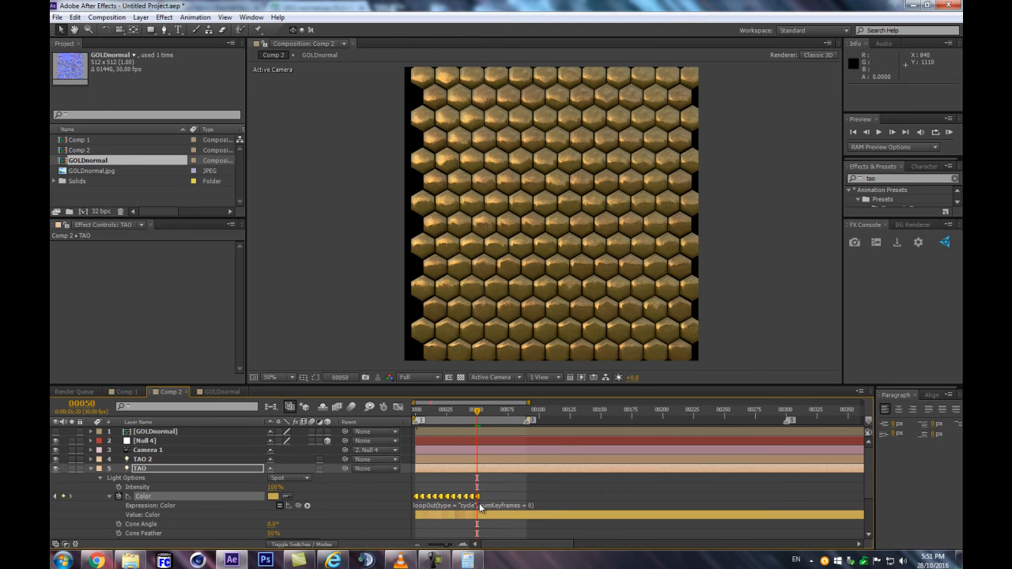
Set the TAO light's Color keyframe at frame 20 to magenta D41FC9
{"action": "scroll", "coordinate": [543, 270], "scroll_direction": "up", "scroll_amount": 2}
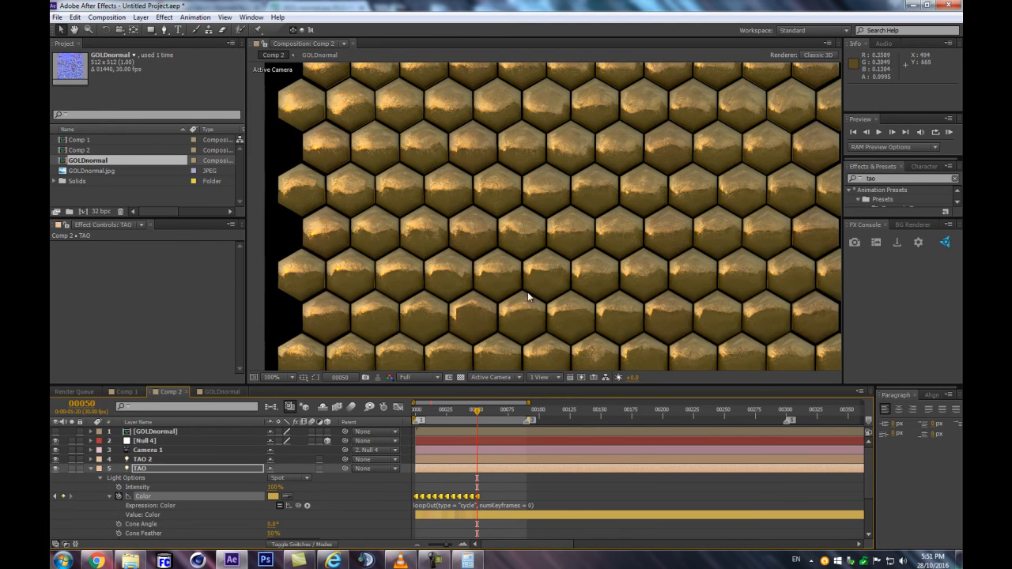
{"action": "mouse_move", "coordinate": [476, 415]}
{"action": "left_mouse_down"}
{"action": "mouse_move", "coordinate": [490, 414]}
{"action": "mouse_move", "coordinate": [460, 419]}
{"action": "left_mouse_up"}
{"action": "left_click", "coordinate": [445, 497]}
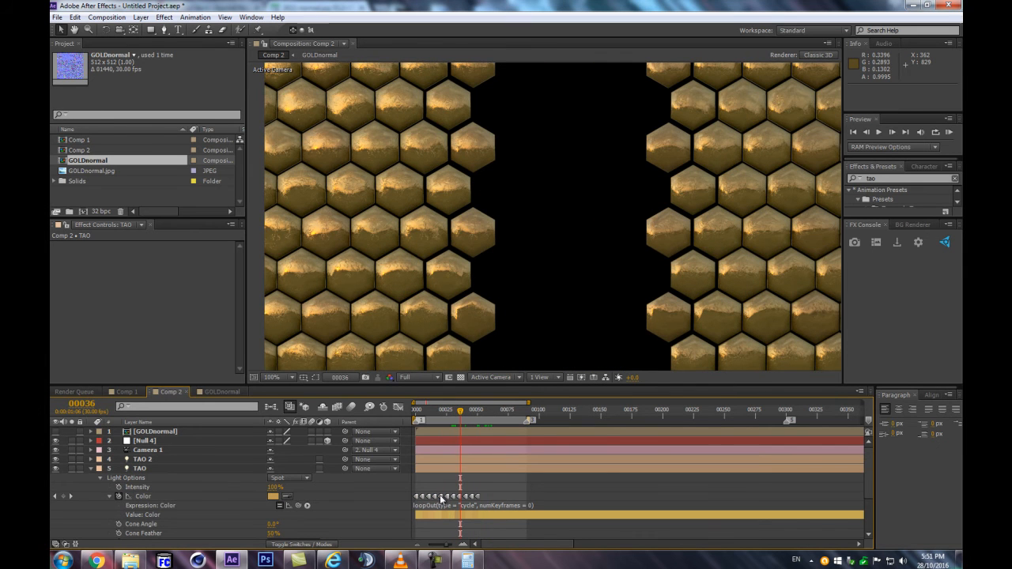
{"action": "double_click", "coordinate": [441, 497]}
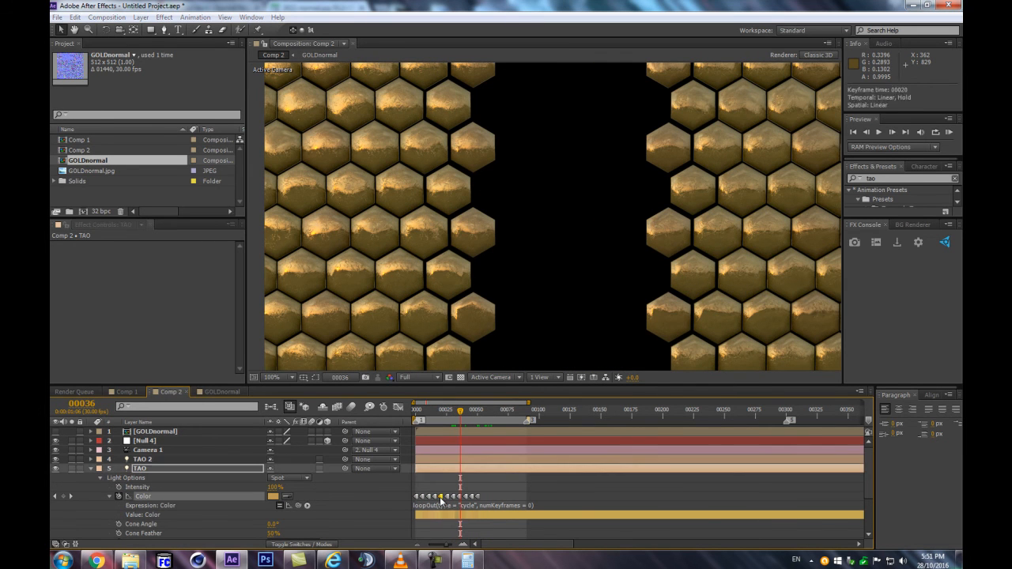
{"action": "left_click", "coordinate": [813, 332]}
{"action": "left_click", "coordinate": [778, 333]}
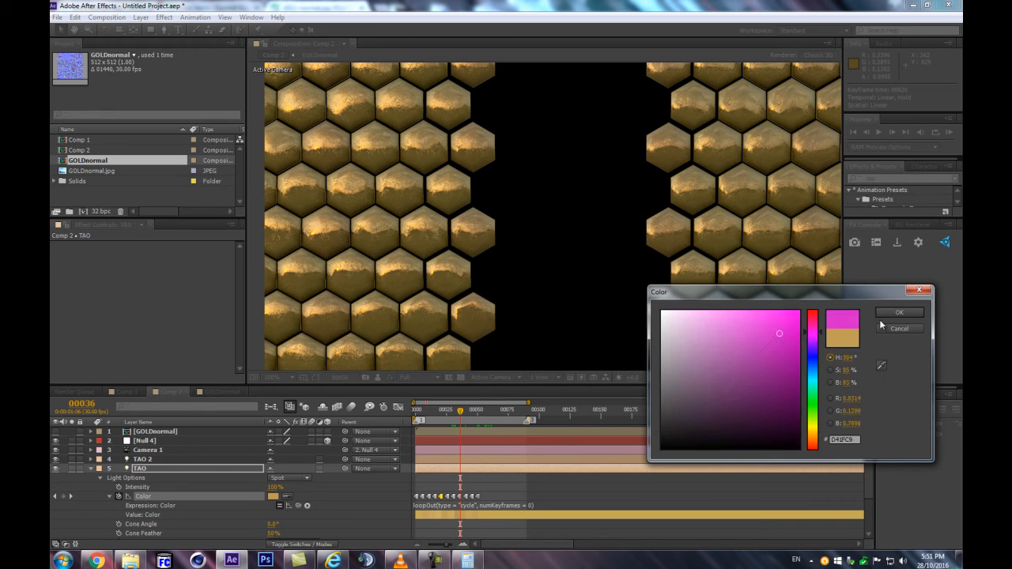
{"action": "key", "text": "Return"}
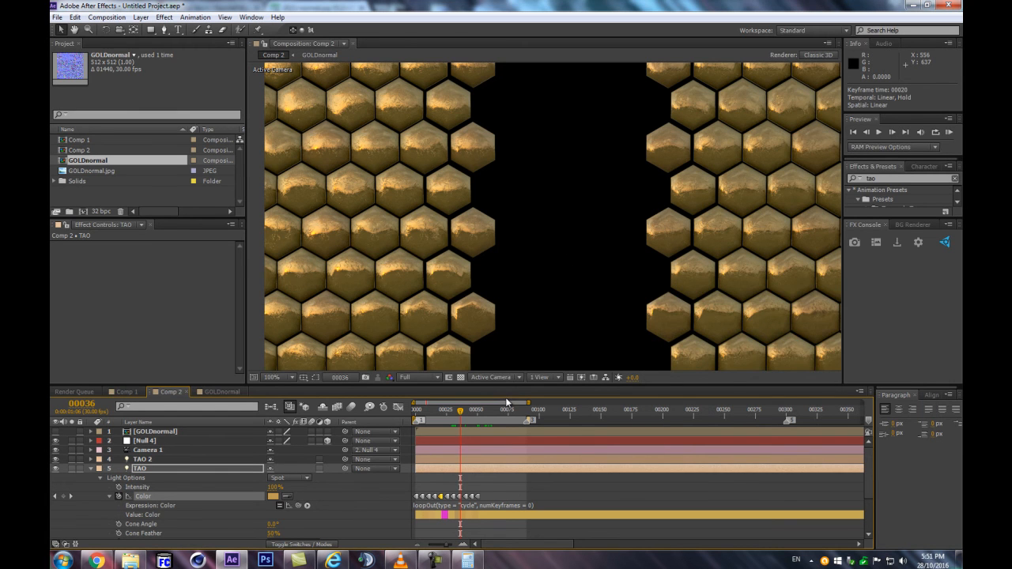
{"action": "key", "text": "comma"}
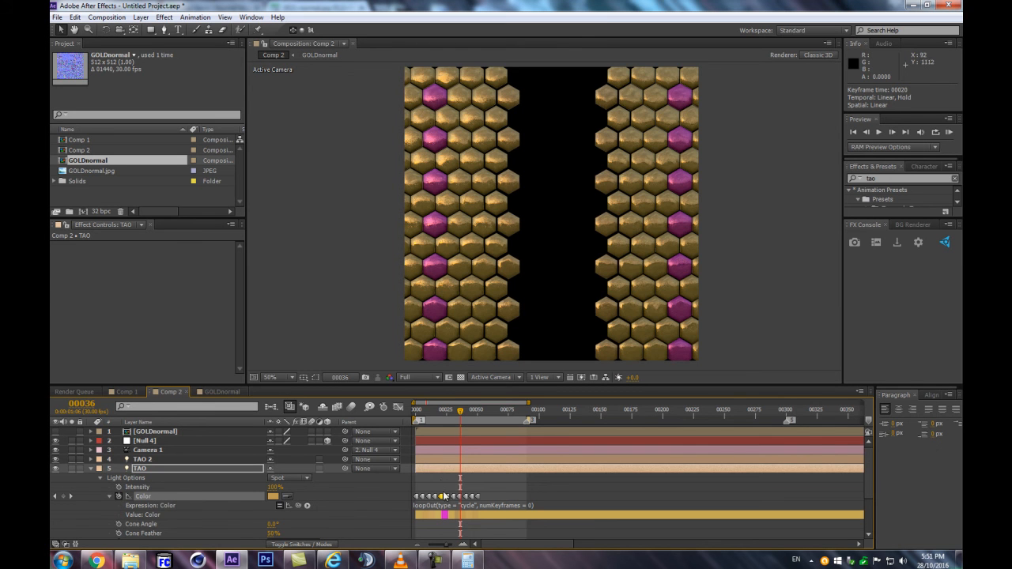
Convert all of the TAO light's Color keyframes to linear interpolation and check the tile colors up to frame 50
{"action": "left_click", "coordinate": [452, 414]}
{"action": "left_click_drag", "start_coordinate": [455, 419], "coordinate": [472, 416]}
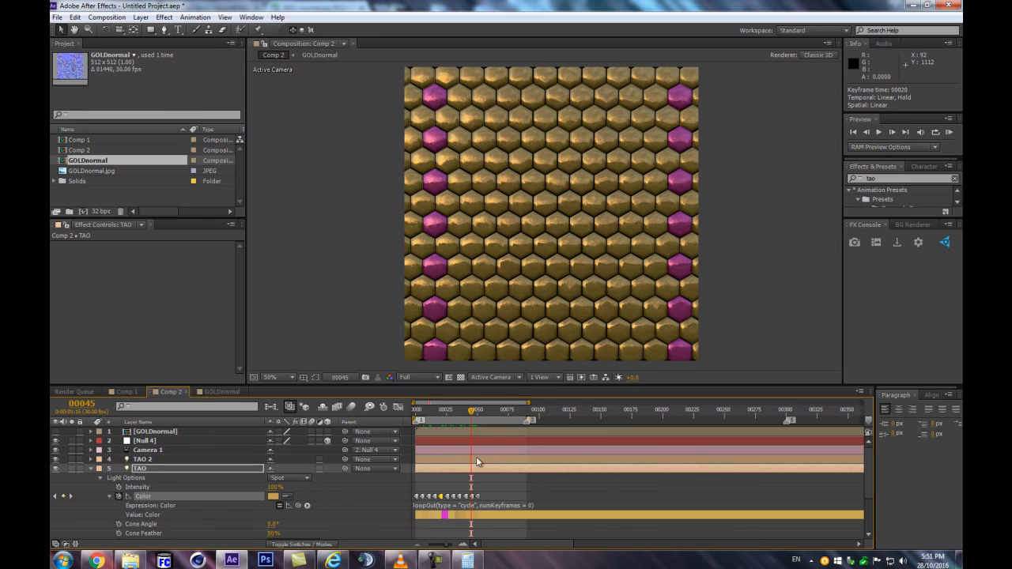
{"action": "left_click_drag", "start_coordinate": [489, 502], "coordinate": [401, 487]}
{"action": "left_click", "coordinate": [446, 496], "text": "ctrl+alt"}
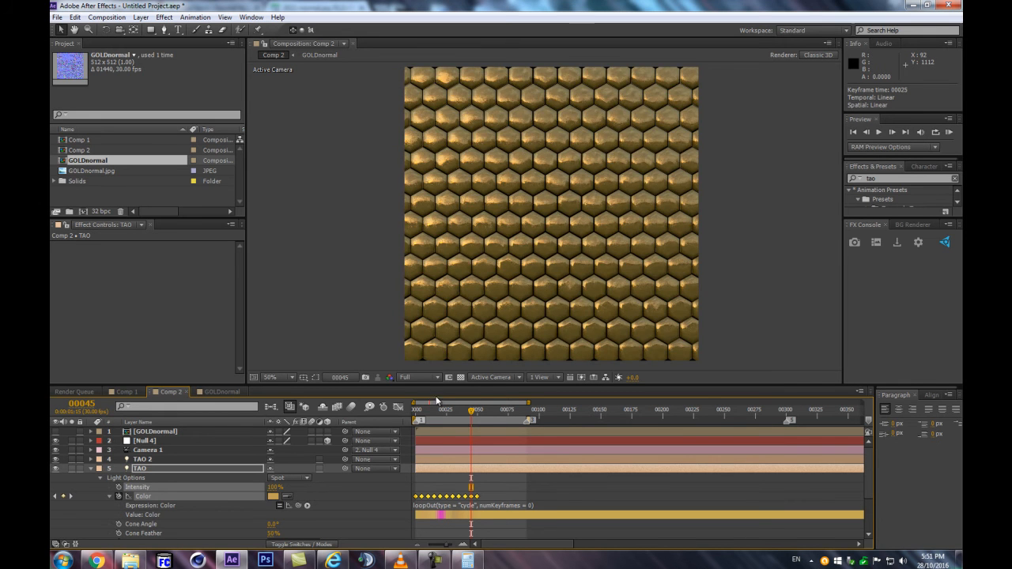
{"action": "left_click_drag", "start_coordinate": [434, 411], "coordinate": [477, 412]}
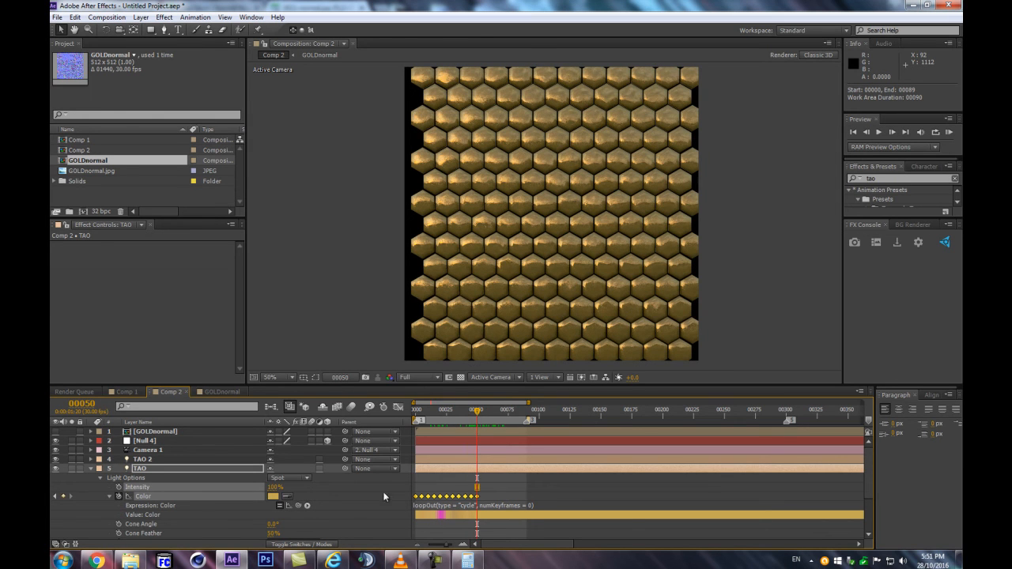
Stretch all of the TAO light's Color keyframes proportionally so the last one falls at frame 100, and preview the tiles around frame 40
{"action": "left_click_drag", "start_coordinate": [500, 488], "coordinate": [408, 504]}
{"action": "left_click", "coordinate": [541, 412]}
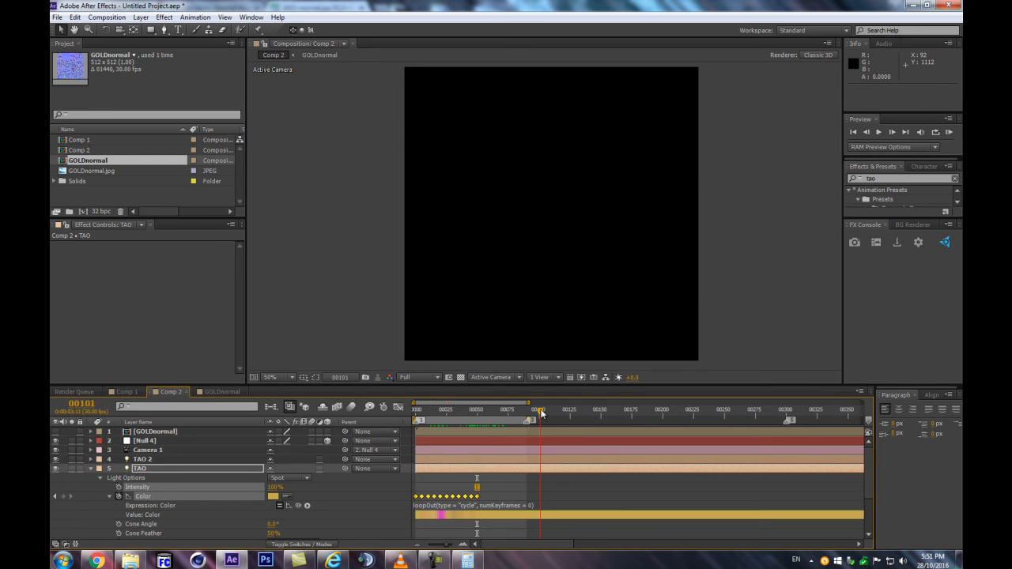
{"action": "left_click_drag", "start_coordinate": [541, 411], "coordinate": [539, 411]}
{"action": "left_click_drag", "start_coordinate": [477, 498], "coordinate": [539, 497]}
{"action": "left_click", "coordinate": [462, 411]}
{"action": "left_click_drag", "start_coordinate": [467, 412], "coordinate": [469, 412]}
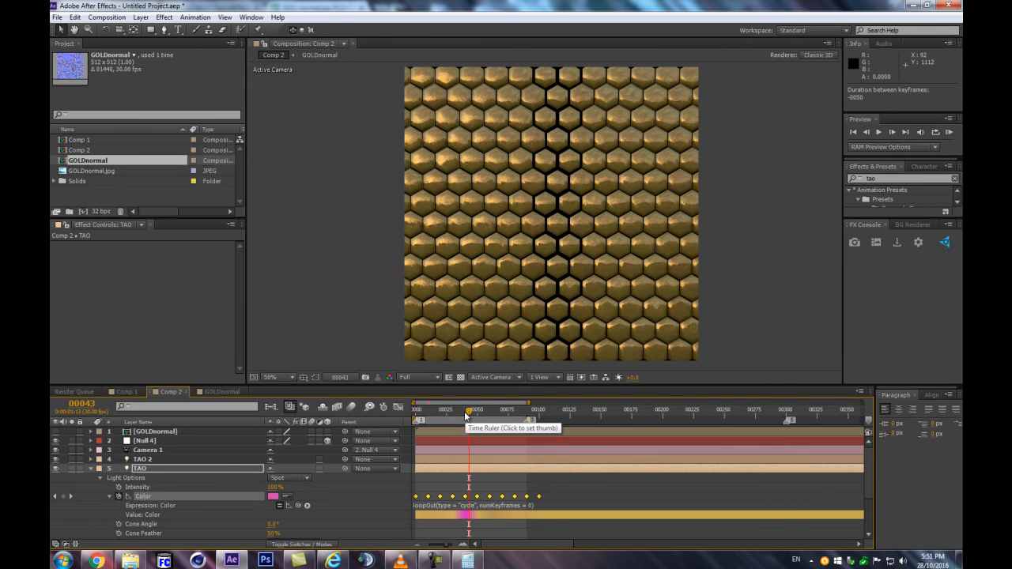
{"action": "left_click", "coordinate": [485, 410]}
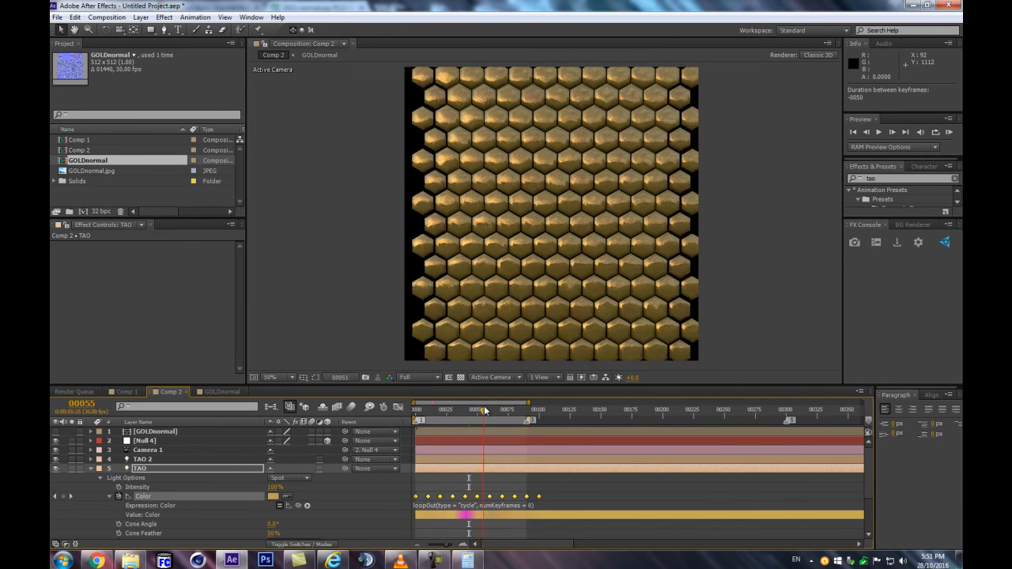
{"action": "left_click", "coordinate": [461, 493]}
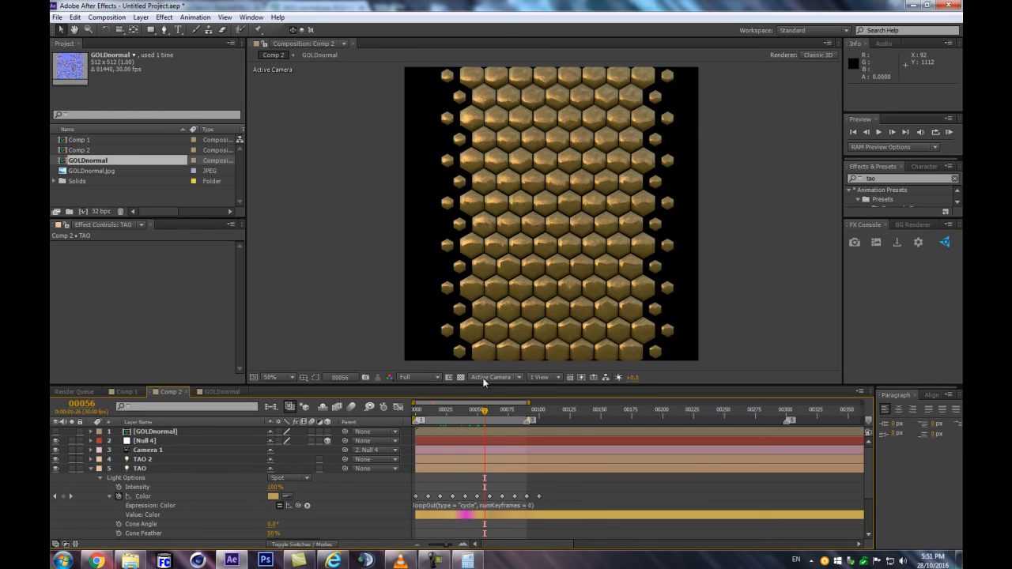
{"action": "left_click", "coordinate": [464, 411]}
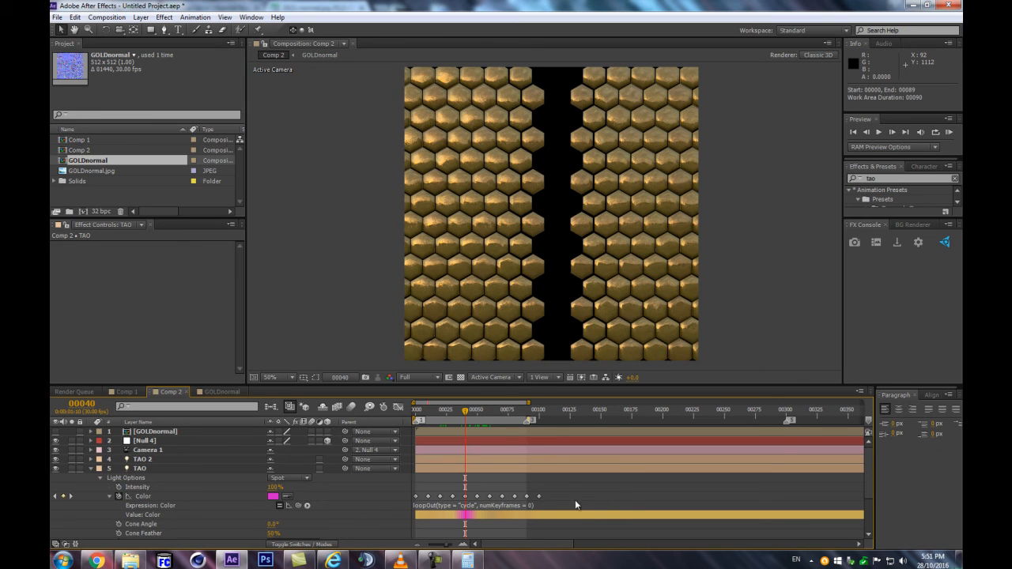
Convert all of the TAO light's Color keyframes to hold keyframes
{"action": "left_click_drag", "start_coordinate": [565, 495], "coordinate": [384, 504]}
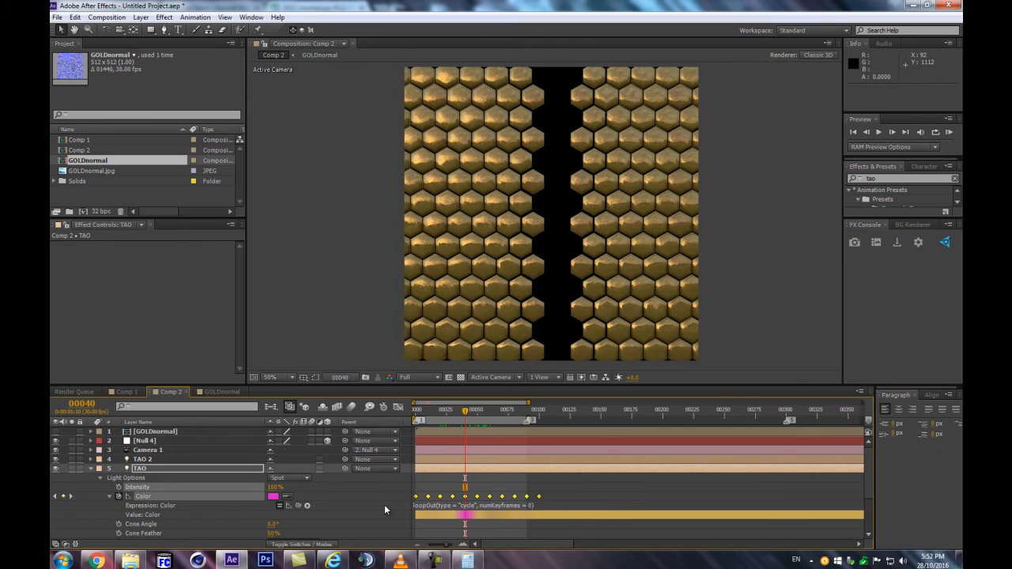
{"action": "left_click", "coordinate": [416, 496], "text": "ctrl"}
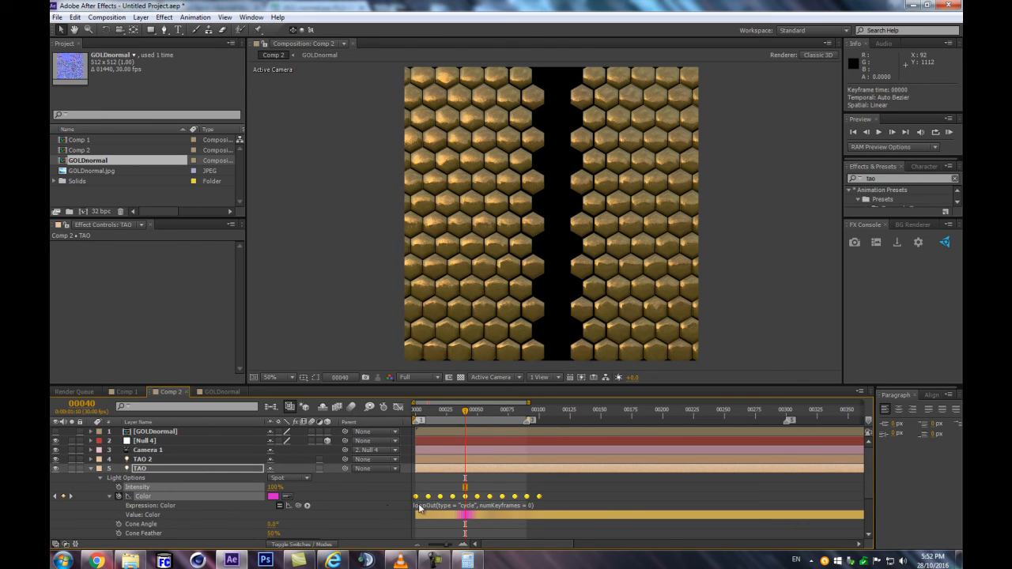
{"action": "right_click", "coordinate": [416, 496]}
{"action": "left_click", "coordinate": [465, 436]}
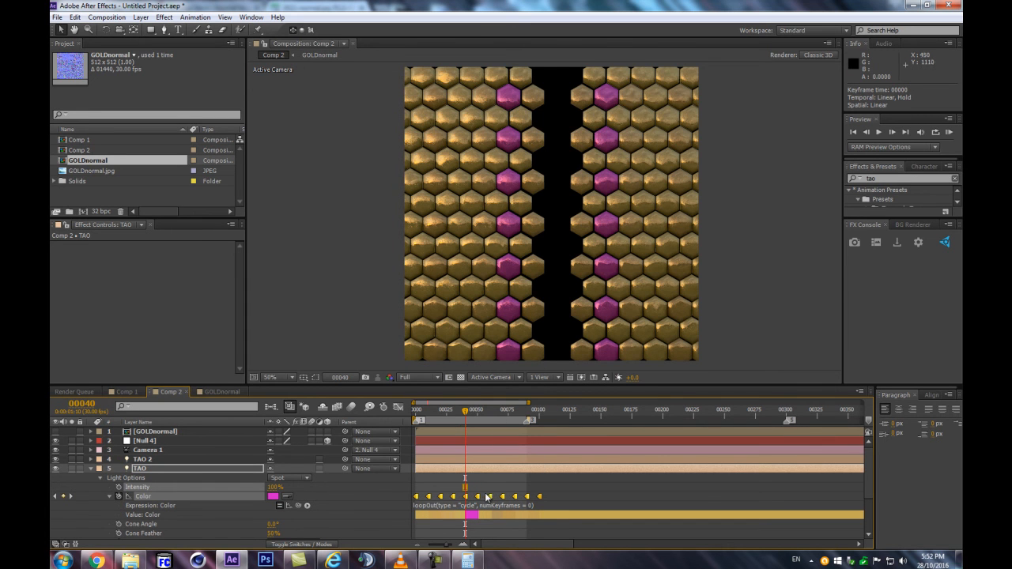
Stretch the TAO light's Color keyframes proportionally to end at frame 300 and convert them to linear interpolation
{"action": "left_click_drag", "start_coordinate": [553, 488], "coordinate": [366, 519]}
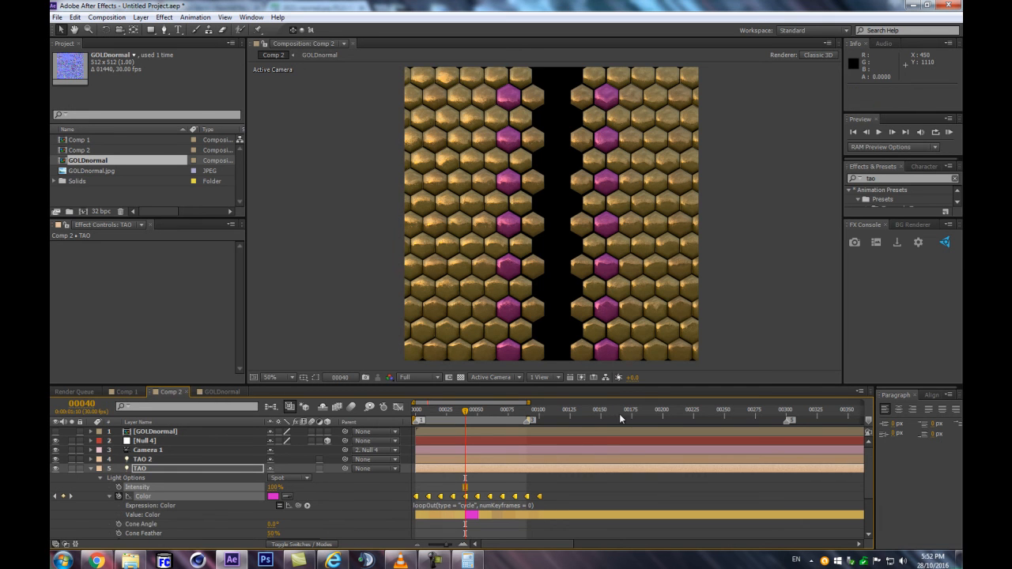
{"action": "left_click", "coordinate": [784, 411]}
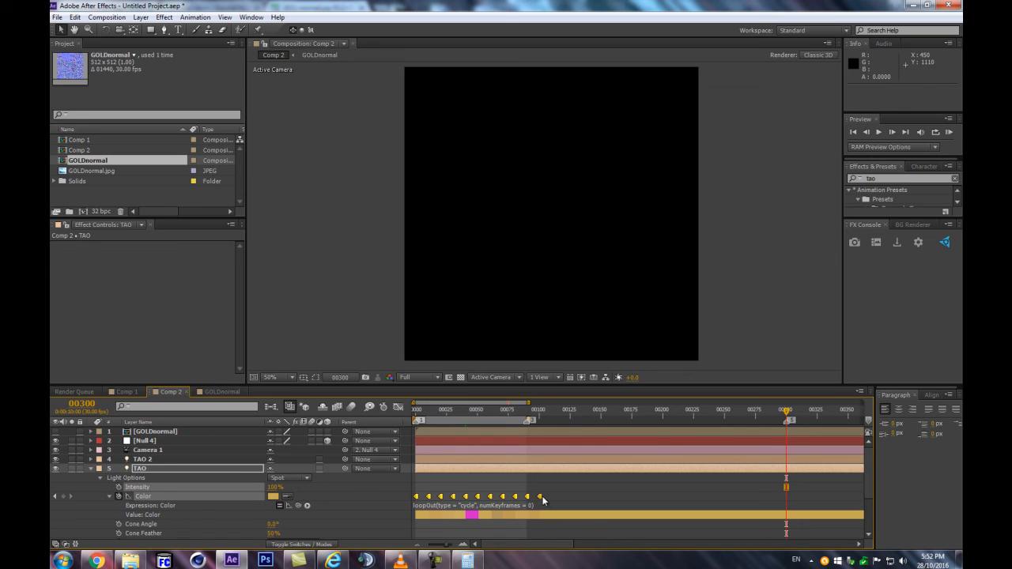
{"action": "left_click_drag", "start_coordinate": [540, 498], "coordinate": [787, 498]}
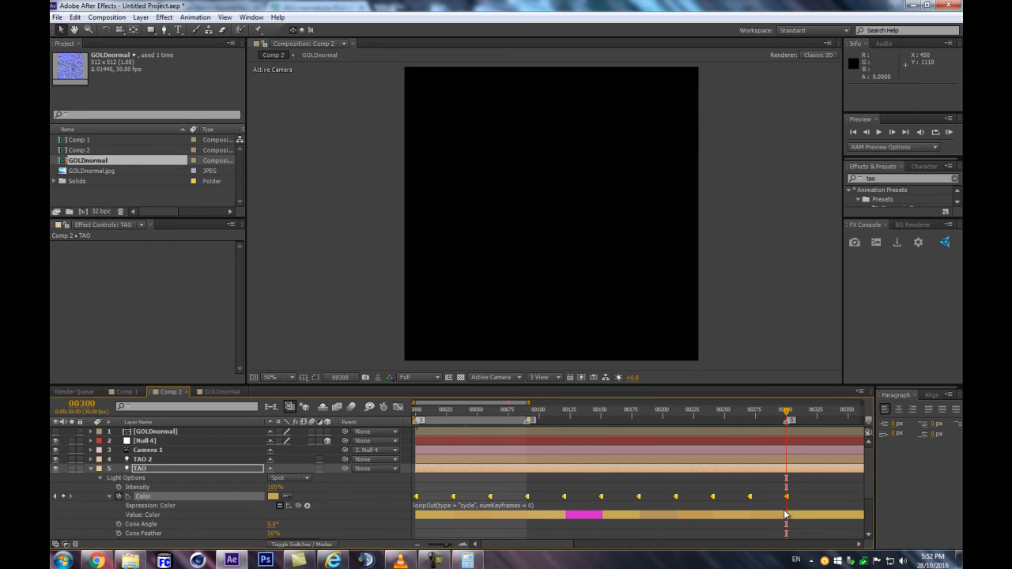
{"action": "left_click_drag", "start_coordinate": [392, 513], "coordinate": [392, 513]}
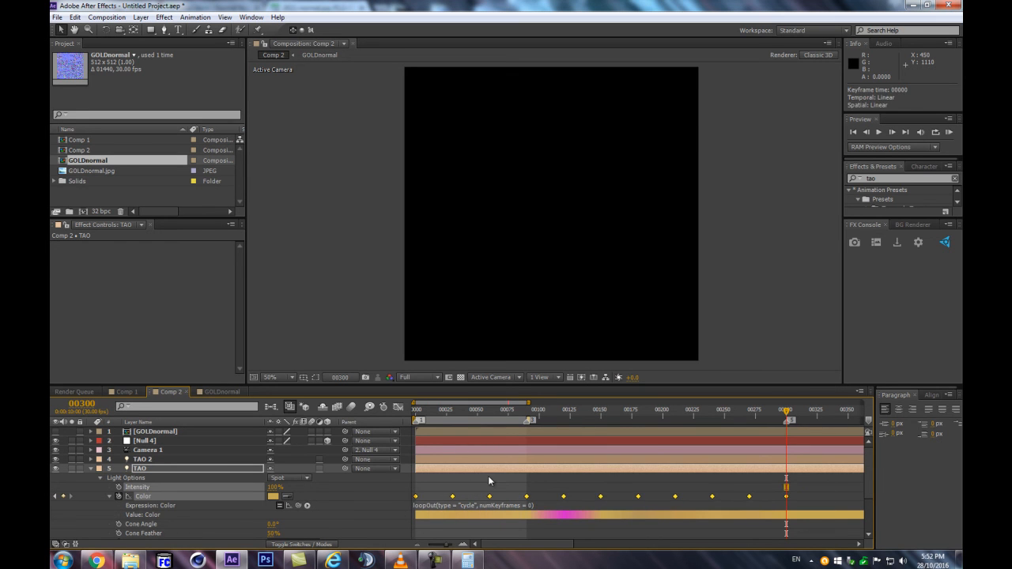
{"action": "mouse_move", "coordinate": [472, 411]}
{"action": "left_mouse_down"}
{"action": "mouse_move", "coordinate": [456, 412]}
{"action": "mouse_move", "coordinate": [510, 413]}
{"action": "mouse_move", "coordinate": [477, 415]}
{"action": "left_mouse_up"}
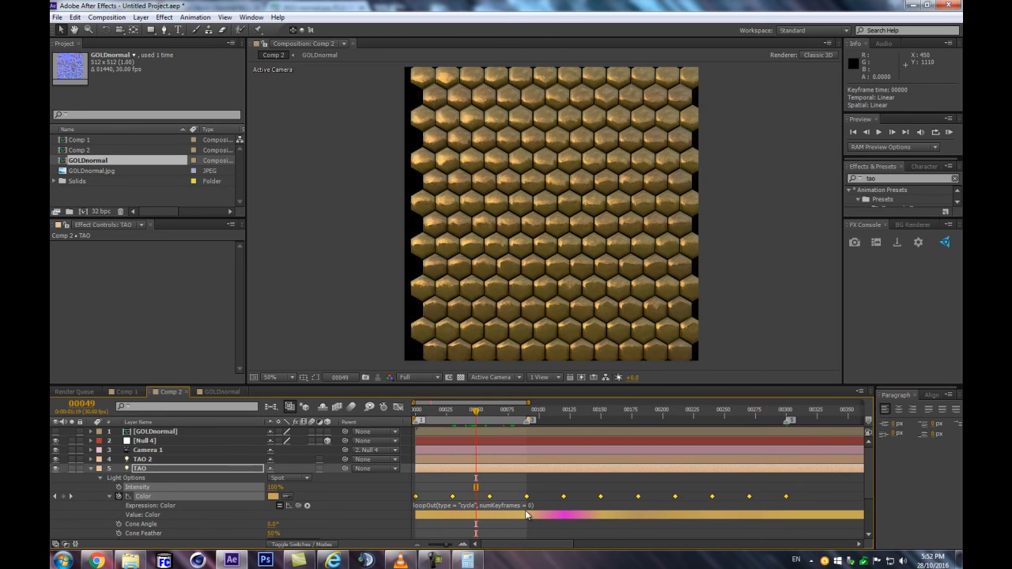
Move the Color keyframes at frames 60 and 90 to about frames 40 and 44, and squeeze those after the magenta one into frames 240–270
{"action": "left_click", "coordinate": [524, 482]}
{"action": "left_click_drag", "start_coordinate": [527, 497], "coordinate": [470, 500]}
{"action": "left_click_drag", "start_coordinate": [597, 498], "coordinate": [762, 507]}
{"action": "left_click_drag", "start_coordinate": [632, 498], "coordinate": [714, 497]}
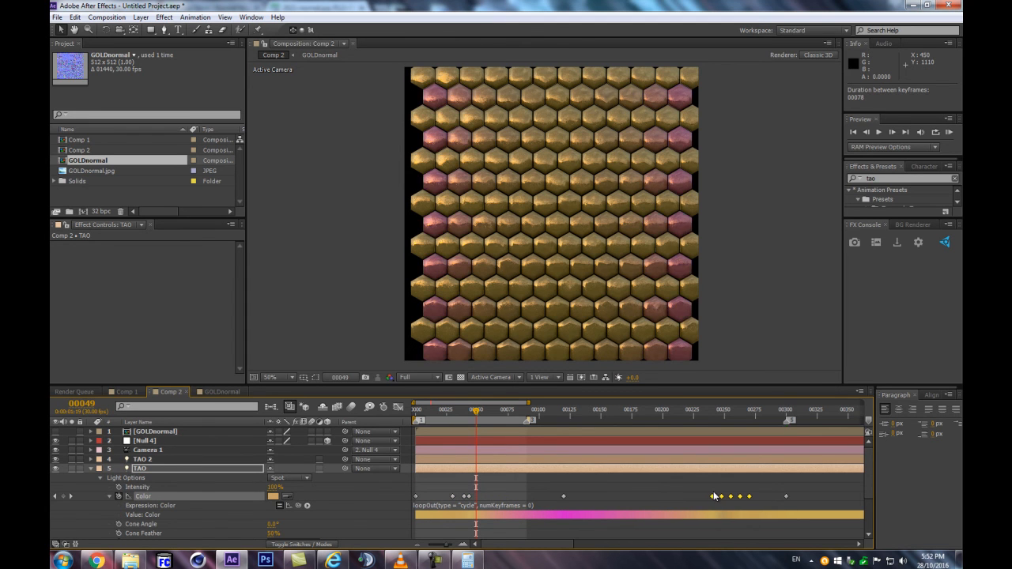
{"action": "mouse_move", "coordinate": [478, 412]}
{"action": "left_mouse_down"}
{"action": "mouse_move", "coordinate": [517, 414]}
{"action": "mouse_move", "coordinate": [455, 421]}
{"action": "mouse_move", "coordinate": [472, 424]}
{"action": "left_mouse_up"}
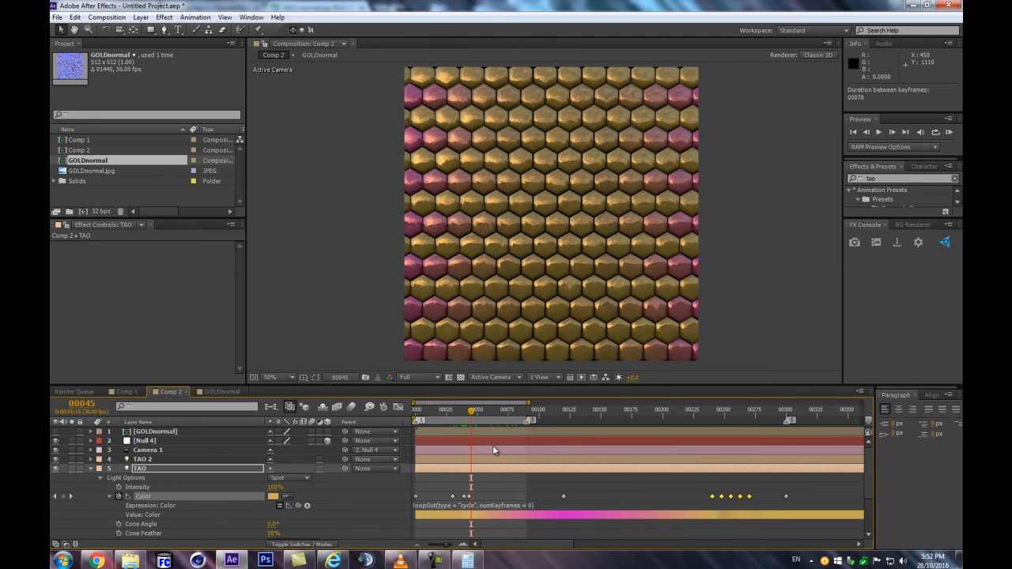
Delete the magenta Color keyframe at frame 120 from the TAO light
{"action": "left_click_drag", "start_coordinate": [421, 488], "coordinate": [523, 484]}
{"action": "left_click_drag", "start_coordinate": [442, 478], "coordinate": [593, 499]}
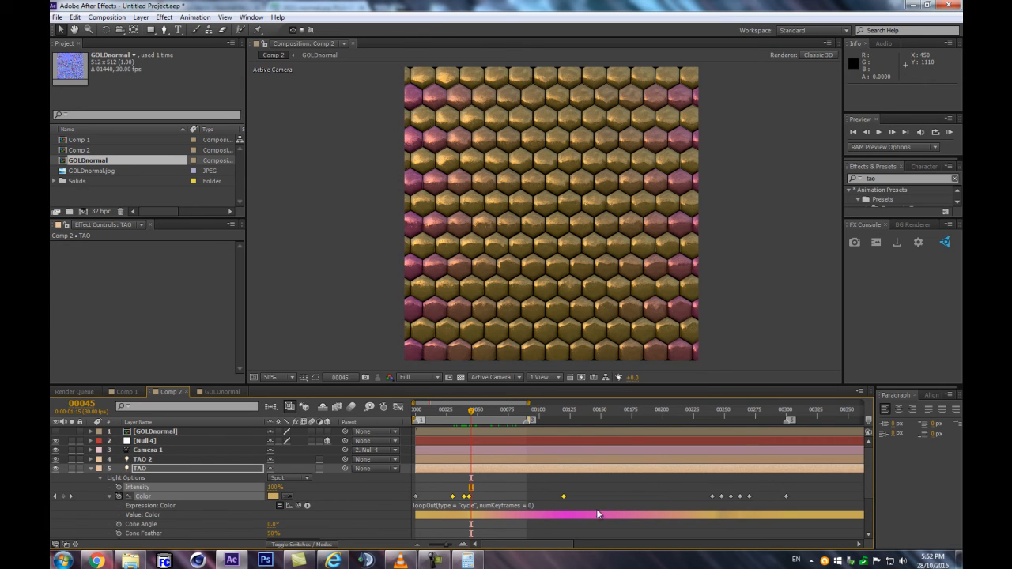
{"action": "left_click", "coordinate": [540, 488]}
{"action": "left_click", "coordinate": [564, 497]}
{"action": "key", "text": "Delete"}
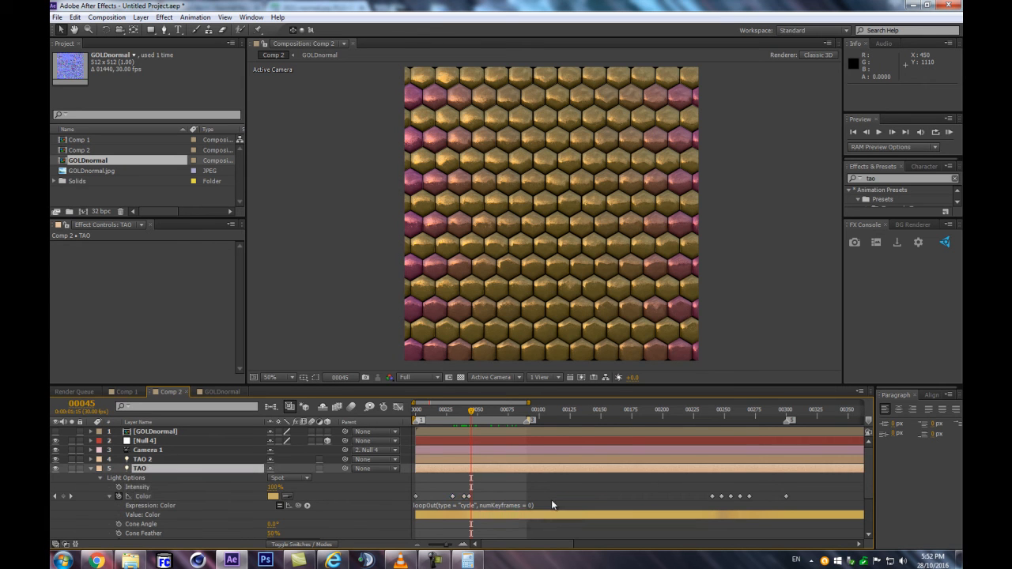
Spread the clustered TAO light Color keyframes at uneven intervals between about frames 68 and 239, placing one at frame 132
{"action": "left_click_drag", "start_coordinate": [469, 497], "coordinate": [536, 496]}
{"action": "left_click_drag", "start_coordinate": [470, 498], "coordinate": [499, 497]}
{"action": "left_click_drag", "start_coordinate": [711, 497], "coordinate": [643, 497]}
{"action": "left_click_drag", "start_coordinate": [721, 496], "coordinate": [699, 497]}
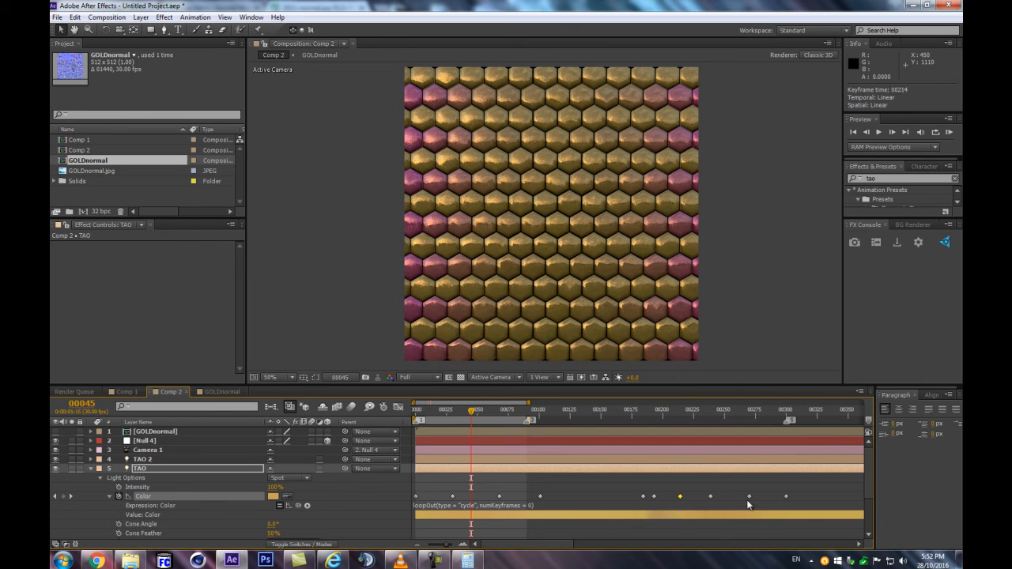
{"action": "left_click_drag", "start_coordinate": [471, 411], "coordinate": [477, 411]}
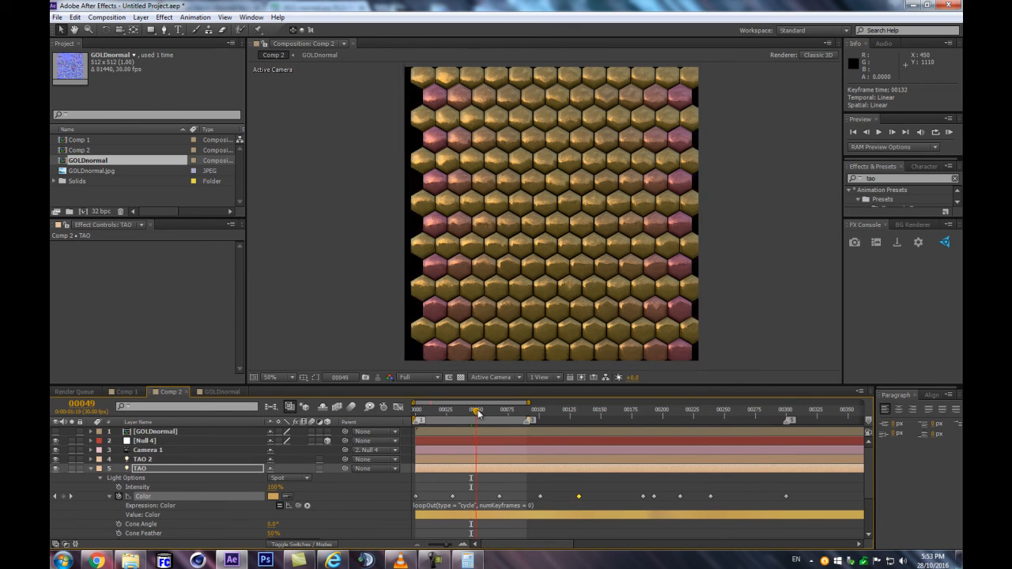
Compress all of the TAO light's Color keyframes proportionally to end at frame 100, and preview the animation up to frame 48
{"action": "left_click_drag", "start_coordinate": [810, 498], "coordinate": [405, 504]}
{"action": "left_click_drag", "start_coordinate": [785, 496], "coordinate": [538, 496]}
{"action": "left_click", "coordinate": [539, 412]}
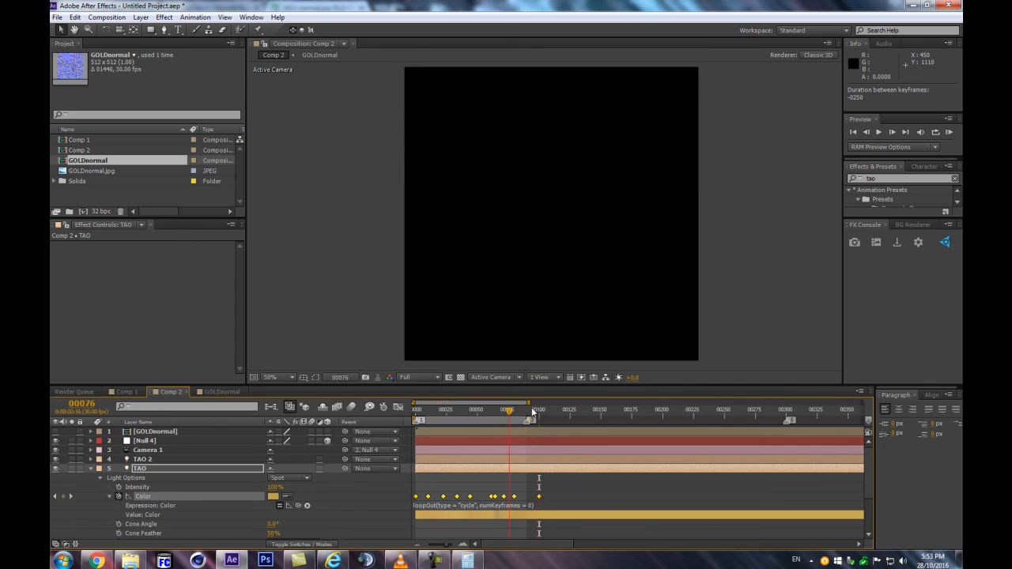
{"action": "left_click_drag", "start_coordinate": [421, 411], "coordinate": [475, 411]}
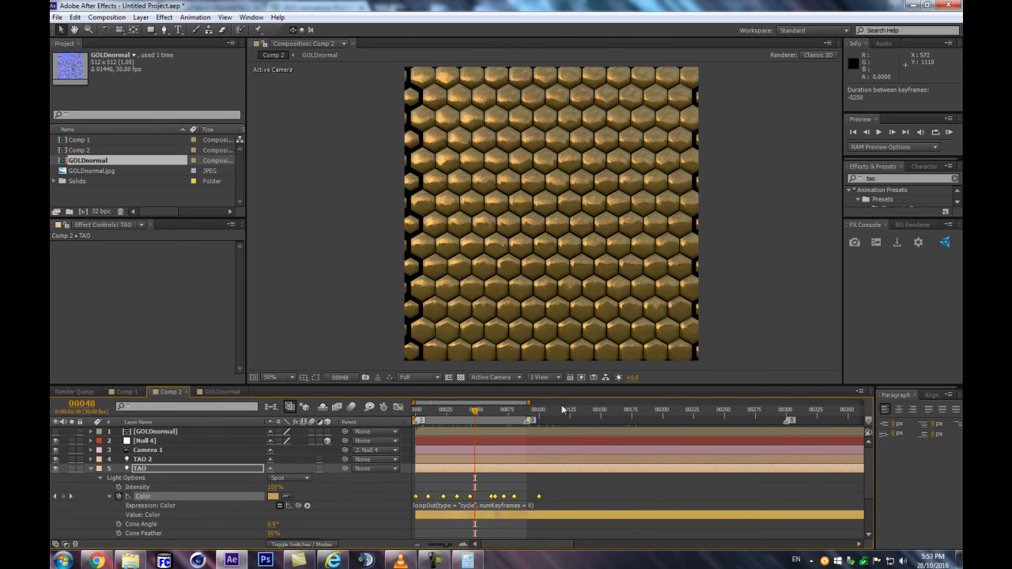
Copy all of the TAO light's Color keyframes with the time at frame 0, and reveal the TAO 2 light's Light Options
{"action": "left_click_drag", "start_coordinate": [596, 491], "coordinate": [331, 508]}
{"action": "key", "text": "Home"}
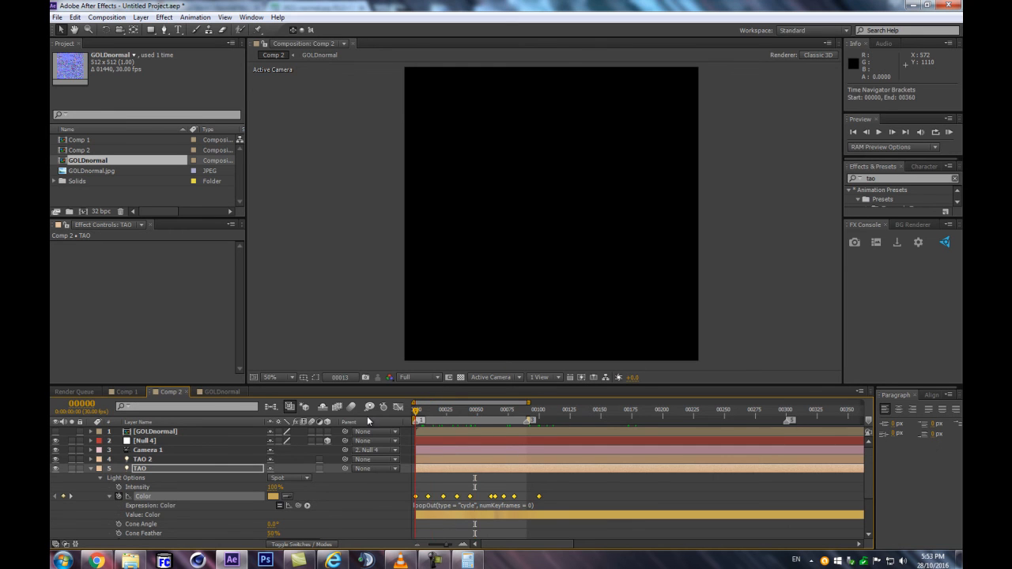
{"action": "key", "text": "ctrl+c"}
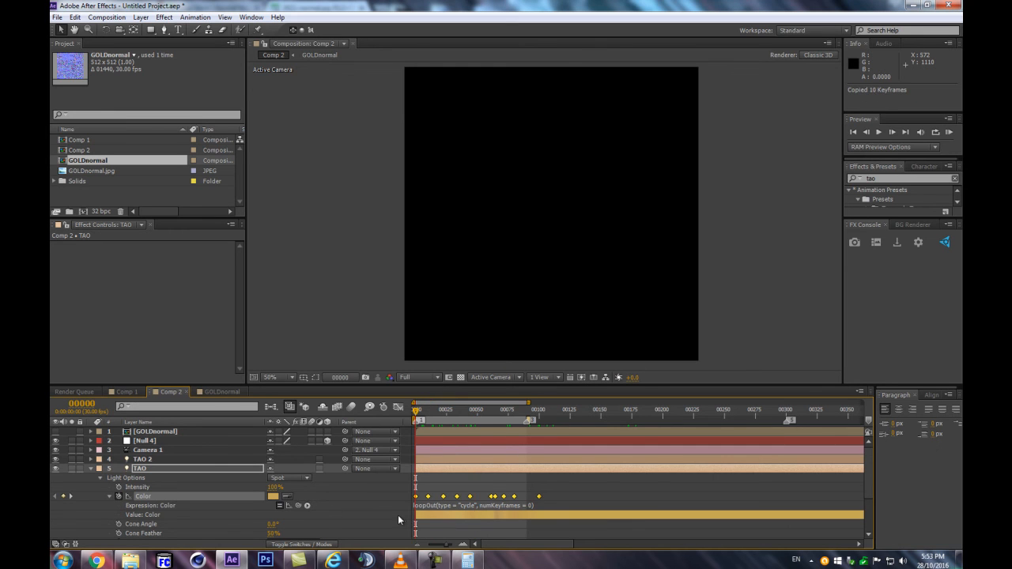
{"action": "left_click", "coordinate": [150, 460]}
{"action": "key", "text": "u"}
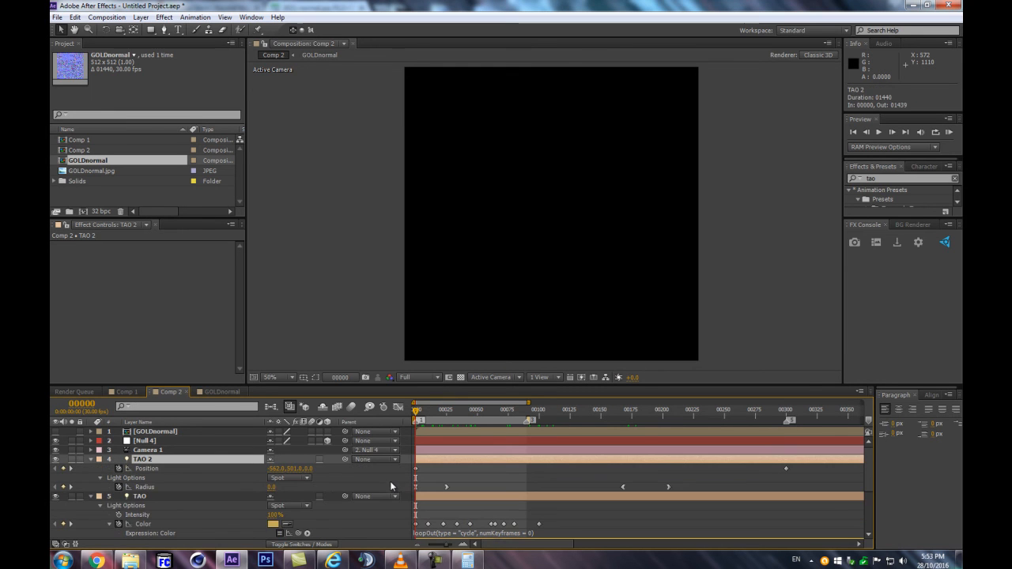
{"action": "key", "text": "a"}
{"action": "key", "text": "a"}
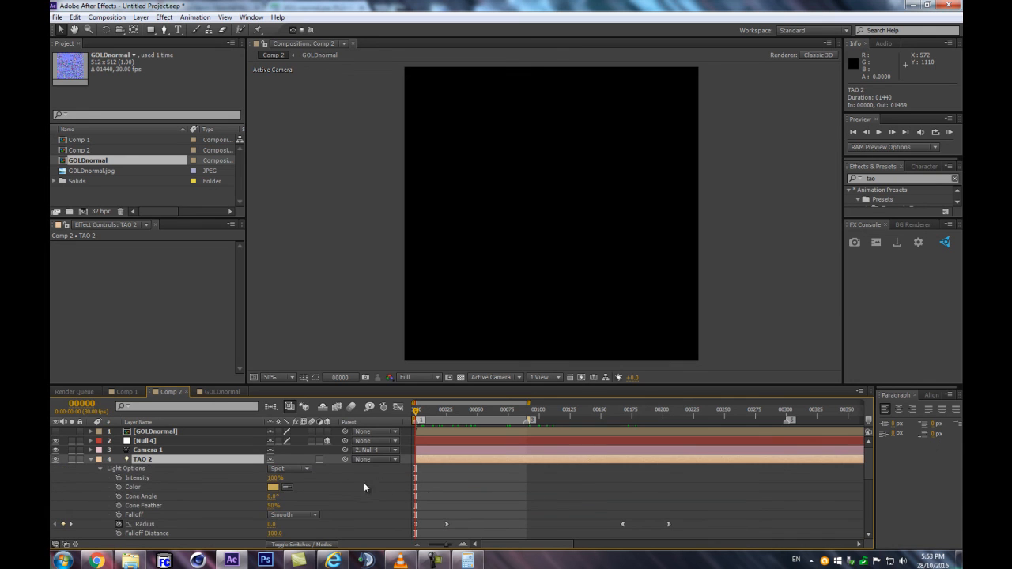
Copy all of the TAO light's Color keyframes and paste them onto the TAO 2 light's Color property at frame 0
{"action": "left_click", "coordinate": [133, 487]}
{"action": "scroll", "coordinate": [477, 502], "scroll_direction": "down", "scroll_amount": 3}
{"action": "scroll", "coordinate": [478, 502], "scroll_direction": "down", "scroll_amount": 3}
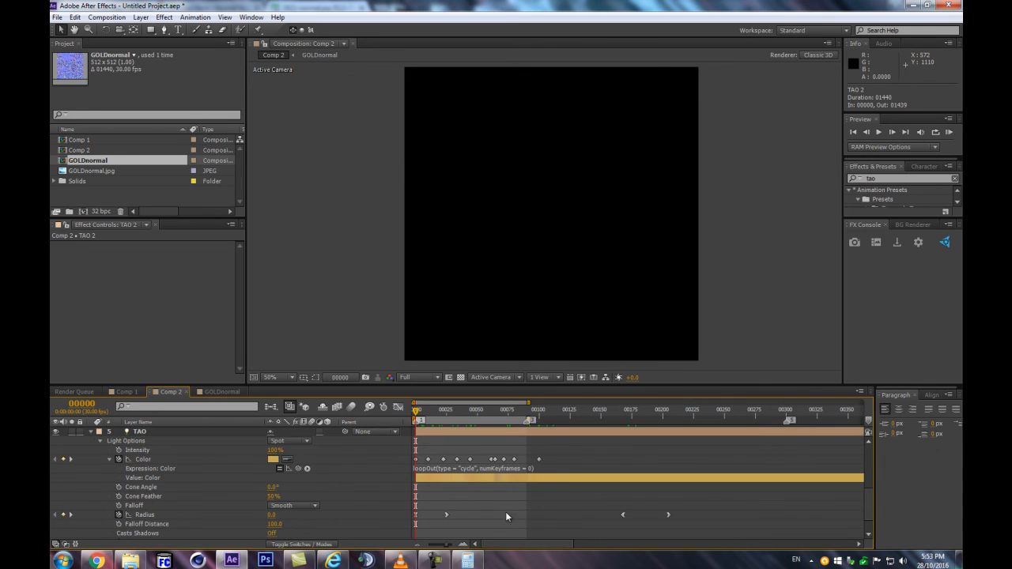
{"action": "left_click", "coordinate": [355, 459]}
{"action": "key", "text": "ctrl+c"}
{"action": "scroll", "coordinate": [467, 465], "scroll_direction": "up", "scroll_amount": 2}
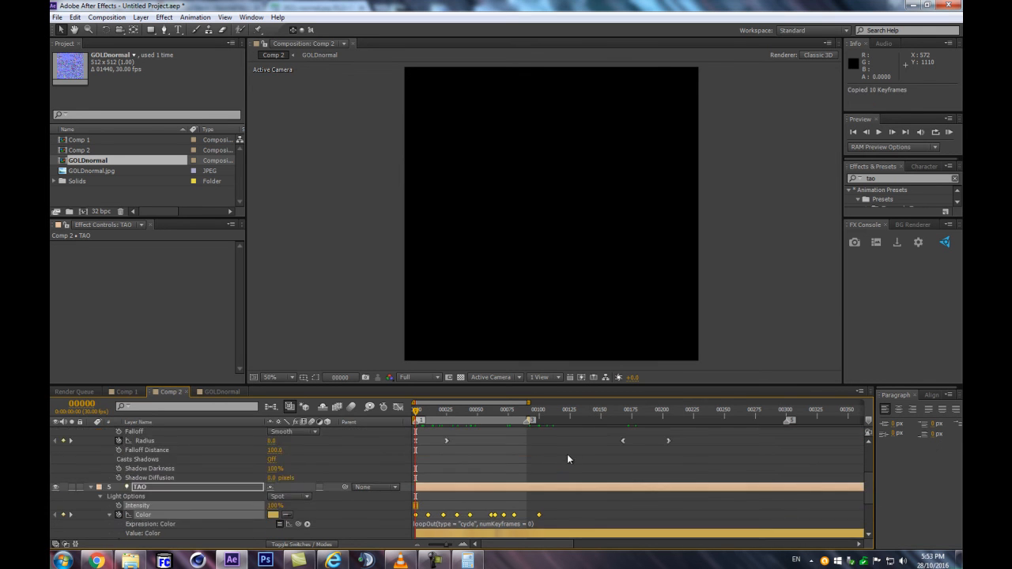
{"action": "scroll", "coordinate": [173, 466], "scroll_direction": "up", "scroll_amount": 1}
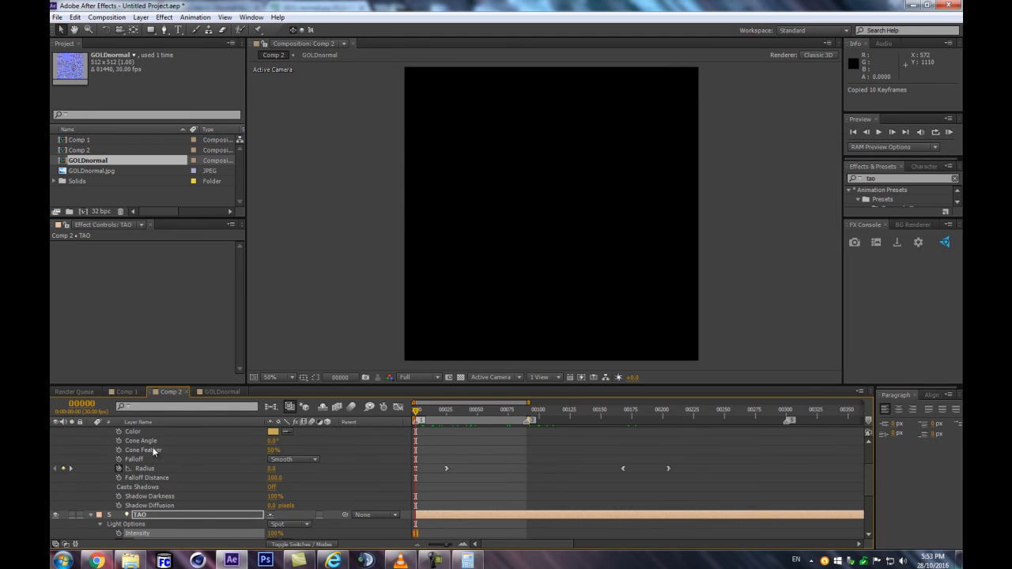
{"action": "left_click", "coordinate": [133, 432]}
{"action": "key", "text": "ctrl+v"}
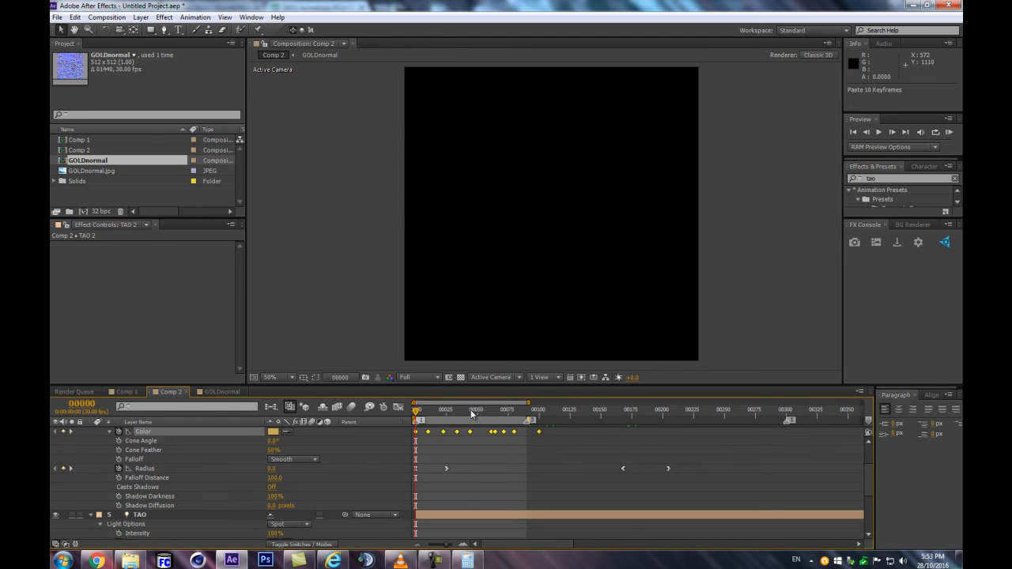
Move individual TAO 2 Color keyframes to new uneven times between about frames 5 and 86, including ones at frames 35 and 57
{"action": "left_click", "coordinate": [490, 470]}
{"action": "key", "text": "="}
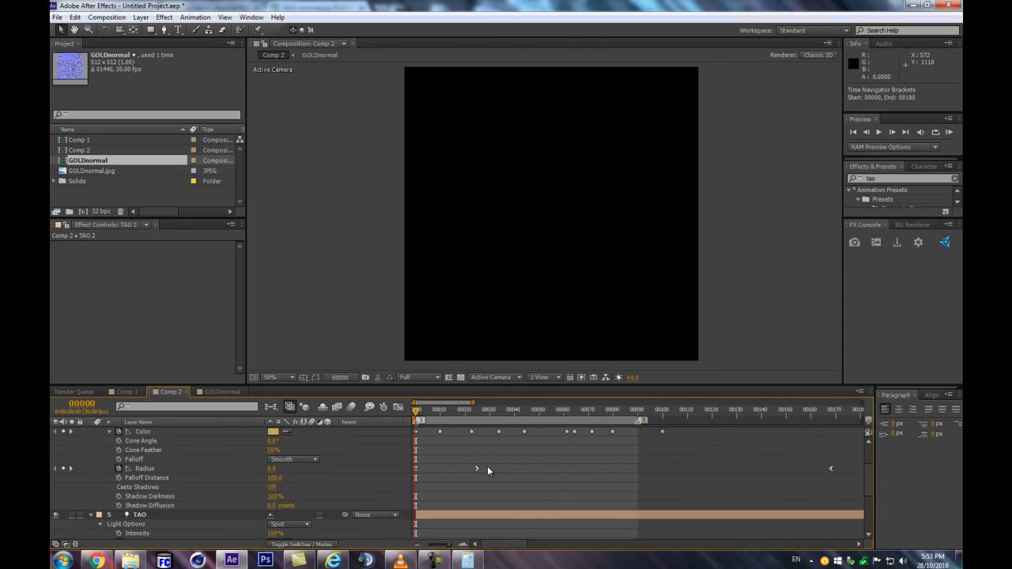
{"action": "left_click_drag", "start_coordinate": [466, 461], "coordinate": [463, 503]}
{"action": "left_click_drag", "start_coordinate": [421, 476], "coordinate": [497, 474]}
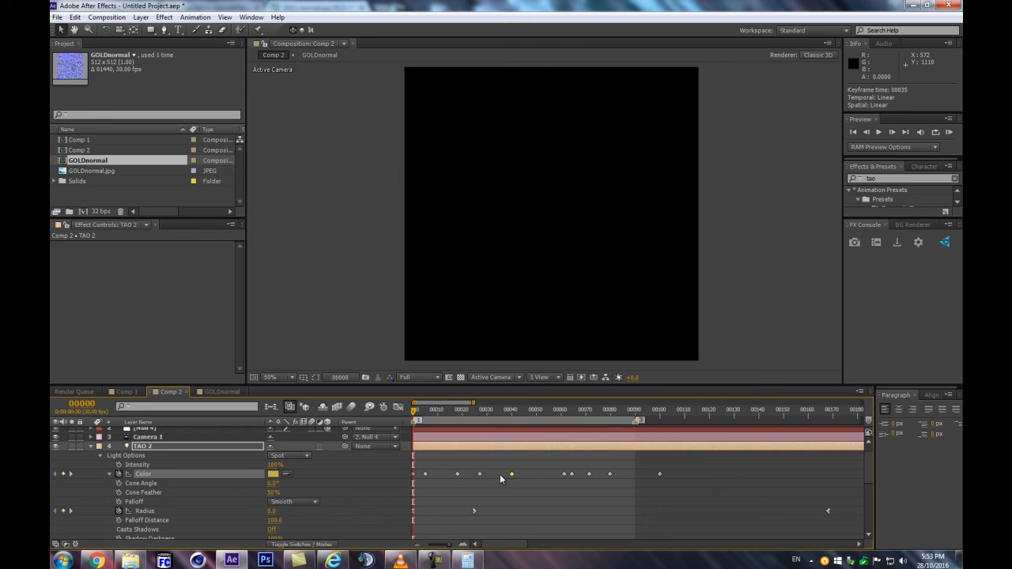
{"action": "left_click_drag", "start_coordinate": [564, 473], "coordinate": [625, 475]}
Review the gold shades of several TAO 2 Color keyframes and set the one at frame 79 to B7924B
{"action": "double_click", "coordinate": [554, 475]}
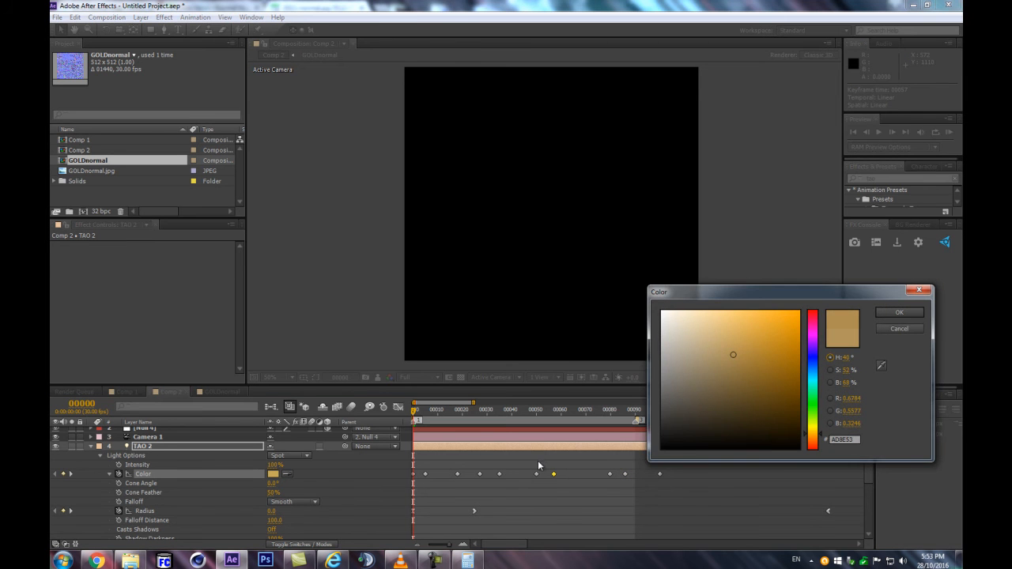
{"action": "key", "text": "Escape"}
{"action": "double_click", "coordinate": [498, 473]}
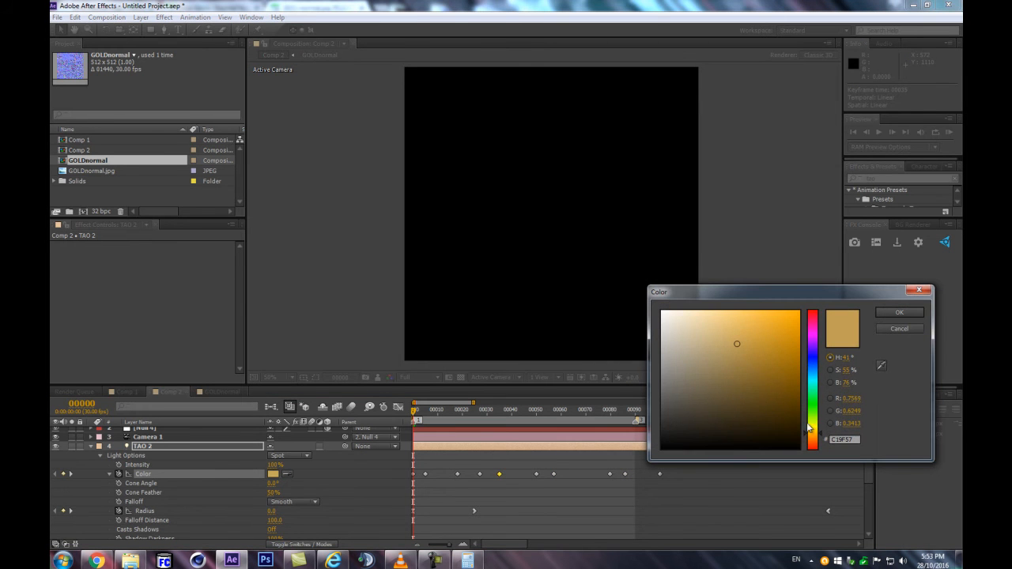
{"action": "left_click", "coordinate": [731, 351]}
{"action": "key", "text": "Escape"}
{"action": "double_click", "coordinate": [425, 473]}
{"action": "key", "text": "Return"}
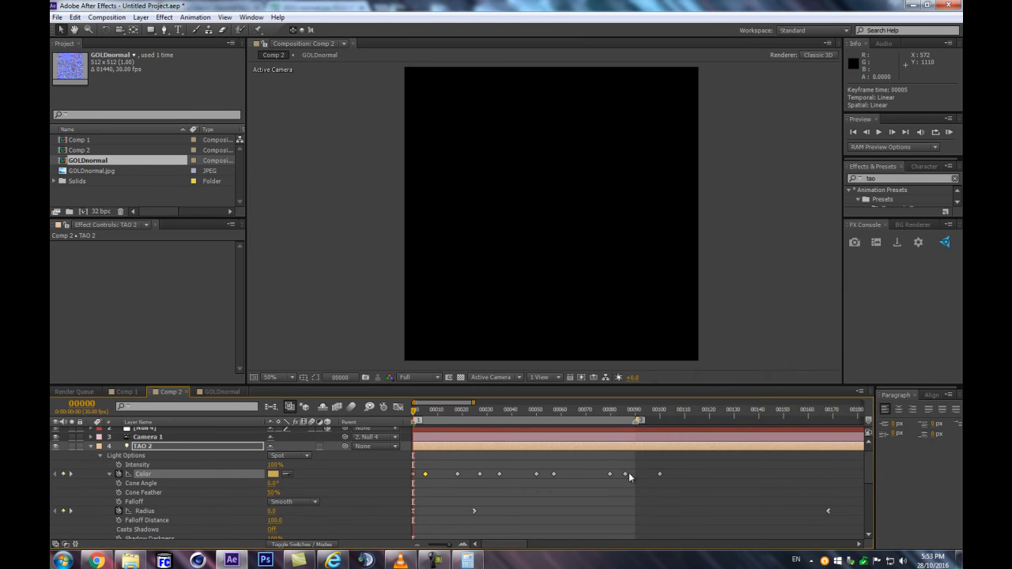
{"action": "double_click", "coordinate": [610, 474]}
{"action": "left_click", "coordinate": [741, 347]}
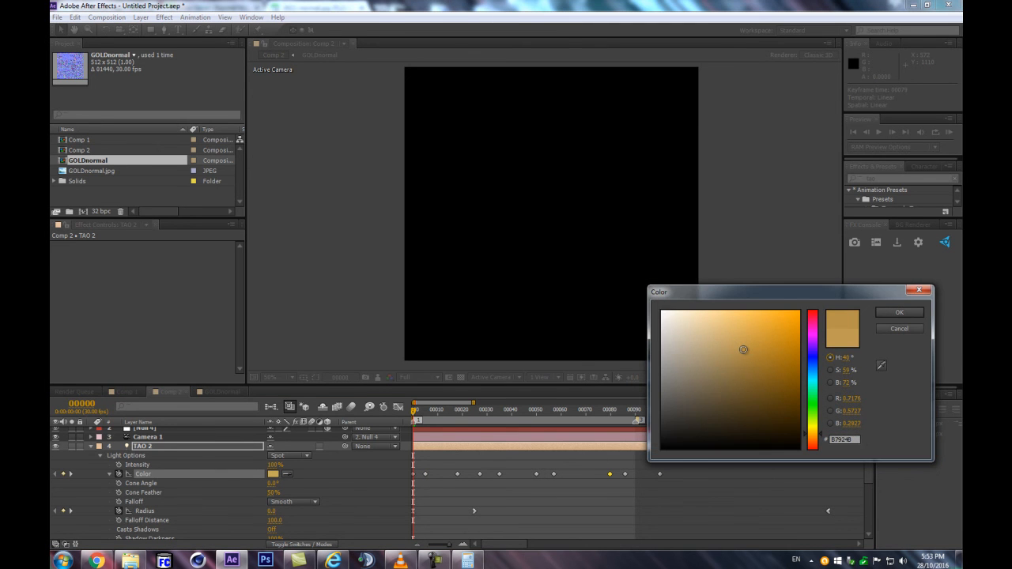
{"action": "key", "text": "Return"}
Compress all of the TAO 2 light's Color keyframes proportionally to end at frame 50, checking the hexagons around frames 45 to 51
{"action": "left_click_drag", "start_coordinate": [456, 410], "coordinate": [535, 406]}
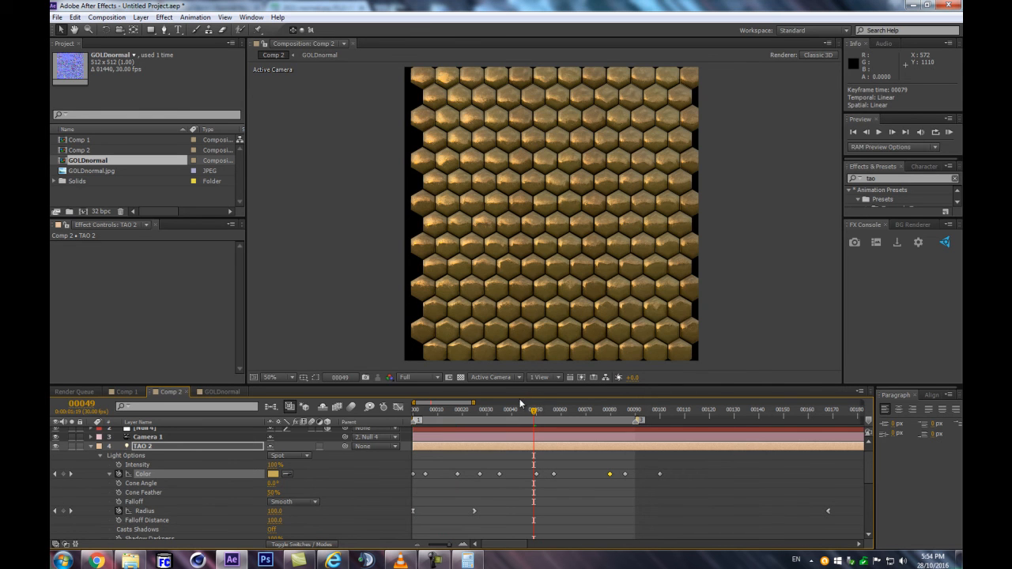
{"action": "left_click_drag", "start_coordinate": [516, 410], "coordinate": [540, 409]}
{"action": "scroll", "coordinate": [614, 157], "scroll_direction": "up", "scroll_amount": 2}
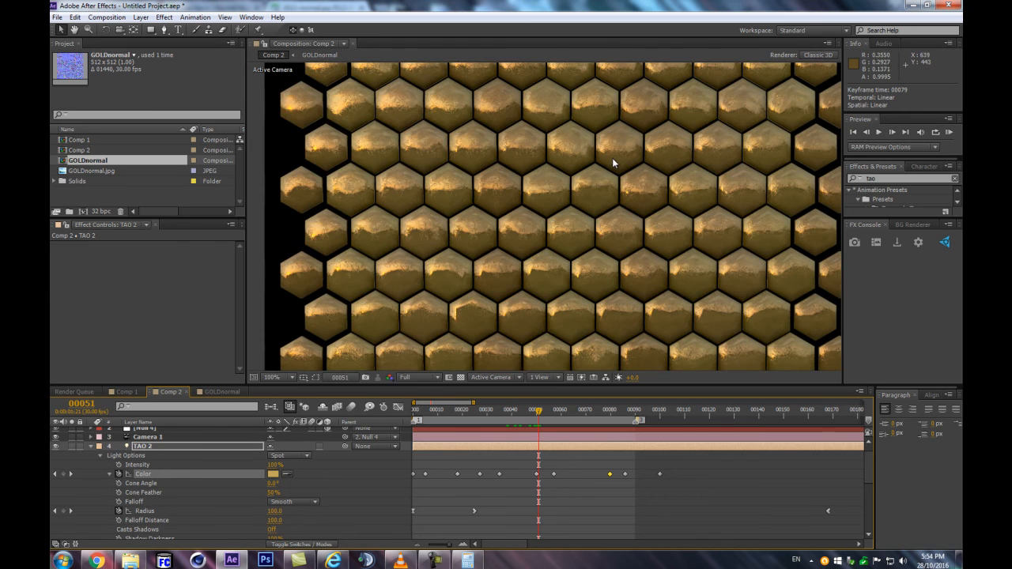
{"action": "scroll", "coordinate": [559, 213], "scroll_direction": "down", "scroll_amount": 2}
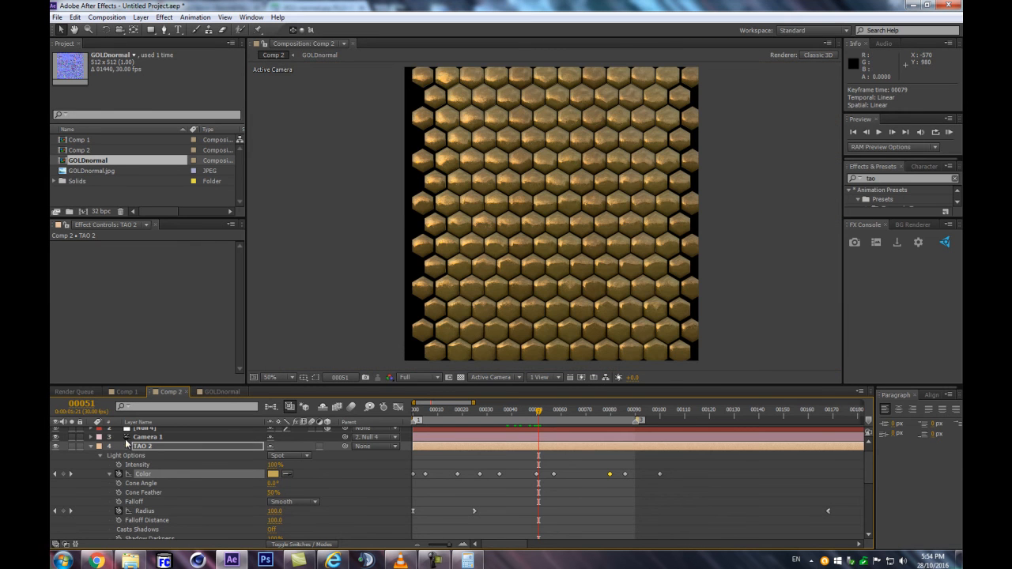
{"action": "left_click_drag", "start_coordinate": [667, 462], "coordinate": [407, 486]}
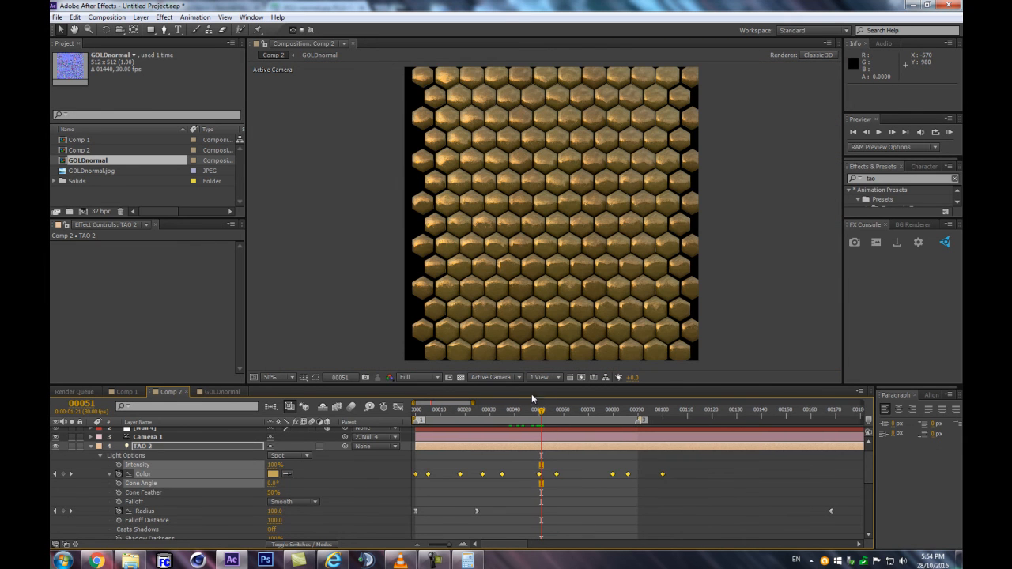
{"action": "left_click", "coordinate": [529, 413]}
{"action": "mouse_move", "coordinate": [529, 413]}
{"action": "left_mouse_down"}
{"action": "mouse_move", "coordinate": [515, 412]}
{"action": "mouse_move", "coordinate": [539, 410]}
{"action": "left_mouse_up"}
{"action": "left_click_drag", "start_coordinate": [661, 475], "coordinate": [541, 492]}
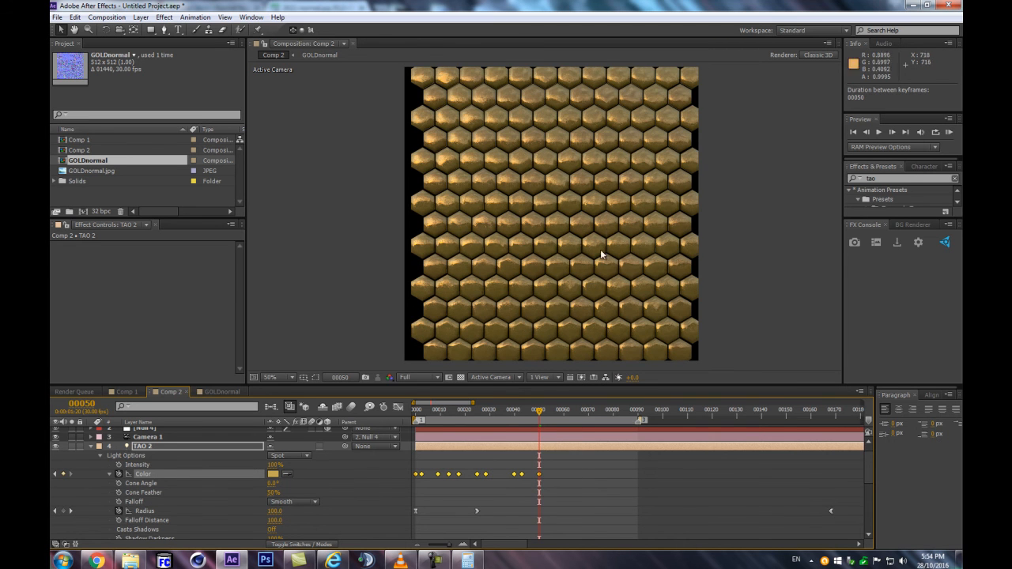
{"action": "left_click_drag", "start_coordinate": [577, 411], "coordinate": [526, 420]}
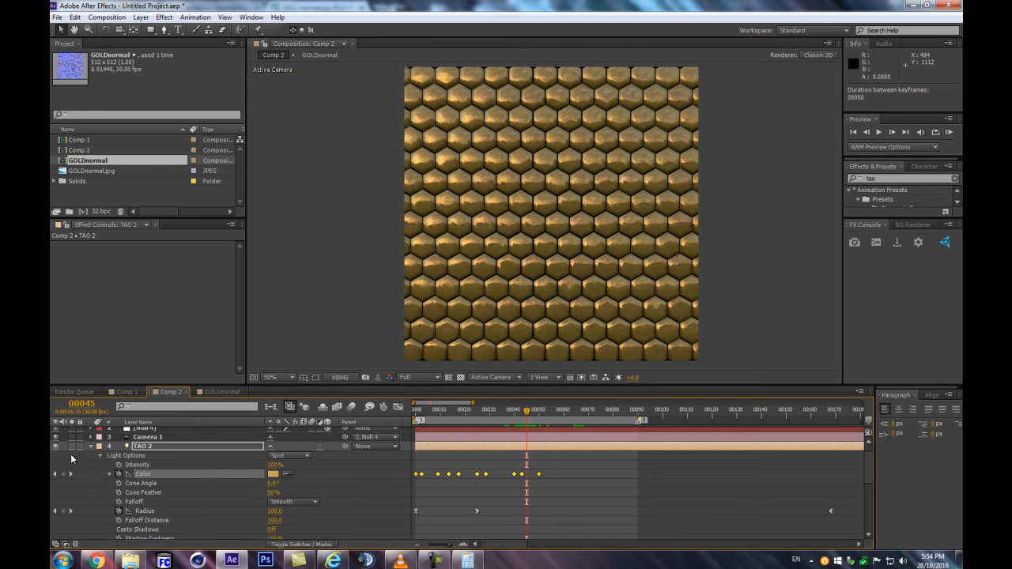
Save the project as goldenHexaTutorial in the goldenHexas folder under ae-projects
{"action": "key", "text": "ctrl+s"}
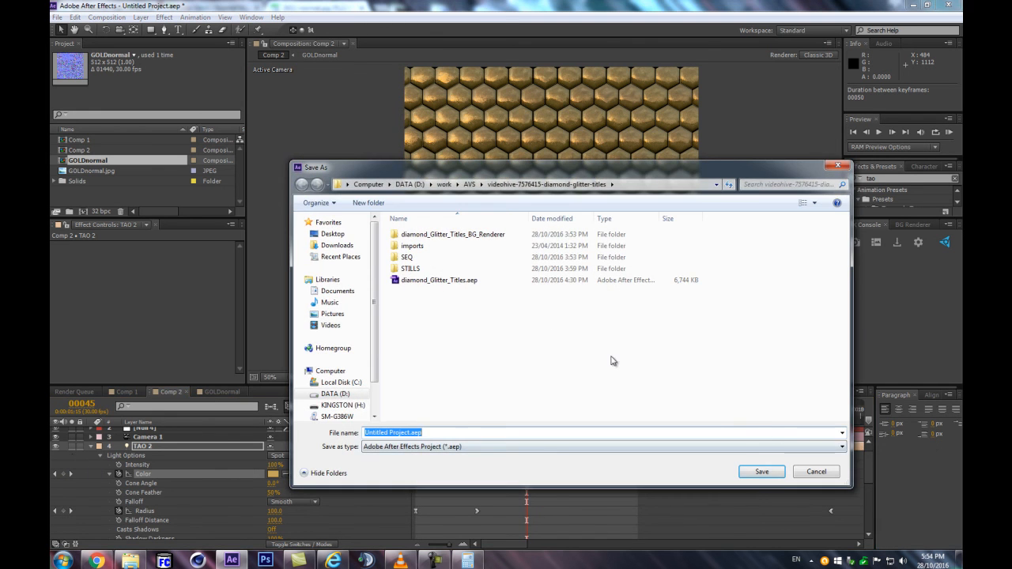
{"action": "left_click", "coordinate": [445, 184]}
{"action": "double_click", "coordinate": [416, 237]}
{"action": "left_click", "coordinate": [393, 434]}
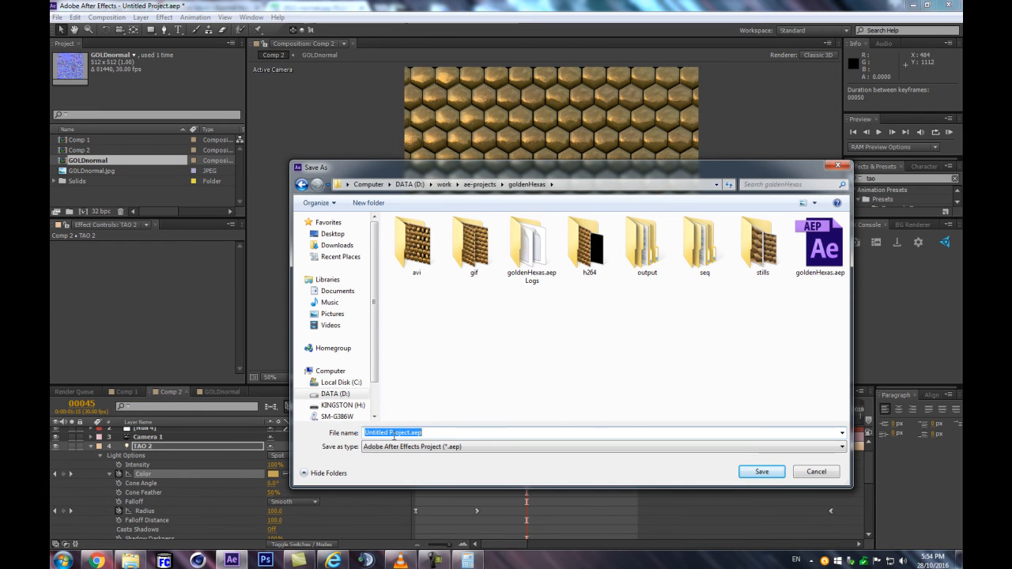
{"action": "type", "text": "goldenHexaTutorial"}
{"action": "key", "text": "Return"}
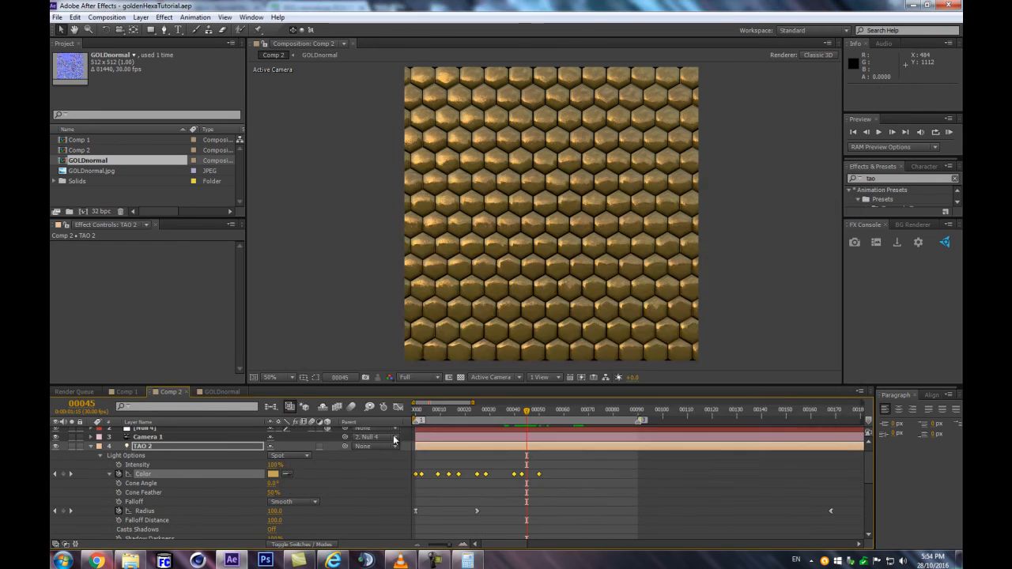
Play a frame-skipping RAM preview from frame 0, collapse the lights' properties, and check the animation around frame 28
{"action": "left_click_drag", "start_coordinate": [495, 410], "coordinate": [414, 414]}
{"action": "key", "text": "shift+KP_0"}
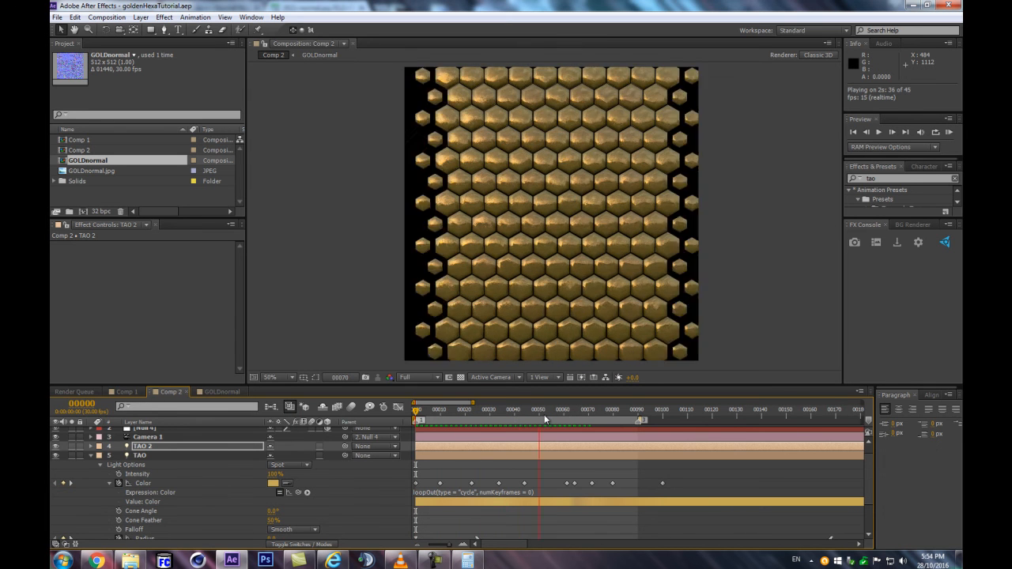
{"action": "left_click", "coordinate": [537, 406]}
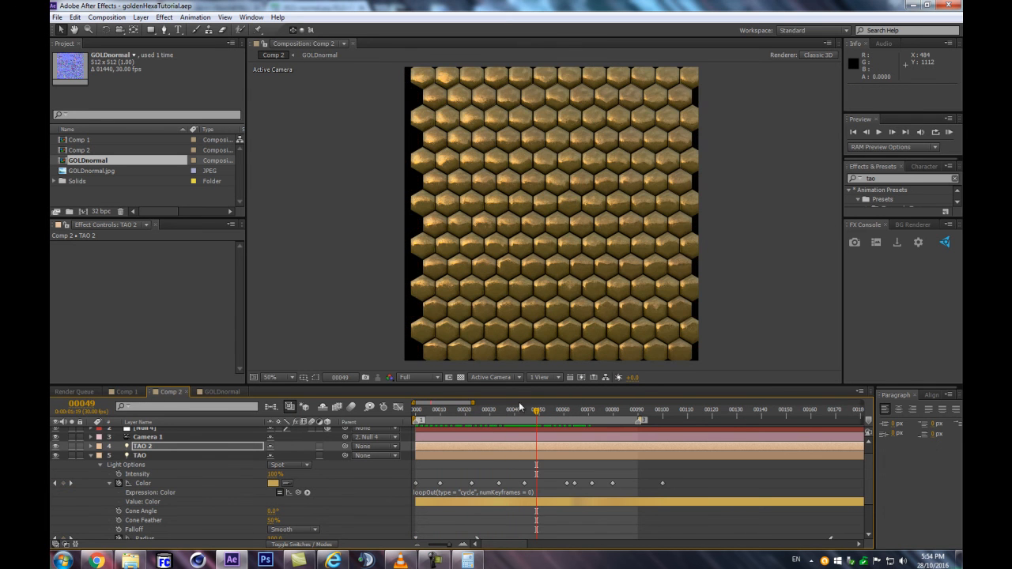
{"action": "left_click", "coordinate": [90, 455]}
{"action": "left_click", "coordinate": [317, 509]}
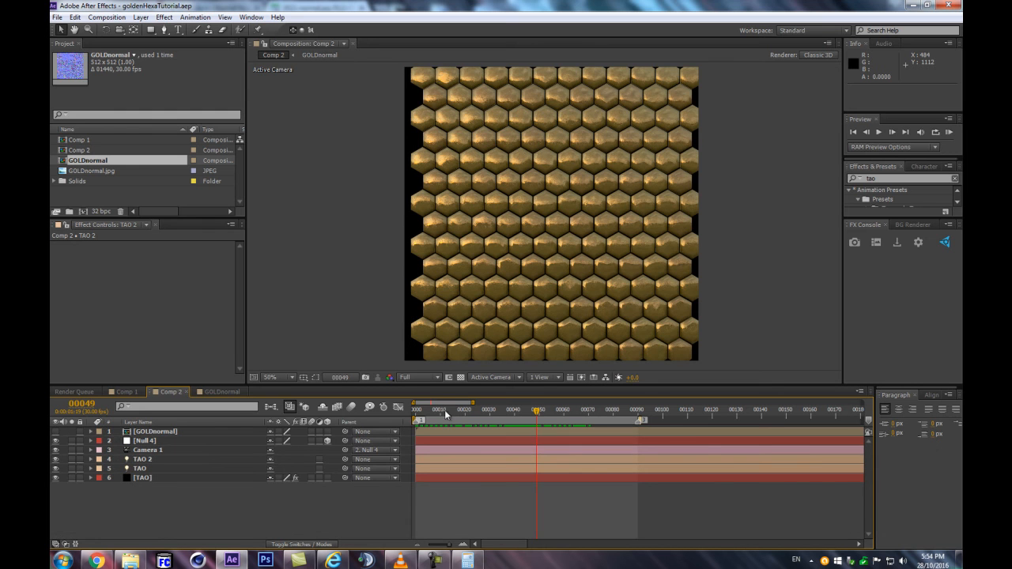
{"action": "mouse_move", "coordinate": [462, 406]}
{"action": "left_mouse_down"}
{"action": "mouse_move", "coordinate": [443, 406]}
{"action": "mouse_move", "coordinate": [476, 406]}
{"action": "mouse_move", "coordinate": [506, 388]}
{"action": "mouse_move", "coordinate": [477, 398]}
{"action": "left_mouse_up"}
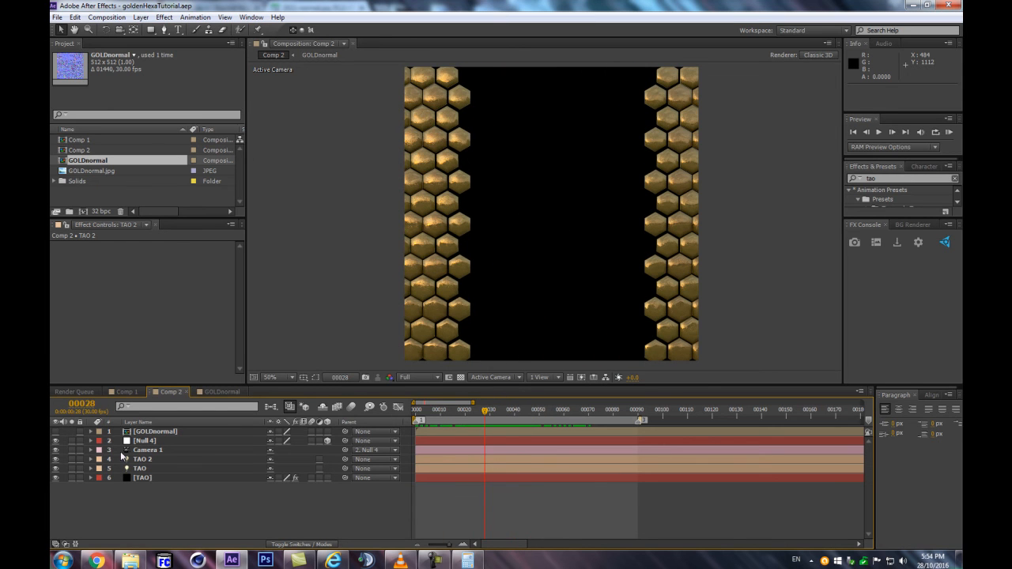
Reveal the [TAO] solid's keyframed properties and the rotation properties of the TAO and TAO 2 lights
{"action": "left_click", "coordinate": [159, 477]}
{"action": "key", "text": "u"}
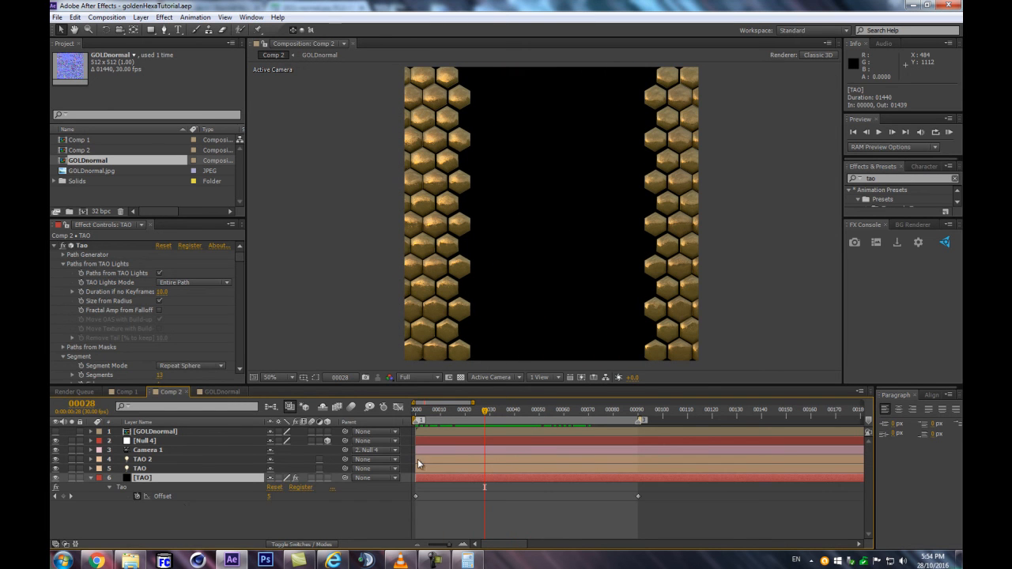
{"action": "left_click", "coordinate": [140, 460]}
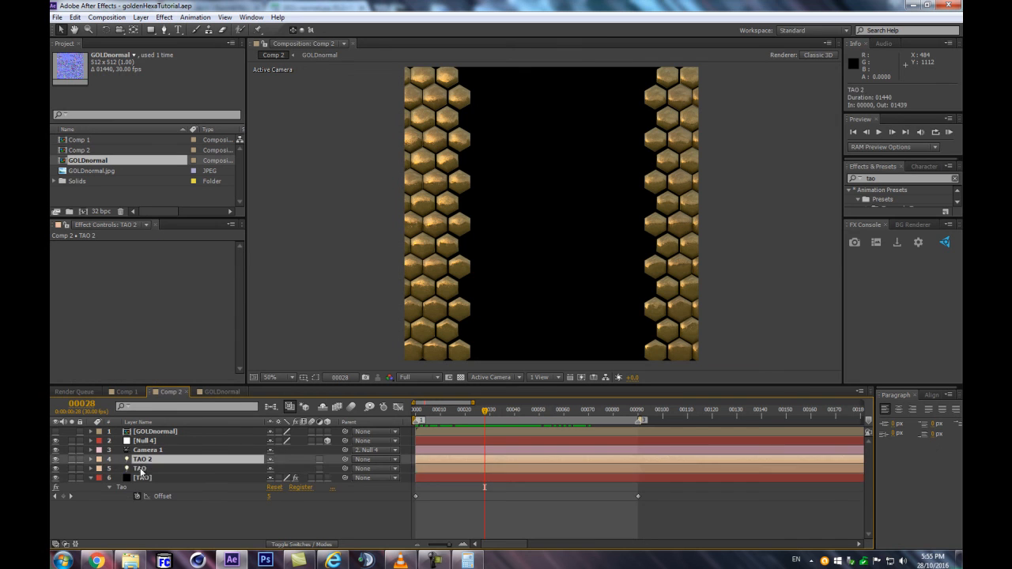
{"action": "left_click", "coordinate": [140, 468], "text": "shift"}
{"action": "key", "text": "r"}
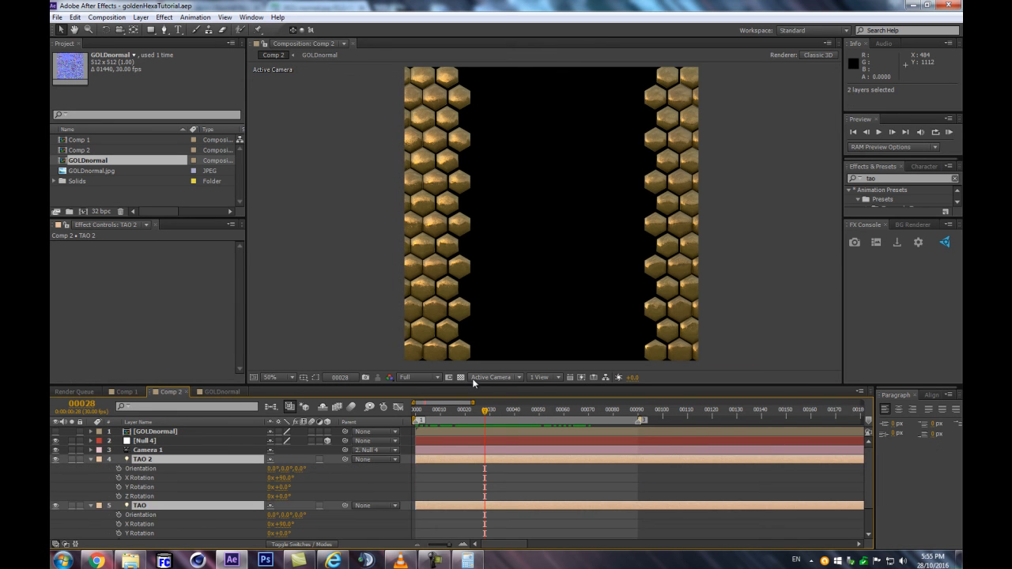
Keyframe the TAO light's X Rotation at frame 0 and at frame 300
{"action": "left_click_drag", "start_coordinate": [449, 413], "coordinate": [406, 416]}
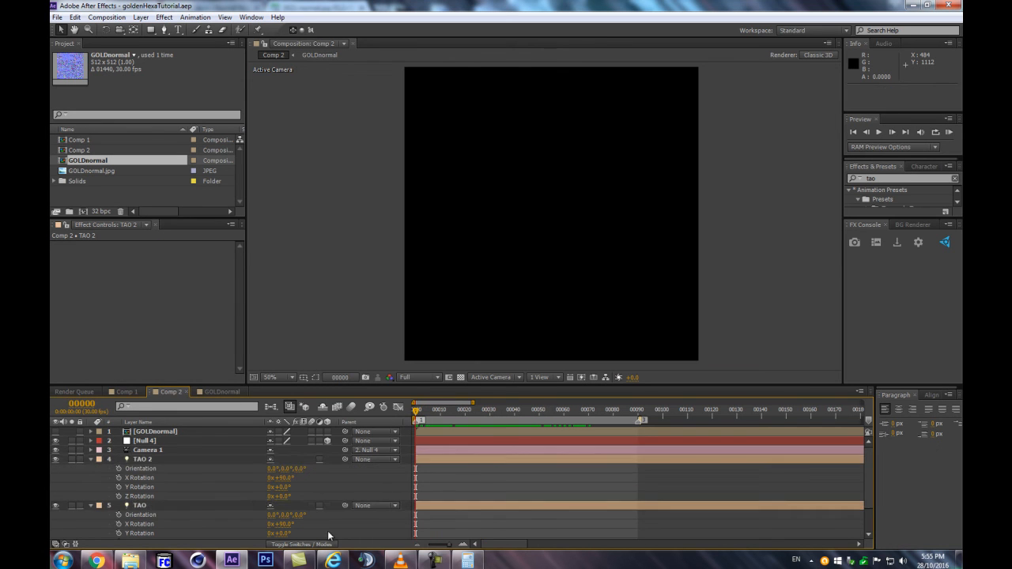
{"action": "scroll", "coordinate": [235, 516], "scroll_direction": "down", "scroll_amount": 2}
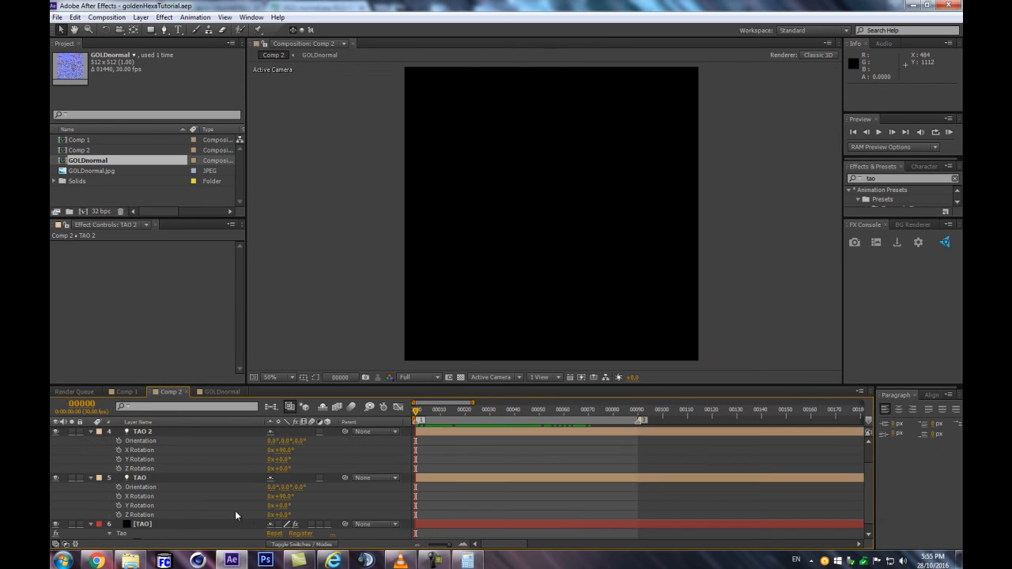
{"action": "left_click", "coordinate": [119, 497]}
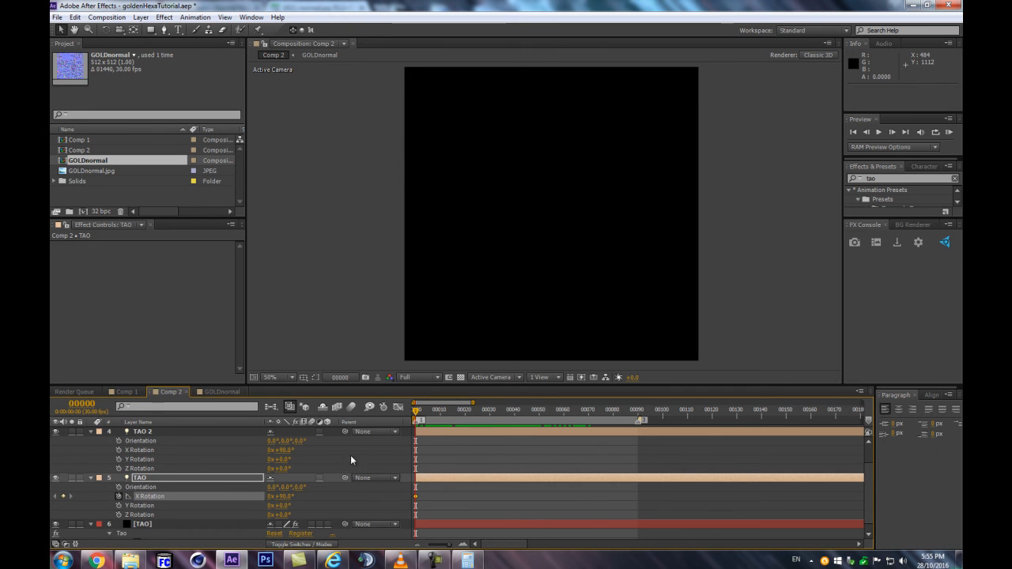
{"action": "left_click_drag", "start_coordinate": [416, 413], "coordinate": [638, 410]}
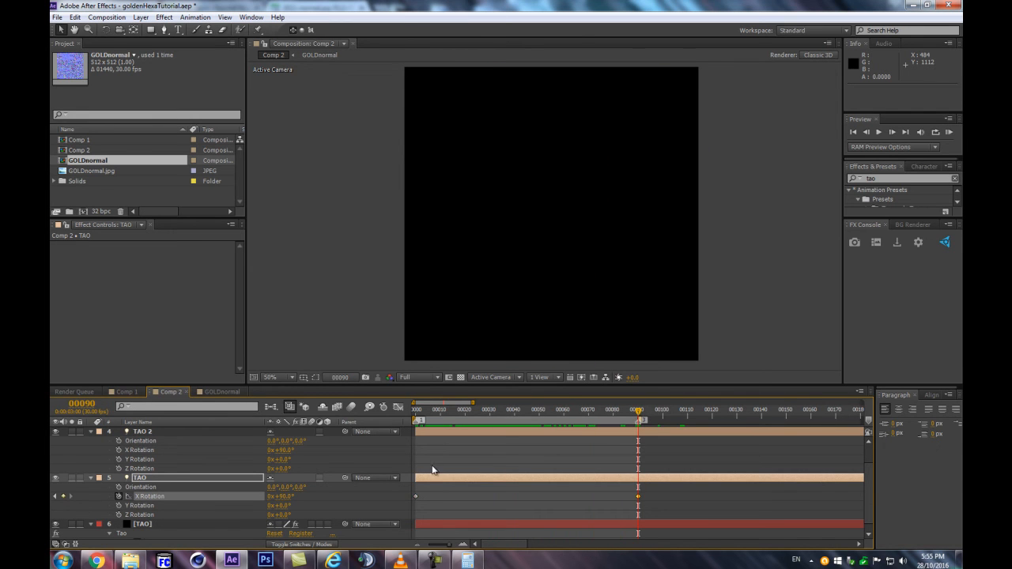
{"action": "scroll", "coordinate": [471, 477], "scroll_direction": "down", "scroll_amount": 5}
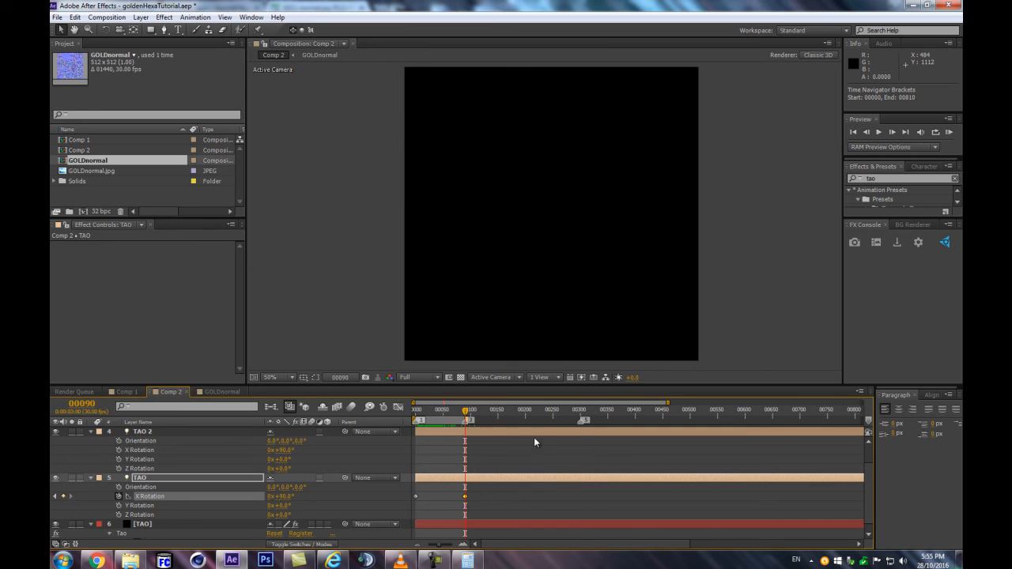
{"action": "key", "text": "3"}
{"action": "left_click_drag", "start_coordinate": [464, 496], "coordinate": [598, 490]}
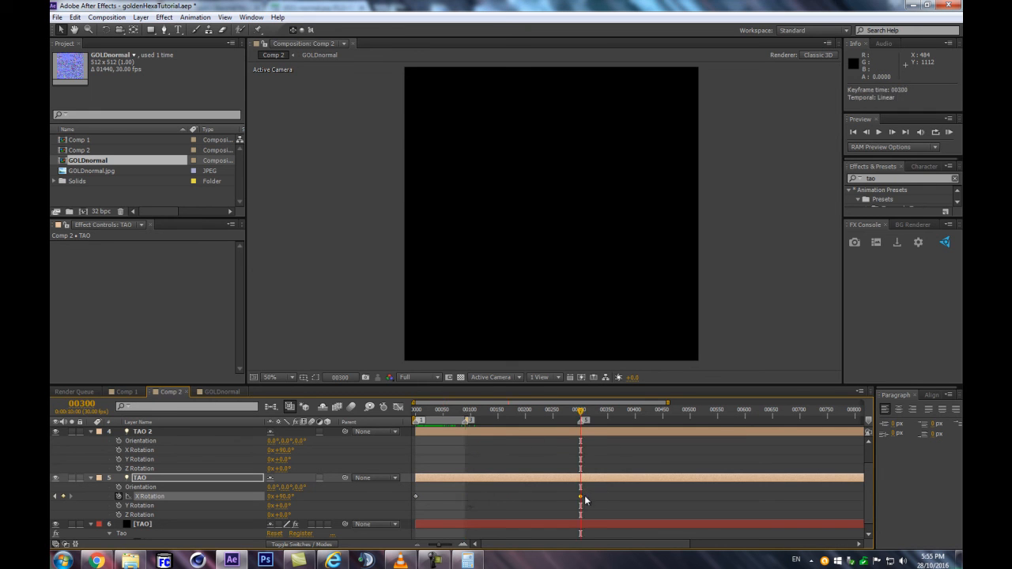
Copy the TAO light's first X Rotation keyframe and paste it at frame 105
{"action": "left_click_drag", "start_coordinate": [487, 413], "coordinate": [473, 413]}
{"action": "left_click_drag", "start_coordinate": [434, 492], "coordinate": [408, 499]}
{"action": "key", "text": "ctrl+c"}
{"action": "key", "text": "ctrl+v"}
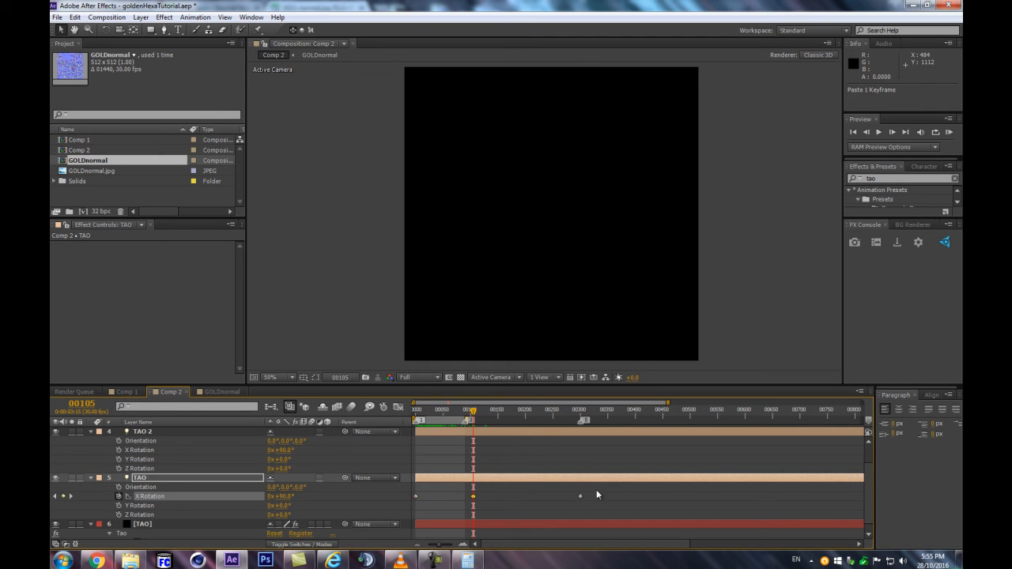
Delete all of the TAO light's X Rotation keyframes, and try a different X Rotation at frame 45 before undoing it
{"action": "left_click", "coordinate": [440, 411]}
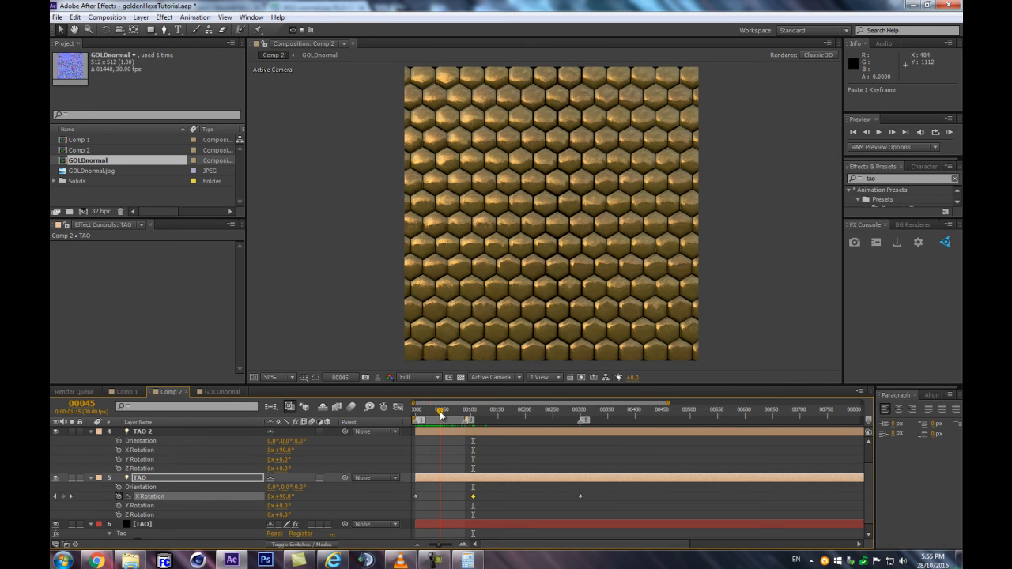
{"action": "left_click_drag", "start_coordinate": [653, 493], "coordinate": [406, 501]}
{"action": "key", "text": "Delete"}
{"action": "left_click_drag", "start_coordinate": [288, 500], "coordinate": [324, 489]}
{"action": "key", "text": "ctrl+z"}
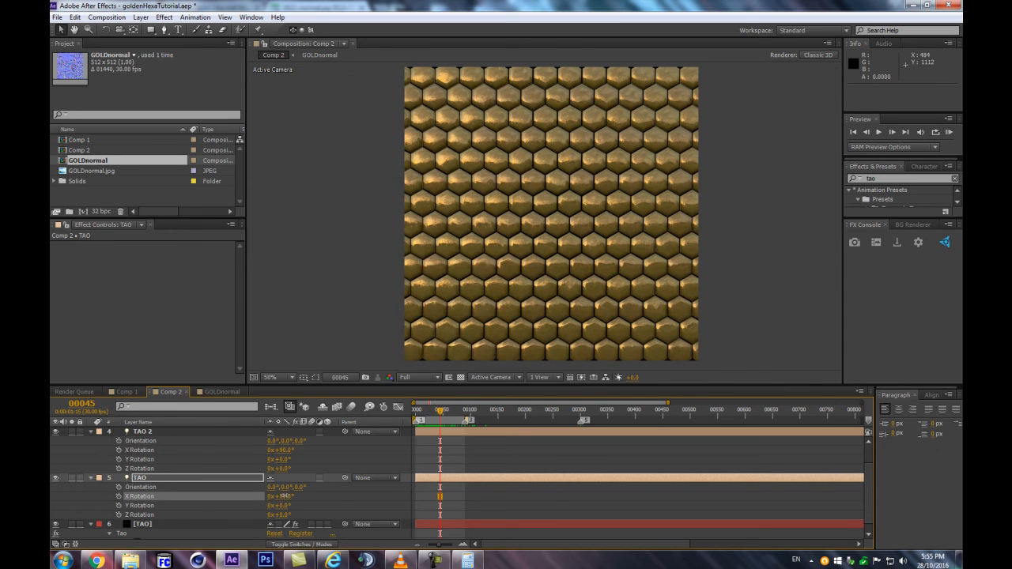
Restore the TAO light's deleted X Rotation keyframes and add an X Rotation keyframe of 270° at frame 139
{"action": "key", "text": "ctrl+z"}
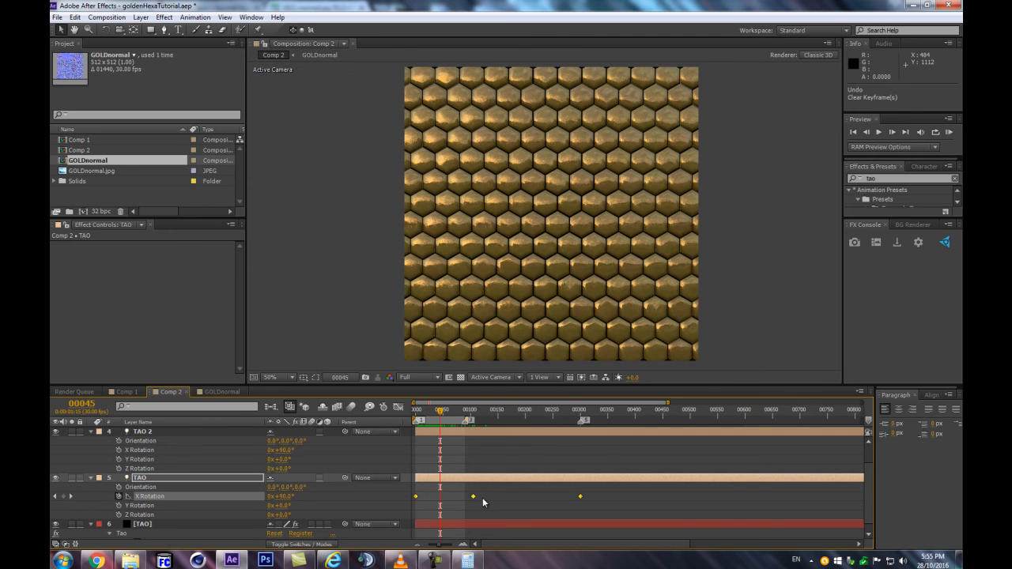
{"action": "left_click", "coordinate": [463, 418]}
{"action": "mouse_move", "coordinate": [462, 417]}
{"action": "left_mouse_down"}
{"action": "mouse_move", "coordinate": [495, 418]}
{"action": "mouse_move", "coordinate": [396, 429]}
{"action": "mouse_move", "coordinate": [470, 420]}
{"action": "left_mouse_up"}
{"action": "left_click", "coordinate": [374, 503]}
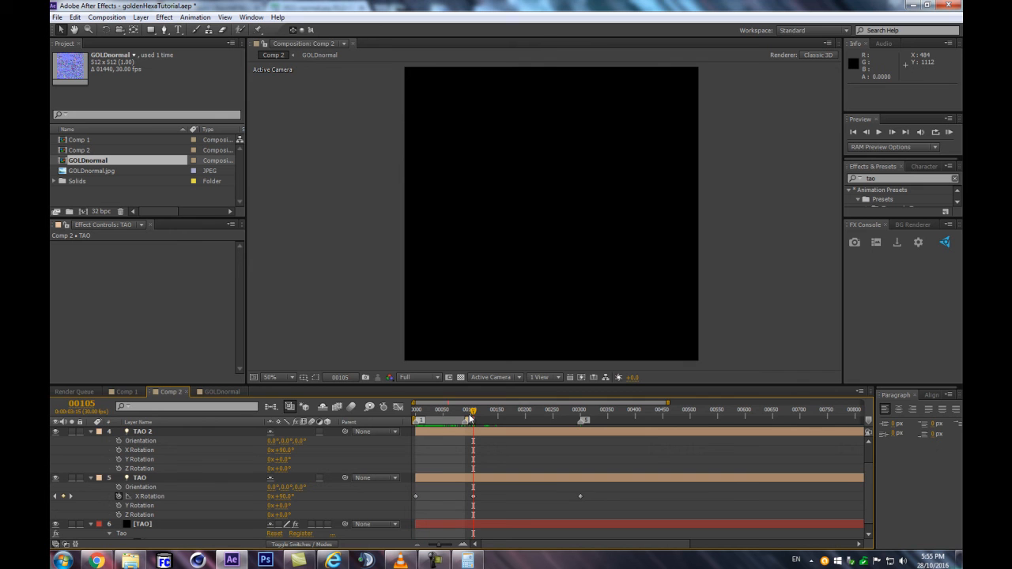
{"action": "left_click_drag", "start_coordinate": [390, 431], "coordinate": [493, 423]}
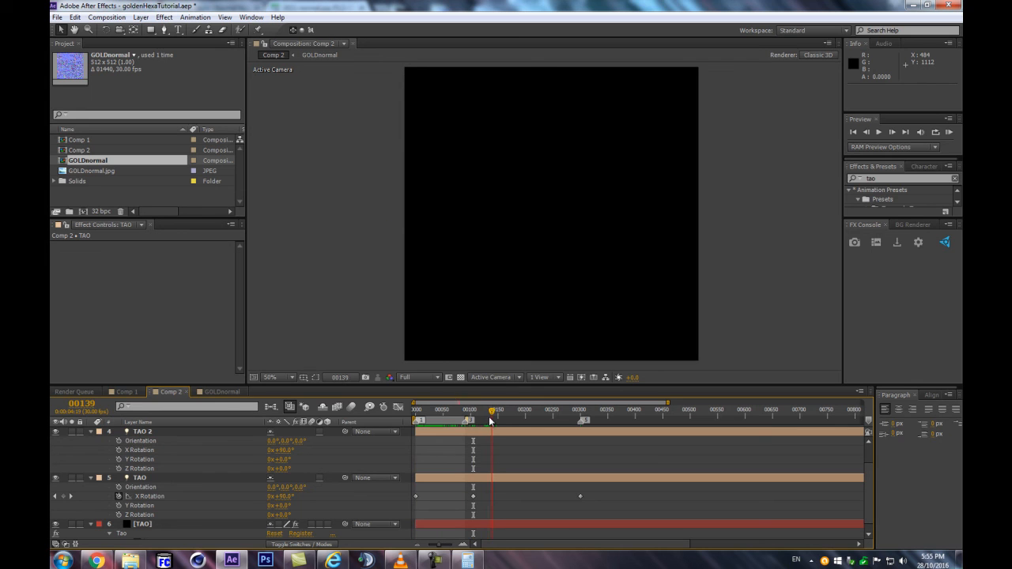
{"action": "left_click", "coordinate": [275, 497]}
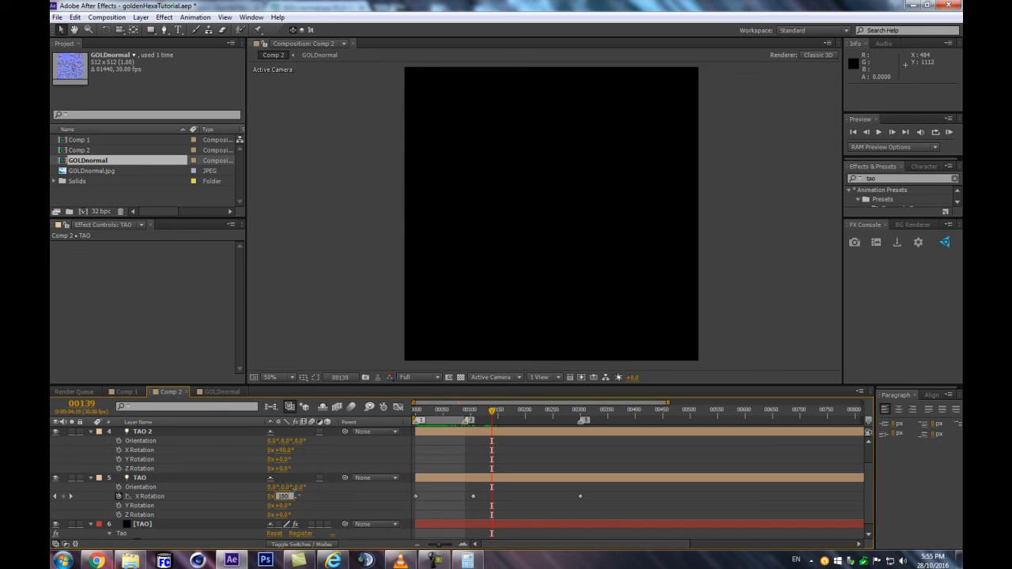
{"action": "key", "text": "Return"}
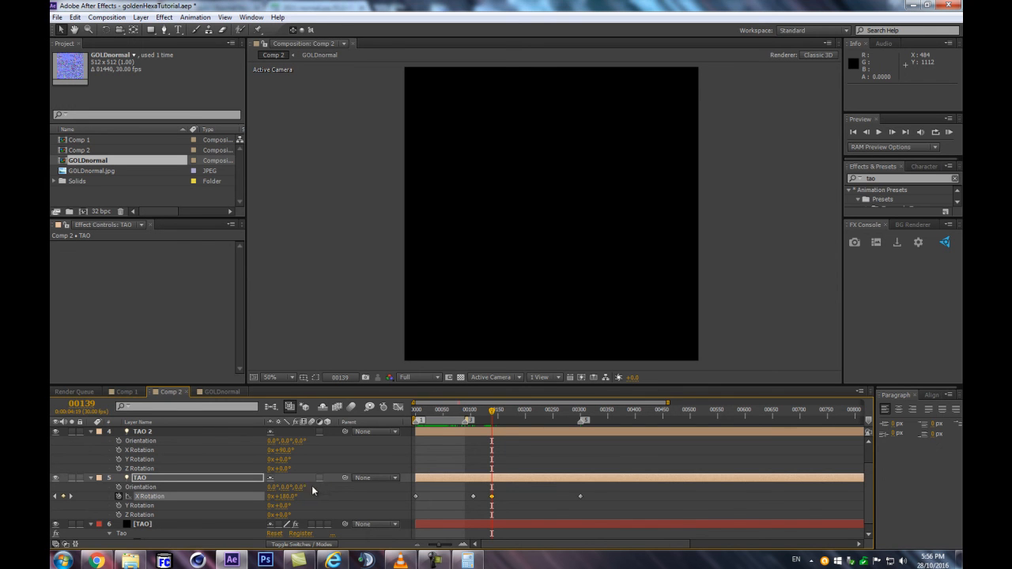
{"action": "left_click", "coordinate": [285, 498]}
{"action": "type", "text": "270"}
{"action": "key", "text": "Return"}
Set the TAO light's X Rotation to 1x+90° at frame 300 and shift the frame 139 keyframe a few frames forward
{"action": "left_click_drag", "start_coordinate": [491, 411], "coordinate": [581, 416]}
{"action": "key", "text": "ctrl+v"}
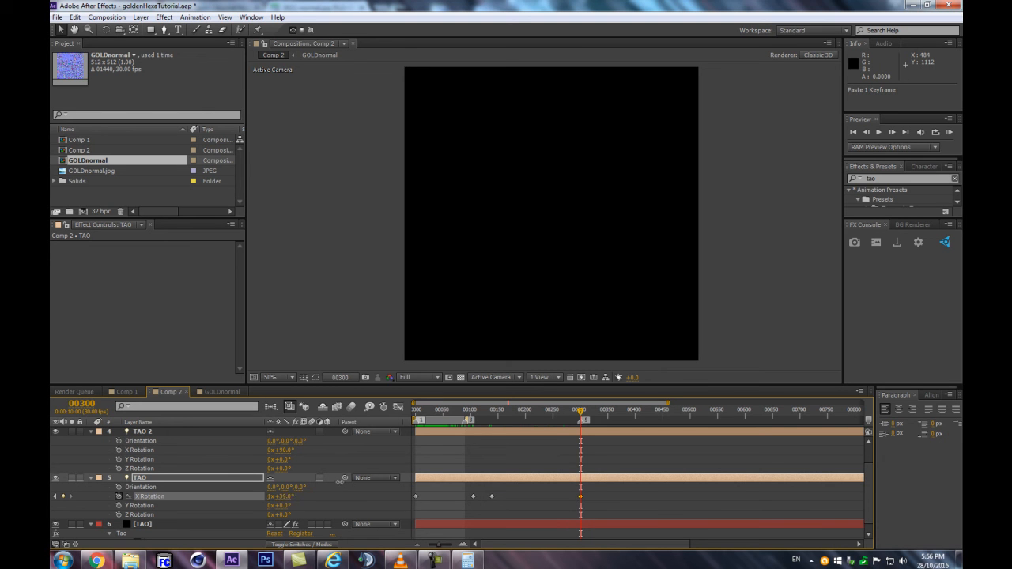
{"action": "key", "text": "ctrl+z"}
{"action": "left_click", "coordinate": [292, 497]}
{"action": "type", "text": "+180"}
{"action": "key", "text": "Return"}
{"action": "key", "text": "Home"}
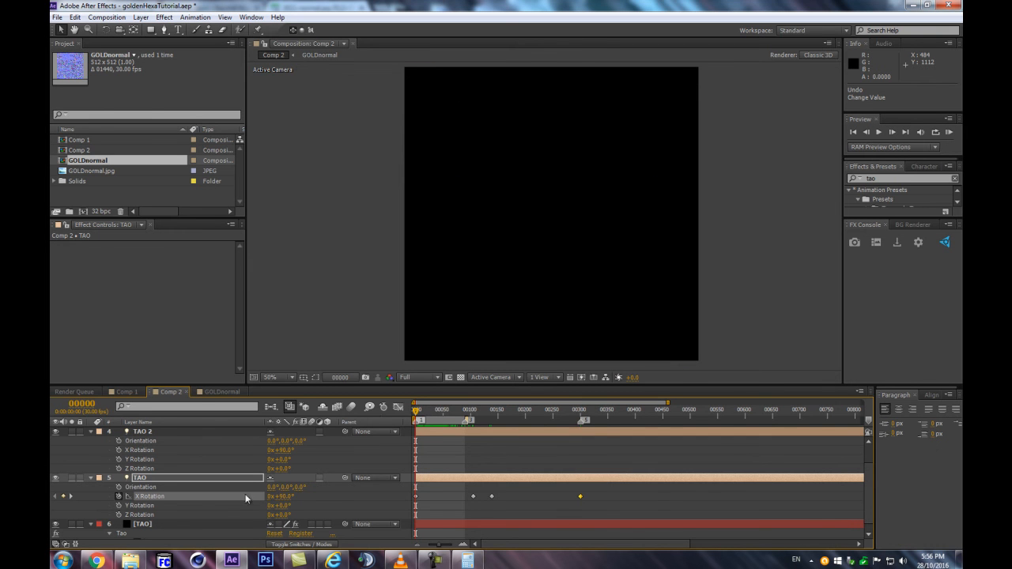
{"action": "mouse_move", "coordinate": [421, 417]}
{"action": "left_mouse_down"}
{"action": "mouse_move", "coordinate": [495, 417]}
{"action": "mouse_move", "coordinate": [436, 428]}
{"action": "left_mouse_up"}
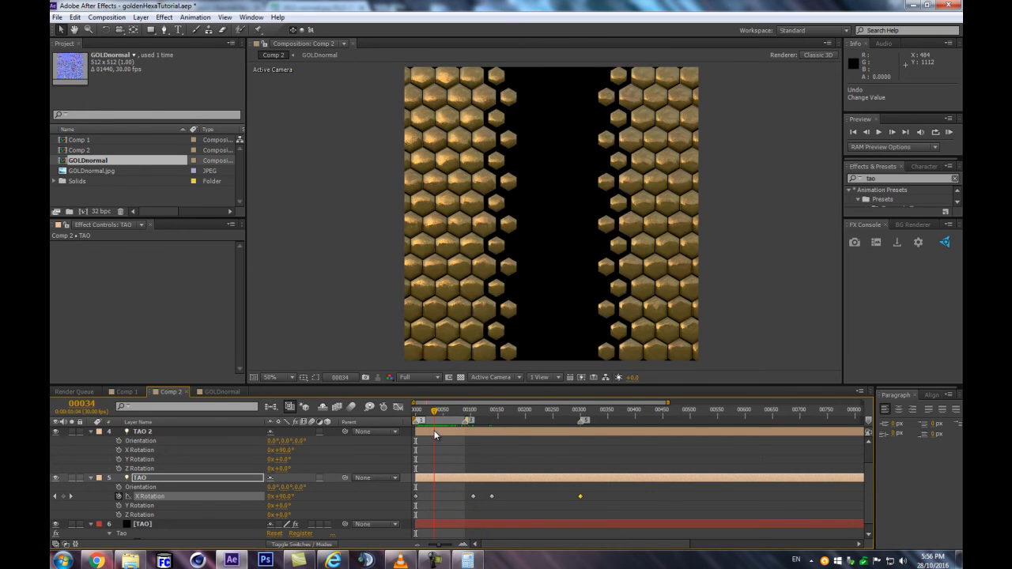
{"action": "left_click_drag", "start_coordinate": [492, 497], "coordinate": [496, 496]}
Enable Offset Rotations [TAO Light] in the Offset settings of the [TAO] solid's Tao effect
{"action": "left_click", "coordinate": [139, 525]}
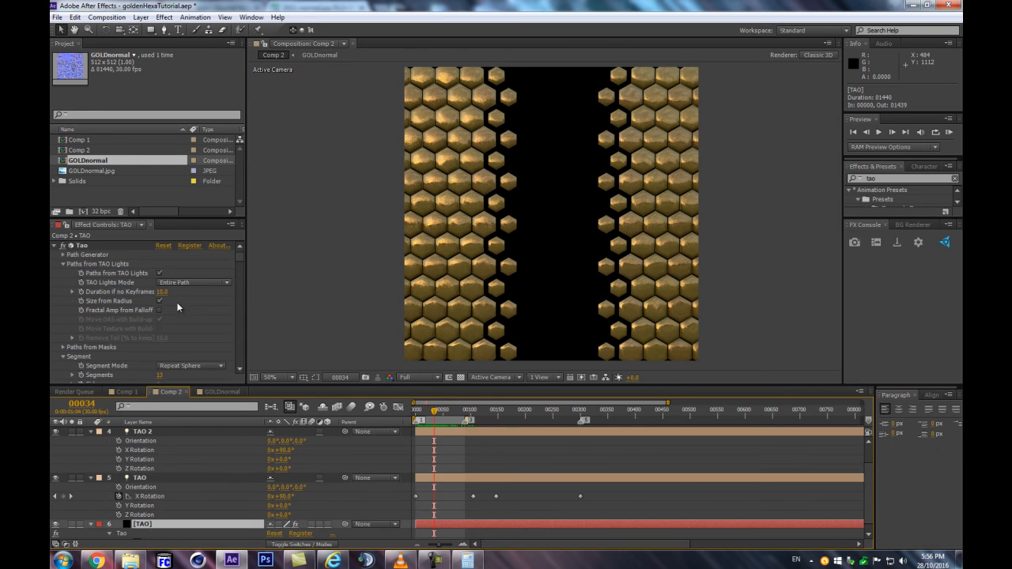
{"action": "scroll", "coordinate": [172, 304], "scroll_direction": "down", "scroll_amount": 3}
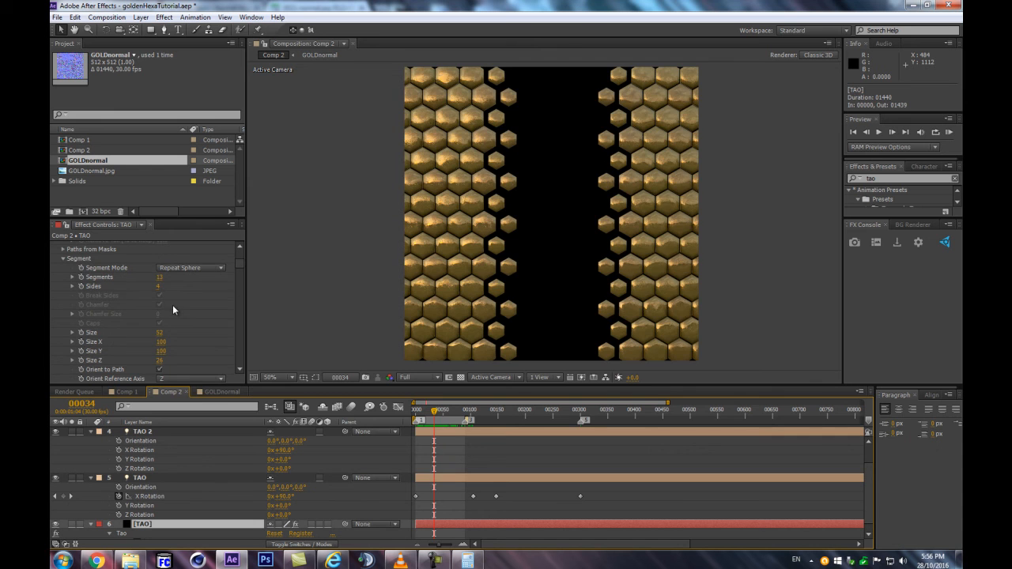
{"action": "mouse_move", "coordinate": [433, 412]}
{"action": "left_mouse_down"}
{"action": "mouse_move", "coordinate": [420, 414]}
{"action": "mouse_move", "coordinate": [441, 415]}
{"action": "left_mouse_up"}
{"action": "scroll", "coordinate": [194, 314], "scroll_direction": "down", "scroll_amount": 10}
{"action": "scroll", "coordinate": [190, 309], "scroll_direction": "up", "scroll_amount": 10}
{"action": "left_click", "coordinate": [65, 358]}
{"action": "left_click", "coordinate": [65, 365]}
{"action": "scroll", "coordinate": [65, 364], "scroll_direction": "down", "scroll_amount": 2}
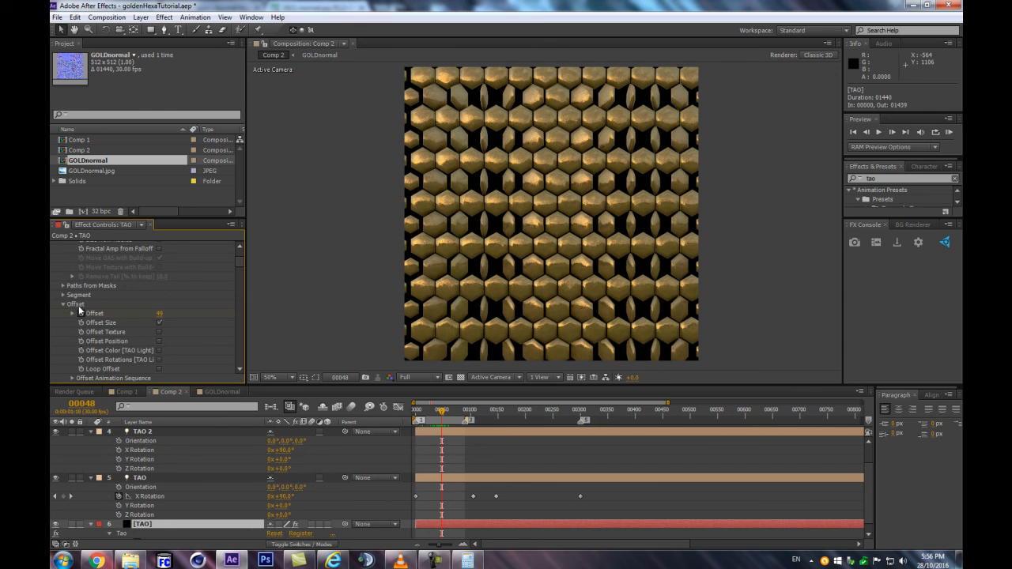
{"action": "scroll", "coordinate": [79, 321], "scroll_direction": "down", "scroll_amount": 1}
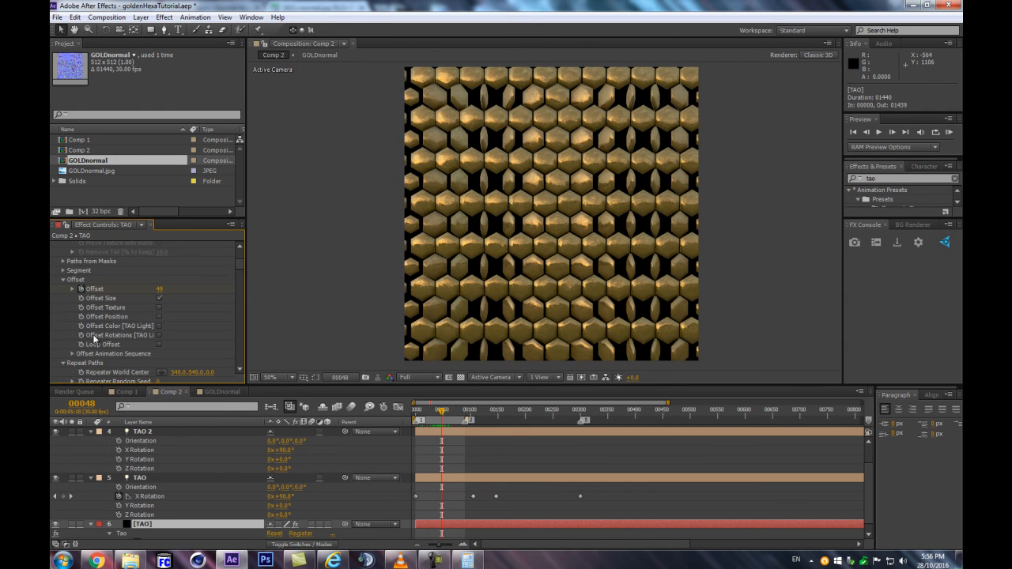
{"action": "left_click", "coordinate": [159, 335]}
Preview the Comp 2 animation from frame 0 and check the offset rotations around frame 53
{"action": "left_click_drag", "start_coordinate": [441, 410], "coordinate": [407, 414]}
{"action": "key", "text": "shift+KP_0"}
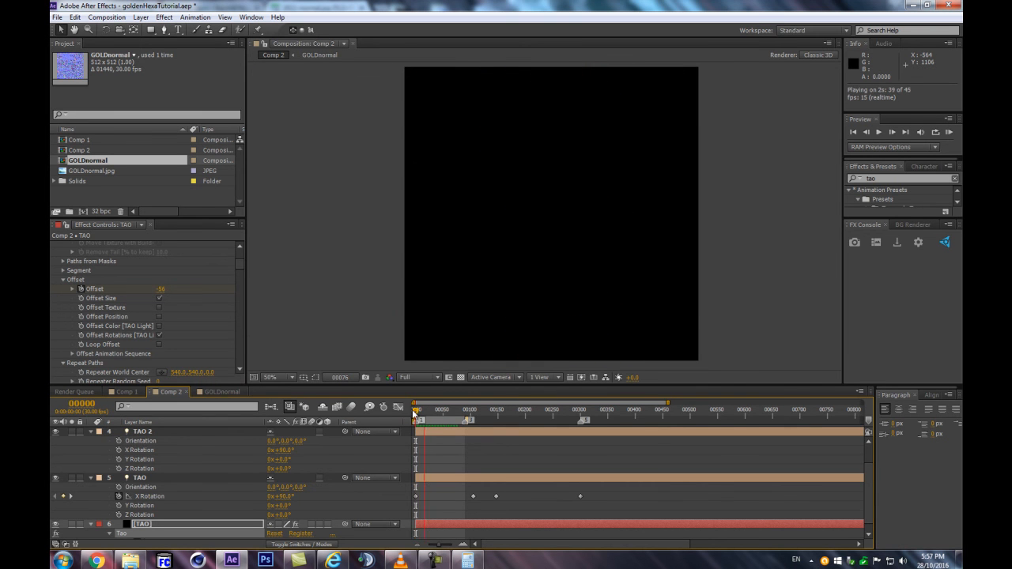
{"action": "left_click_drag", "start_coordinate": [419, 412], "coordinate": [445, 427]}
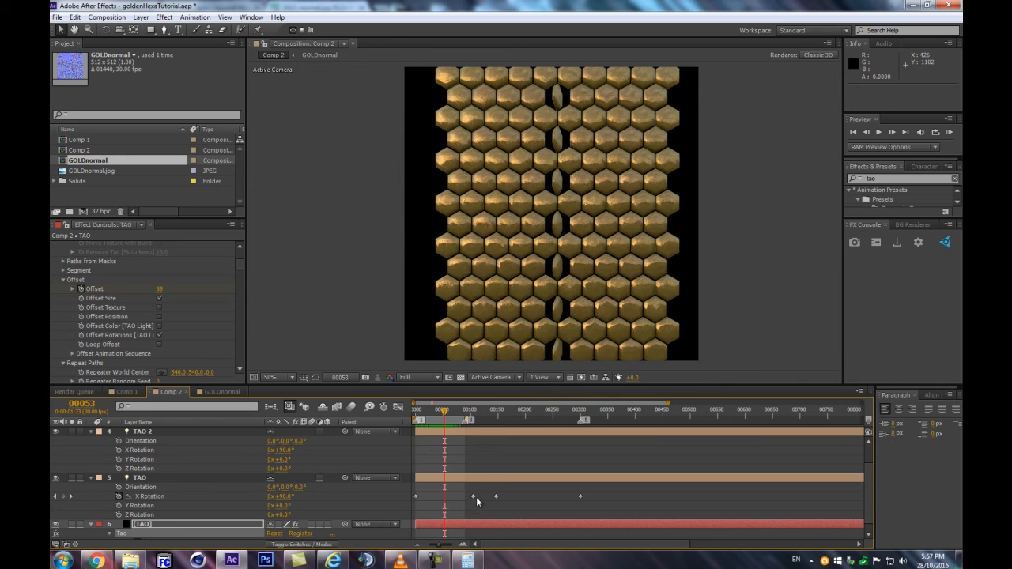
Reveal all keyframed properties of the TAO light to compare its X Rotation and Radius timing
{"action": "left_click", "coordinate": [187, 520]}
{"action": "scroll", "coordinate": [680, 435], "scroll_direction": "down", "scroll_amount": 1}
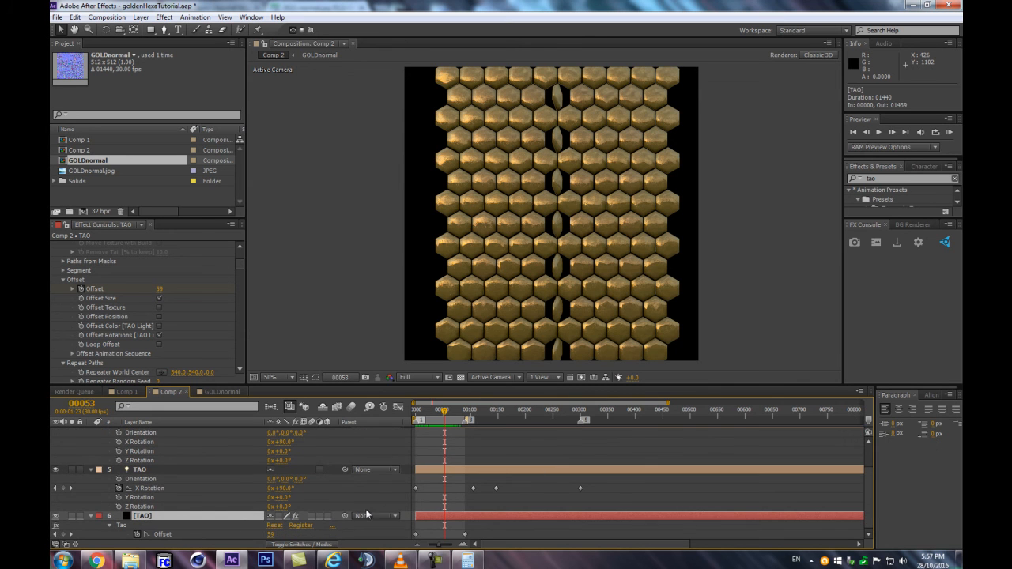
{"action": "left_click", "coordinate": [156, 474]}
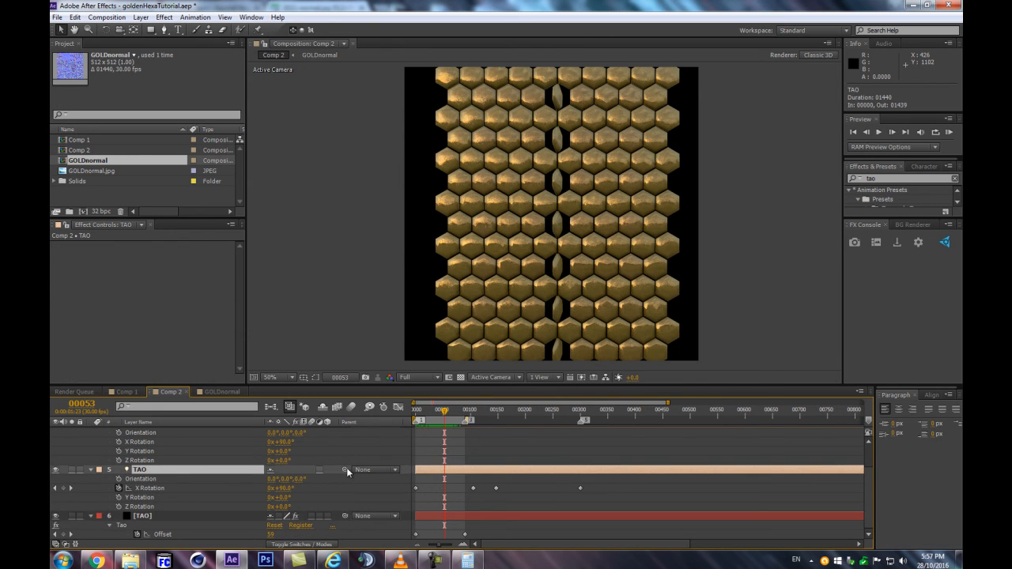
{"action": "key", "text": "u"}
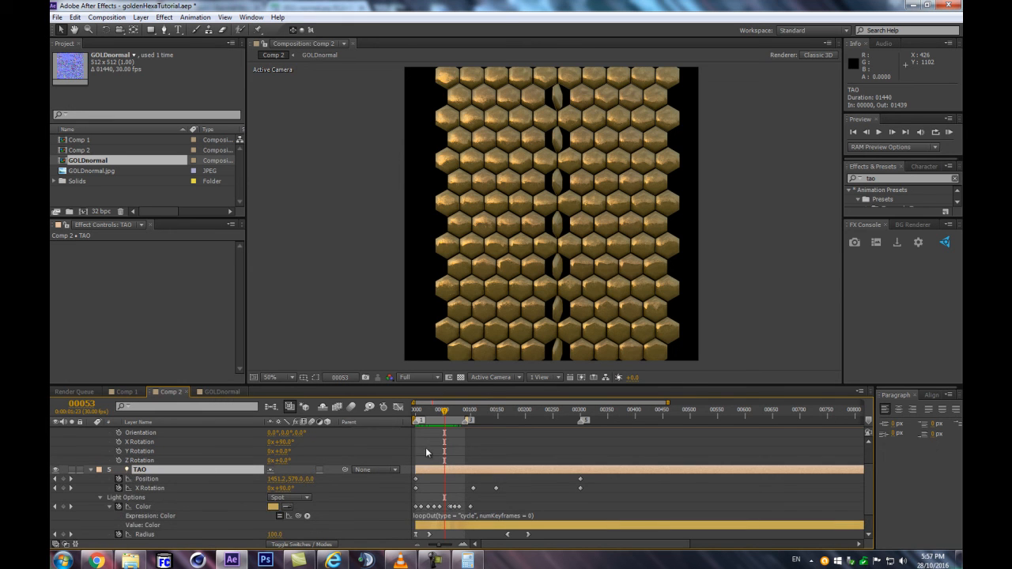
{"action": "scroll", "coordinate": [309, 452], "scroll_direction": "down", "scroll_amount": 3}
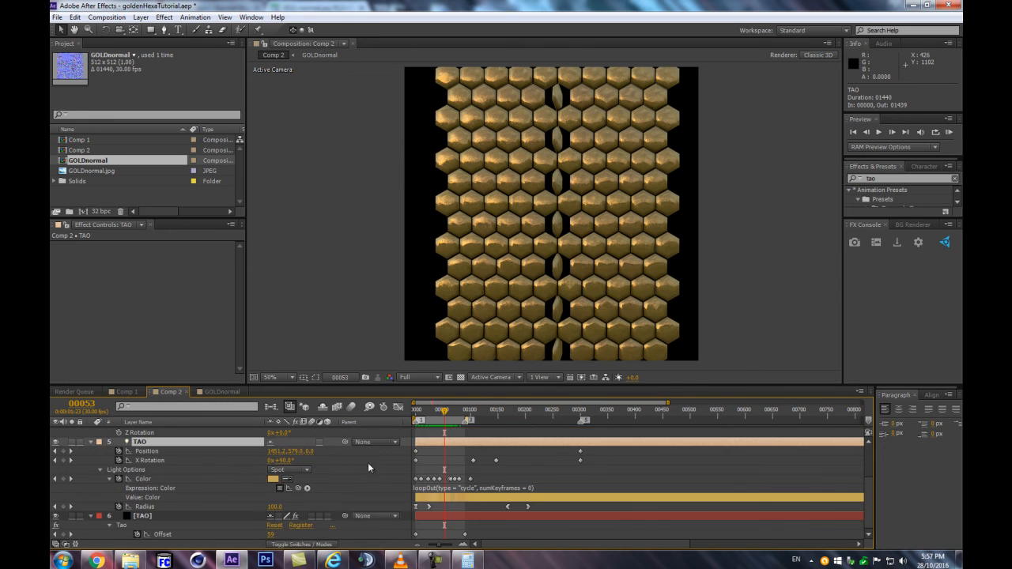
Move the TAO light's last three X Rotation keyframes to frames 25, 169 and 205, aligned with its Radius keyframes
{"action": "left_click", "coordinate": [445, 467]}
{"action": "left_click_drag", "start_coordinate": [474, 463], "coordinate": [431, 469]}
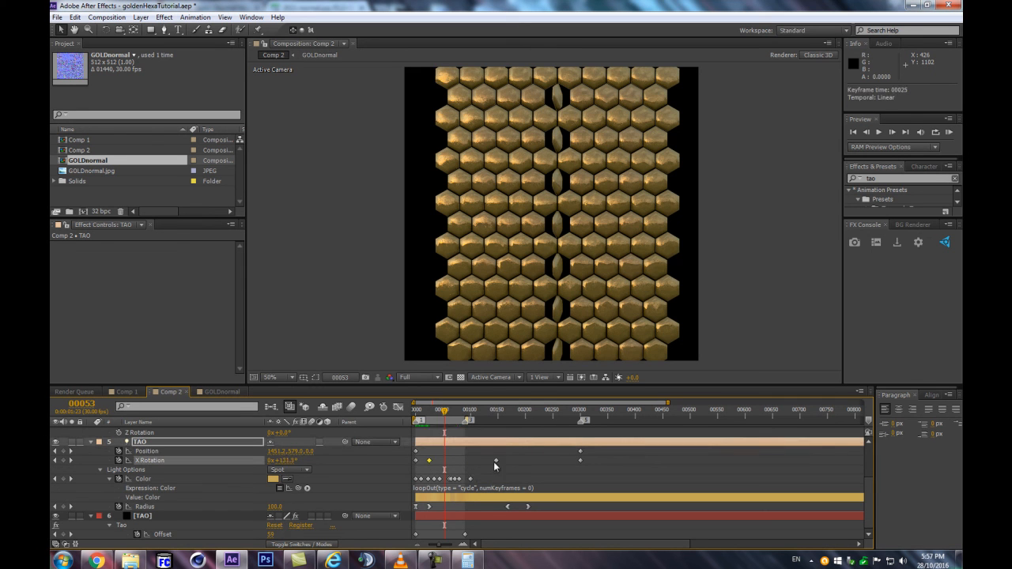
{"action": "left_click_drag", "start_coordinate": [577, 458], "coordinate": [534, 465]}
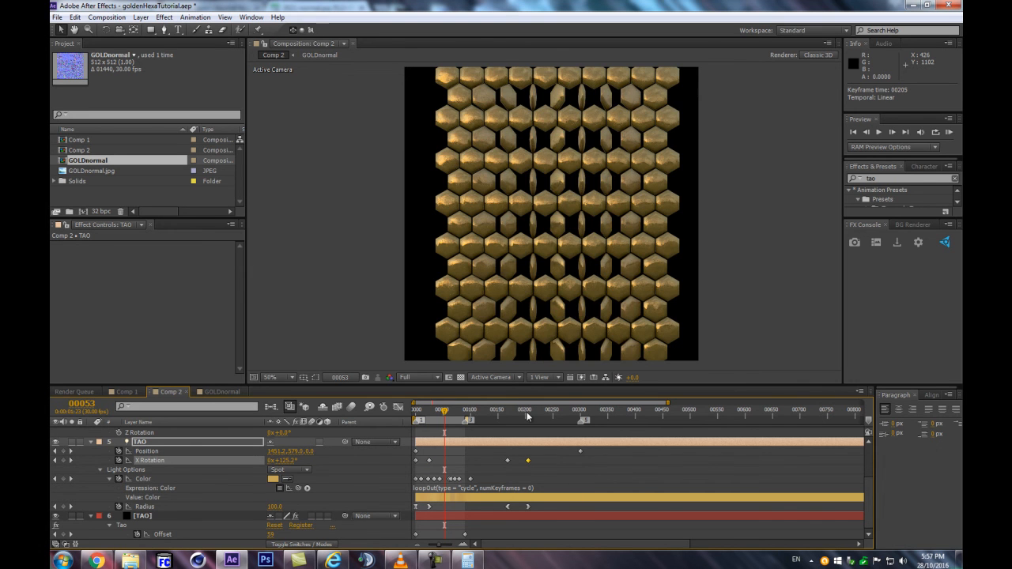
{"action": "mouse_move", "coordinate": [439, 417]}
{"action": "left_mouse_down"}
{"action": "mouse_move", "coordinate": [417, 416]}
{"action": "mouse_move", "coordinate": [464, 415]}
{"action": "mouse_move", "coordinate": [432, 416]}
{"action": "mouse_move", "coordinate": [411, 431]}
{"action": "mouse_move", "coordinate": [444, 429]}
{"action": "left_mouse_up"}
{"action": "key", "text": "shift"}
{"action": "left_click", "coordinate": [450, 461]}
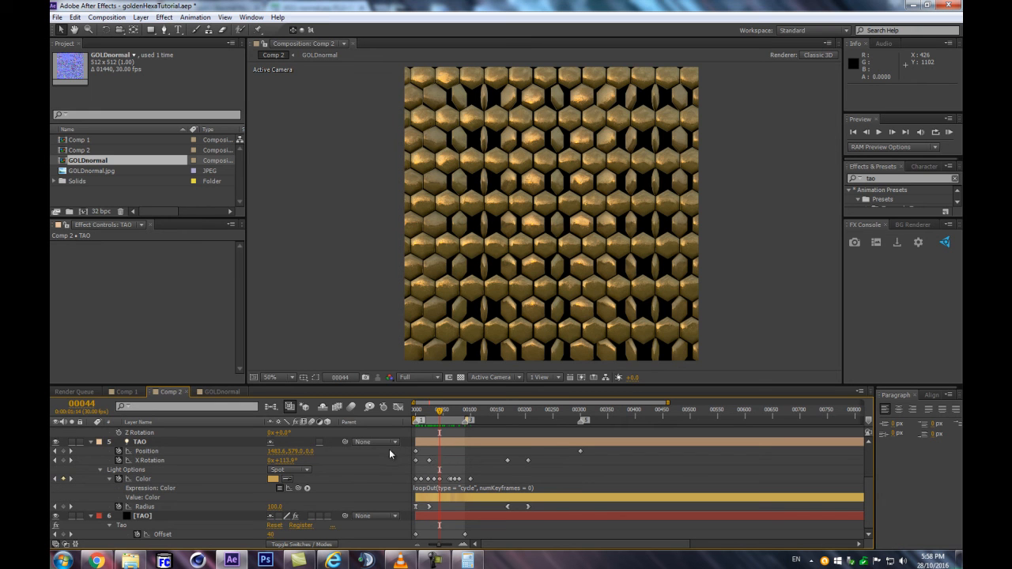
Copy the TAO light's X Rotation keyframe at frame 169 and paste it at frame 25
{"action": "mouse_move", "coordinate": [439, 409]}
{"action": "left_mouse_down"}
{"action": "mouse_move", "coordinate": [416, 412]}
{"action": "mouse_move", "coordinate": [430, 410]}
{"action": "left_mouse_up"}
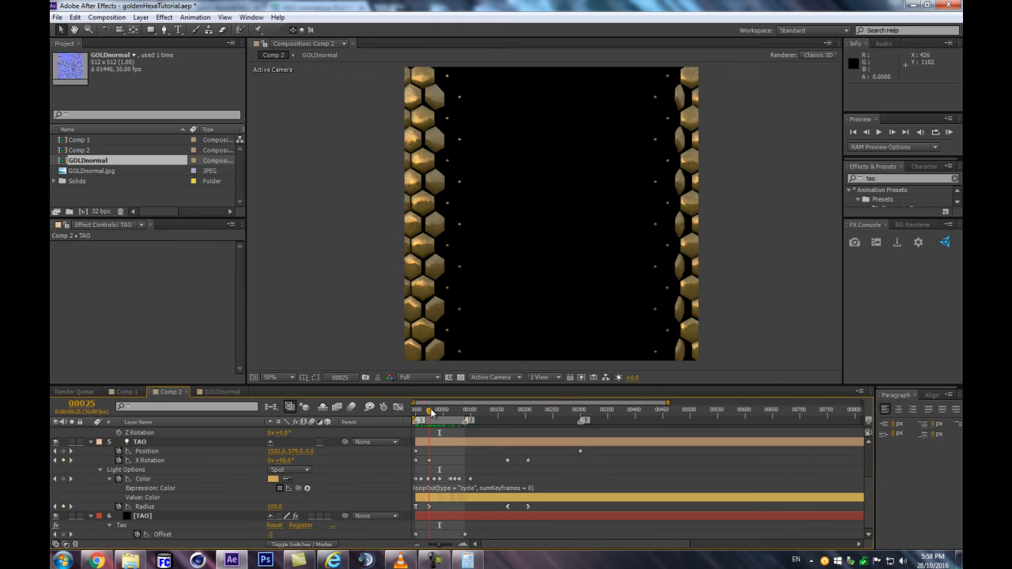
{"action": "left_click", "coordinate": [508, 460]}
{"action": "key", "text": "ctrl+c"}
{"action": "key", "text": "ctrl+v"}
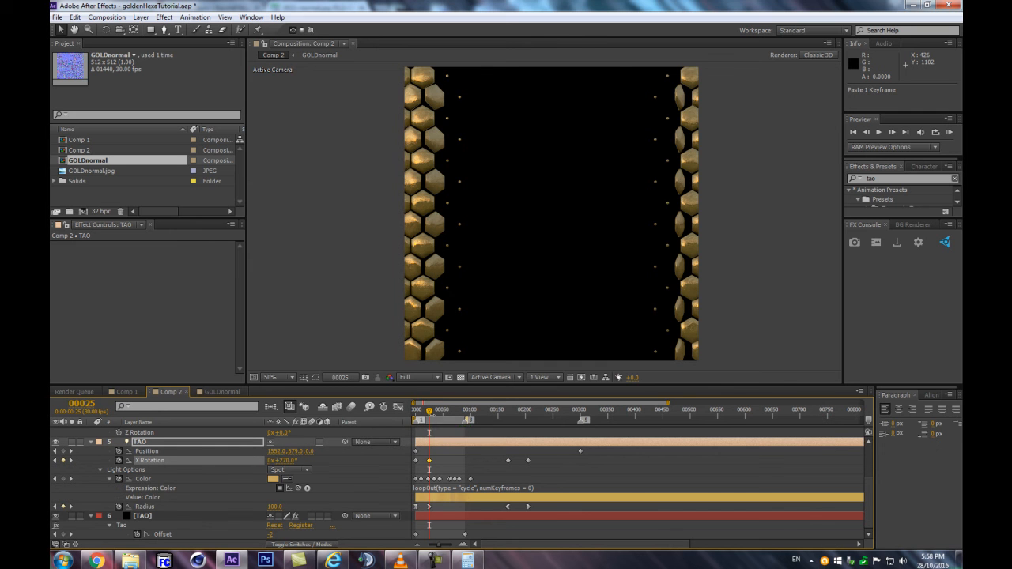
Turn the TAO light's X Rotation keyframe at frame 25 into a hold keyframe and check the rotation at frame 205
{"action": "left_click_drag", "start_coordinate": [429, 412], "coordinate": [506, 412]}
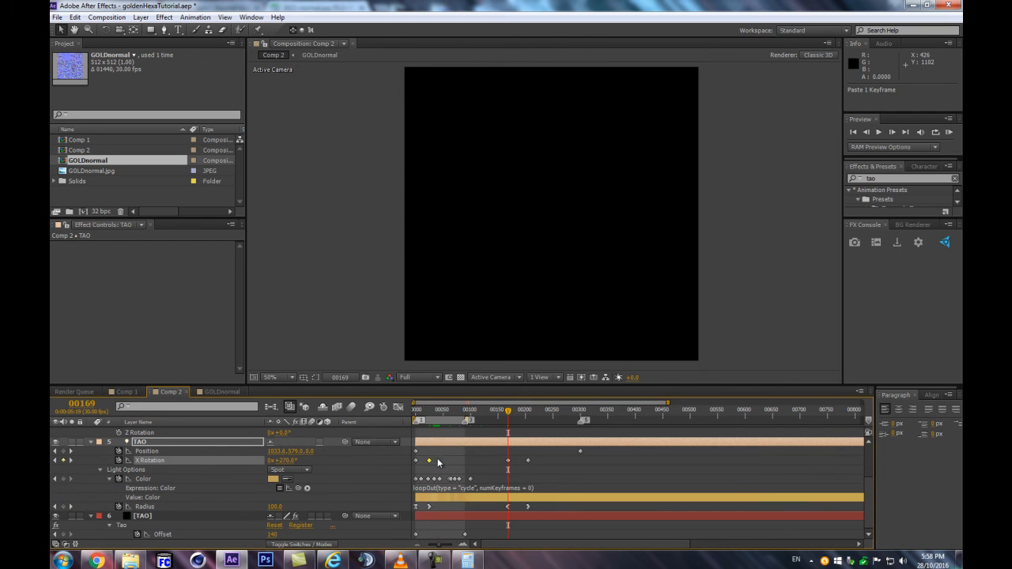
{"action": "right_click", "coordinate": [430, 460]}
{"action": "left_click", "coordinate": [485, 400]}
{"action": "left_click_drag", "start_coordinate": [506, 412], "coordinate": [519, 412]}
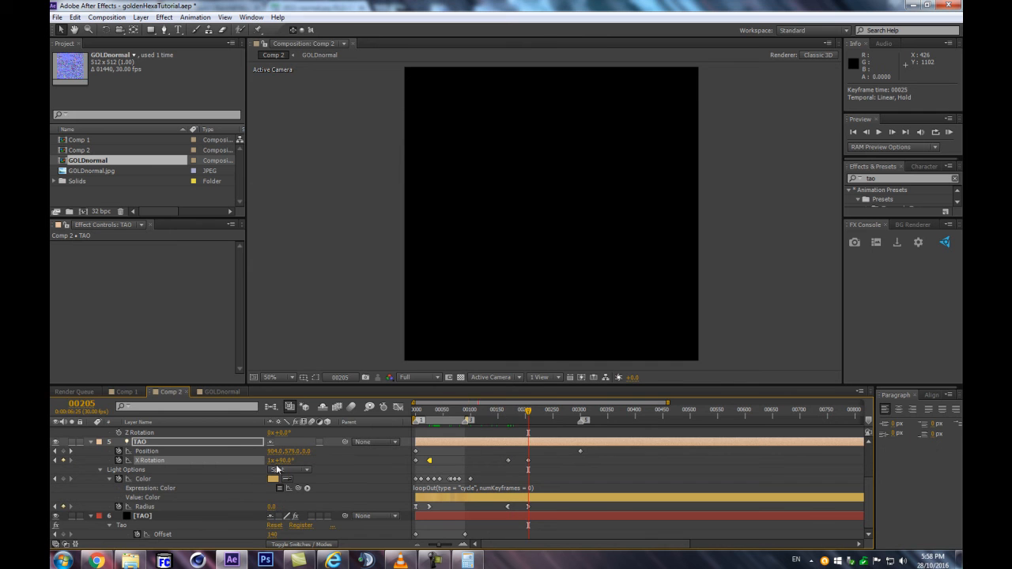
Move the TAO light's X Rotation hold keyframe to frame 48 and the frame 169 keyframe to frame 153
{"action": "mouse_move", "coordinate": [449, 409]}
{"action": "left_mouse_down"}
{"action": "mouse_move", "coordinate": [417, 411]}
{"action": "mouse_move", "coordinate": [436, 415]}
{"action": "left_mouse_up"}
{"action": "left_click_drag", "start_coordinate": [429, 413], "coordinate": [455, 421]}
{"action": "left_click", "coordinate": [443, 460]}
{"action": "left_click_drag", "start_coordinate": [430, 461], "coordinate": [434, 462]}
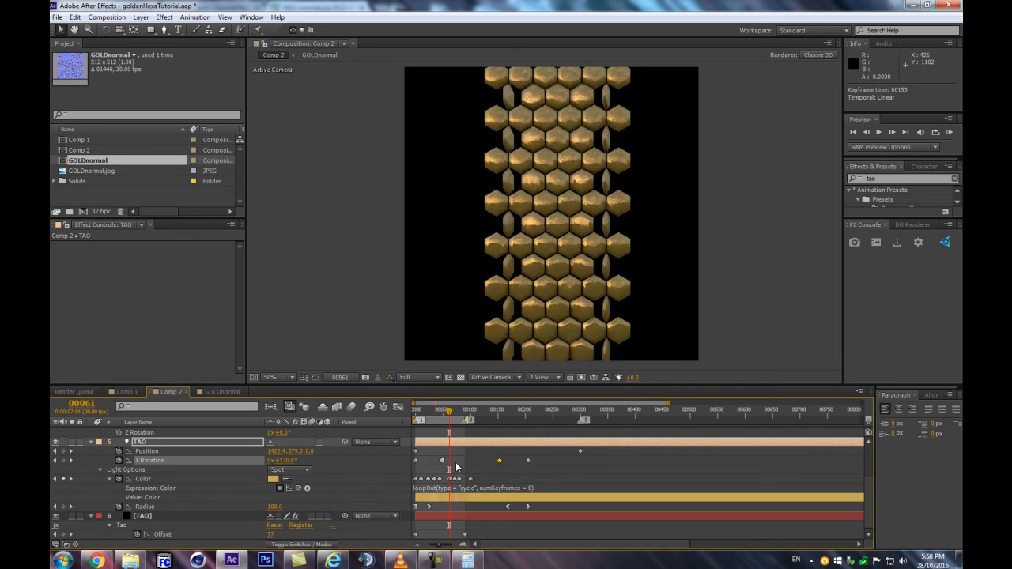
{"action": "left_click", "coordinate": [442, 411]}
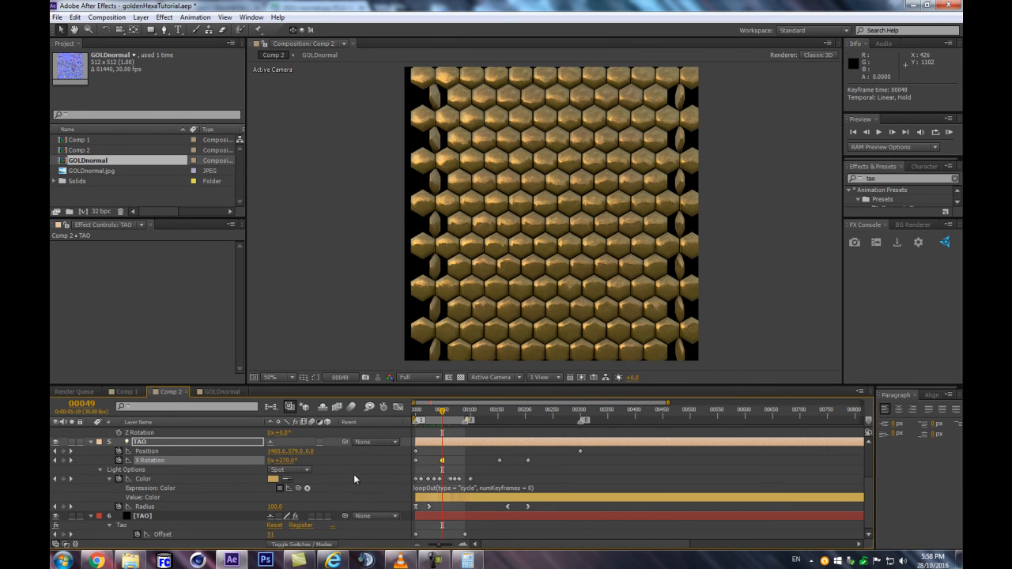
Ease into the TAO light's frame 48 X Rotation keyframe and extend its incoming handle almost to frame 0 in the Graph Editor
{"action": "right_click", "coordinate": [442, 460]}
{"action": "mouse_move", "coordinate": [486, 454]}
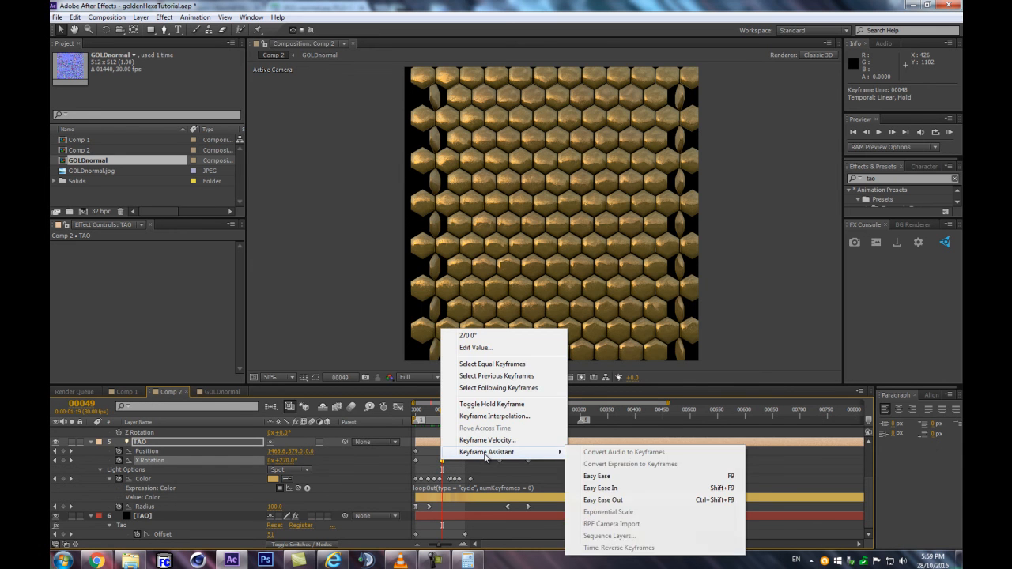
{"action": "left_click", "coordinate": [609, 500]}
{"action": "left_click", "coordinate": [397, 407]}
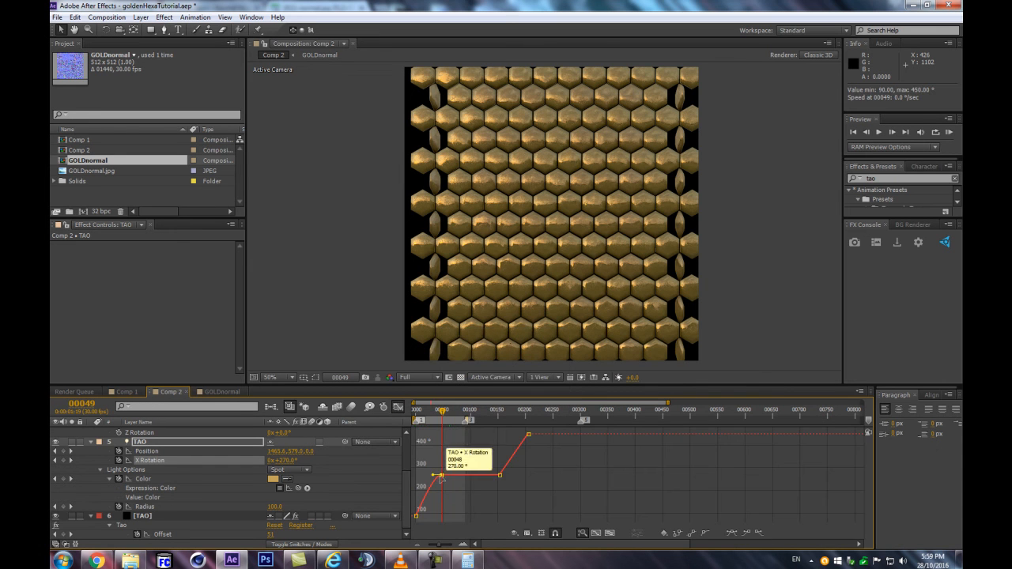
{"action": "mouse_move", "coordinate": [433, 410]}
{"action": "left_mouse_down"}
{"action": "mouse_move", "coordinate": [419, 411]}
{"action": "mouse_move", "coordinate": [433, 412]}
{"action": "left_mouse_up"}
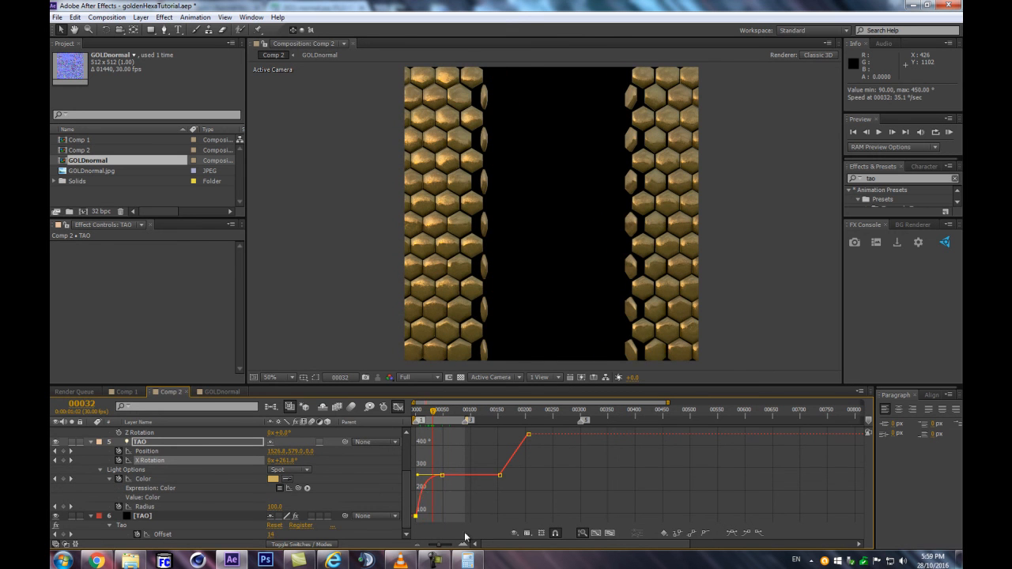
Ease the TAO light's first X Rotation keyframe with a steep outgoing handle, and preview the rotation
{"action": "left_click", "coordinate": [731, 533]}
{"action": "left_click_drag", "start_coordinate": [424, 517], "coordinate": [401, 500]}
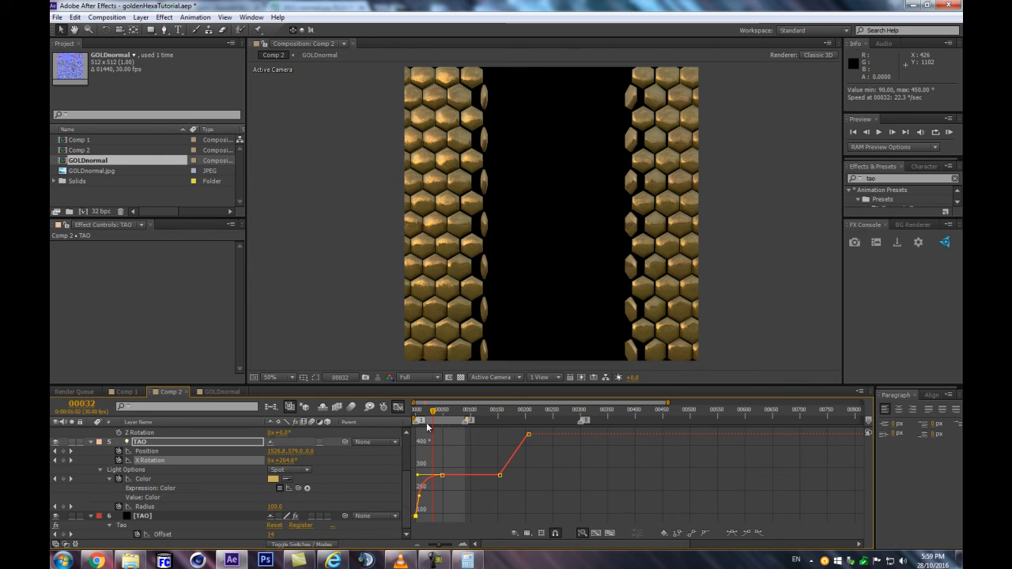
{"action": "left_click_drag", "start_coordinate": [427, 411], "coordinate": [462, 410]}
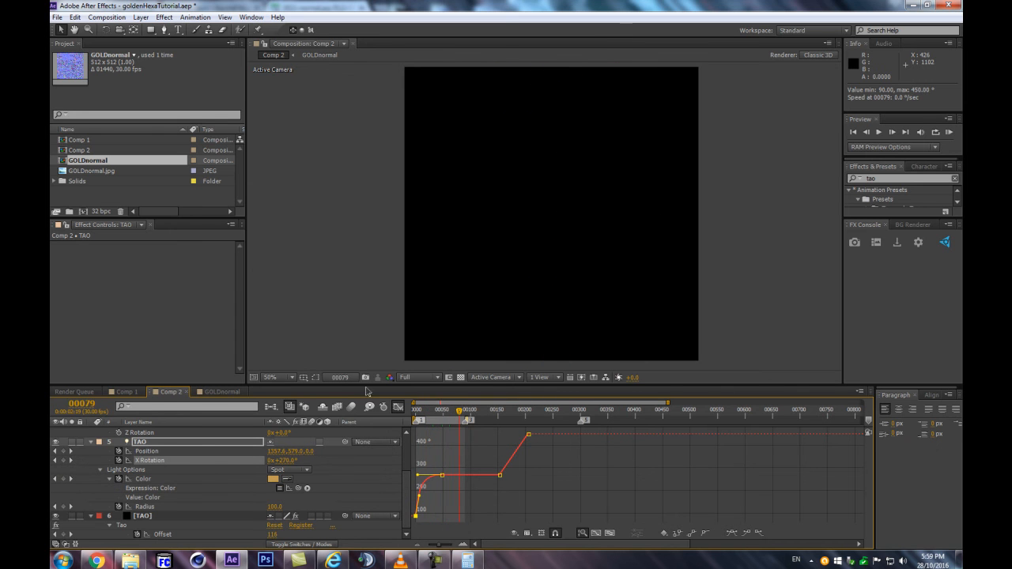
{"action": "left_click", "coordinate": [397, 407]}
{"action": "left_click", "coordinate": [440, 412]}
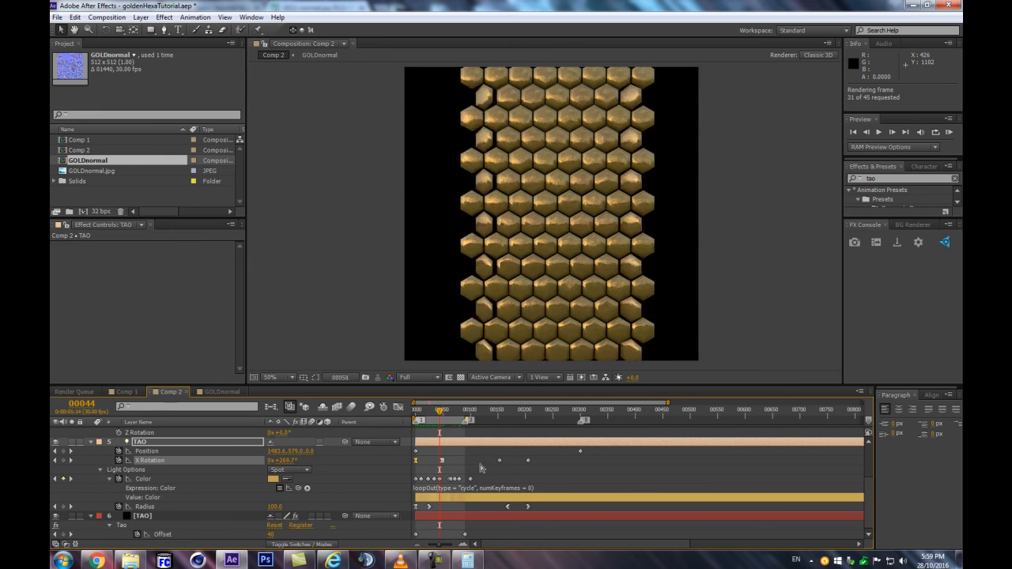
Apply Easy Ease Out to the TAO light's X Rotation keyframe at frame 153 and show its curve in the Graph Editor
{"action": "left_click", "coordinate": [499, 460]}
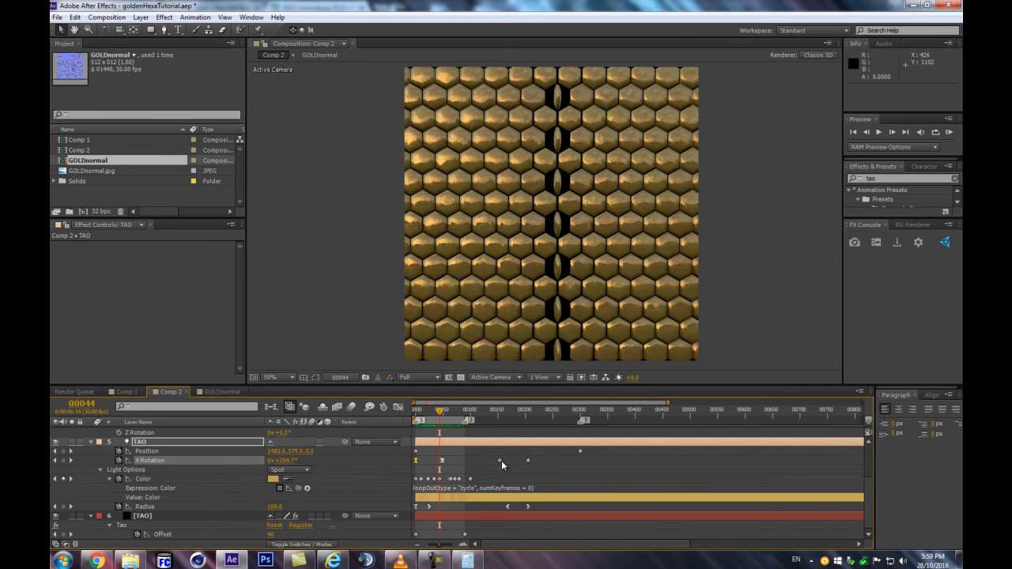
{"action": "right_click", "coordinate": [501, 460]}
{"action": "mouse_move", "coordinate": [534, 454]}
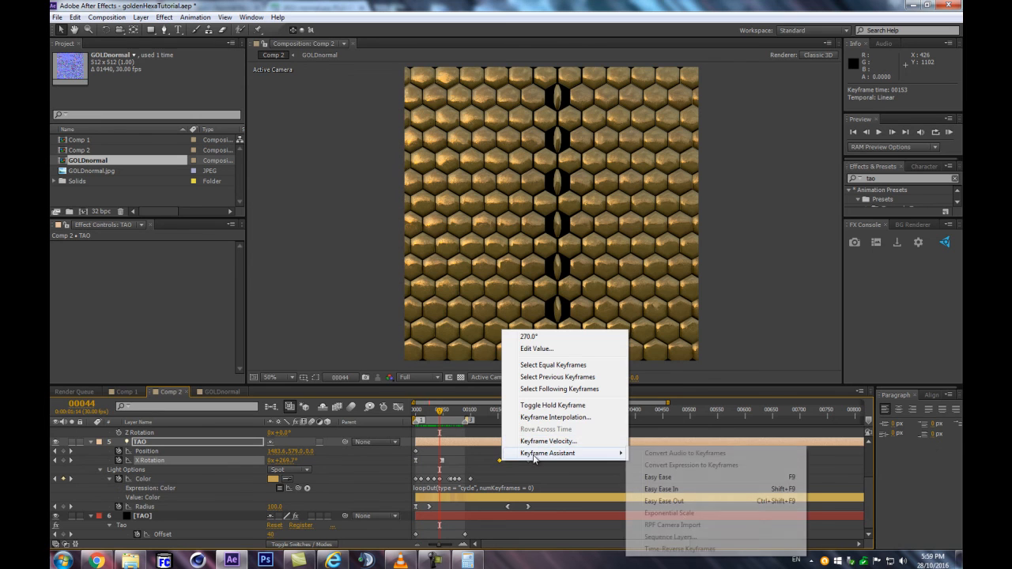
{"action": "left_click", "coordinate": [680, 501]}
{"action": "left_click", "coordinate": [399, 408]}
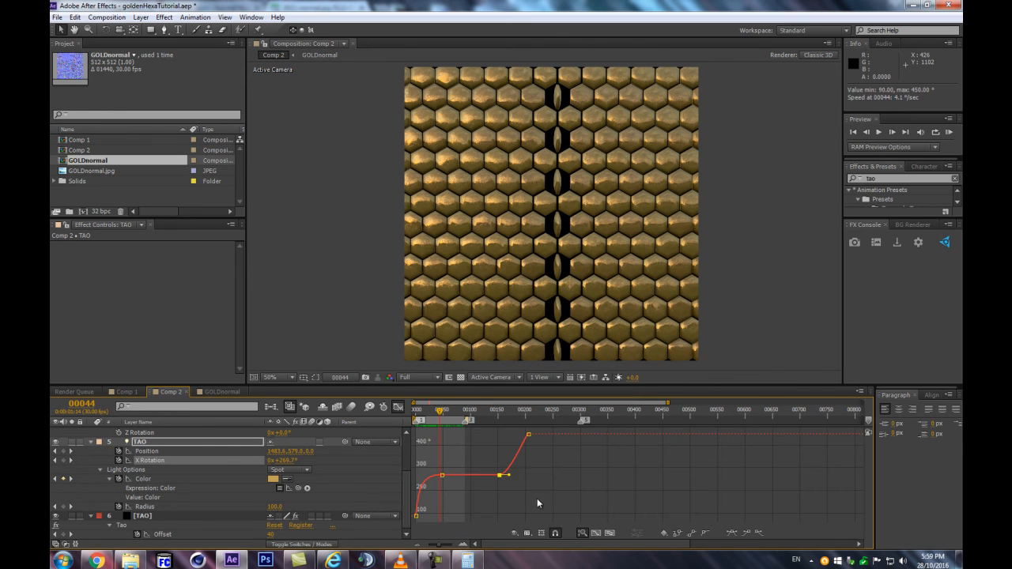
Ease into the TAO light's last X Rotation keyframe, shape a steep incoming handle in the Graph Editor, and preview the rotation
{"action": "left_click", "coordinate": [528, 434]}
{"action": "left_click", "coordinate": [735, 533]}
{"action": "left_click_drag", "start_coordinate": [566, 467], "coordinate": [560, 446]}
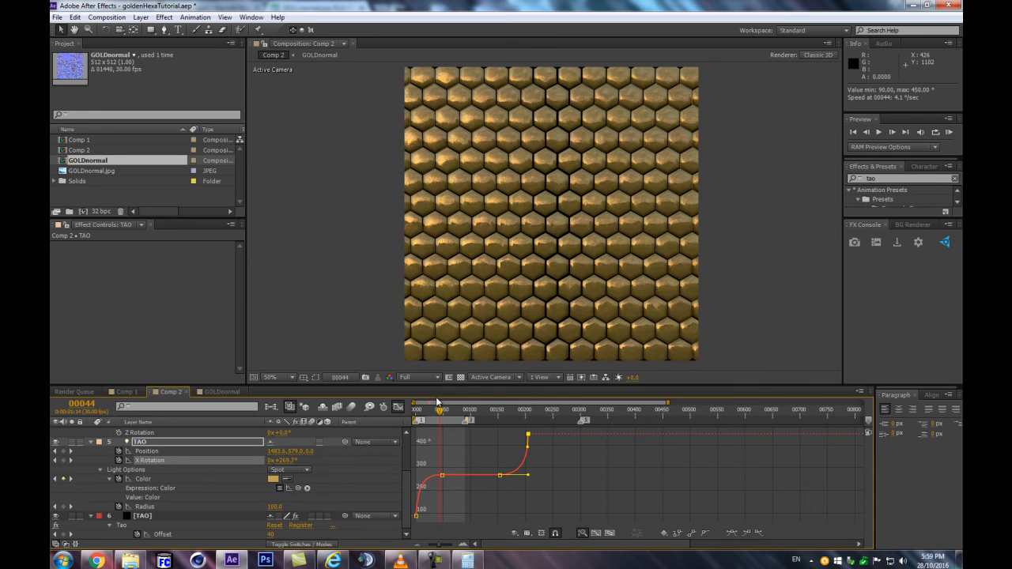
{"action": "left_click", "coordinate": [421, 413]}
{"action": "left_click_drag", "start_coordinate": [421, 412], "coordinate": [445, 410]}
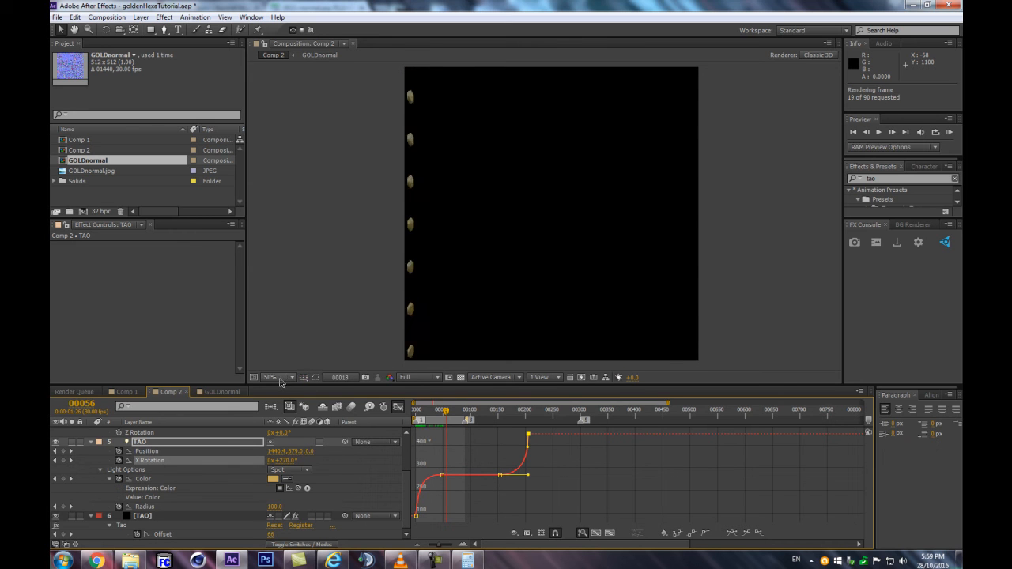
Set the Tao effect's Offset keyframe at frame 0 to -21 and preview the animation
{"action": "left_click", "coordinate": [414, 411]}
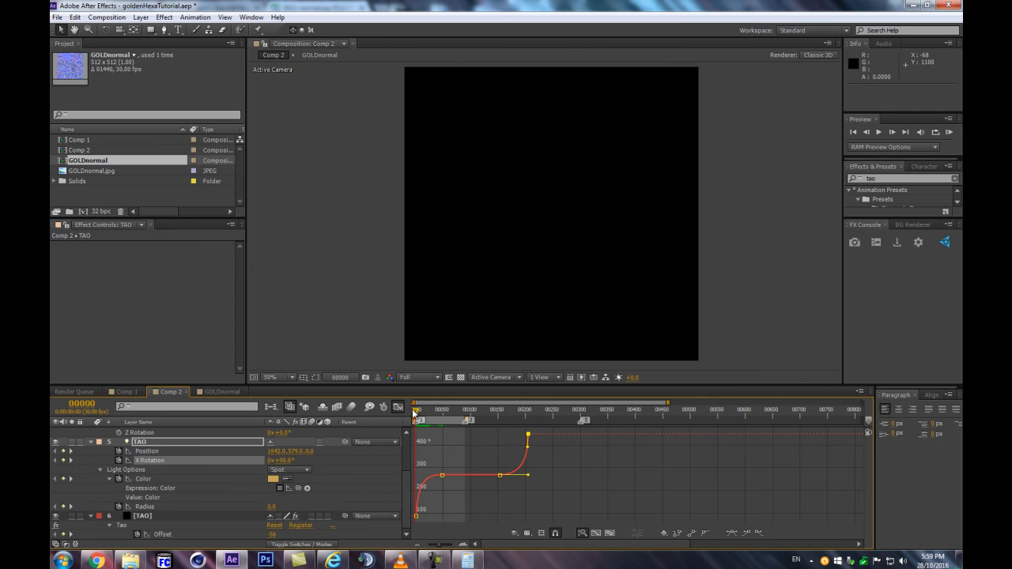
{"action": "mouse_move", "coordinate": [421, 411]}
{"action": "left_mouse_down"}
{"action": "mouse_move", "coordinate": [441, 411]}
{"action": "mouse_move", "coordinate": [403, 416]}
{"action": "left_mouse_up"}
{"action": "left_click_drag", "start_coordinate": [269, 536], "coordinate": [292, 537]}
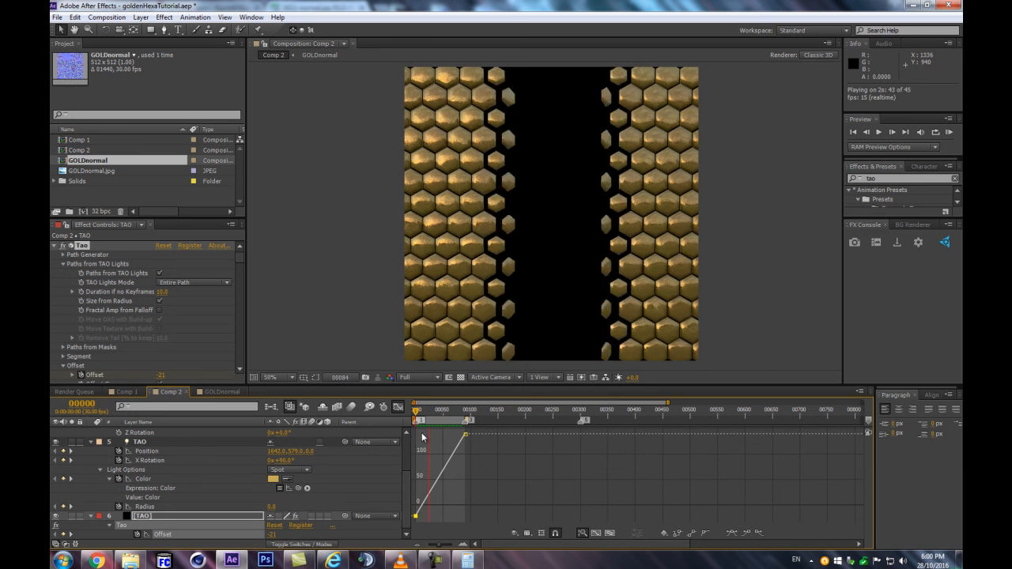
Enlarge the timeline area and hide the Graph Editor to check the TAO solid's two Offset keyframes against the layer bars
{"action": "left_click", "coordinate": [529, 385]}
{"action": "left_click_drag", "start_coordinate": [529, 385], "coordinate": [498, 244]}
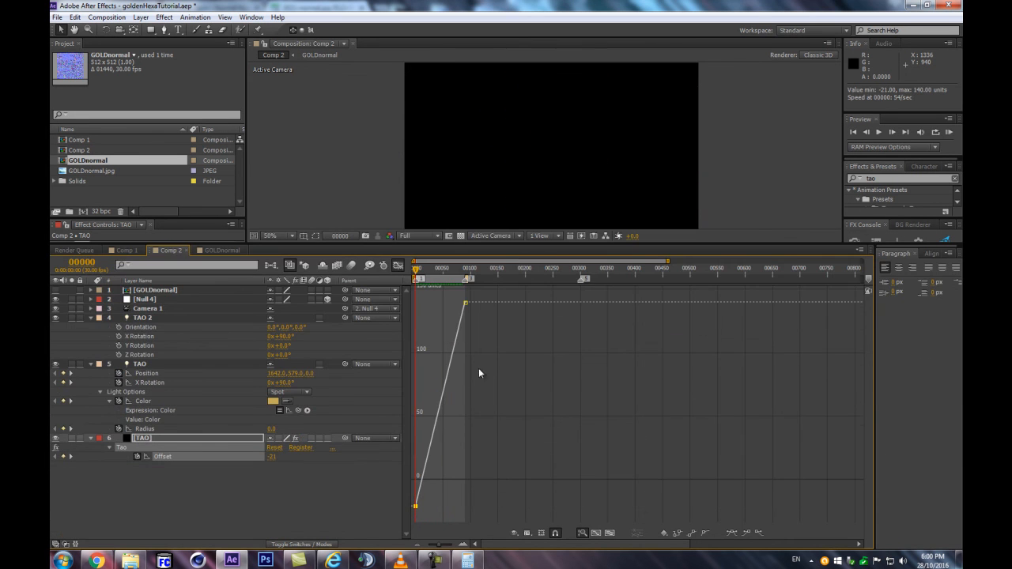
{"action": "left_click", "coordinate": [397, 266]}
{"action": "left_click_drag", "start_coordinate": [487, 448], "coordinate": [425, 467]}
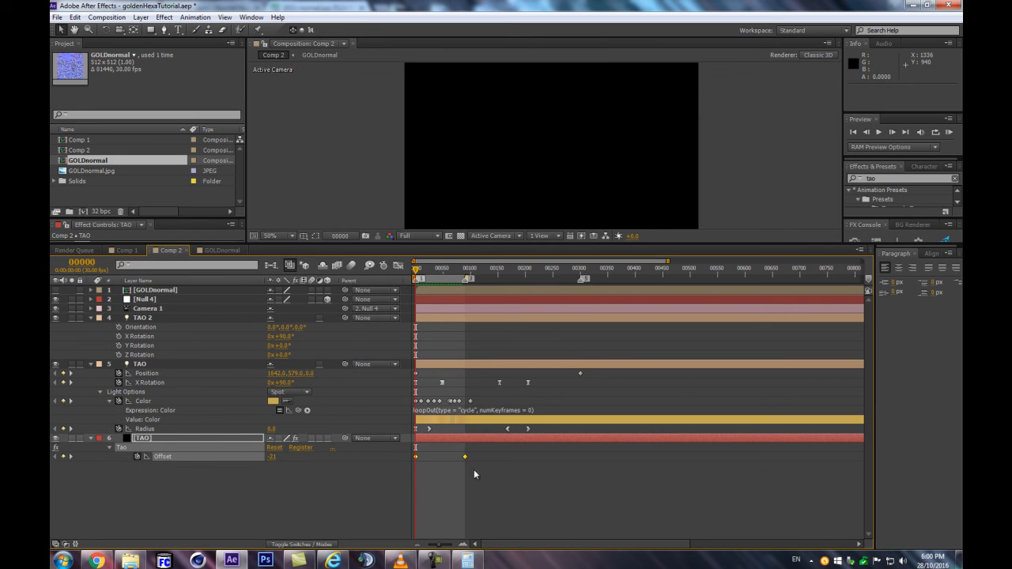
{"action": "left_click", "coordinate": [379, 447]}
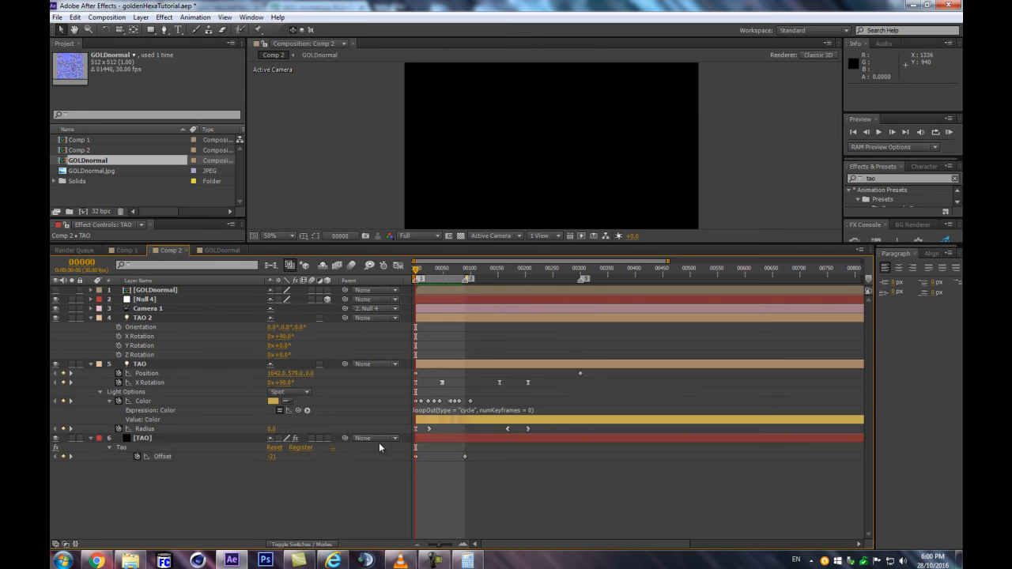
{"action": "left_click", "coordinate": [463, 458]}
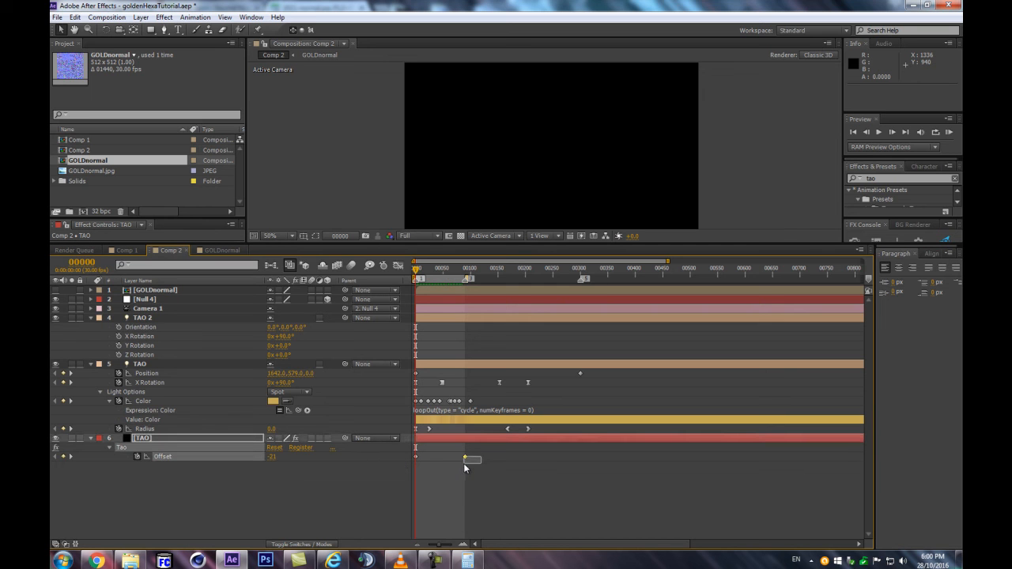
{"action": "left_click", "coordinate": [194, 498]}
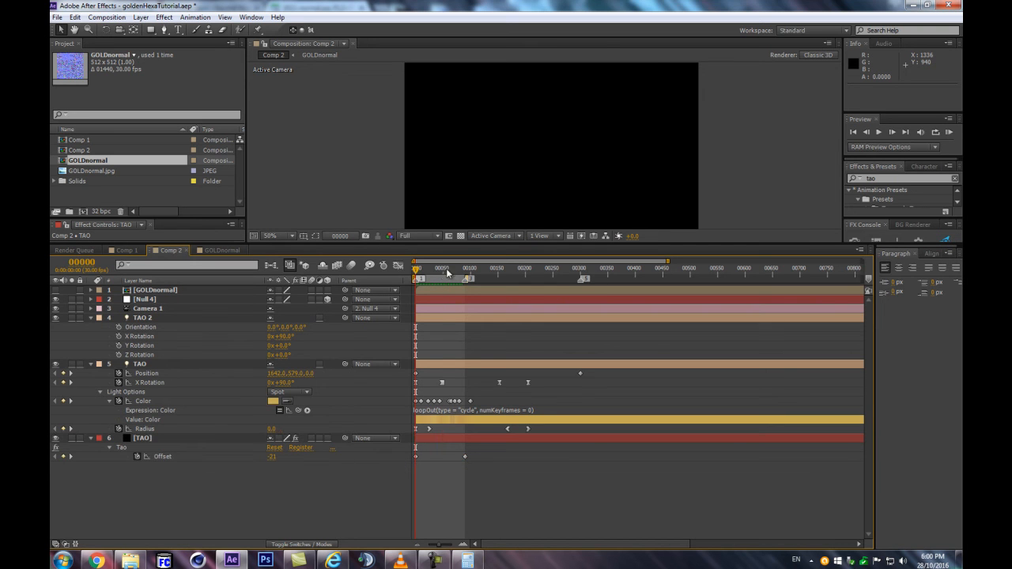
At frame 49, restore the larger composition view, adjust the TAO solid's R2 Path Offset to stagger the repeated rows, and preview the animation
{"action": "left_click", "coordinate": [442, 270]}
{"action": "left_click", "coordinate": [142, 440]}
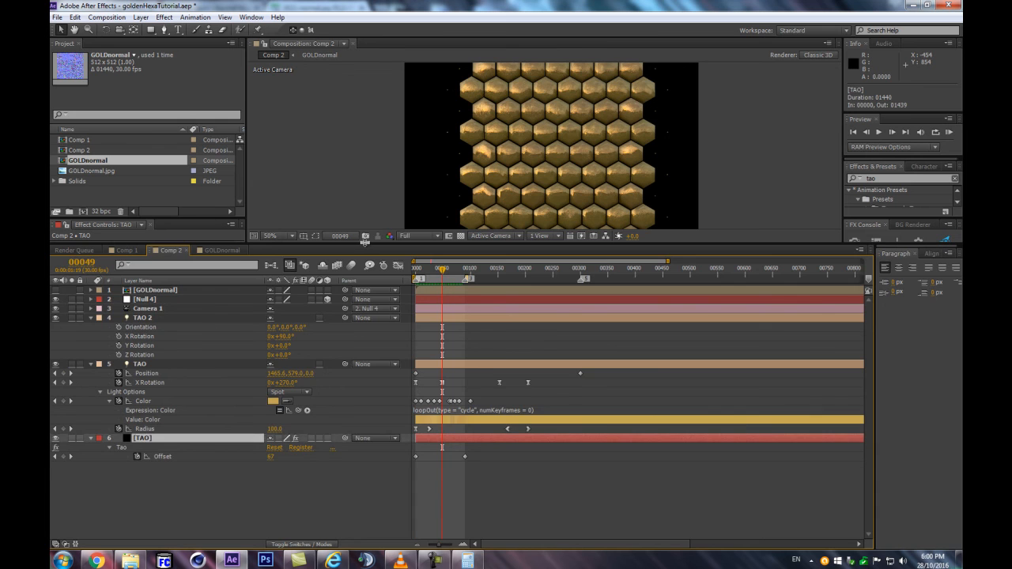
{"action": "left_click_drag", "start_coordinate": [365, 241], "coordinate": [365, 404]}
{"action": "scroll", "coordinate": [157, 316], "scroll_direction": "down", "scroll_amount": 3}
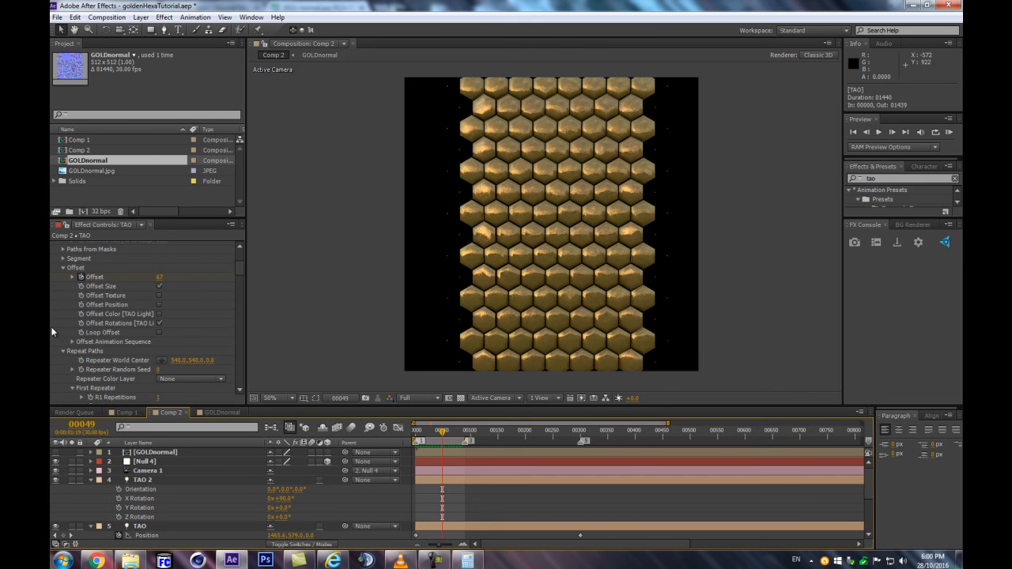
{"action": "scroll", "coordinate": [49, 330], "scroll_direction": "down", "scroll_amount": 8}
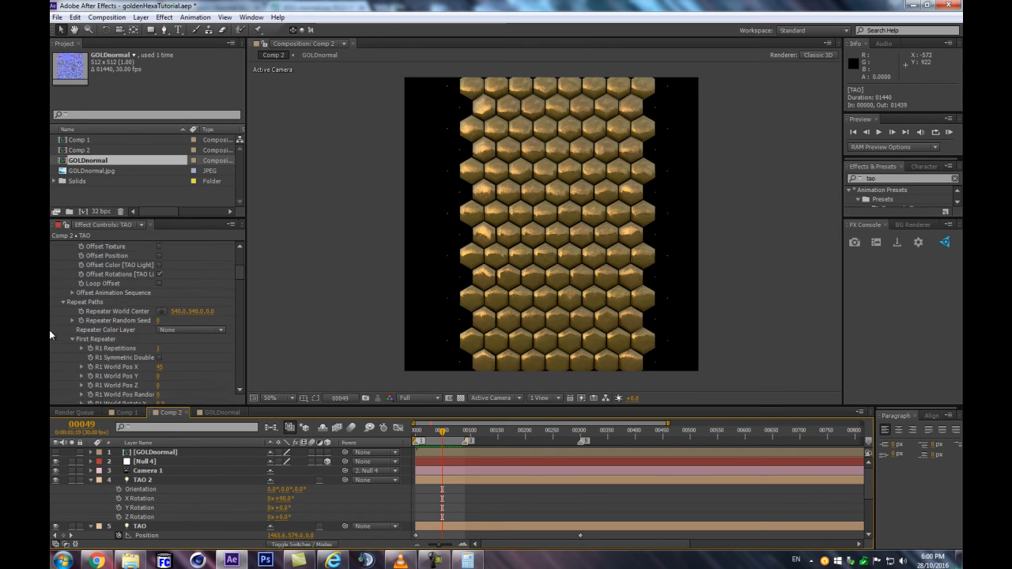
{"action": "scroll", "coordinate": [152, 352], "scroll_direction": "down", "scroll_amount": 8}
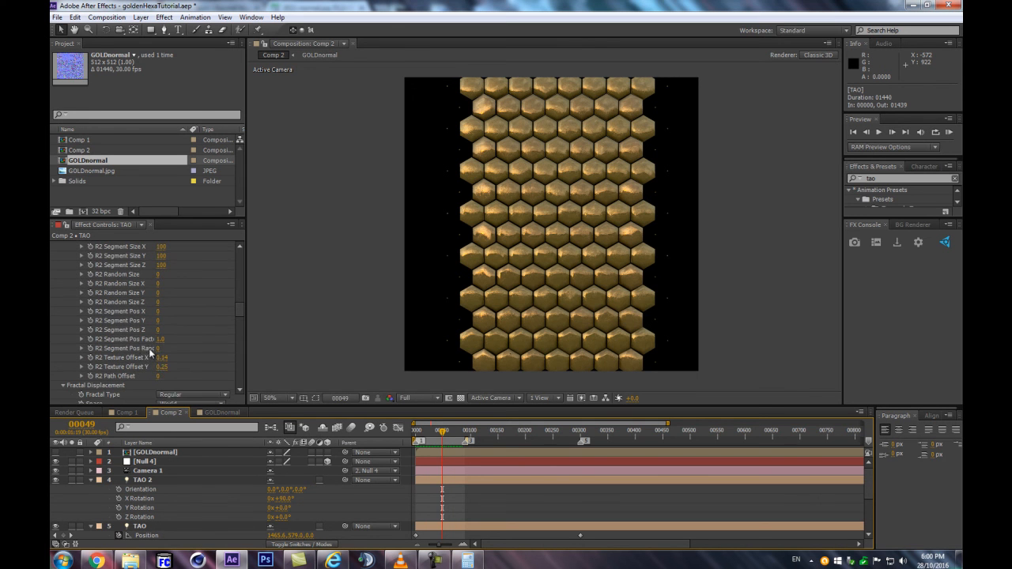
{"action": "left_click", "coordinate": [158, 376]}
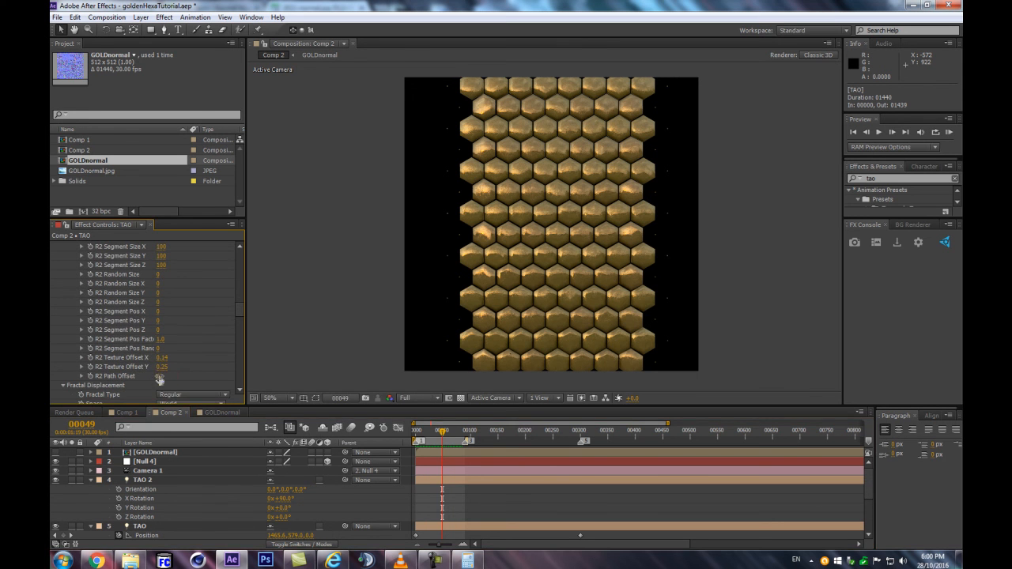
{"action": "key", "text": "Return"}
{"action": "left_click", "coordinate": [171, 529]}
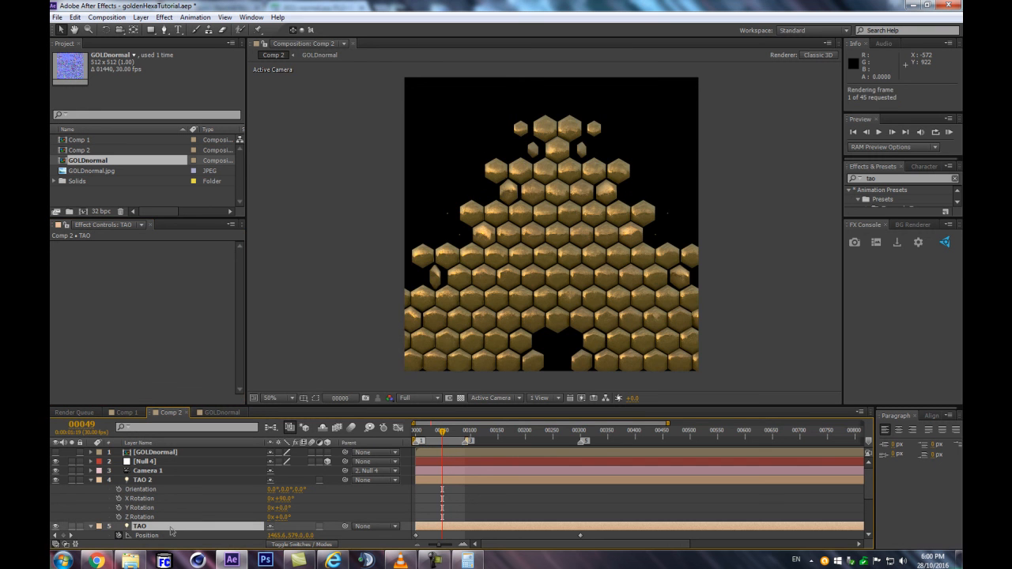
{"action": "key", "text": "KP_0"}
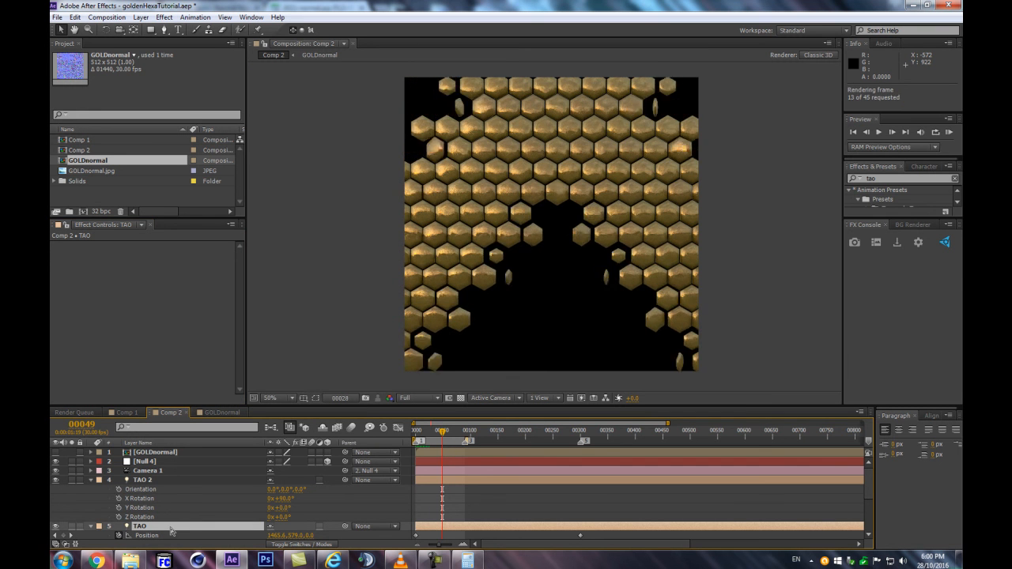
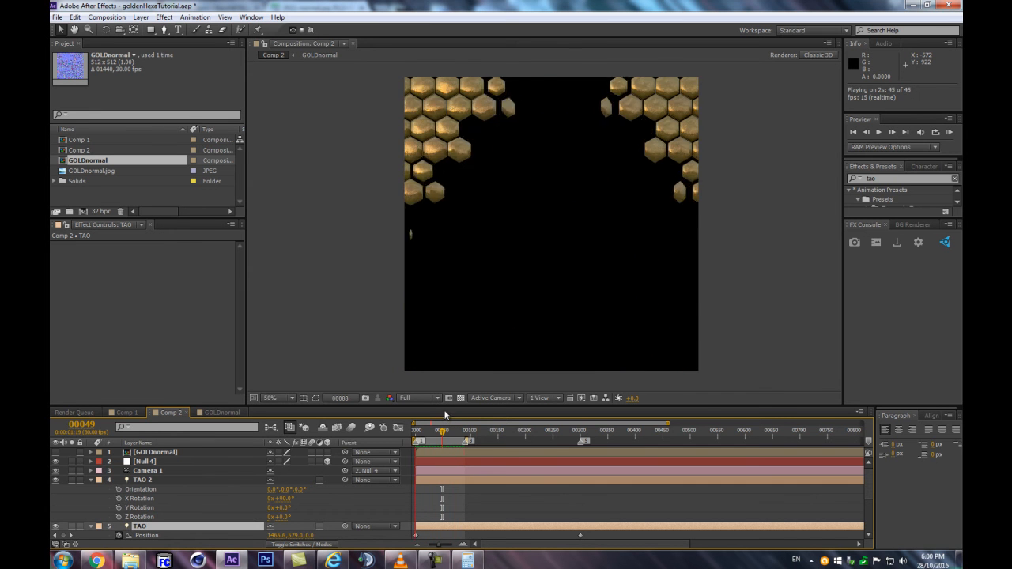
Stop the preview and show the Ambient Occlusion settings in the TAO solid's Tao effect
{"action": "key", "text": "space"}
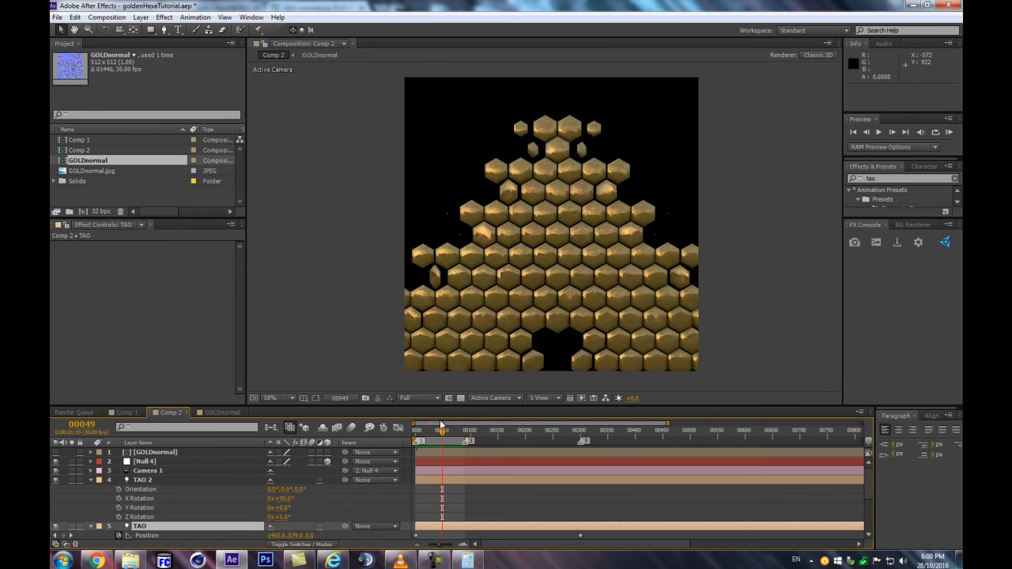
{"action": "scroll", "coordinate": [165, 519], "scroll_direction": "down", "scroll_amount": 3}
{"action": "left_click", "coordinate": [152, 516]}
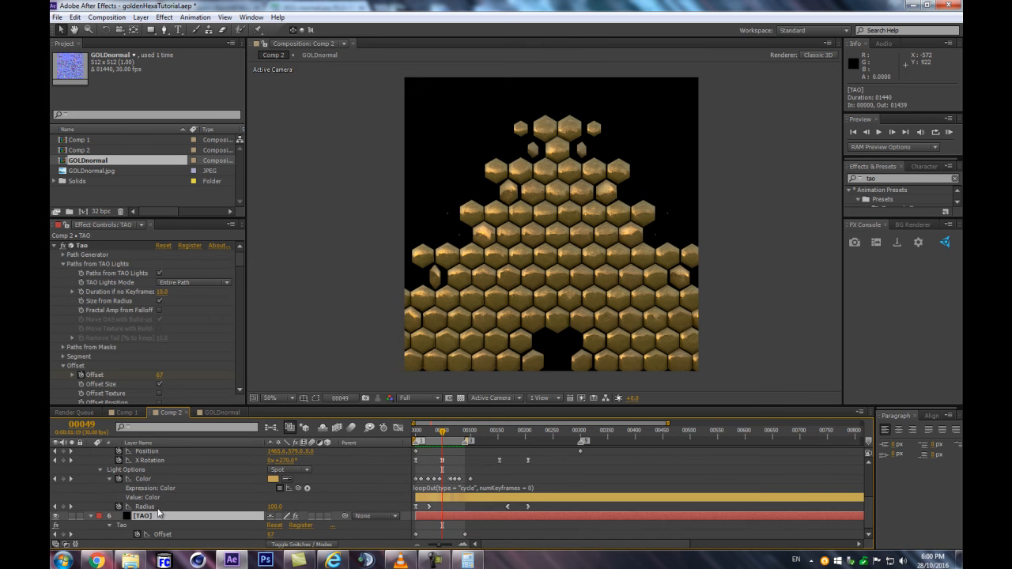
{"action": "left_click_drag", "start_coordinate": [240, 261], "coordinate": [240, 381]}
{"action": "scroll", "coordinate": [571, 260], "scroll_direction": "up", "scroll_amount": 4}
{"action": "scroll", "coordinate": [569, 261], "scroll_direction": "down", "scroll_amount": 2}
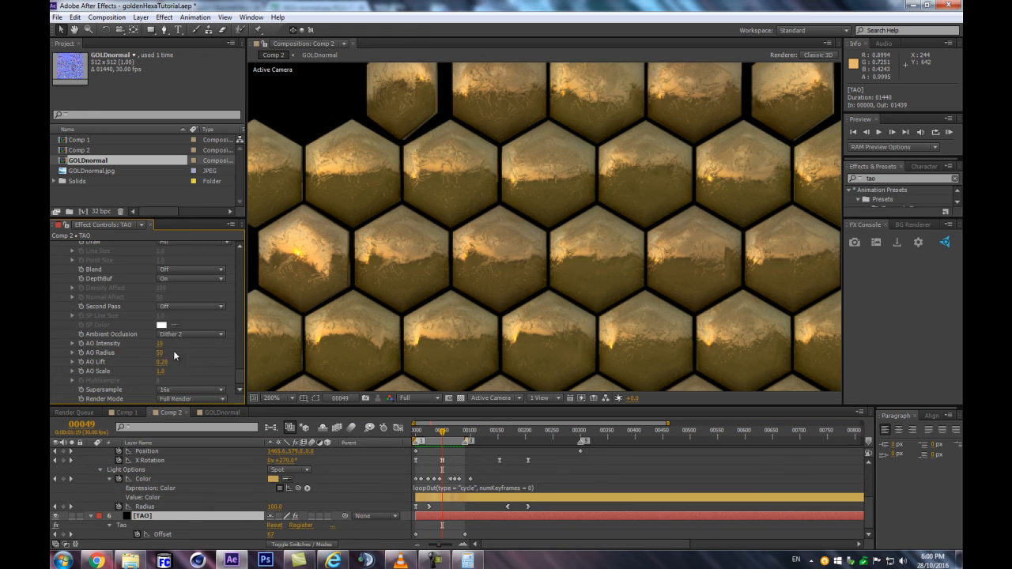
Try the Tao effect with Ambient Occlusion set to Off, inspect the hexagons, and undo the change
{"action": "left_click", "coordinate": [166, 334]}
{"action": "left_click", "coordinate": [167, 345]}
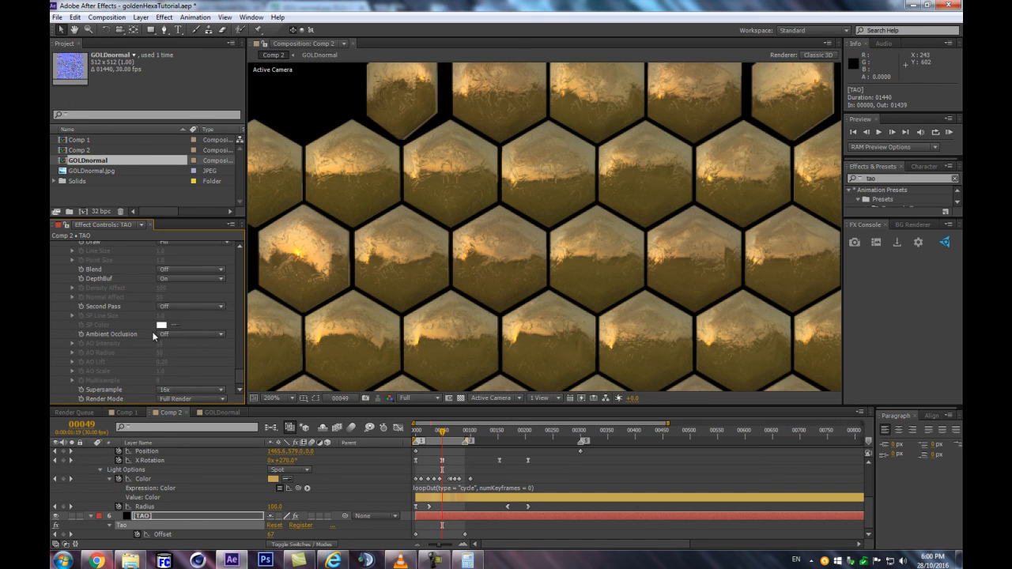
{"action": "scroll", "coordinate": [717, 193], "scroll_direction": "down", "scroll_amount": 1}
{"action": "scroll", "coordinate": [717, 193], "scroll_direction": "down", "scroll_amount": 1}
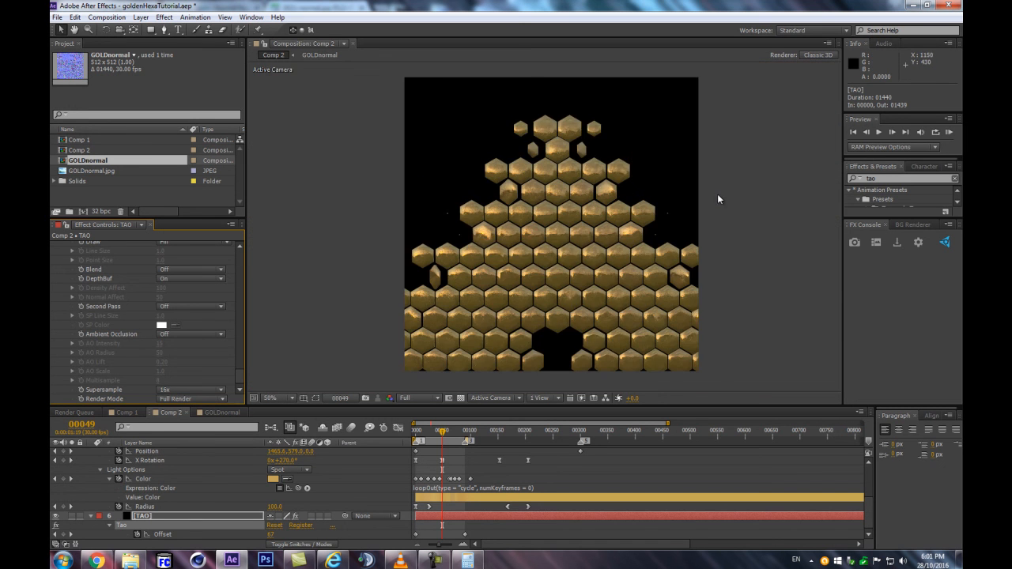
{"action": "scroll", "coordinate": [717, 194], "scroll_direction": "up", "scroll_amount": 1}
{"action": "key", "text": "ctrl+z"}
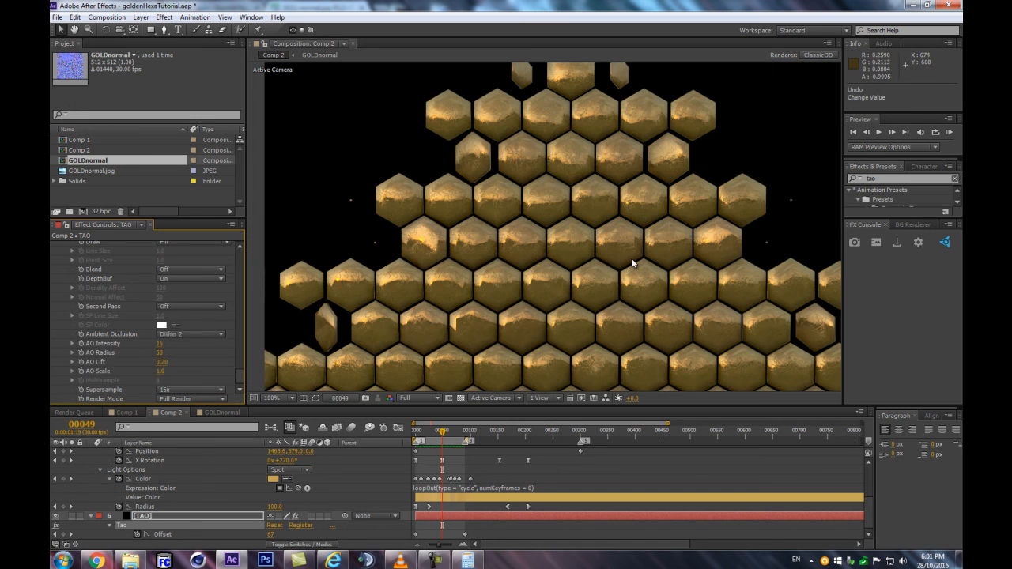
Strengthen the Tao ambient occlusion with AO Intensity 77, AO Radius 89, AO Lift 0.27 and AO Scale 0.9
{"action": "scroll", "coordinate": [604, 233], "scroll_direction": "up", "scroll_amount": 1}
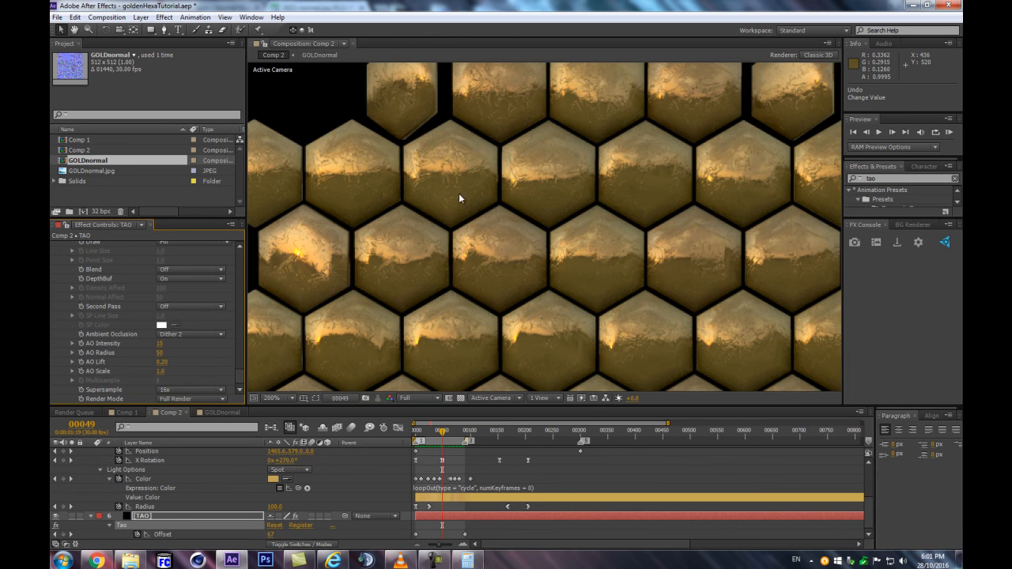
{"action": "scroll", "coordinate": [458, 196], "scroll_direction": "down", "scroll_amount": 3}
{"action": "scroll", "coordinate": [357, 279], "scroll_direction": "up", "scroll_amount": 2}
{"action": "scroll", "coordinate": [300, 312], "scroll_direction": "up", "scroll_amount": 1}
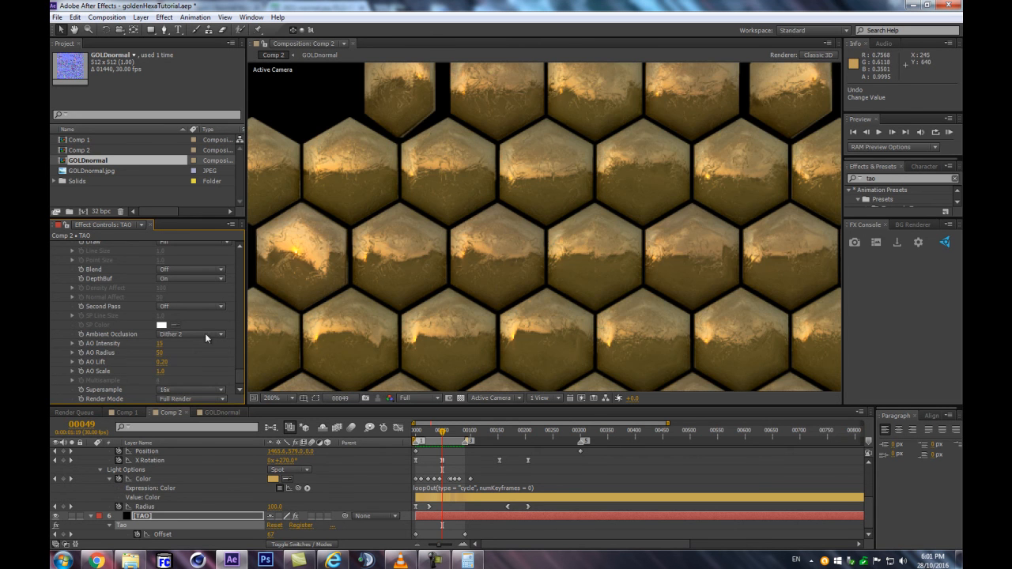
{"action": "scroll", "coordinate": [426, 277], "scroll_direction": "down", "scroll_amount": 1}
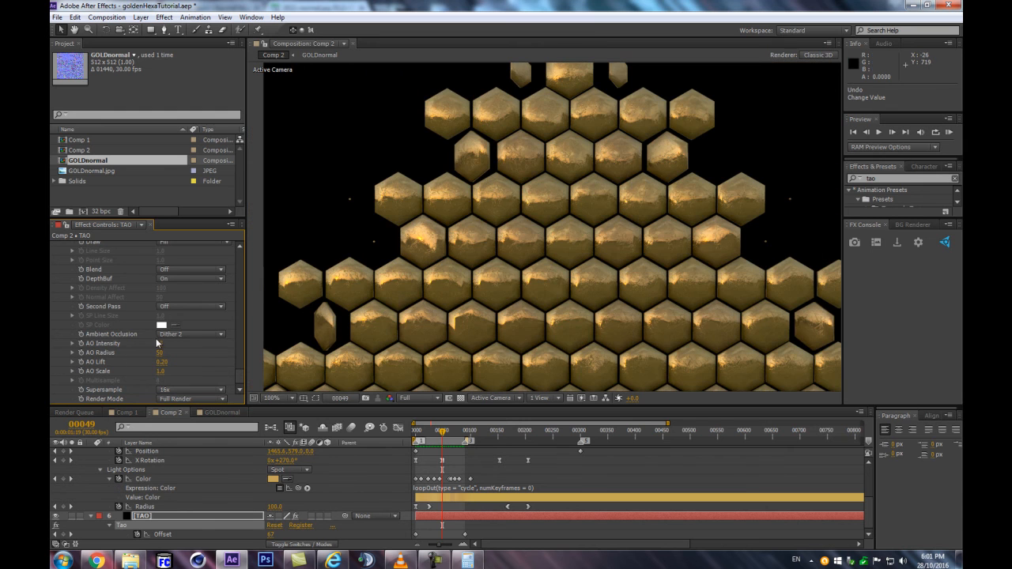
{"action": "mouse_move", "coordinate": [160, 348]}
{"action": "left_mouse_down"}
{"action": "mouse_move", "coordinate": [189, 341]}
{"action": "mouse_move", "coordinate": [177, 342]}
{"action": "left_mouse_up"}
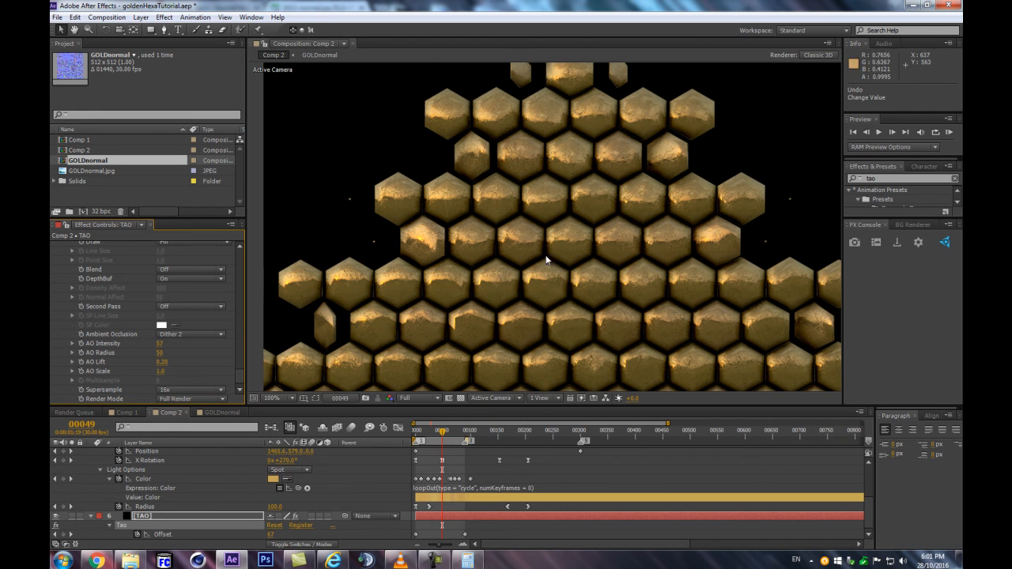
{"action": "scroll", "coordinate": [490, 305], "scroll_direction": "up", "scroll_amount": 1}
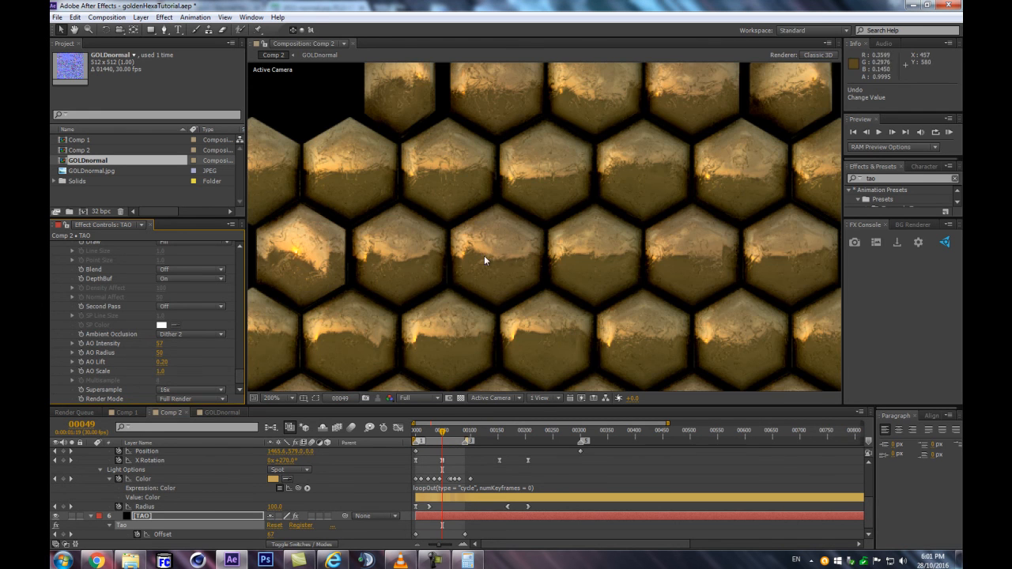
{"action": "left_click_drag", "start_coordinate": [165, 363], "coordinate": [160, 371]}
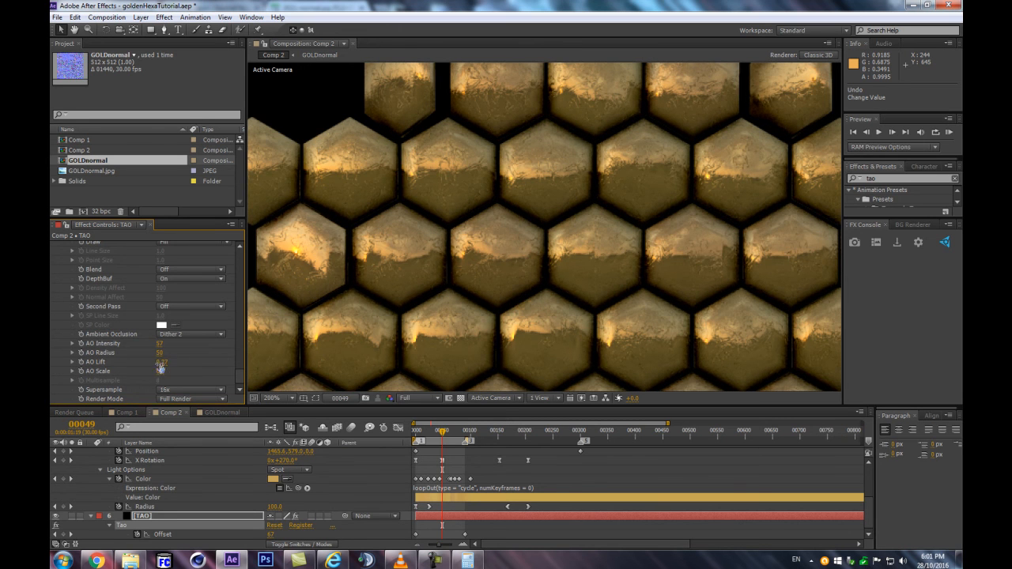
{"action": "left_click_drag", "start_coordinate": [168, 351], "coordinate": [180, 348]}
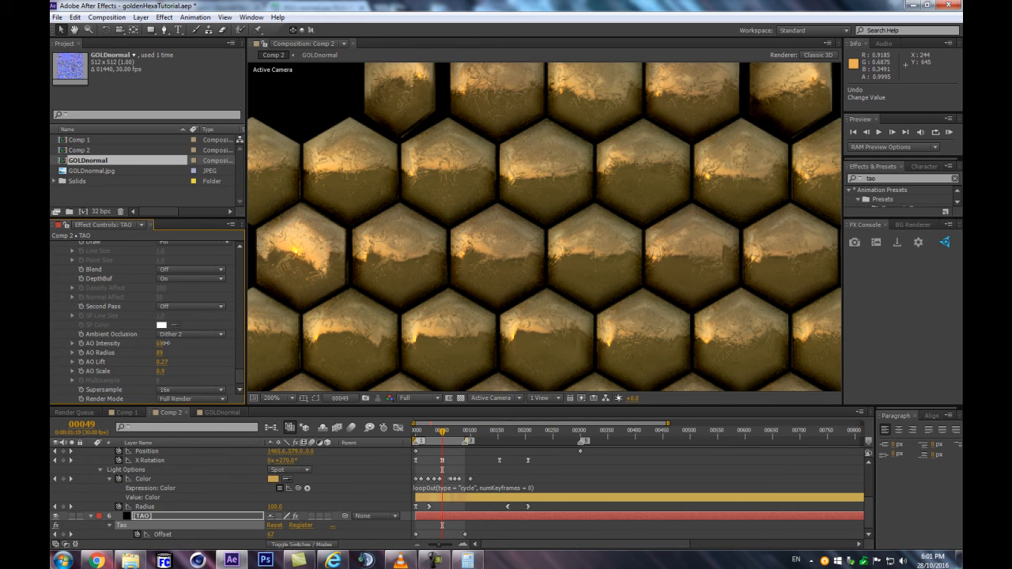
{"action": "mouse_move", "coordinate": [169, 343]}
{"action": "left_mouse_down"}
{"action": "mouse_move", "coordinate": [177, 340]}
{"action": "mouse_move", "coordinate": [168, 342]}
{"action": "left_mouse_up"}
{"action": "scroll", "coordinate": [560, 360], "scroll_direction": "down", "scroll_amount": 1}
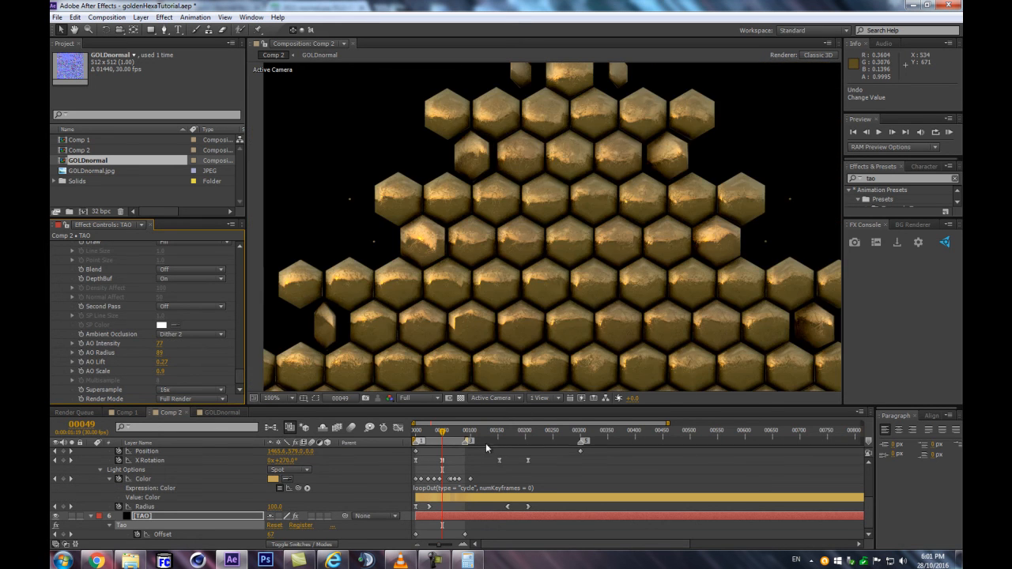
Set the Tao effect's AO Scale to 1.2 and check the hexagon shading at frames 38 and 42
{"action": "left_click_drag", "start_coordinate": [455, 433], "coordinate": [437, 439]}
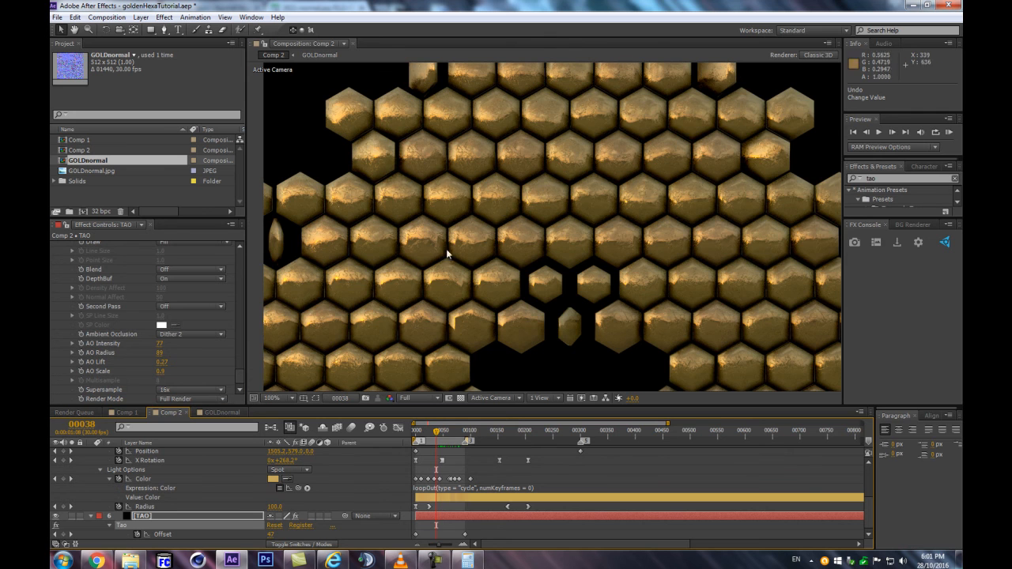
{"action": "scroll", "coordinate": [535, 282], "scroll_direction": "down", "scroll_amount": 1}
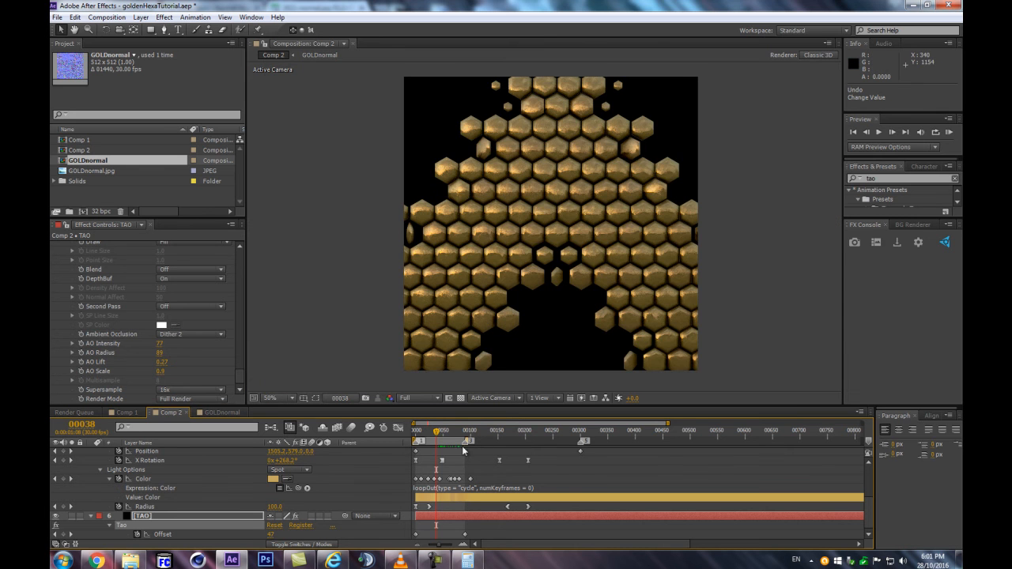
{"action": "key", "text": "slash"}
{"action": "left_click_drag", "start_coordinate": [164, 373], "coordinate": [158, 371]}
{"action": "mouse_move", "coordinate": [453, 434]}
{"action": "left_mouse_down"}
{"action": "mouse_move", "coordinate": [419, 438]}
{"action": "mouse_move", "coordinate": [440, 440]}
{"action": "left_mouse_up"}
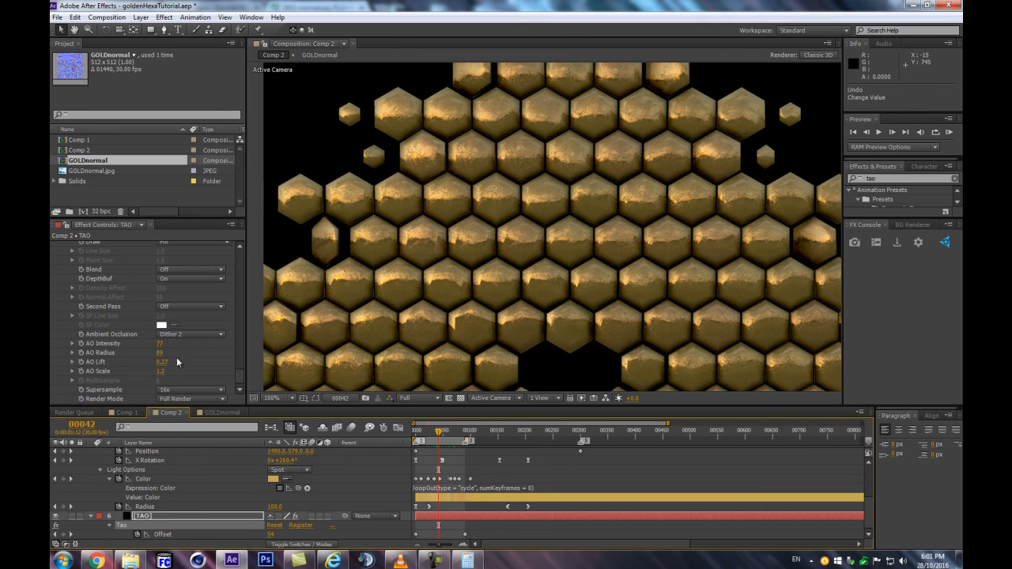
Collapse the Tao effect's Rendering and Textures groups and adjust Rotate Environment under Image Based Lighting, settling on 86
{"action": "scroll", "coordinate": [191, 342], "scroll_direction": "down", "scroll_amount": 10}
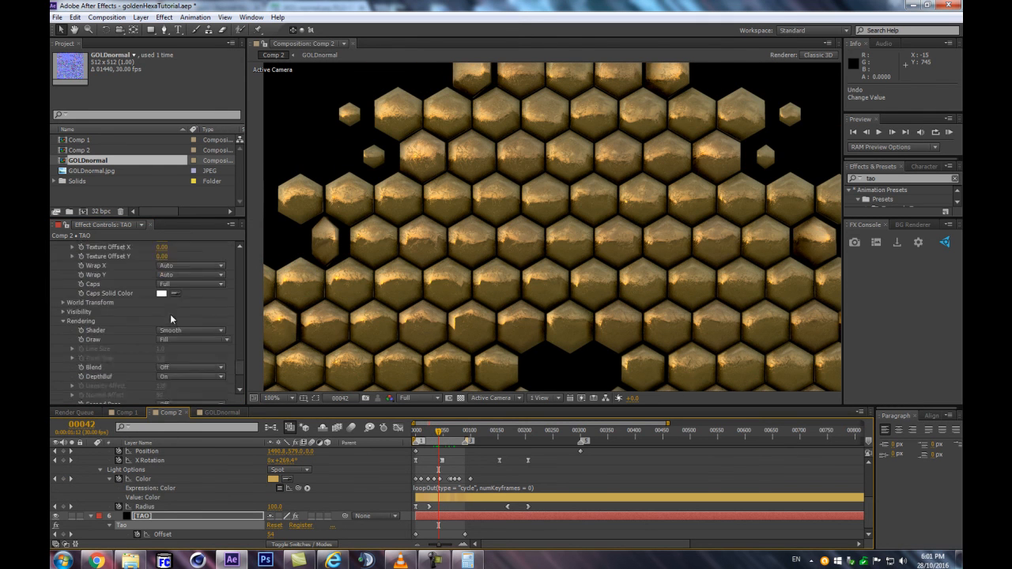
{"action": "scroll", "coordinate": [100, 340], "scroll_direction": "down", "scroll_amount": 4}
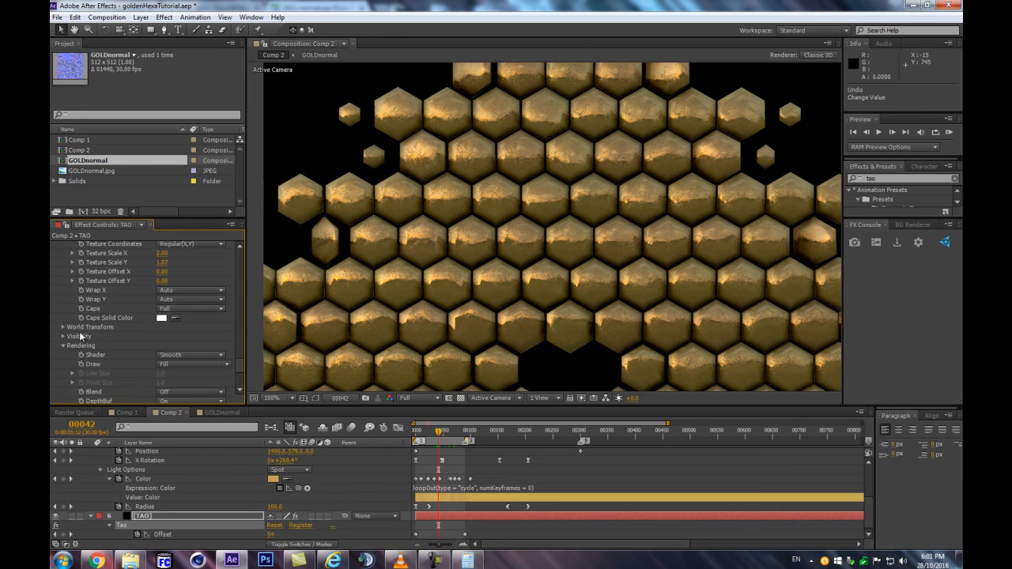
{"action": "scroll", "coordinate": [81, 330], "scroll_direction": "down", "scroll_amount": 3}
{"action": "left_click", "coordinate": [63, 297]}
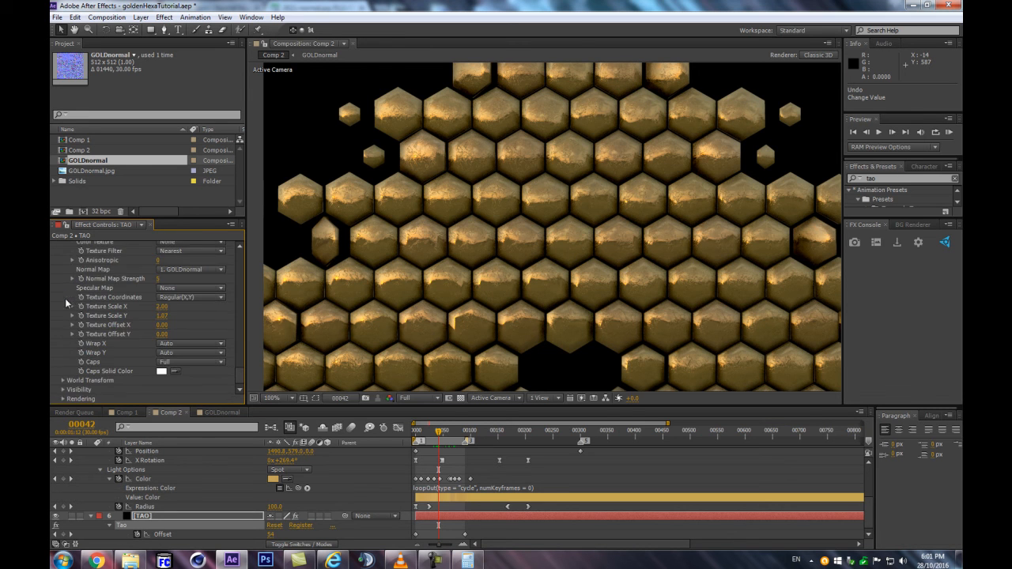
{"action": "scroll", "coordinate": [62, 362], "scroll_direction": "up", "scroll_amount": 5}
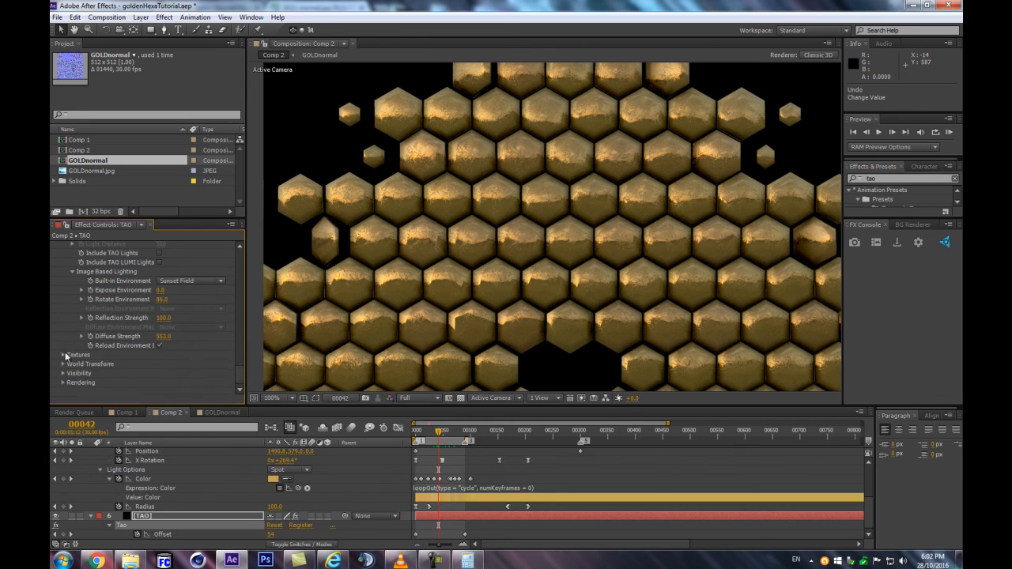
{"action": "left_click", "coordinate": [63, 356]}
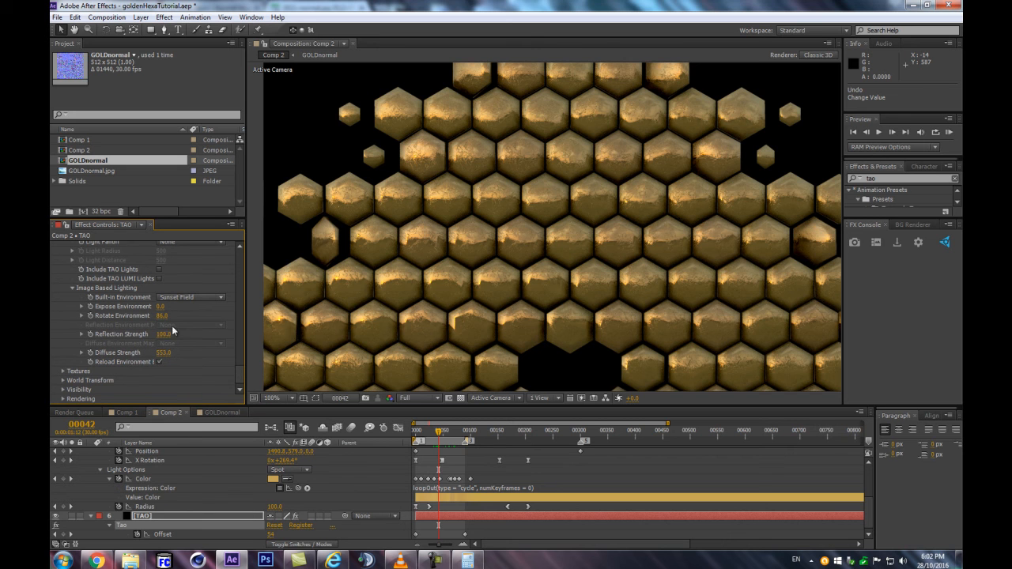
{"action": "mouse_move", "coordinate": [164, 316]}
{"action": "left_mouse_down"}
{"action": "mouse_move", "coordinate": [150, 320]}
{"action": "mouse_move", "coordinate": [162, 316]}
{"action": "left_mouse_up"}
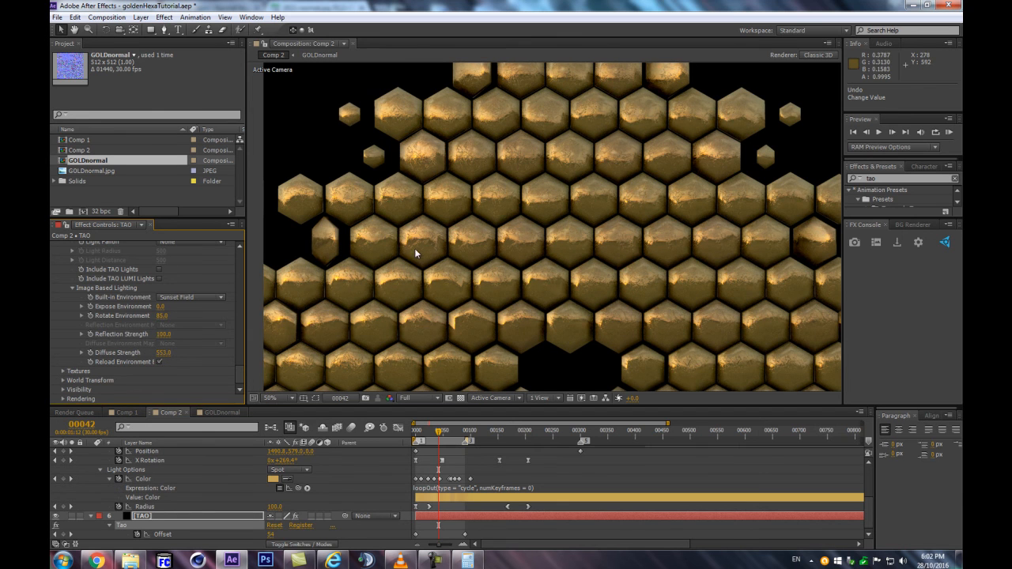
{"action": "key", "text": "comma"}
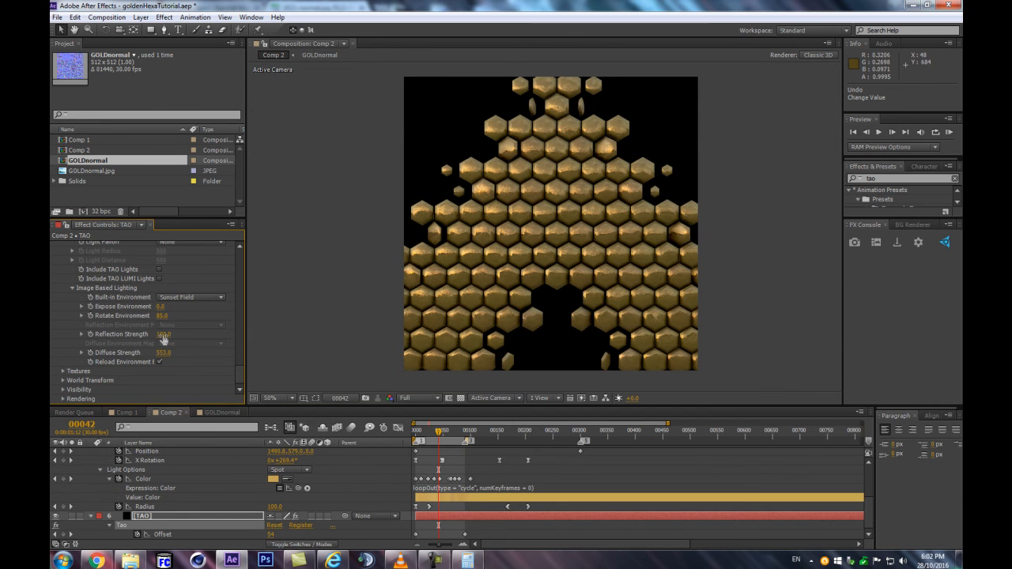
{"action": "scroll", "coordinate": [440, 253], "scroll_direction": "up", "scroll_amount": 2}
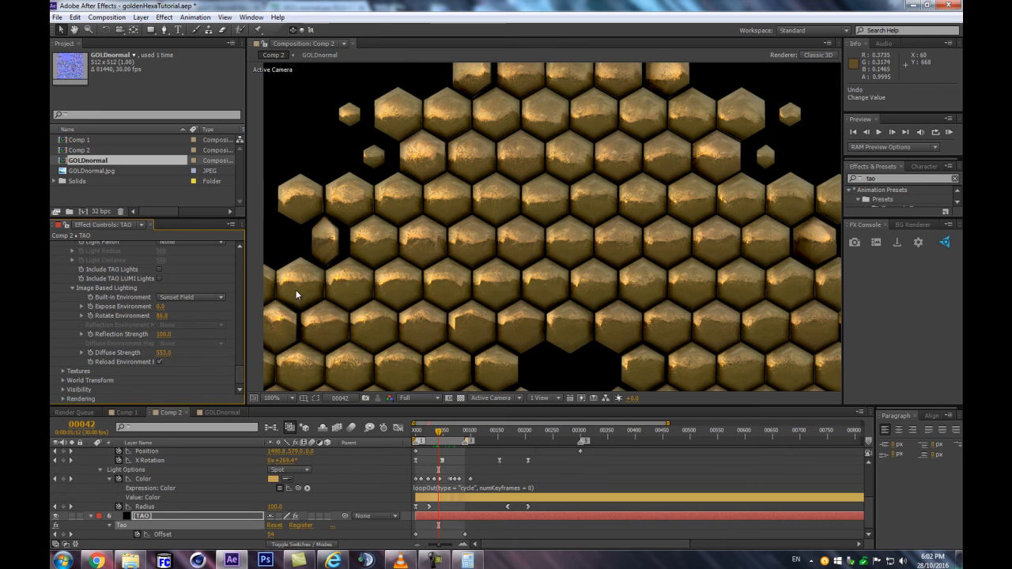
{"action": "key", "text": "comma"}
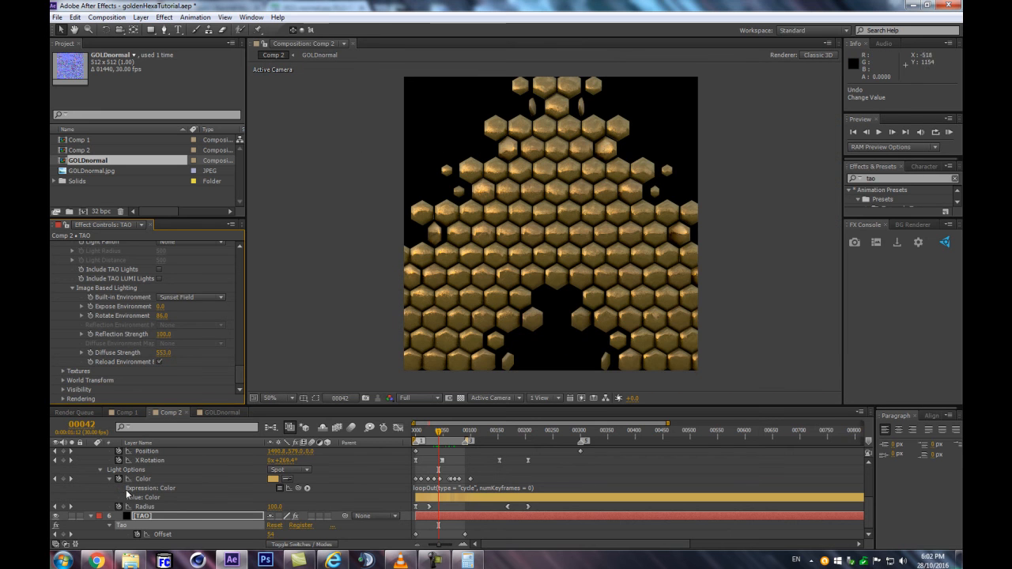
Collapse the expanded properties of the TAO solid and the TAO lights, and deselect all layers
{"action": "left_click", "coordinate": [91, 517]}
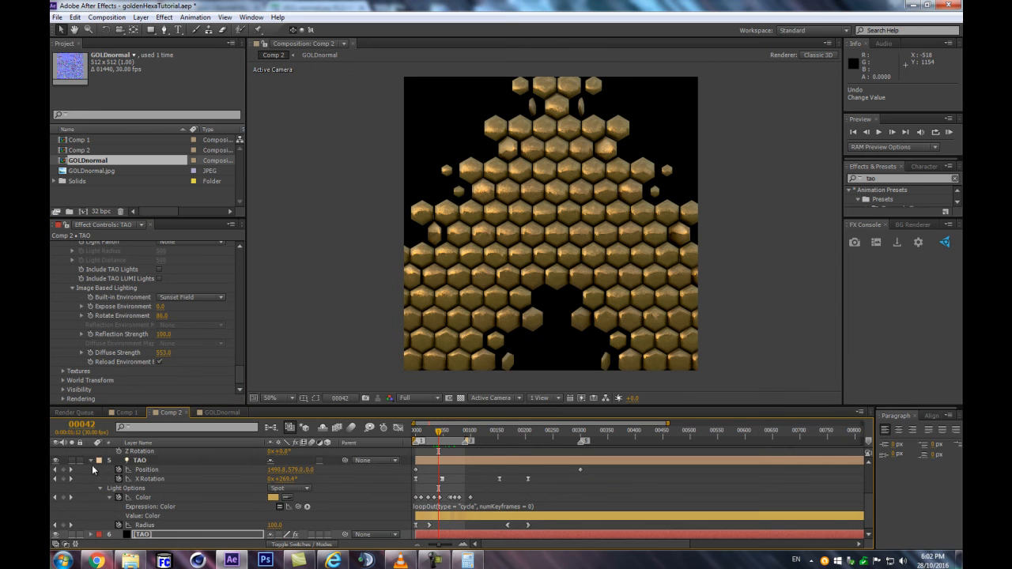
{"action": "left_click", "coordinate": [108, 469]}
{"action": "left_click", "coordinate": [91, 460]}
{"action": "left_click", "coordinate": [149, 517]}
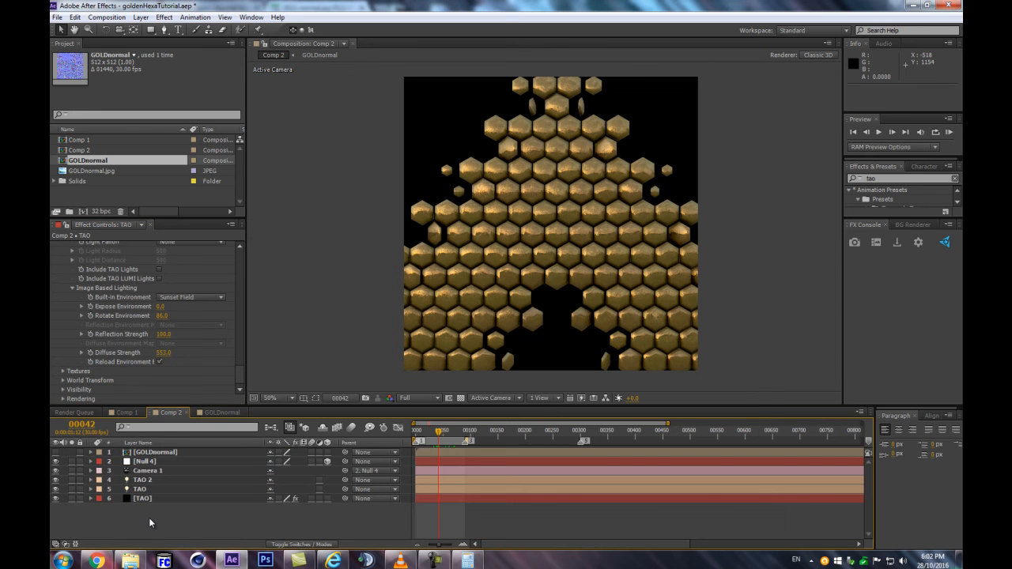
Create a point light named TAO LUMI with the pale cyan color C0FFFE
{"action": "key", "text": "ctrl+alt+shift+l"}
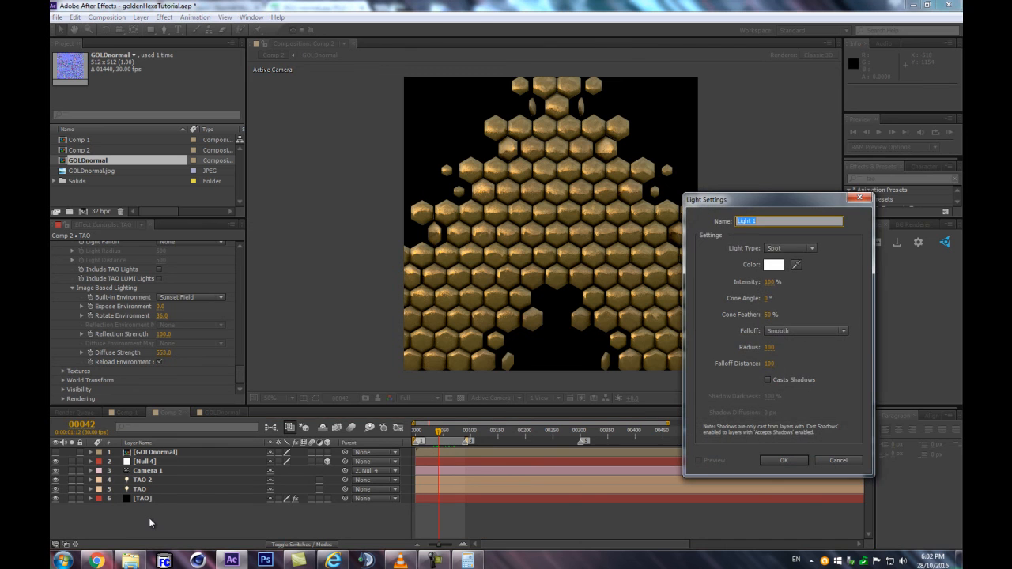
{"action": "left_click", "coordinate": [800, 249]}
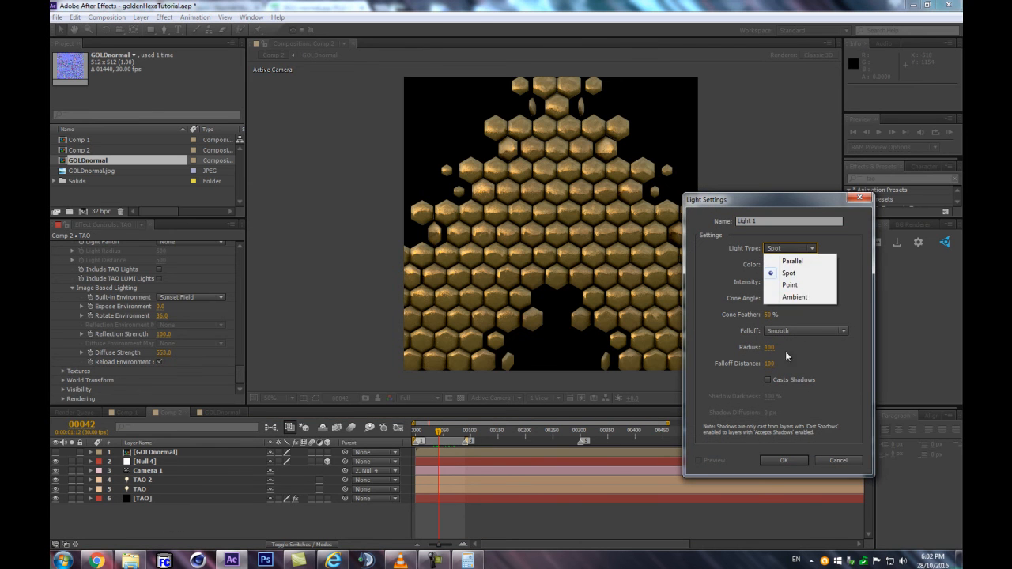
{"action": "left_click", "coordinate": [790, 284]}
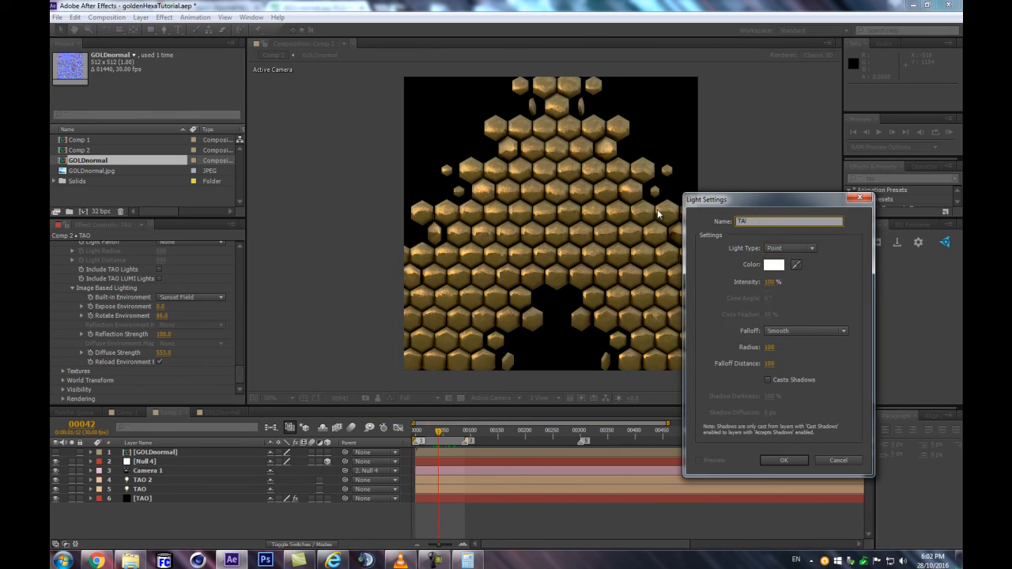
{"action": "type", "text": "TAO LMI"}
{"action": "left_click", "coordinate": [767, 265]}
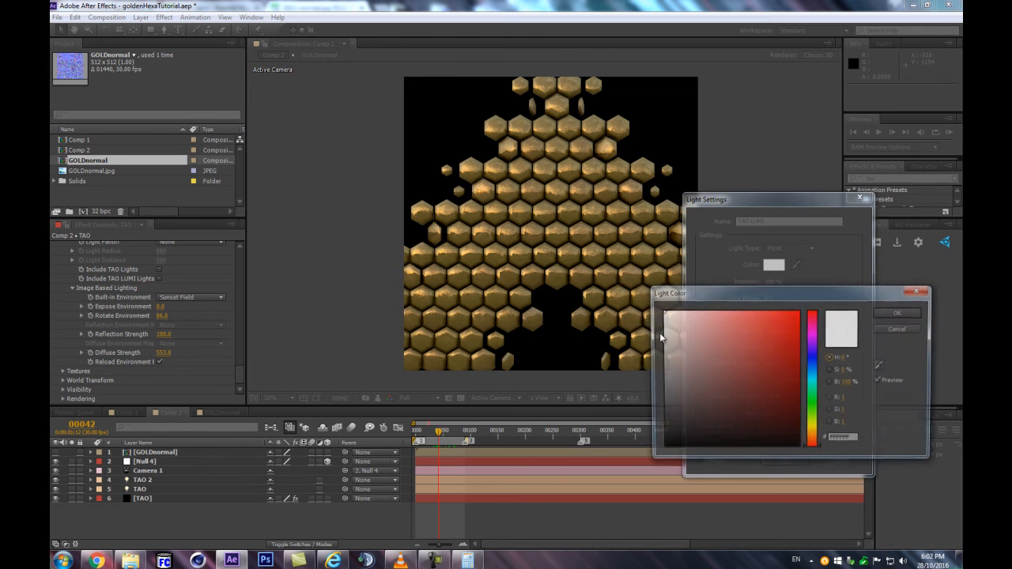
{"action": "left_click", "coordinate": [817, 384]}
{"action": "left_click", "coordinate": [695, 311]}
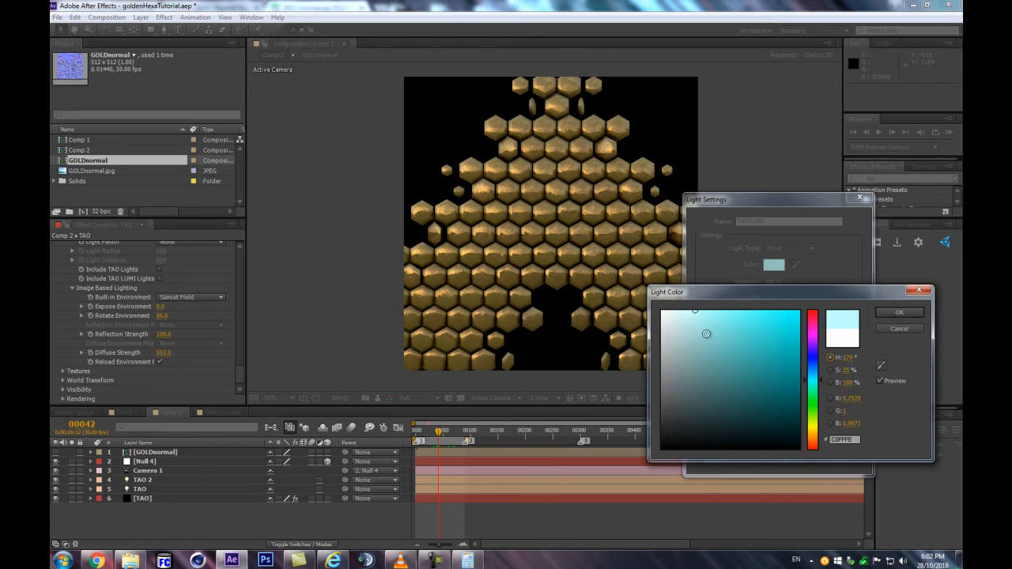
{"action": "left_click", "coordinate": [897, 313]}
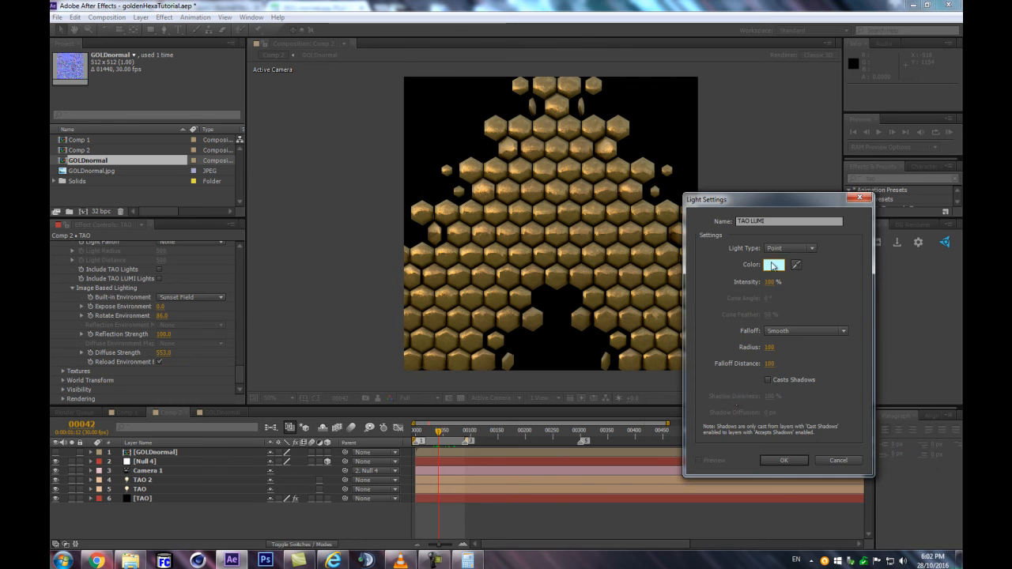
{"action": "left_click", "coordinate": [776, 458]}
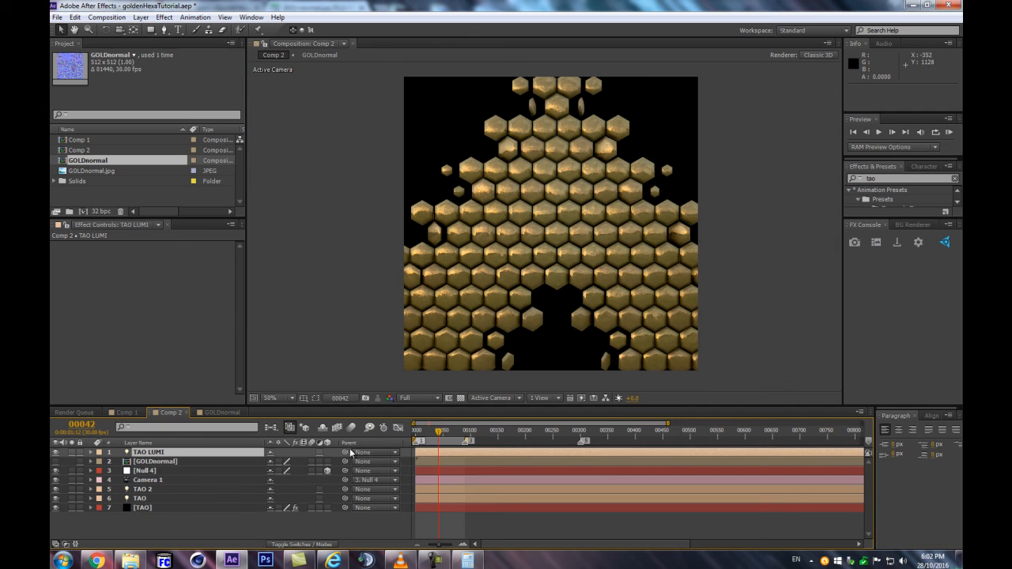
Check the TAO solid's Tao lighting settings and set the TAO LUMI light's position to -305, 615, -95
{"action": "left_click", "coordinate": [152, 508]}
{"action": "left_click_drag", "start_coordinate": [242, 259], "coordinate": [231, 362]}
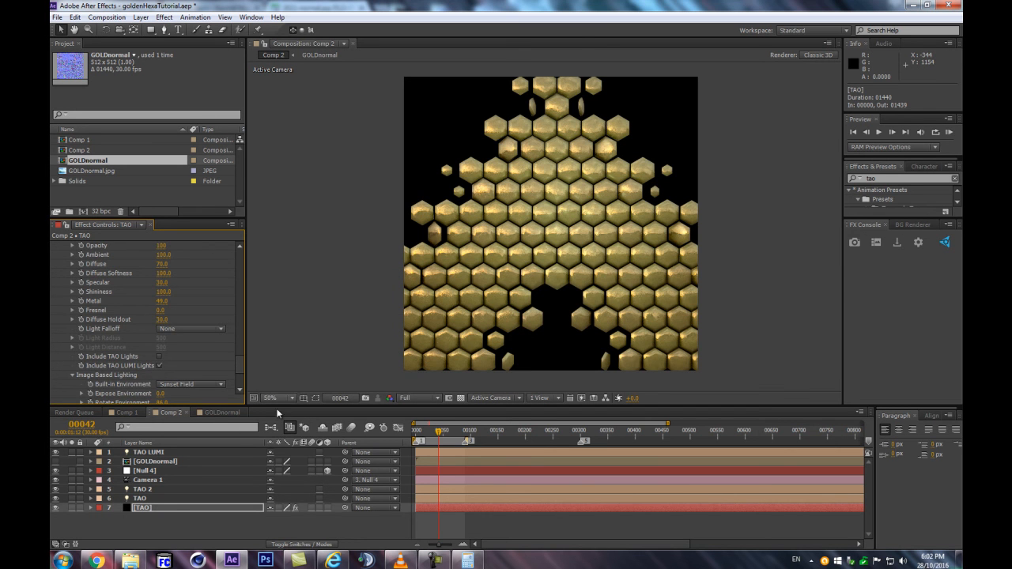
{"action": "left_click", "coordinate": [163, 452]}
{"action": "key", "text": "p"}
{"action": "left_click_drag", "start_coordinate": [271, 464], "coordinate": [328, 464]}
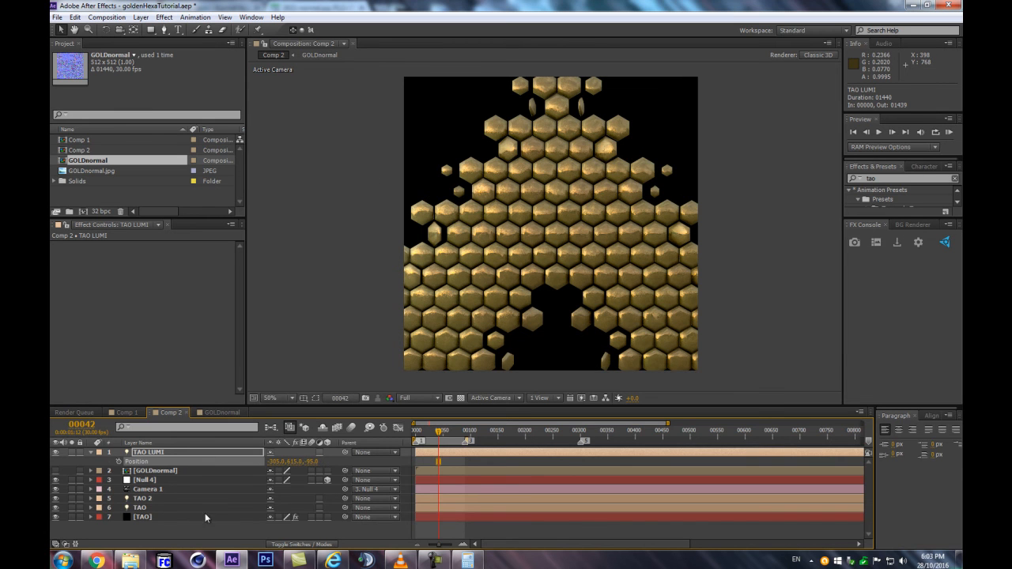
Raise the TAO LUMI light's intensity moderately and move it up to about -208, 224, -95 in the composition
{"action": "key", "text": "a"}
{"action": "key", "text": "a"}
{"action": "left_click_drag", "start_coordinate": [273, 469], "coordinate": [297, 463]}
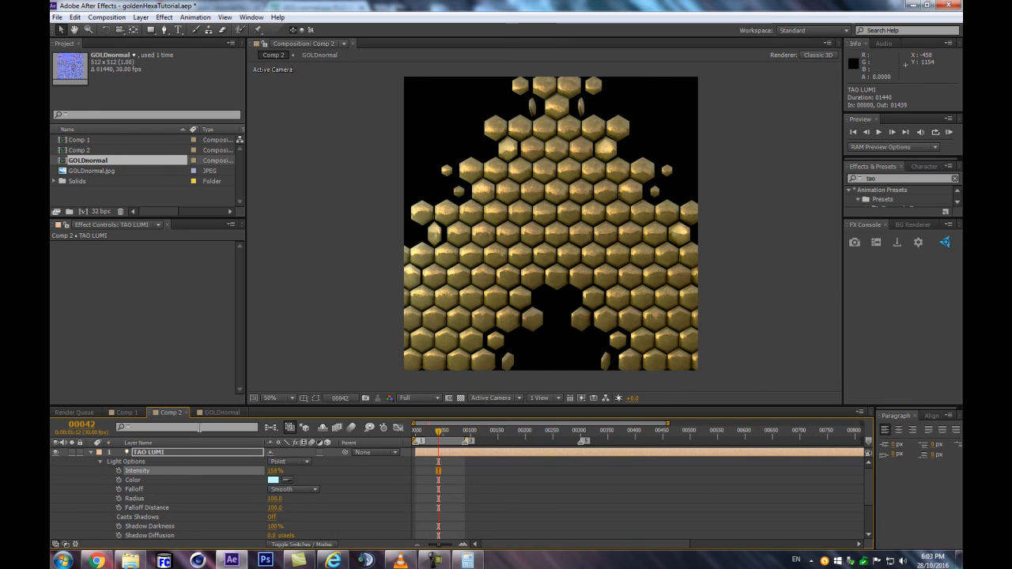
{"action": "left_click", "coordinate": [175, 451]}
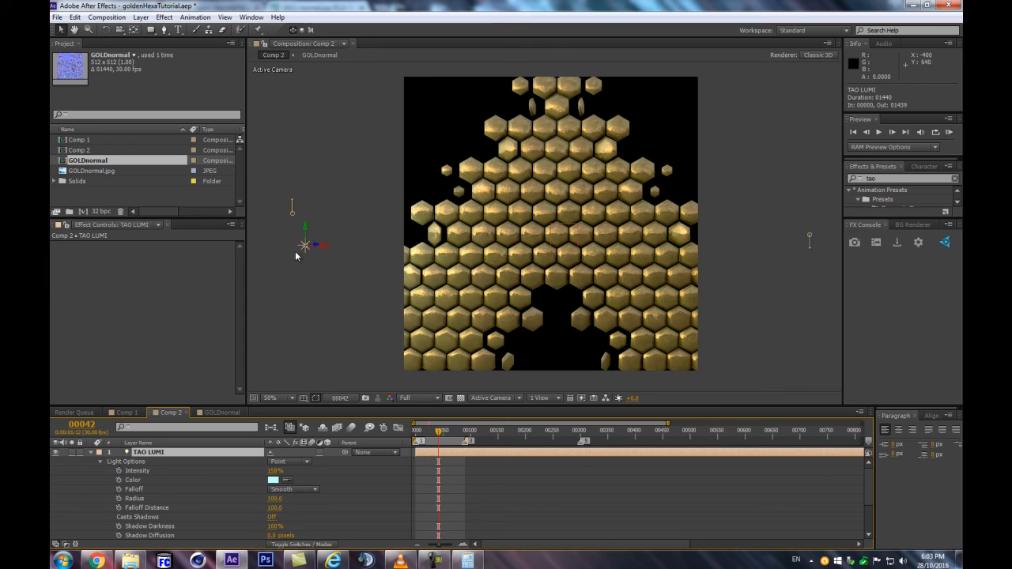
{"action": "left_click_drag", "start_coordinate": [373, 117], "coordinate": [333, 141]}
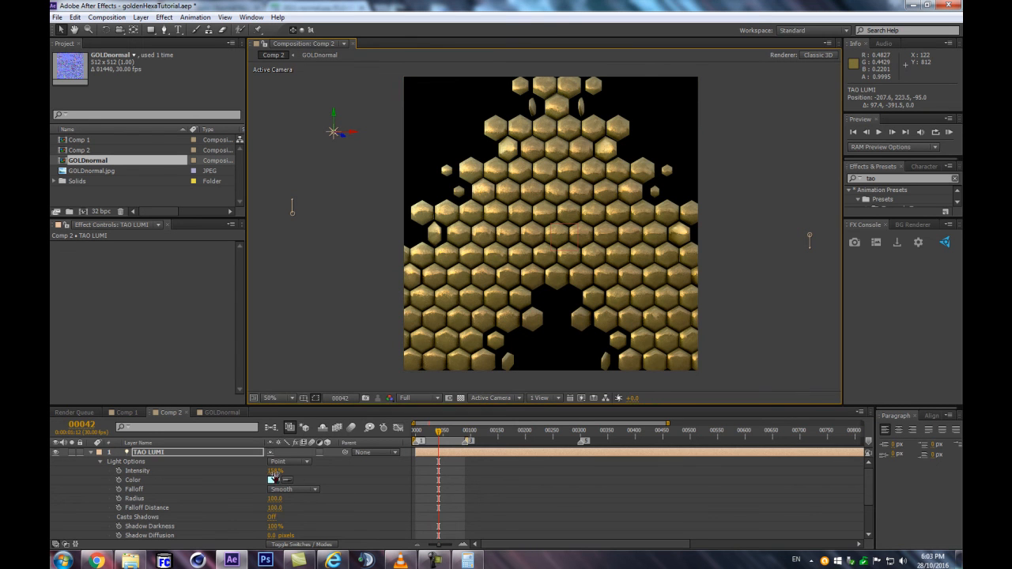
{"action": "key", "text": "ctrl+z"}
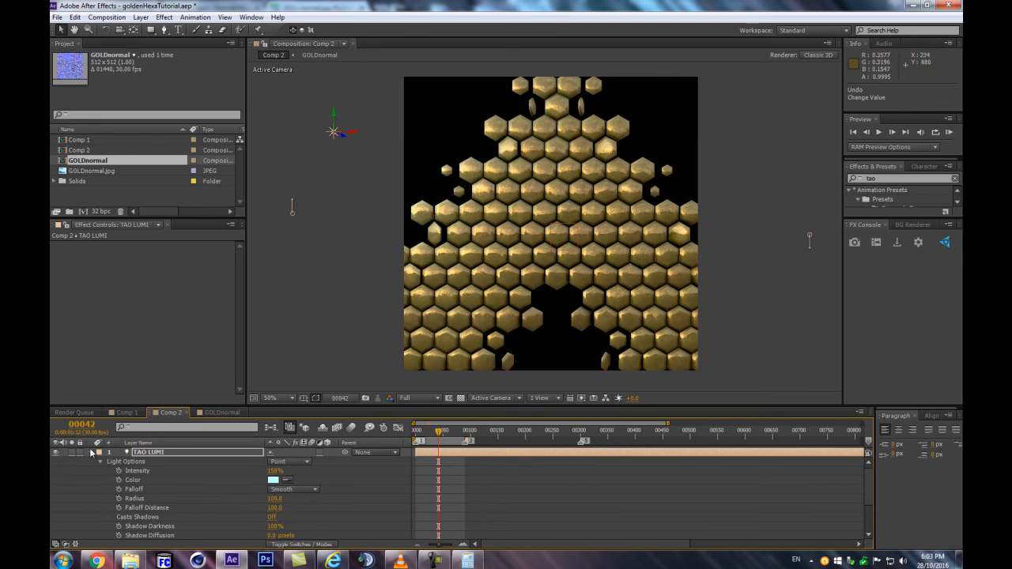
{"action": "left_click", "coordinate": [91, 451]}
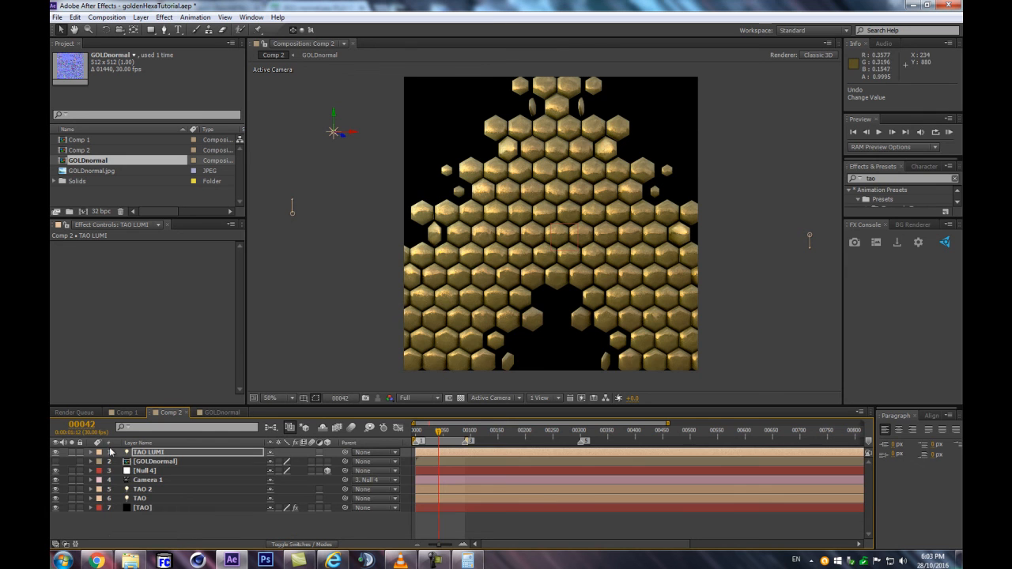
Set the TAO LUMI light's intensity to 648% and its radius to 84
{"action": "left_click", "coordinate": [190, 453]}
{"action": "key", "text": "a"}
{"action": "key", "text": "a"}
{"action": "left_click_drag", "start_coordinate": [275, 471], "coordinate": [668, 471]}
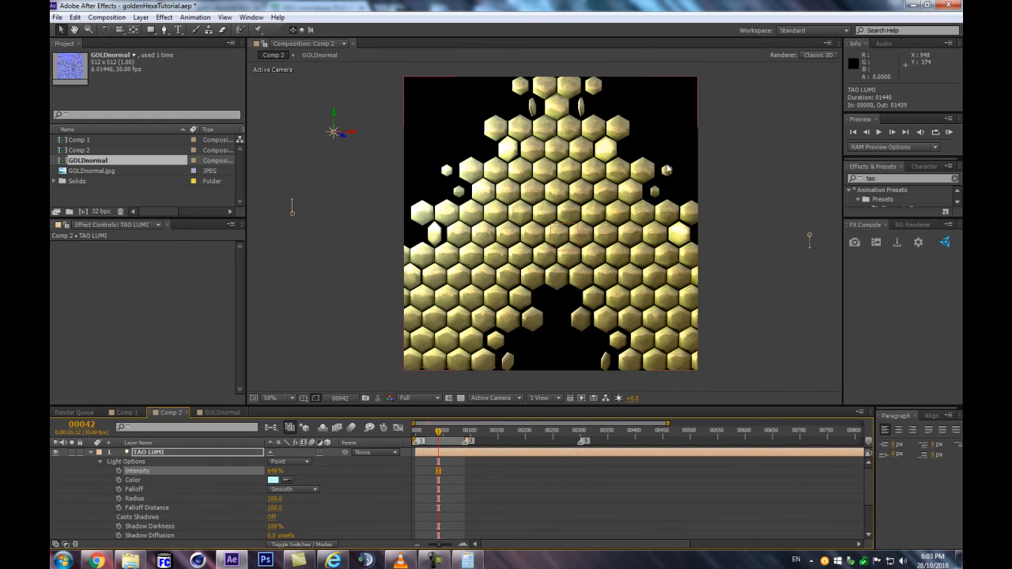
{"action": "mouse_move", "coordinate": [274, 503]}
{"action": "left_mouse_down"}
{"action": "mouse_move", "coordinate": [236, 503]}
{"action": "mouse_move", "coordinate": [293, 499]}
{"action": "left_mouse_up"}
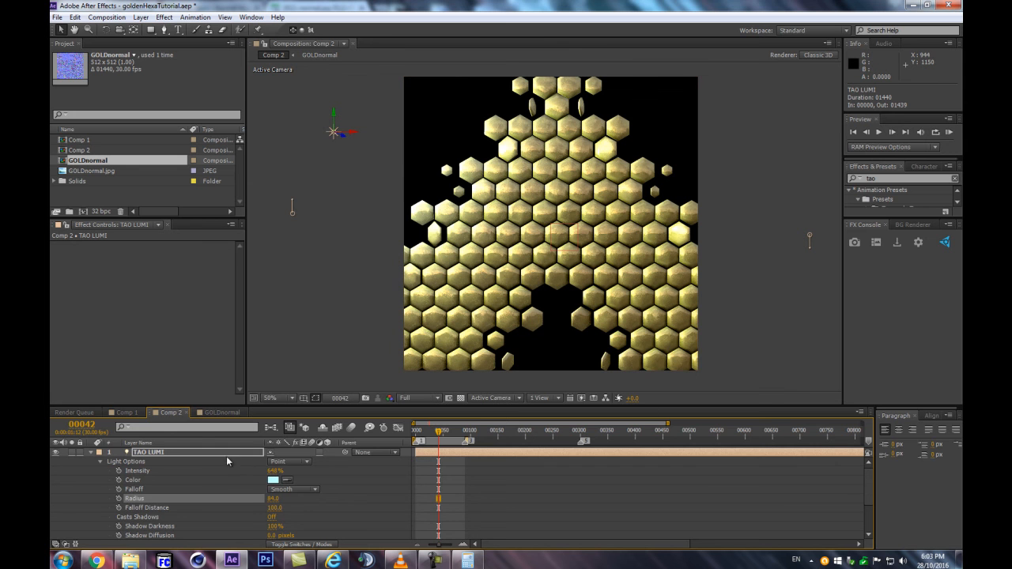
Collapse the Repeat Paths group of the TAO solid's Tao effect and find its Material & Lighting settings
{"action": "scroll", "coordinate": [226, 462], "scroll_direction": "down", "scroll_amount": 3}
{"action": "left_click", "coordinate": [142, 534]}
{"action": "scroll", "coordinate": [193, 308], "scroll_direction": "down", "scroll_amount": 3}
{"action": "scroll", "coordinate": [225, 300], "scroll_direction": "down", "scroll_amount": 8}
{"action": "scroll", "coordinate": [176, 291], "scroll_direction": "up", "scroll_amount": 10}
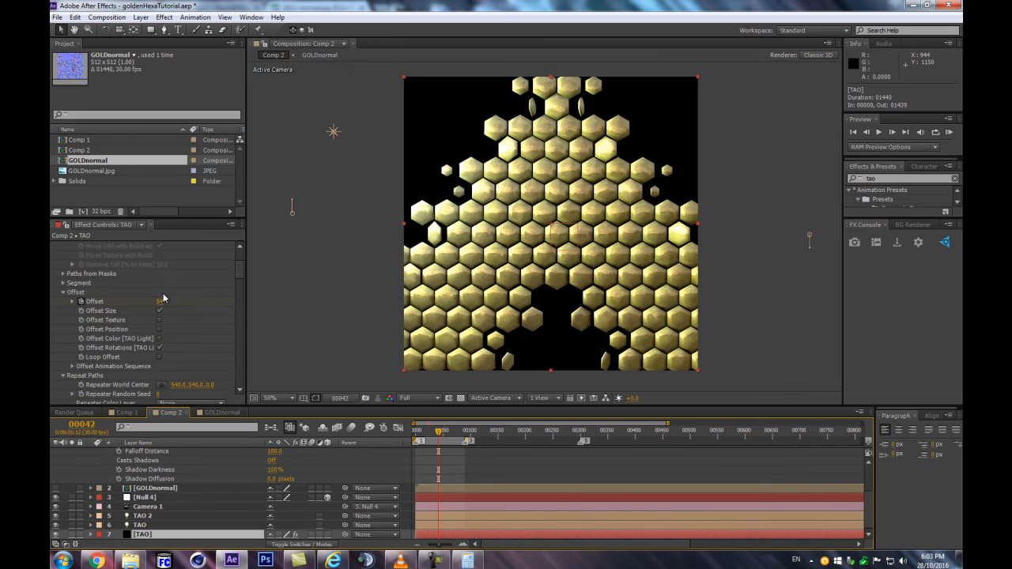
{"action": "left_click", "coordinate": [64, 376]}
{"action": "scroll", "coordinate": [68, 374], "scroll_direction": "down", "scroll_amount": 2}
{"action": "scroll", "coordinate": [110, 368], "scroll_direction": "down", "scroll_amount": 4}
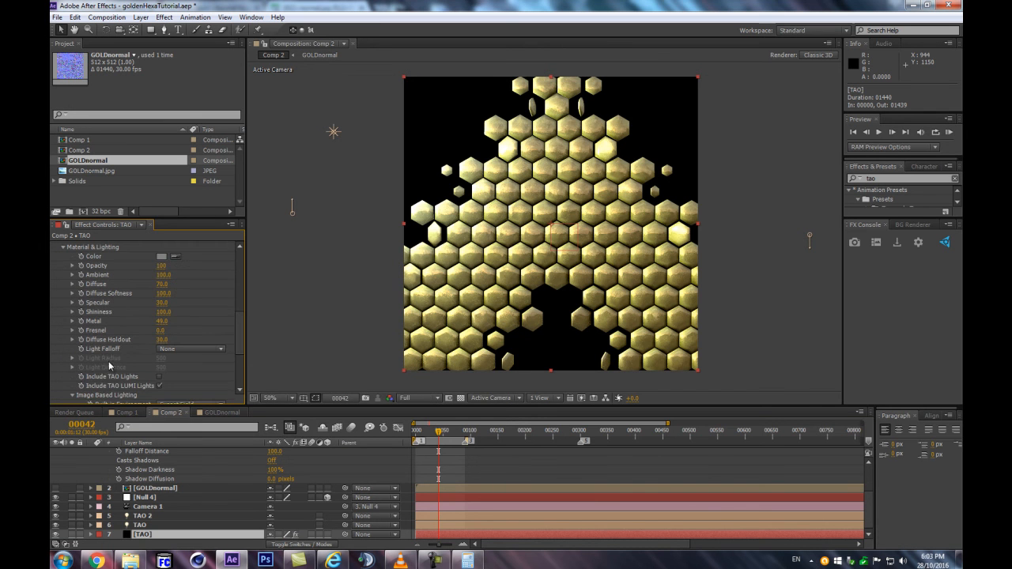
Set the Tao effect's Light Falloff to Smooth, with Light Radius 320 and Light Distance 660
{"action": "scroll", "coordinate": [146, 334], "scroll_direction": "up", "scroll_amount": 1}
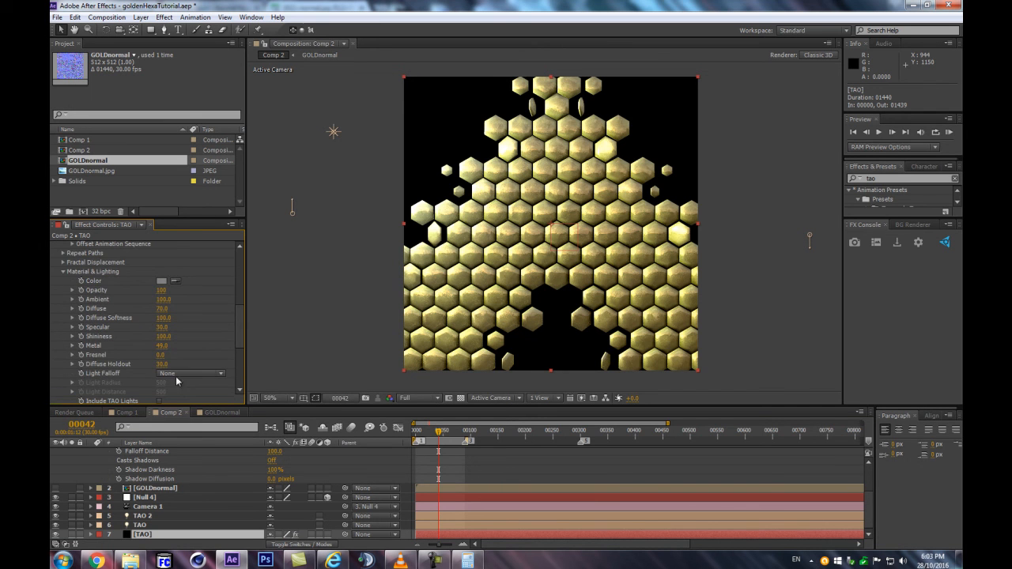
{"action": "scroll", "coordinate": [122, 373], "scroll_direction": "down", "scroll_amount": 2}
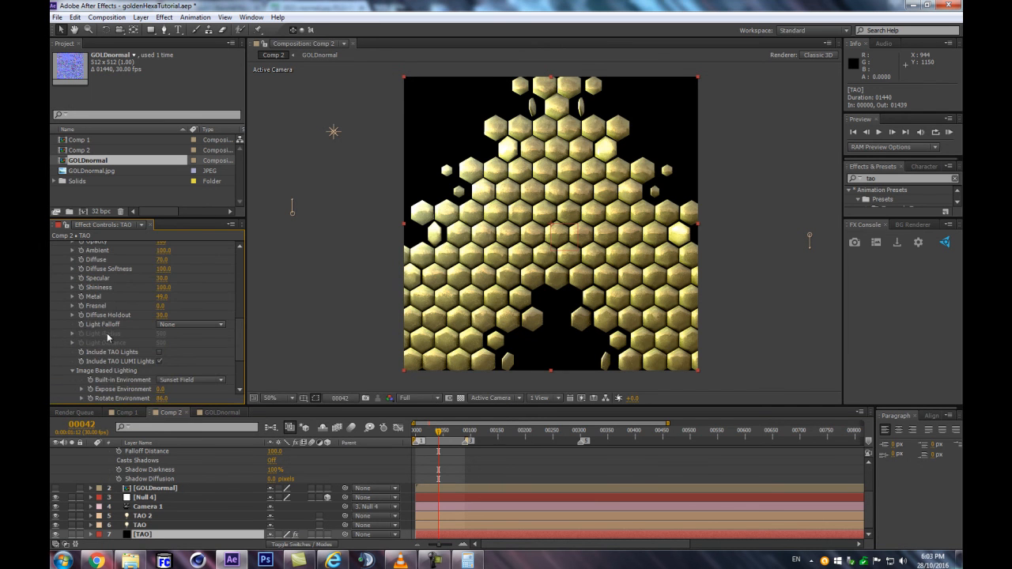
{"action": "left_click", "coordinate": [170, 326]}
{"action": "left_click", "coordinate": [176, 346]}
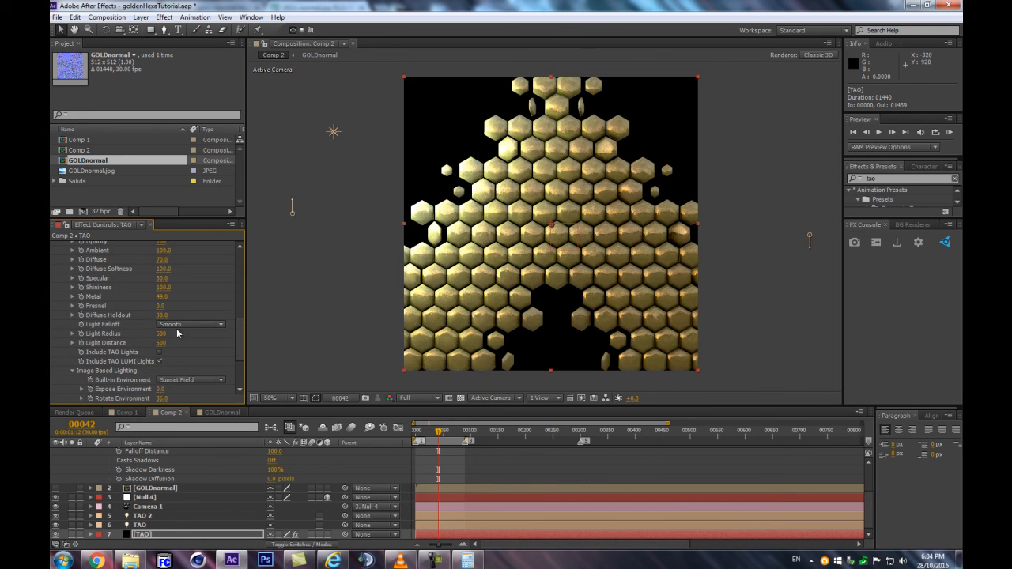
{"action": "left_click_drag", "start_coordinate": [152, 333], "coordinate": [178, 343]}
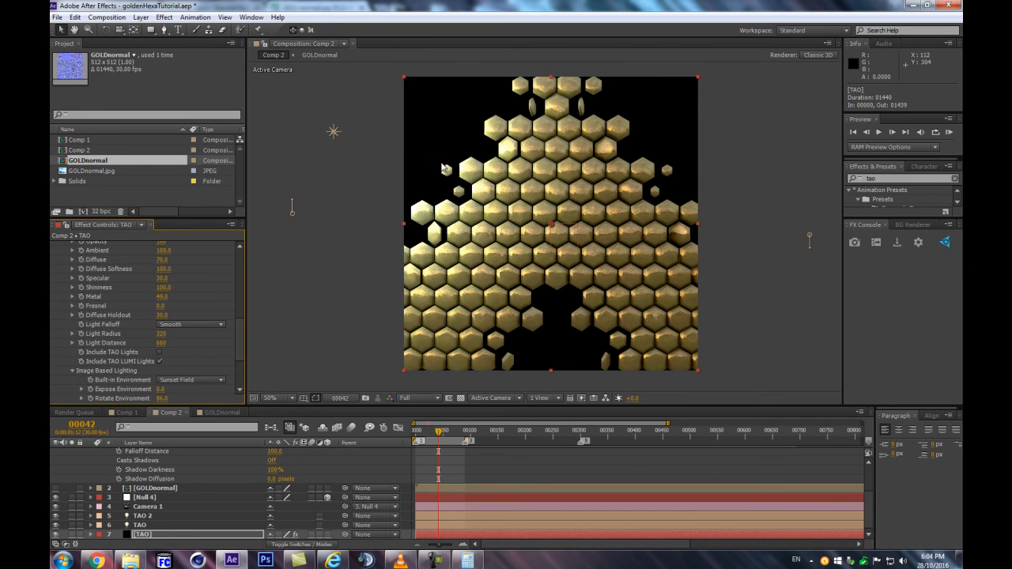
Move TAO LUMI to about -303, 117, -95, then duplicate it and place the copy right of the hexagons at about 1415, 435, -95
{"action": "left_click_drag", "start_coordinate": [334, 133], "coordinate": [306, 101]}
{"action": "key", "text": "ctrl+d"}
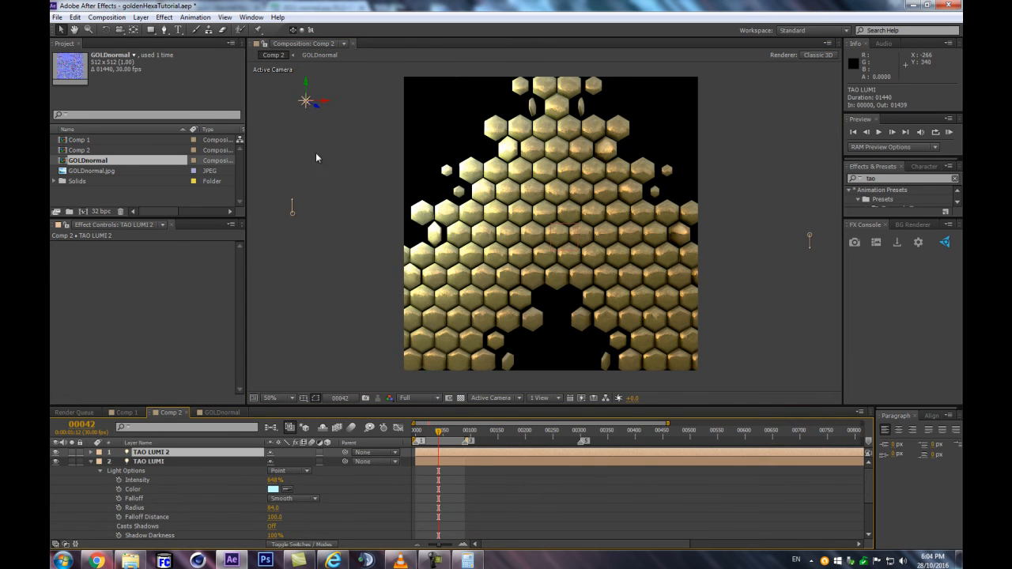
{"action": "left_click_drag", "start_coordinate": [306, 103], "coordinate": [808, 200]}
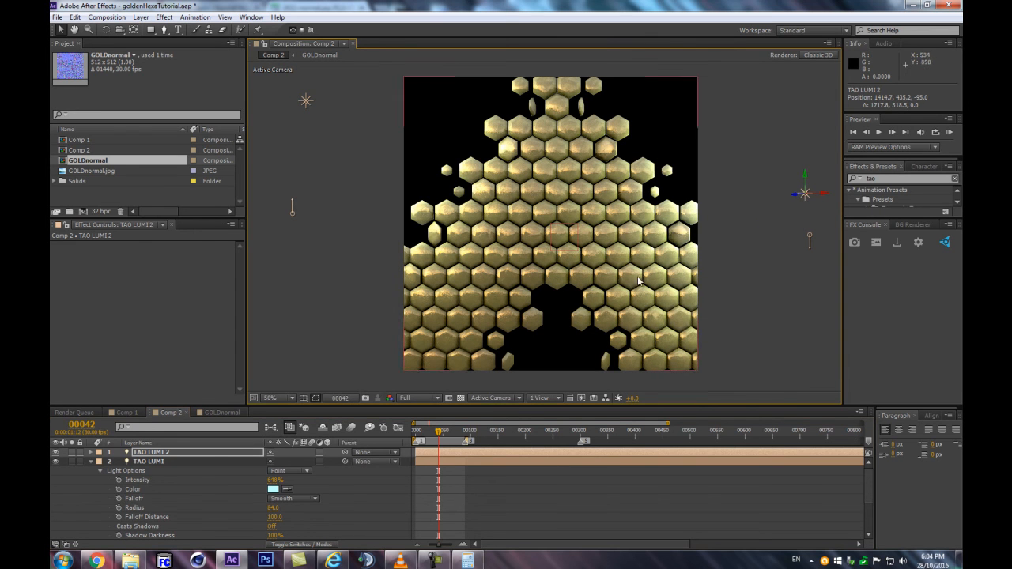
{"action": "left_click", "coordinate": [273, 489]}
{"action": "left_click_drag", "start_coordinate": [814, 413], "coordinate": [814, 439]}
{"action": "left_click", "coordinate": [729, 315]}
{"action": "key", "text": "Return"}
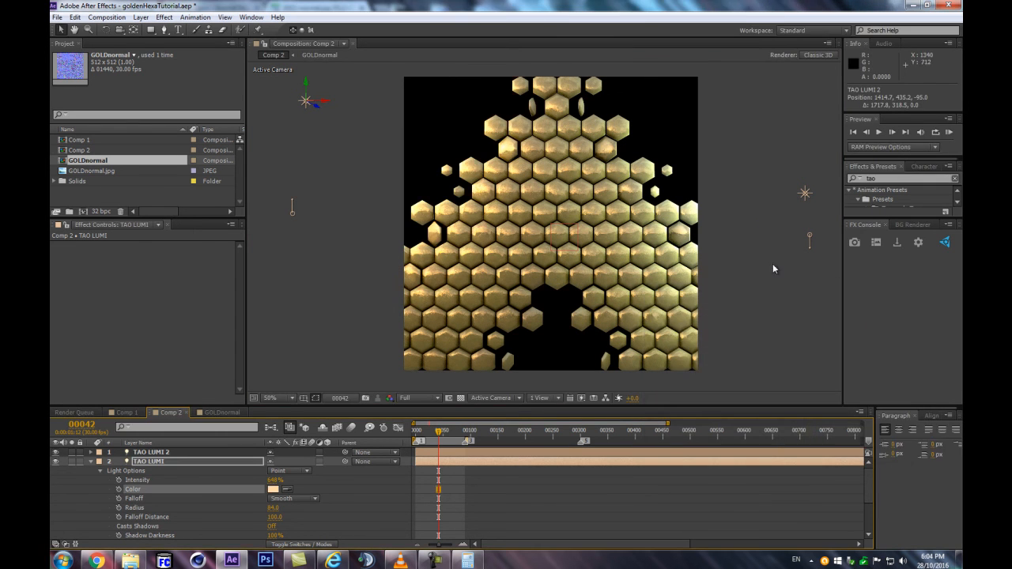
{"action": "left_click_drag", "start_coordinate": [804, 194], "coordinate": [747, 254]}
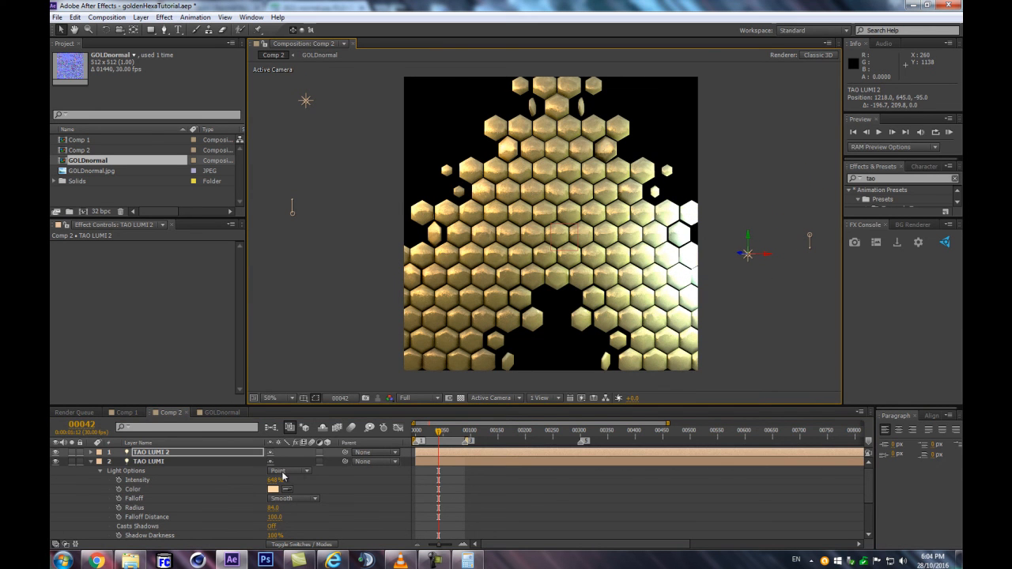
{"action": "key", "text": "ctrl+z"}
{"action": "key", "text": "ctrl+z"}
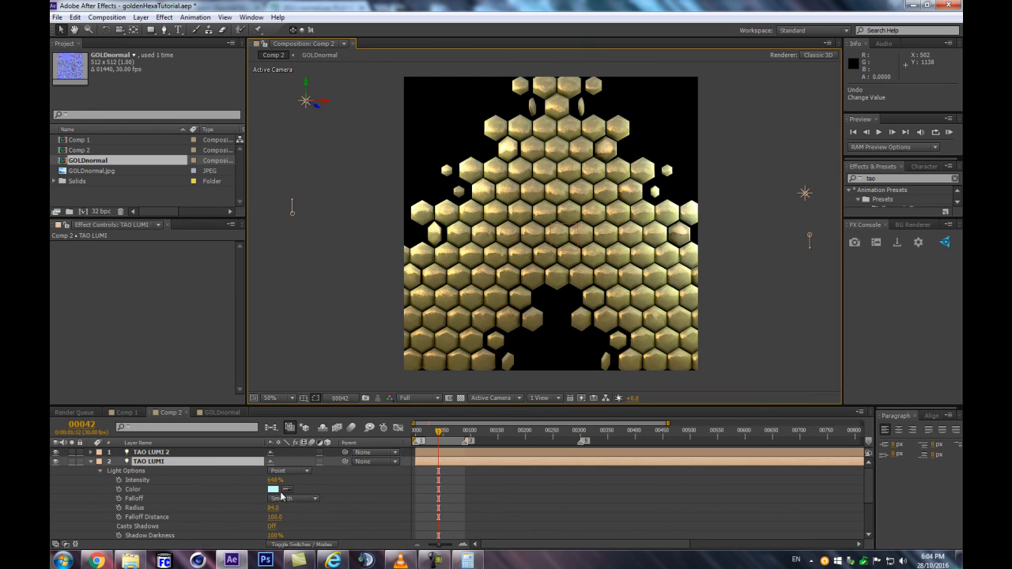
Color the TAO LUMI 2 light reddish brown and move it down to about 1330, 907, -95
{"action": "left_click", "coordinate": [211, 453]}
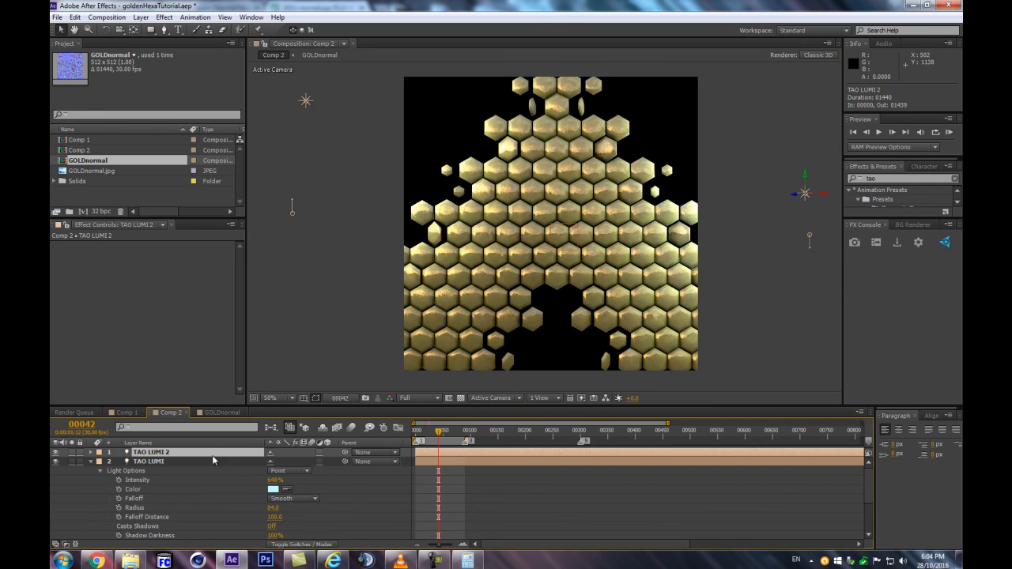
{"action": "key", "text": "a"}
{"action": "key", "text": "a"}
{"action": "left_click", "coordinate": [273, 479]}
{"action": "left_click", "coordinate": [814, 438]}
{"action": "left_click_drag", "start_coordinate": [719, 358], "coordinate": [741, 371]}
{"action": "left_click", "coordinate": [811, 443]}
{"action": "key", "text": "Return"}
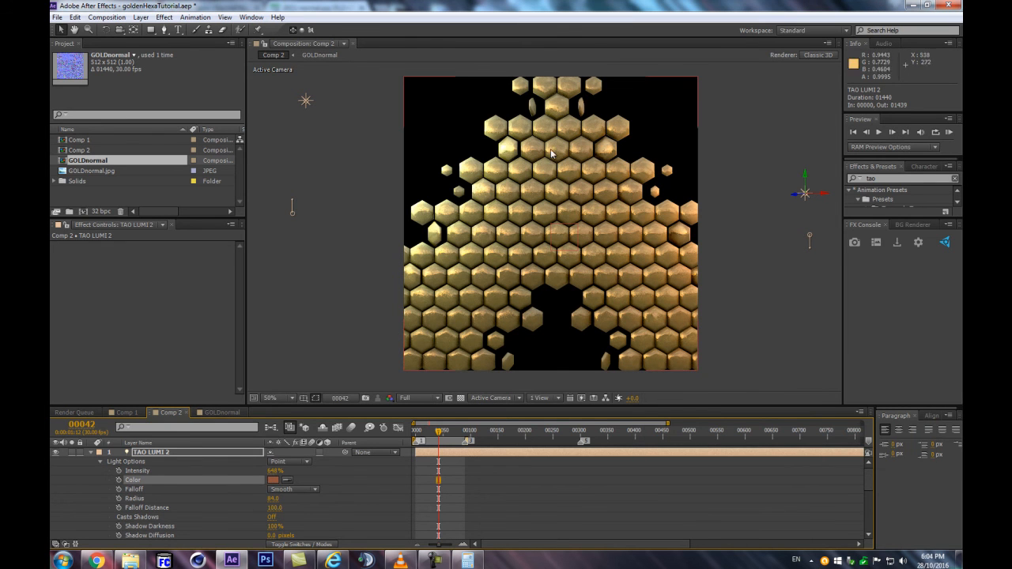
{"action": "left_click_drag", "start_coordinate": [803, 194], "coordinate": [781, 340]}
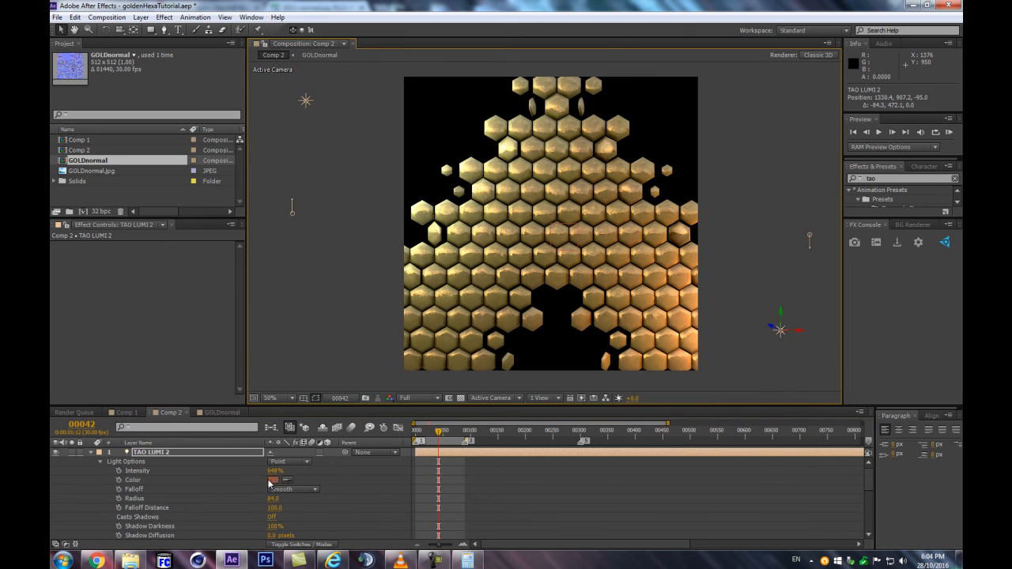
Collapse the properties of both TAO LUMI lights and go to frame 36
{"action": "left_click", "coordinate": [90, 452]}
{"action": "left_click_drag", "start_coordinate": [456, 434], "coordinate": [436, 440]}
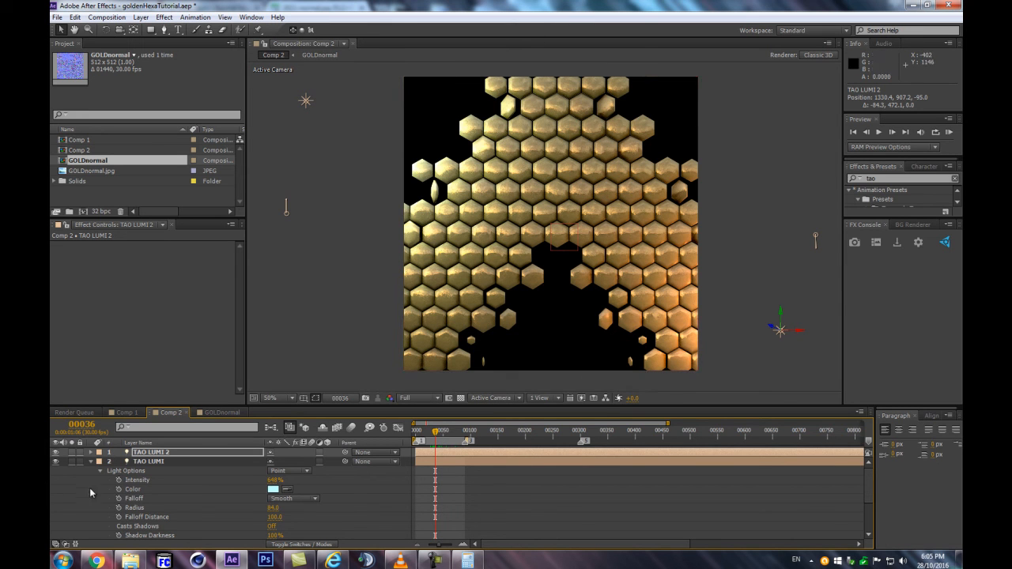
{"action": "left_click", "coordinate": [91, 462]}
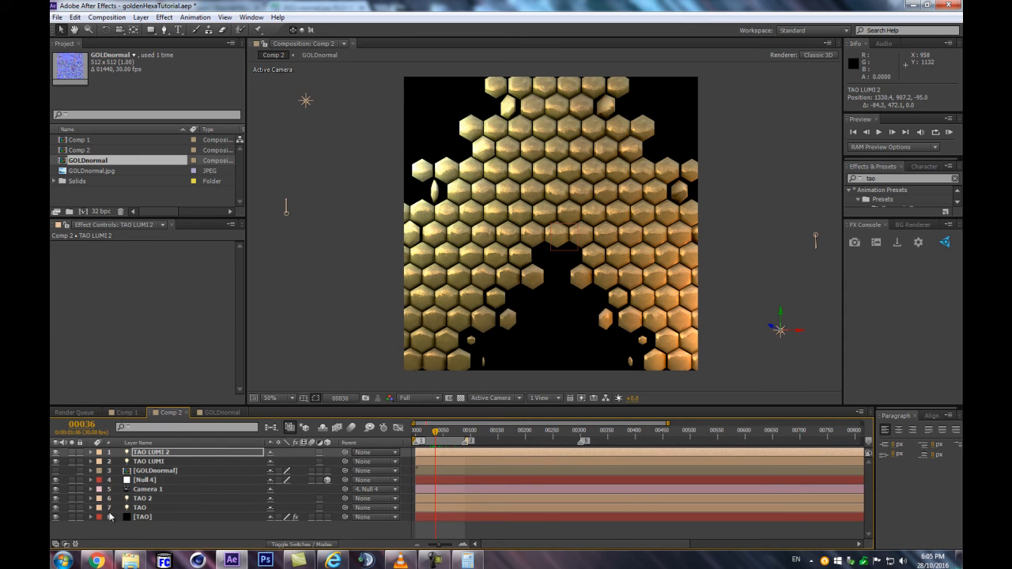
Add an adjustment layer above TAO LUMI 2 and apply the Levels effect to it
{"action": "left_click", "coordinate": [138, 442]}
{"action": "left_click", "coordinate": [172, 455]}
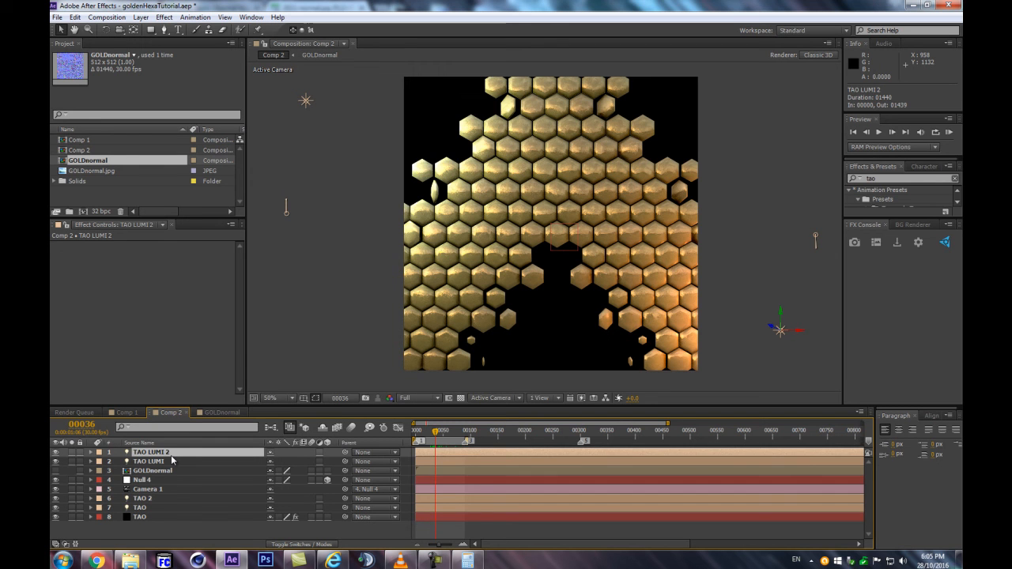
{"action": "key", "text": "ctrl+alt+y"}
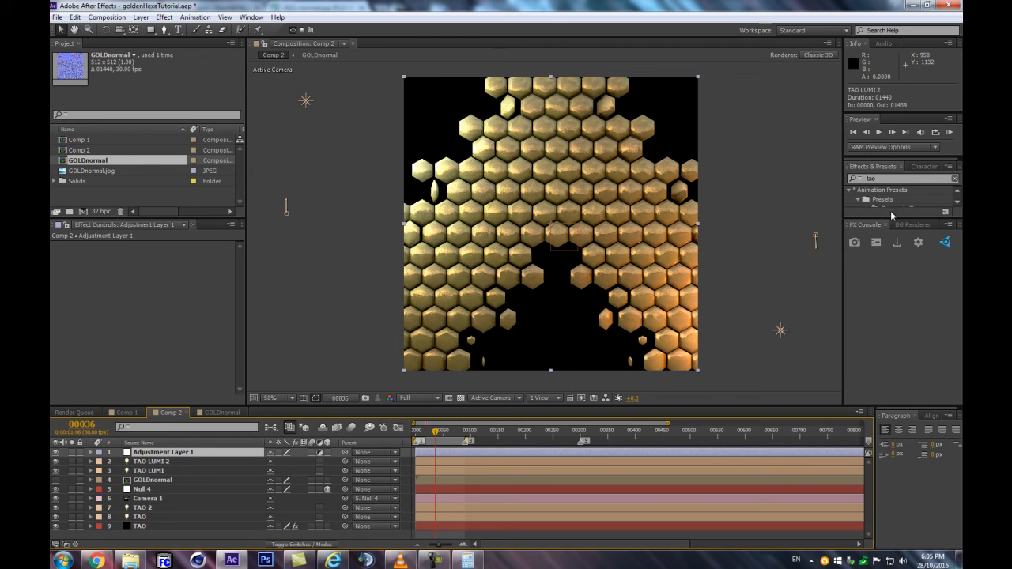
{"action": "left_click_drag", "start_coordinate": [891, 217], "coordinate": [891, 288]}
{"action": "type", "text": "leve"}
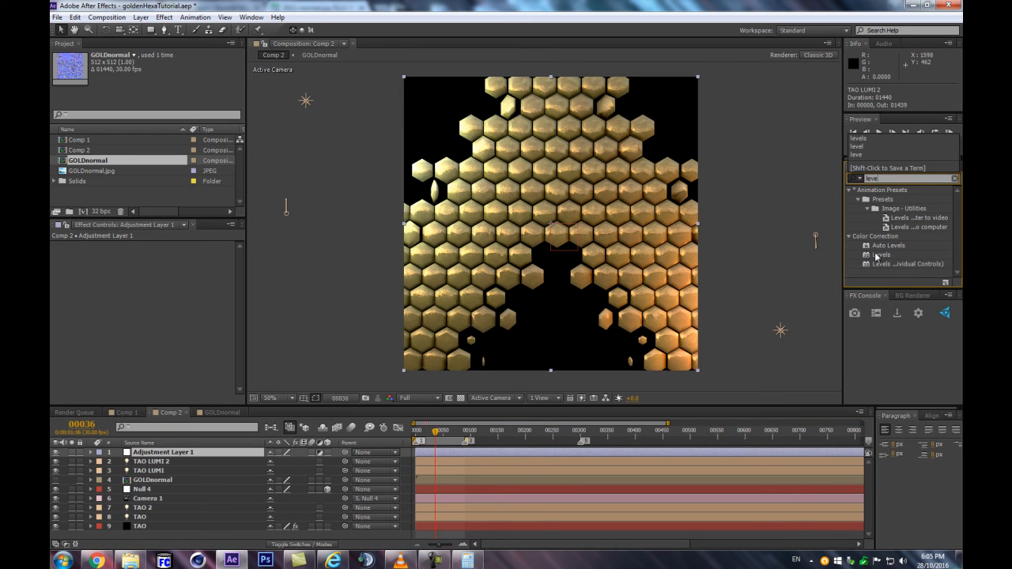
{"action": "double_click", "coordinate": [876, 255]}
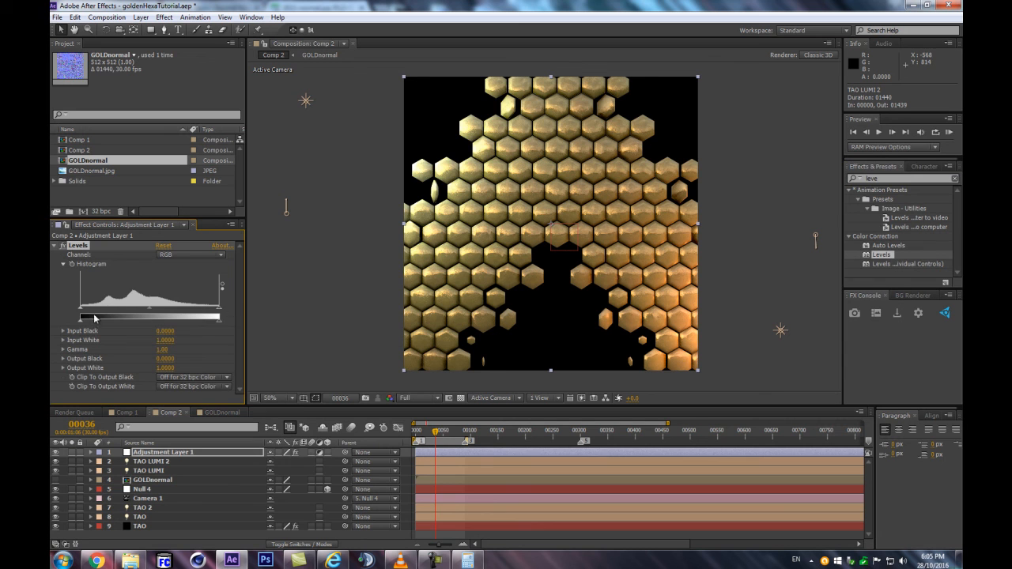
In the Levels red channel, set Input Black to 0.0863 and Gamma to 1.10
{"action": "left_click", "coordinate": [190, 255]}
{"action": "left_click", "coordinate": [181, 274]}
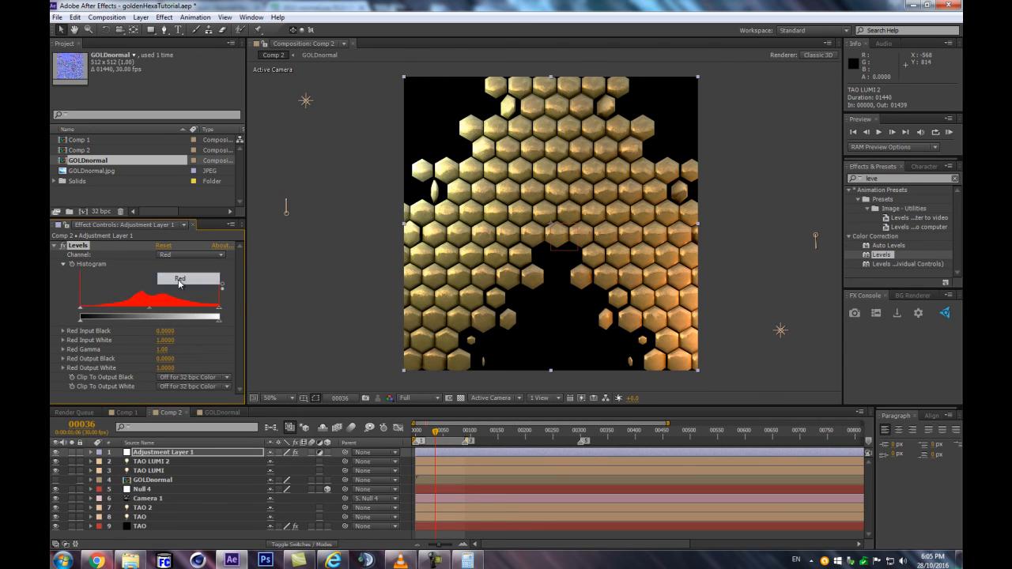
{"action": "left_click_drag", "start_coordinate": [81, 307], "coordinate": [94, 313]}
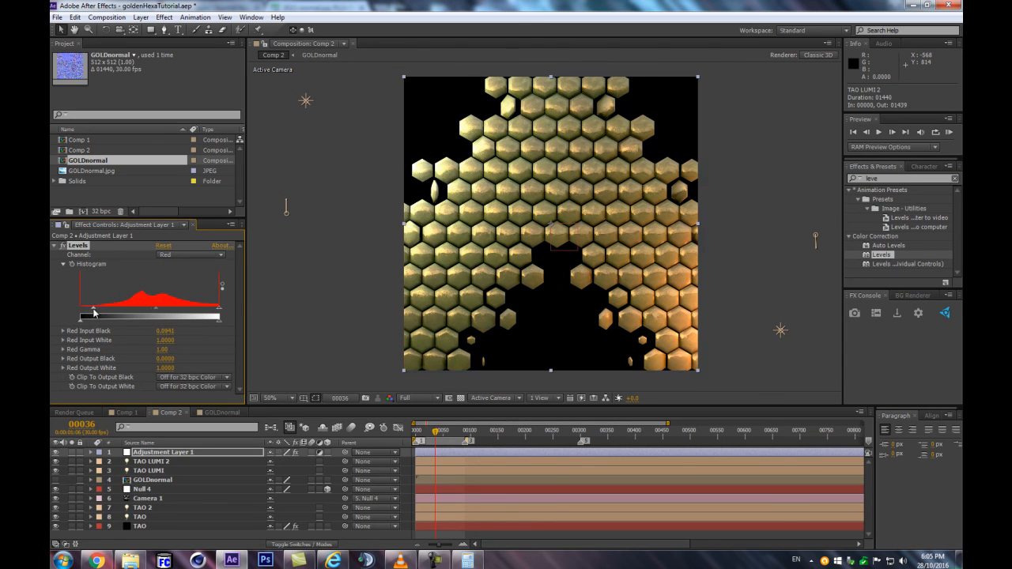
{"action": "left_click_drag", "start_coordinate": [155, 310], "coordinate": [153, 311]}
In the Levels green channel, set Gamma to 0.89
{"action": "left_click", "coordinate": [187, 255]}
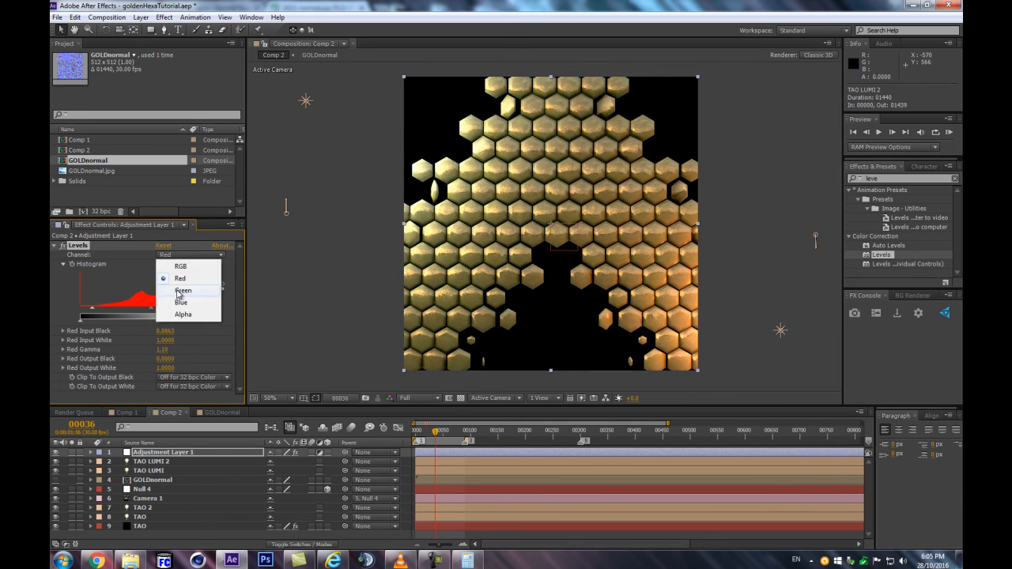
{"action": "left_click", "coordinate": [181, 291]}
{"action": "left_click_drag", "start_coordinate": [154, 313], "coordinate": [155, 313]}
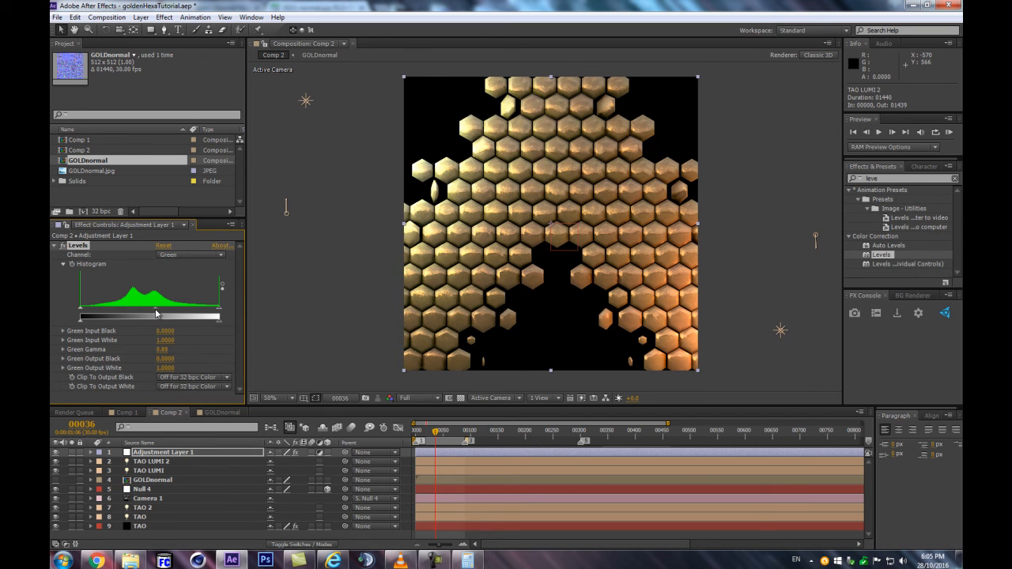
In the Levels blue channel, set Input White to 0.9216 and Gamma to 0.95
{"action": "left_click", "coordinate": [204, 255]}
{"action": "left_click", "coordinate": [179, 303]}
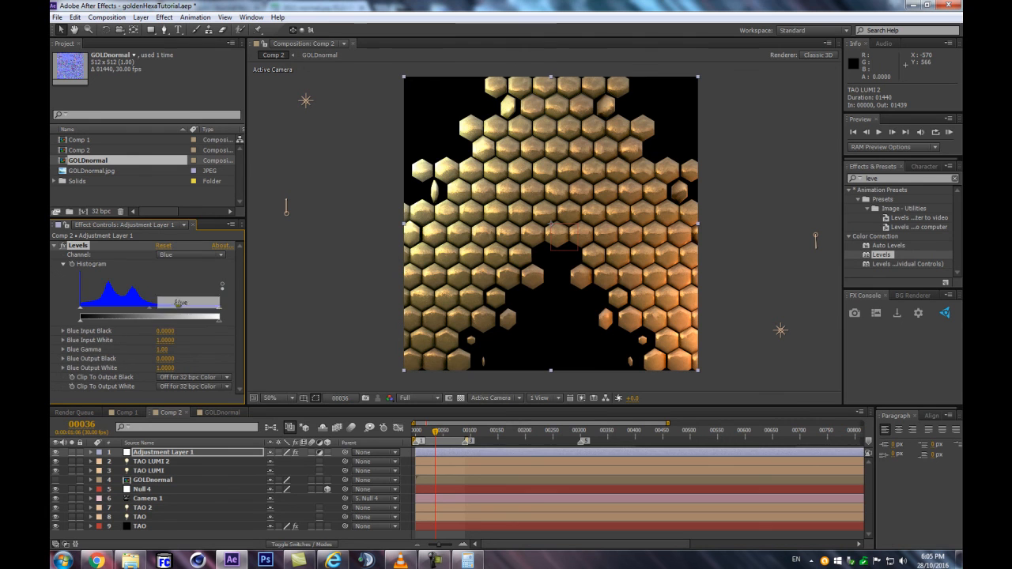
{"action": "left_click_drag", "start_coordinate": [219, 308], "coordinate": [208, 313]}
{"action": "left_click_drag", "start_coordinate": [145, 308], "coordinate": [148, 308]}
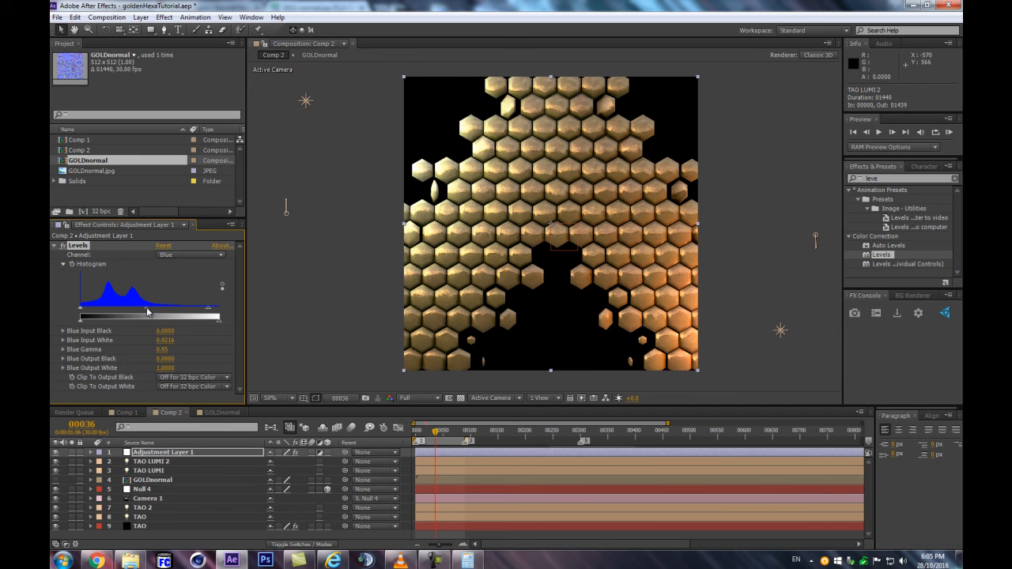
Set the Levels blue channel's Gamma to 0.99 and collapse the Levels effect's settings
{"action": "left_click_drag", "start_coordinate": [146, 312], "coordinate": [144, 313]}
{"action": "left_click_drag", "start_coordinate": [147, 313], "coordinate": [146, 313]}
{"action": "scroll", "coordinate": [594, 253], "scroll_direction": "up", "scroll_amount": 1}
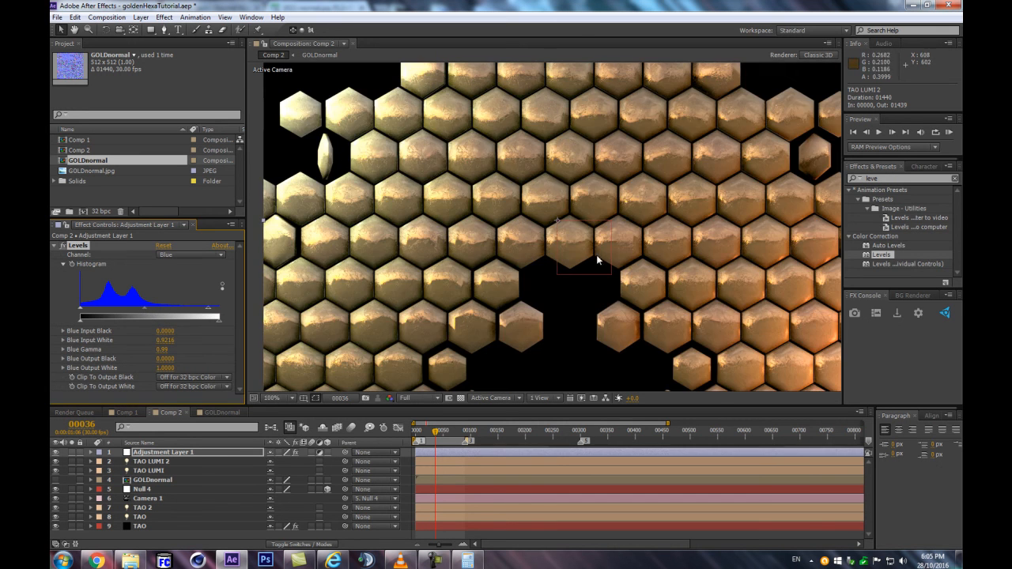
{"action": "left_click", "coordinate": [55, 246]}
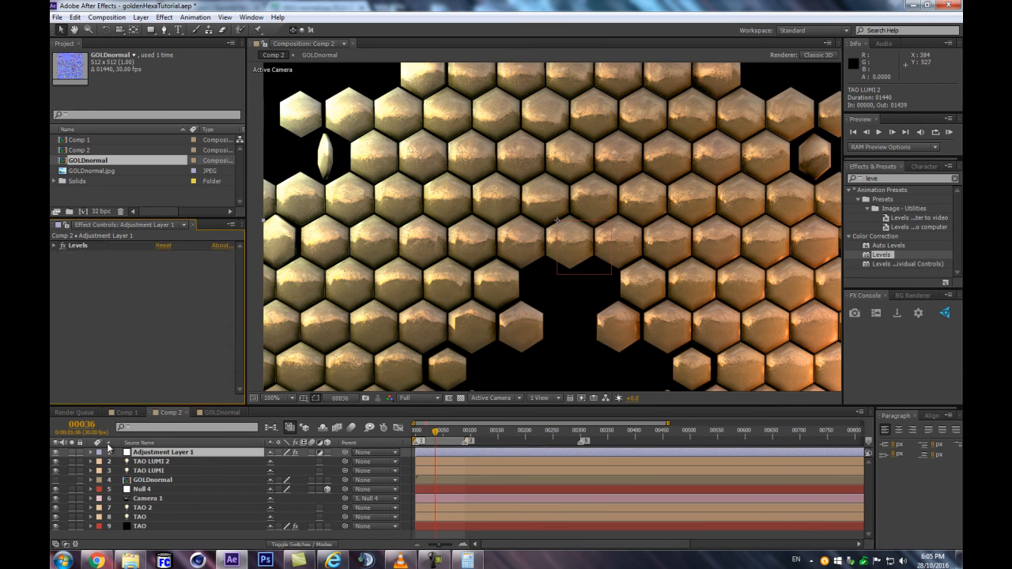
Toggle Adjustment Layer 1's visibility off and back on to compare the hexagons with and without the Levels grading
{"action": "left_click", "coordinate": [55, 453]}
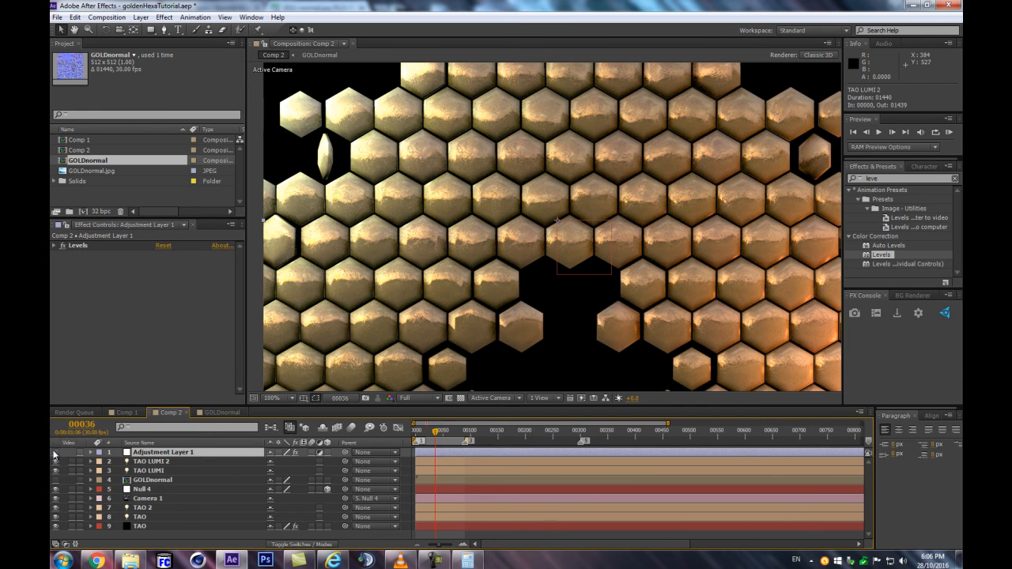
{"action": "key", "text": "comma"}
{"action": "left_click", "coordinate": [55, 453]}
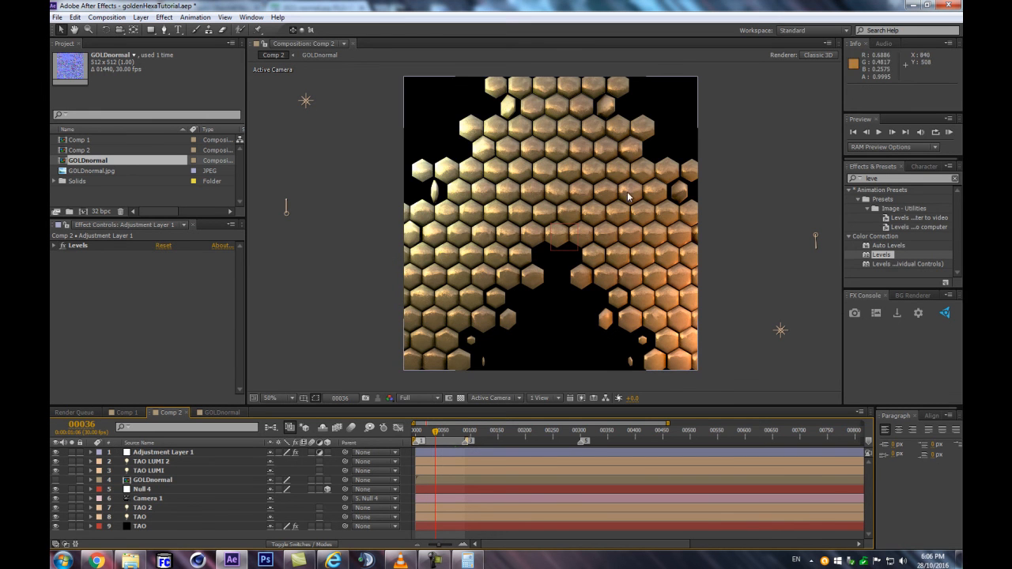
{"action": "key", "text": "period"}
{"action": "key", "text": "comma"}
Try to apply the Curves color-correction effect to Adjustment Layer 1
{"action": "left_click", "coordinate": [181, 453]}
{"action": "left_click", "coordinate": [909, 179]}
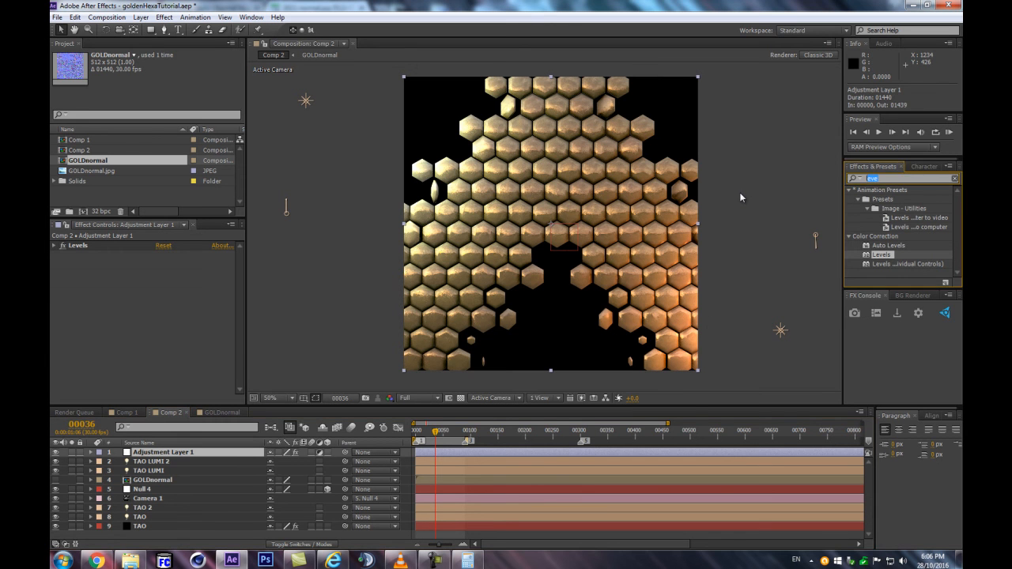
{"action": "type", "text": "curves"}
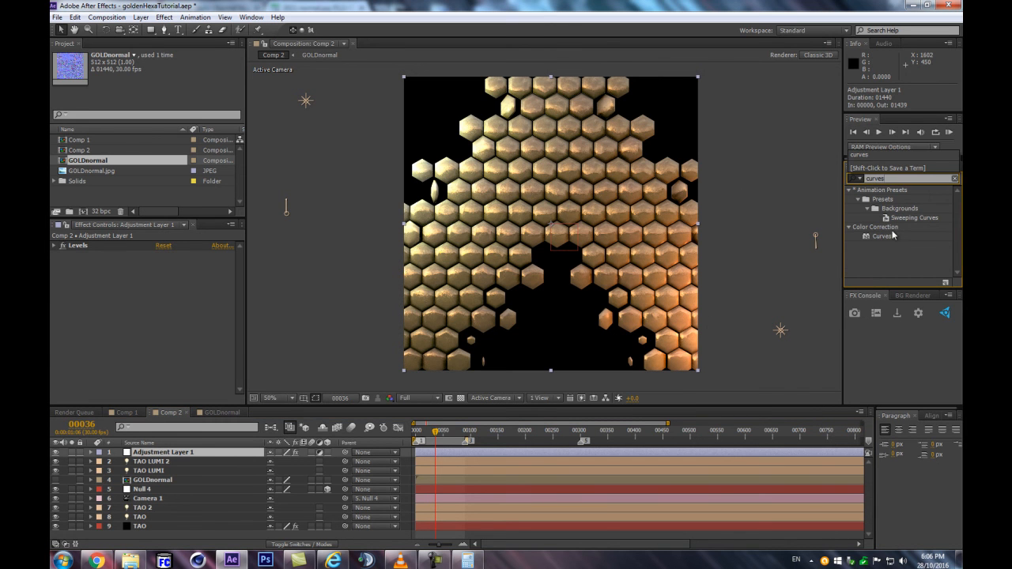
{"action": "double_click", "coordinate": [892, 236]}
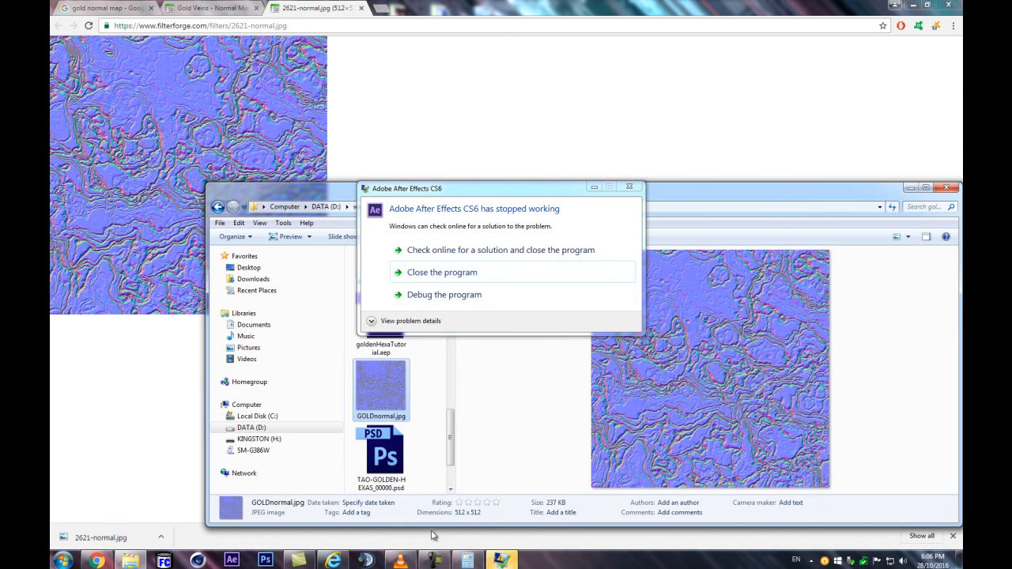
{"action": "left_click", "coordinate": [506, 561]}
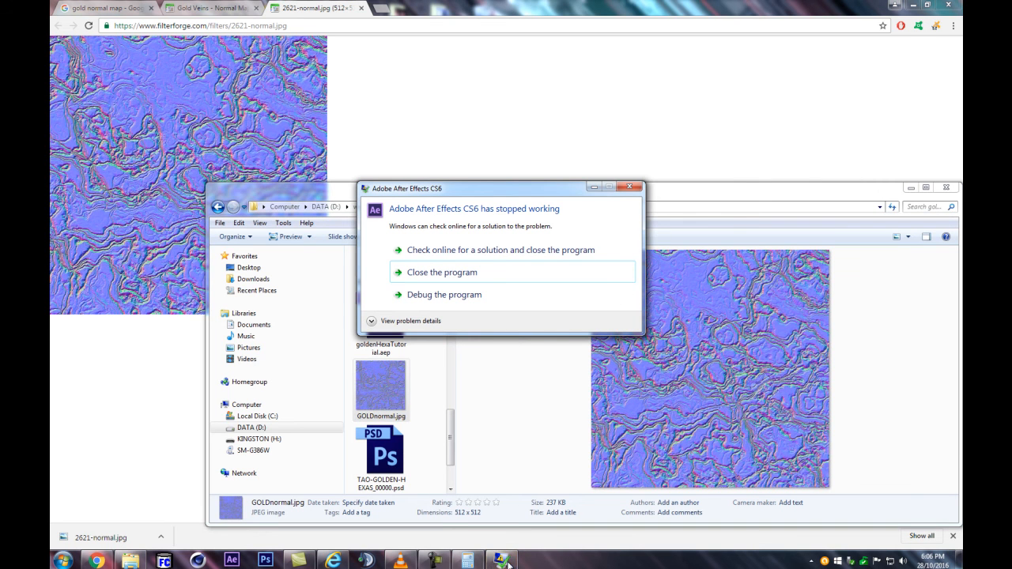